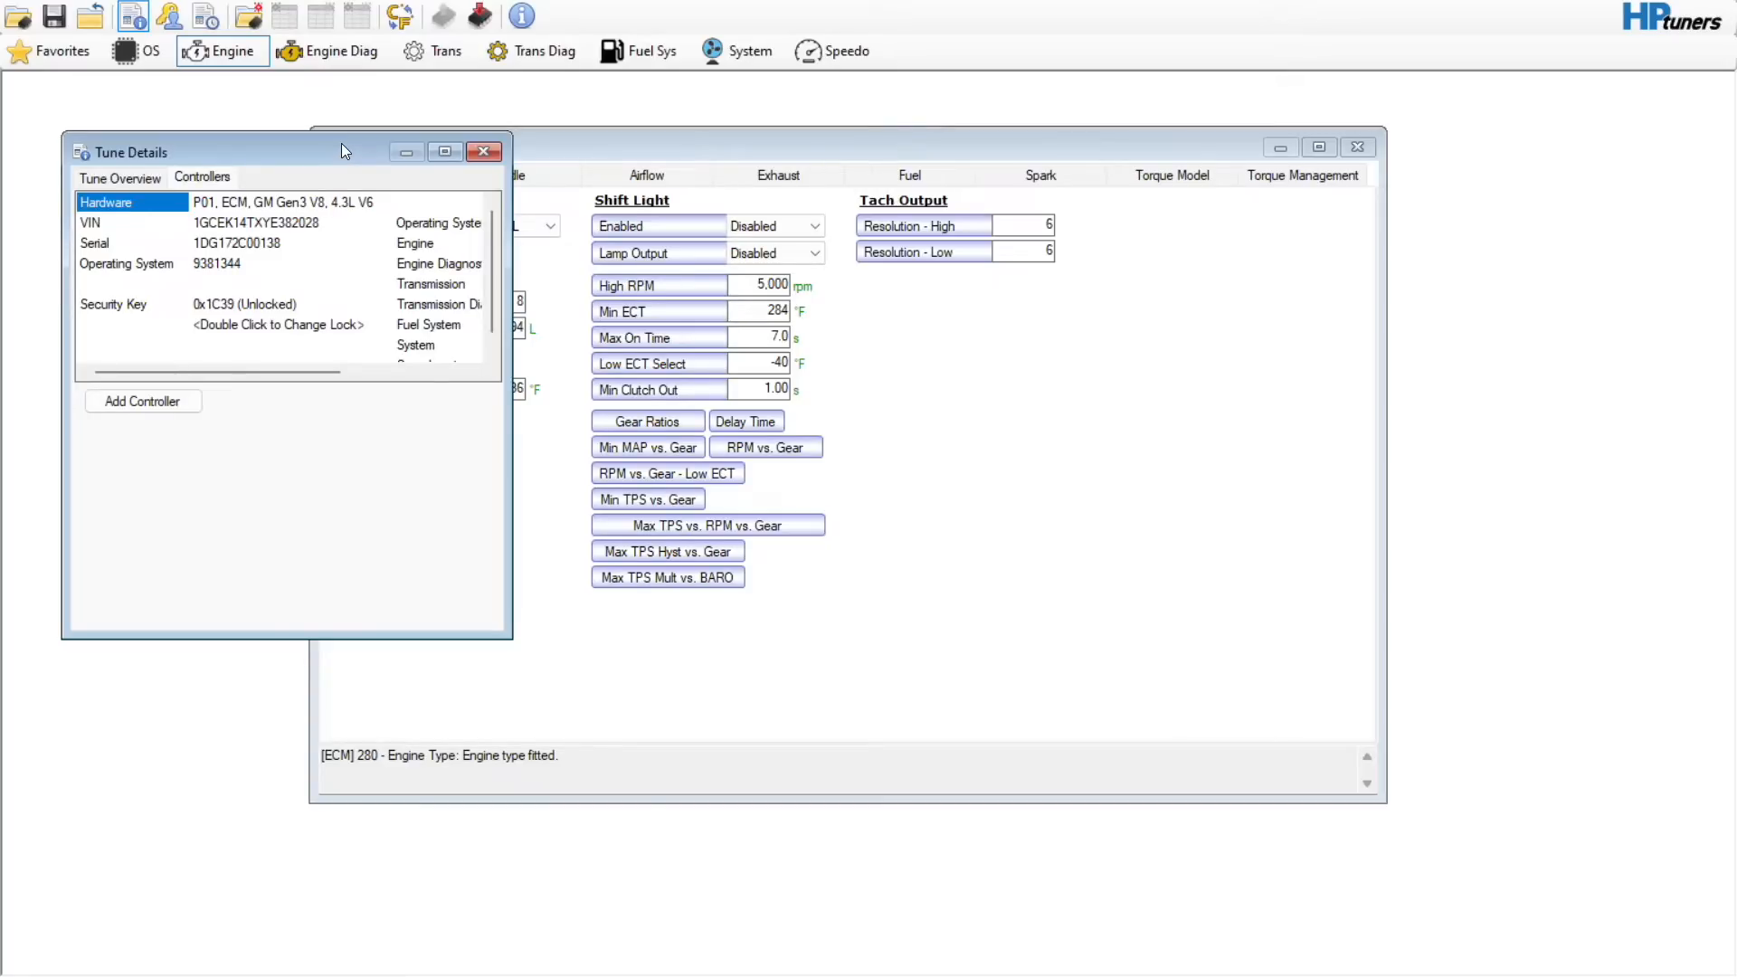
- Close the tune details and convert 408 cubic inches to liters with the unit conversion tool
click(483, 151)
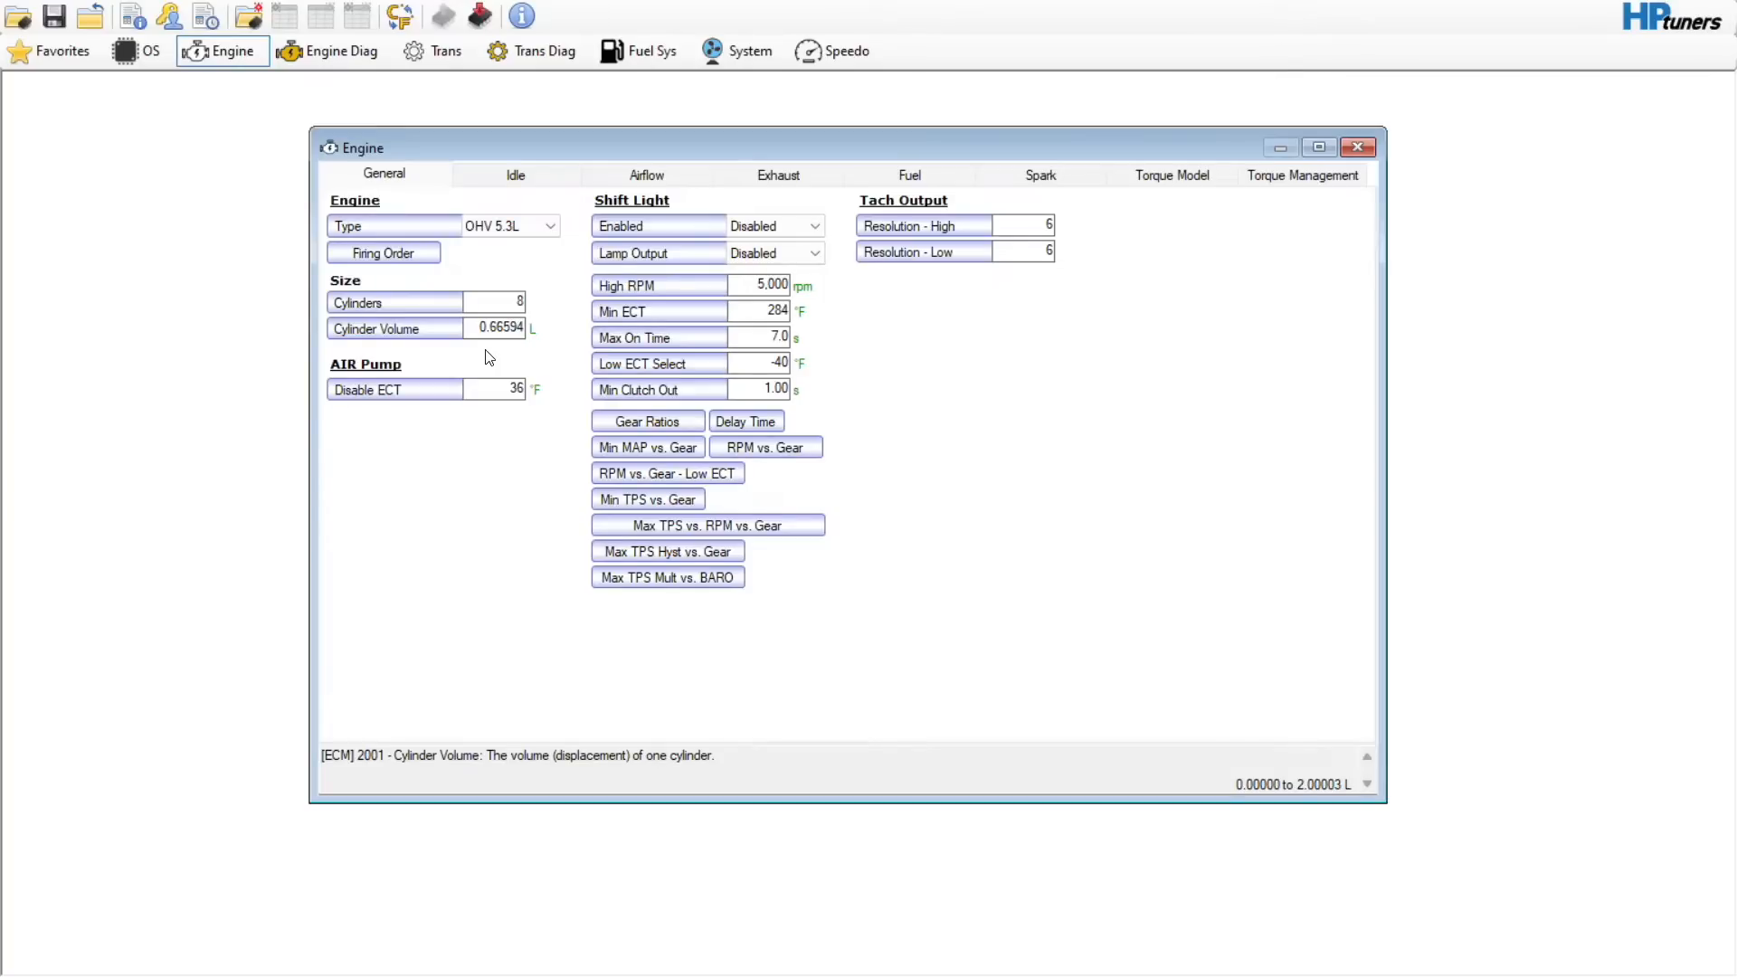
drag(475, 327, 590, 346)
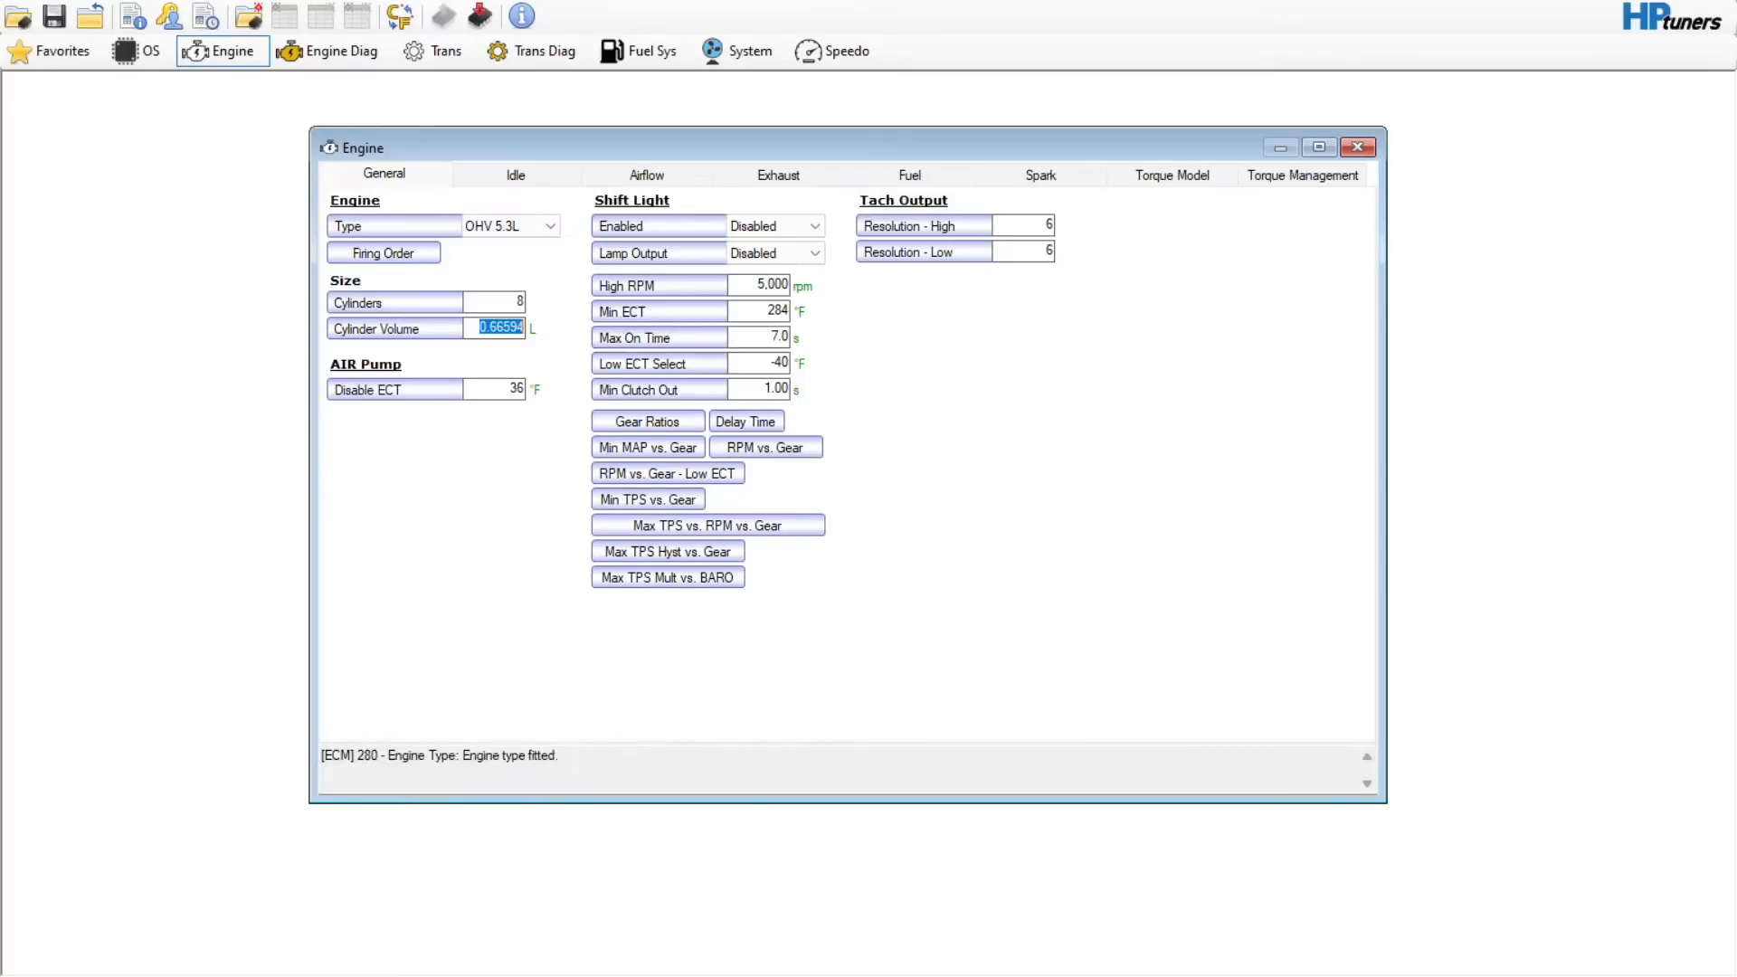
click(400, 15)
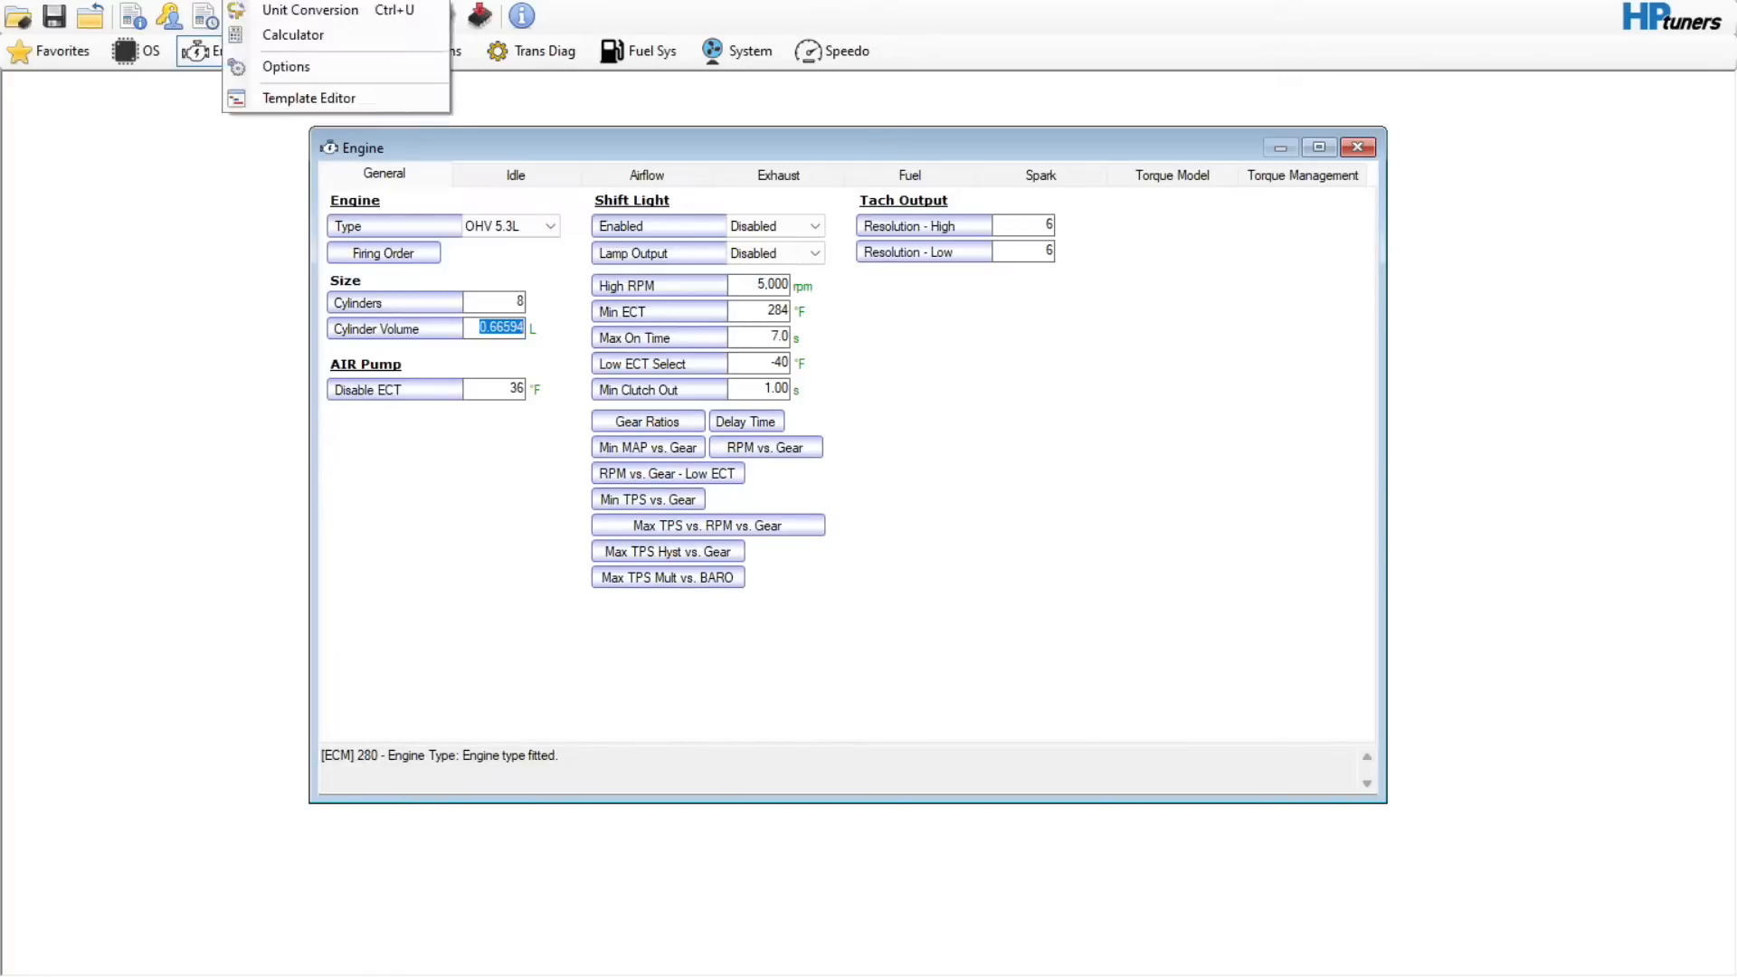
click(272, 13)
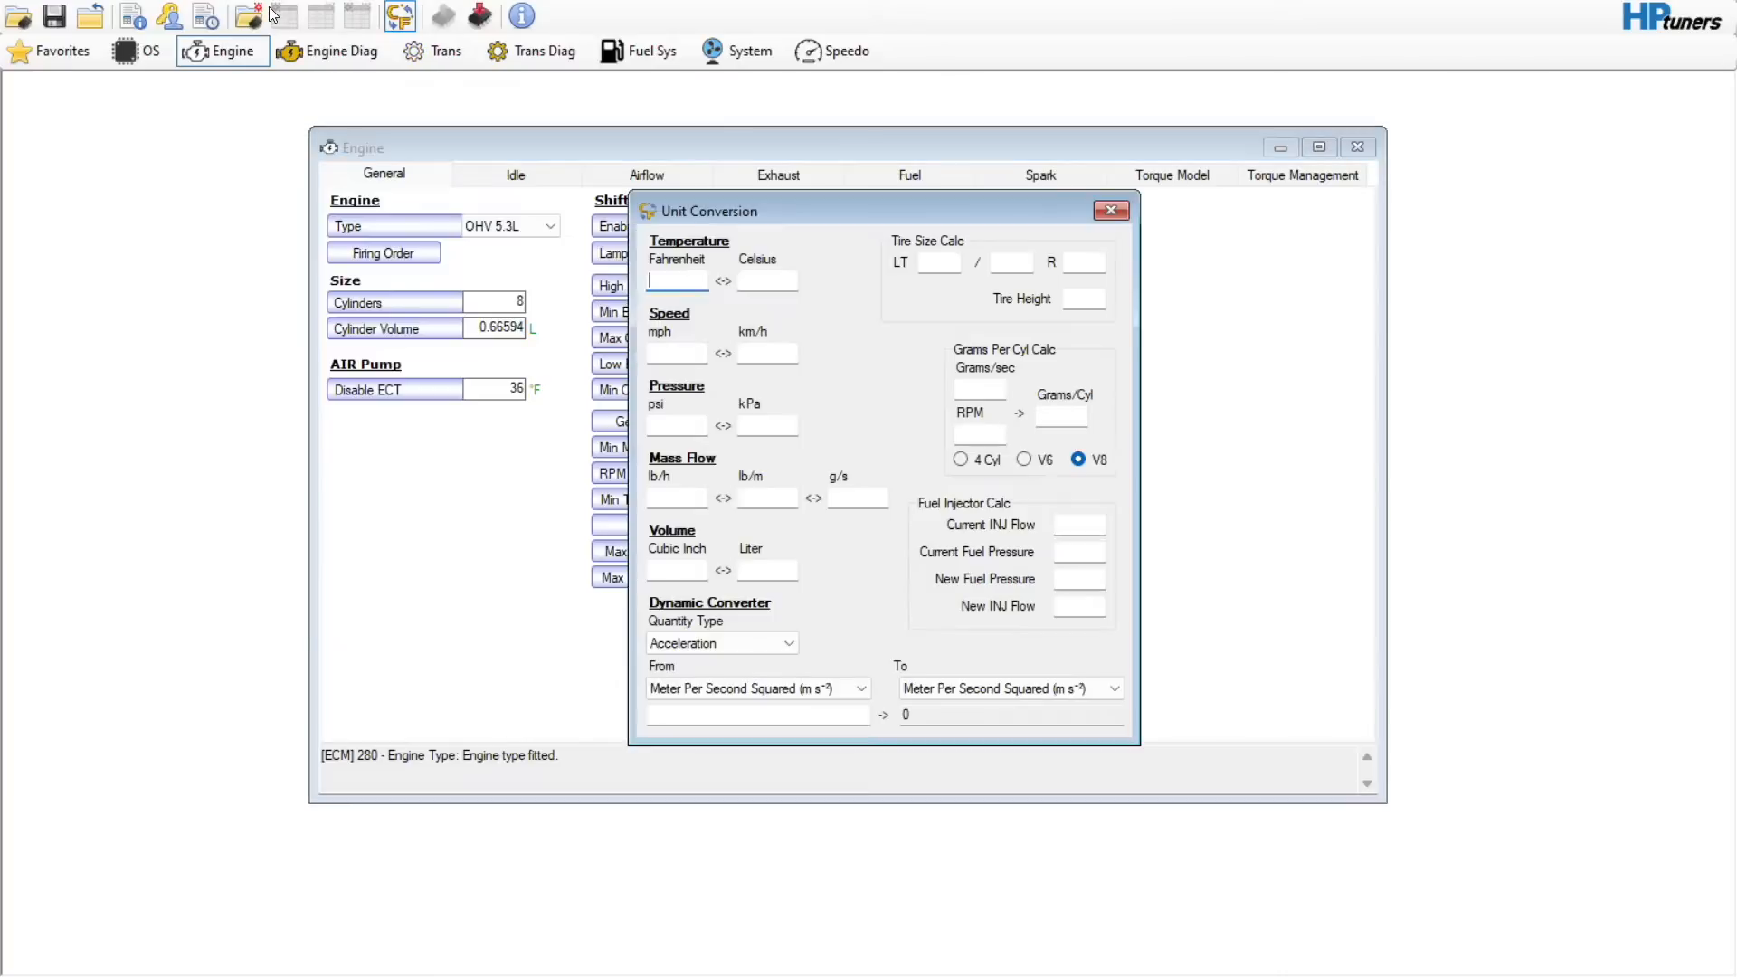
click(683, 568)
text(408)
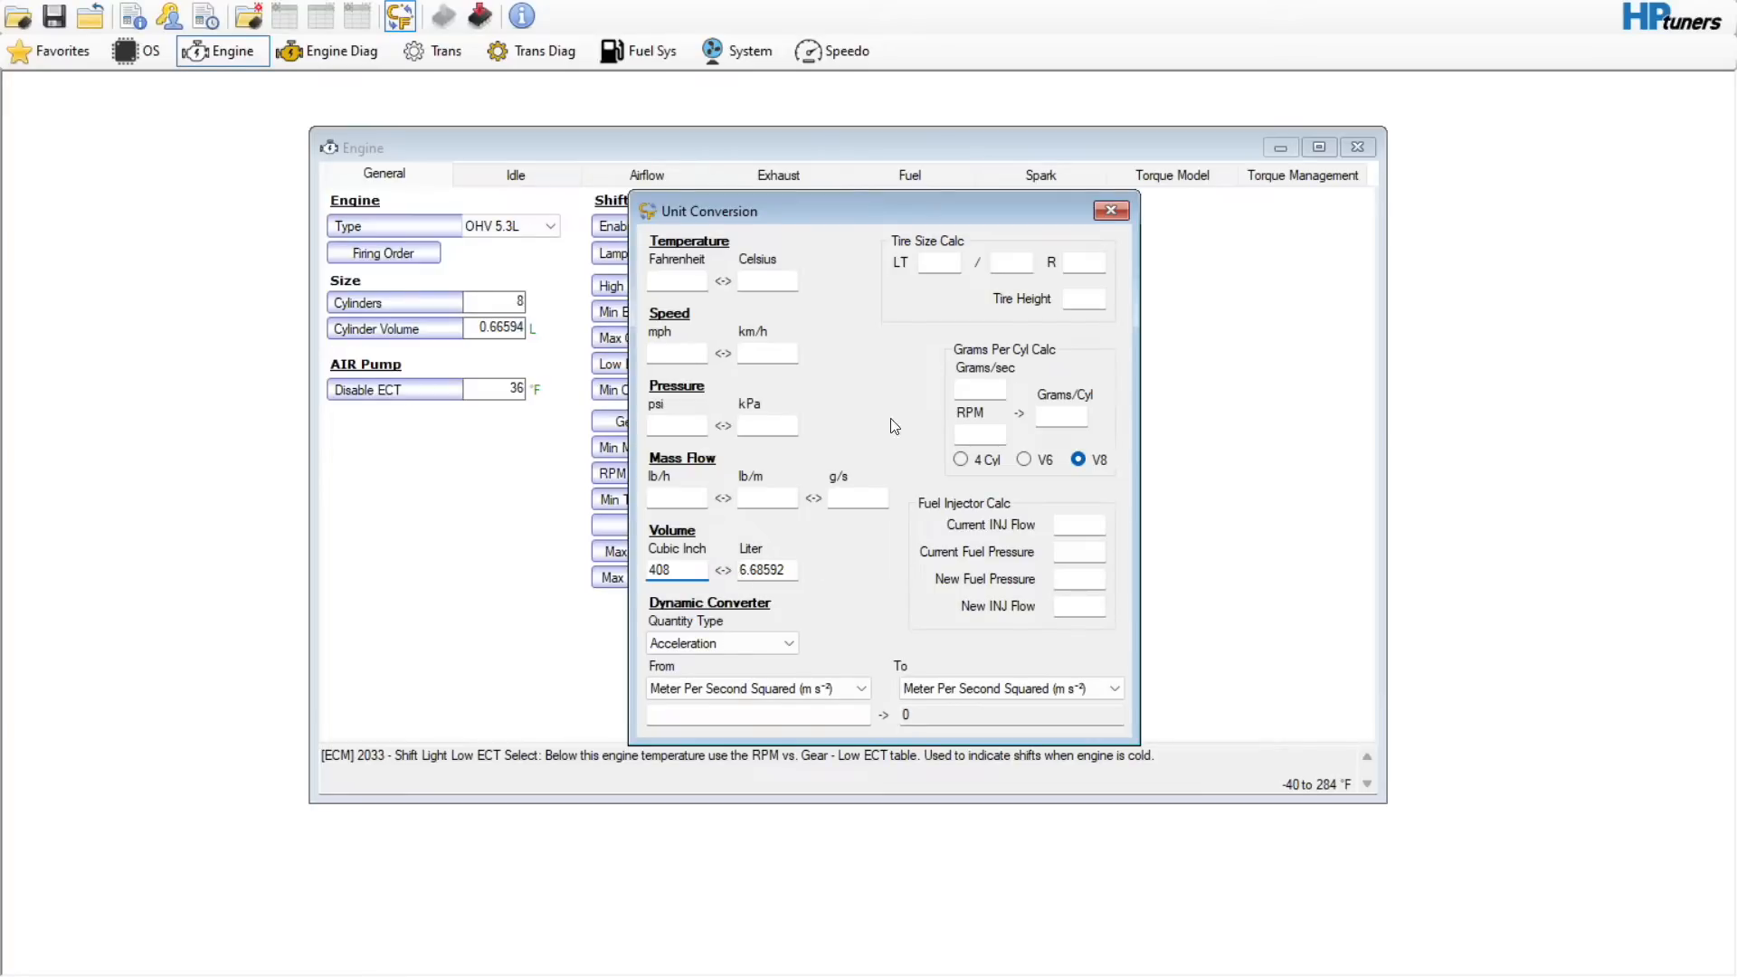
click(1111, 210)
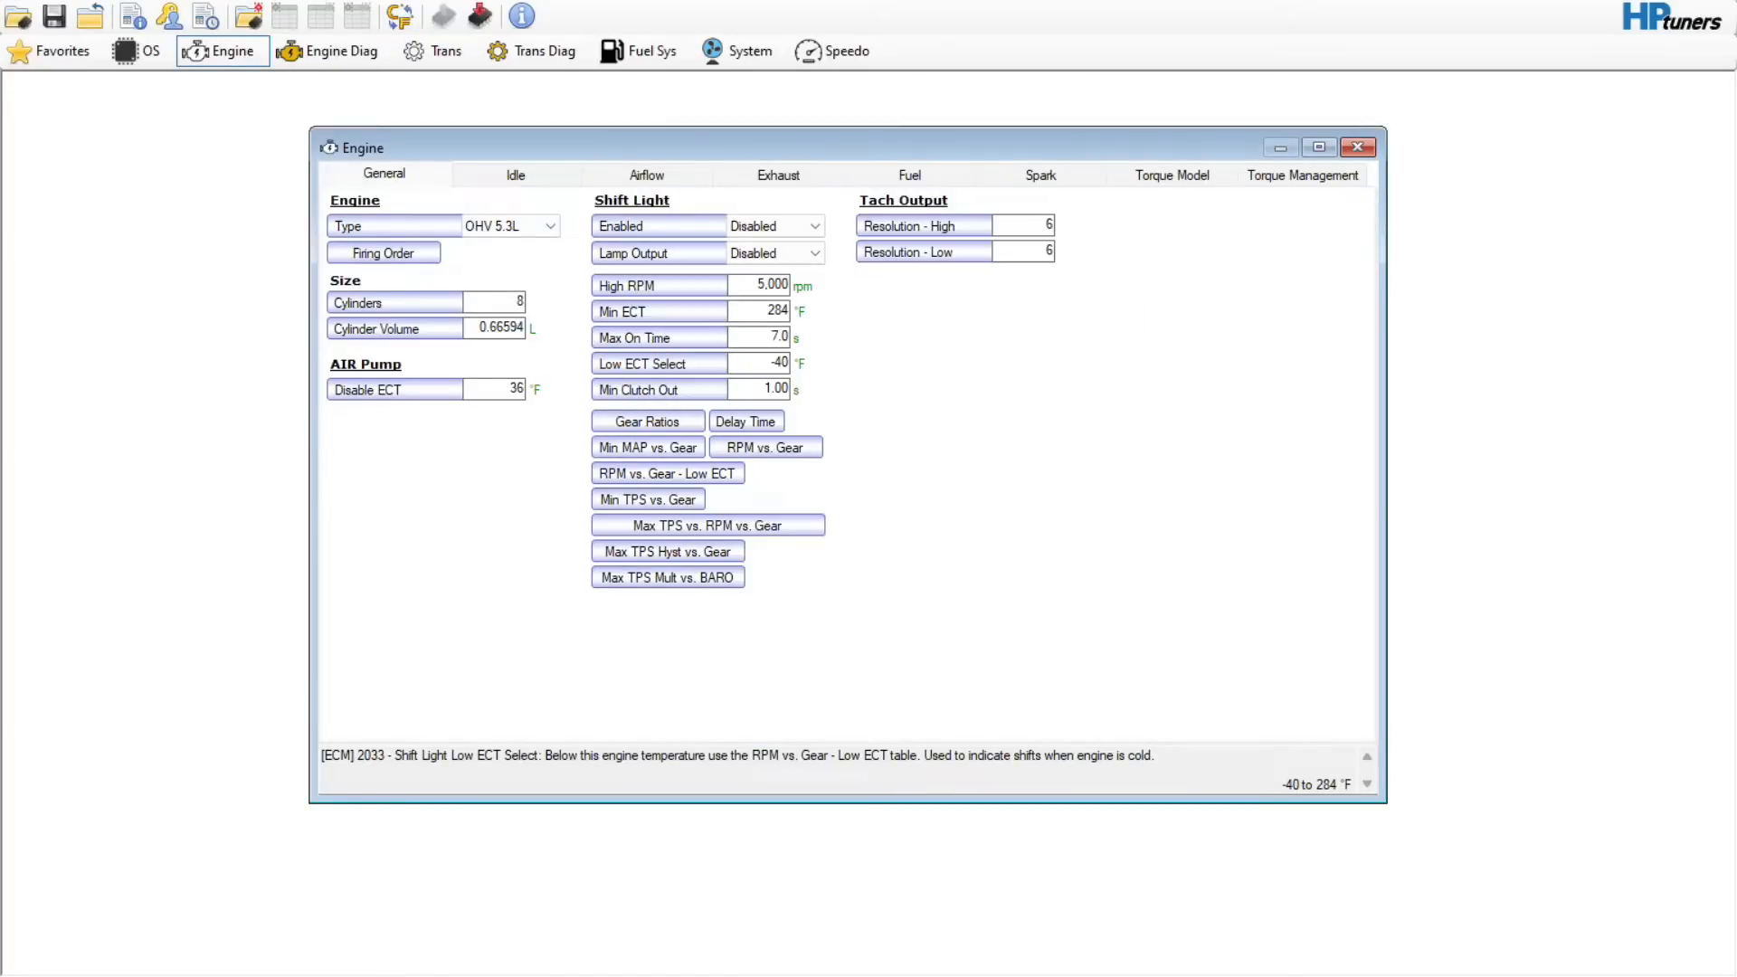
- Divide 6.6 by 8 in the built-in calculator to work out the volume per cylinder
click(400, 15)
click(293, 34)
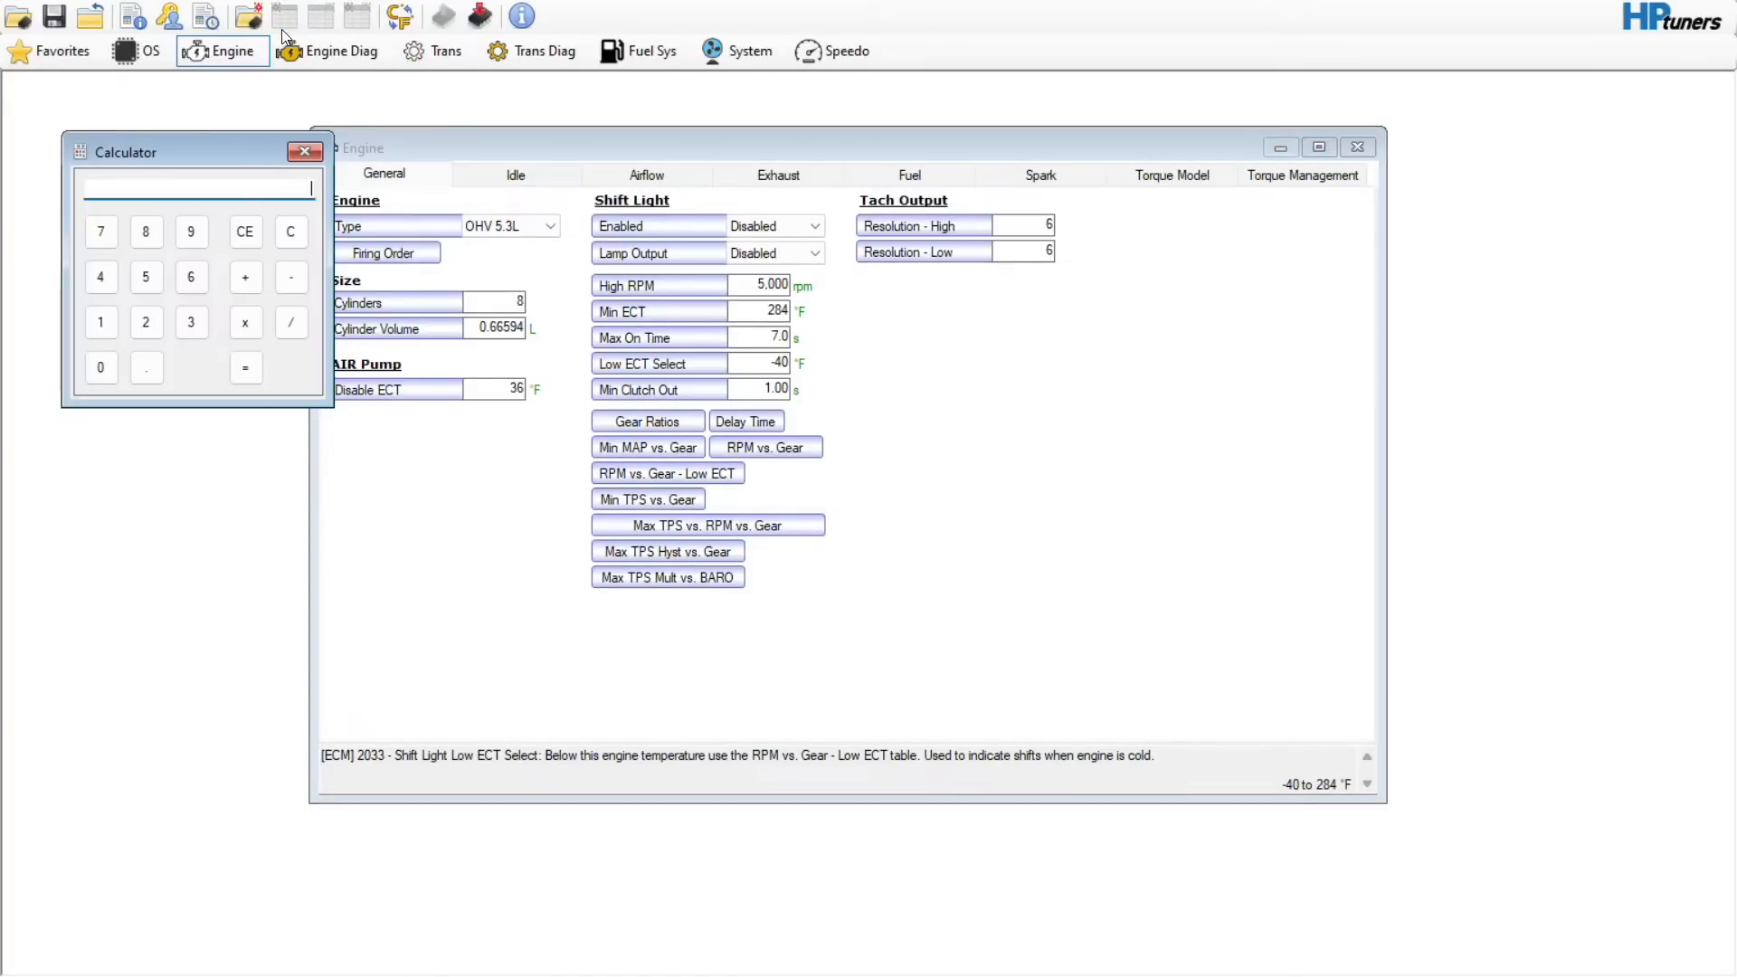
click(191, 278)
click(147, 367)
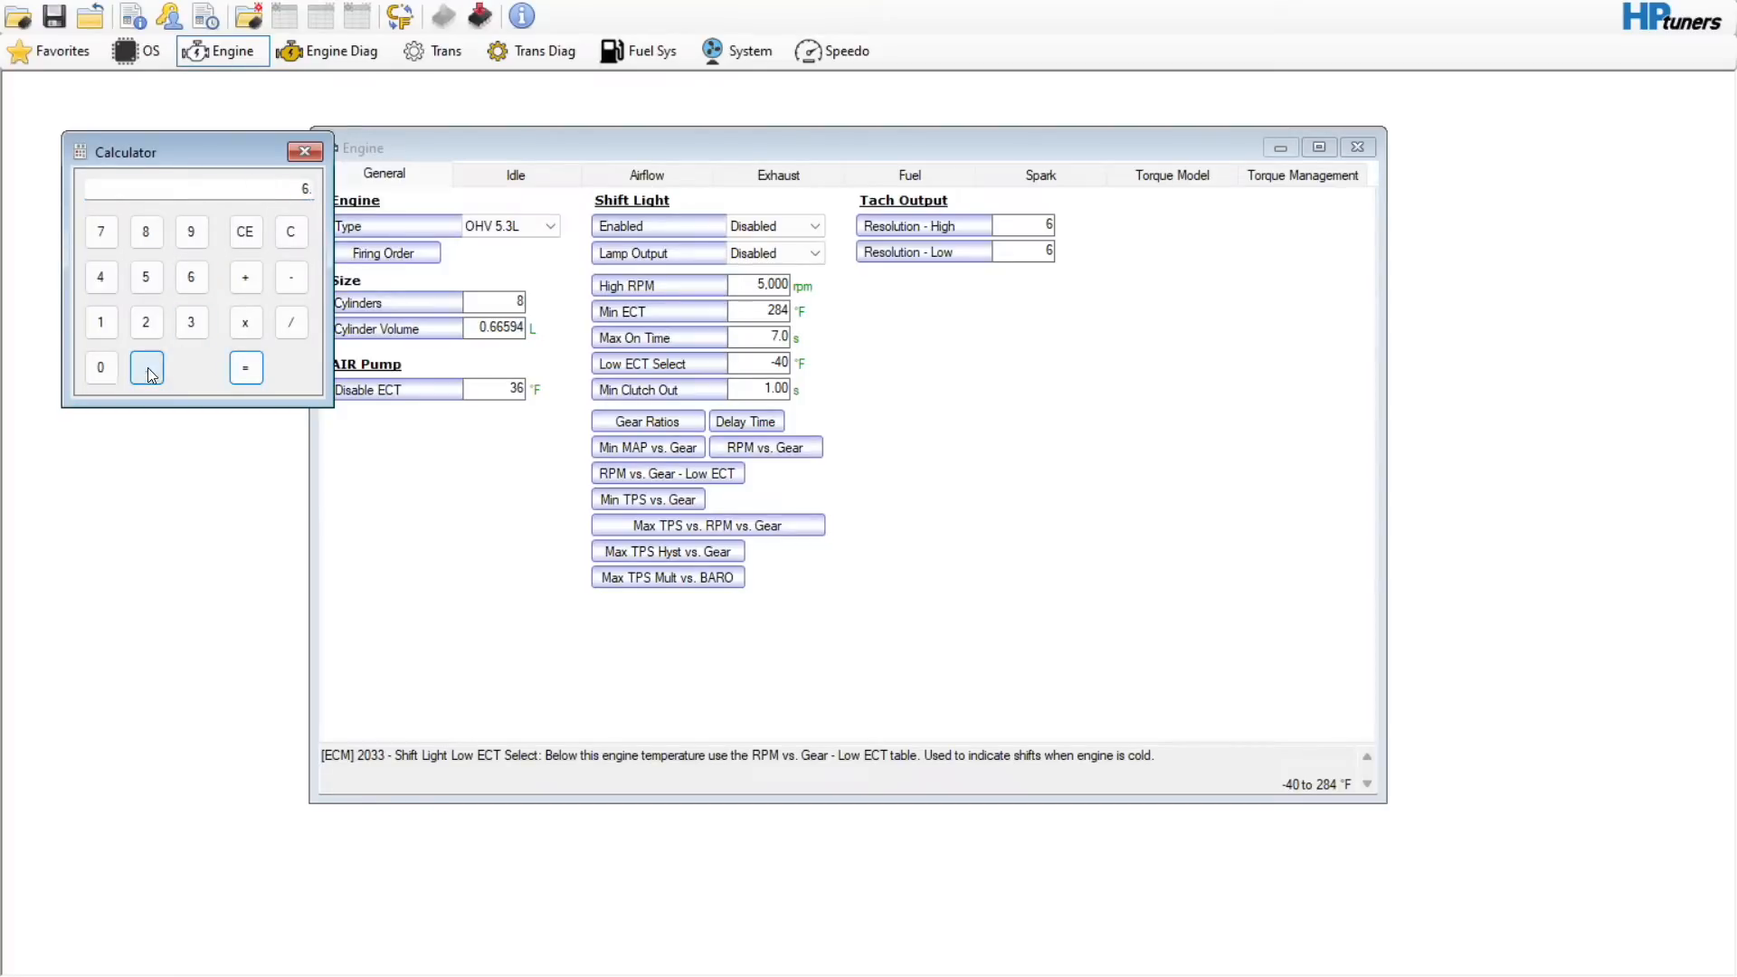
click(191, 280)
click(293, 323)
click(155, 237)
click(245, 366)
click(318, 149)
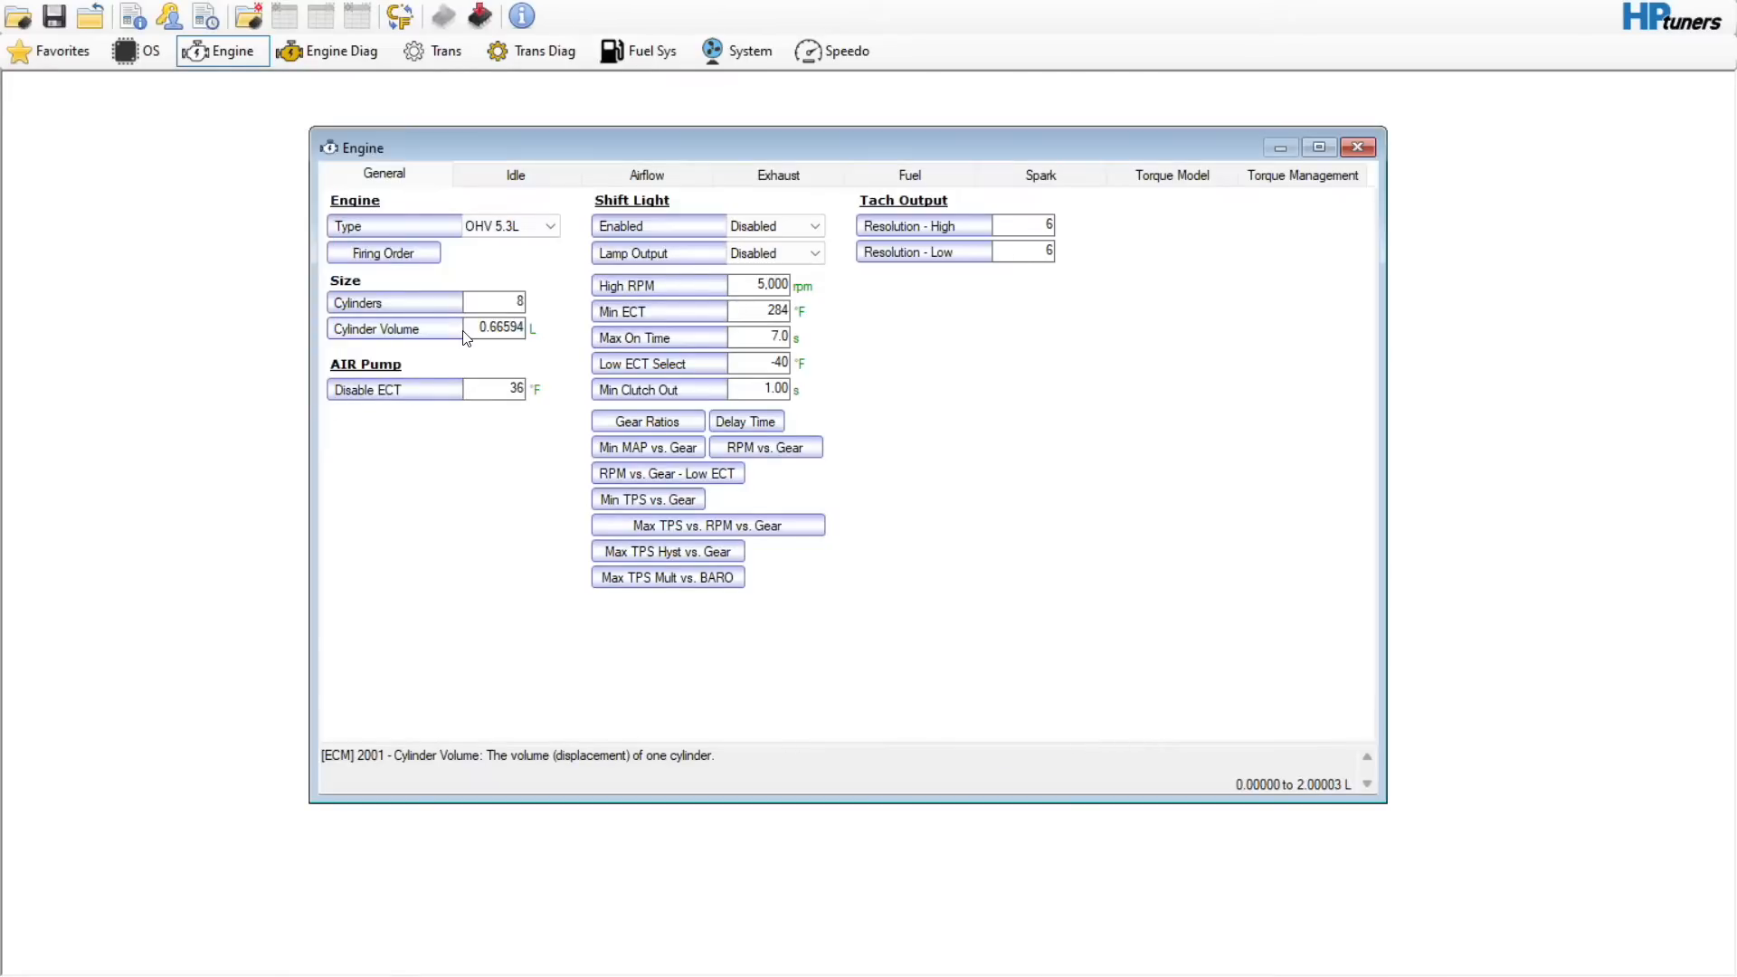
- Set the engine's cylinder volume to .825 L
double_click(477, 328)
text(.825)
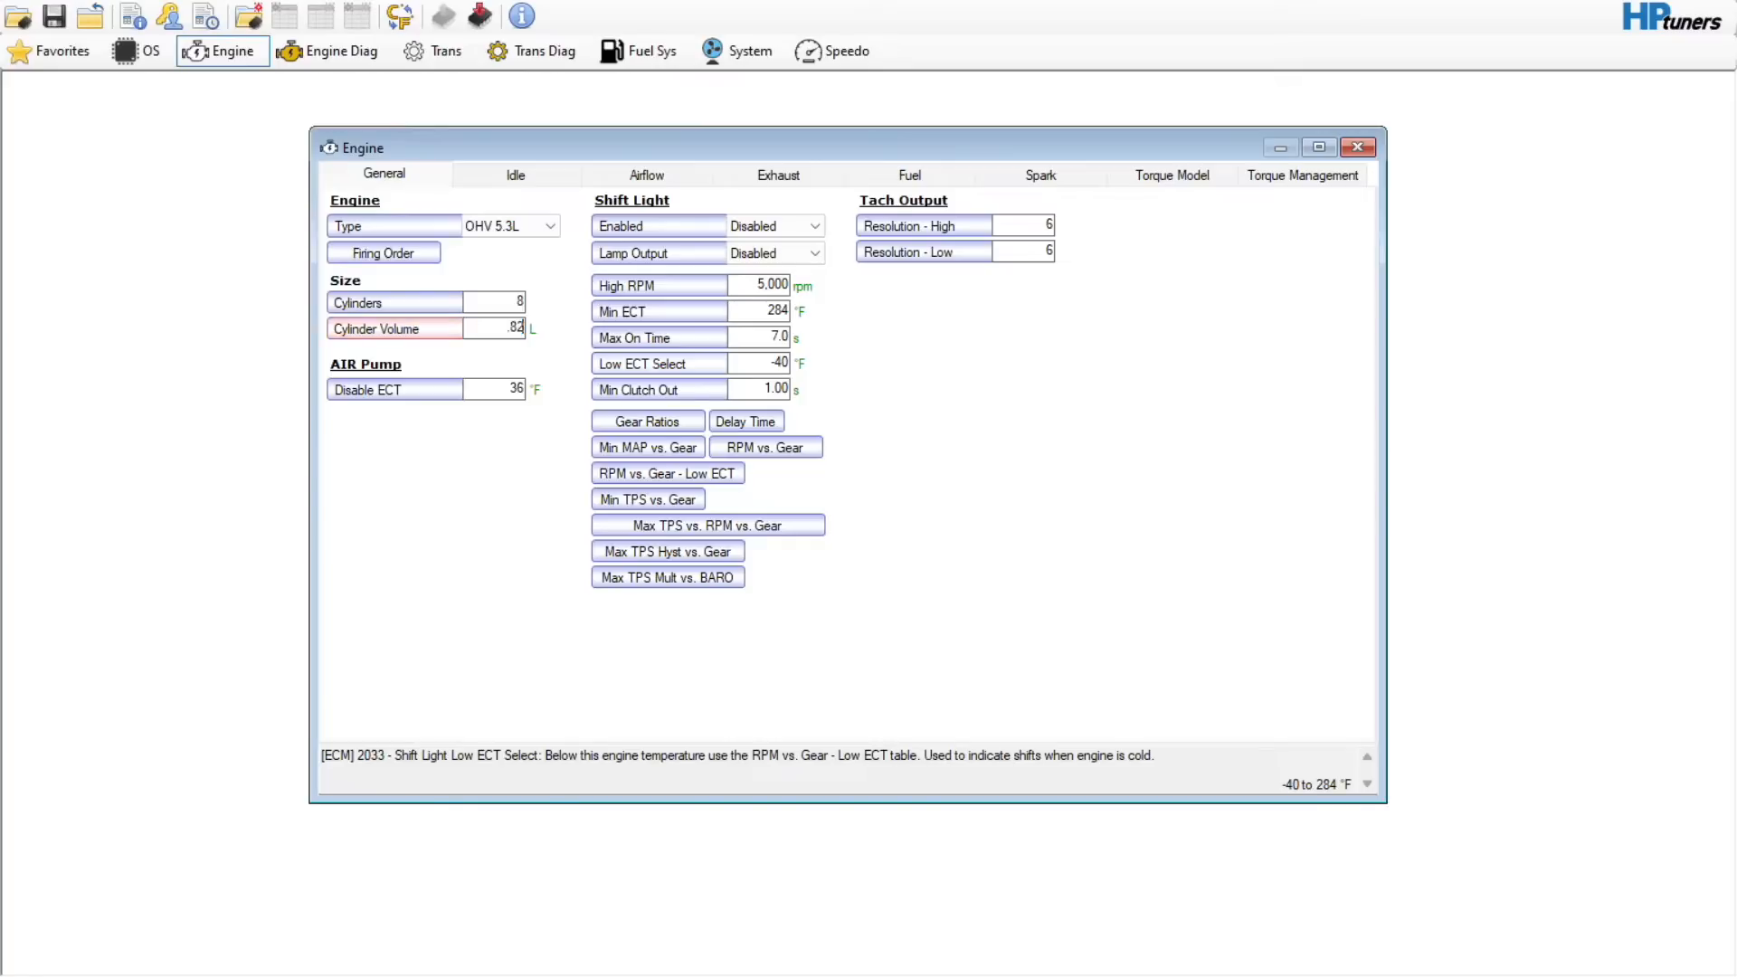
click(666, 574)
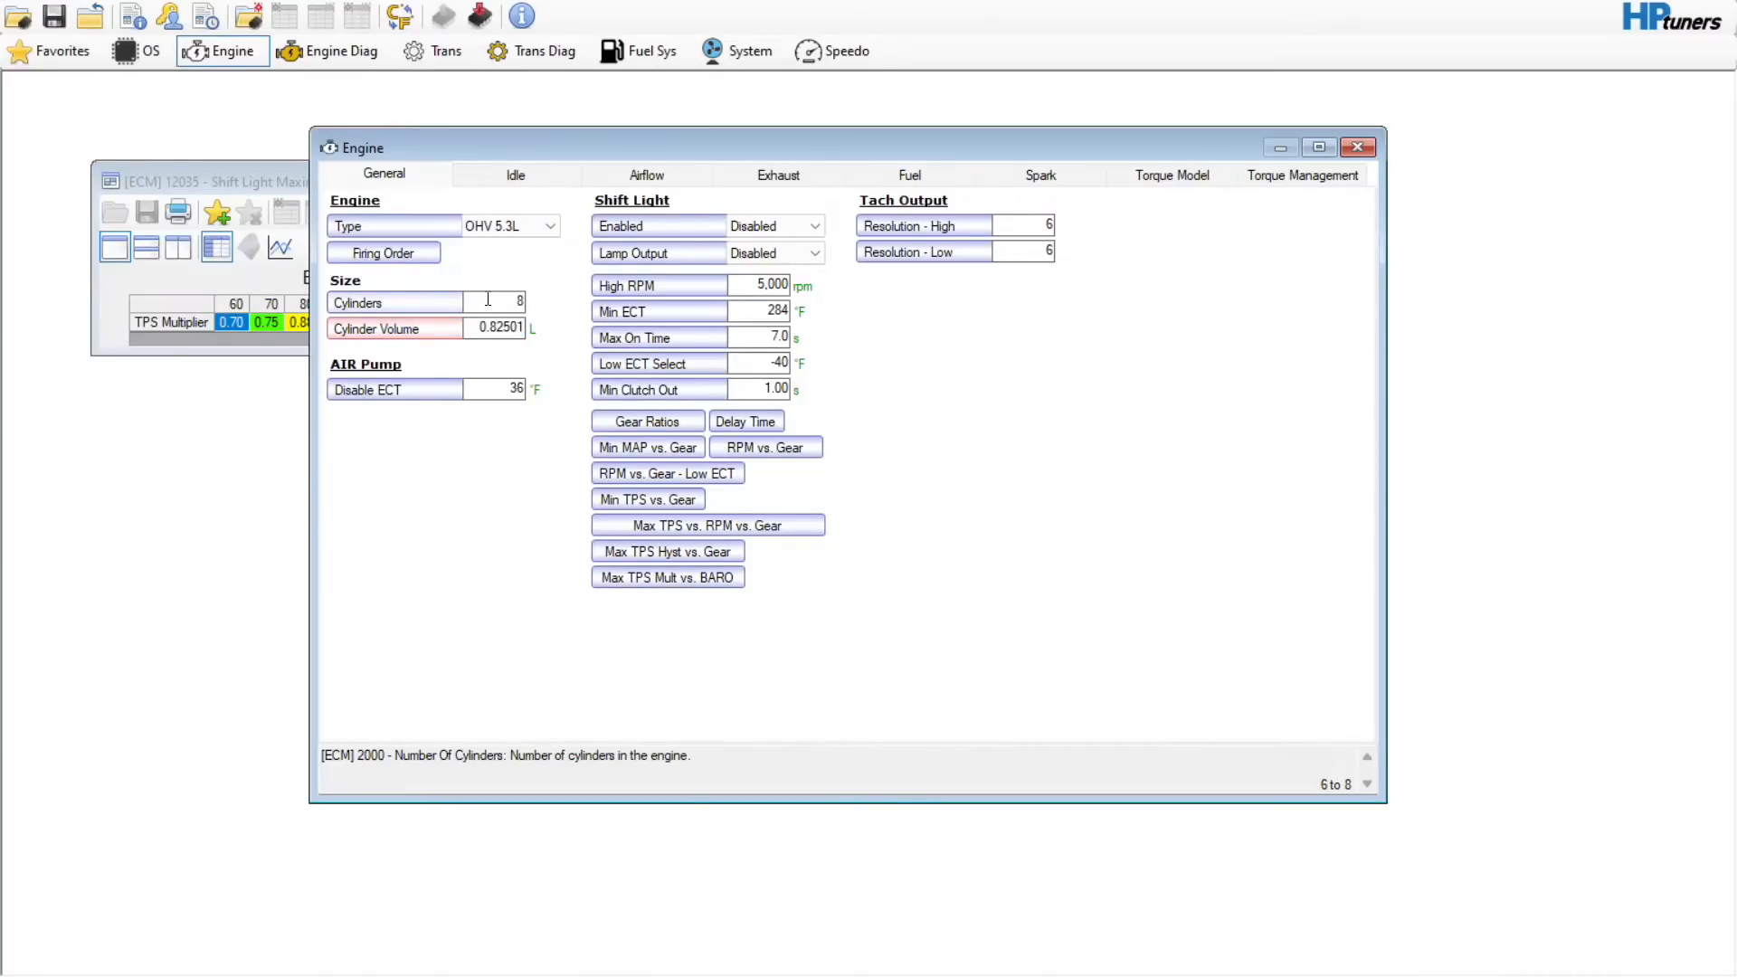
click(297, 179)
click(700, 182)
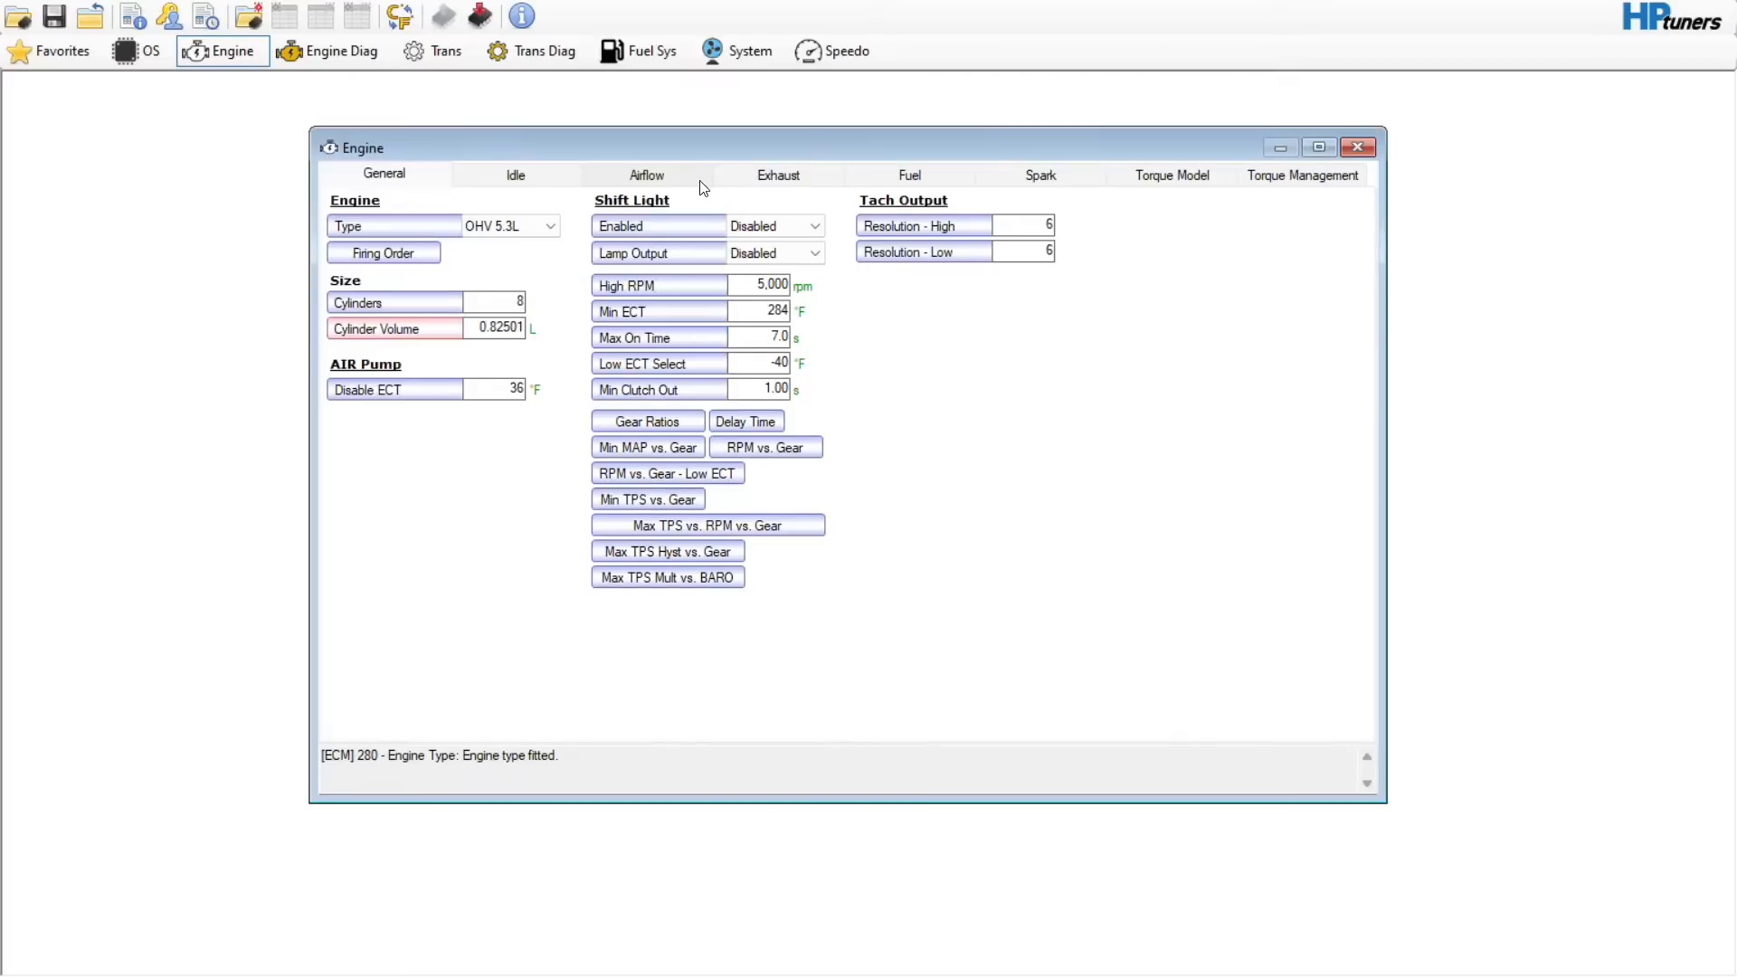
click(489, 335)
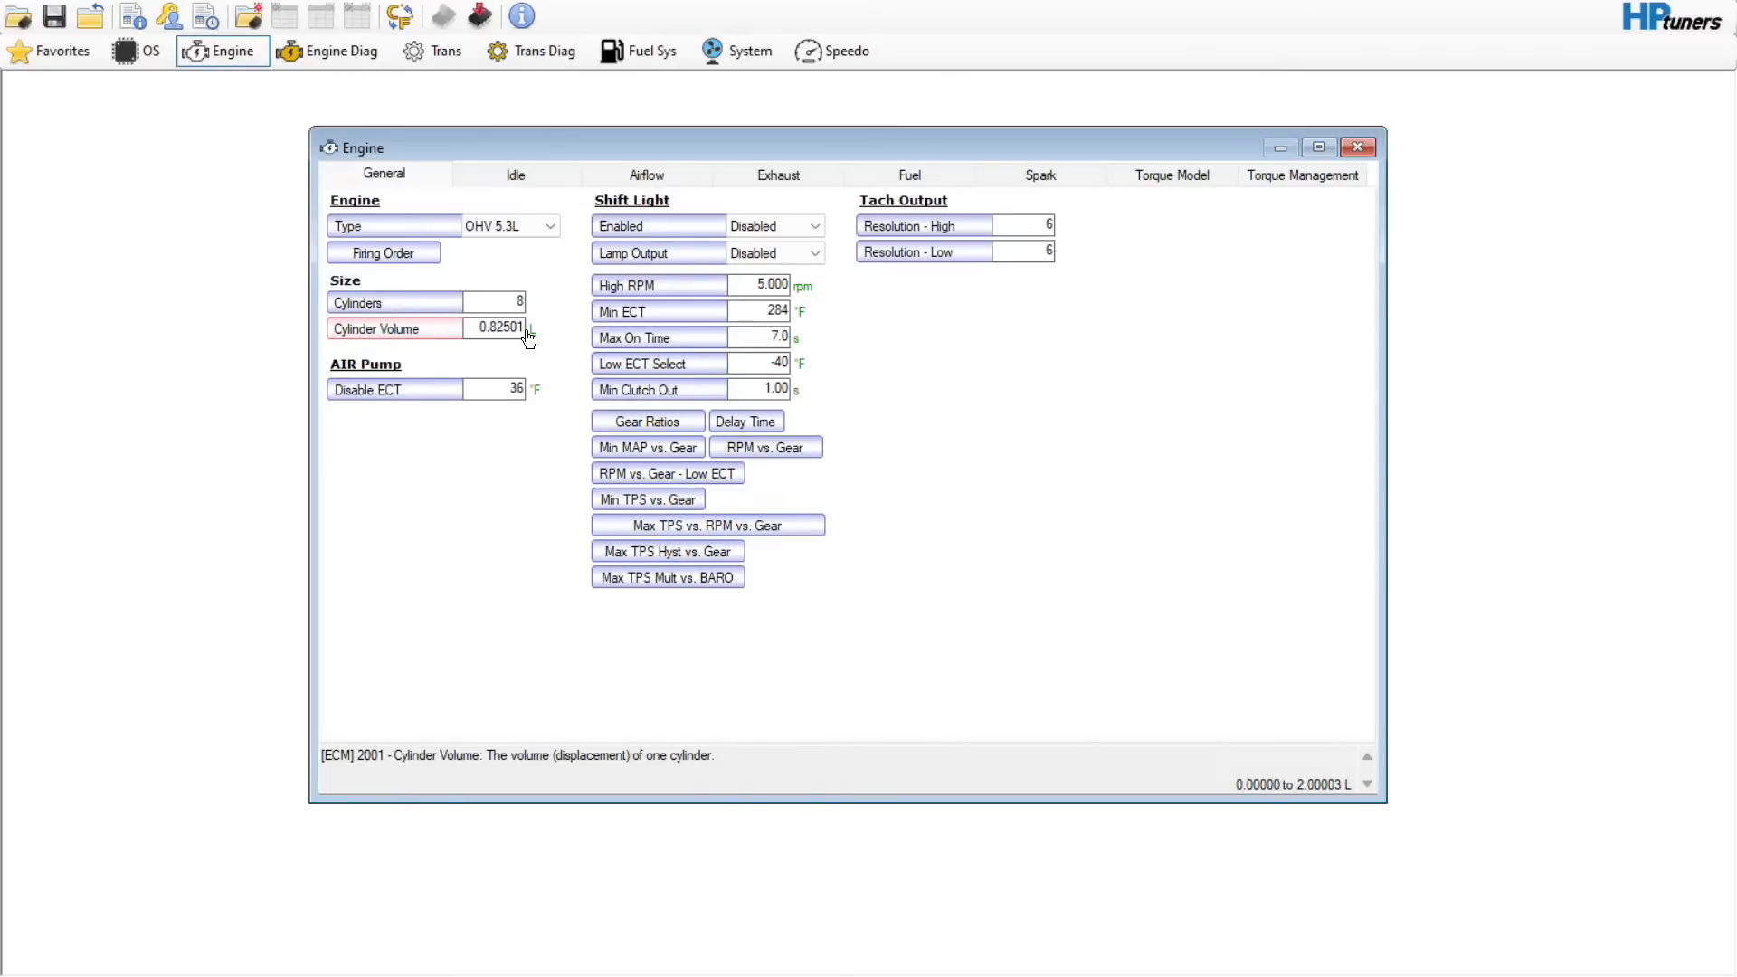
- Look through the engine's idle RPM settings and open the Base setpoint table for target idle speed
click(505, 174)
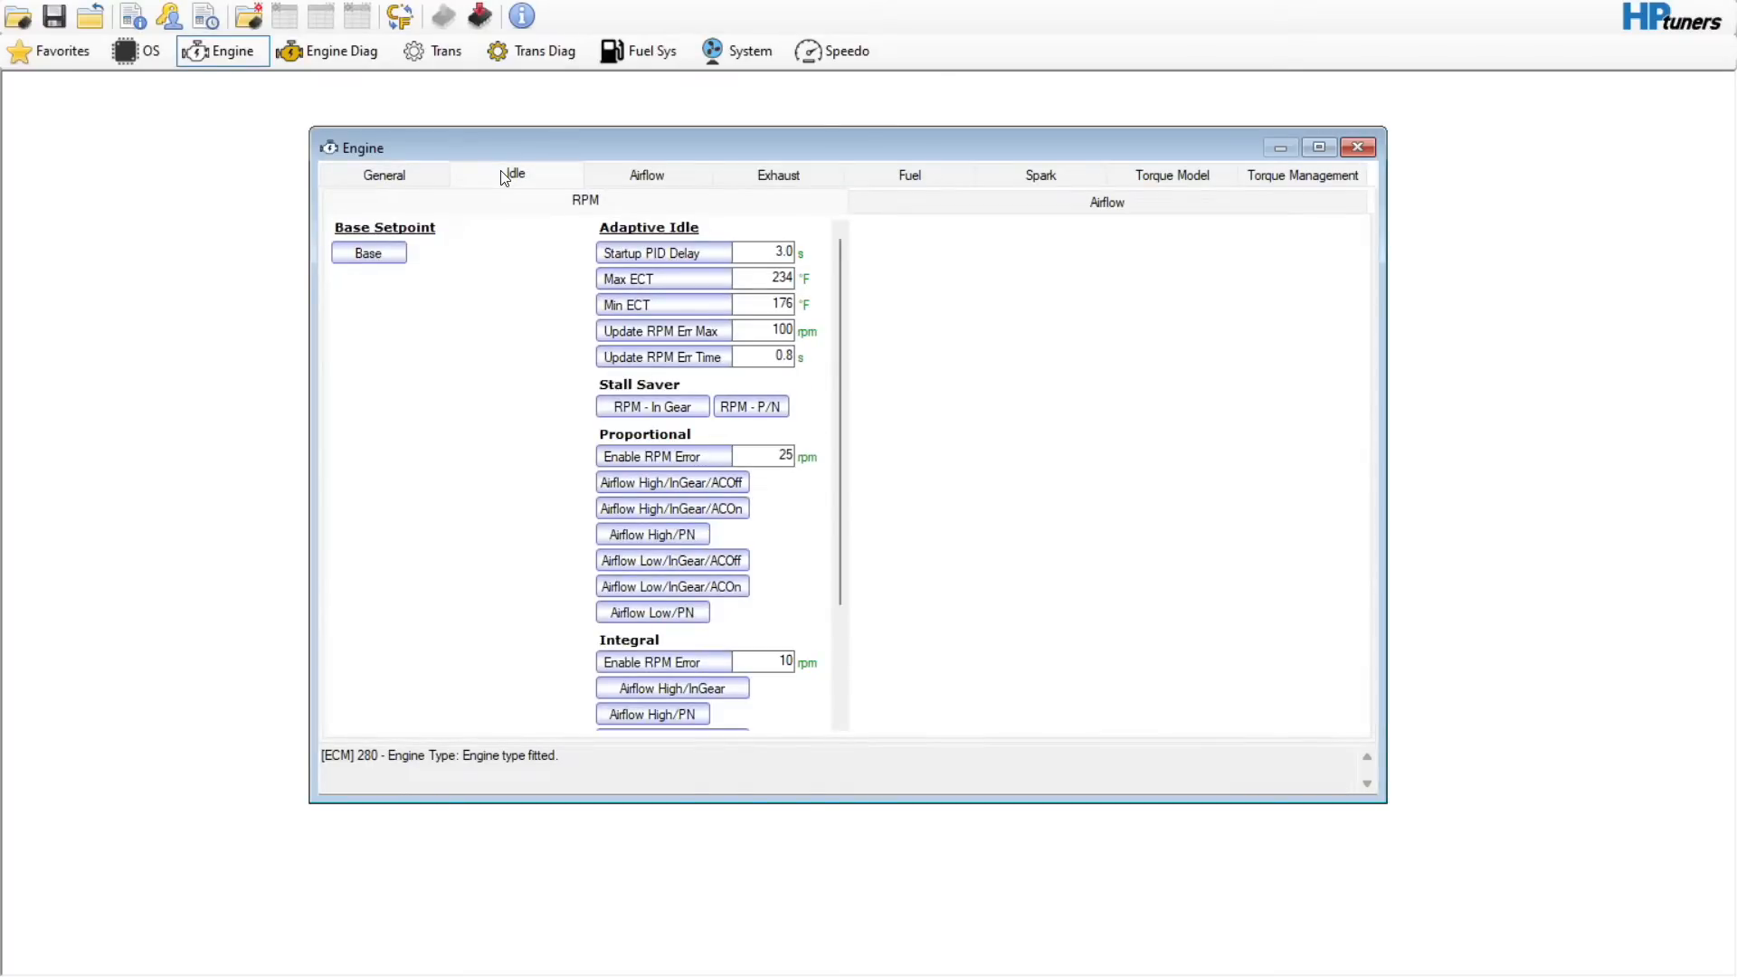
click(384, 174)
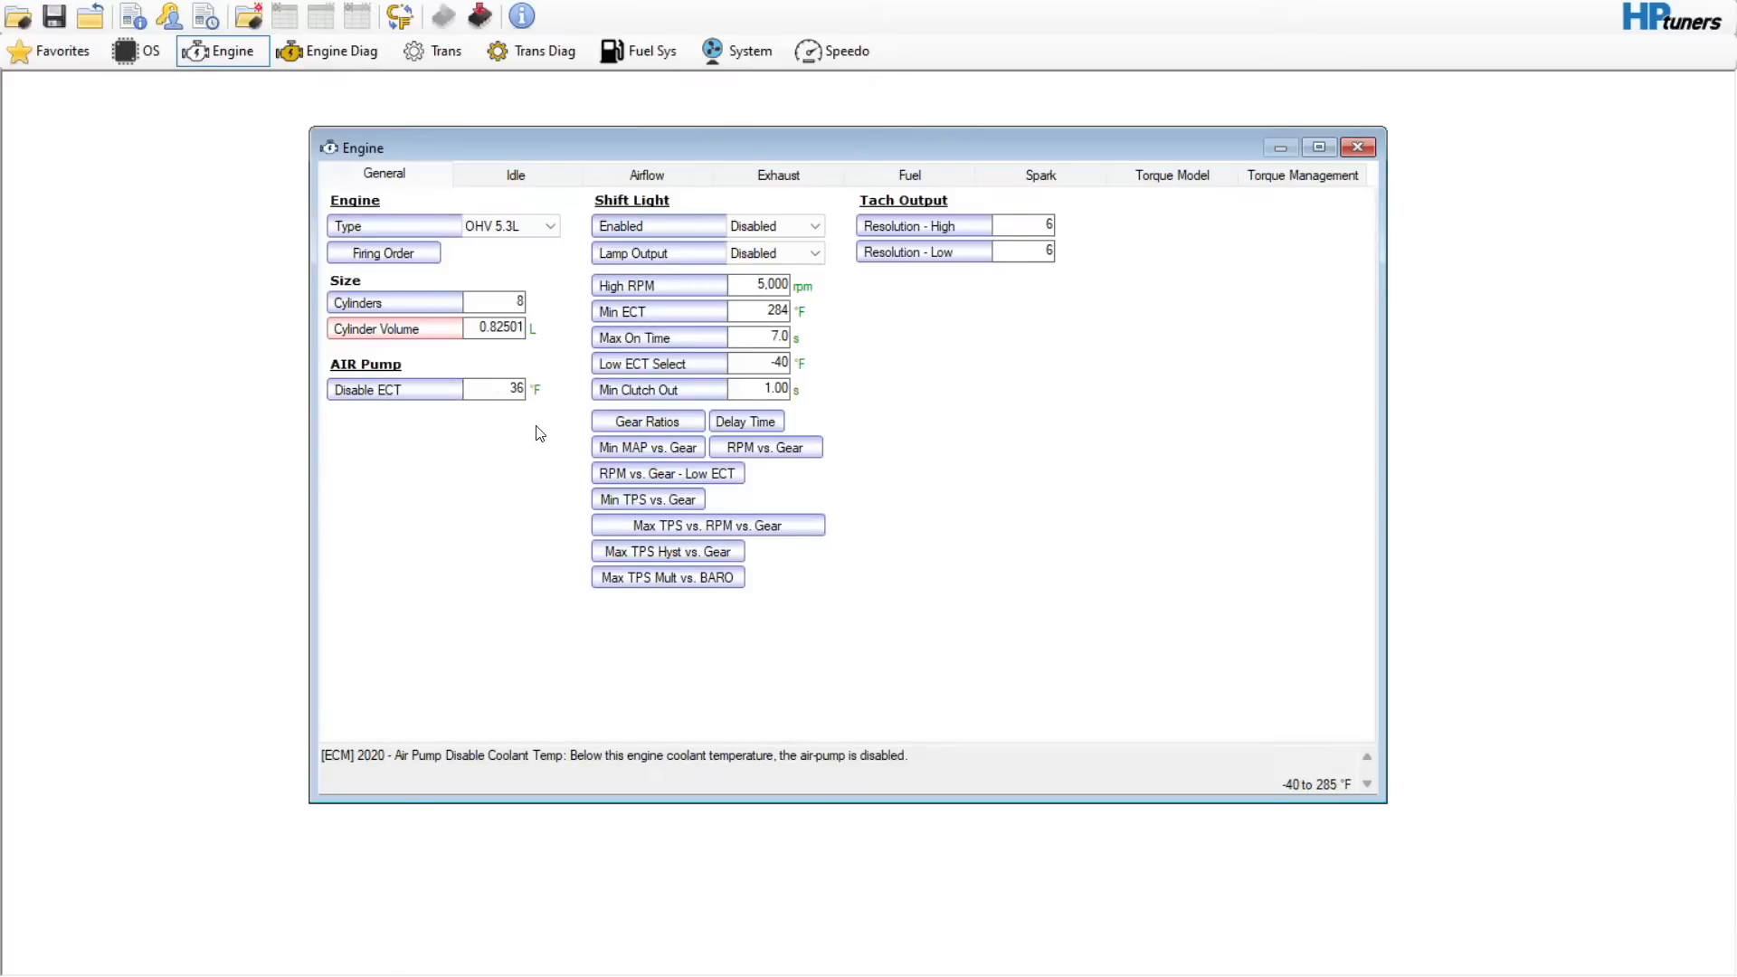
click(534, 181)
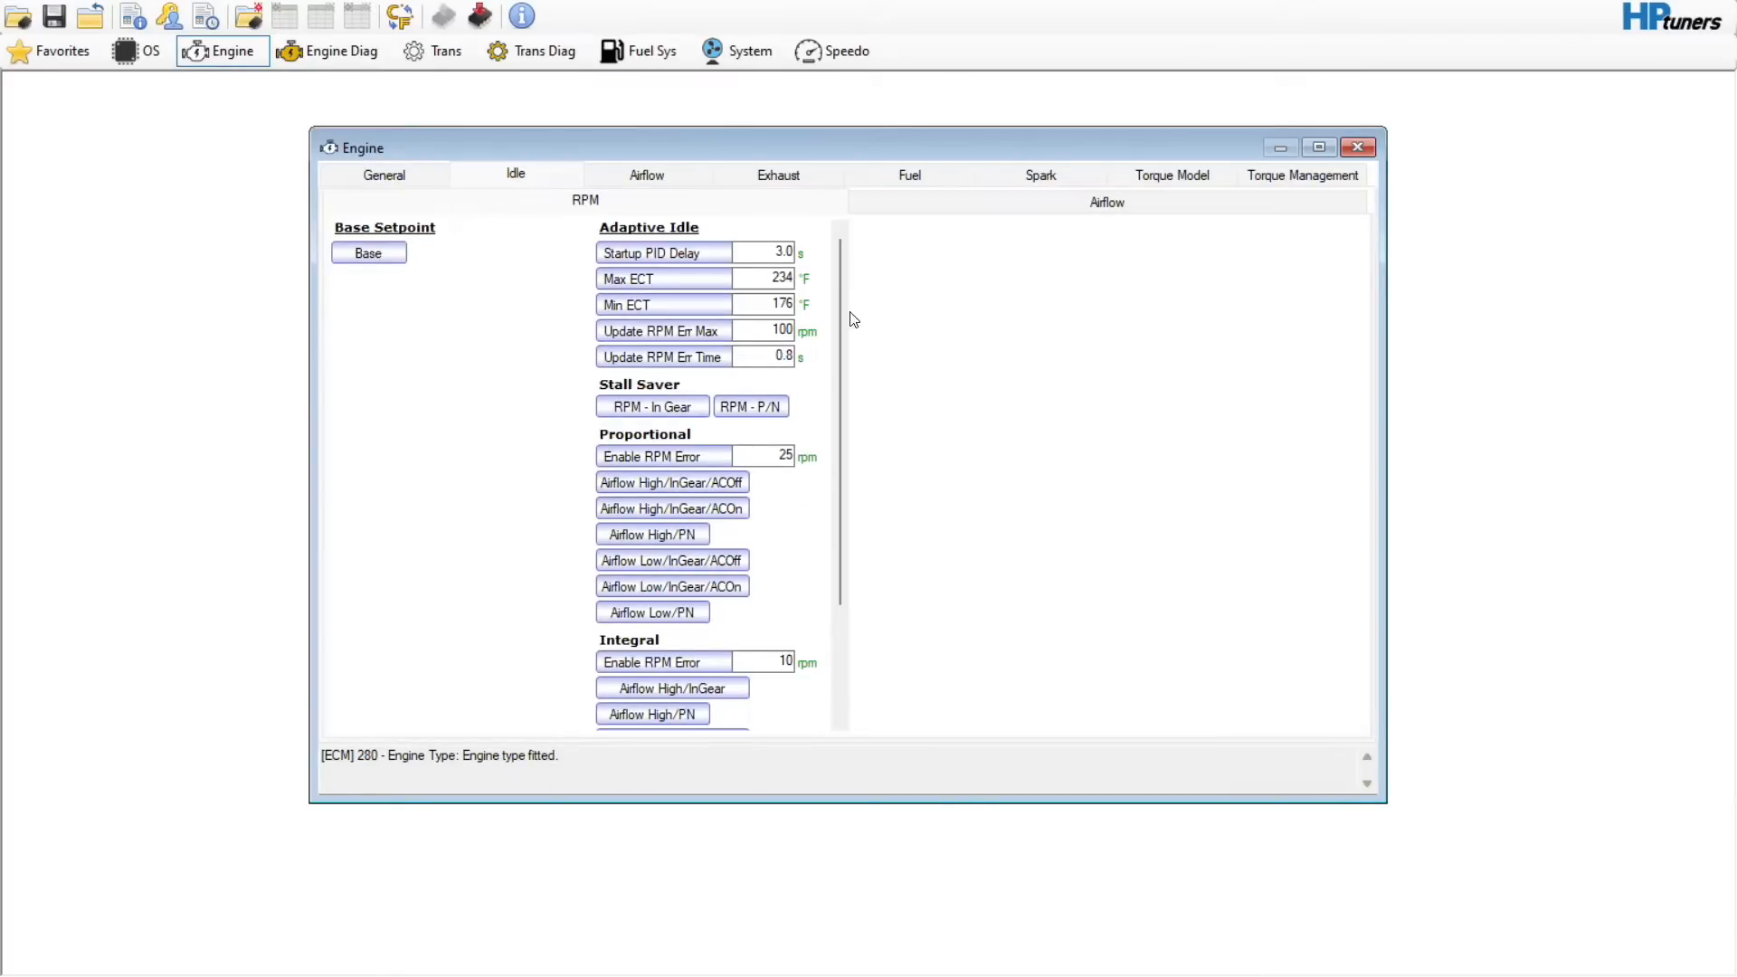
scroll(827, 481, down, 3)
scroll(827, 481, up, 3)
scroll(833, 312, down, 3)
scroll(818, 458, up, 3)
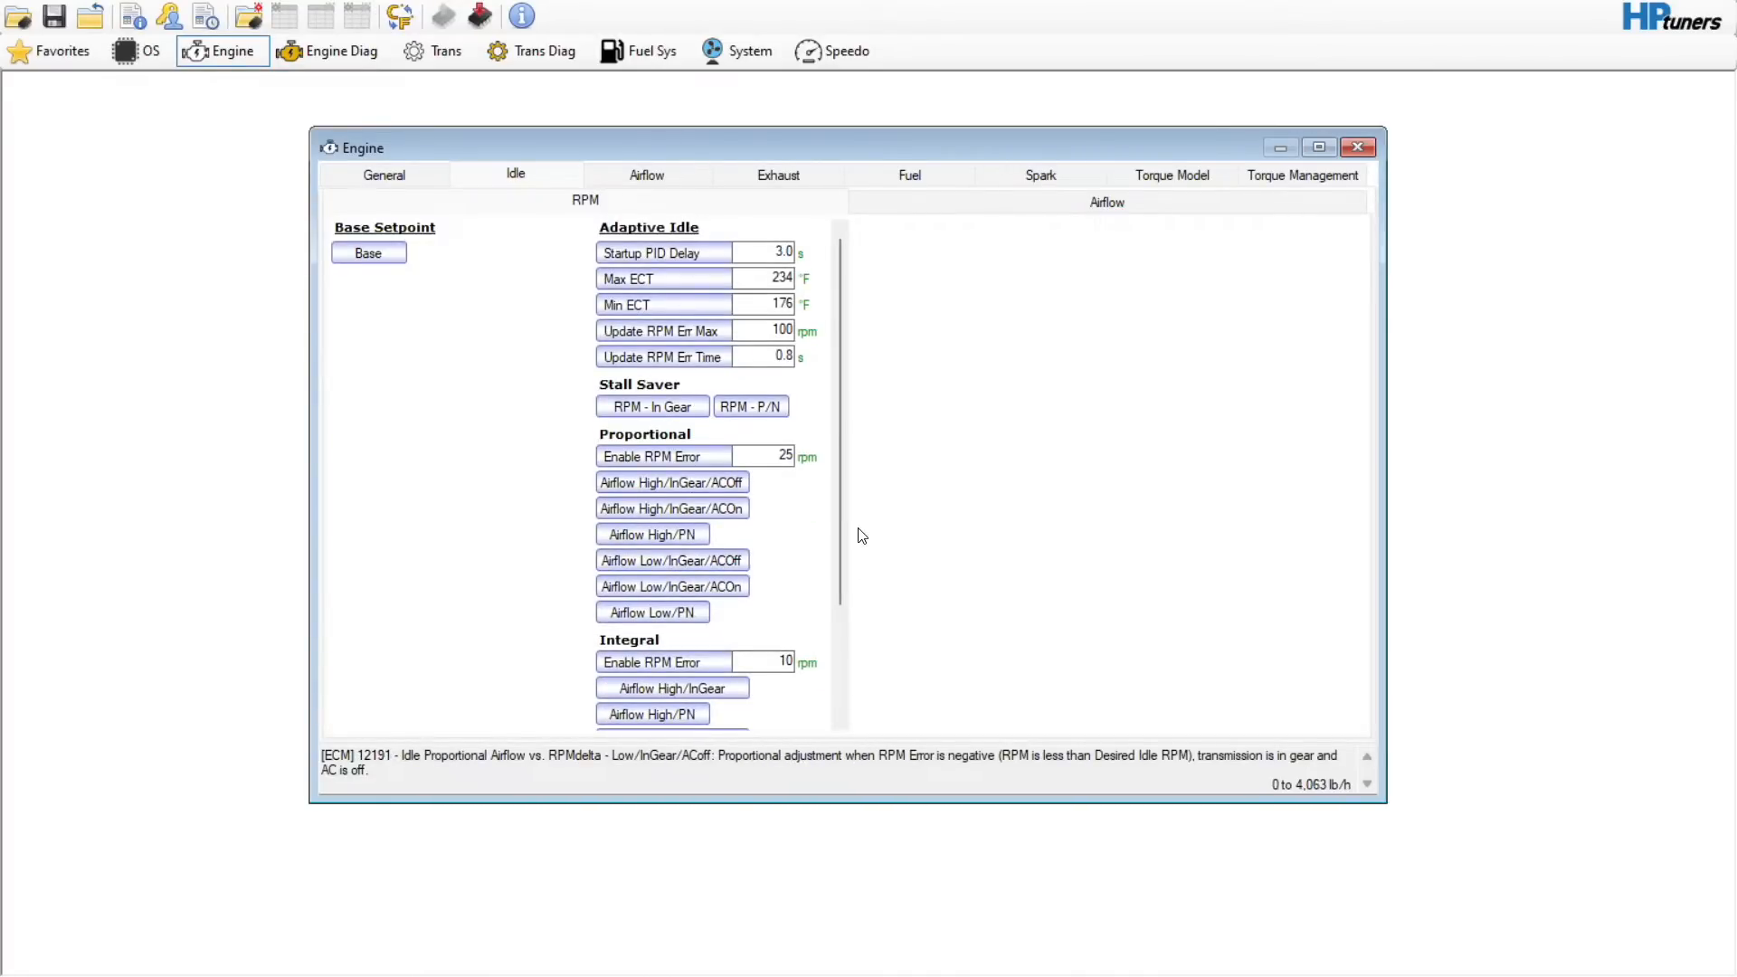
drag(843, 524, 856, 485)
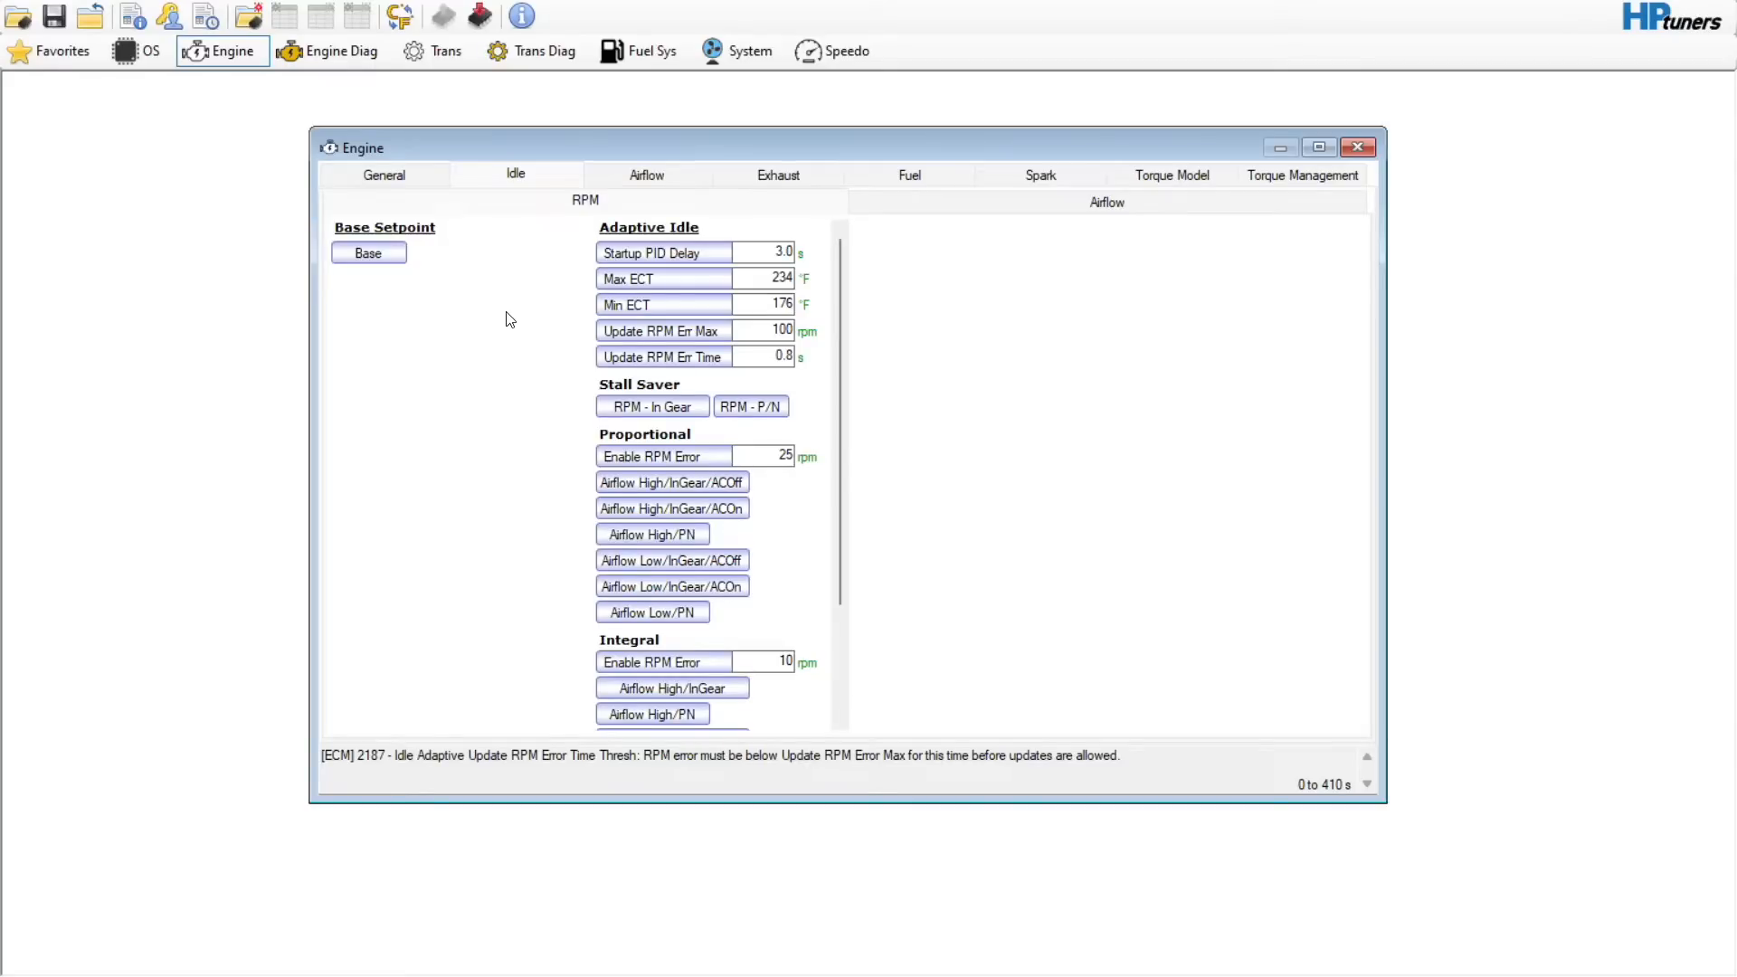
click(368, 254)
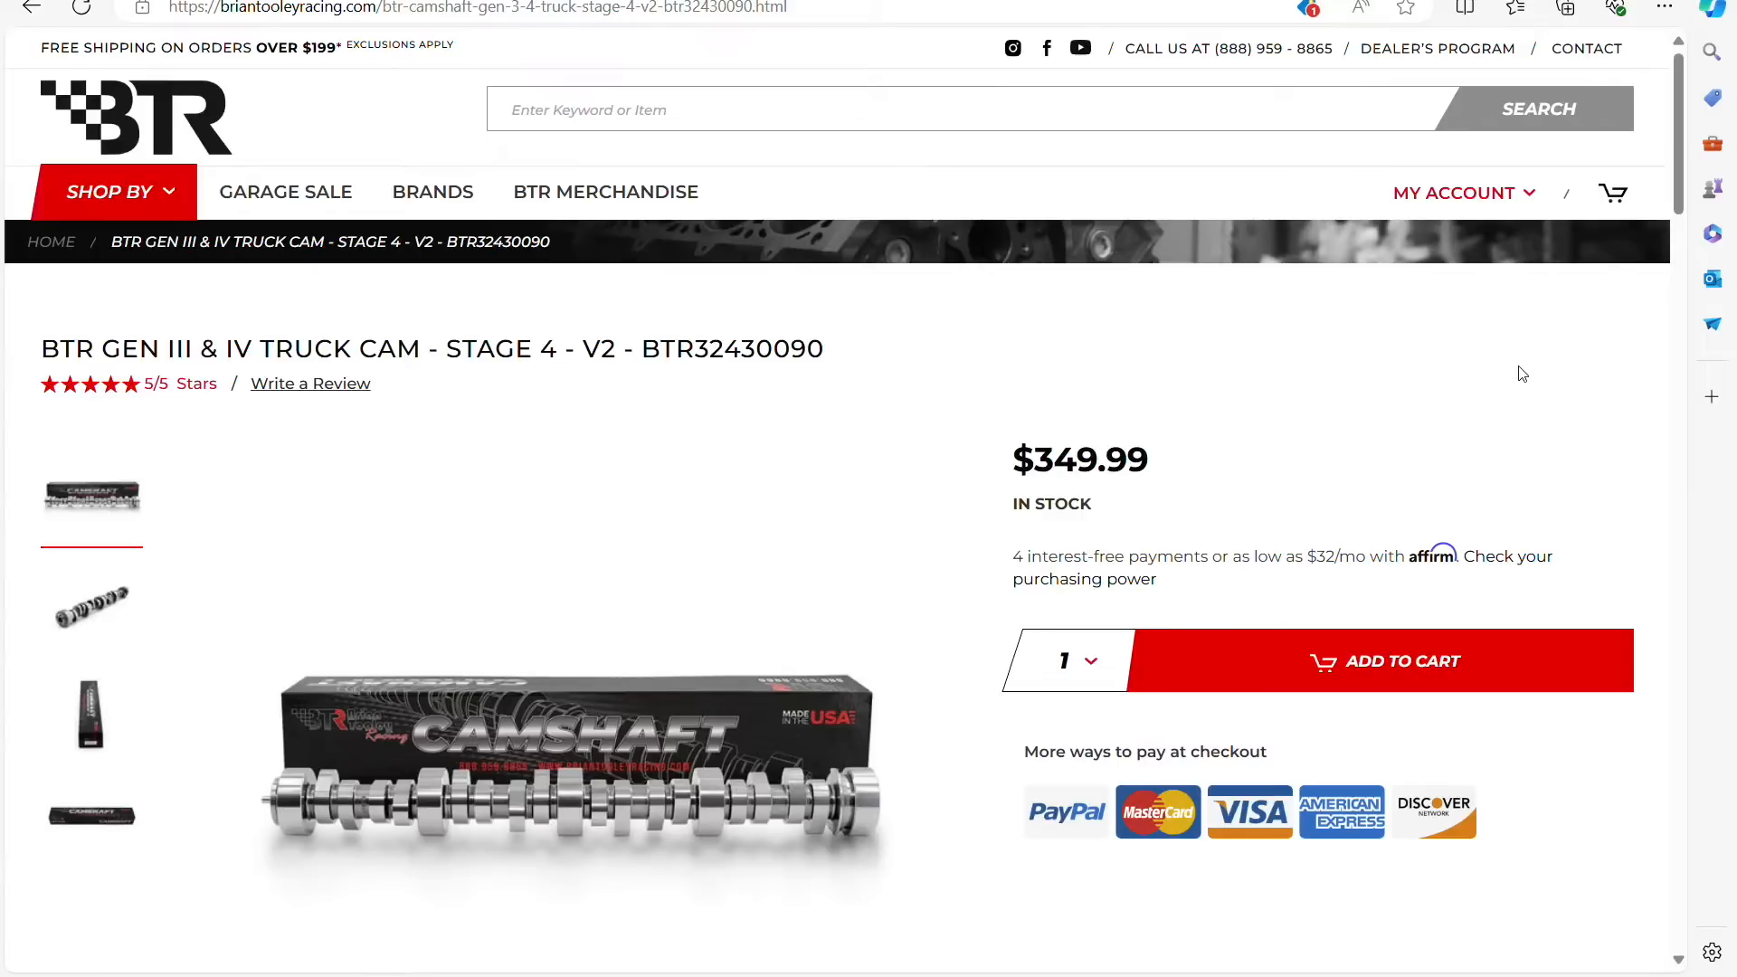
- Switch to the browser and examine the BTR Stage 4 truck cam's specs and recommended stall converter range
drag(1674, 134, 1697, 411)
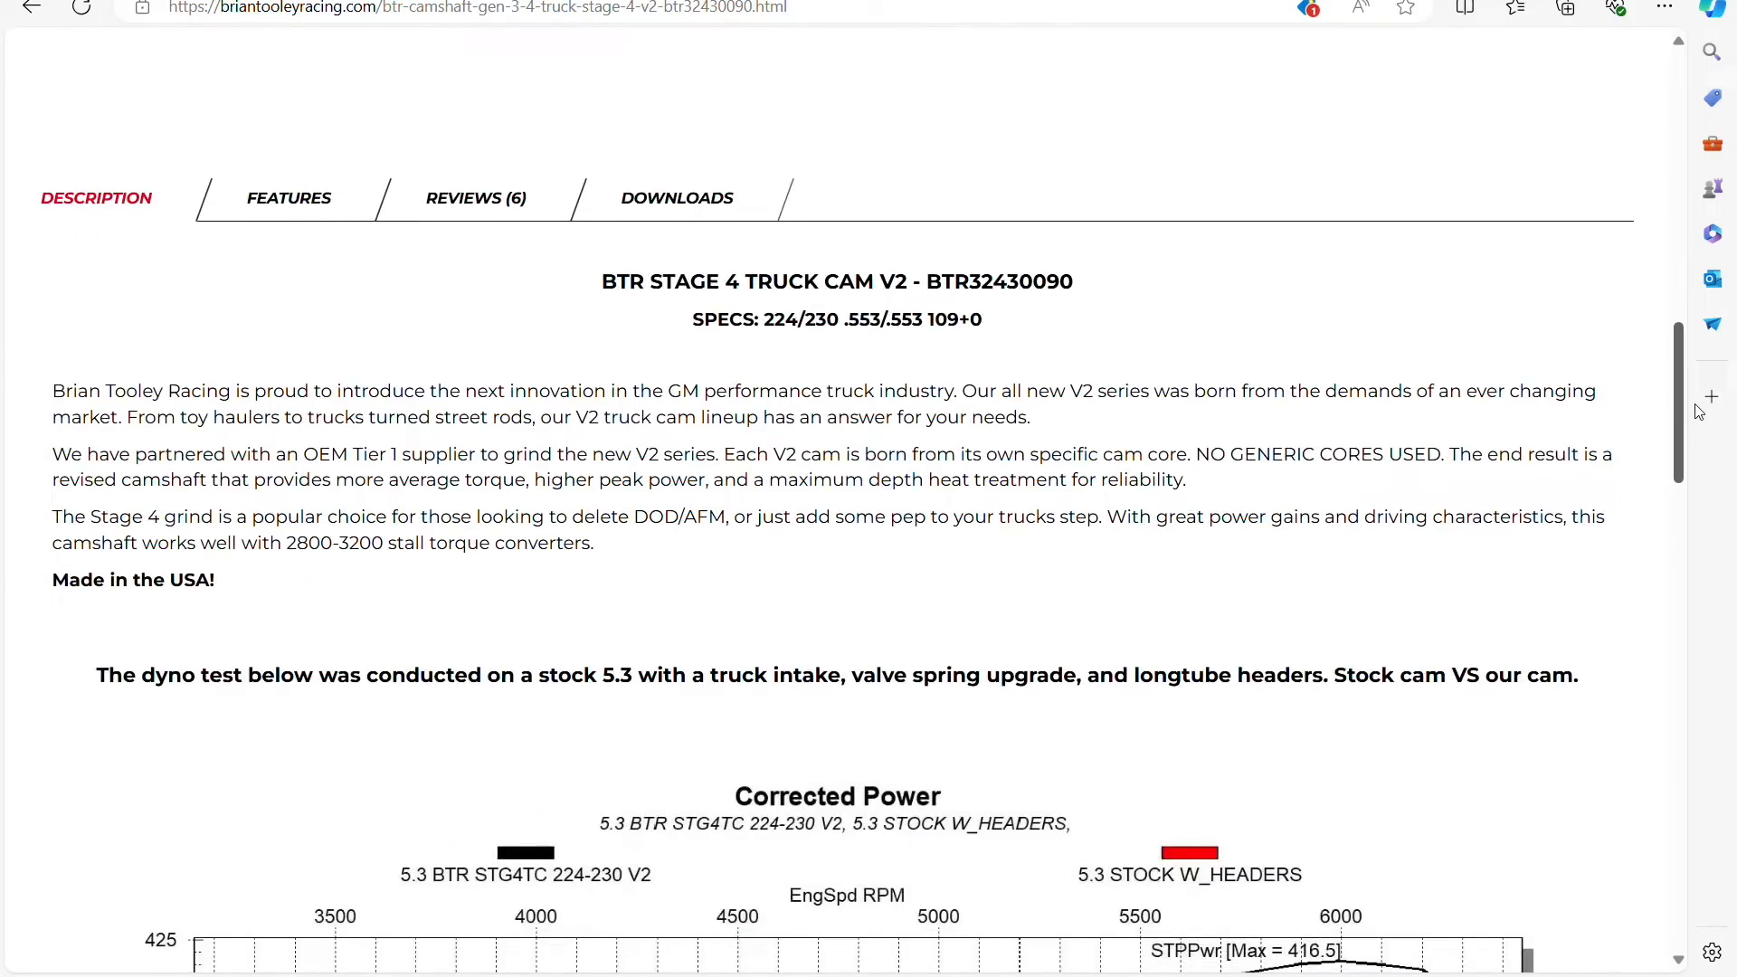
drag(928, 320, 965, 320)
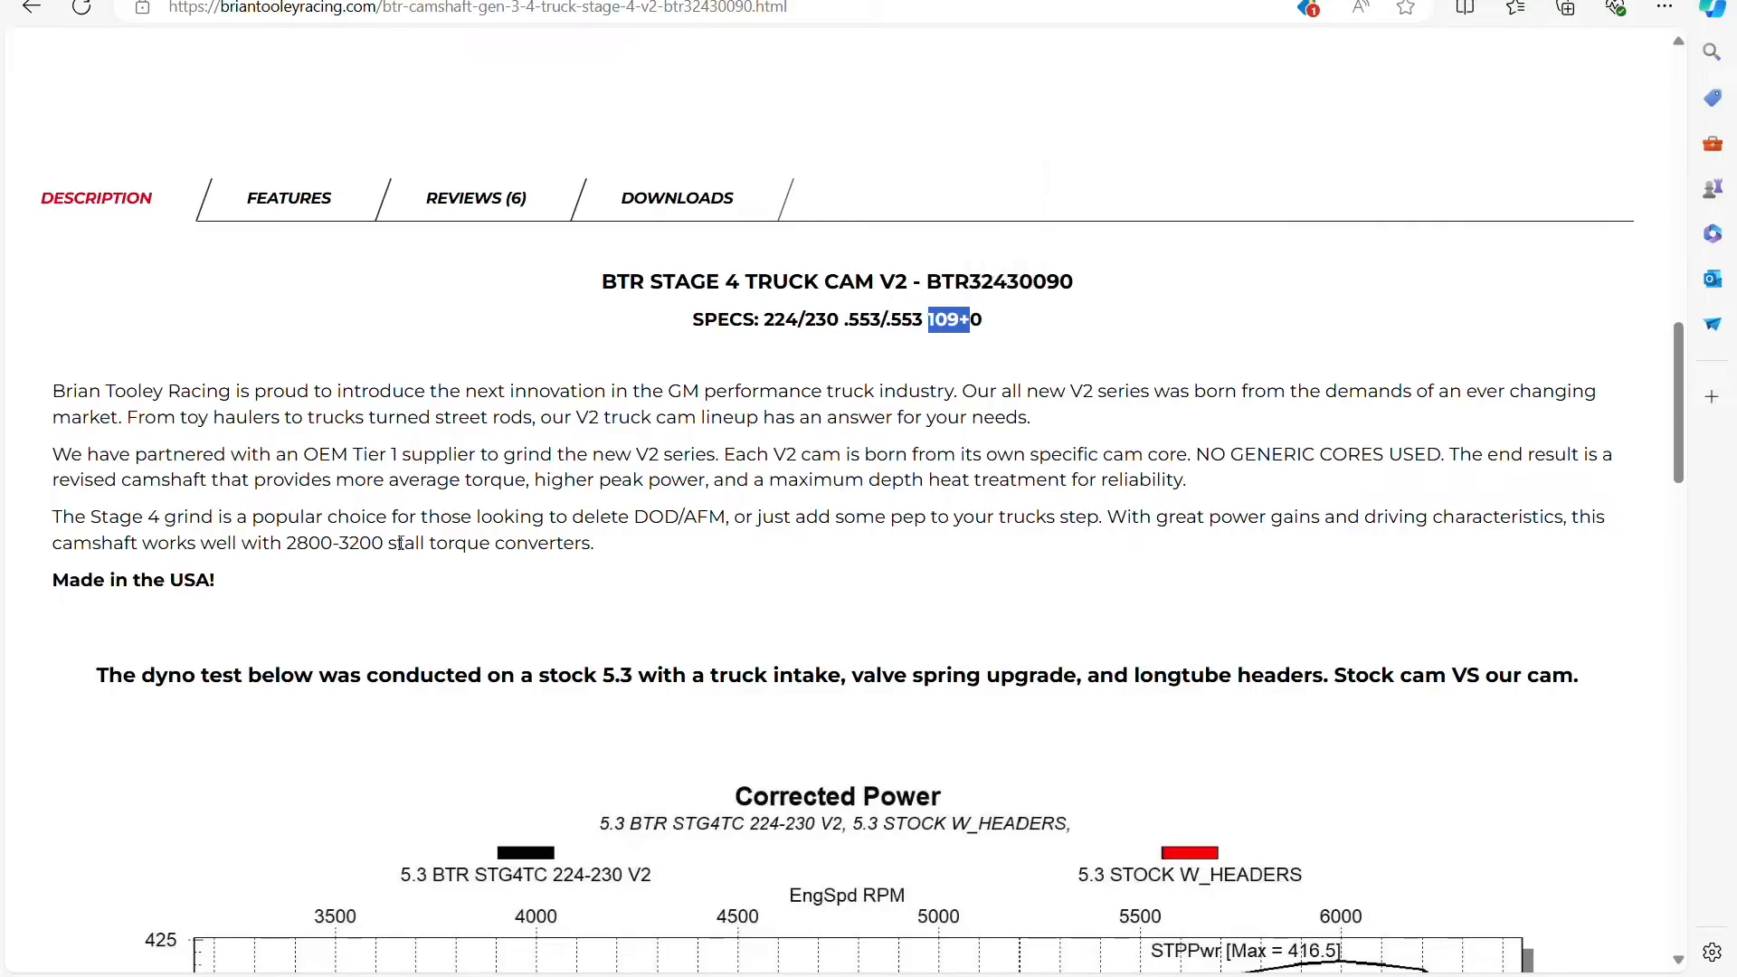
drag(287, 545, 382, 546)
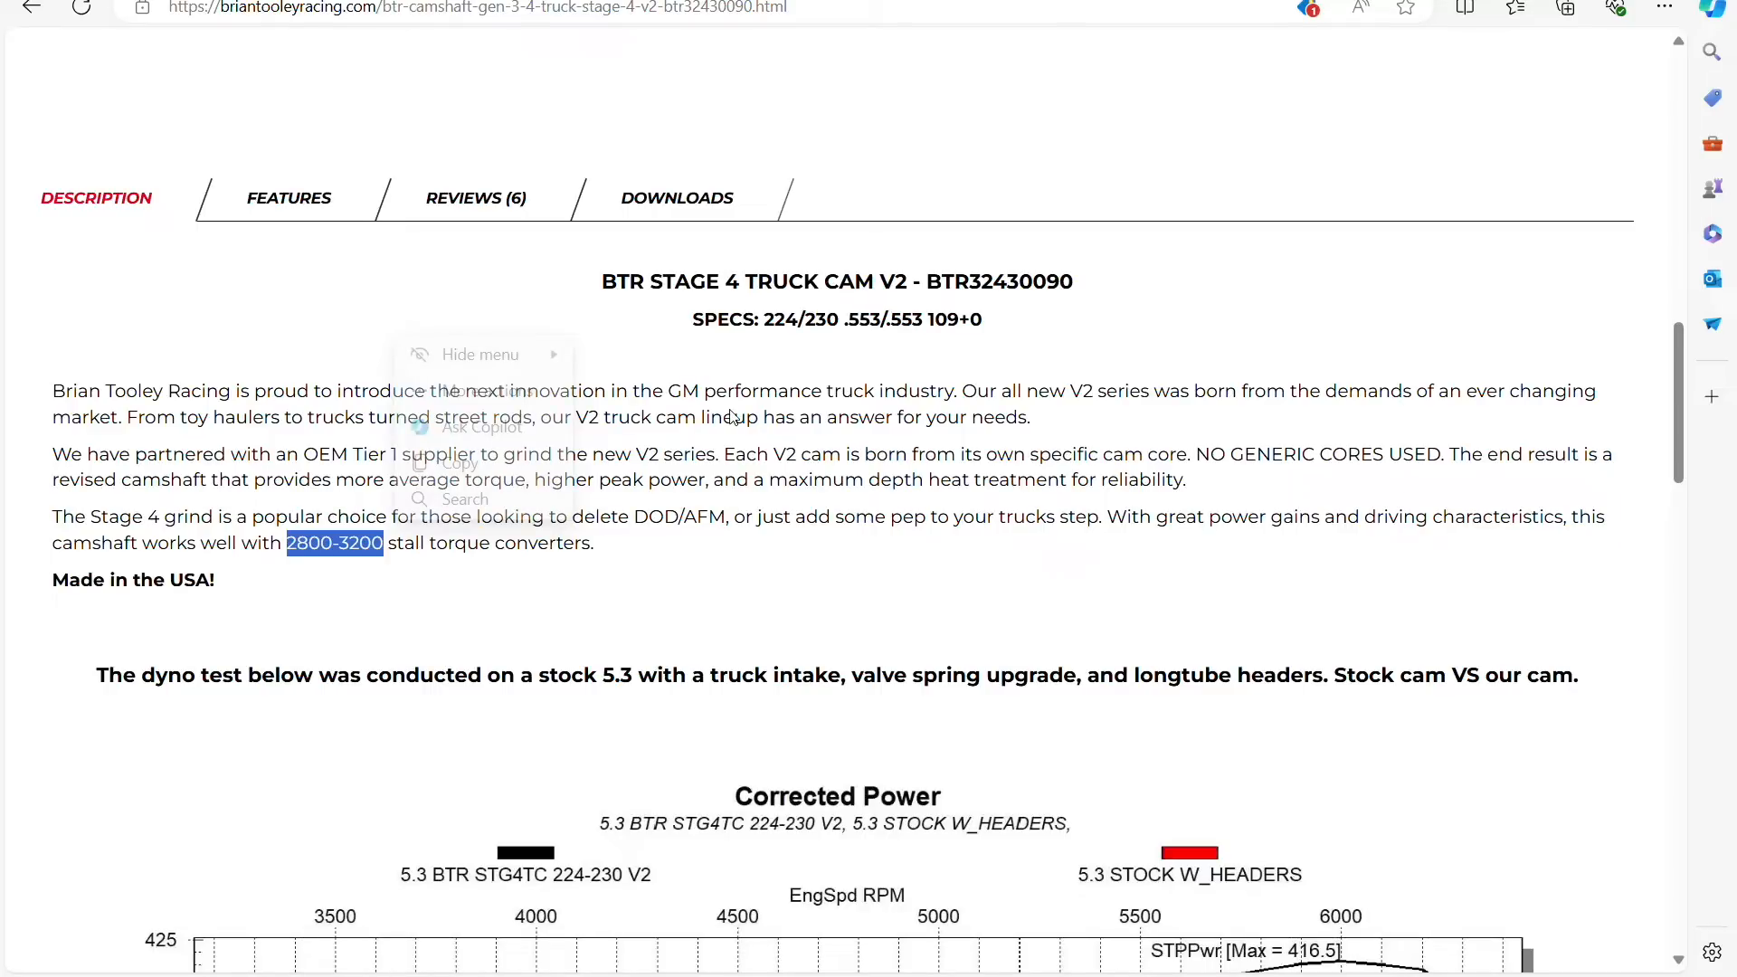
click(733, 416)
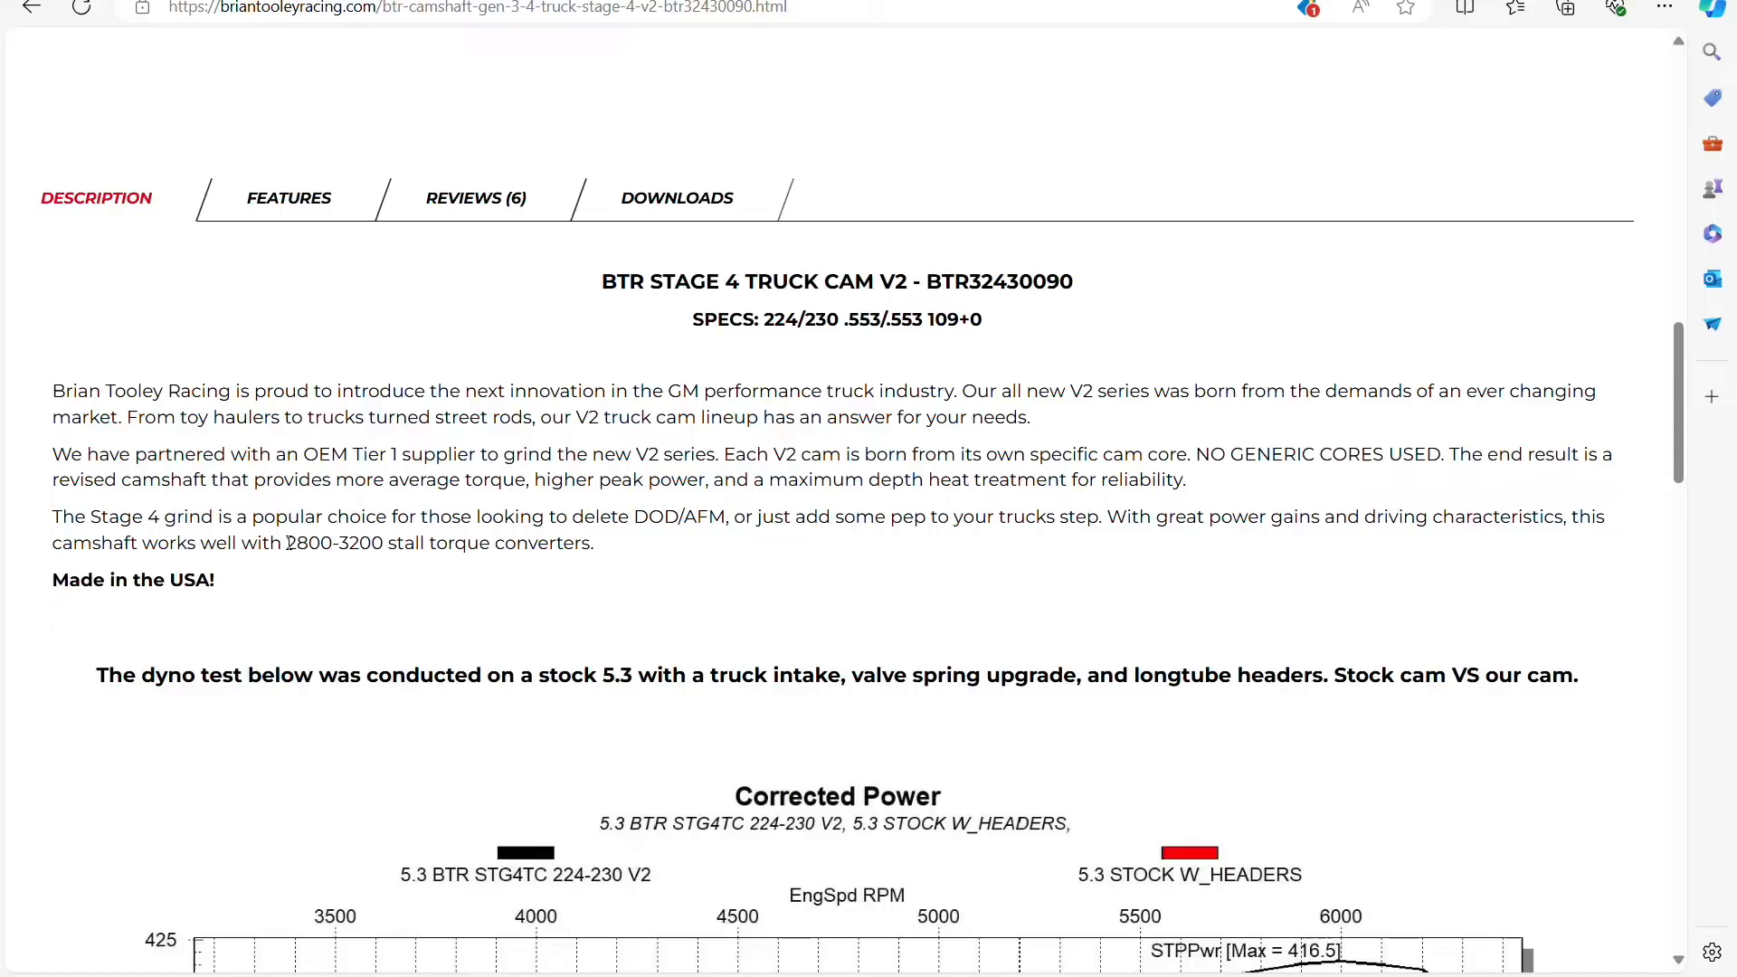
drag(339, 542, 385, 543)
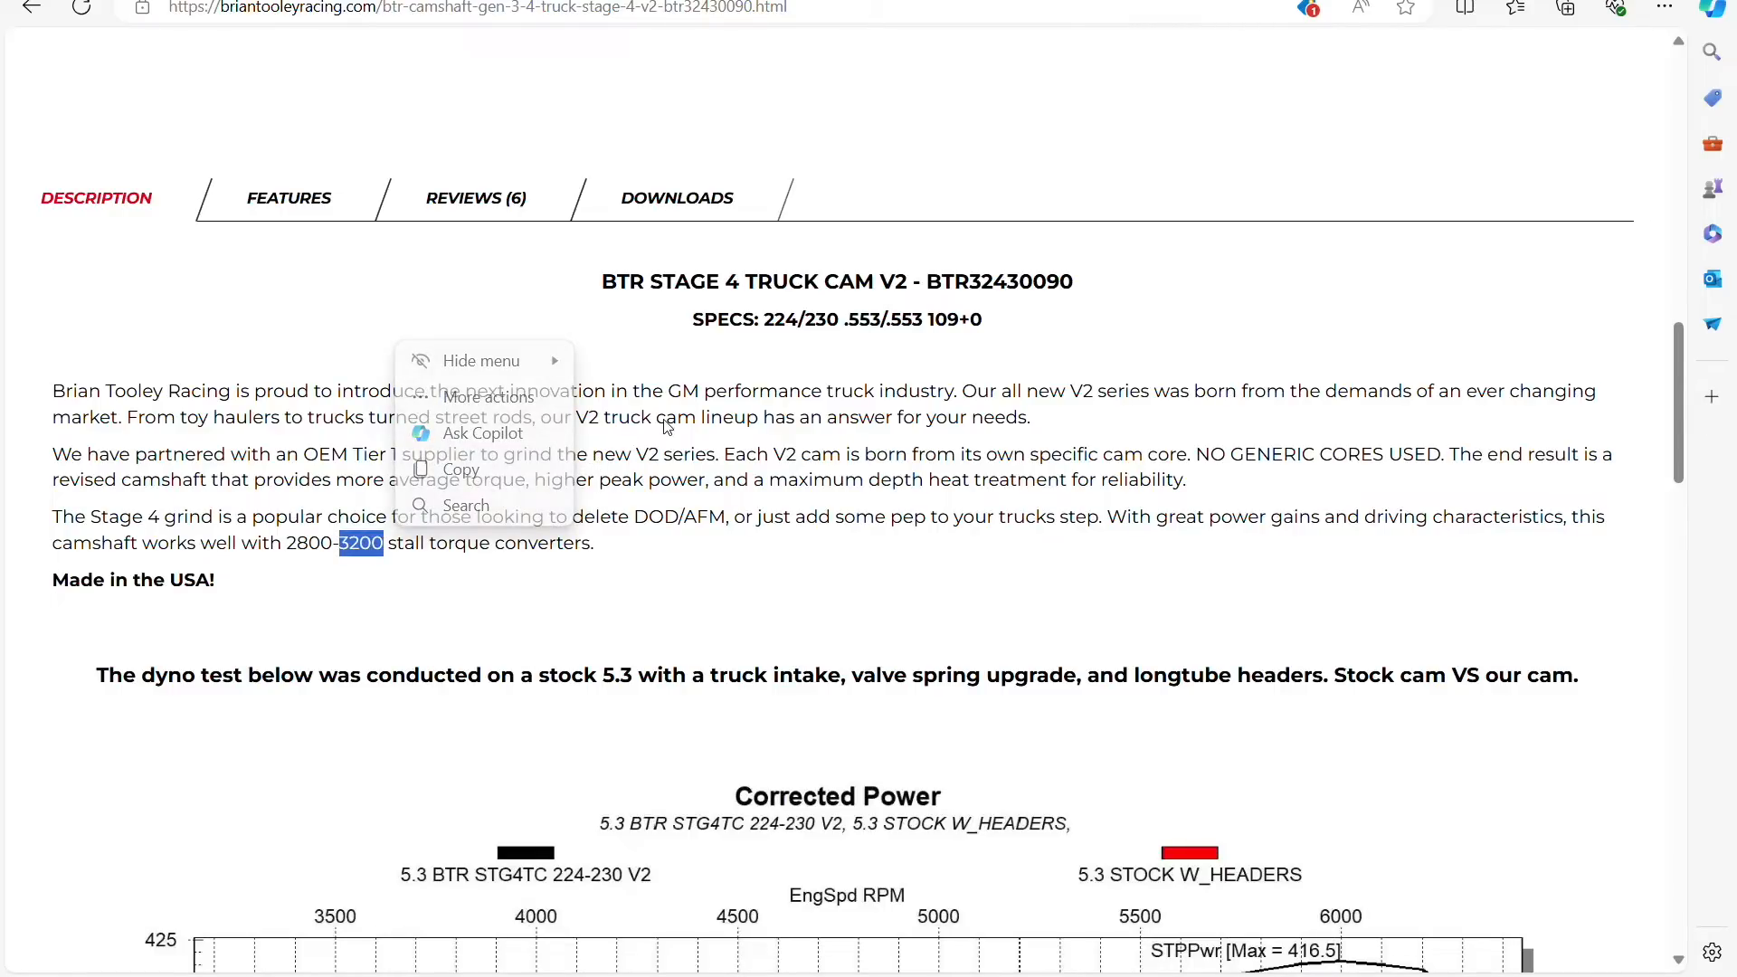
drag(1681, 398, 1631, 134)
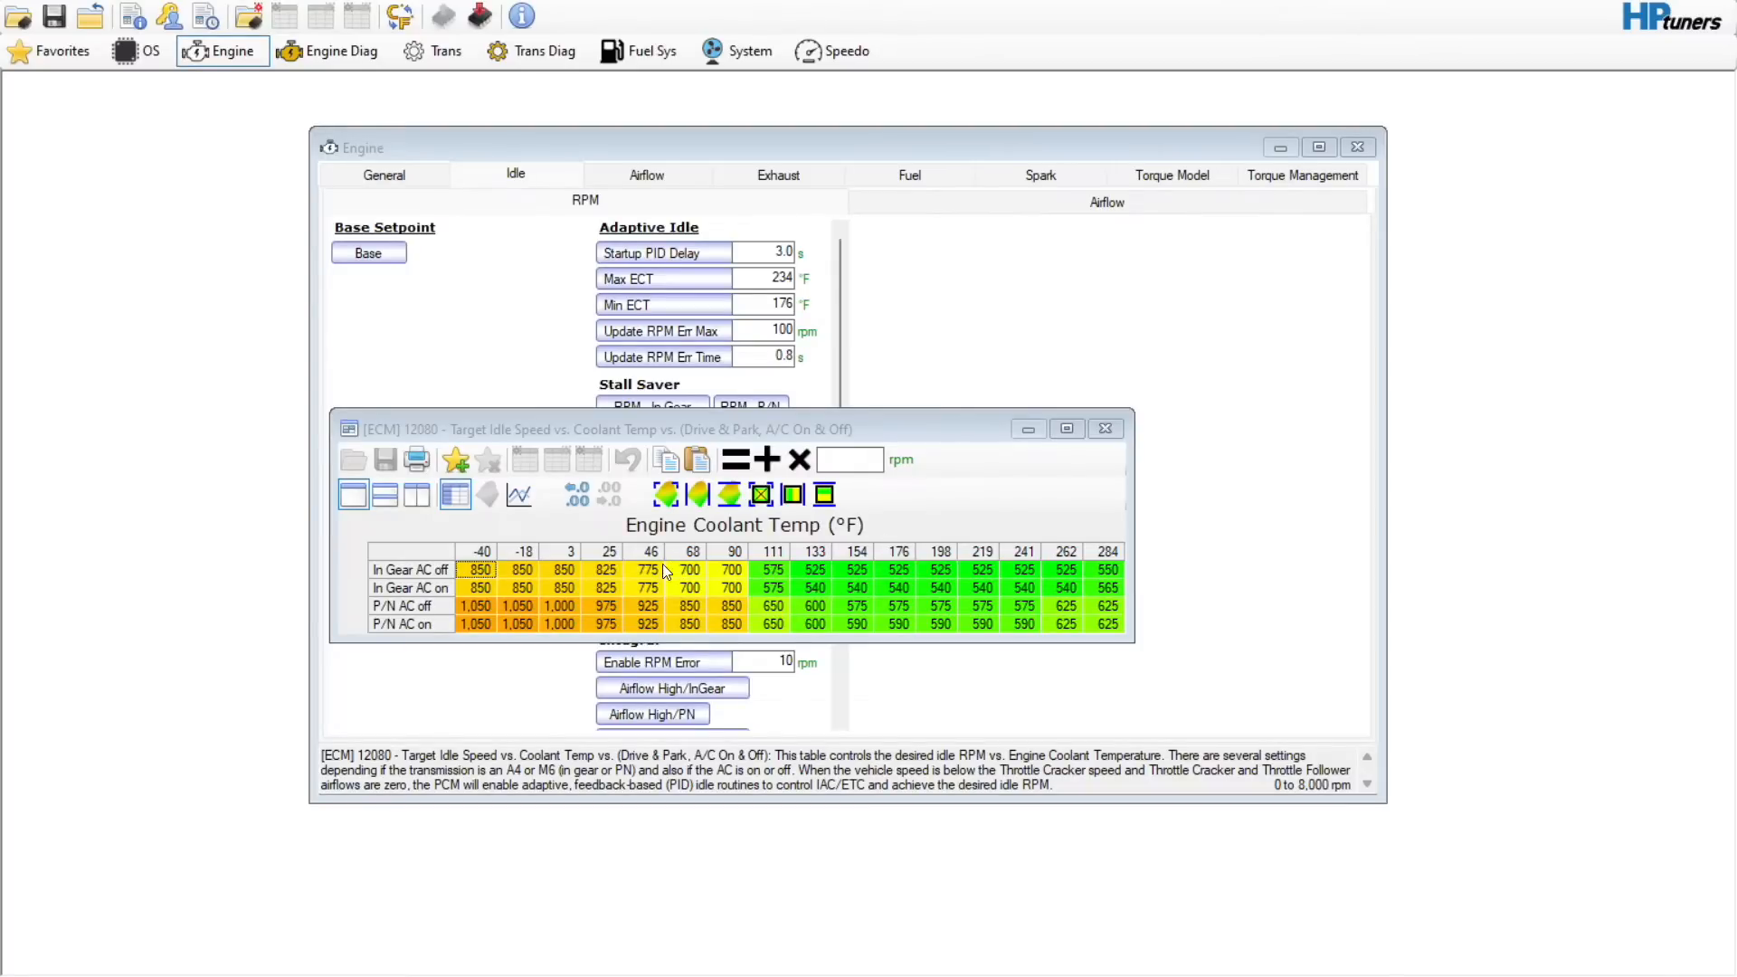
- Add 200 rpm to every cell of the target idle speed versus coolant temperature table and close it
click(424, 549)
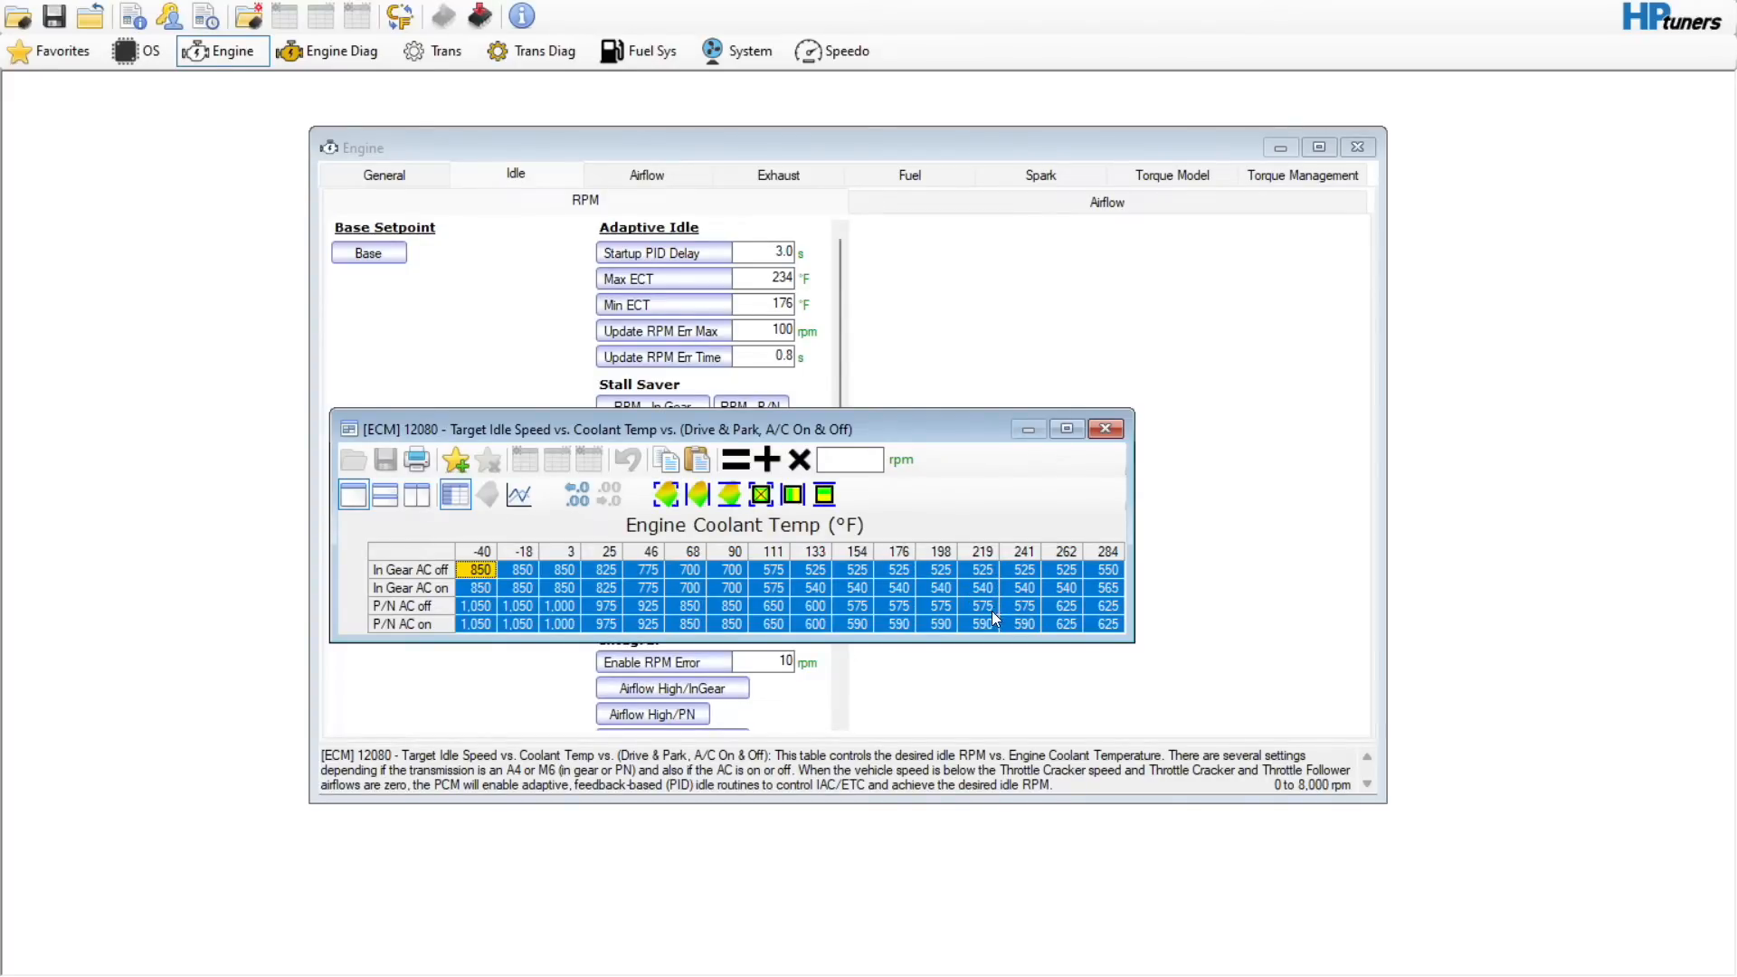
click(863, 468)
text(200)
click(768, 461)
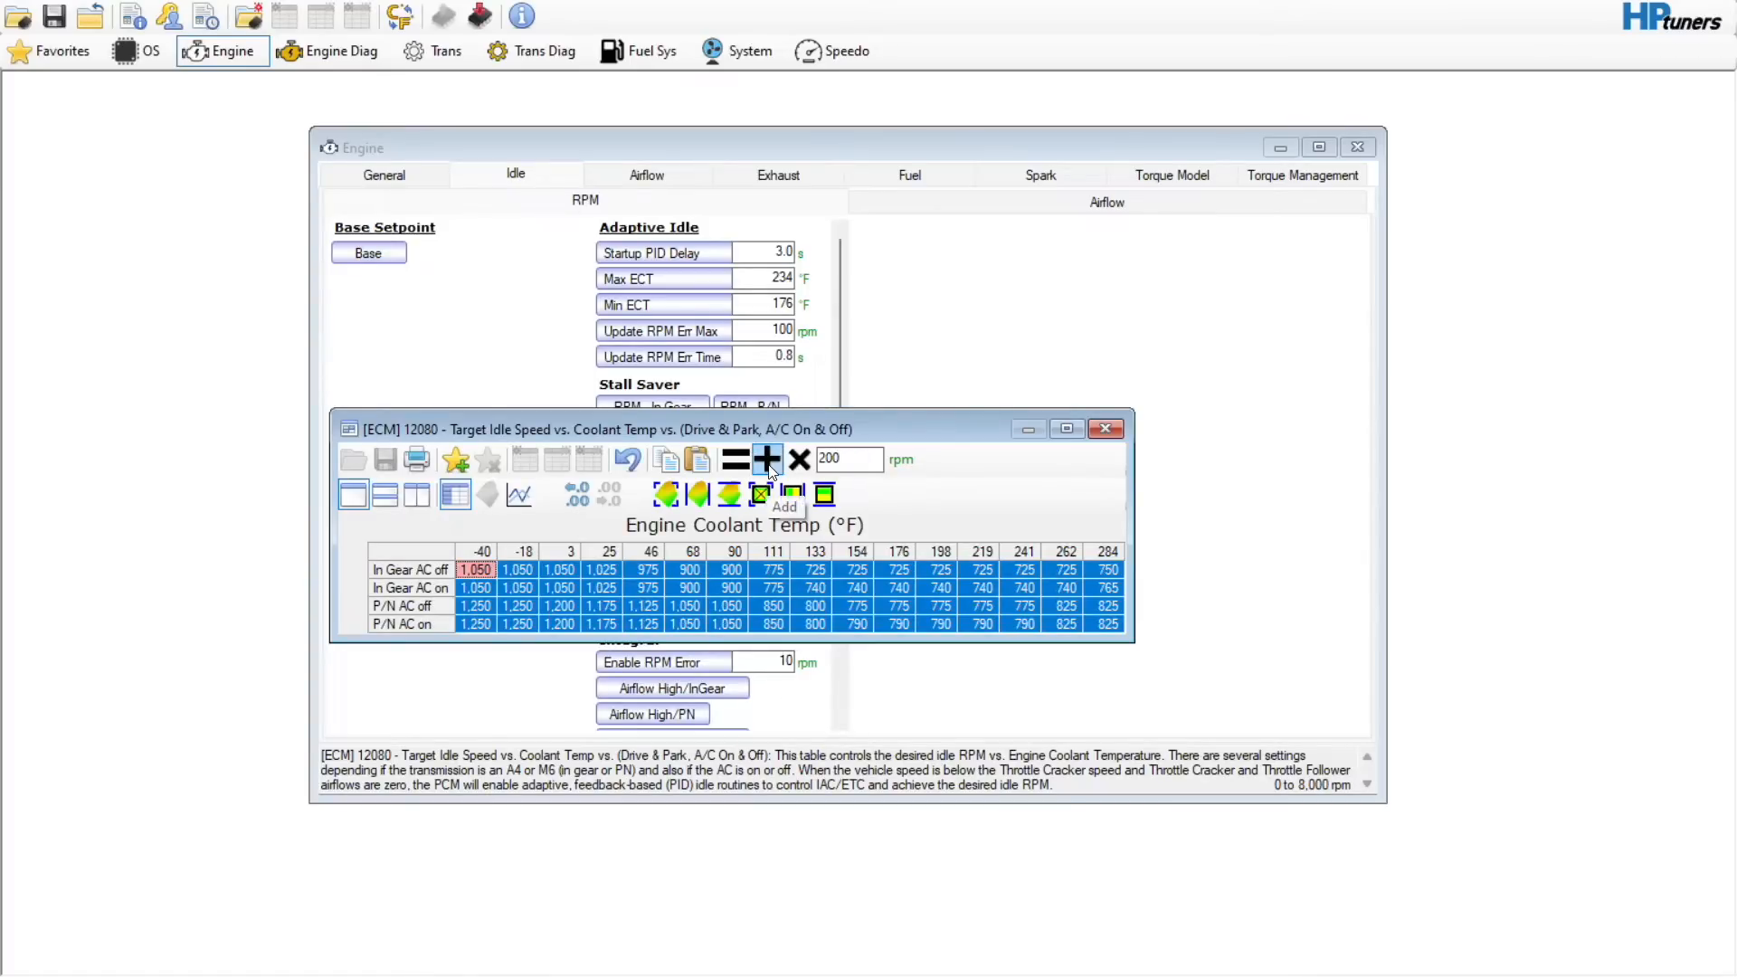
click(838, 612)
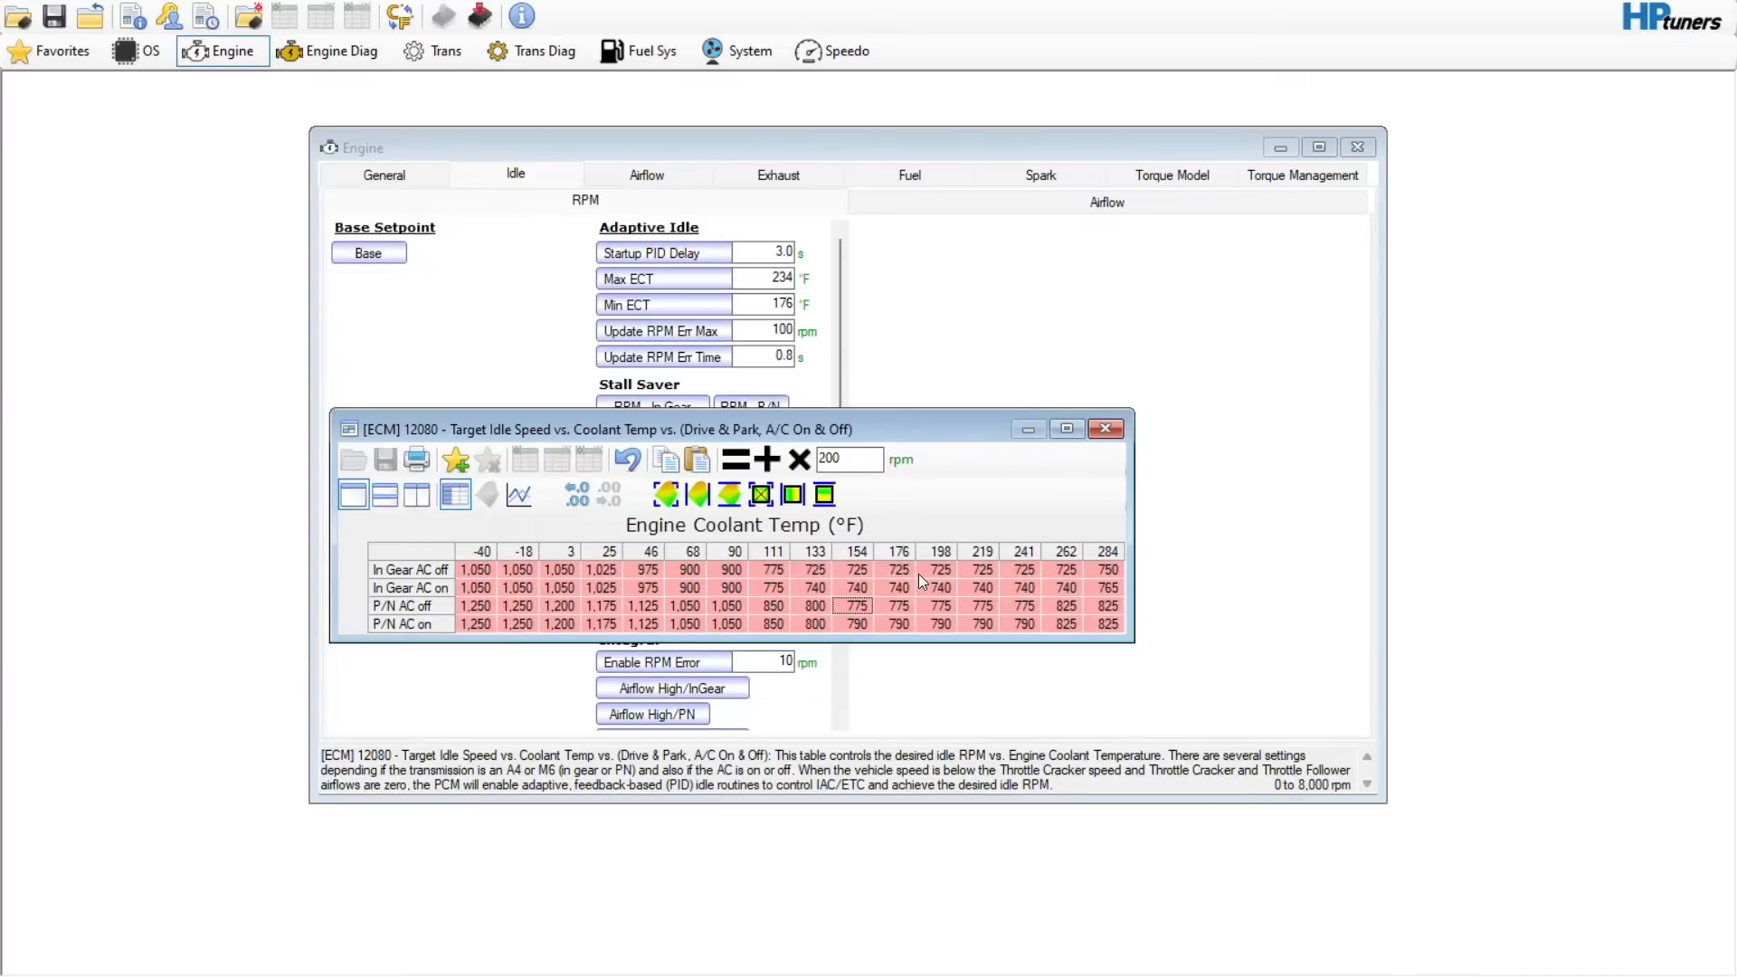
click(1098, 429)
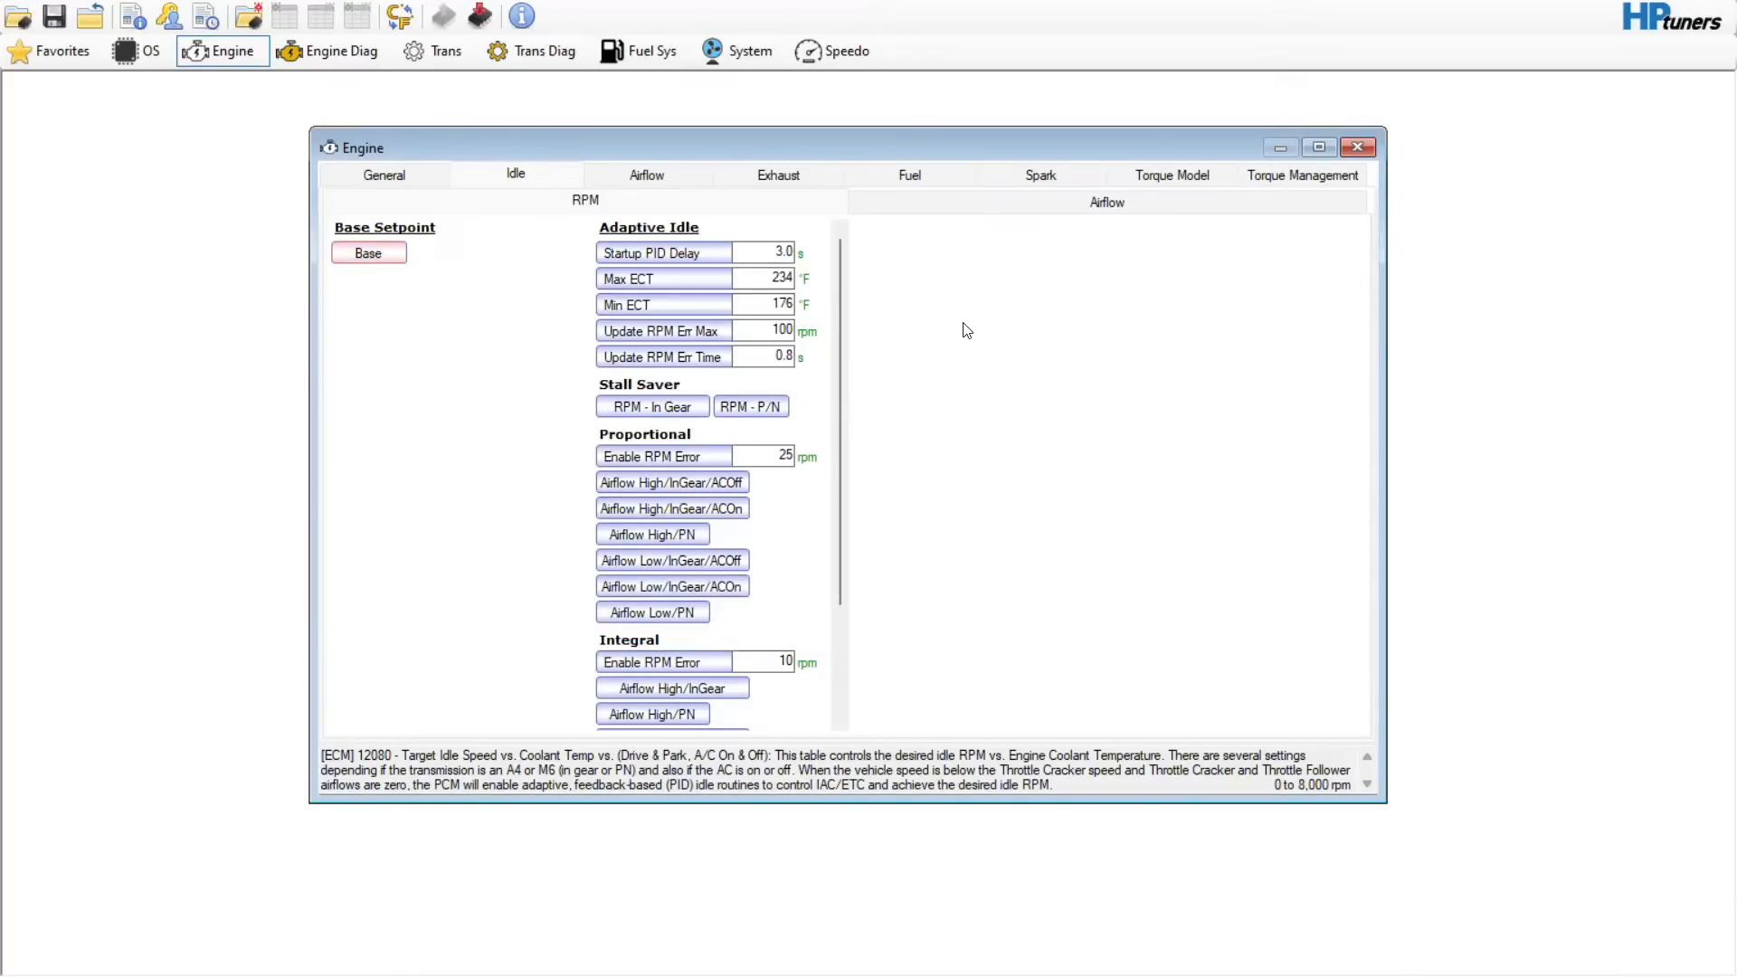
- In the base running idle airflow table, add 6 g/s from 140 to 284 °F and interpolate horizontally from -40 to 140 °F
click(945, 209)
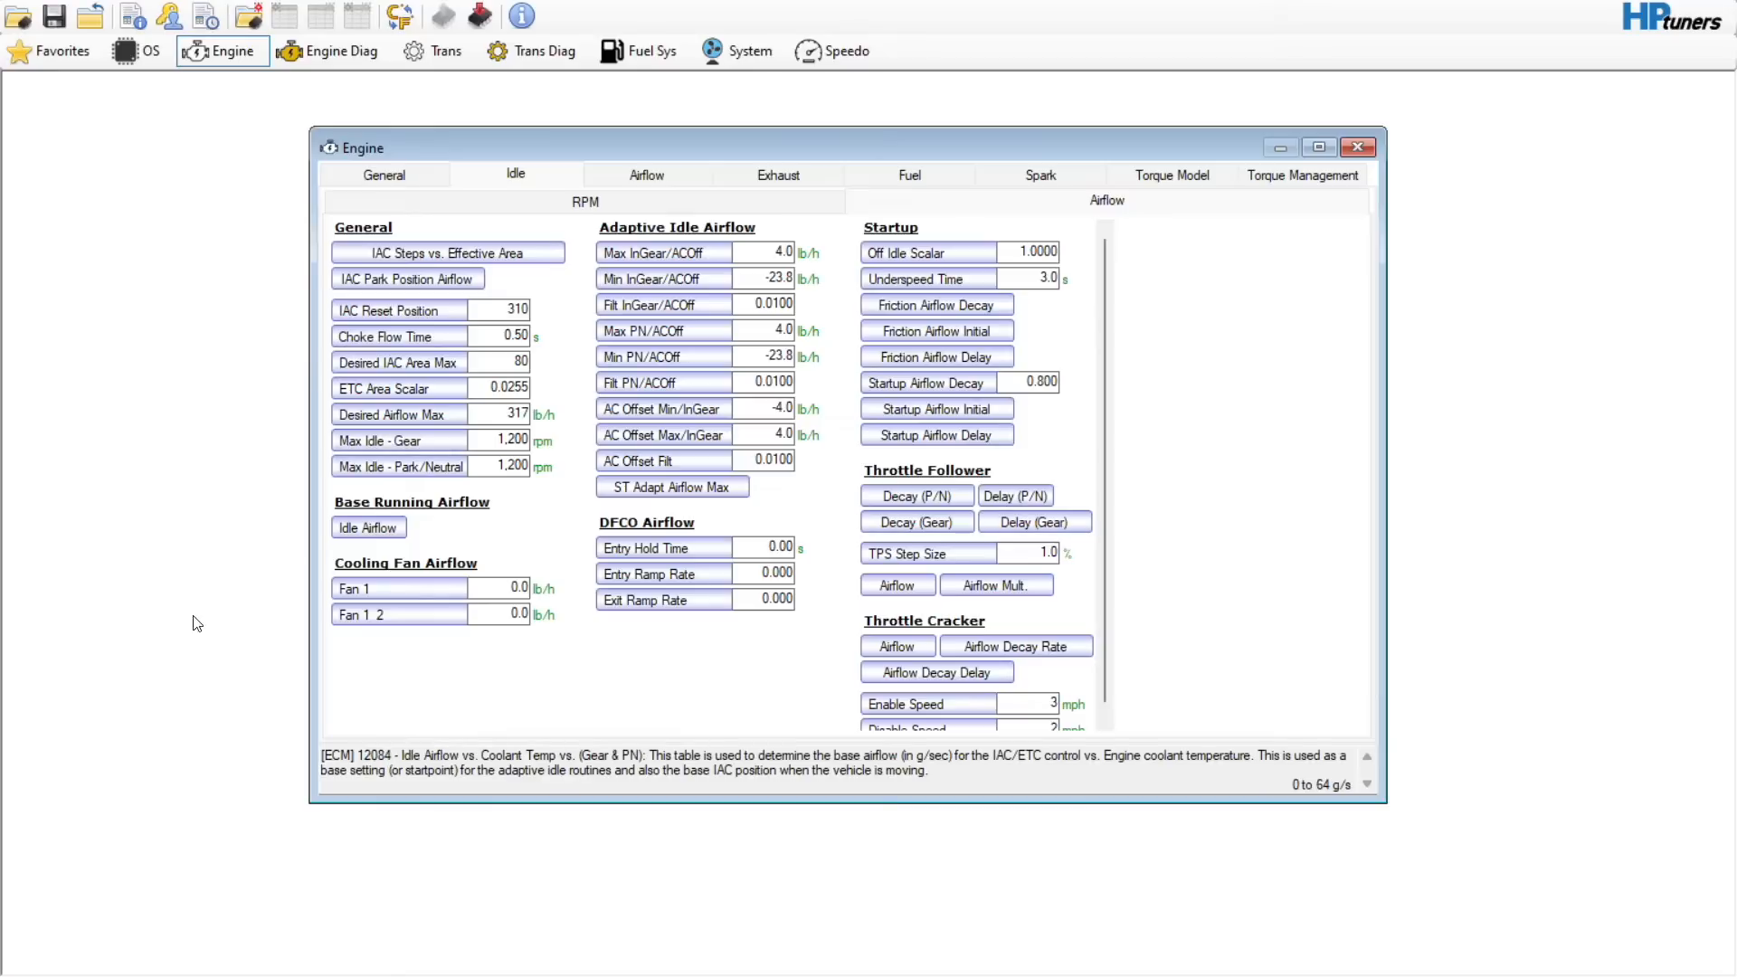
click(366, 528)
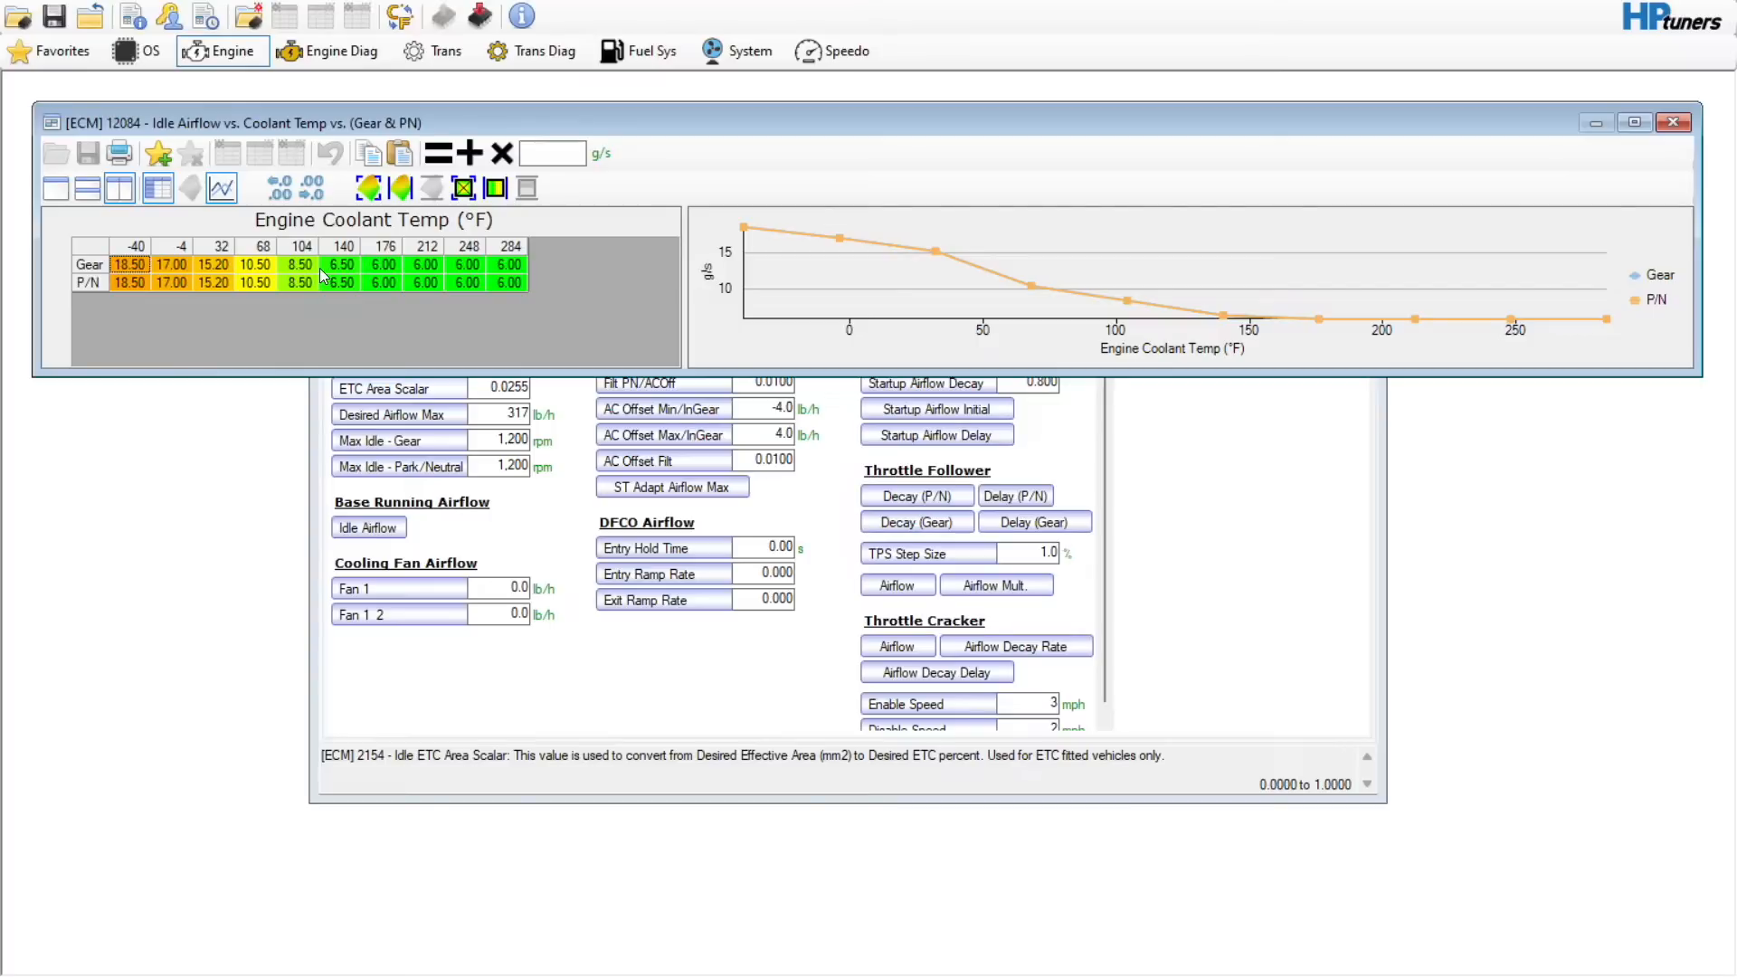
click(134, 250)
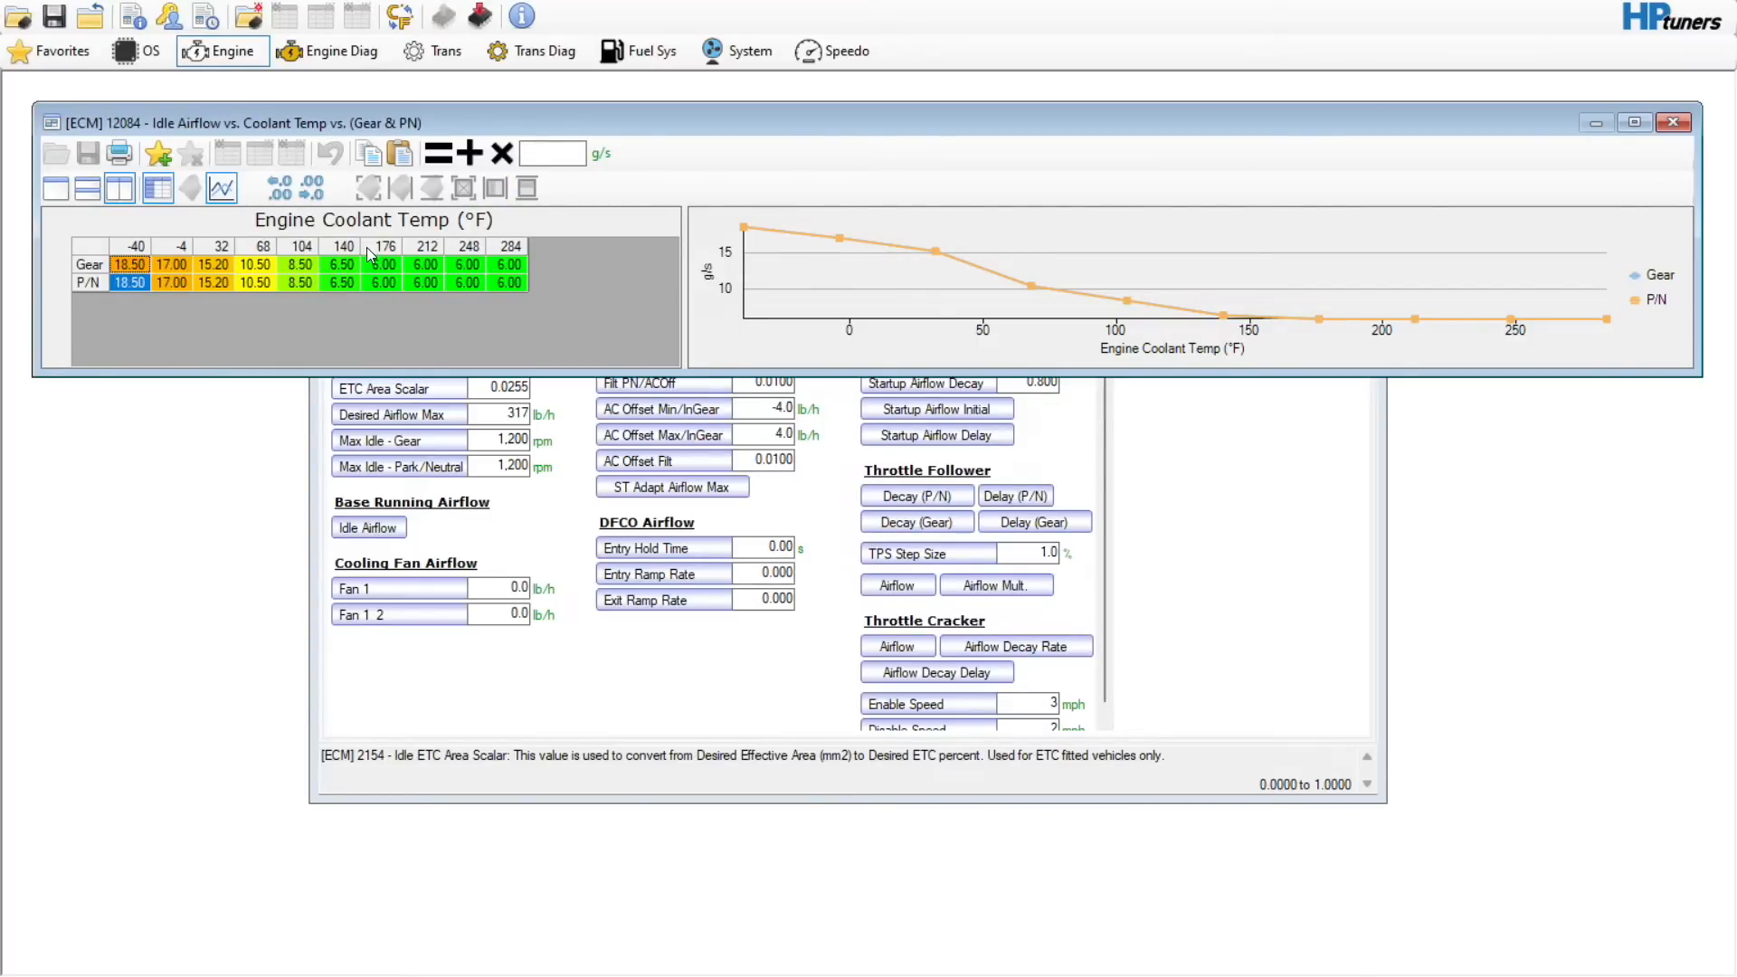
click(342, 249)
drag(340, 247, 511, 250)
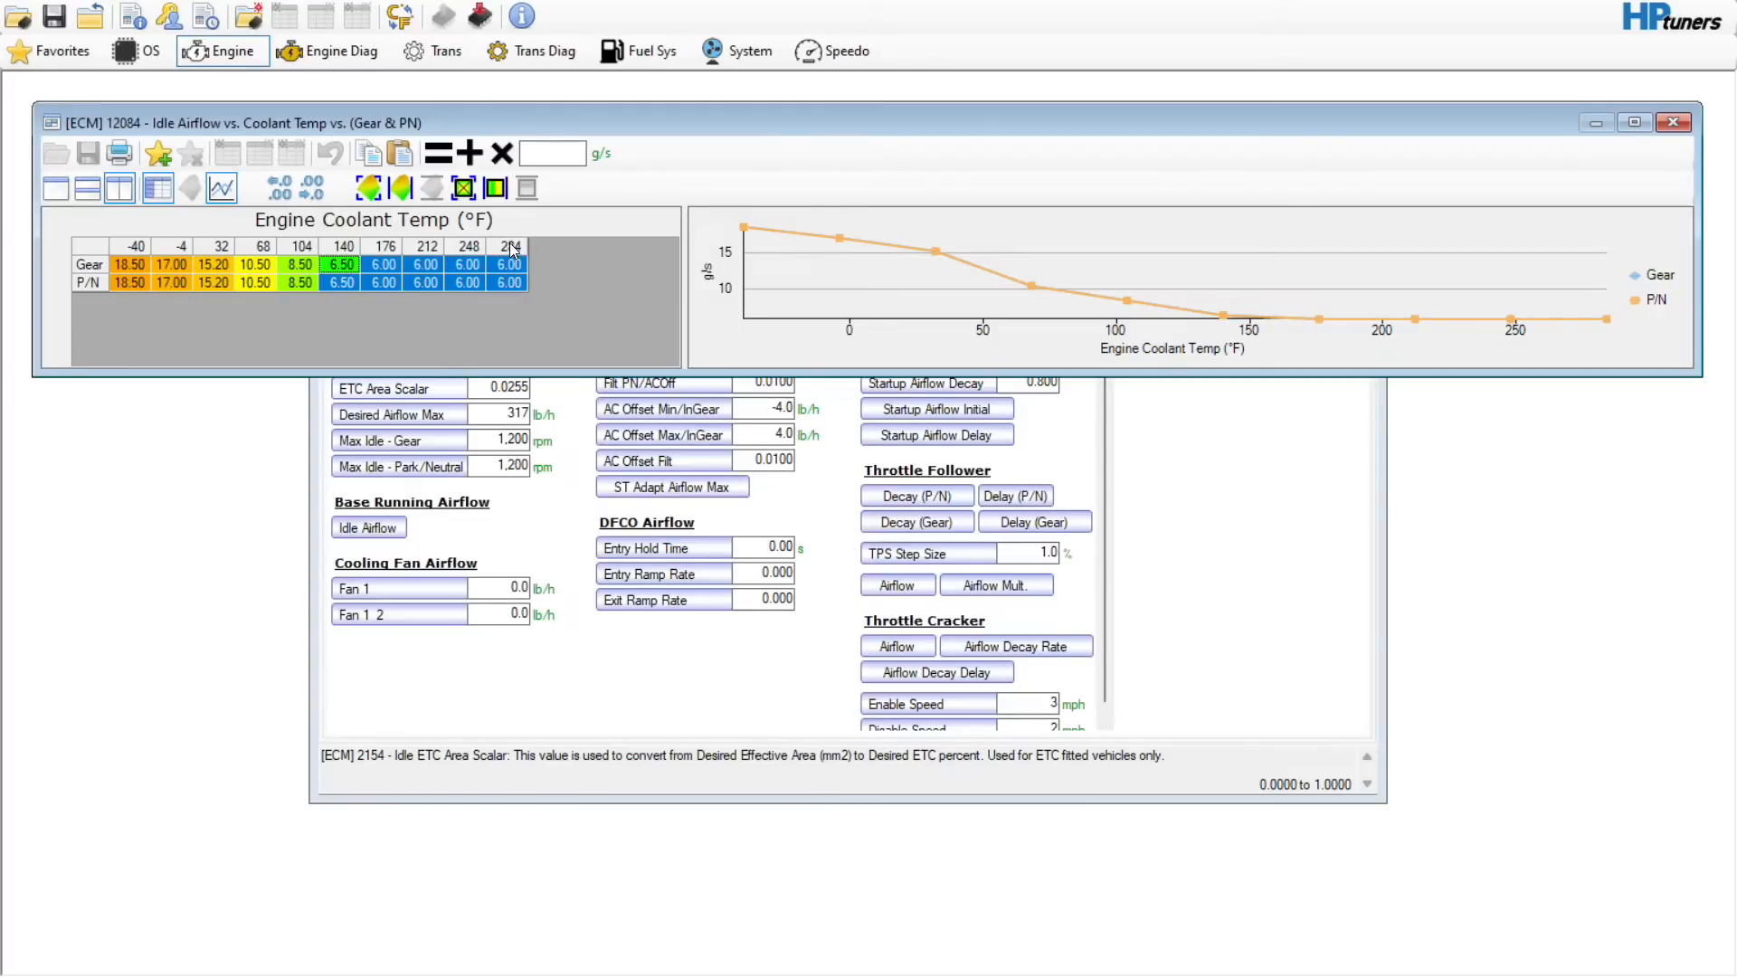
text(6)
click(469, 153)
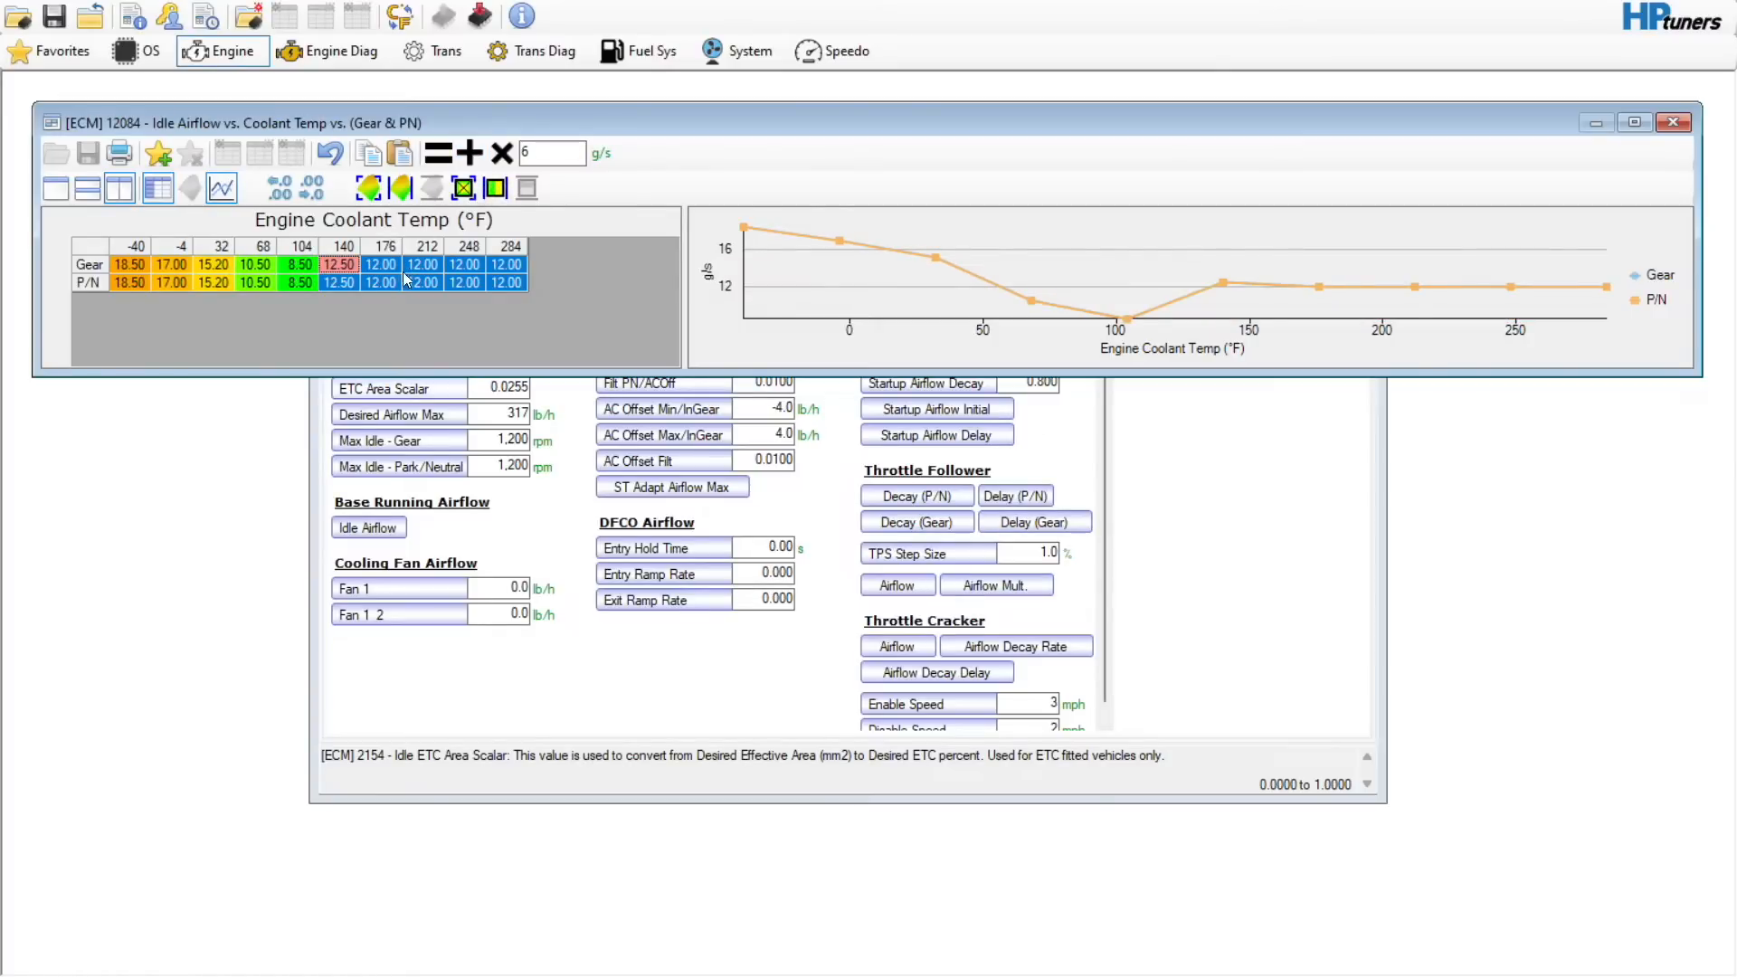
drag(131, 264, 338, 270)
click(495, 188)
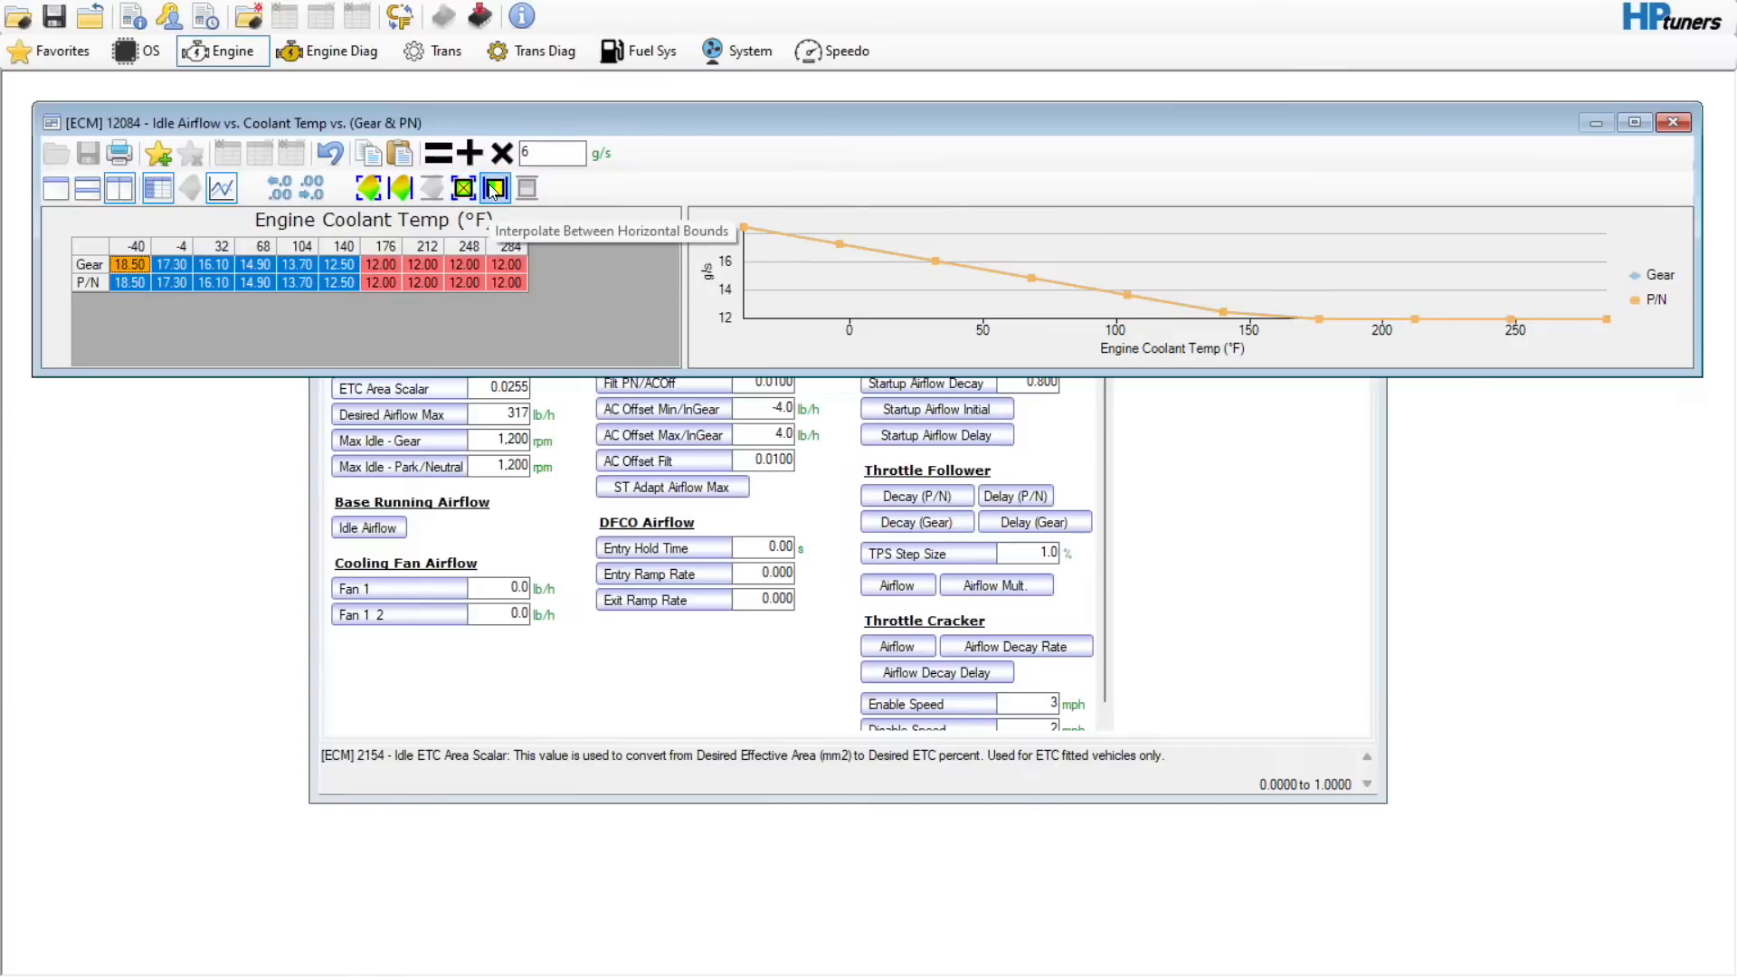
- Try adding 1 g/s to the P/N idle airflow cells from 176 to 284 °F, and undo it
click(431, 270)
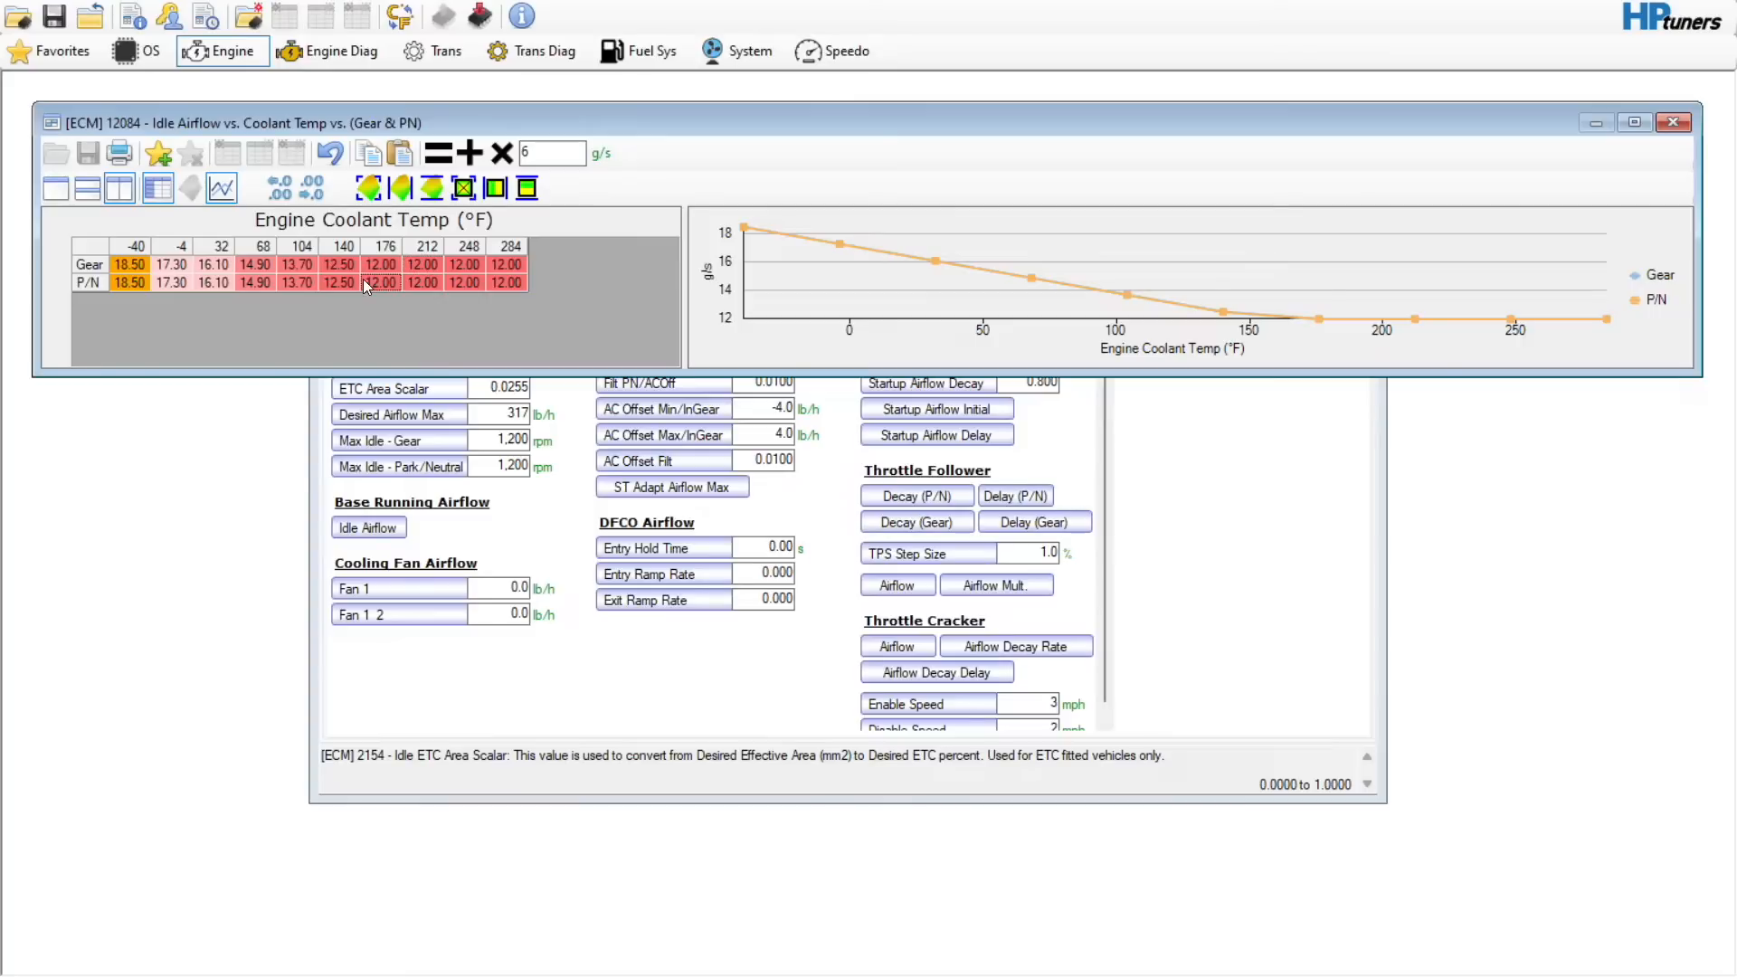
drag(373, 283, 502, 283)
click(559, 150)
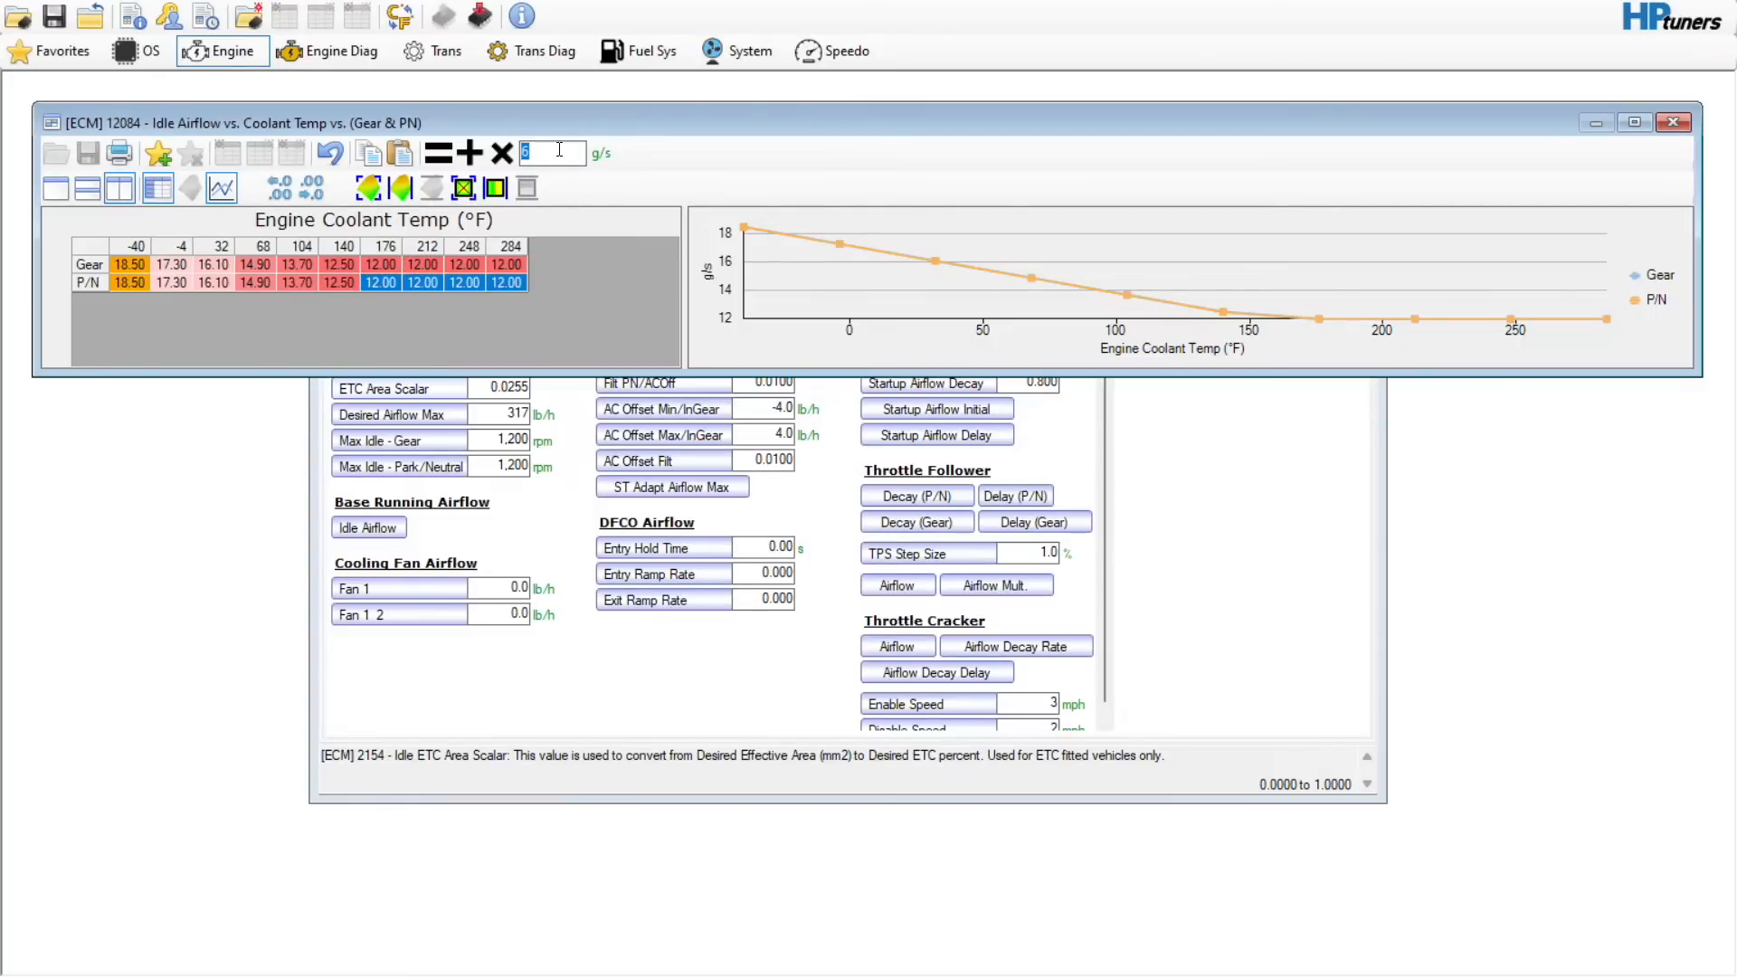
text(1)
click(471, 153)
click(330, 153)
- Check the idle airflow table in other units such as kg/h, return it to g/s and close the table
click(602, 156)
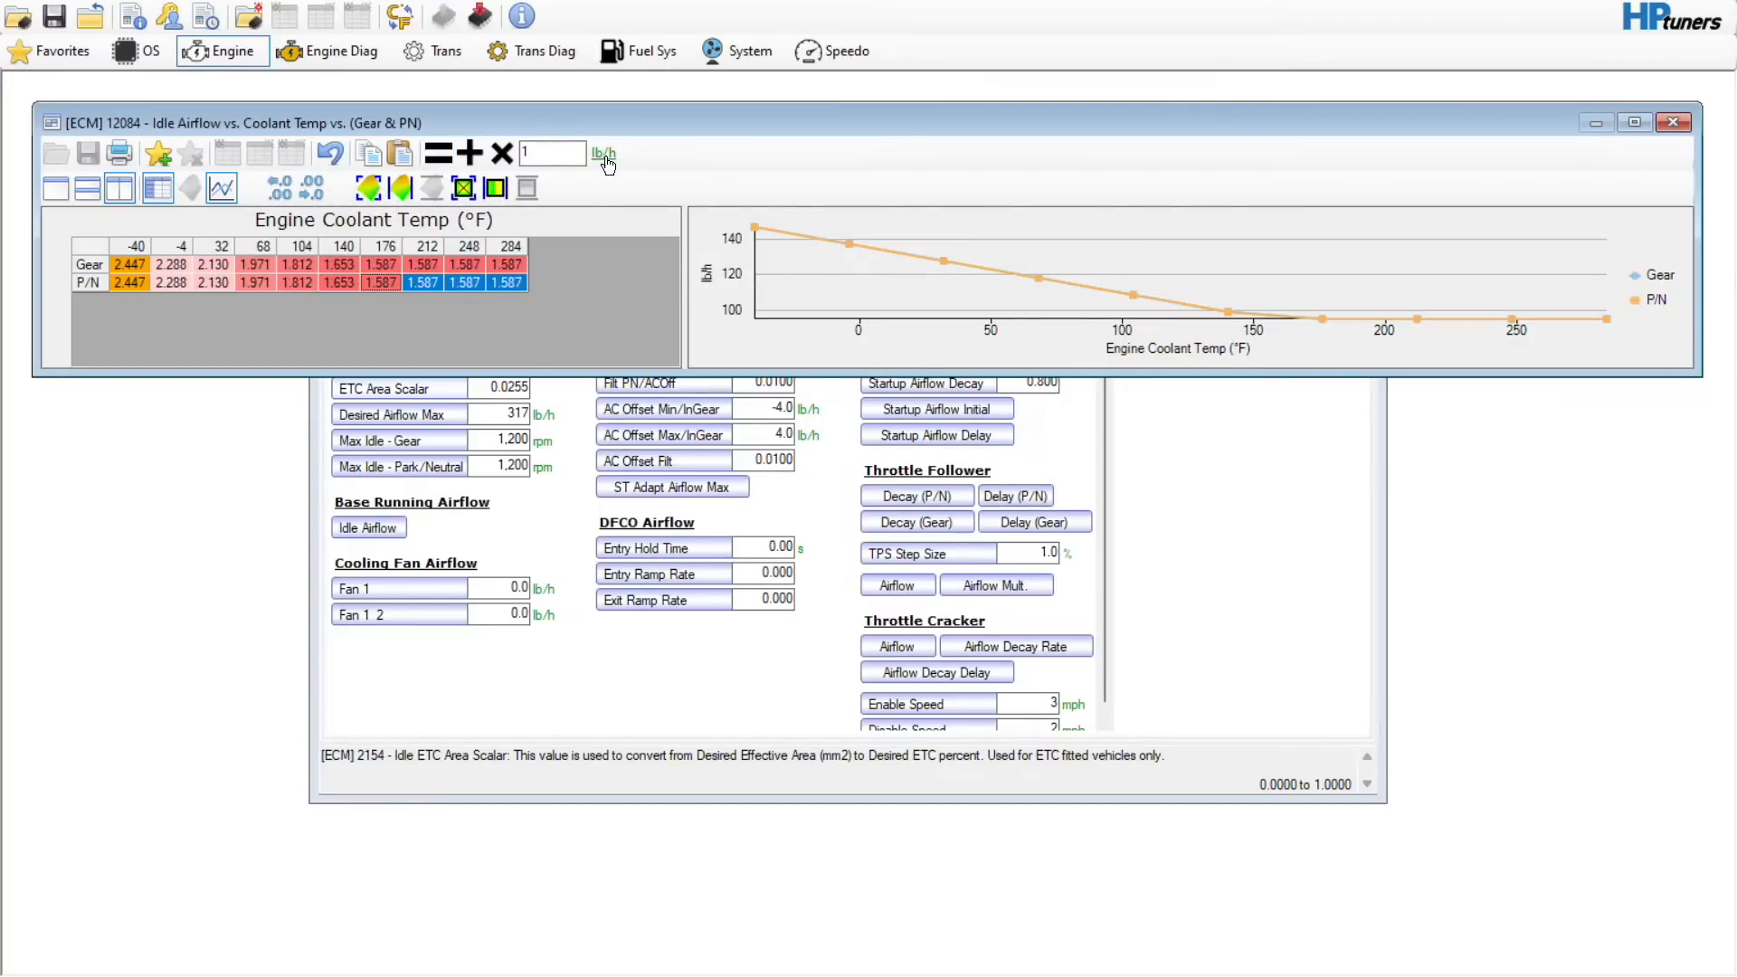
click(605, 158)
click(606, 160)
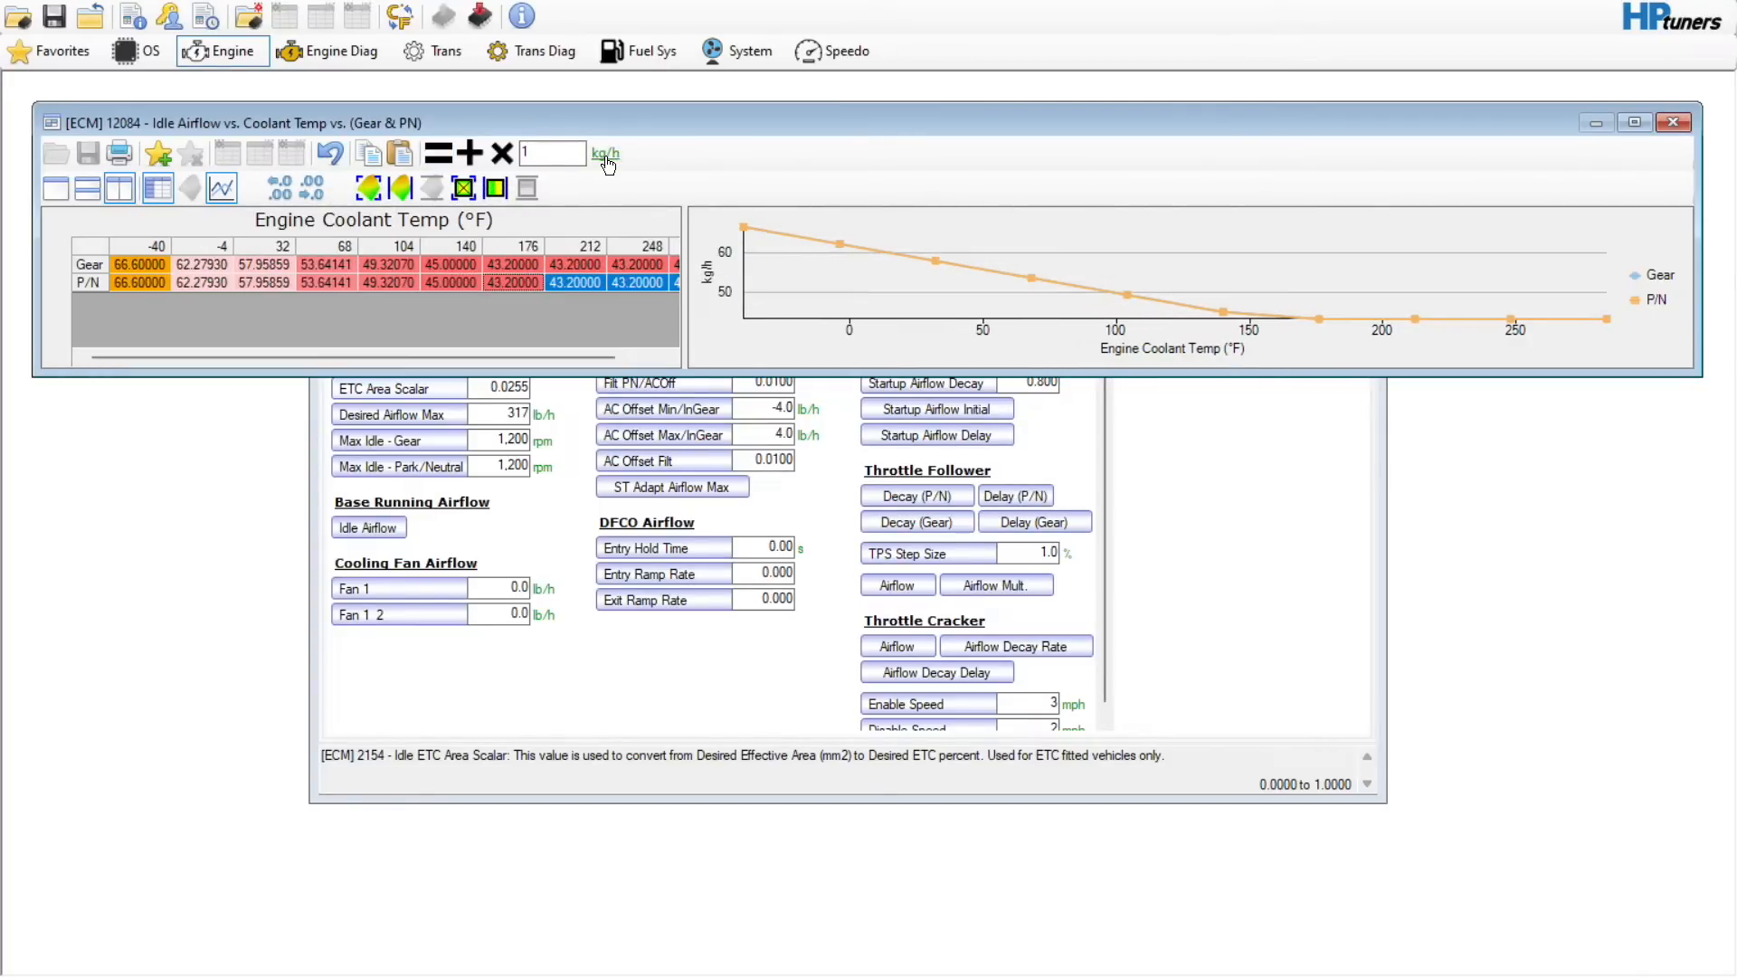
click(442, 280)
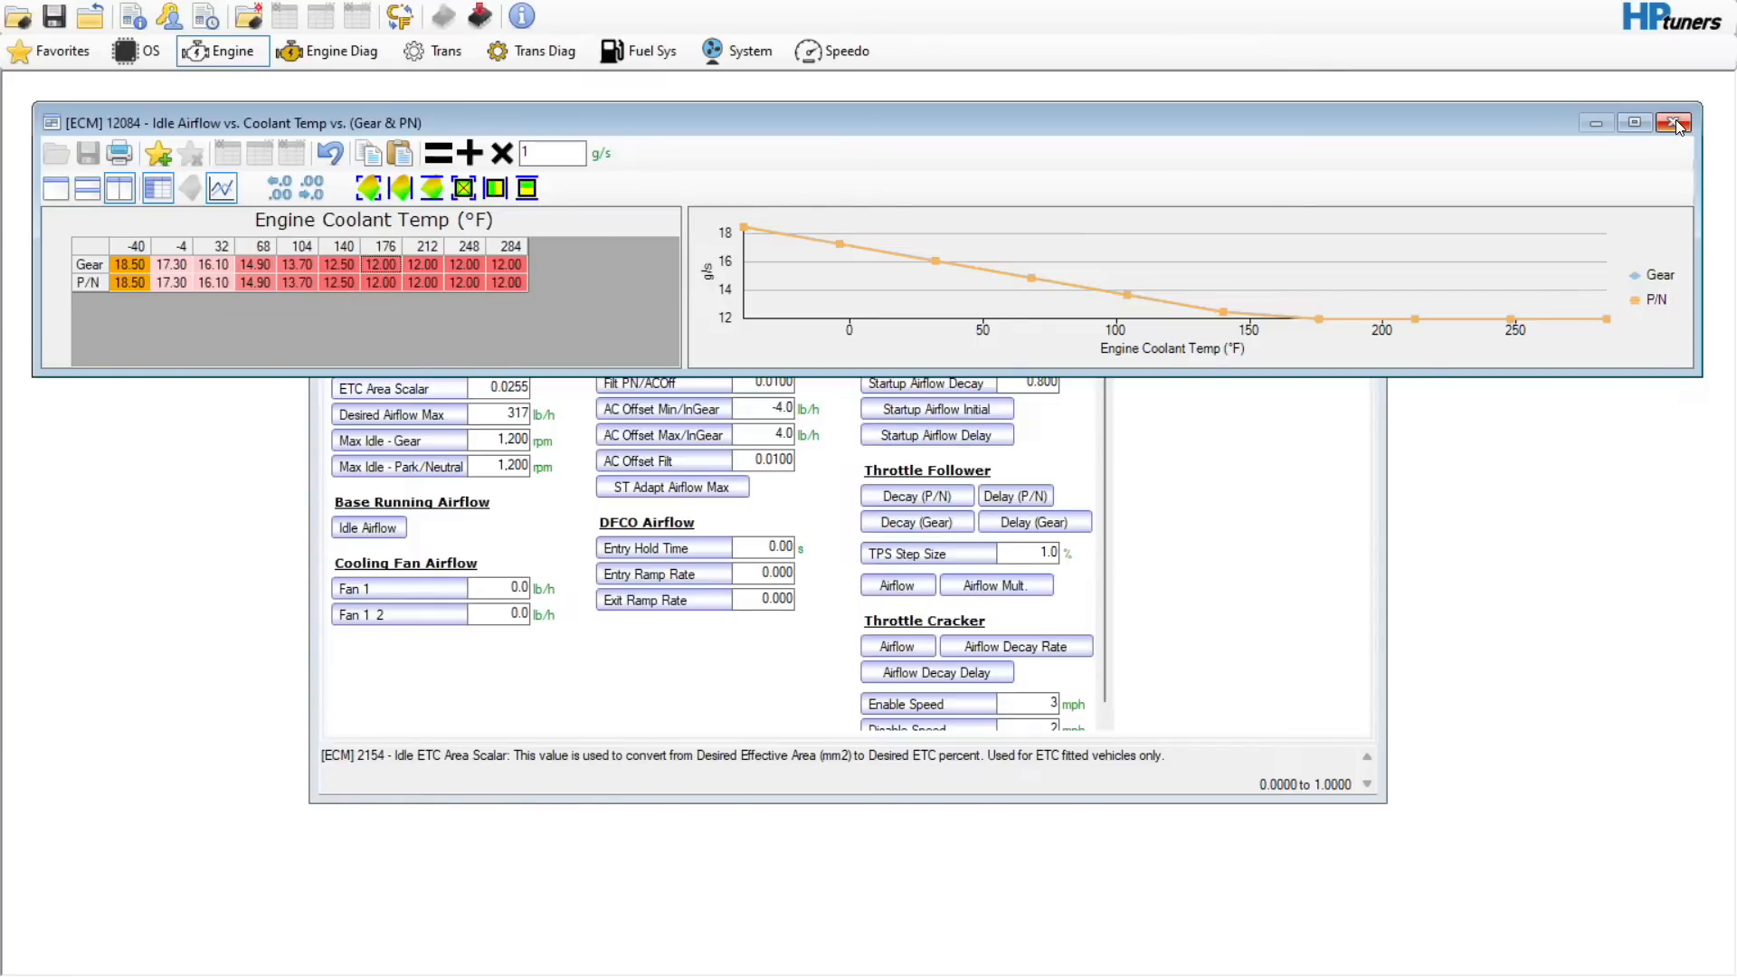
click(1675, 123)
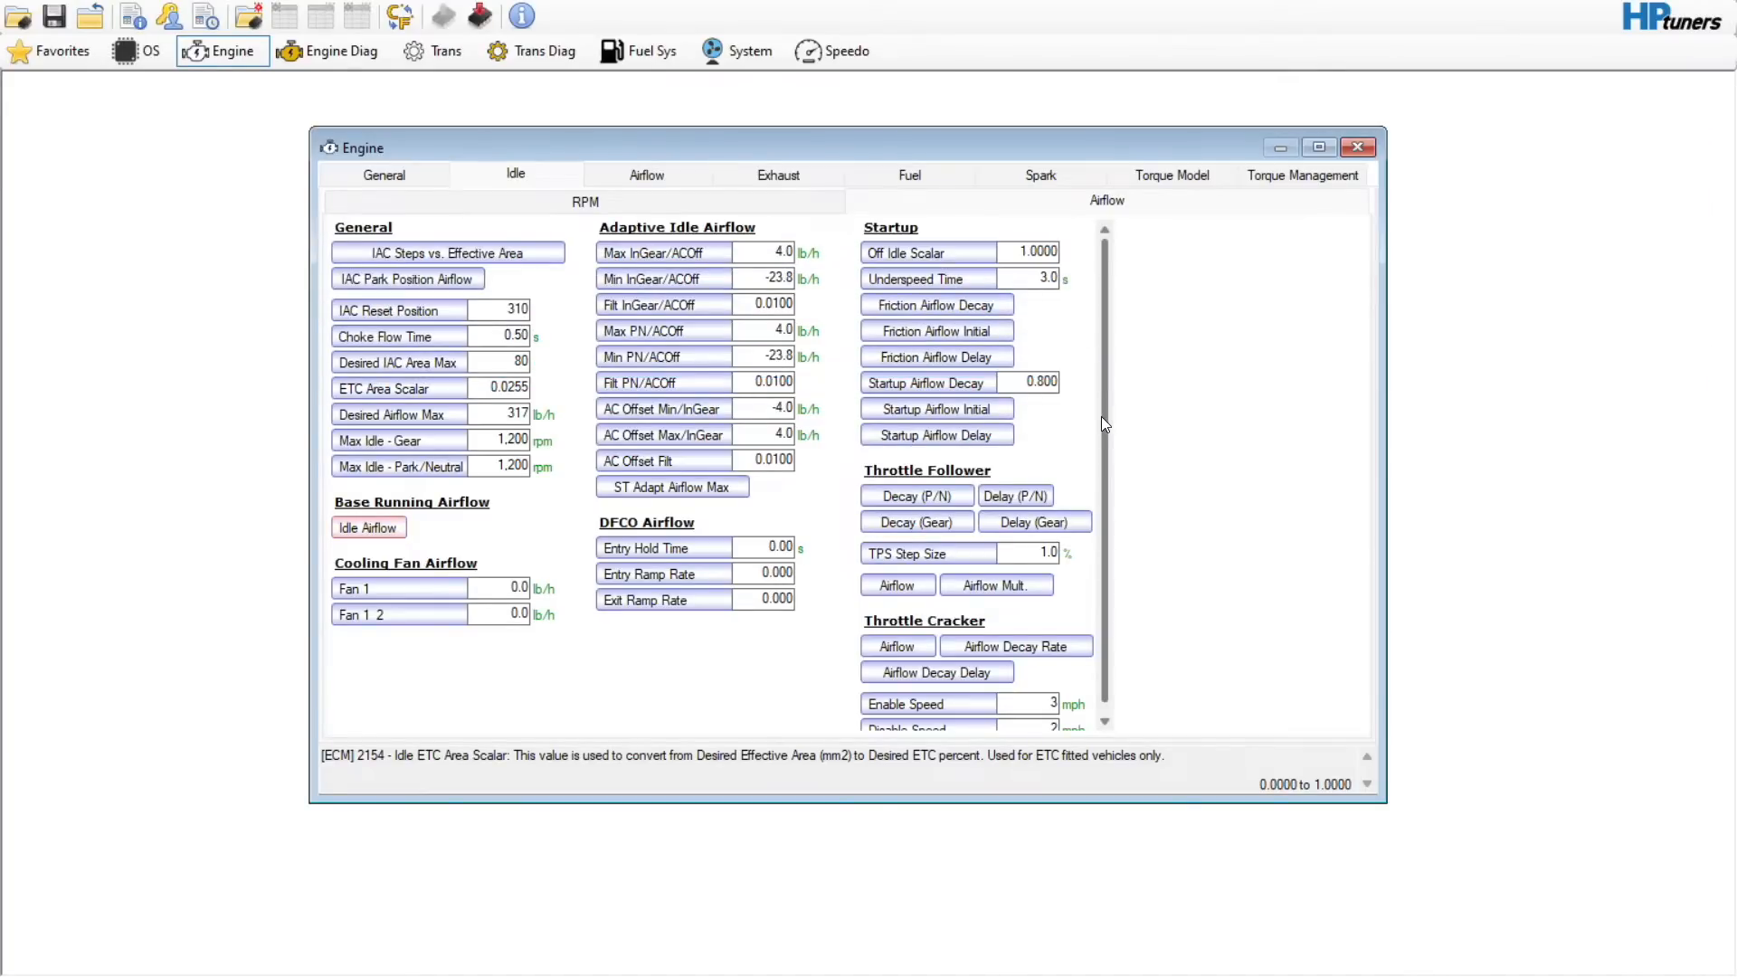
- In the initial startup airflow versus coolant temperature table, set the cells from 140 to 284 °F to 7.9 lb/h
drag(1102, 418, 1094, 461)
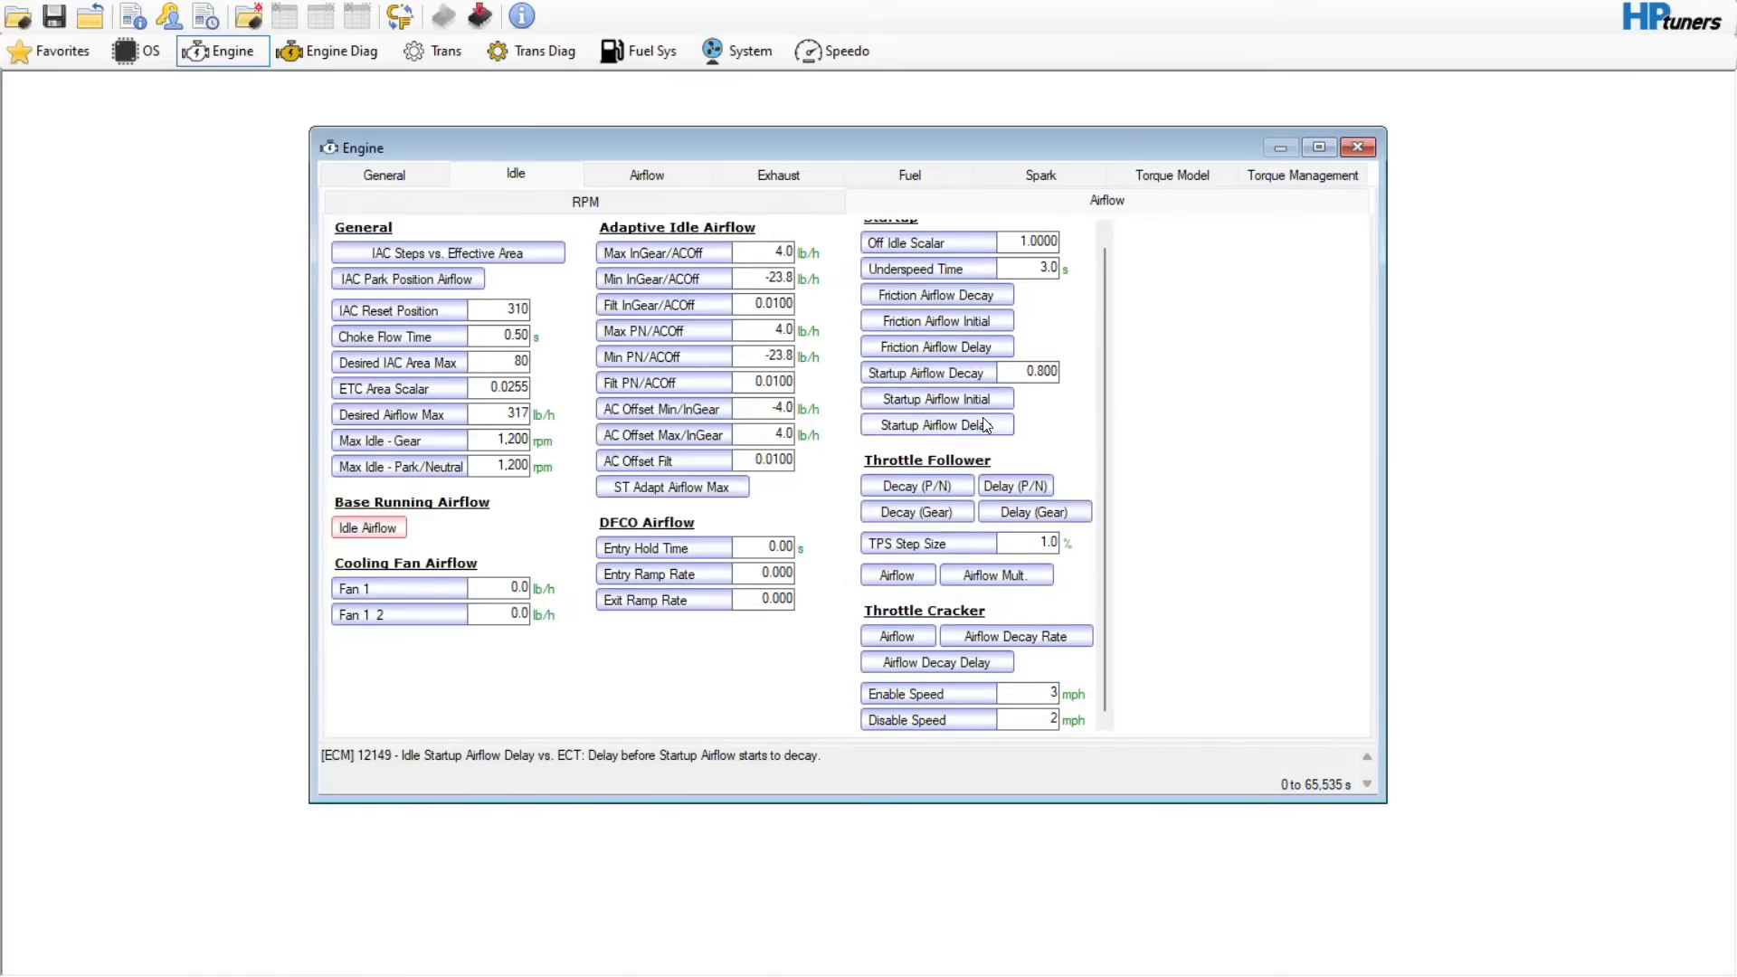
drag(1102, 414, 1098, 377)
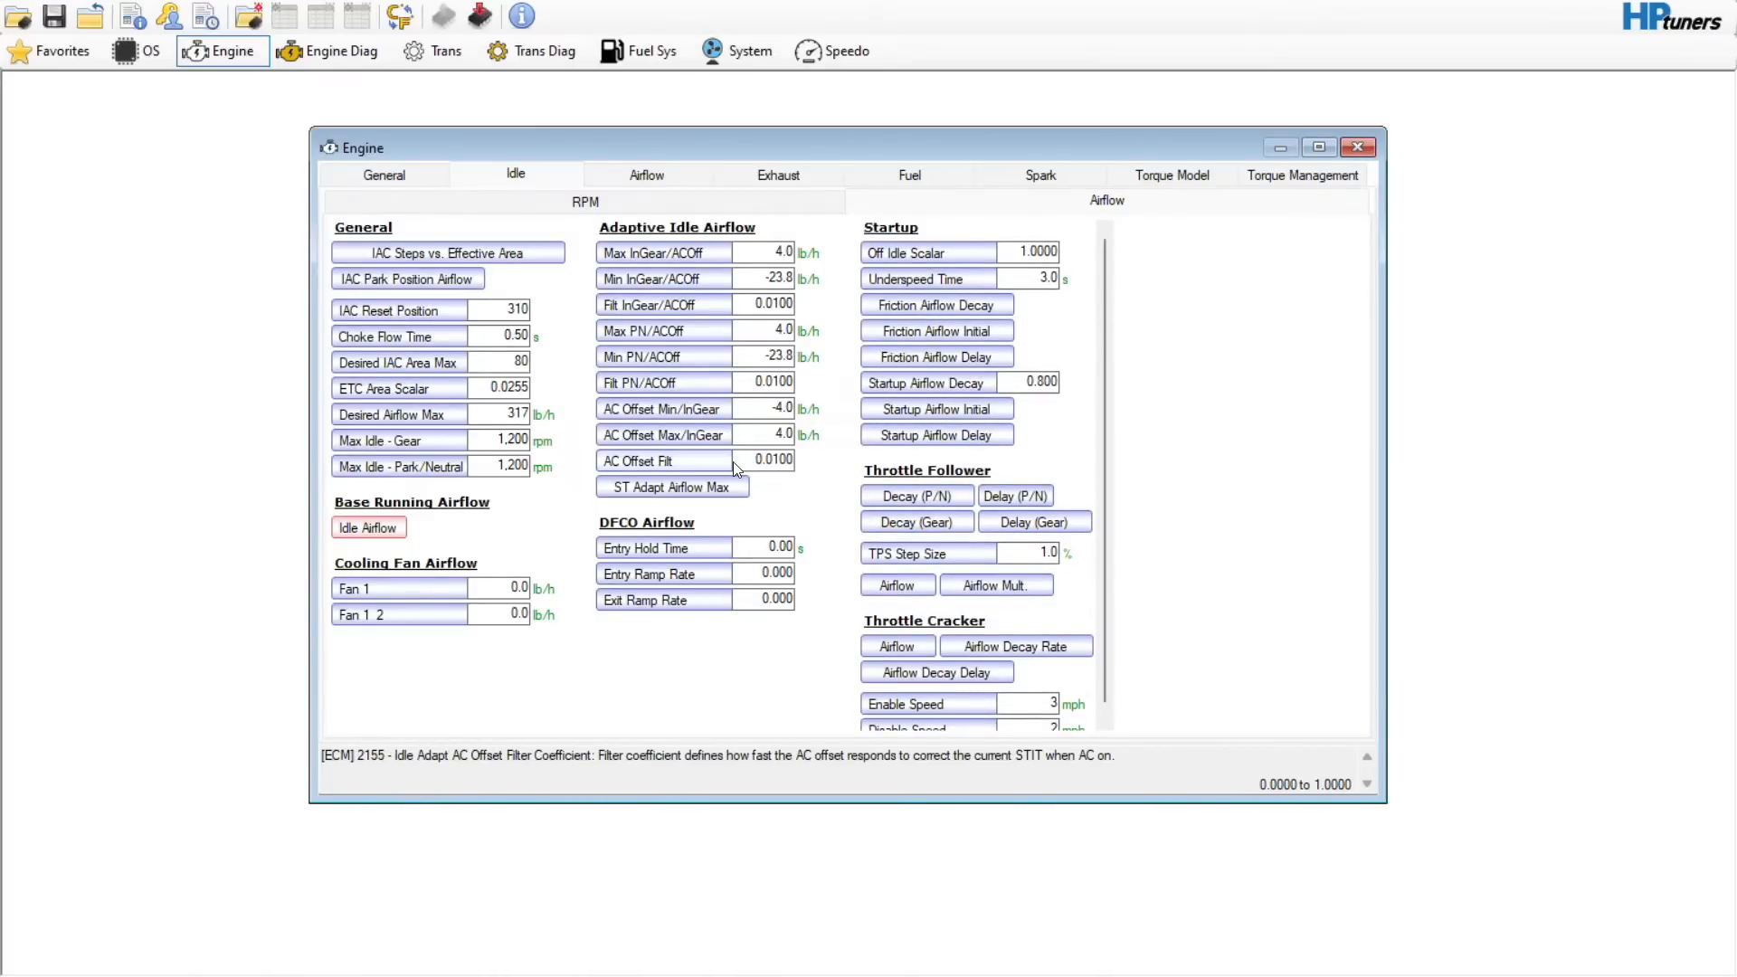
click(878, 415)
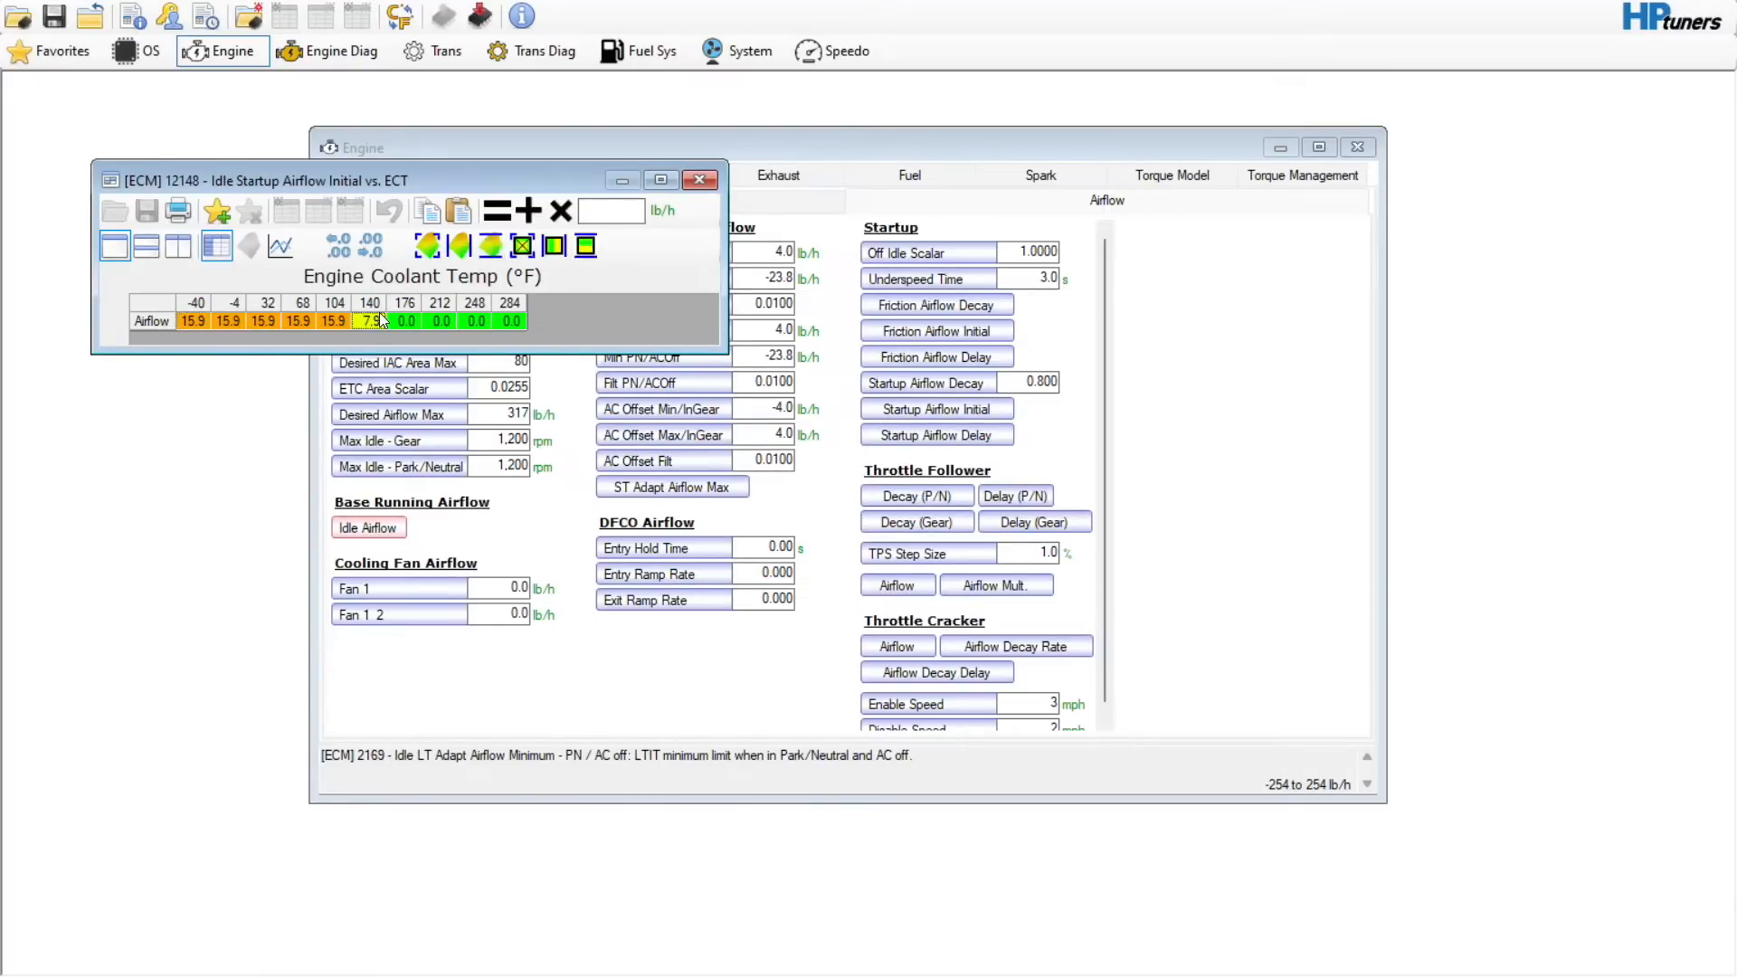
drag(377, 320, 512, 320)
text(7.9)
click(497, 210)
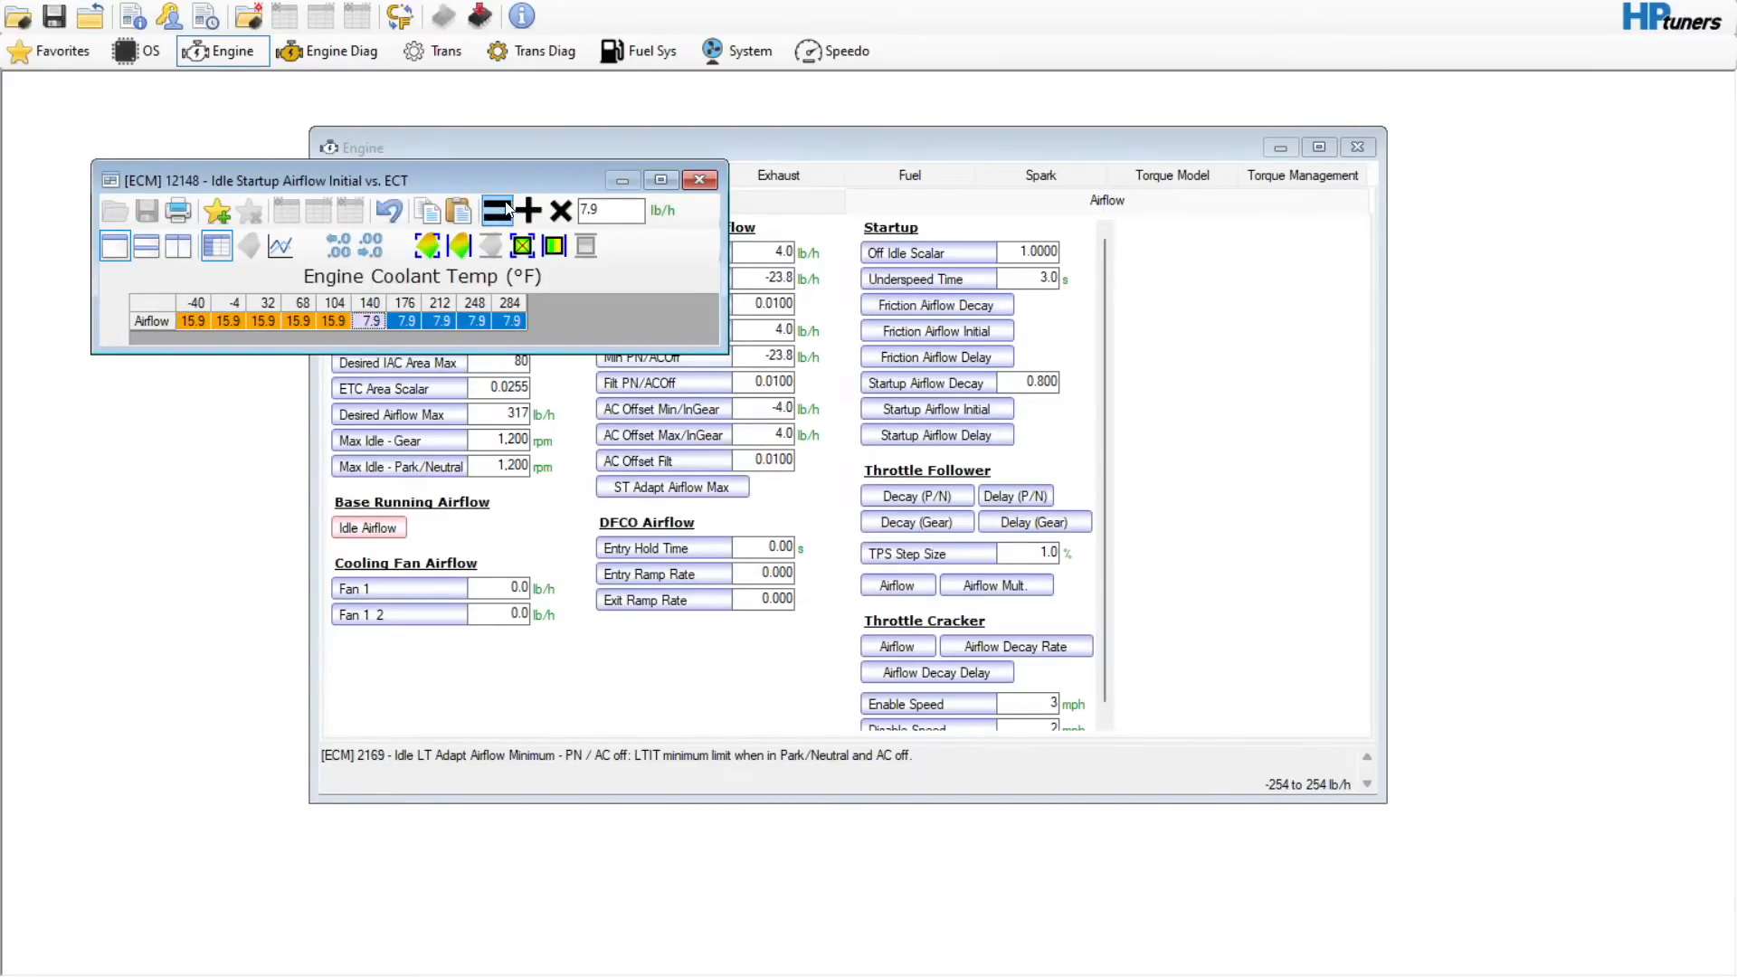
- Check the initial startup airflow values in lb/min, kg/h, g/s and kg/s, return to lb/h and close the table
click(671, 217)
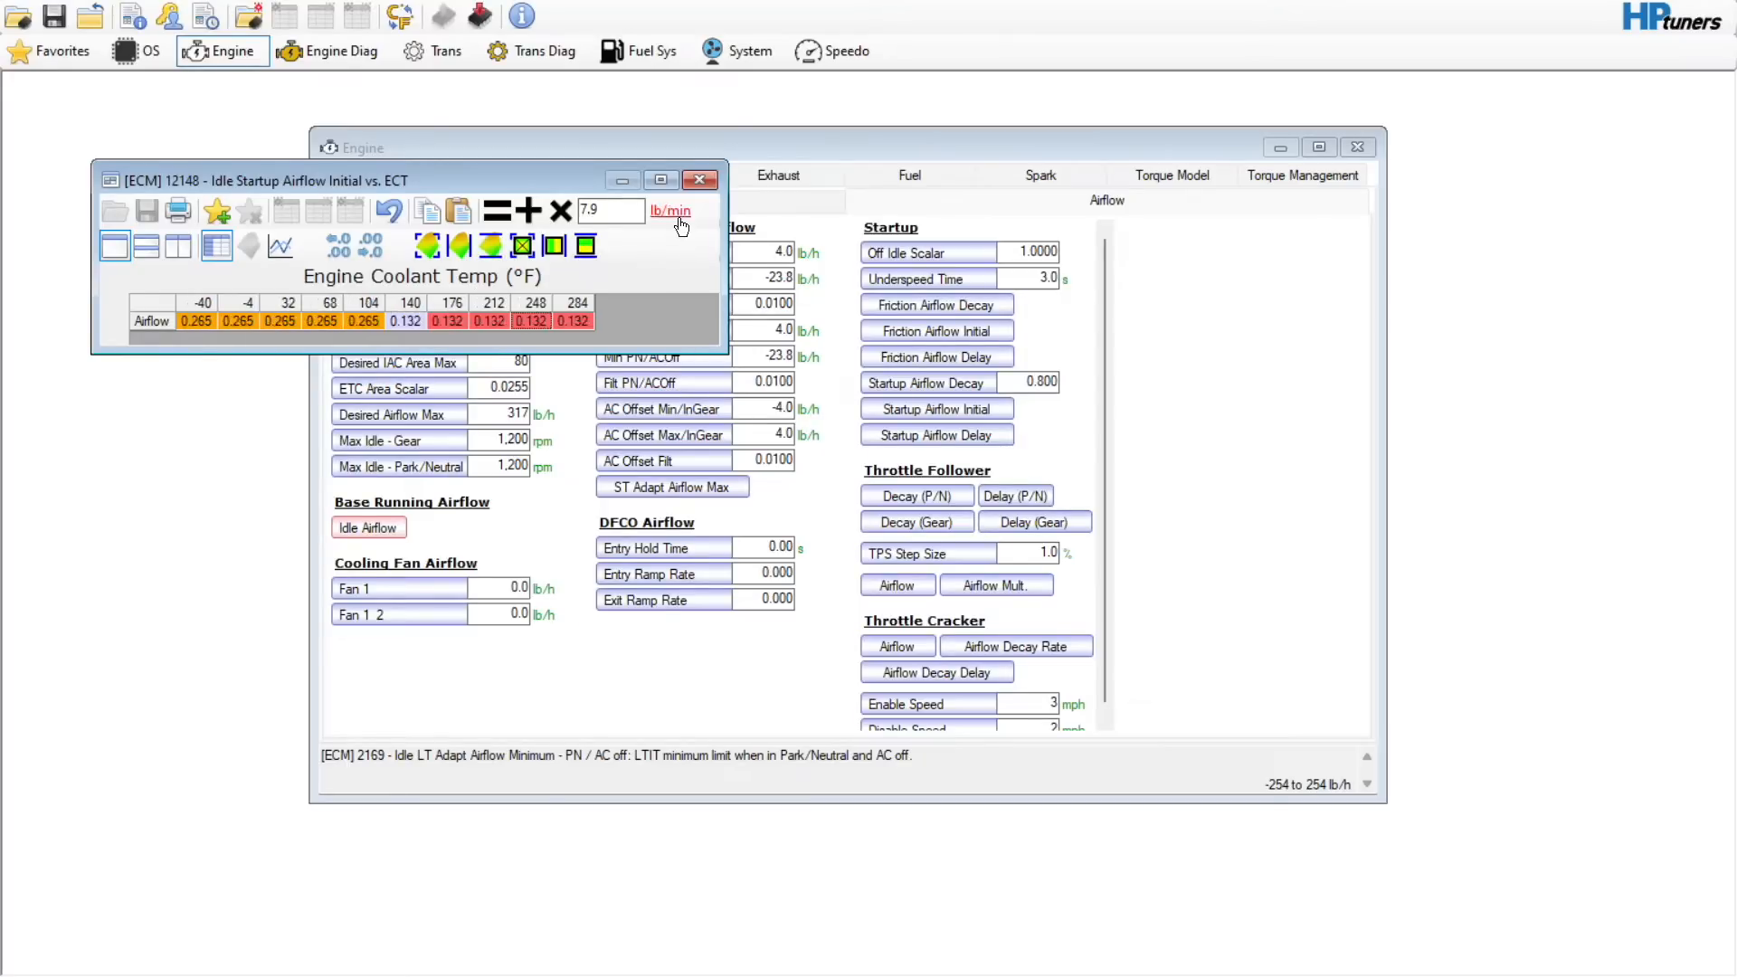
click(681, 224)
click(672, 221)
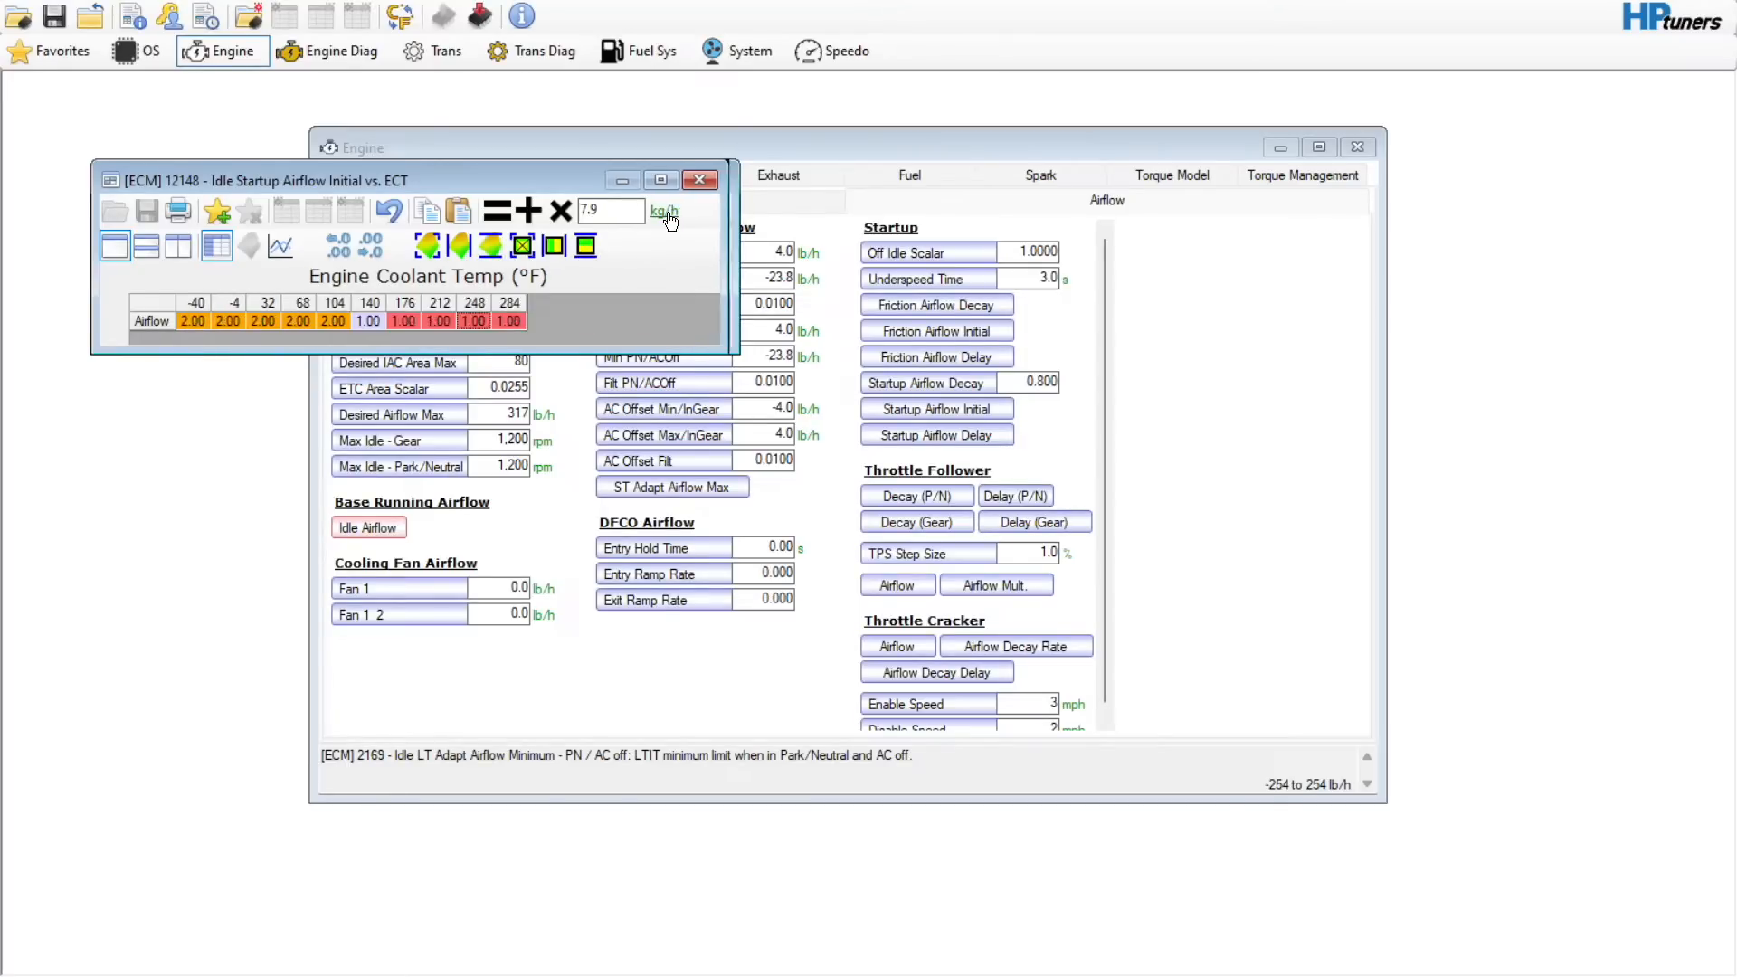
click(669, 221)
click(669, 221)
click(670, 220)
click(669, 221)
click(671, 218)
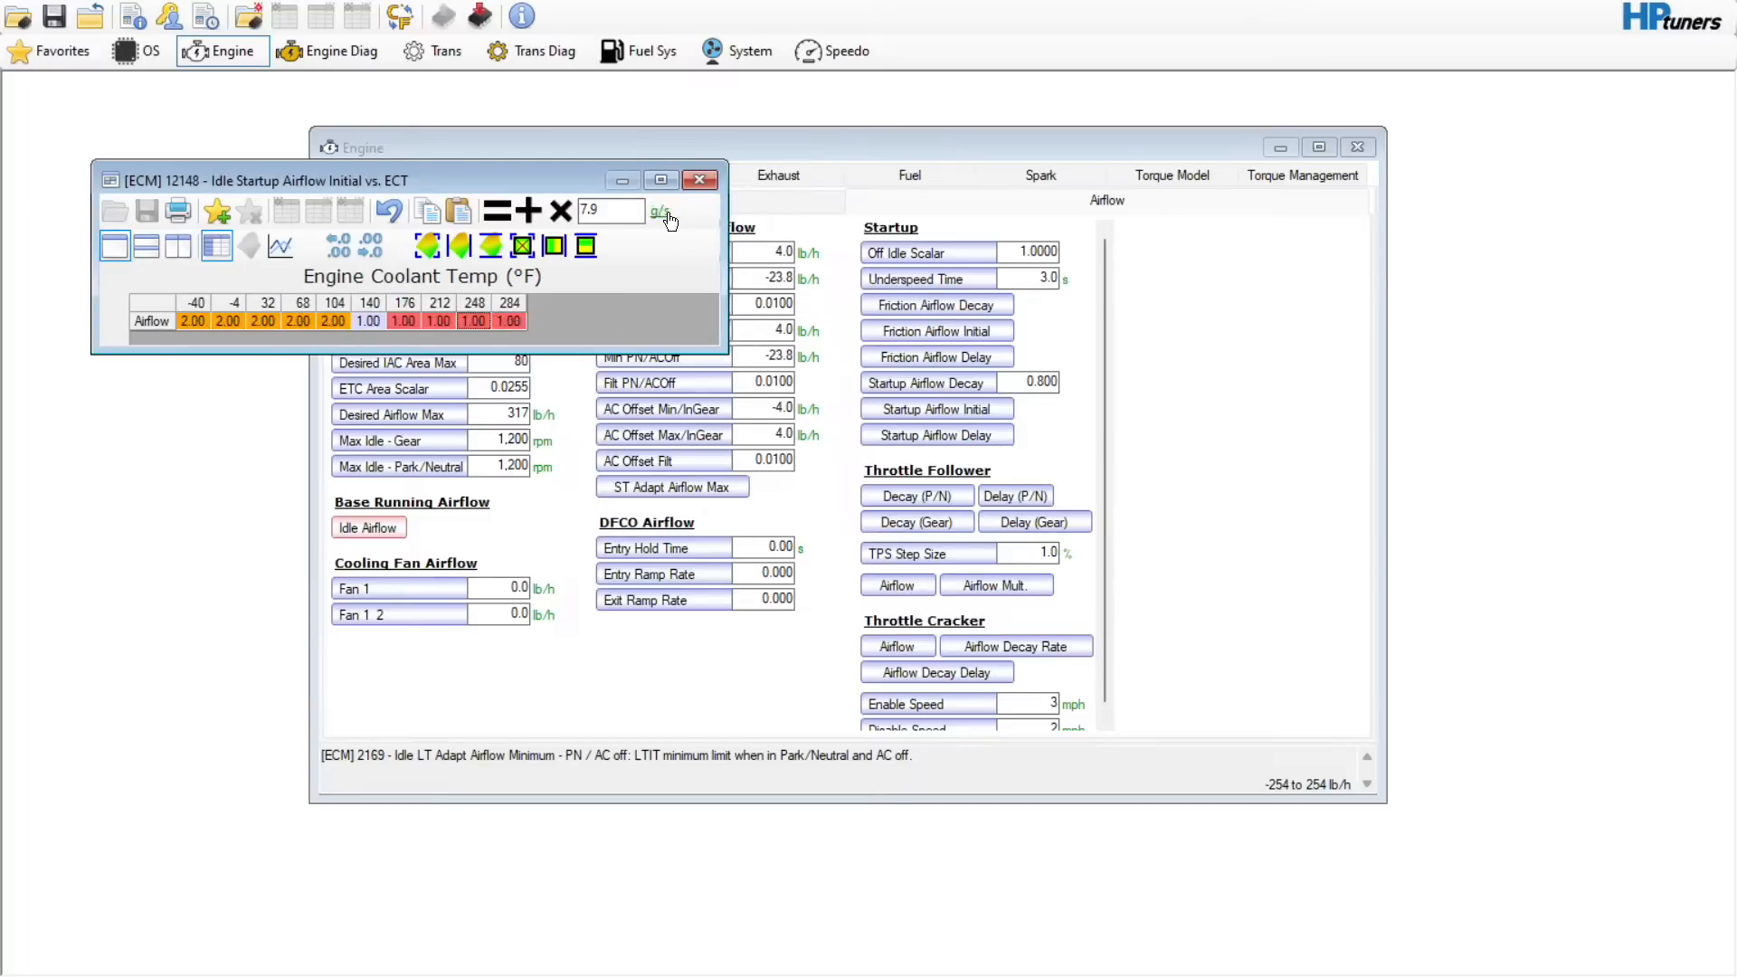
click(670, 220)
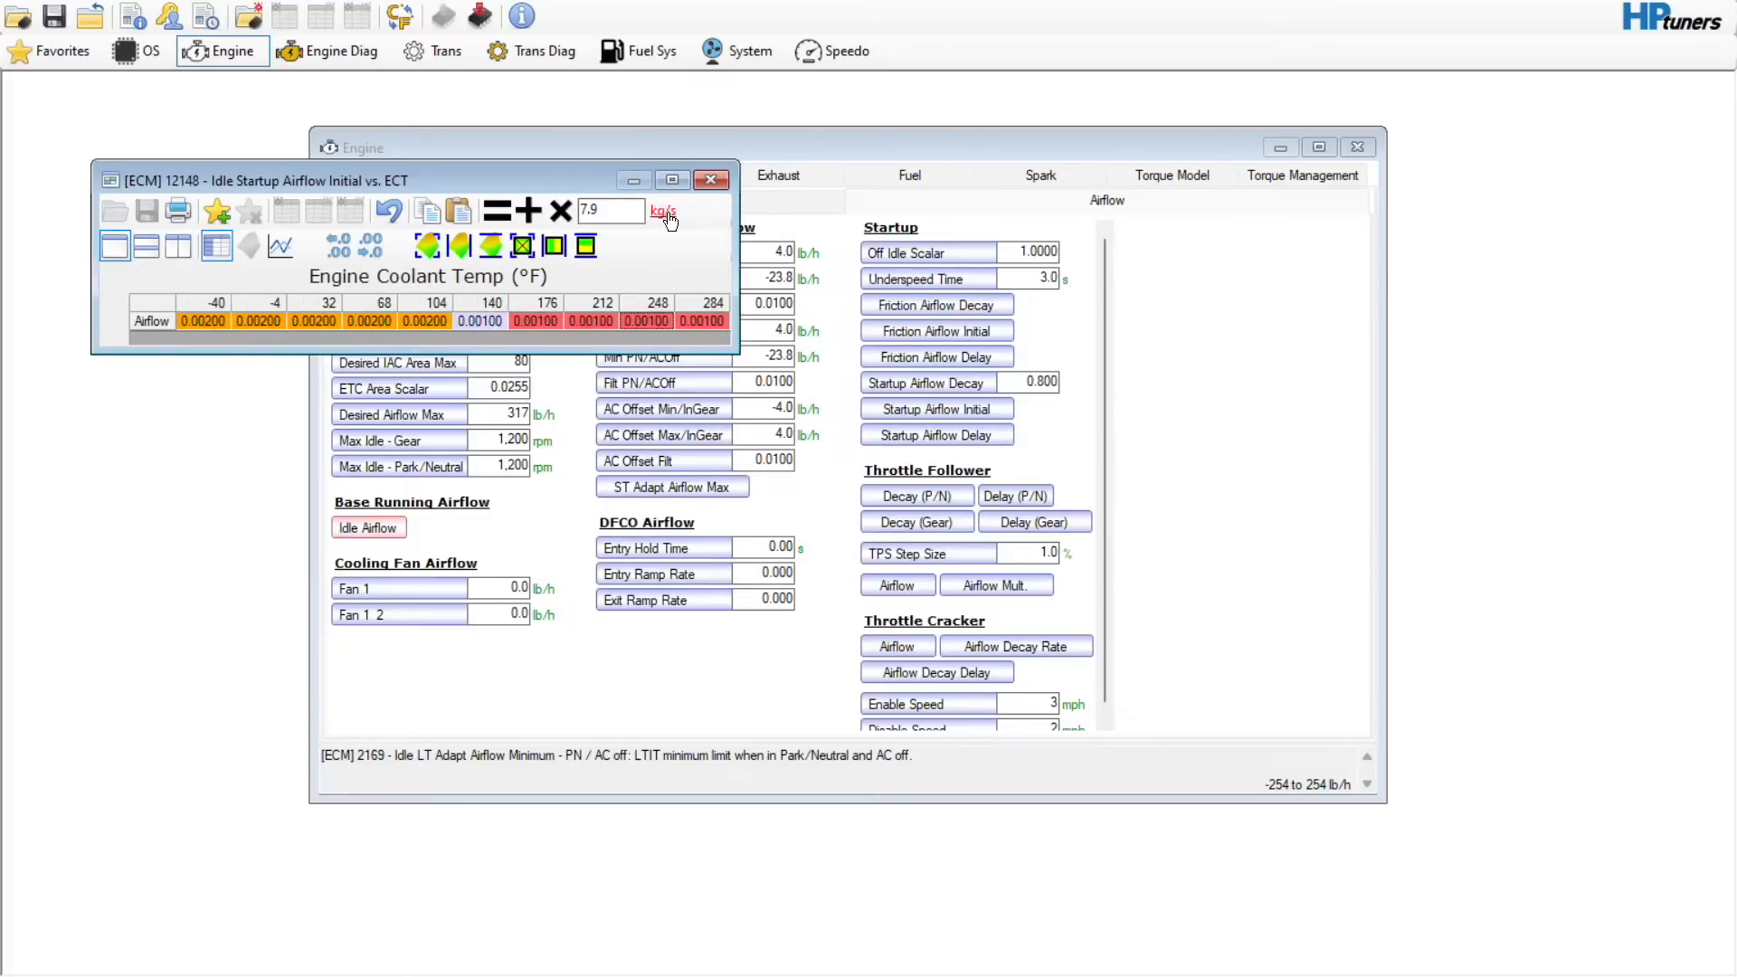
click(670, 219)
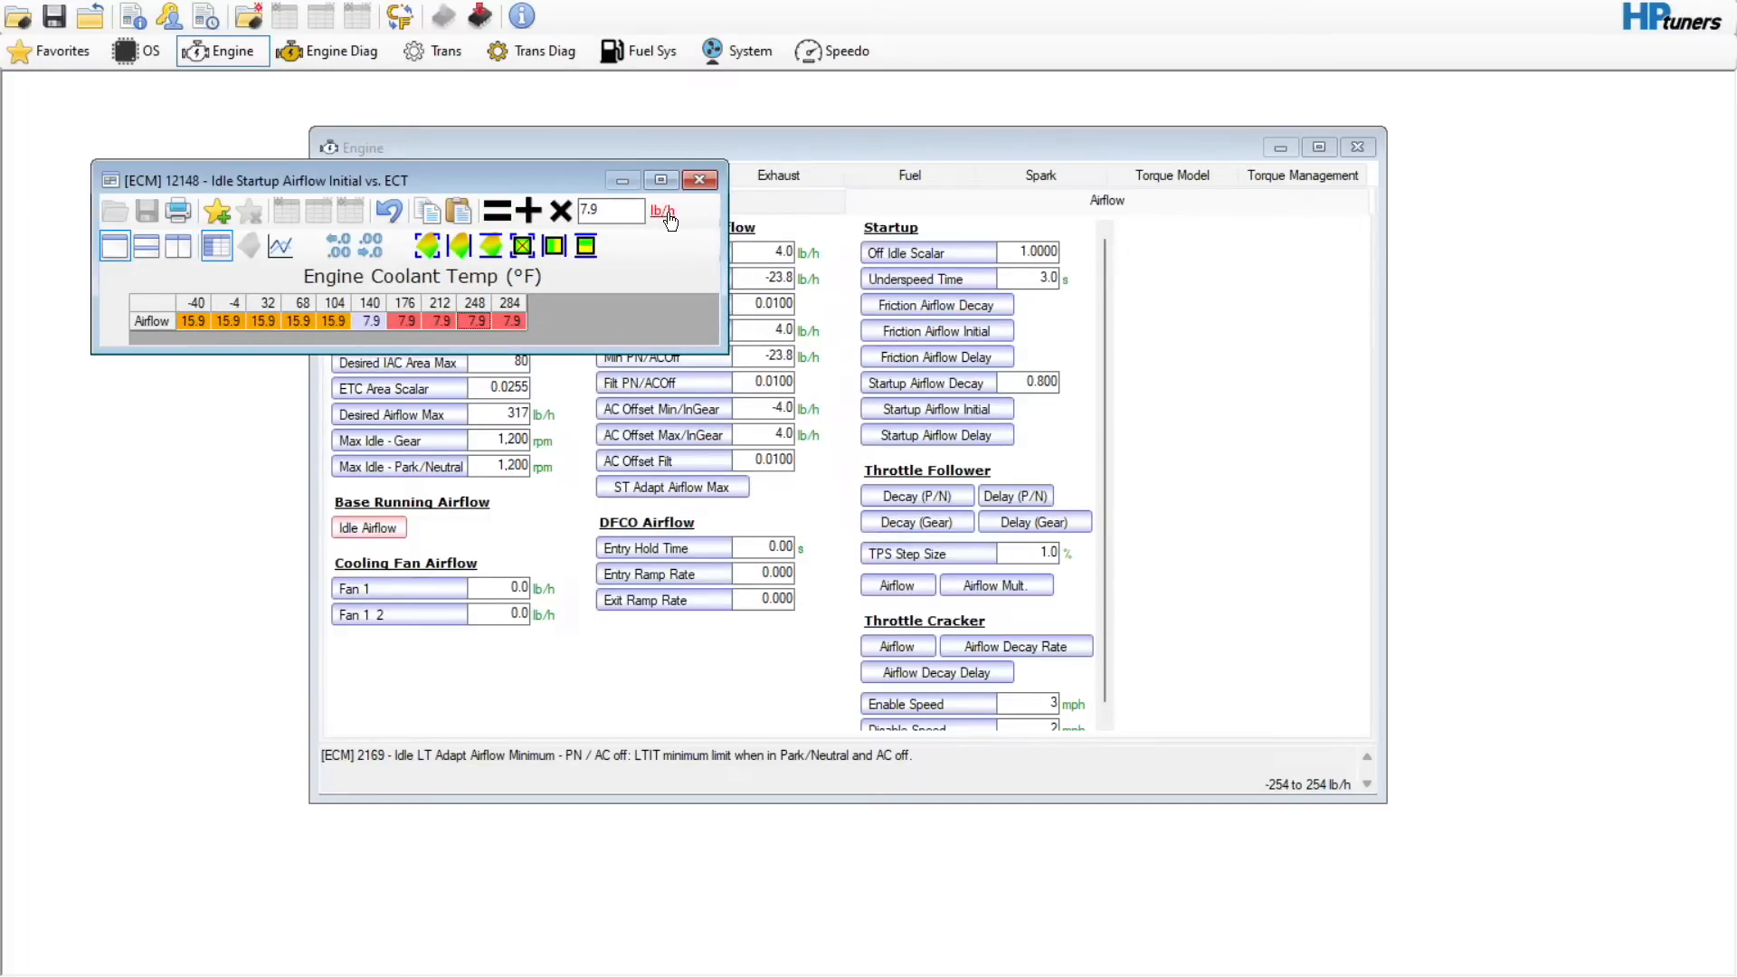
click(708, 182)
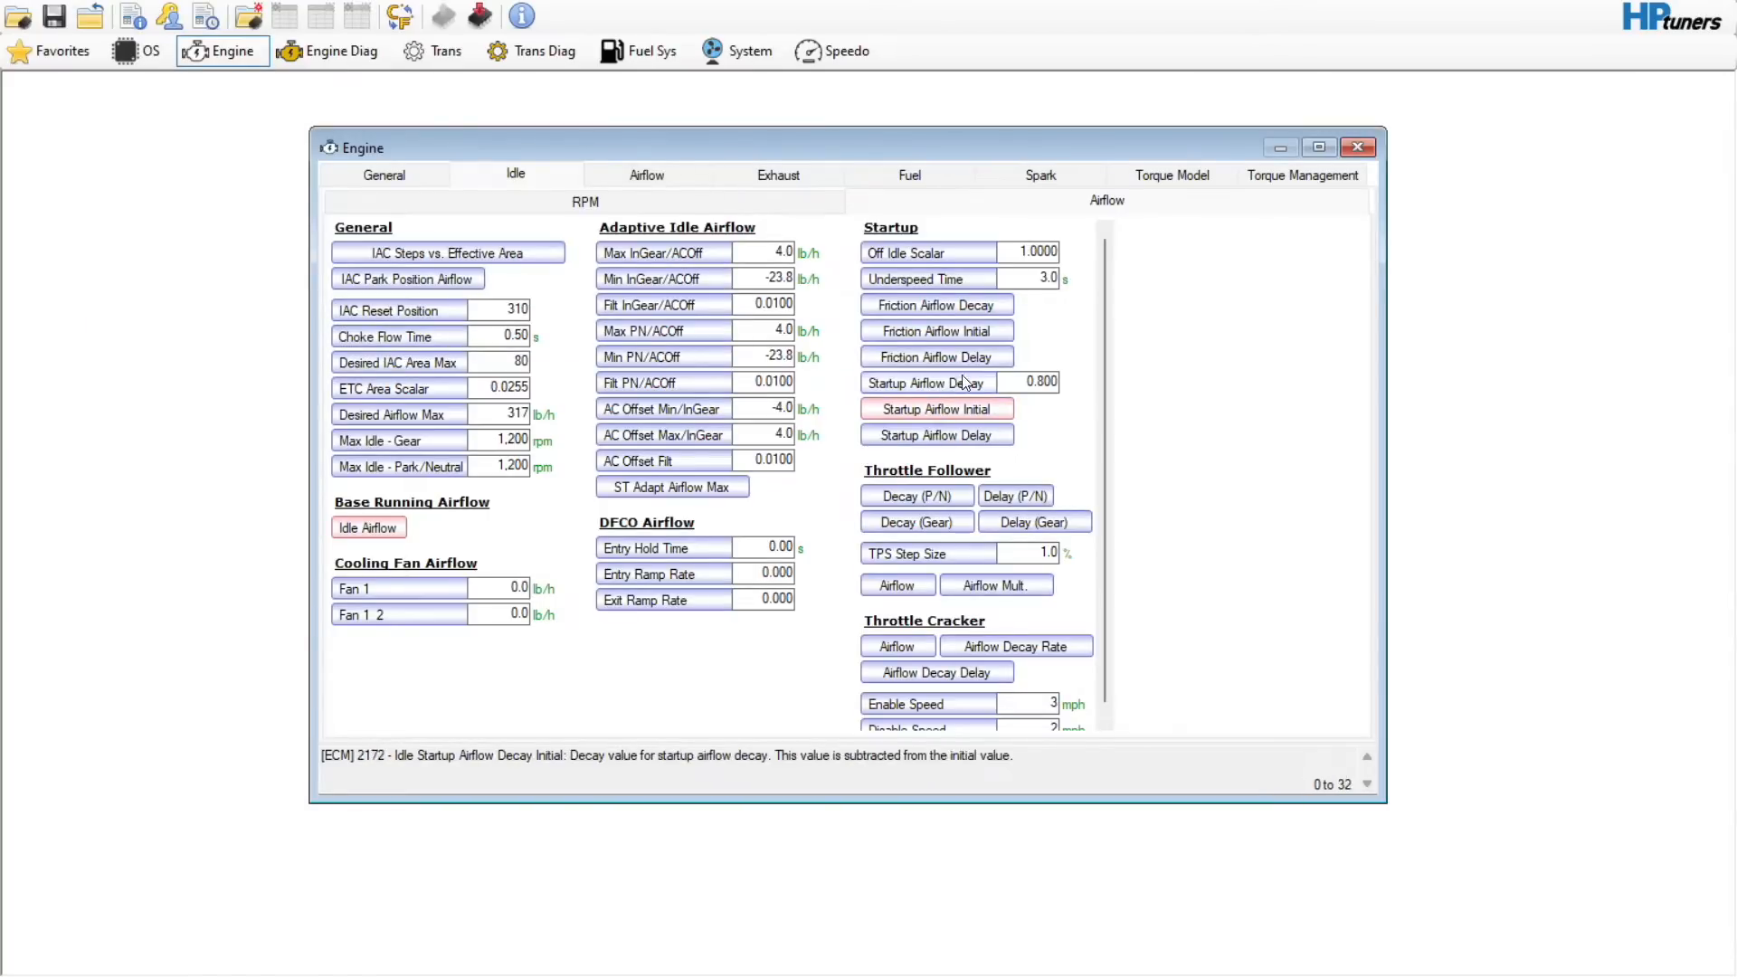
- Examine the initial startup friction airflow versus coolant temperature table and close it
click(974, 340)
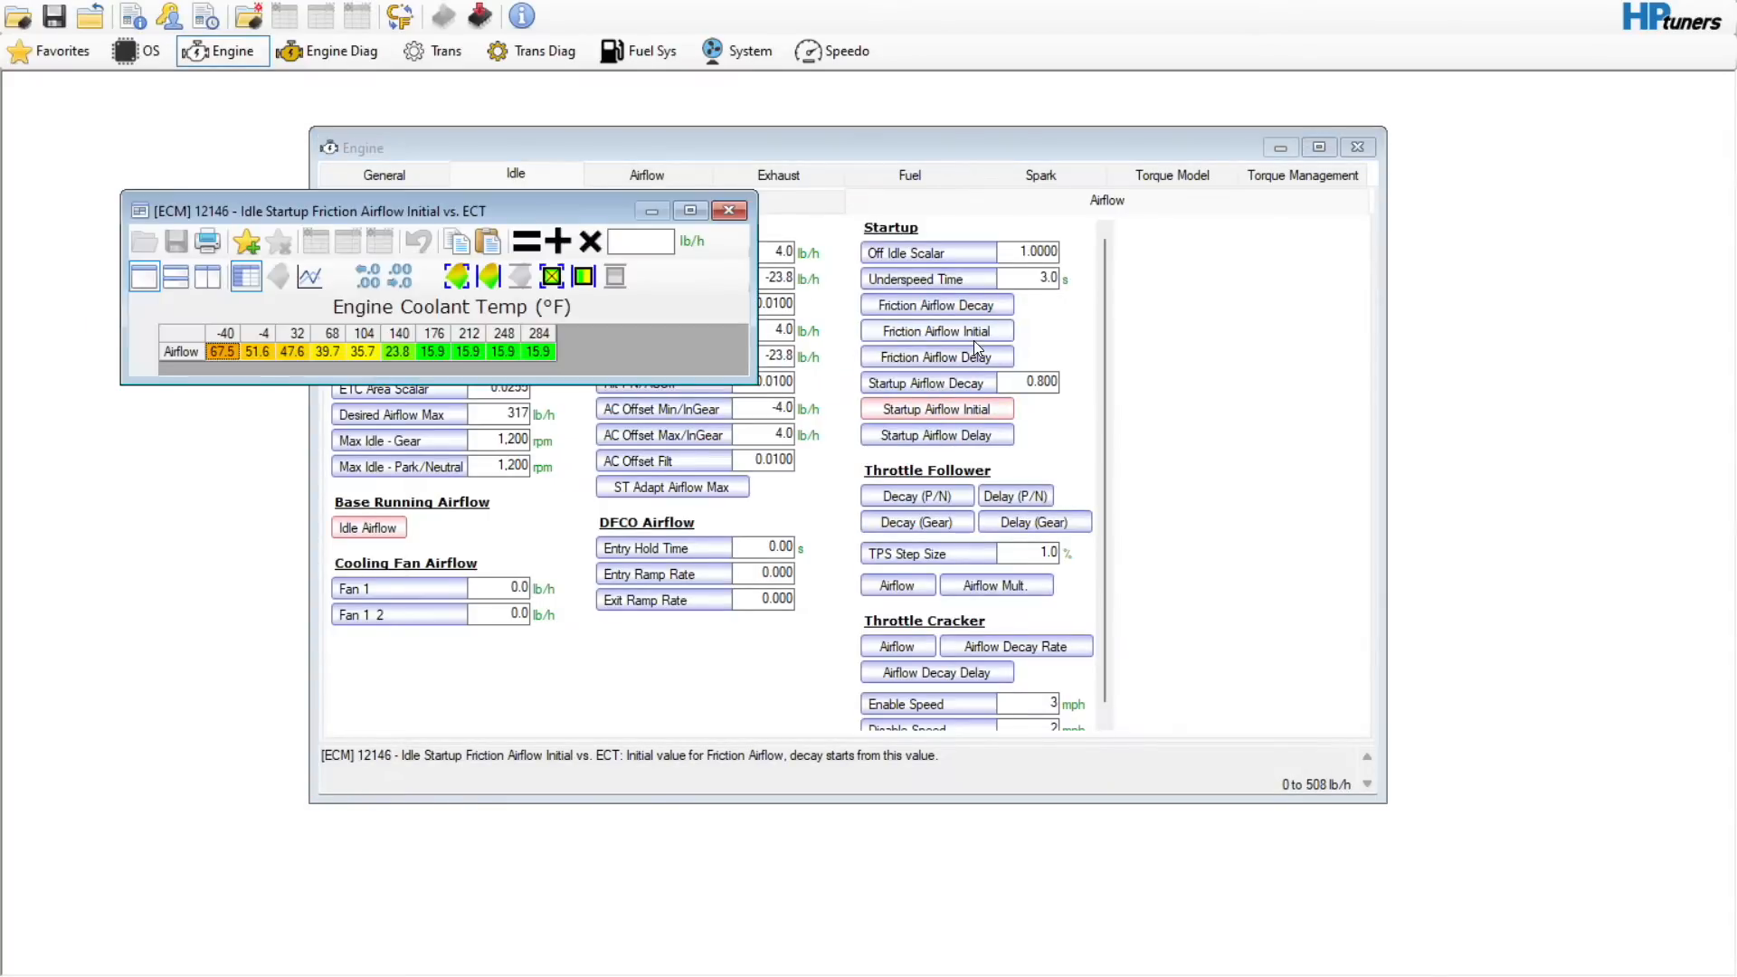
click(730, 212)
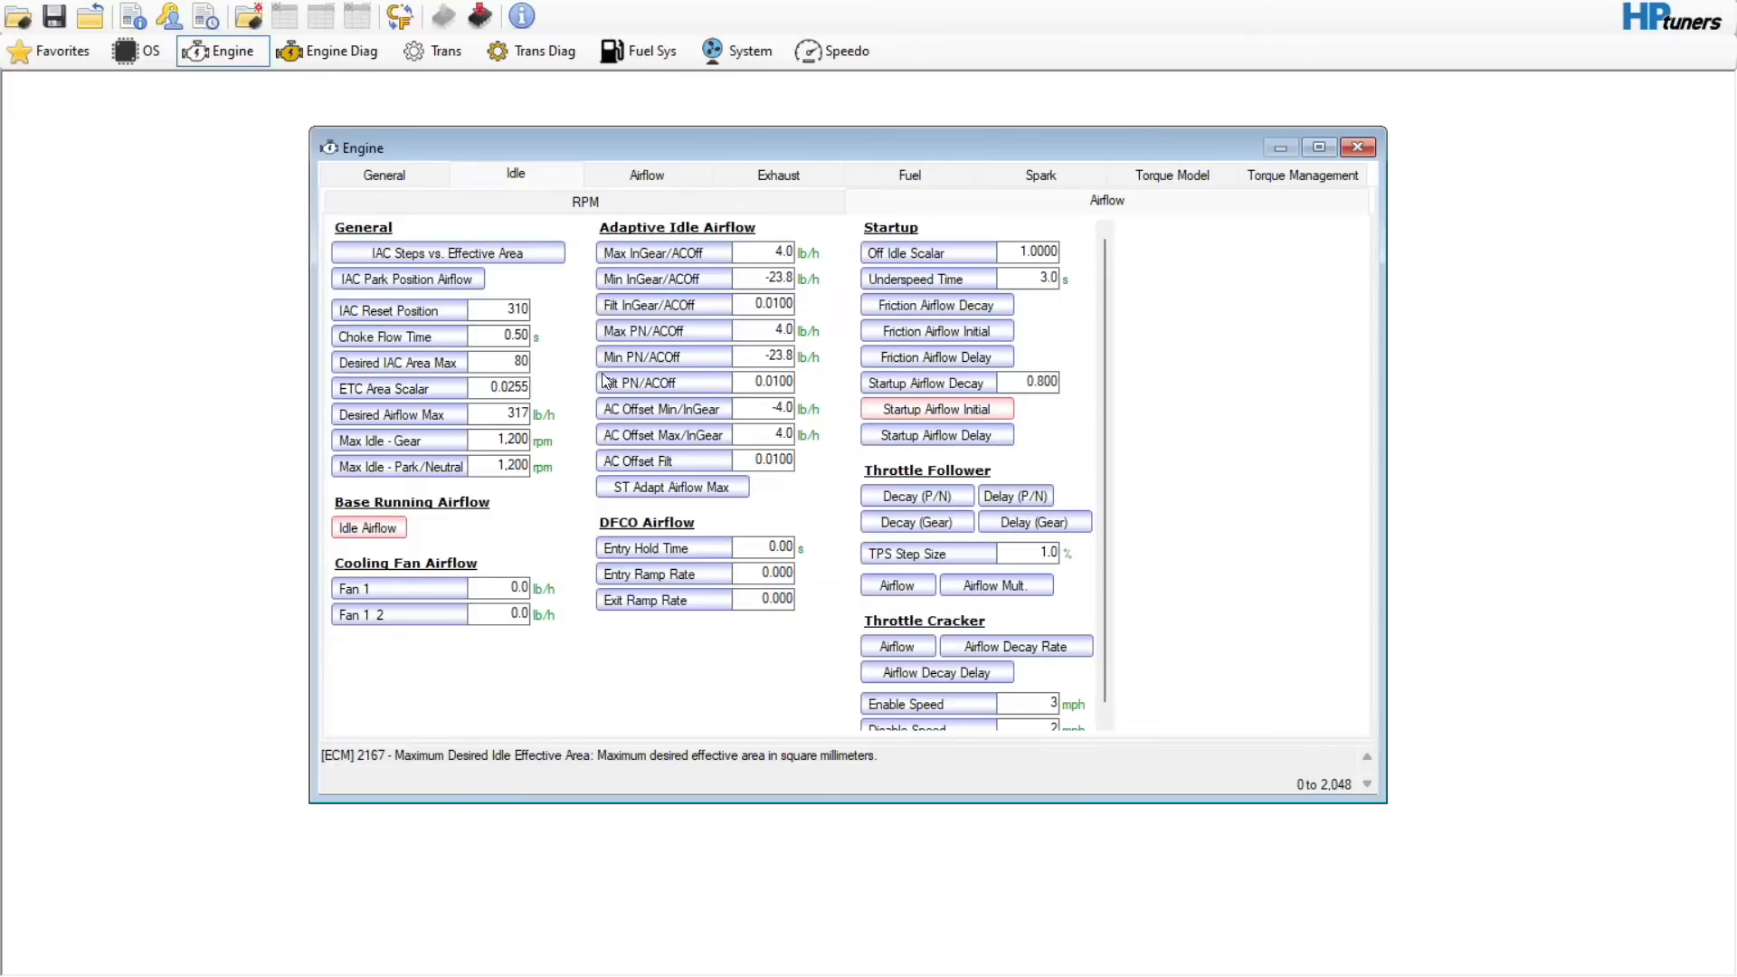
- Try multiplying the whole Park/Neutral throttle follower airflow decay table by .5, undo it and close the table
click(936, 496)
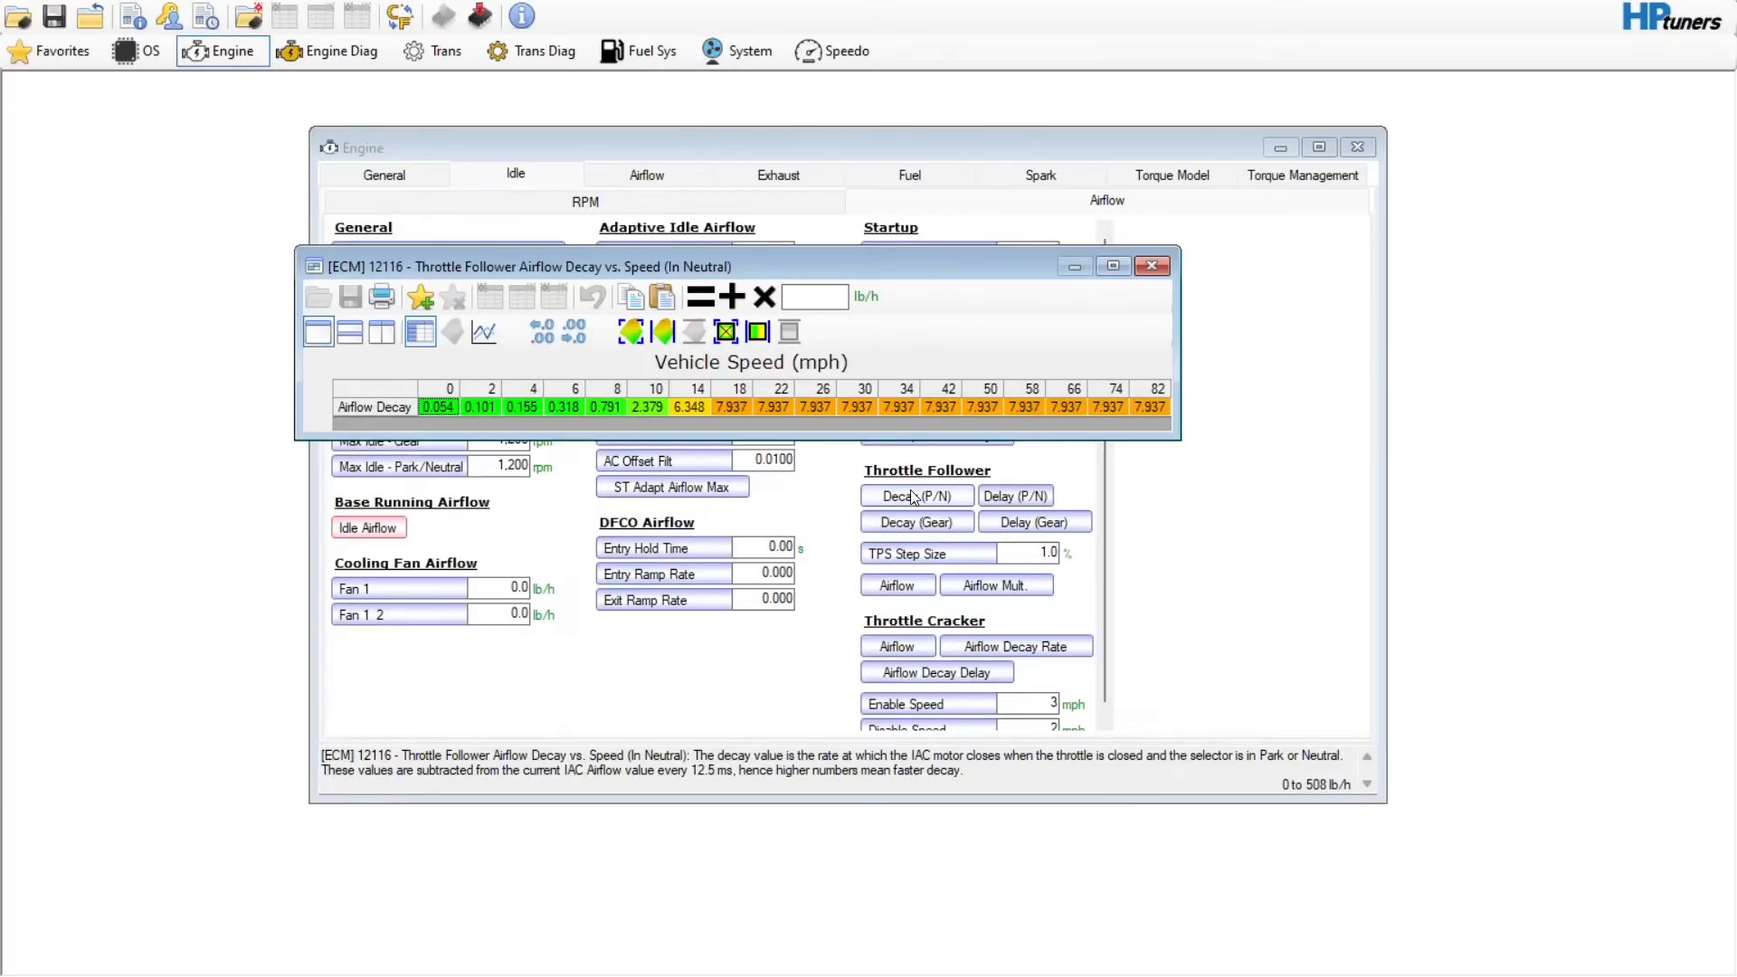
click(388, 390)
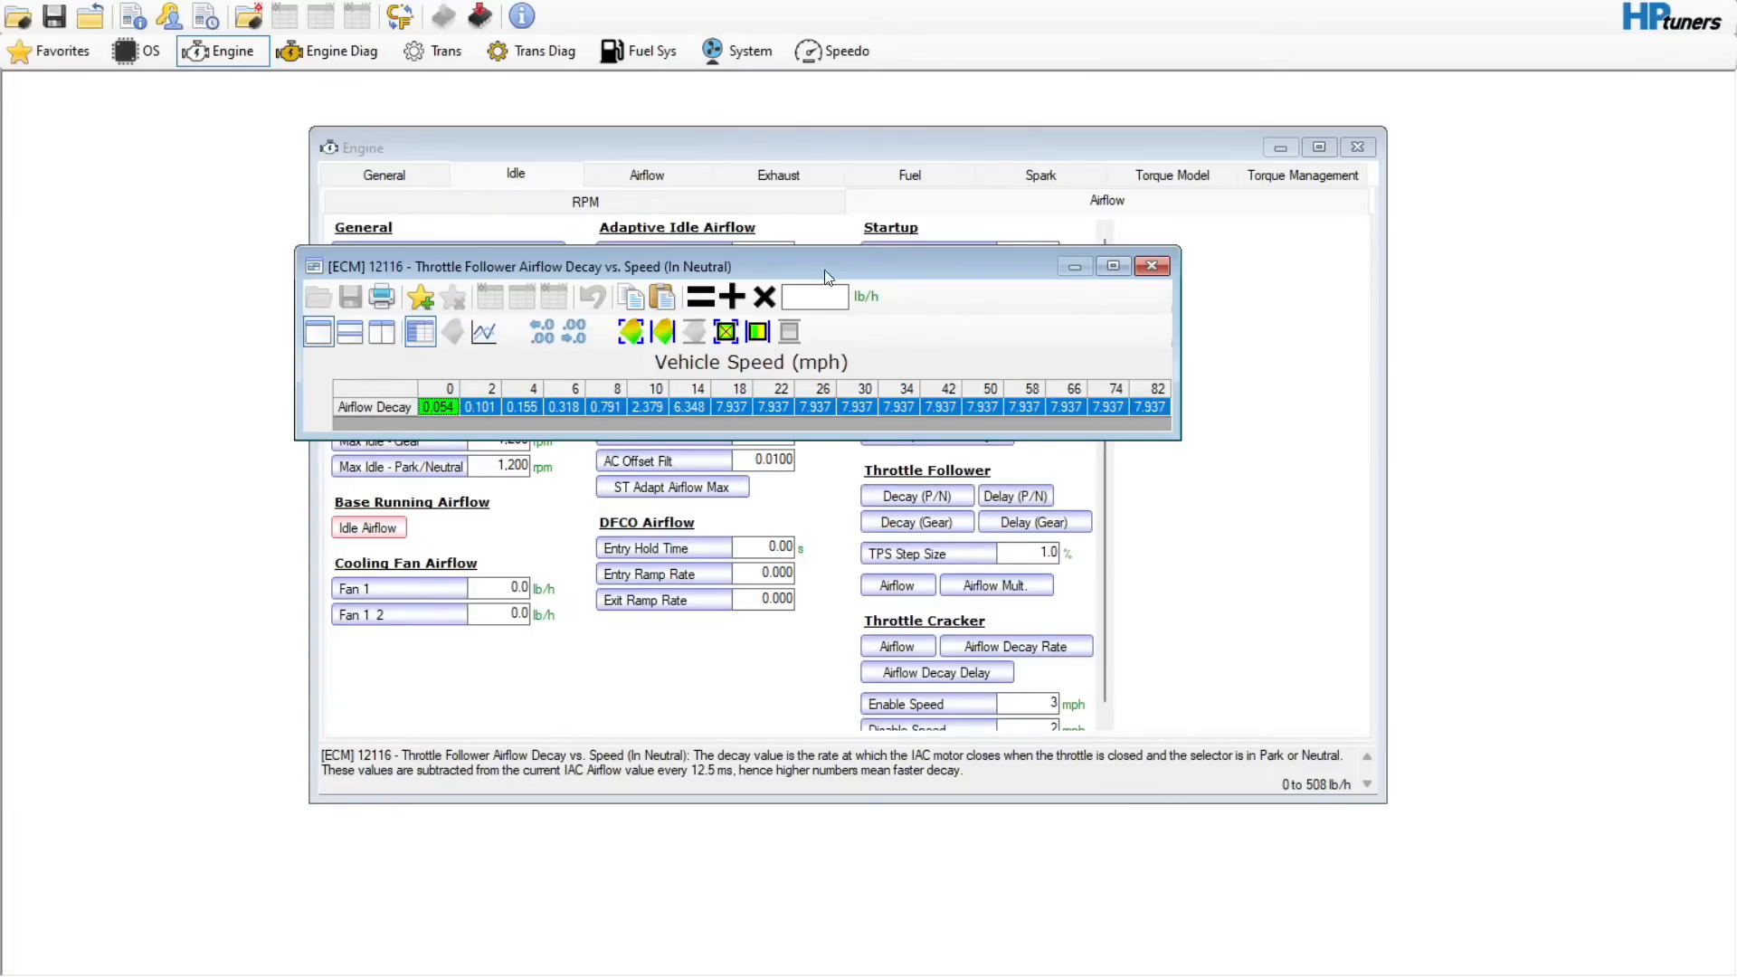
click(814, 297)
text(.5)
click(765, 297)
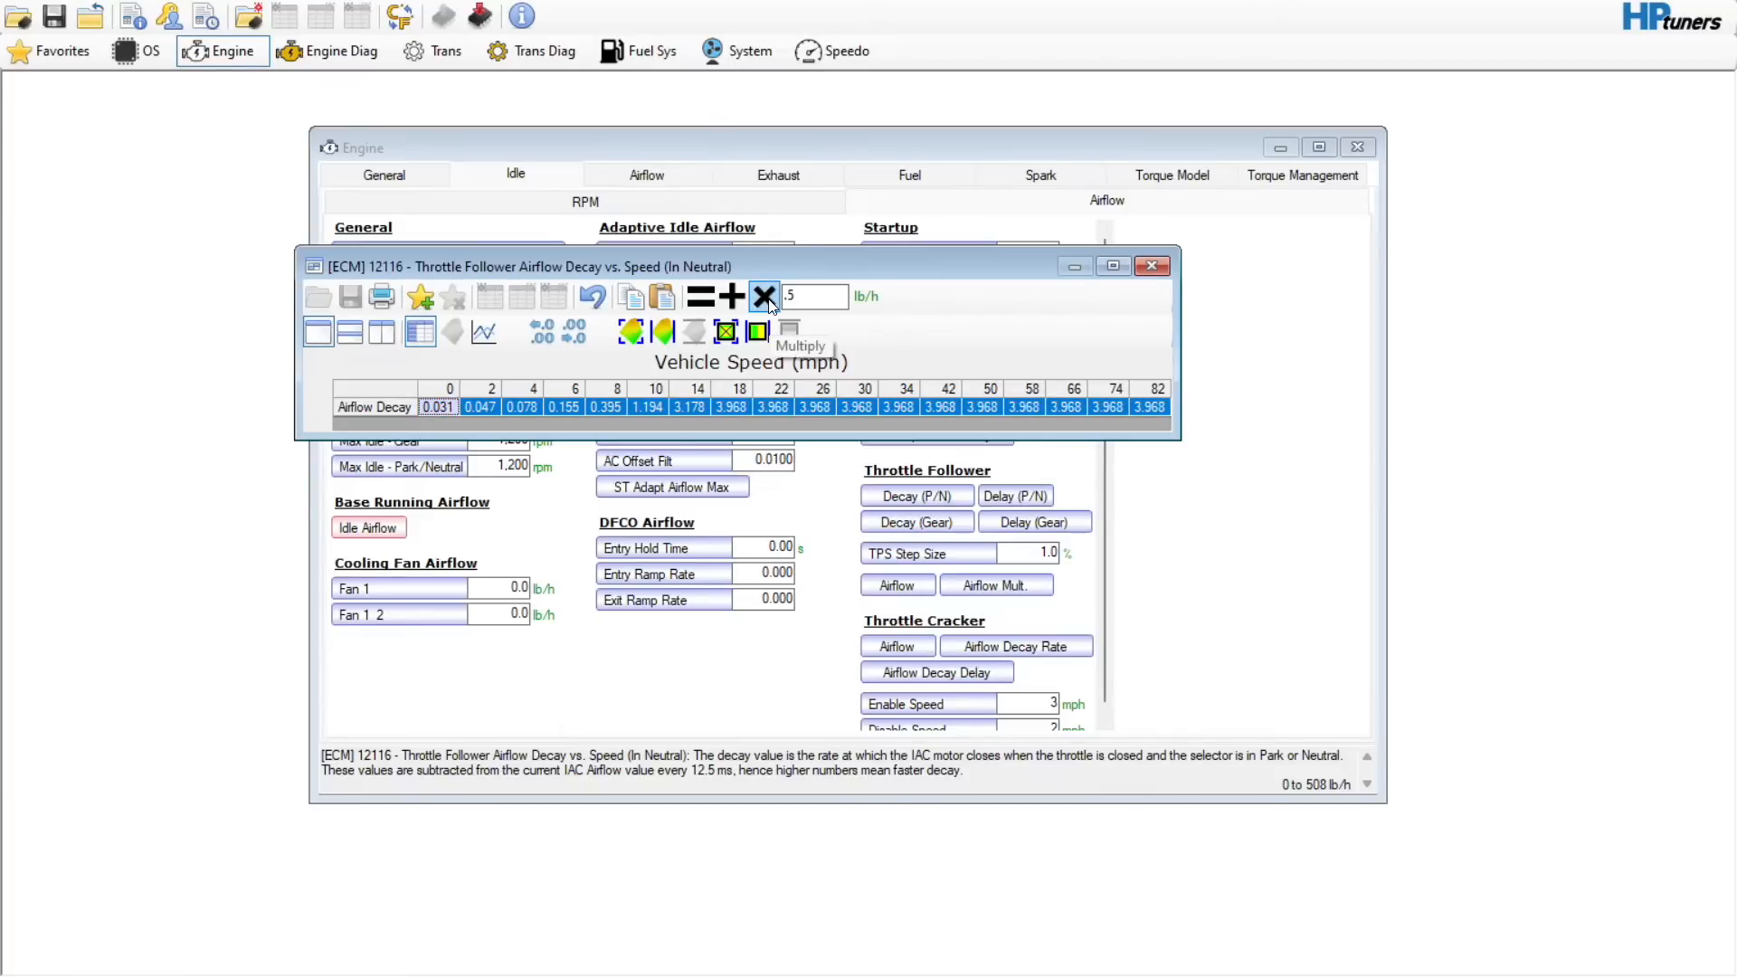
click(593, 296)
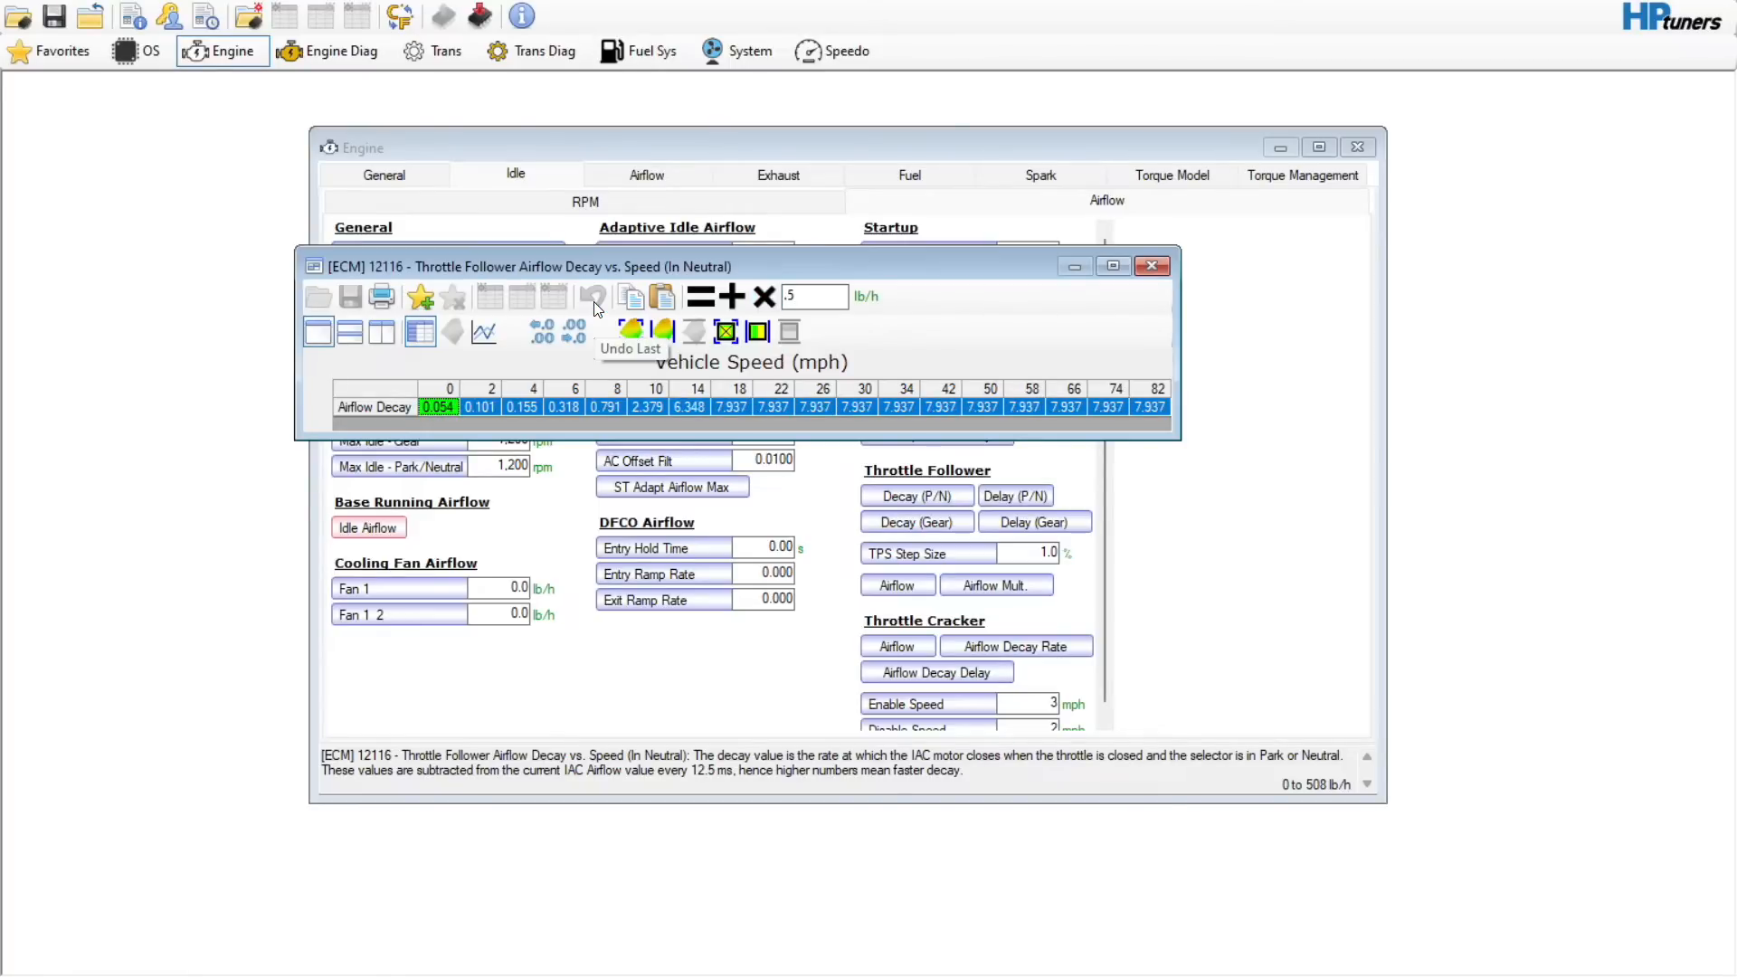
click(1149, 267)
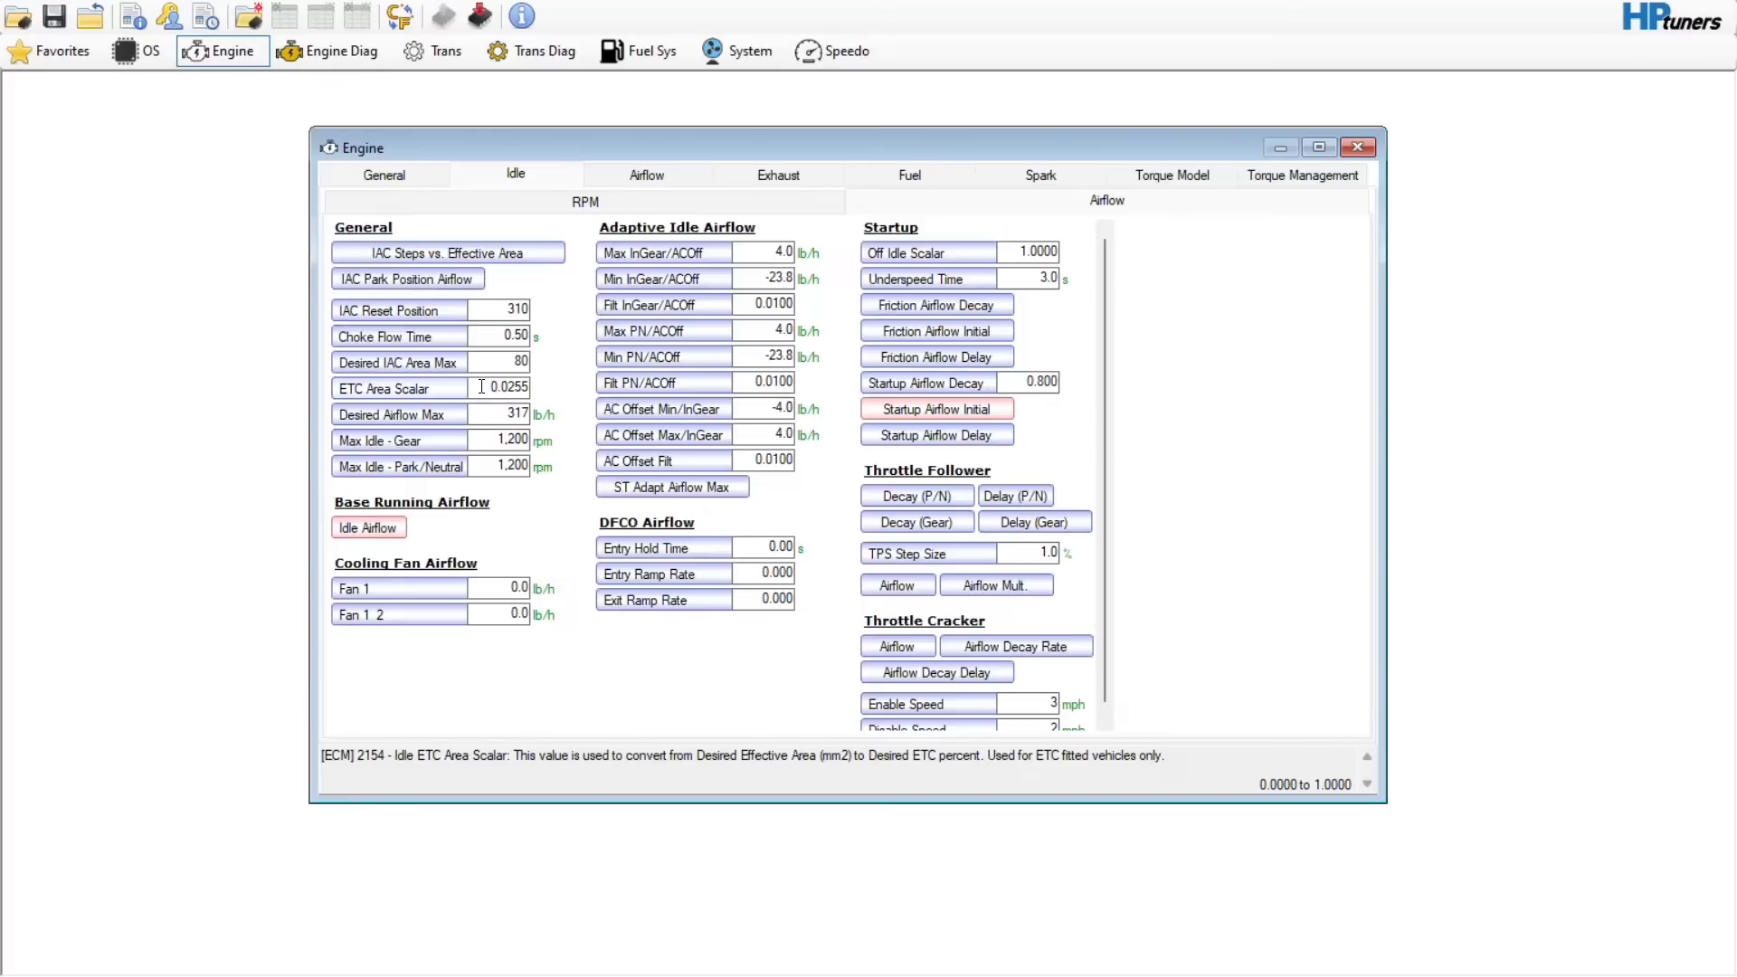
click(240, 0)
click(292, 34)
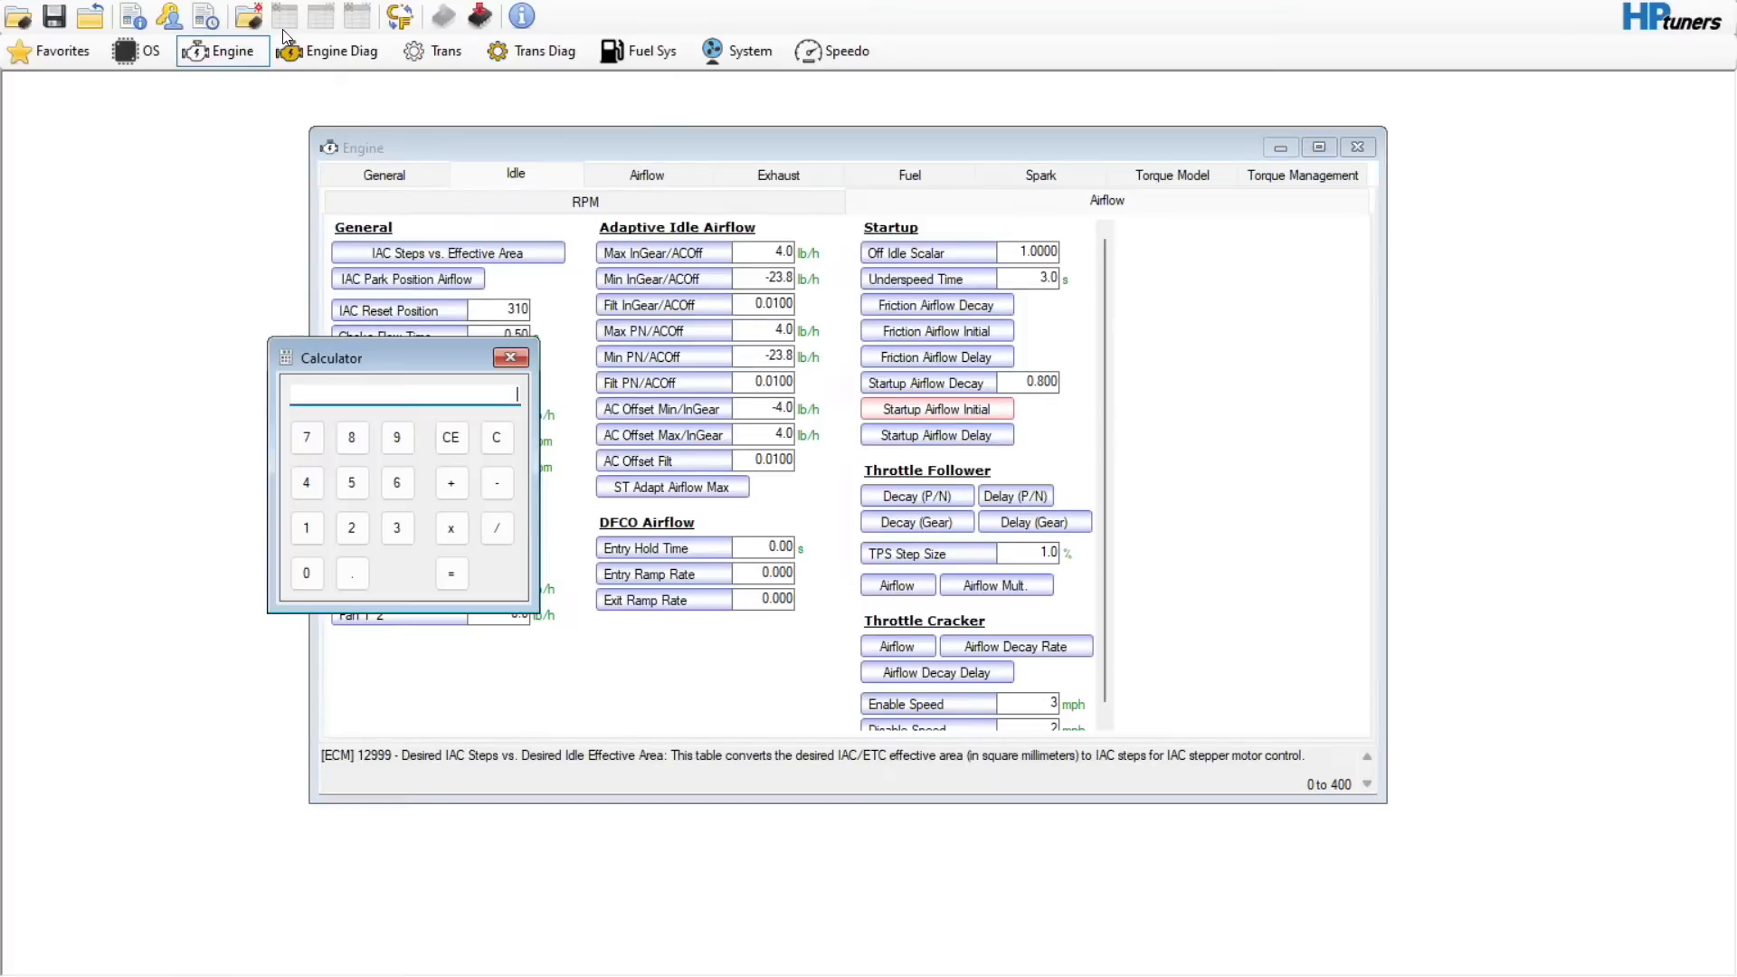
click(514, 358)
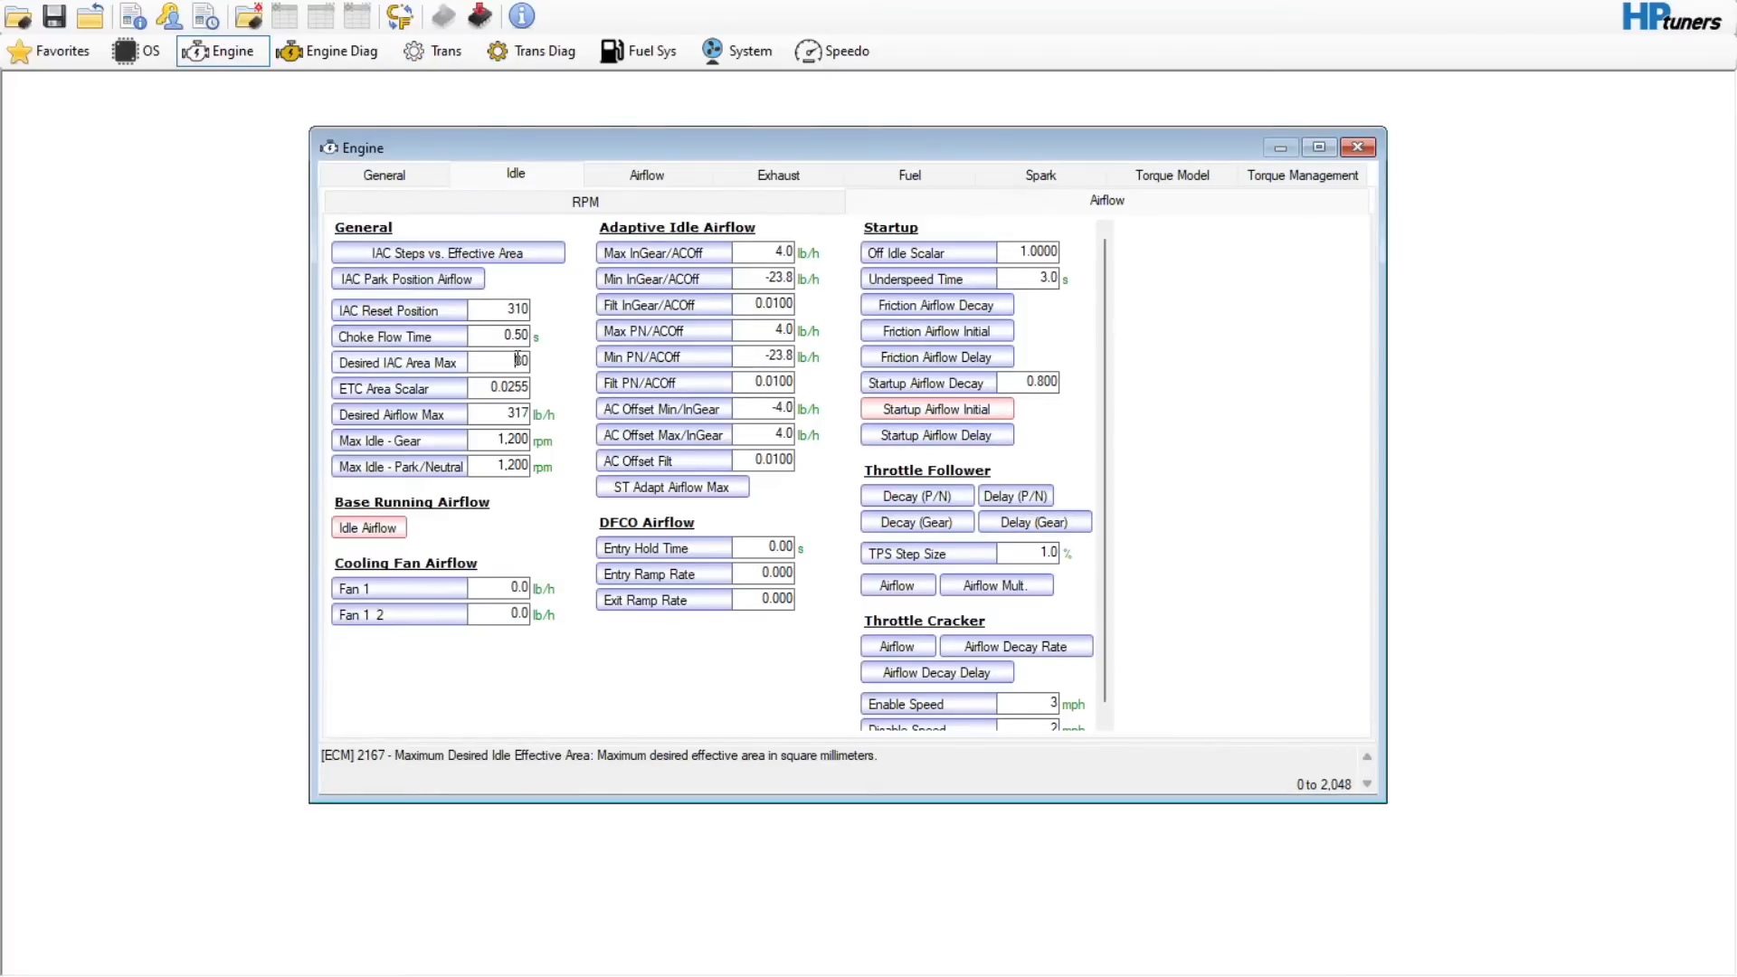
click(475, 387)
click(485, 387)
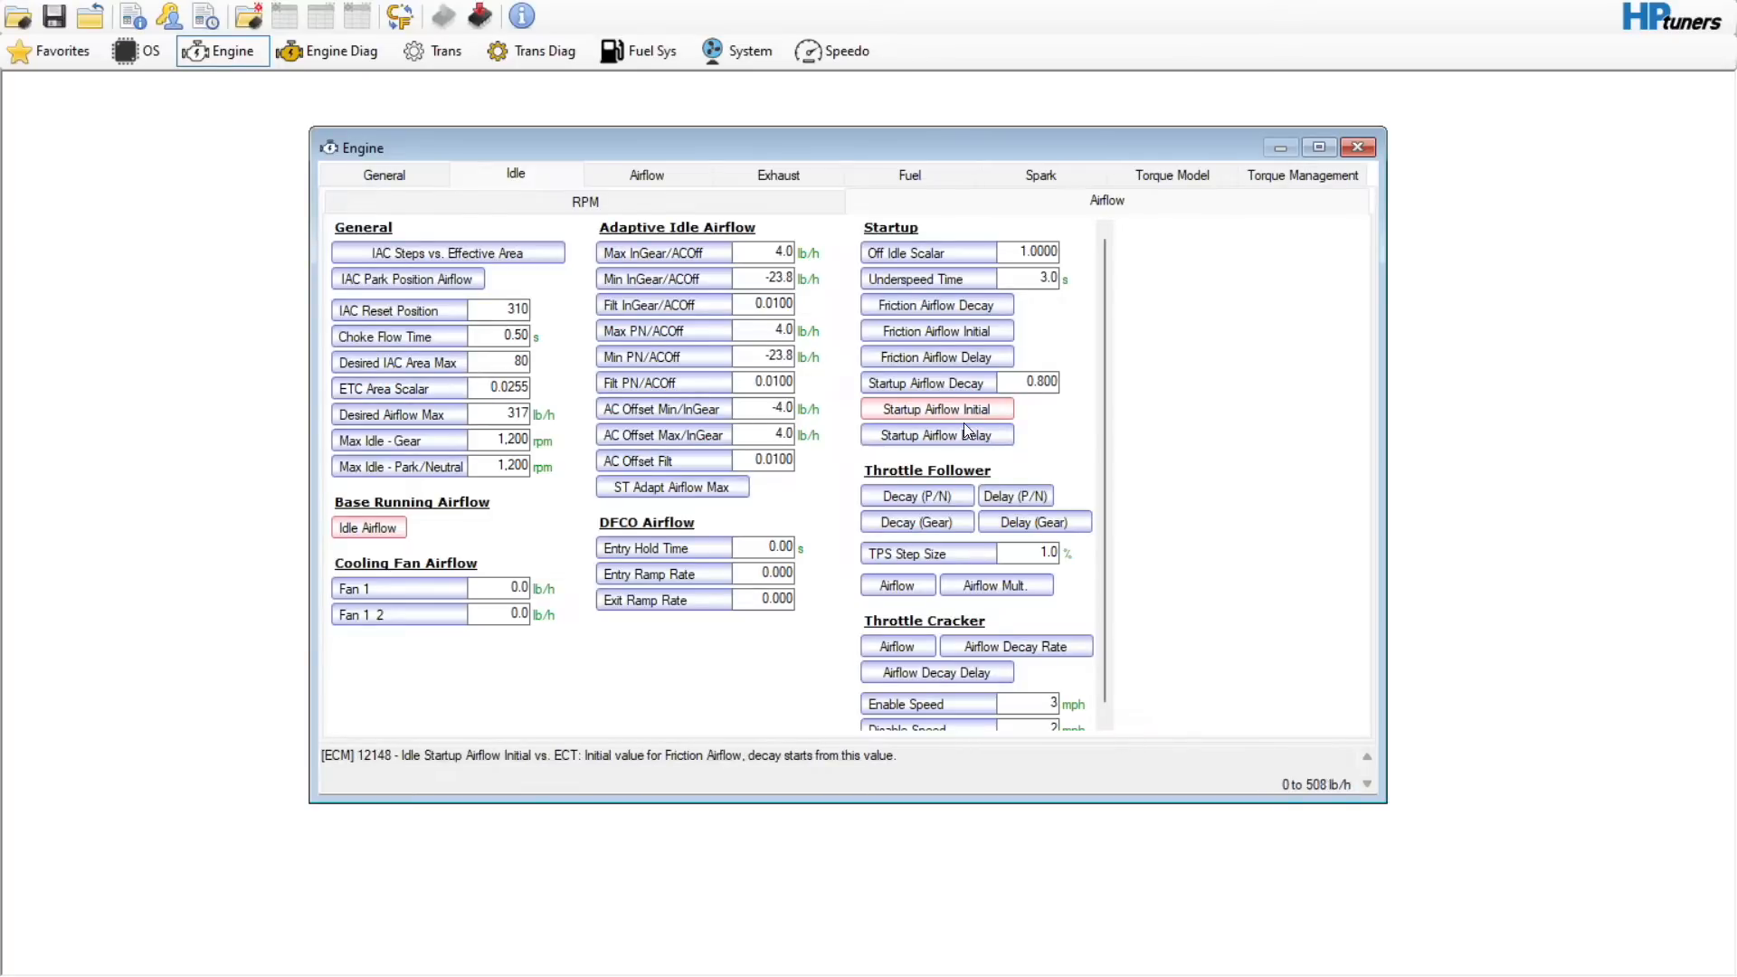
- In the throttle cracker airflow table, zero the 400 rpm cells from 8 to 20 mph and the 1,000 rpm cells from 8 to 16 mph
scroll(1105, 431, down, 1)
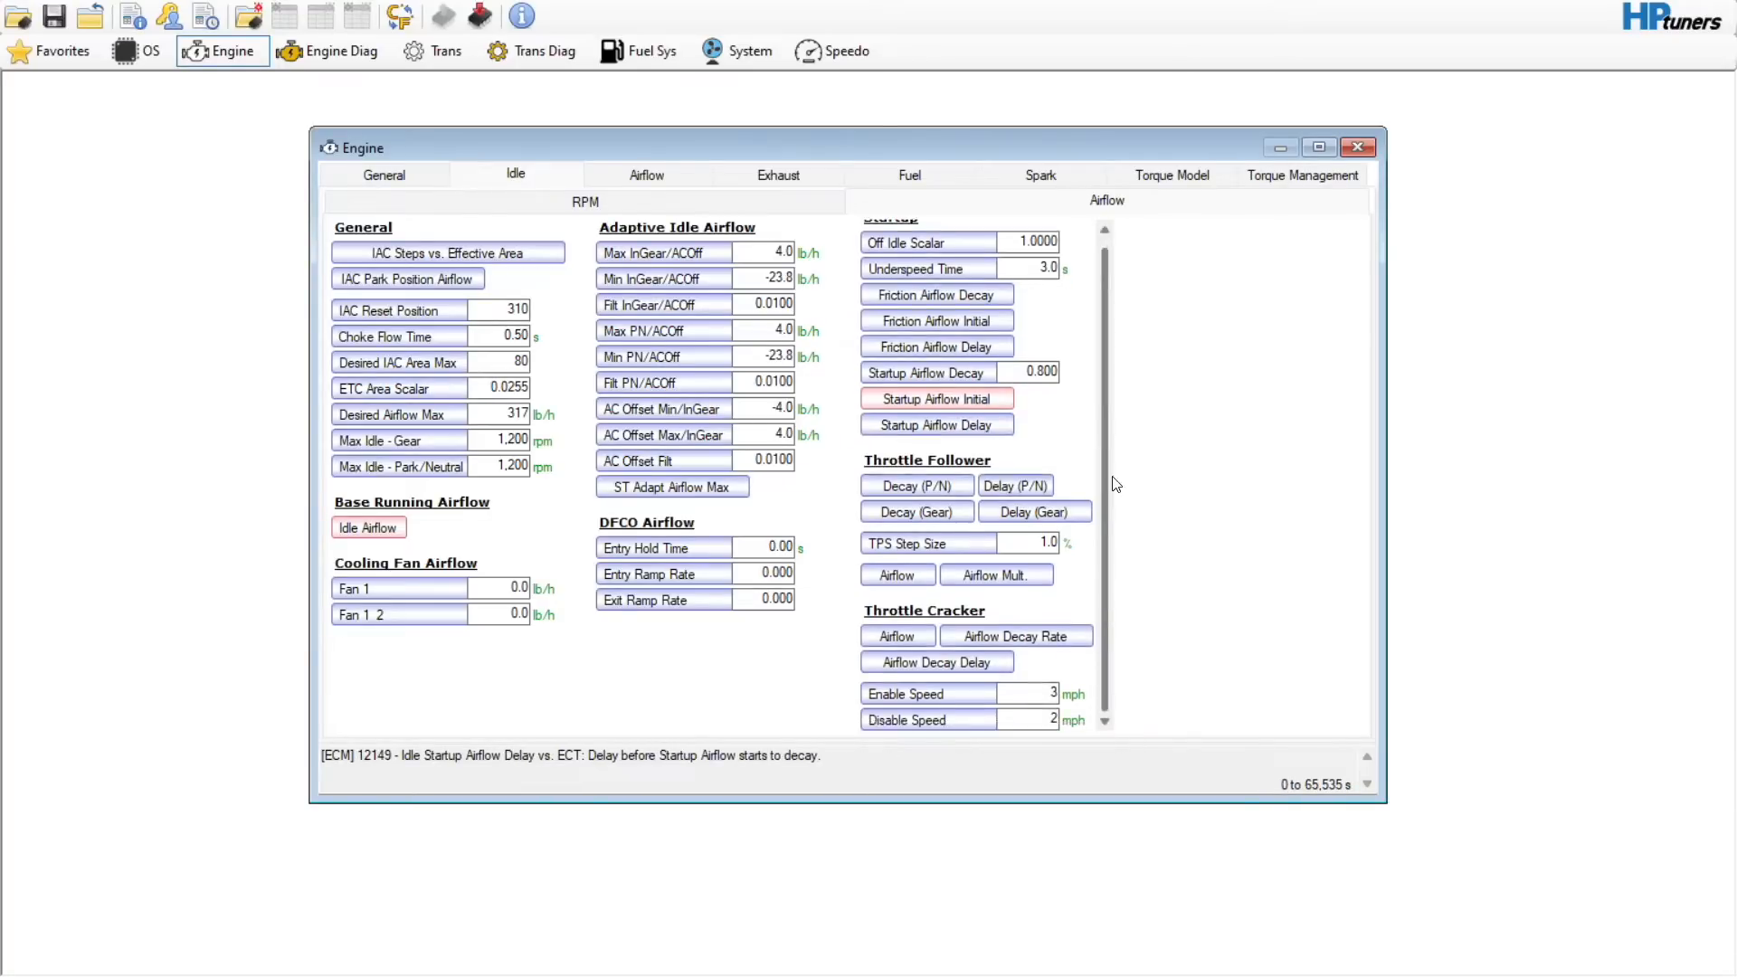
click(904, 636)
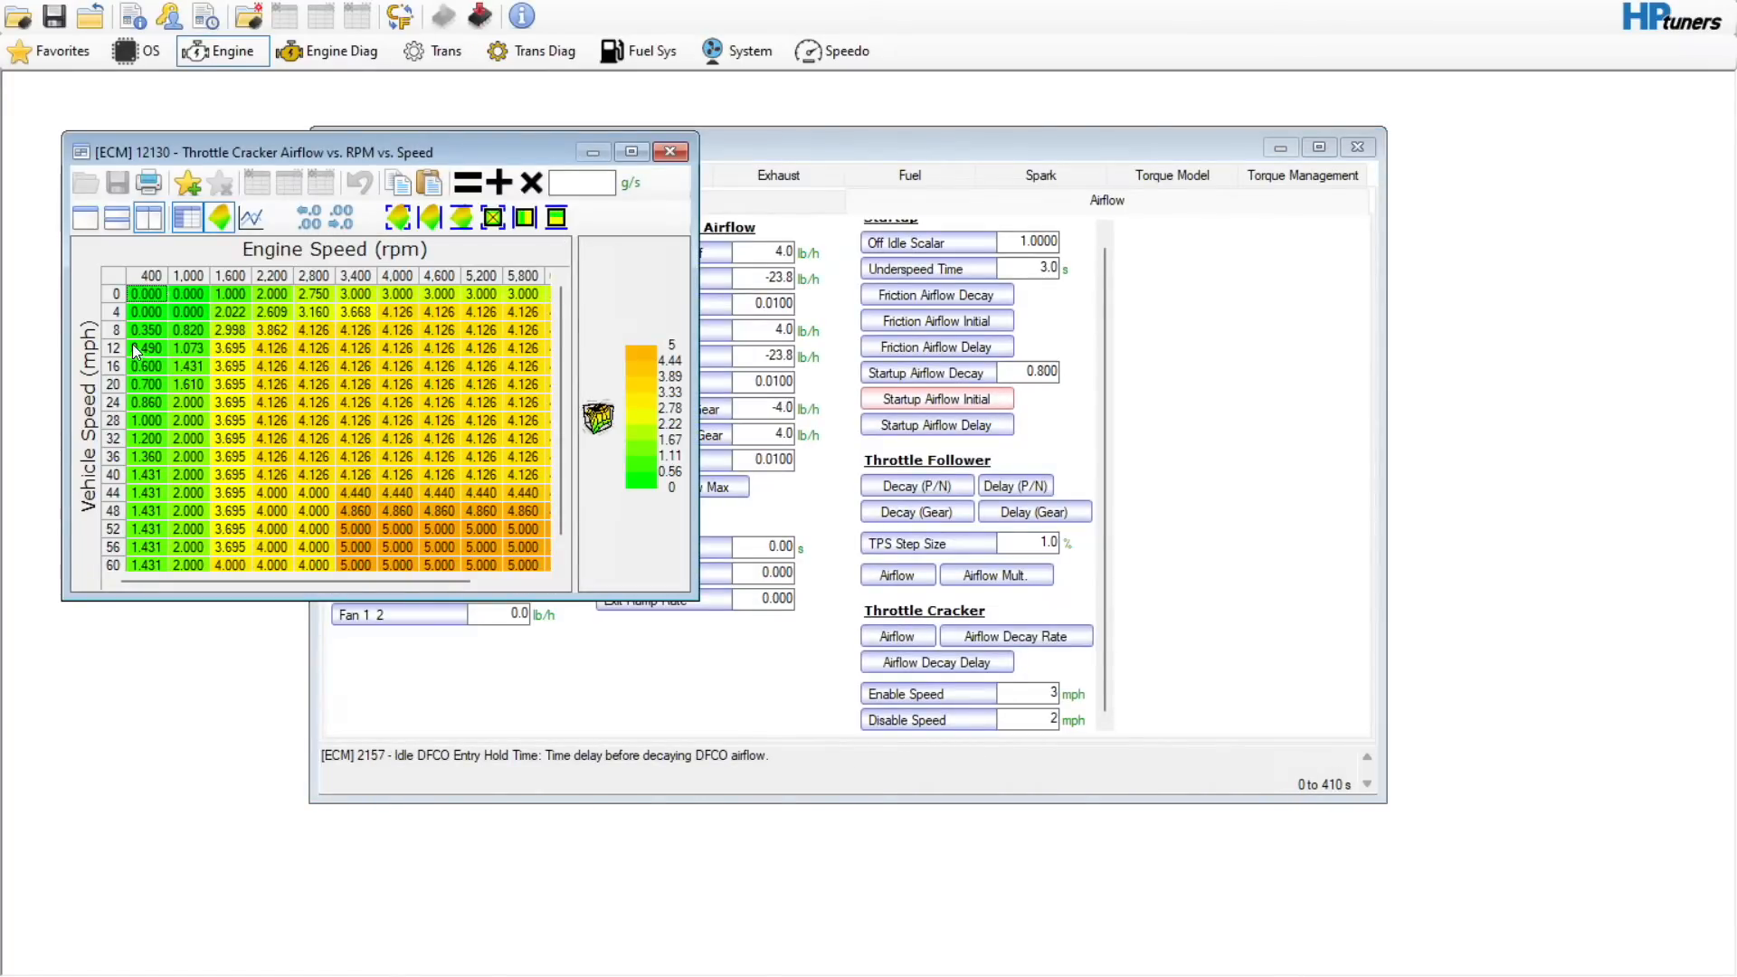
drag(150, 334, 149, 384)
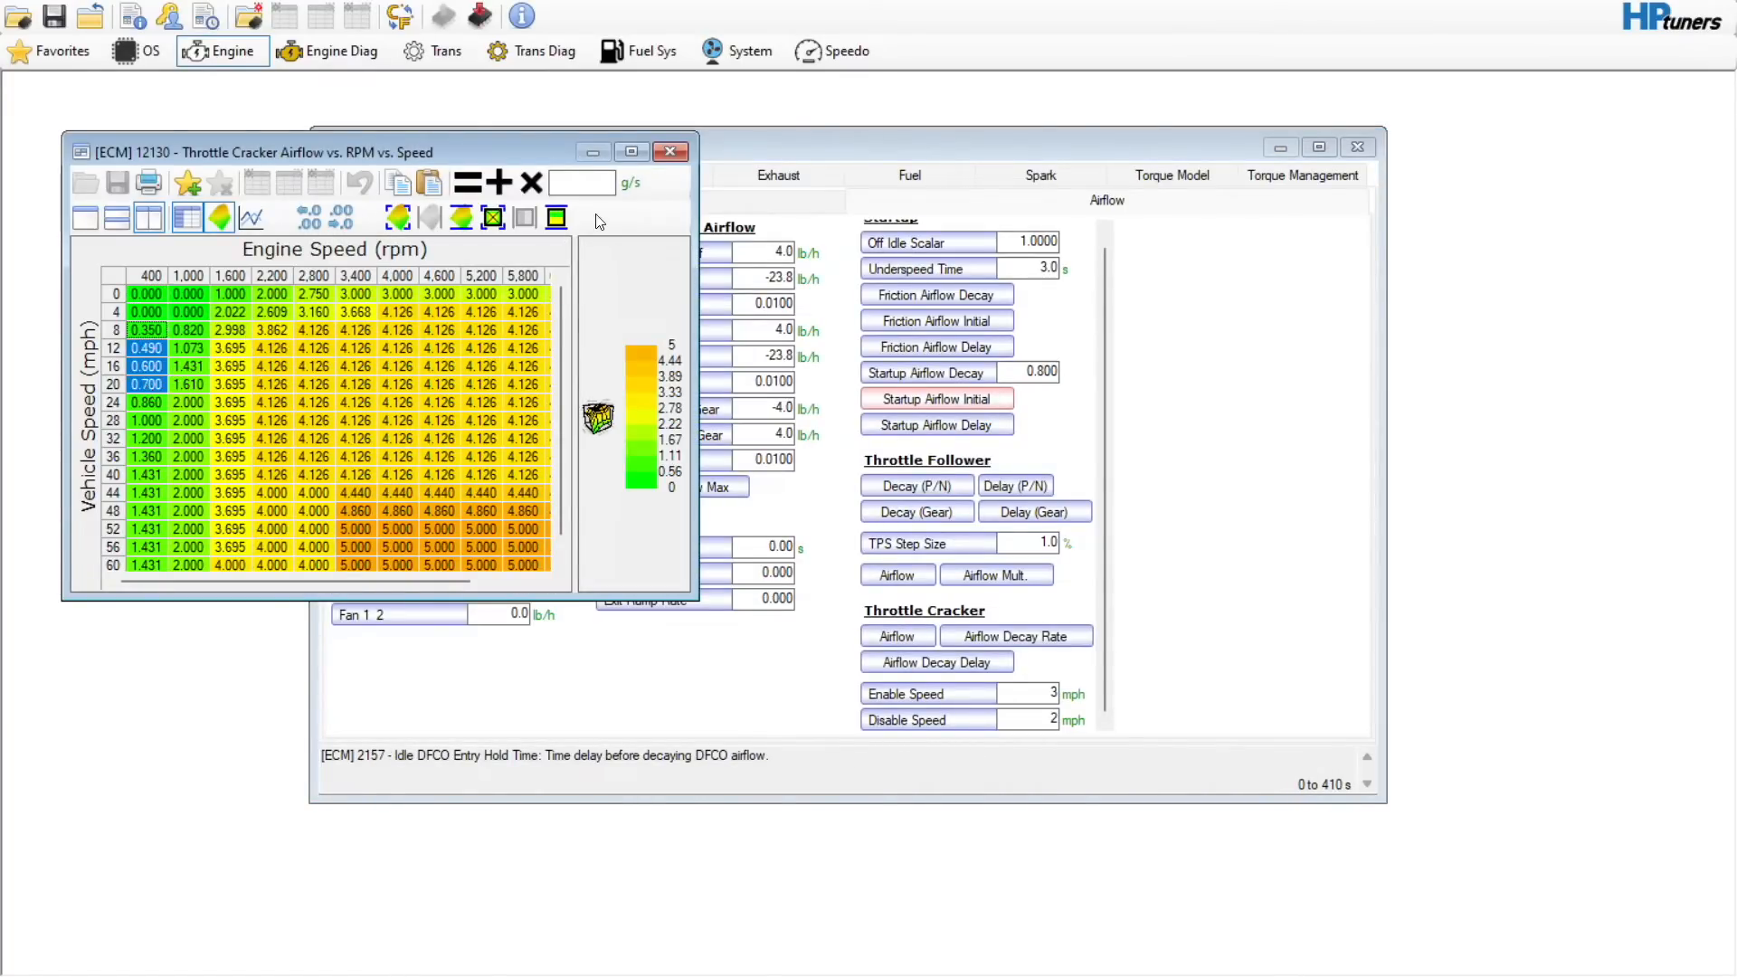
text(0)
click(468, 181)
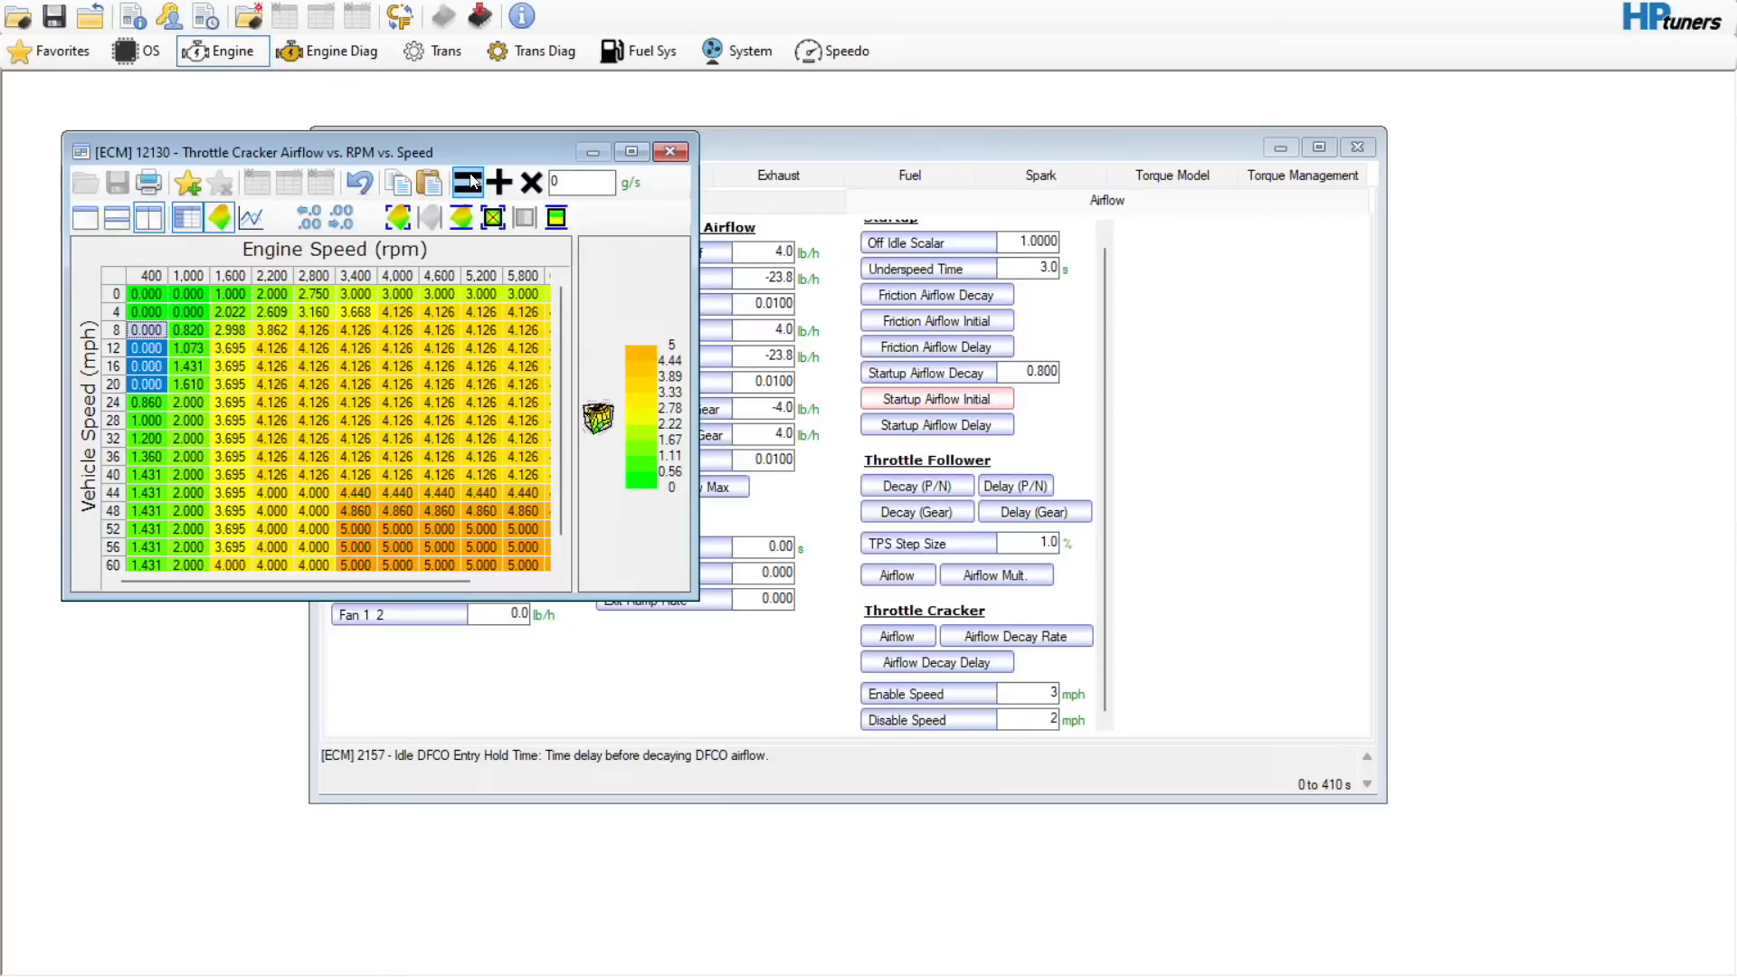
drag(189, 330, 188, 365)
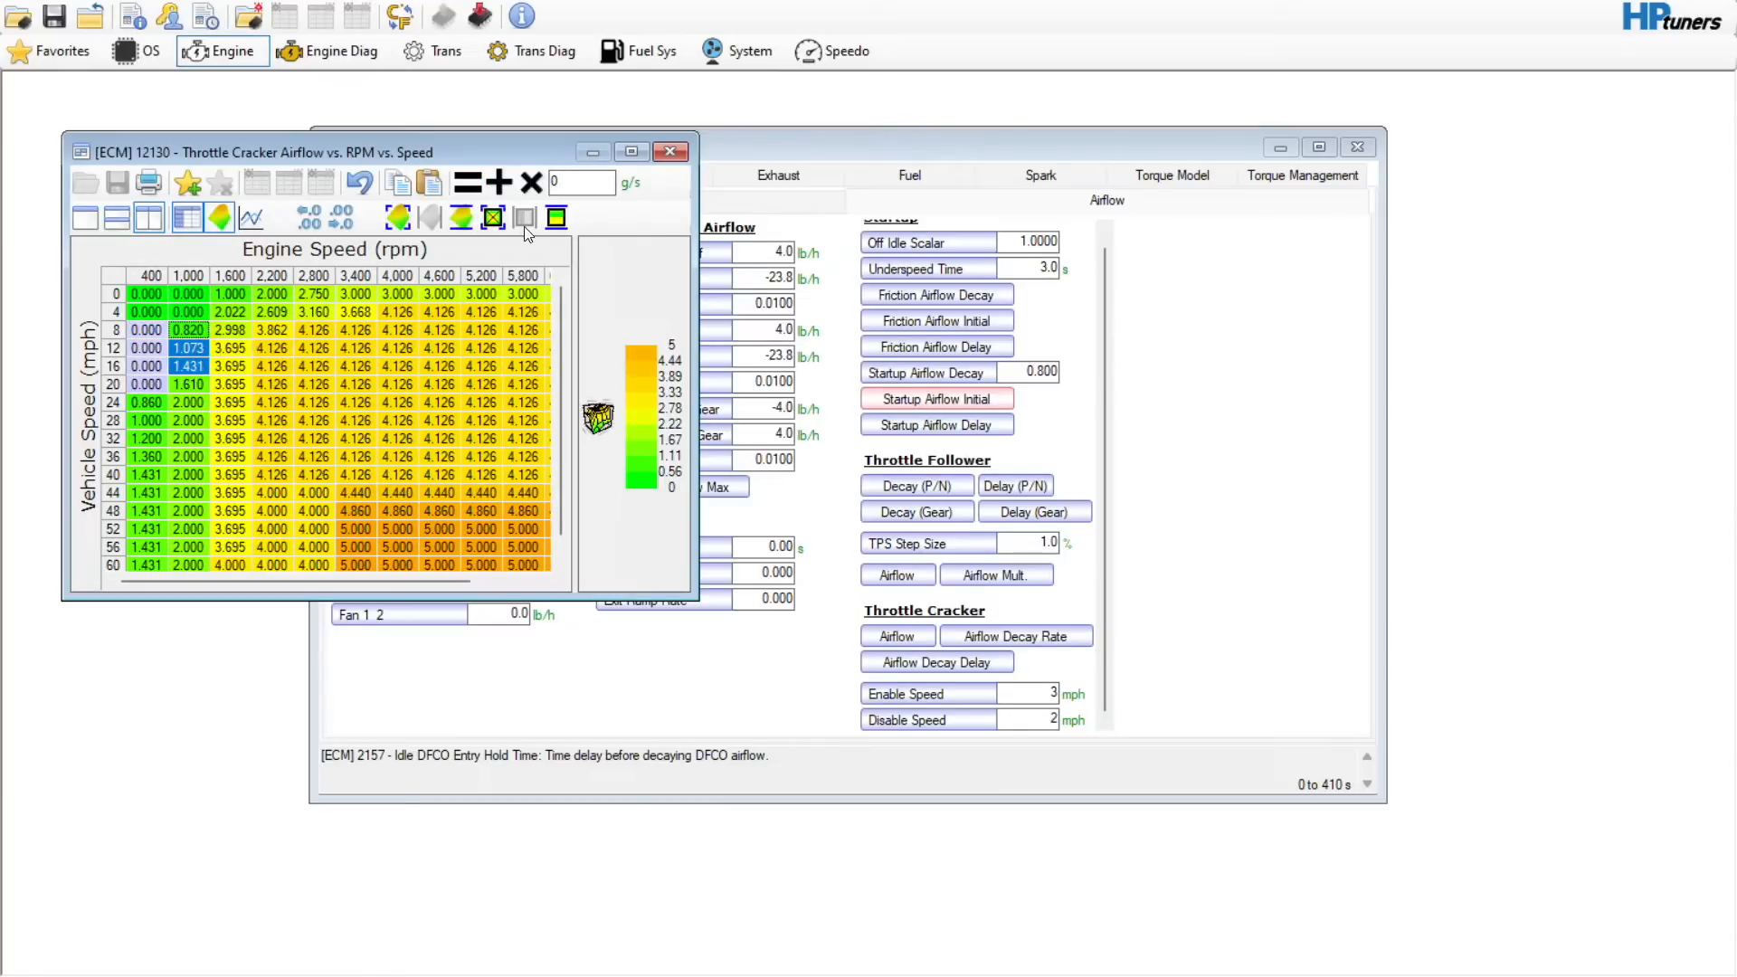
click(475, 185)
- Set throttle cracker airflow to 0 g/s at 1,600 rpm from 0 to 12 mph and at 2,200 rpm from 0 to 8 mph
drag(229, 293, 234, 333)
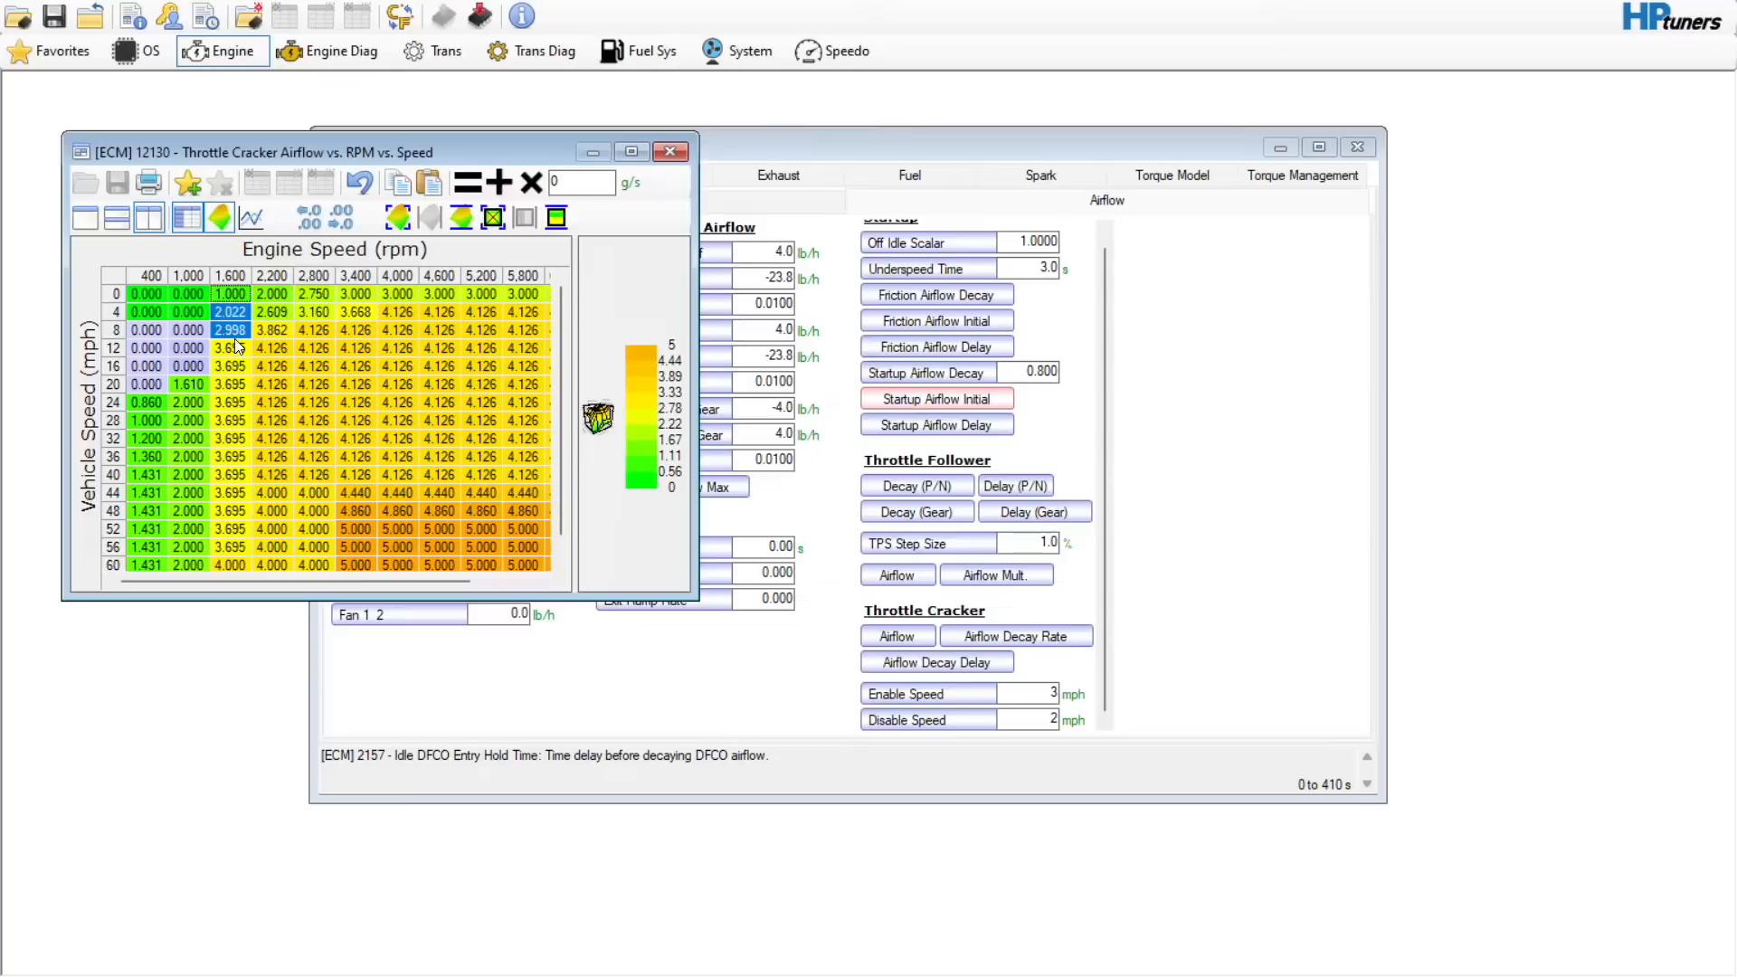
drag(237, 347, 273, 333)
click(468, 183)
click(272, 294)
click(467, 183)
- Enlarge the 3D surface graph of the throttle cracker airflow table to inspect its shape, and close the table
click(361, 333)
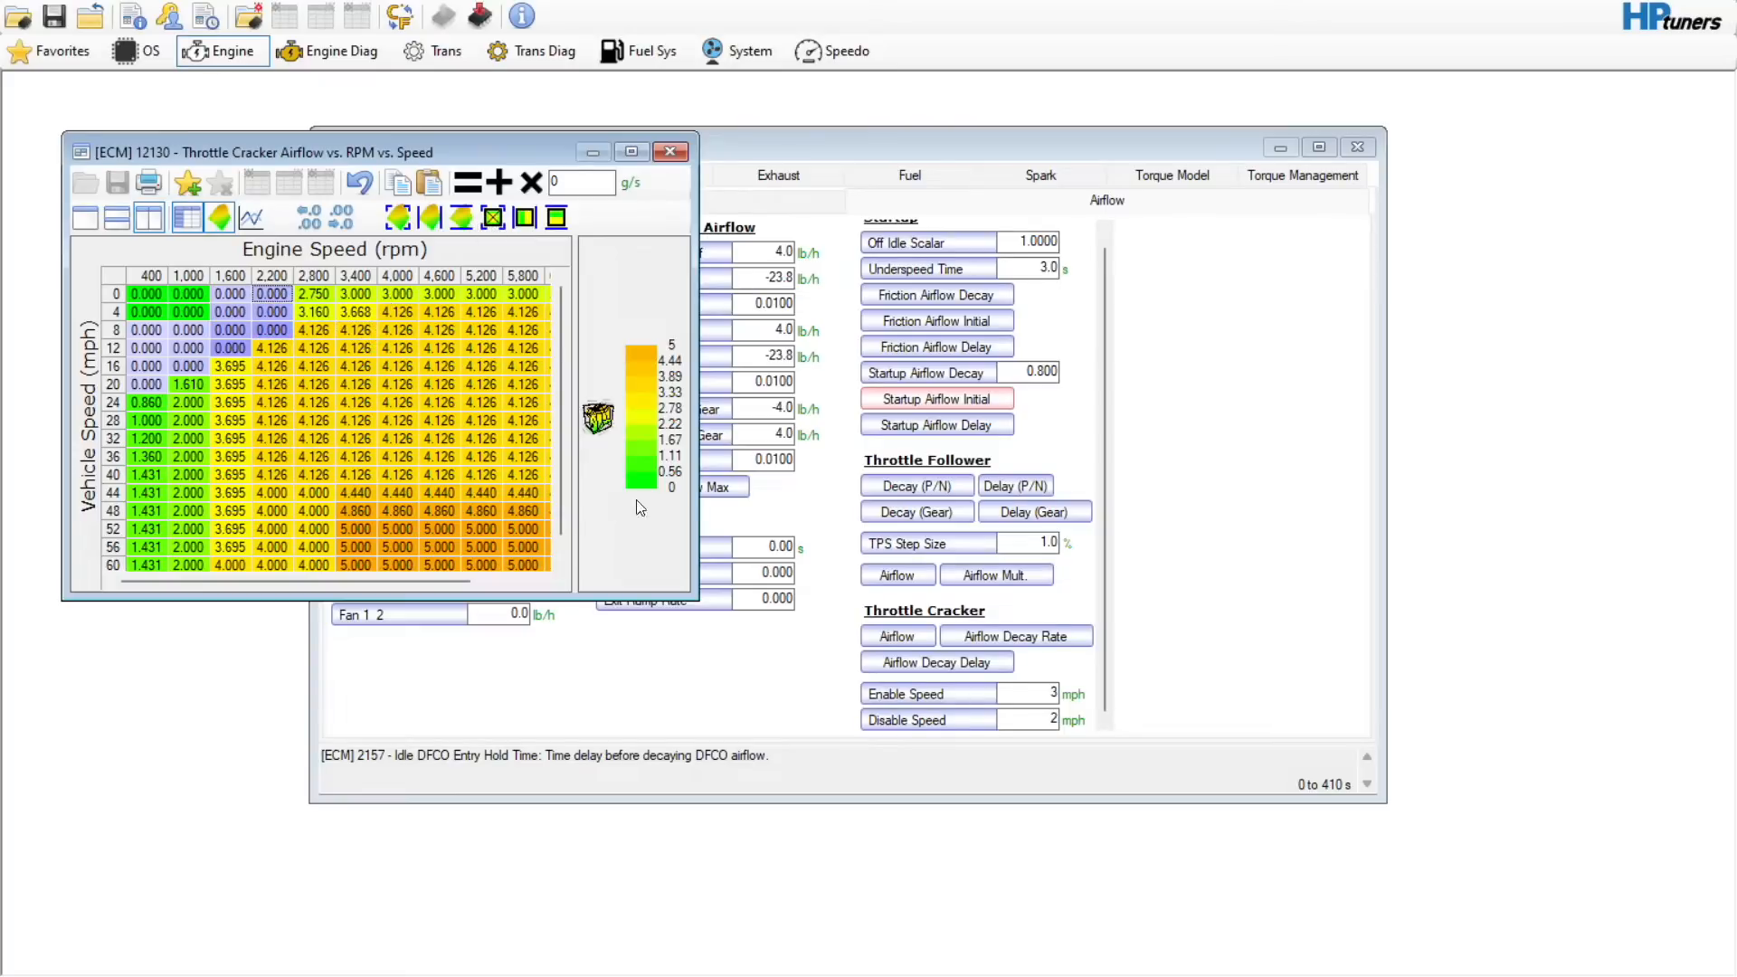
drag(575, 492, 536, 470)
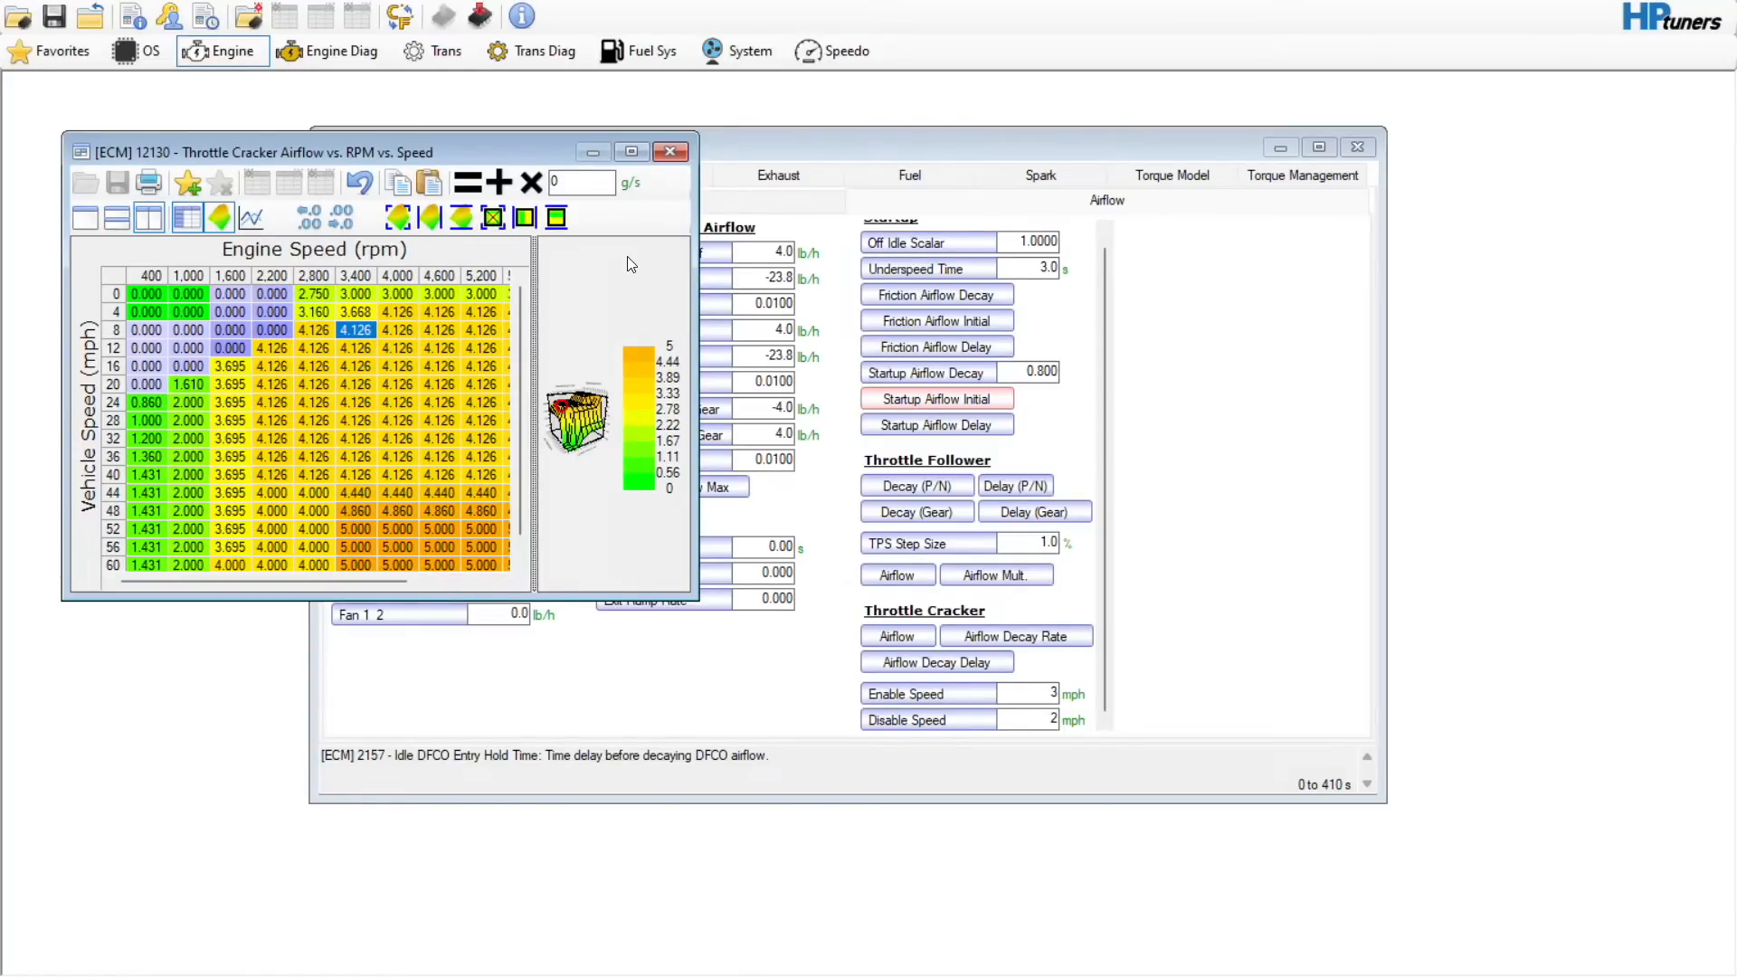
click(670, 151)
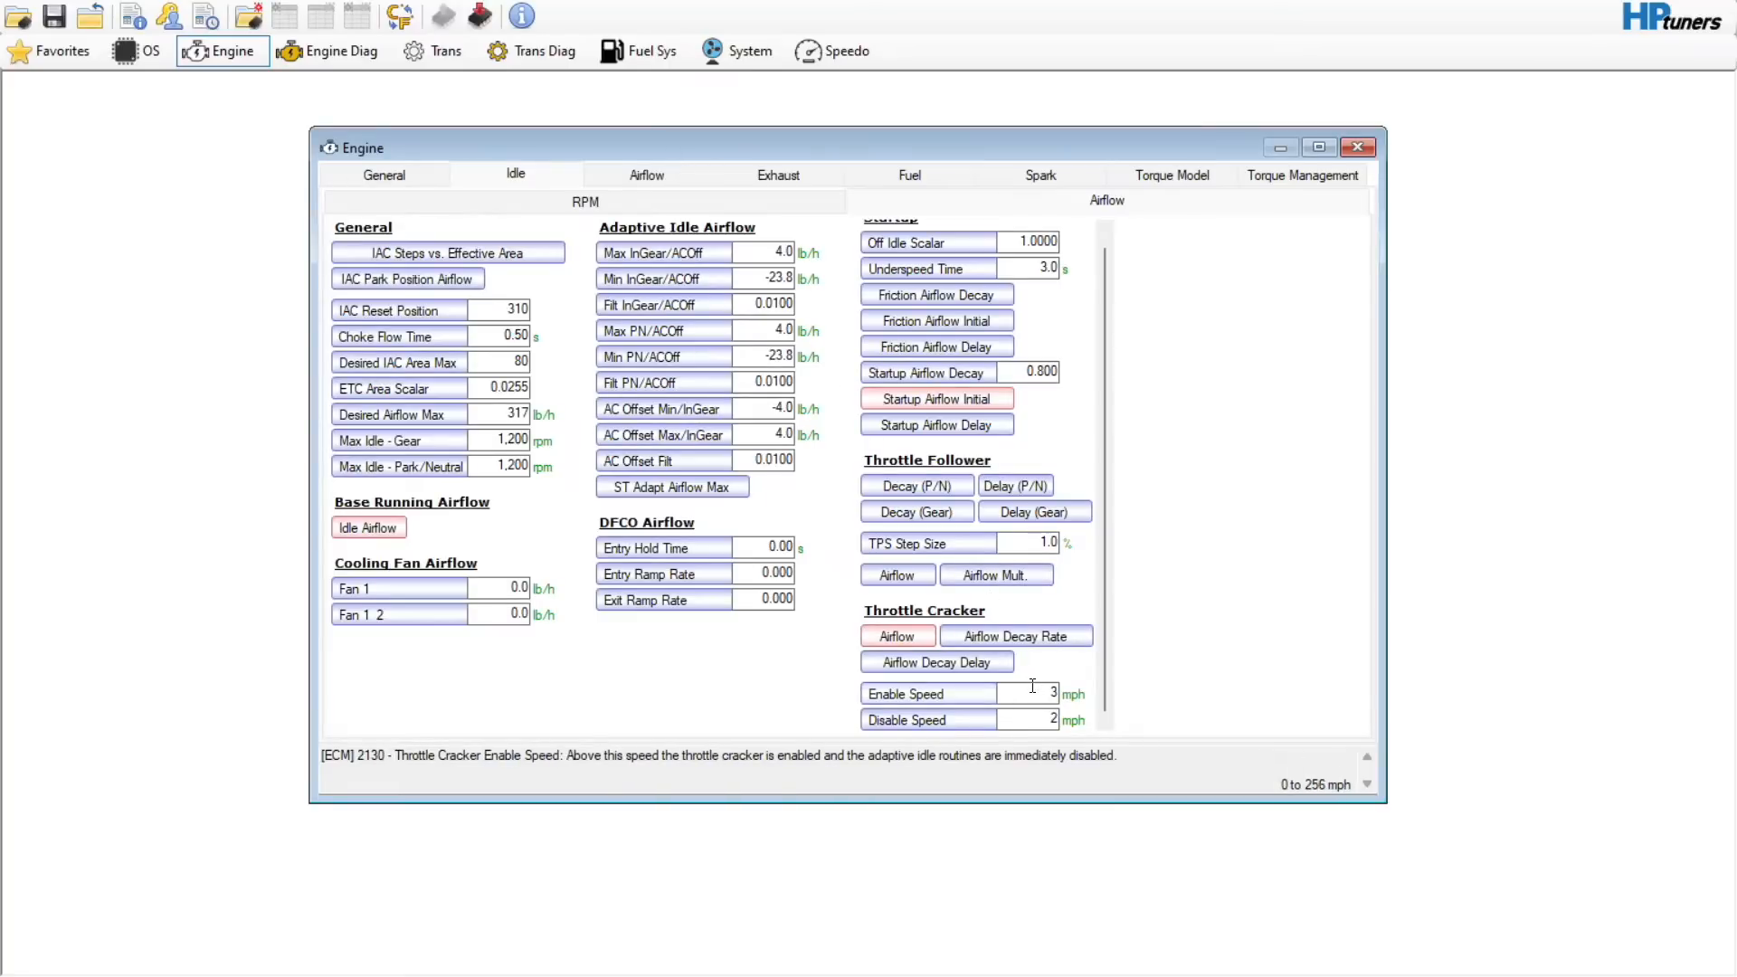
- Try a throttle cracker enable speed of 256 mph, overriding the range limit, and set it back to 3 mph
click(1032, 689)
text(256)
key(Return)
click(690, 554)
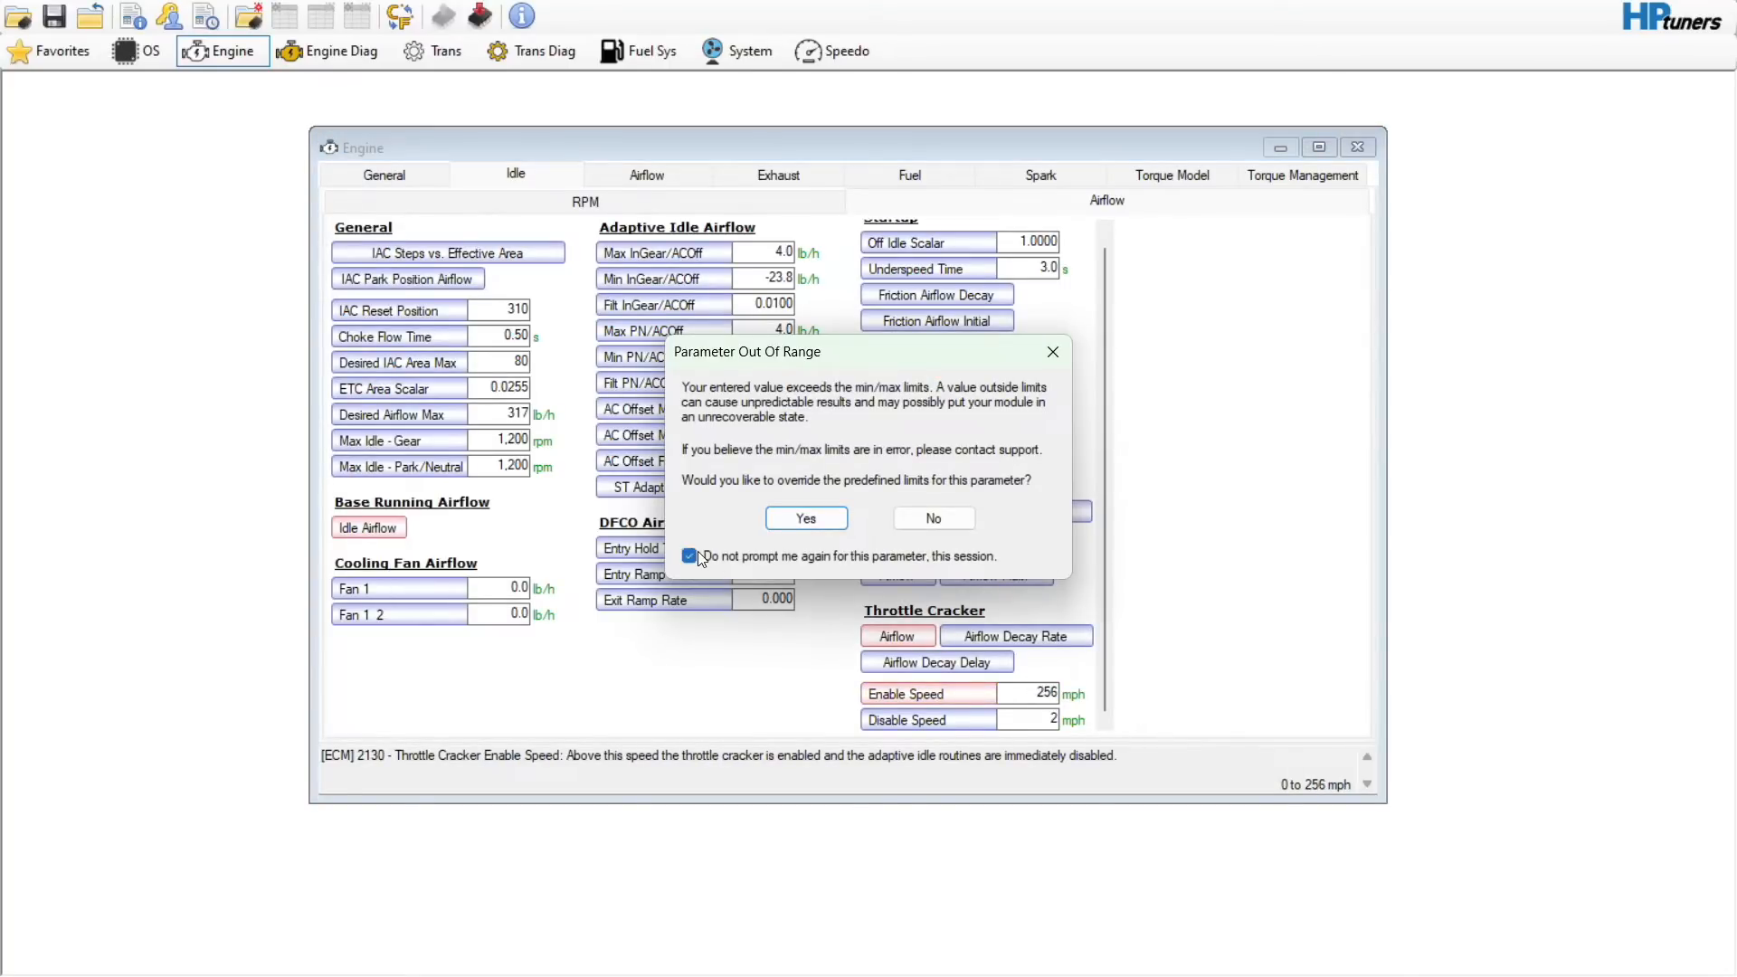
click(804, 519)
click(1032, 702)
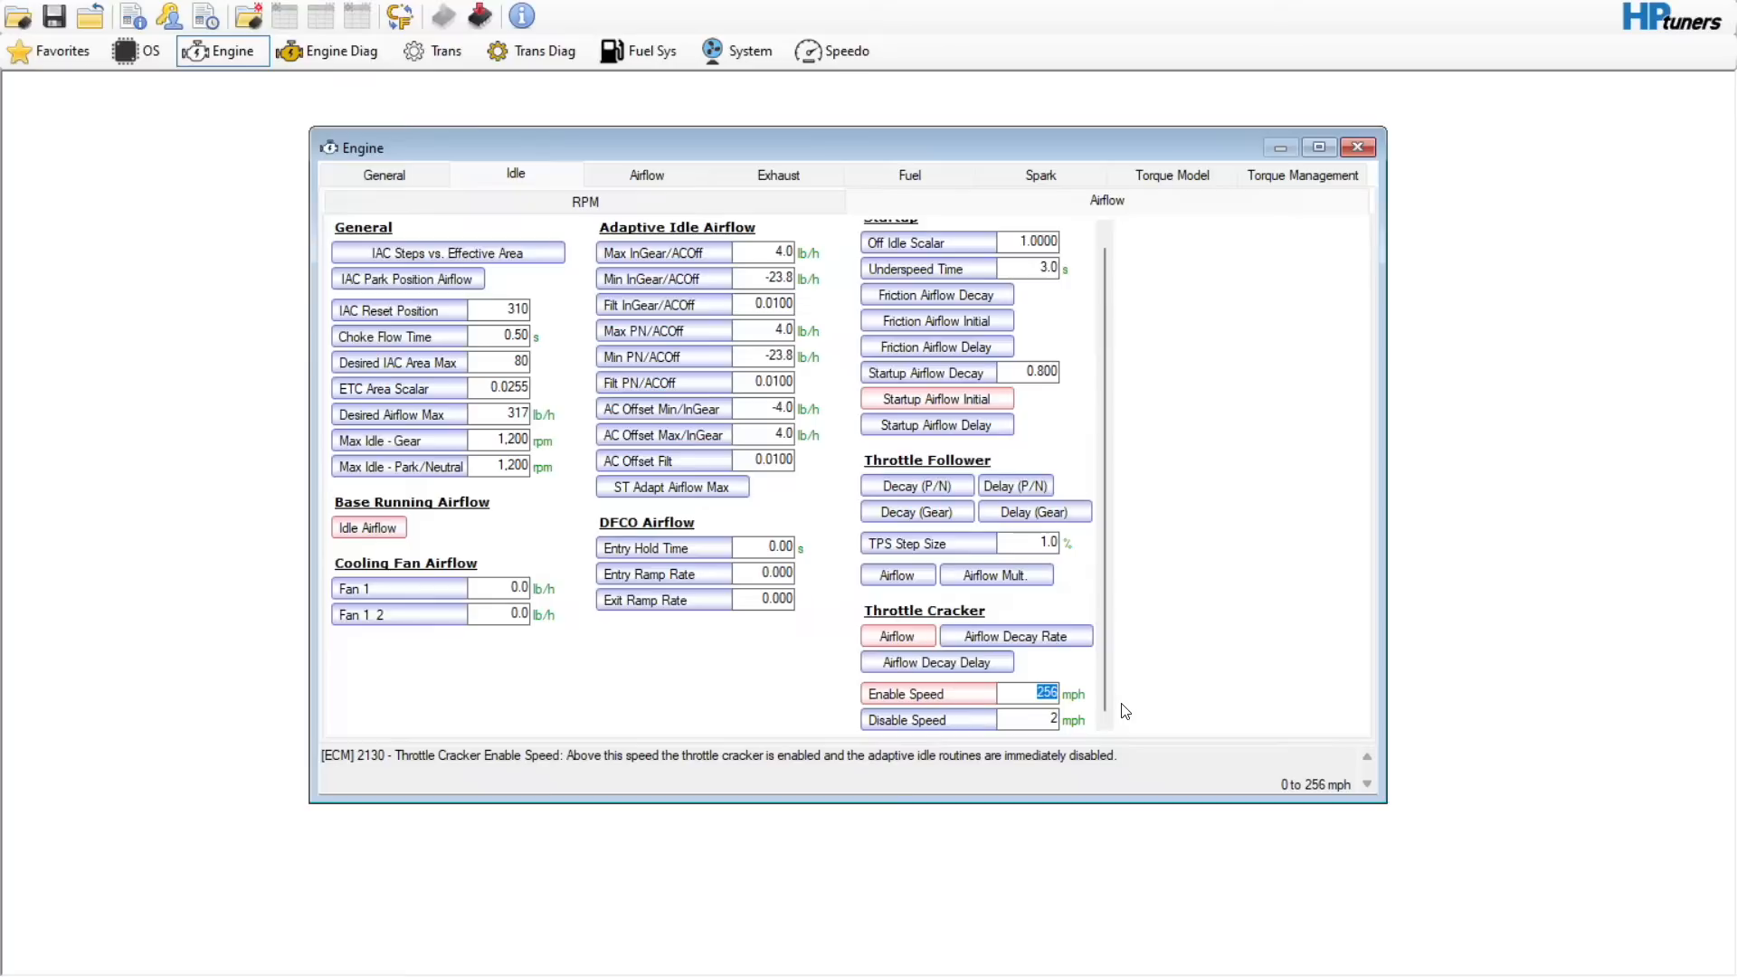
text(3)
key(Return)
- Set the throttle cracker enable speed to 10 mph and the disable speed to 9 mph
click(1016, 702)
text(9)
key(Tab)
text(10)
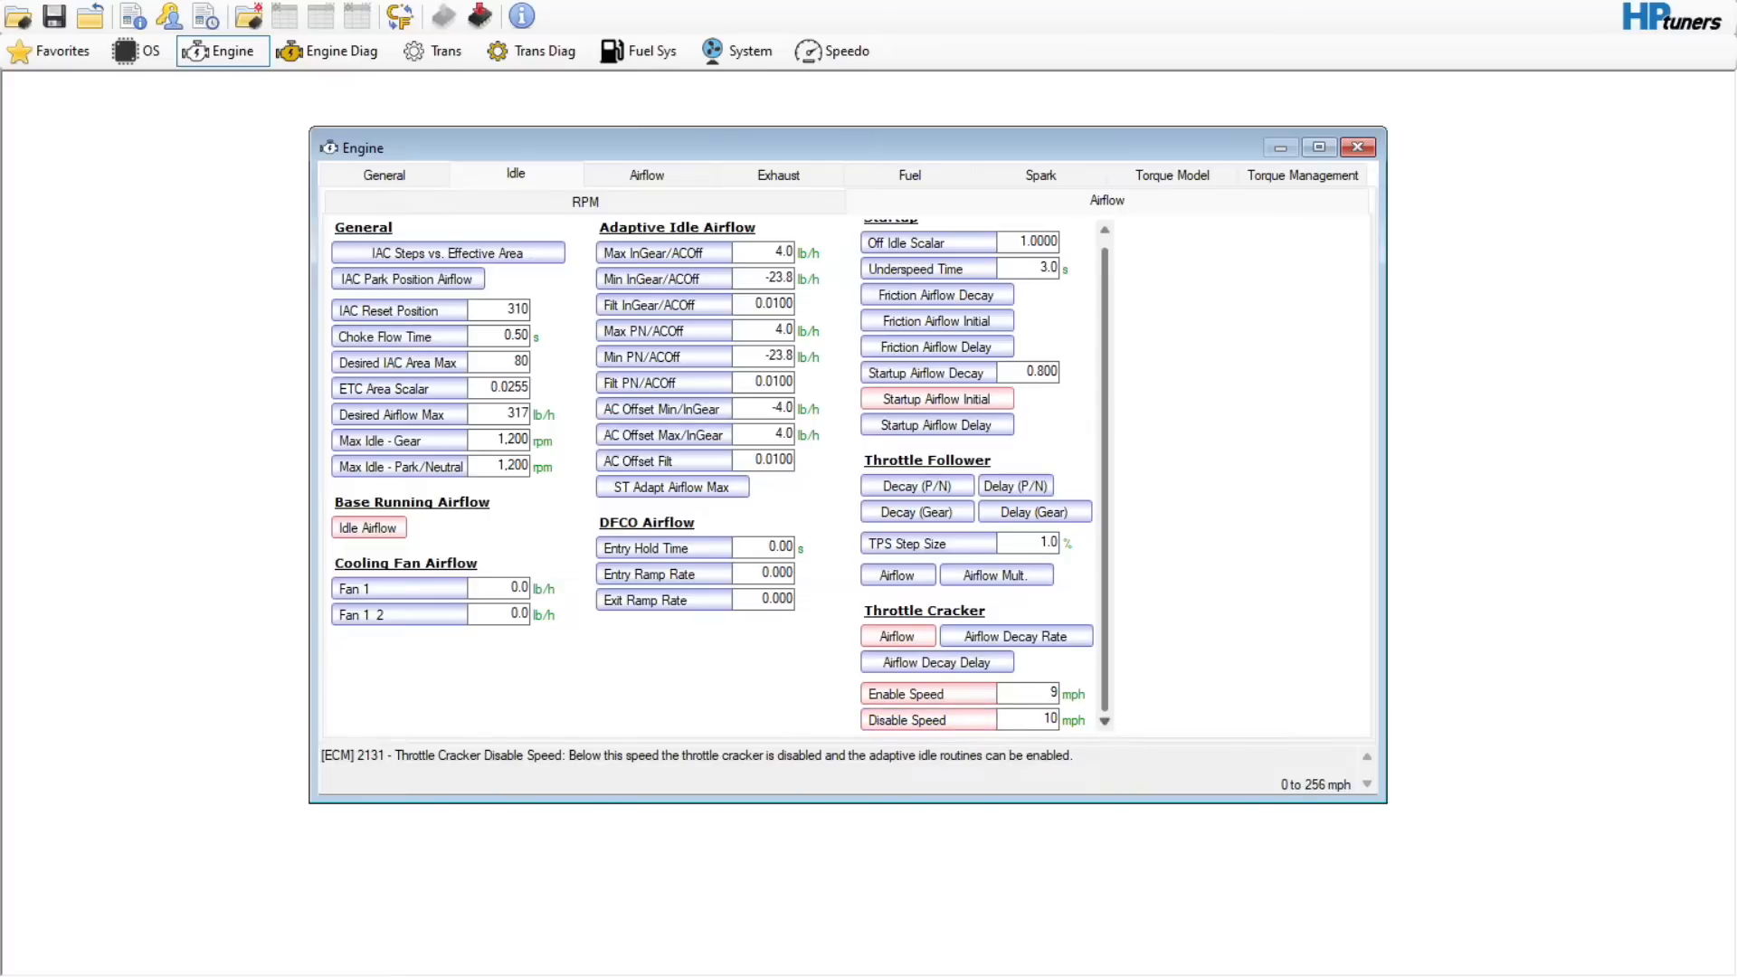
click(1054, 693)
text(10)
key(Tab)
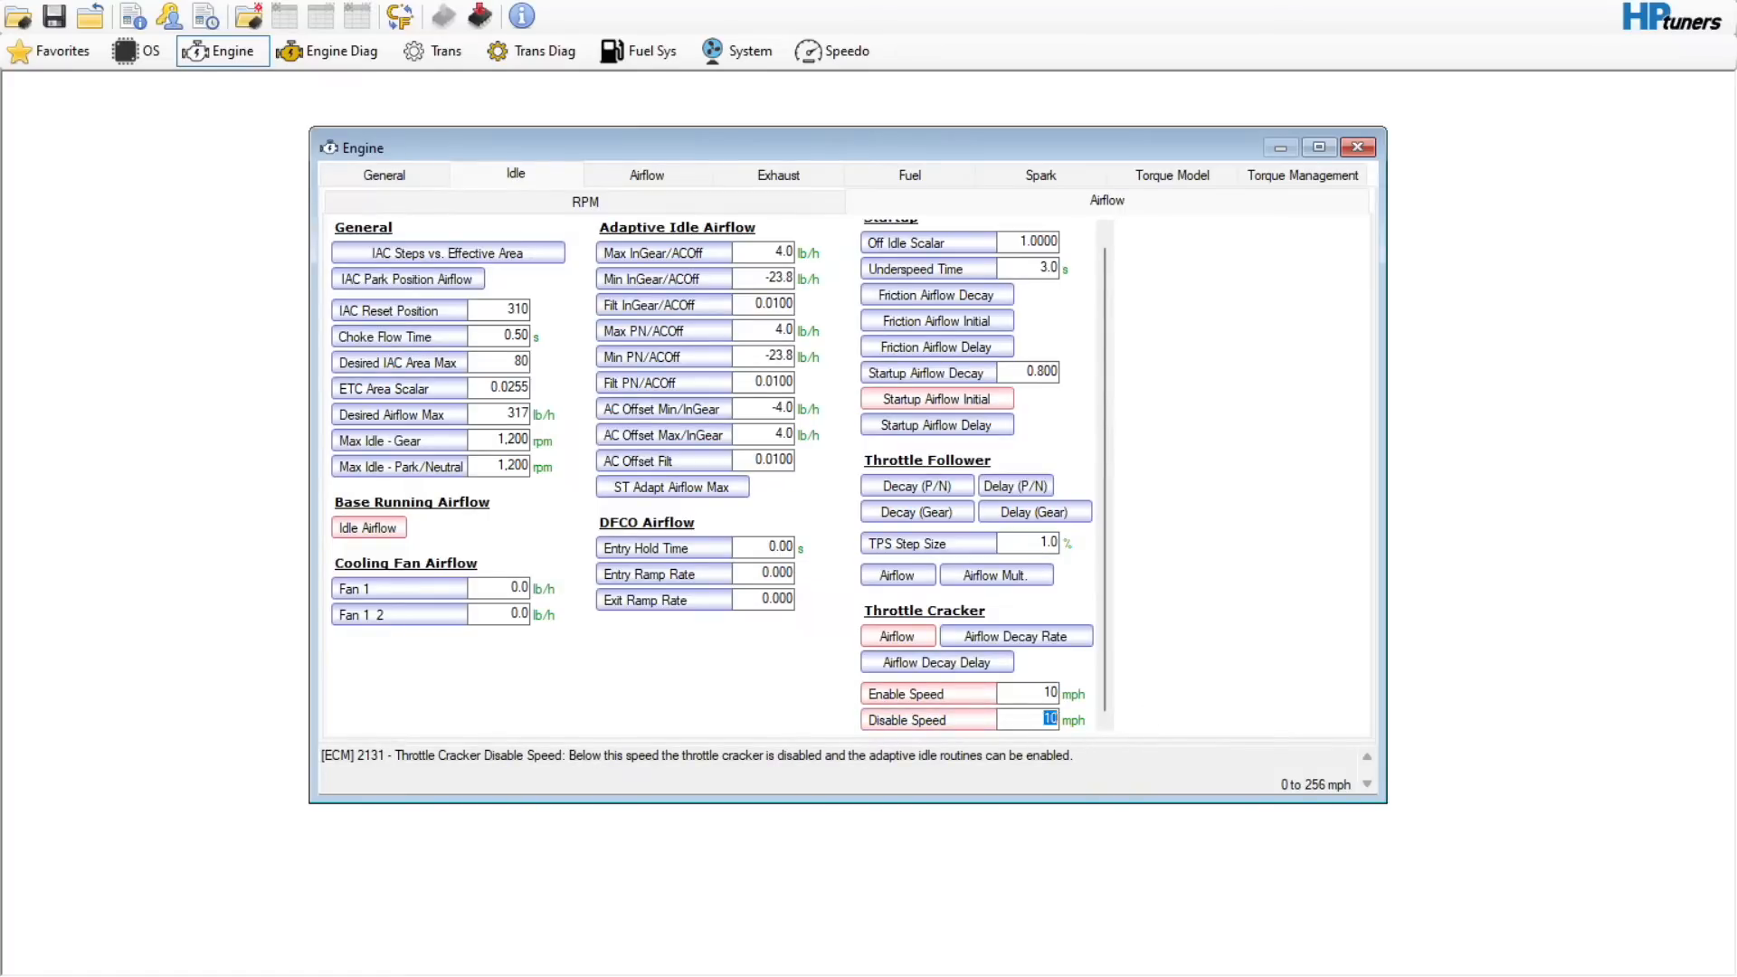
text(9)
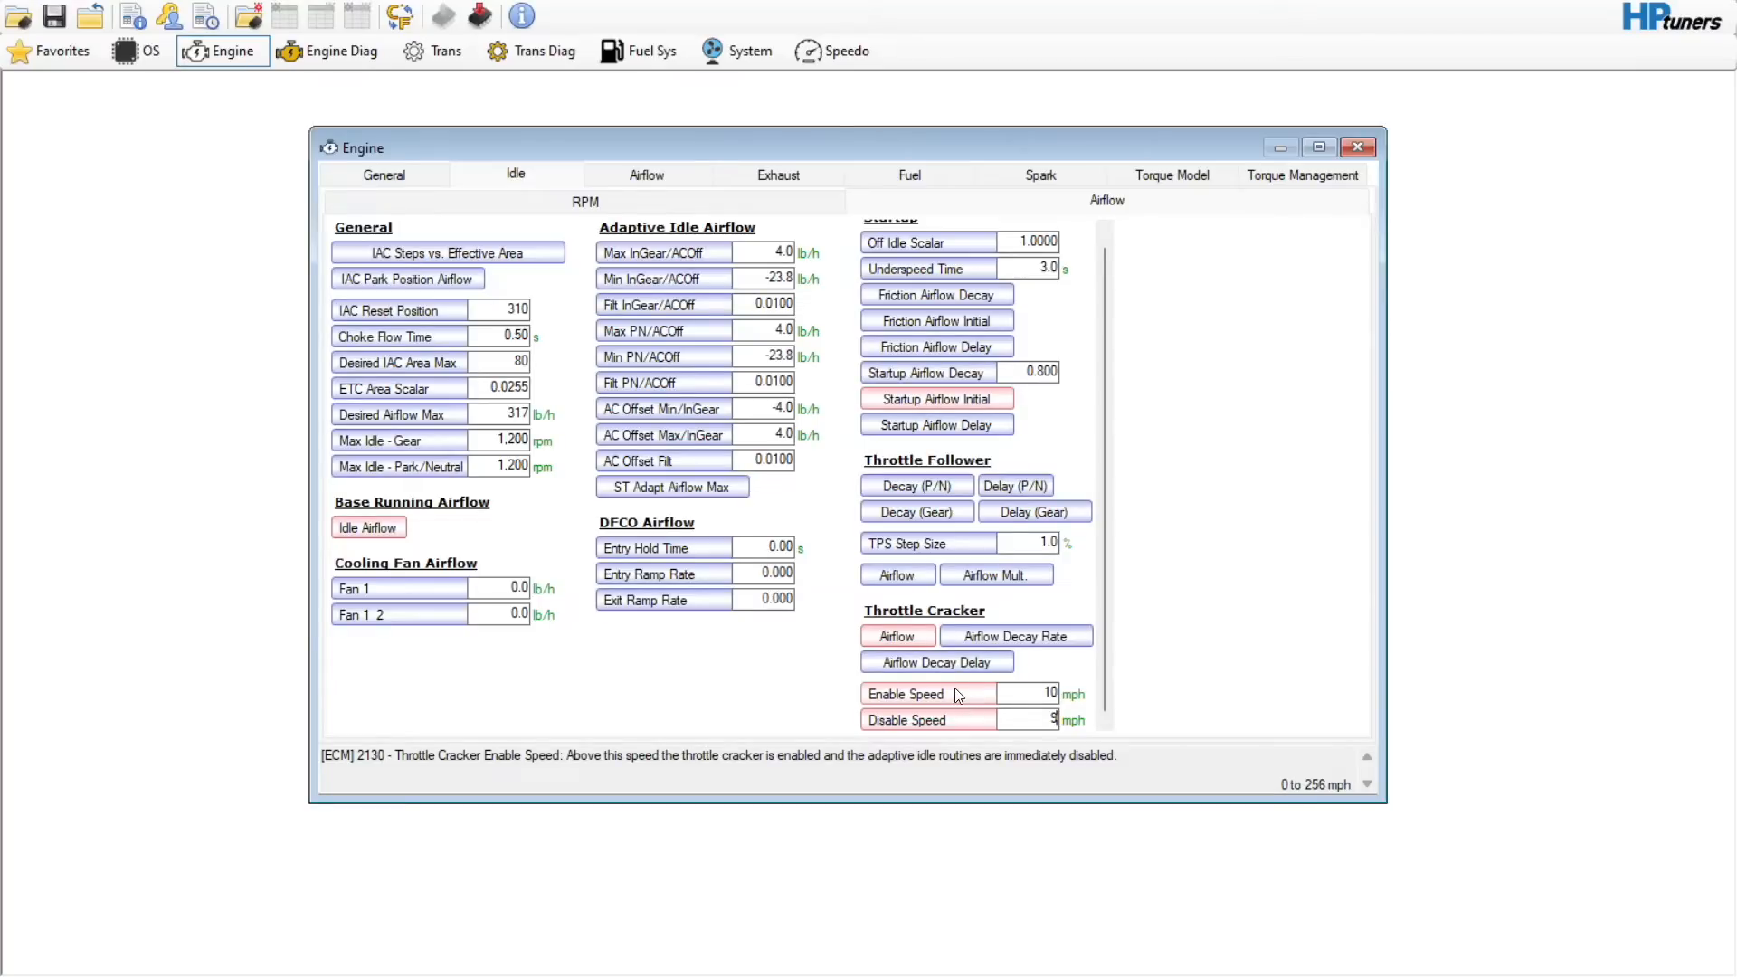
- Look over the main Primary VE vs. RPM vs. MAP table in the engine airflow settings and close it
click(647, 174)
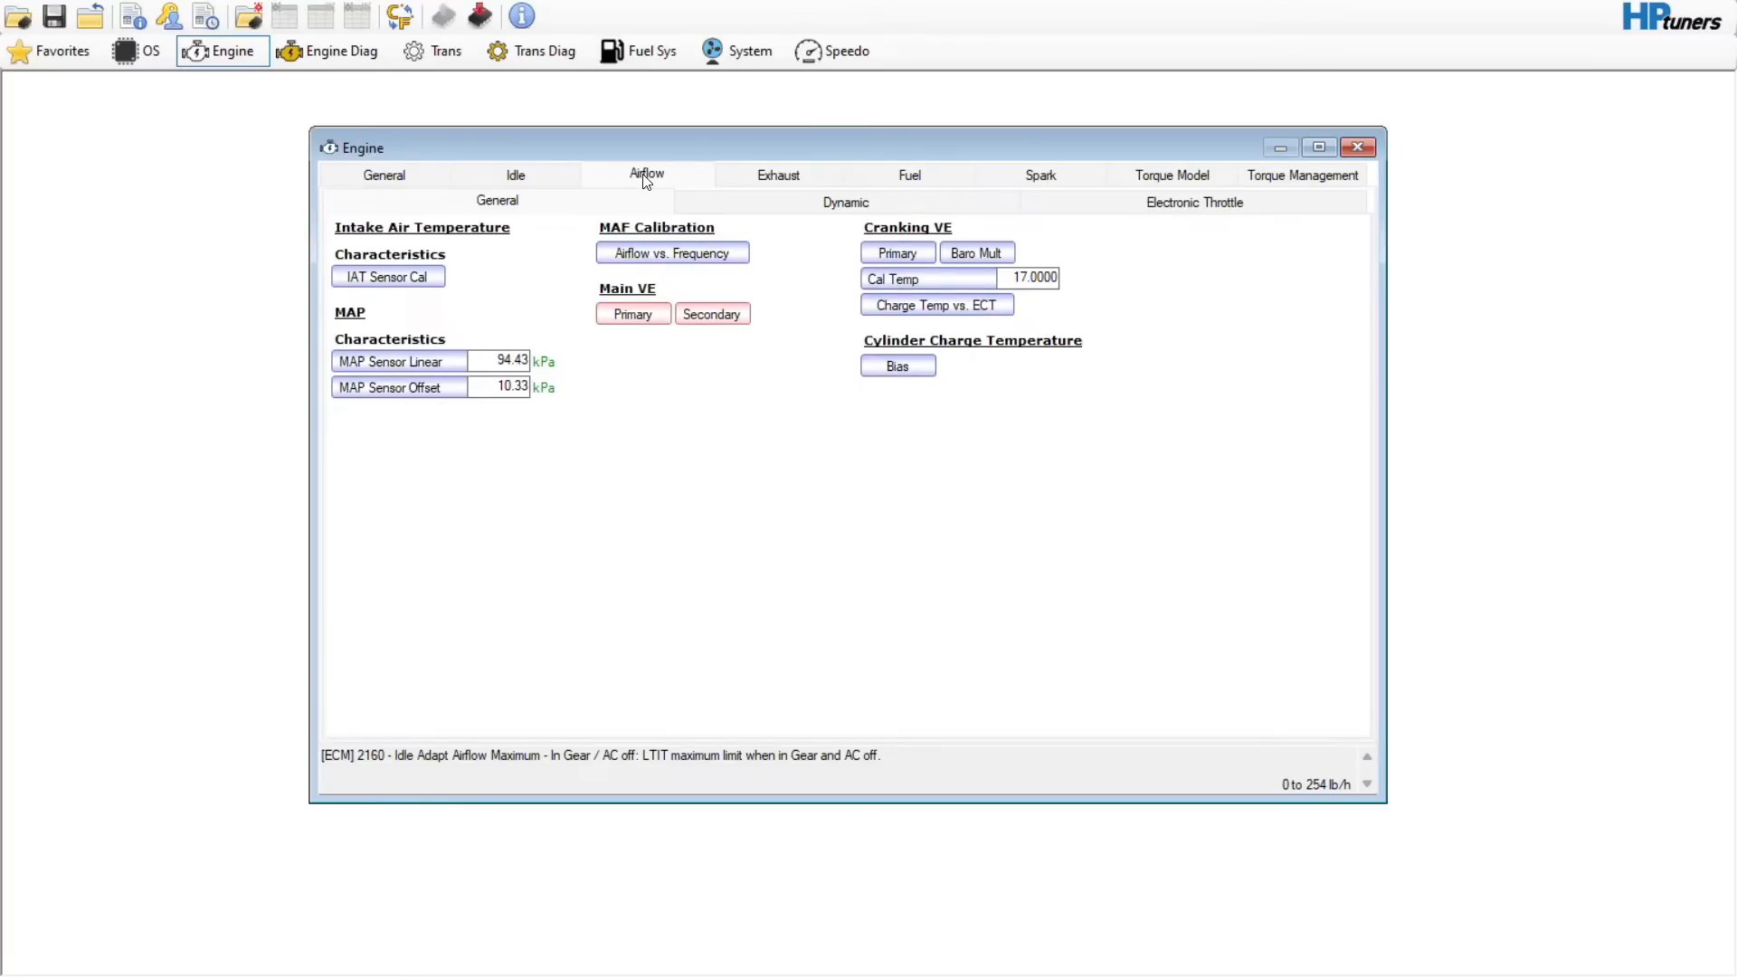
click(635, 313)
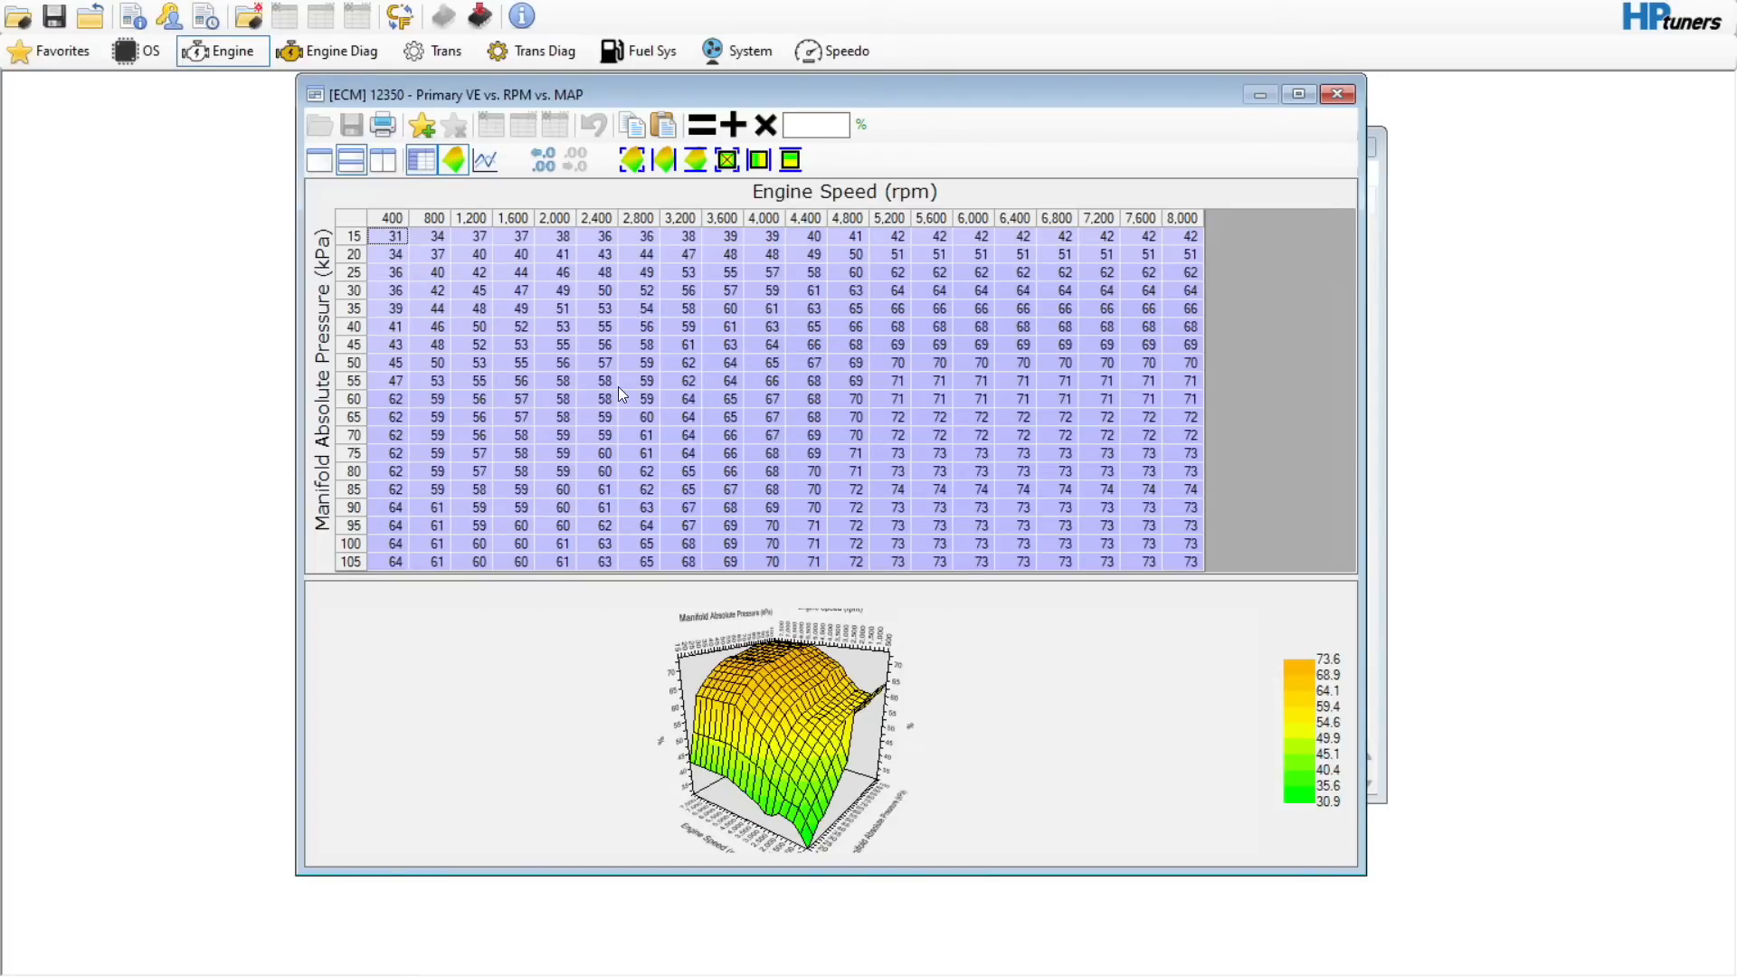
click(1336, 94)
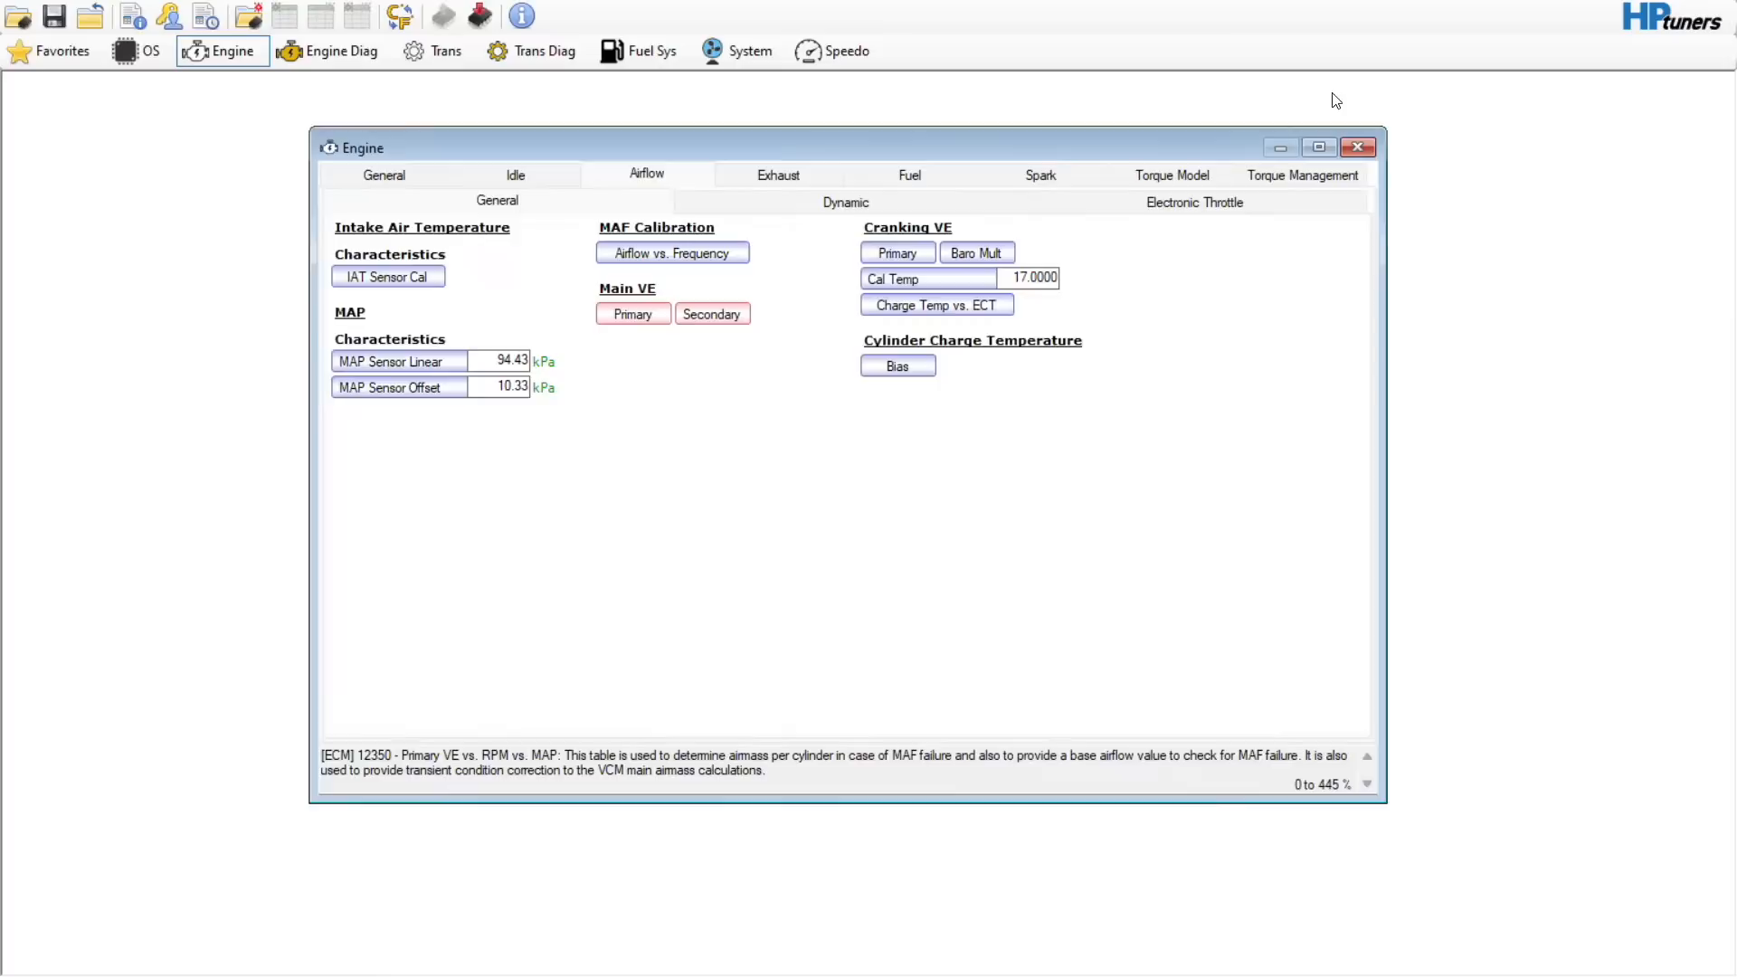
- In the MAF airflow vs. frequency table, multiply the cells from 8,000 to 12,000 Hz by 1.05
click(648, 263)
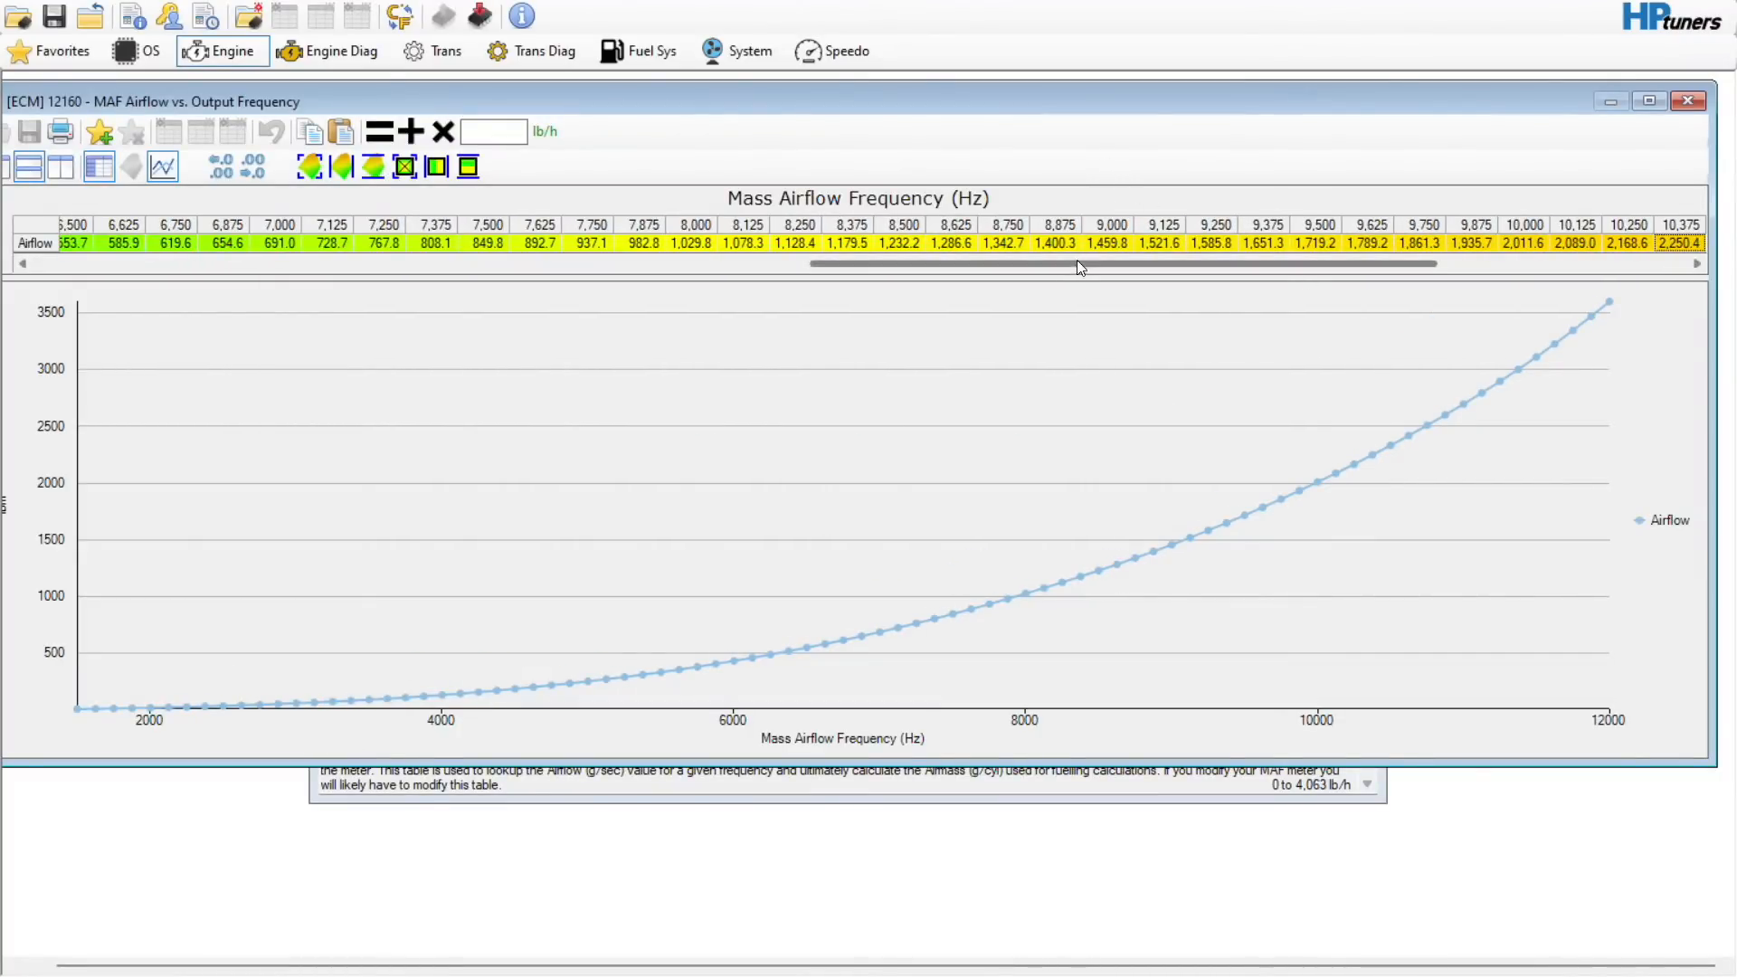
drag(1072, 264, 1021, 272)
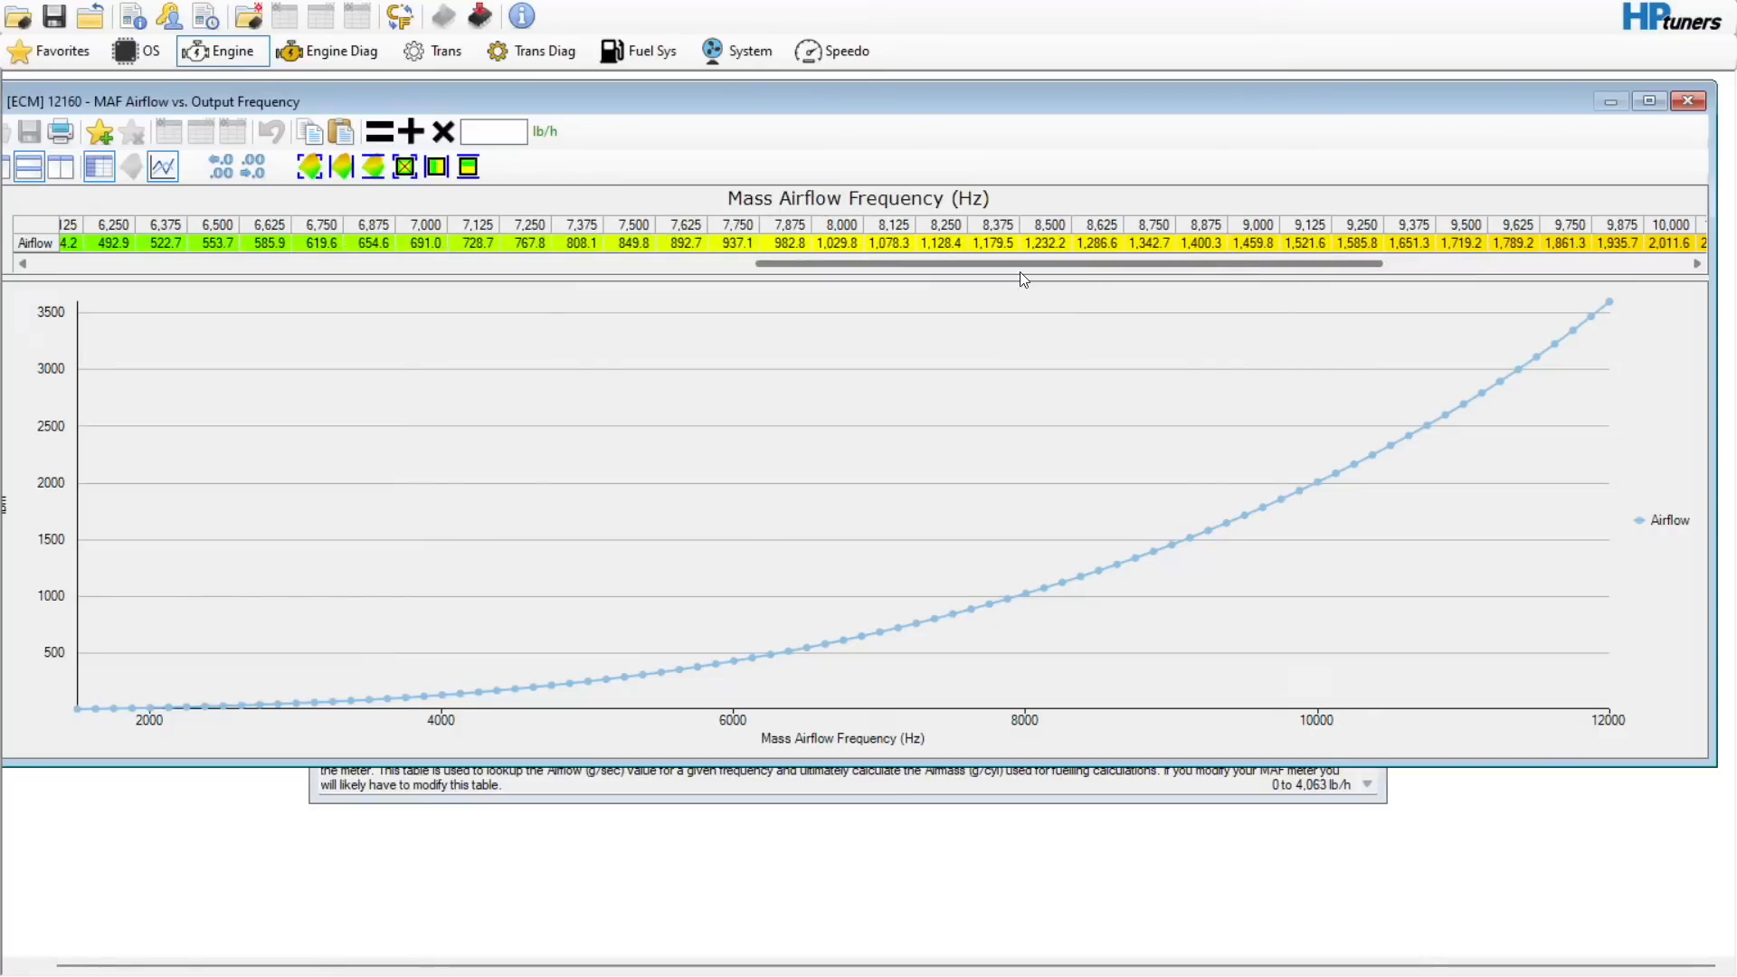
drag(837, 246, 1734, 398)
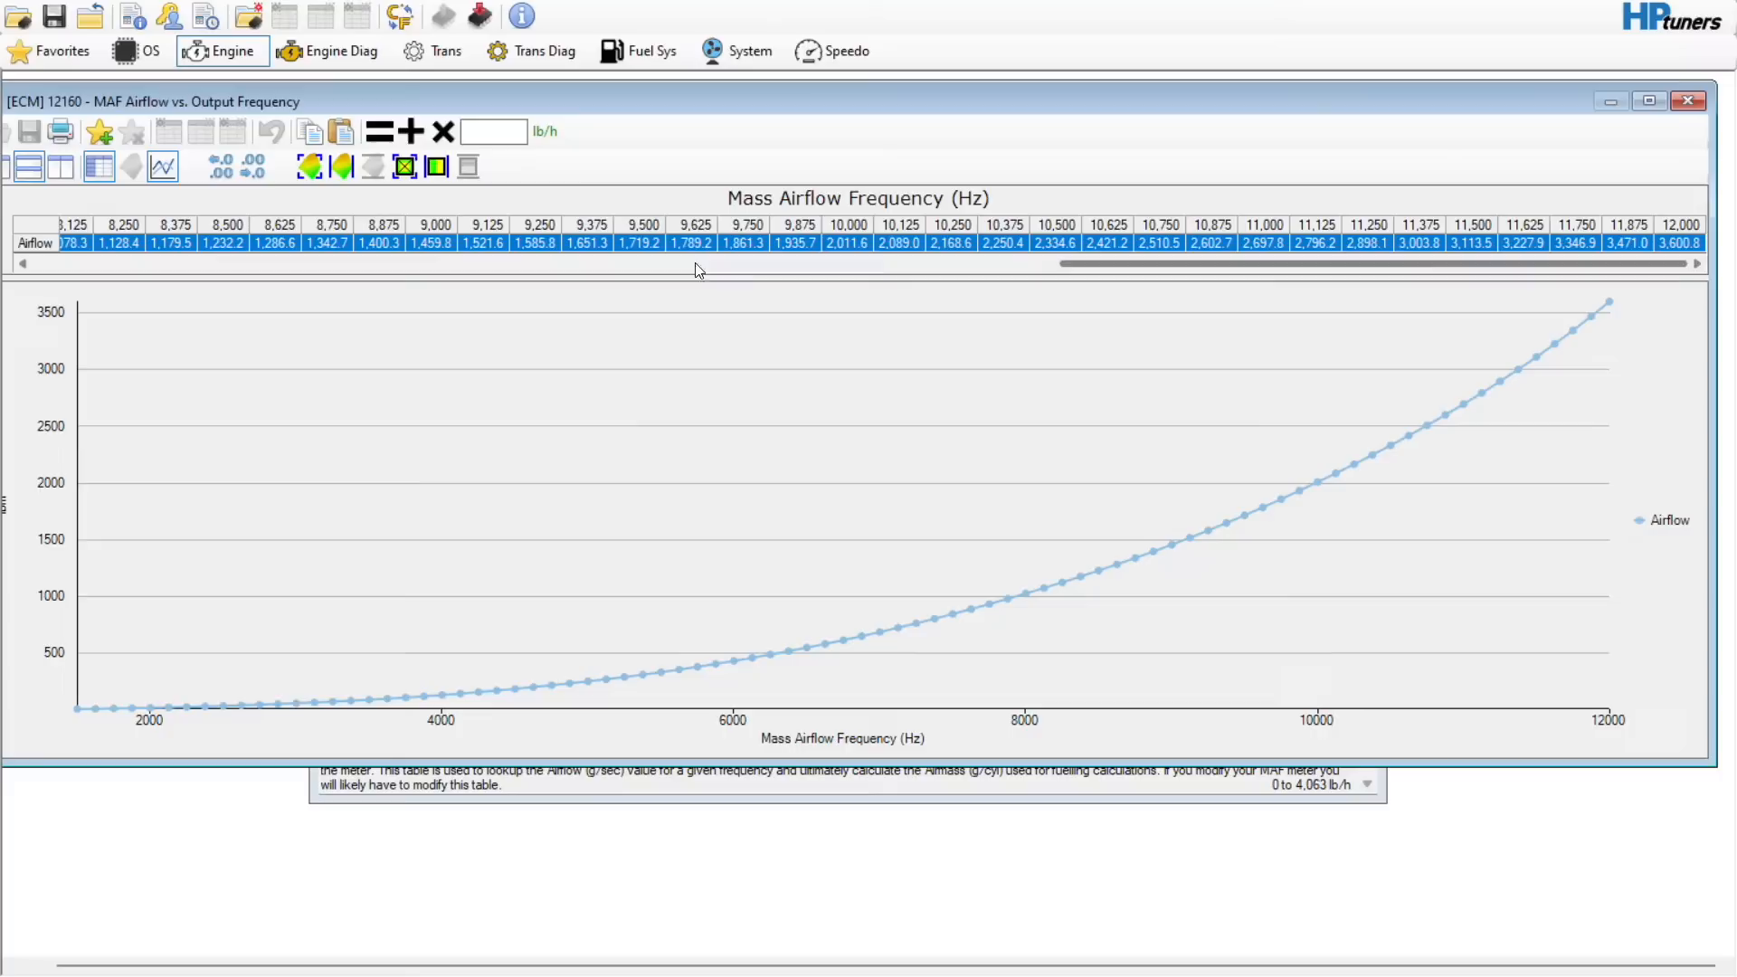
text(1.05)
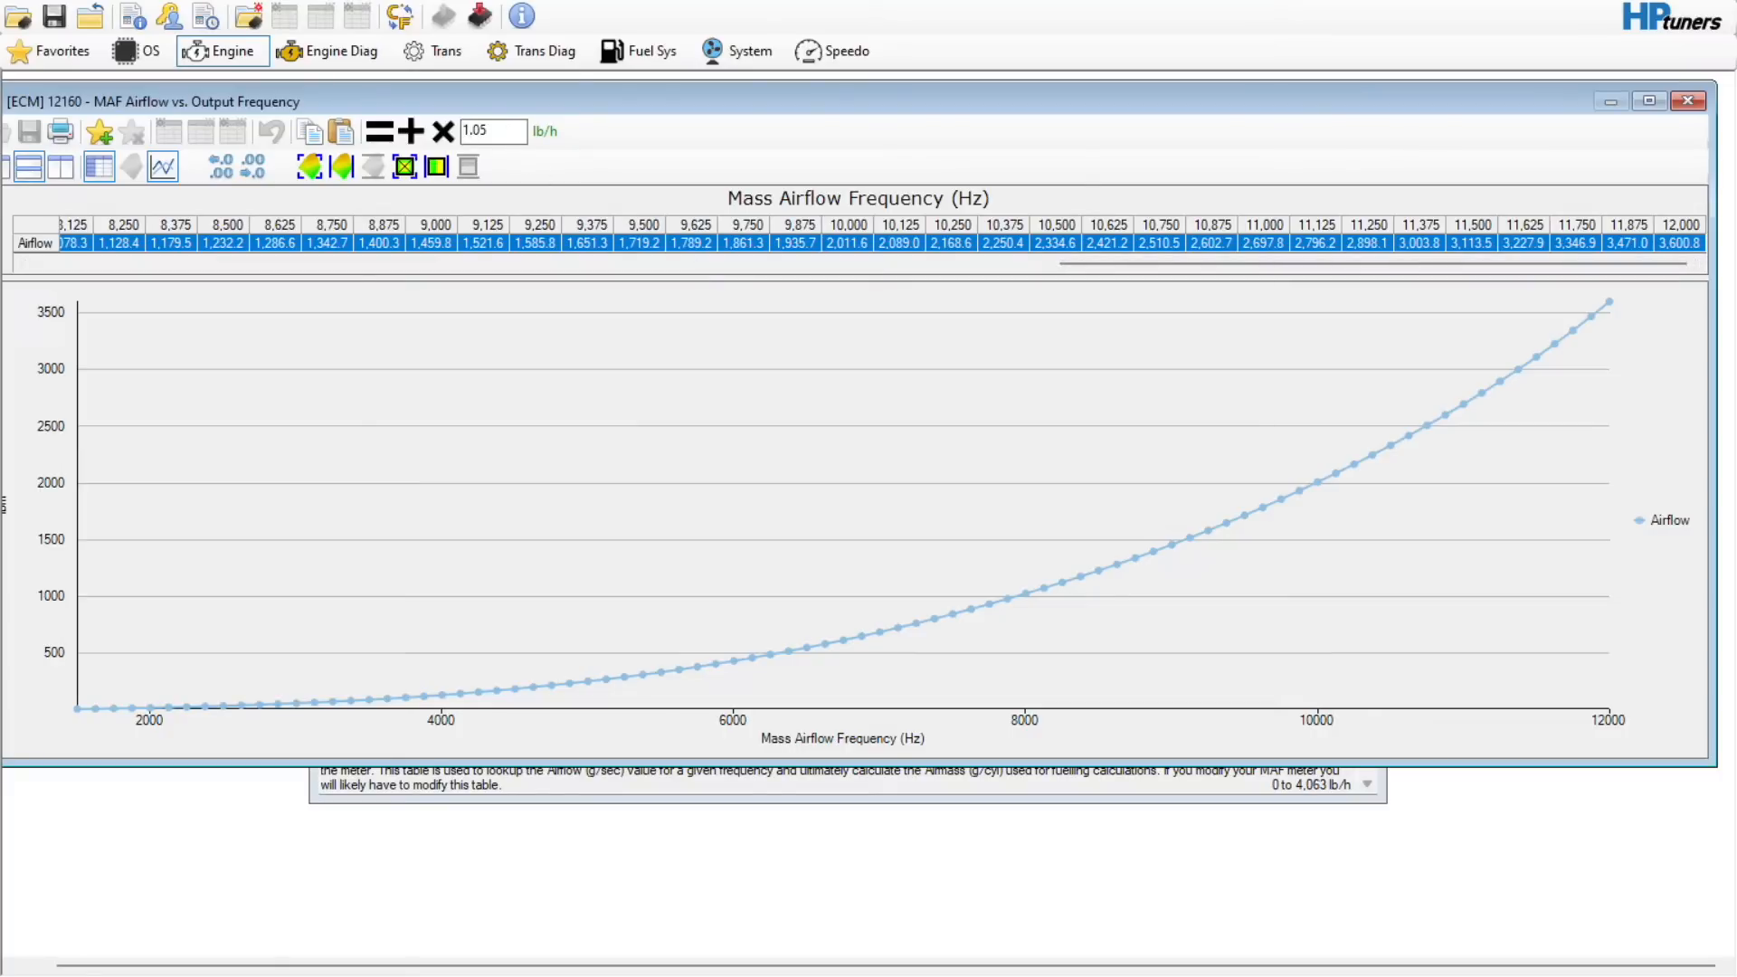
click(441, 132)
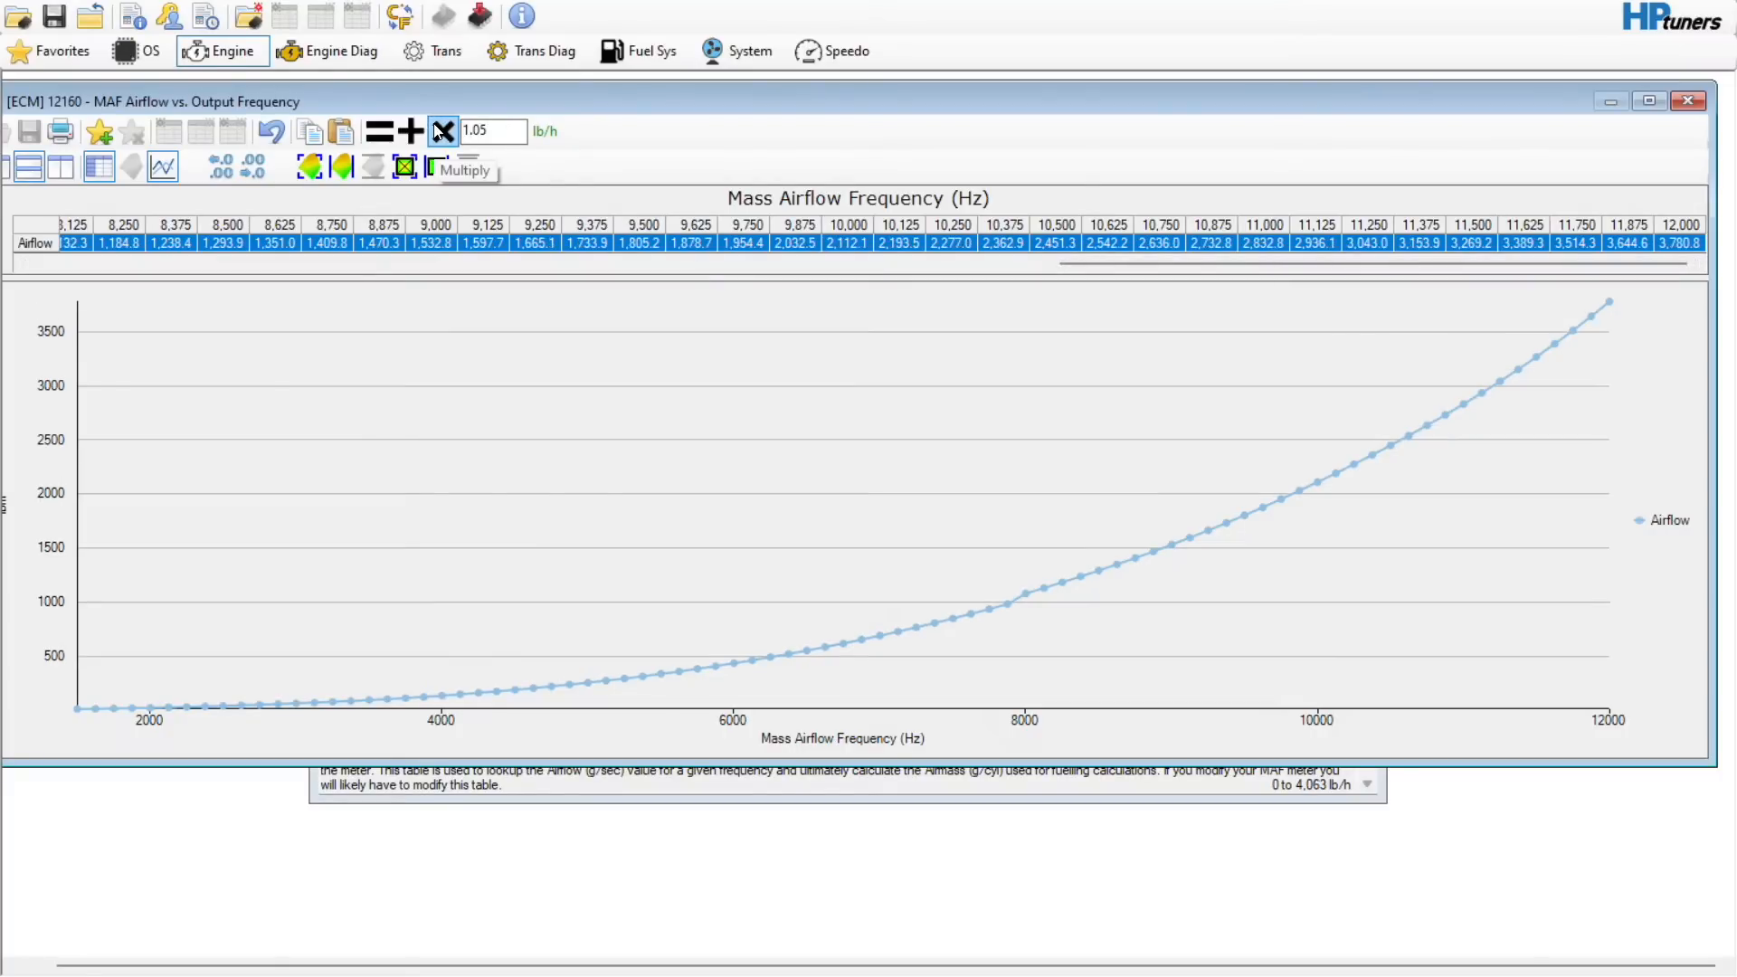
- Interpolate the MAF airflow values horizontally between 7,625 and 8,125 Hz to smooth the transition, and close the table
click(876, 242)
click(847, 265)
drag(490, 242, 715, 244)
click(438, 168)
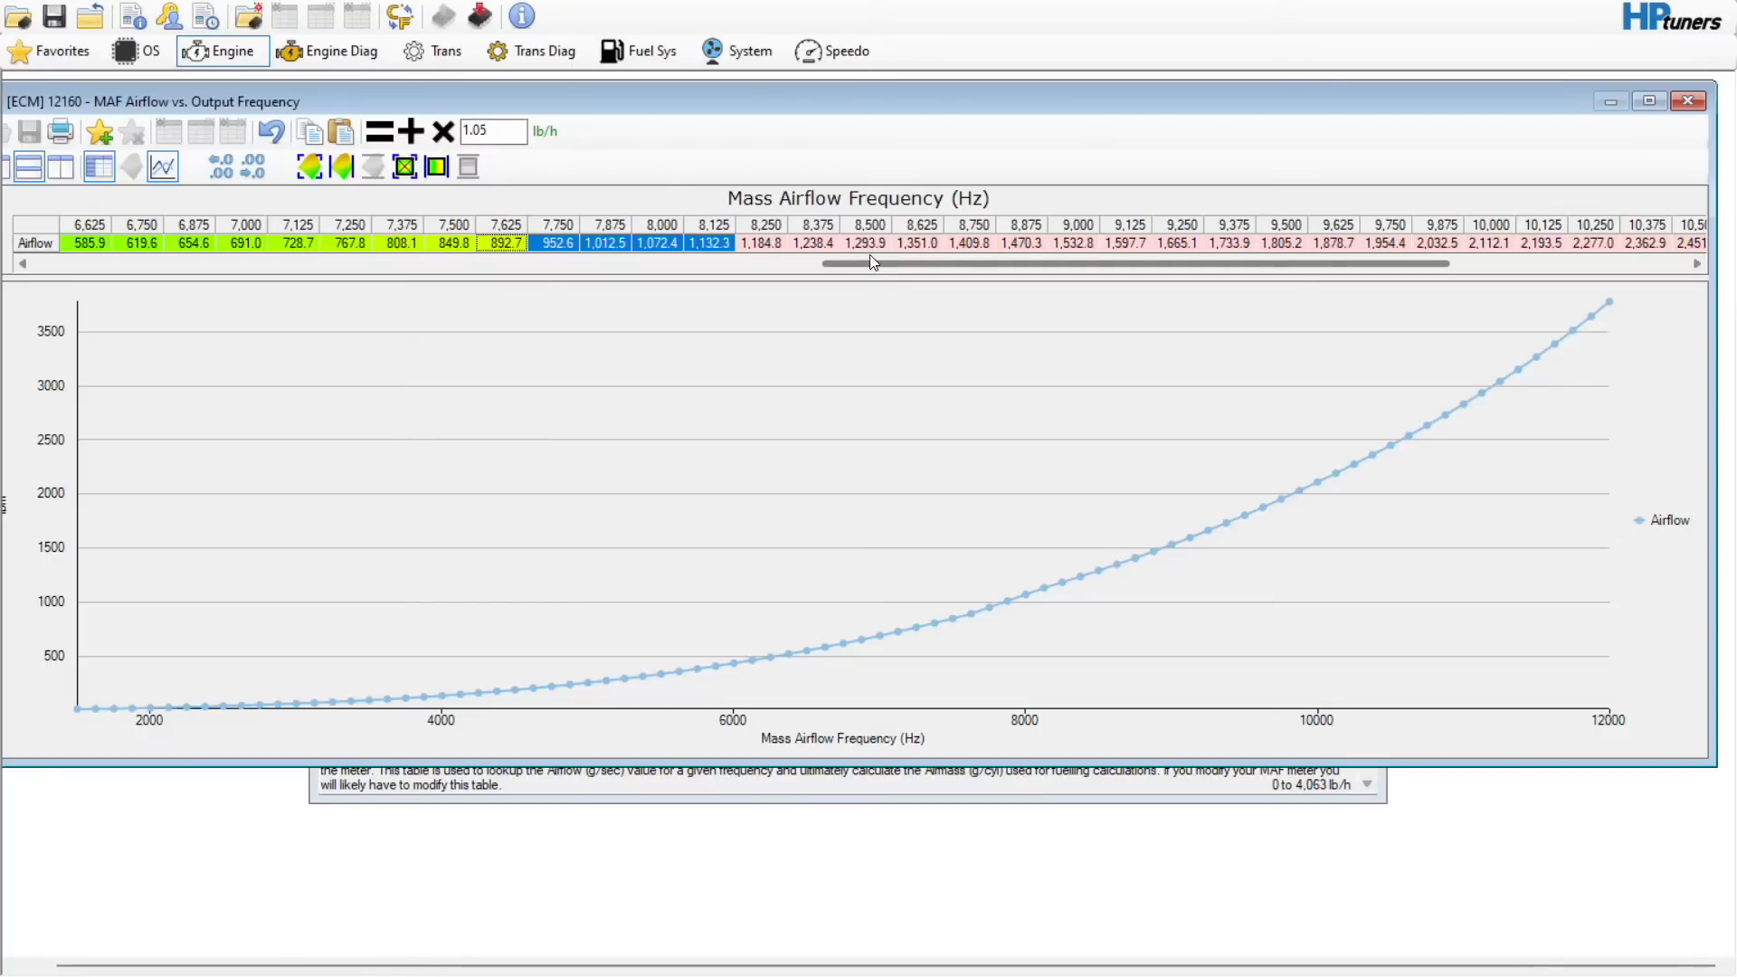
click(901, 242)
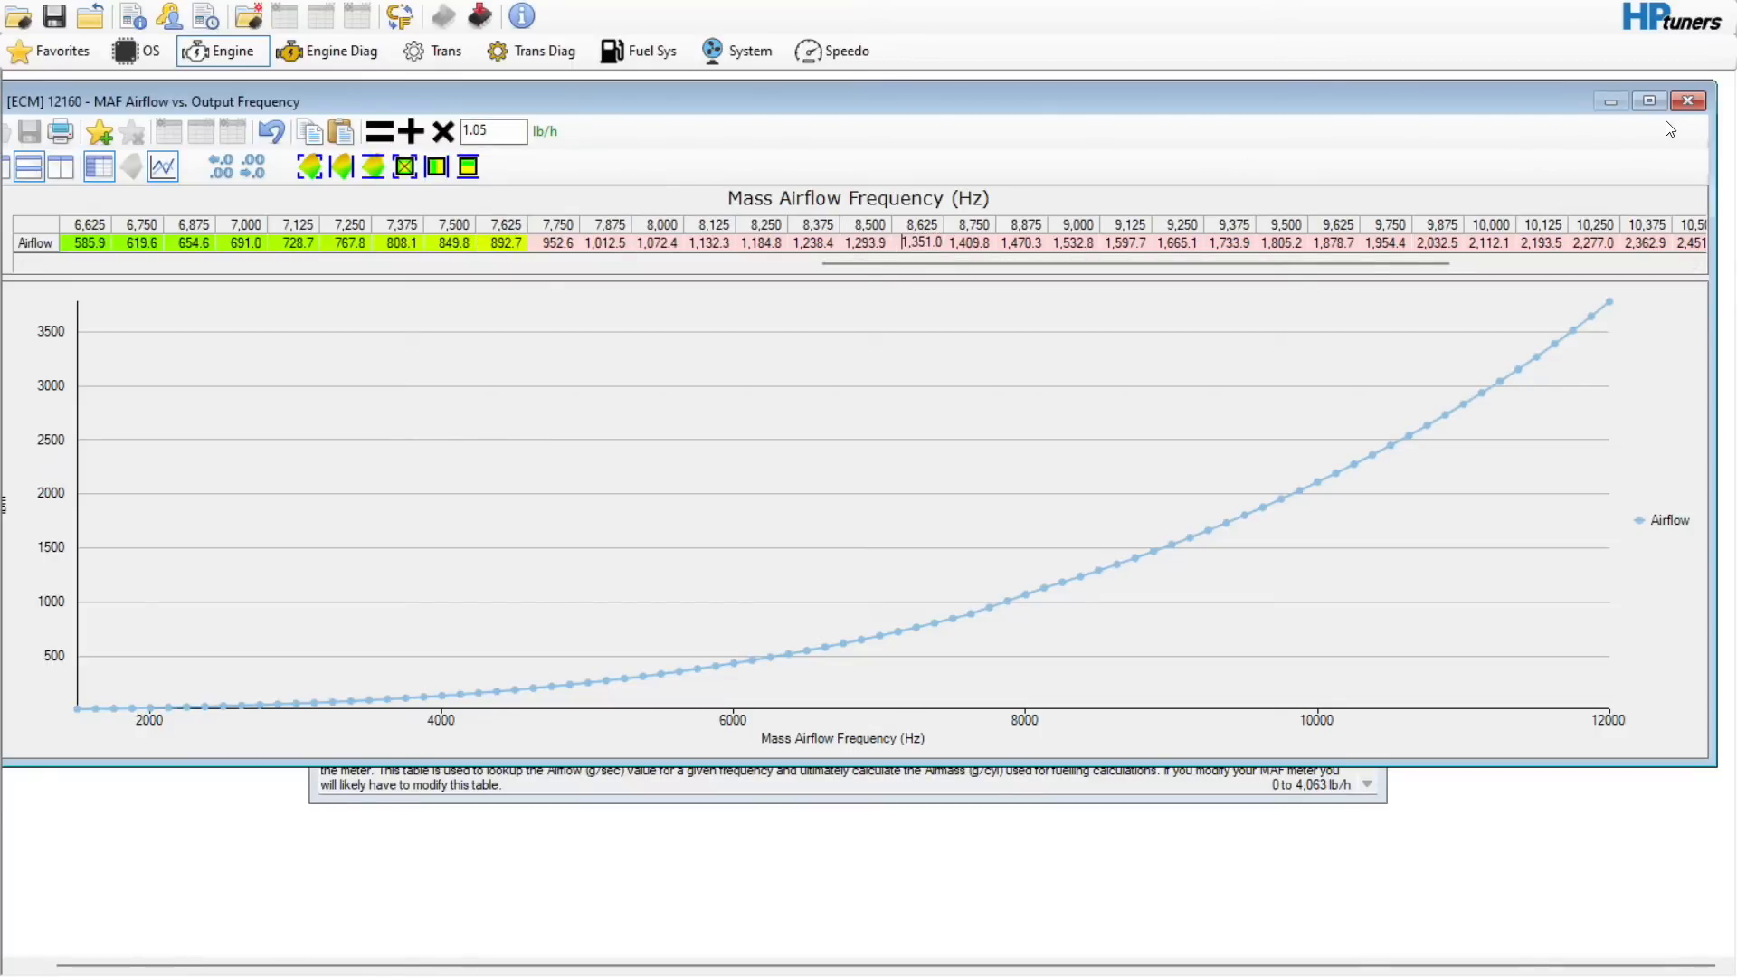
click(1688, 101)
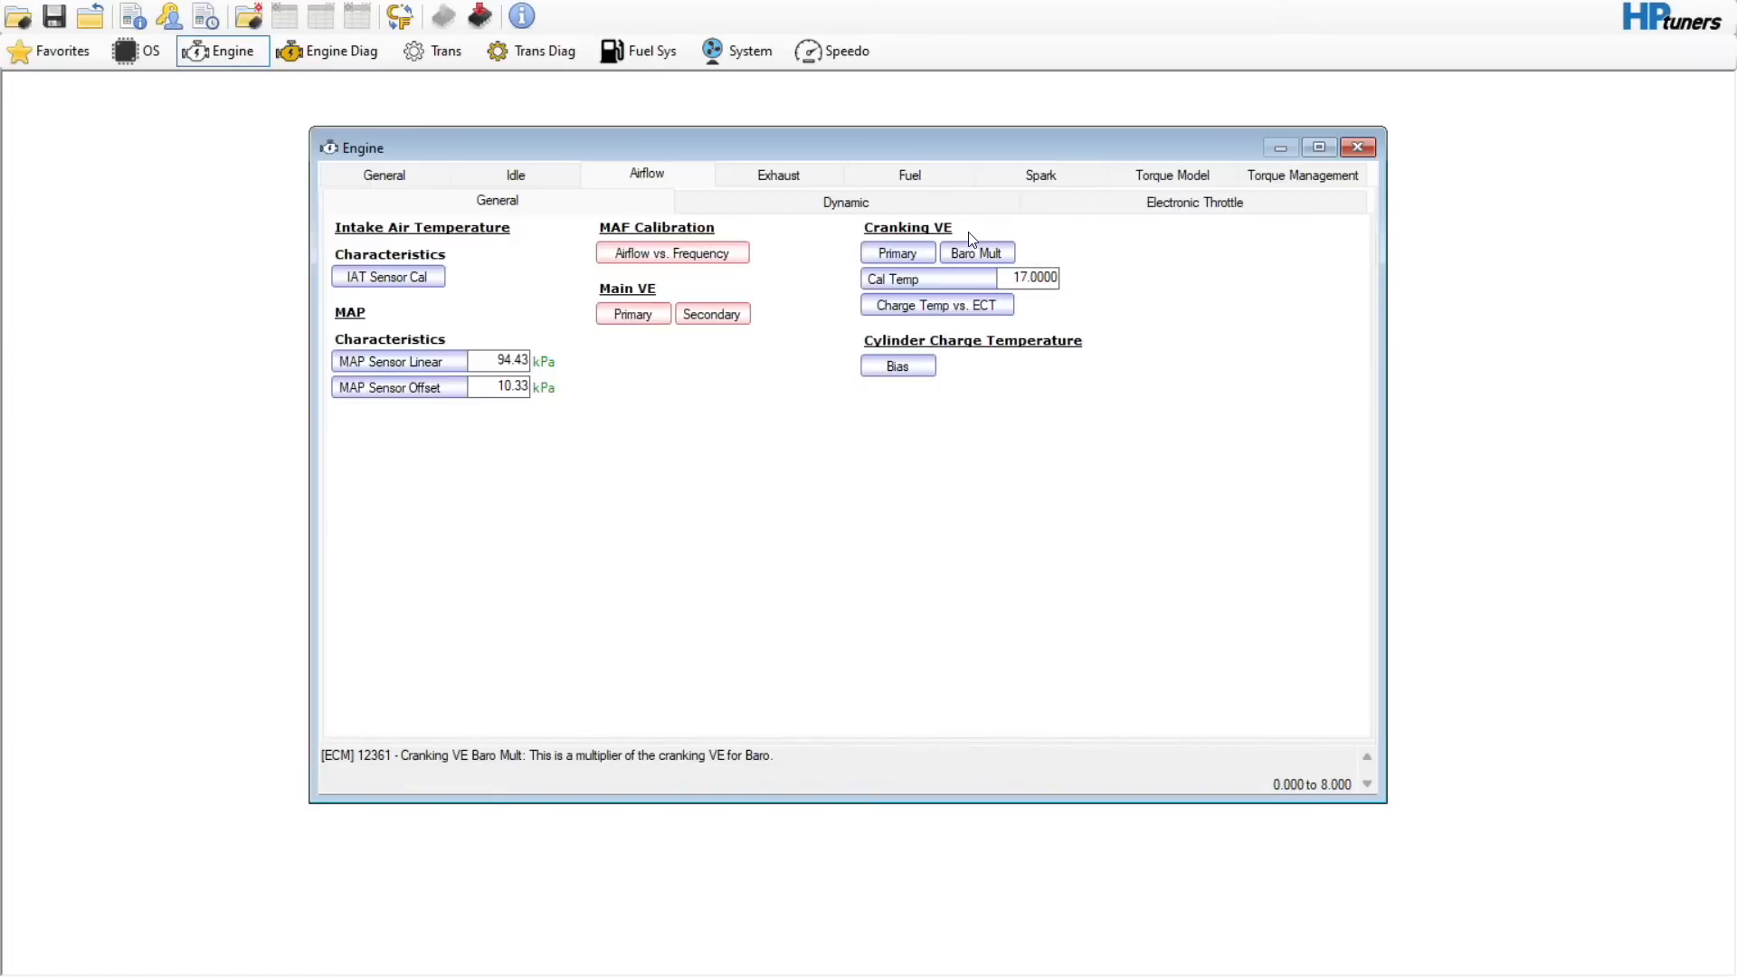
- Review the Primary VE table, the dynamic airflow High RPM Disable setting, and the electronic throttle and exhaust settings
click(623, 318)
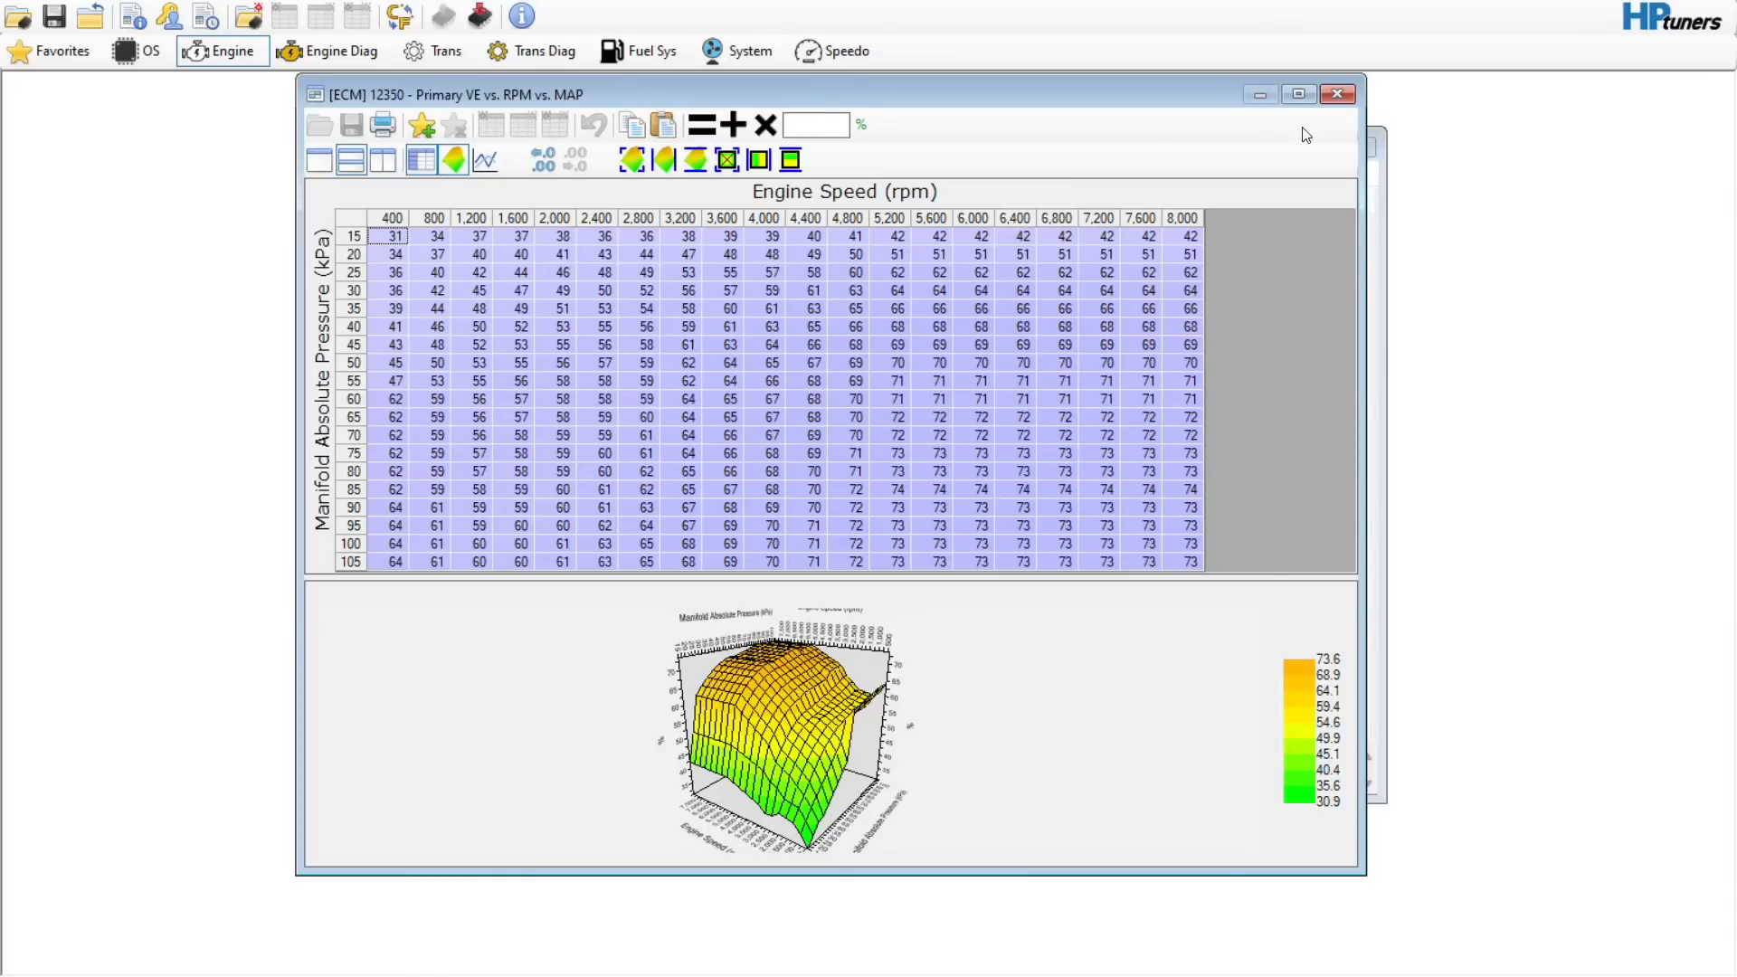
click(1337, 94)
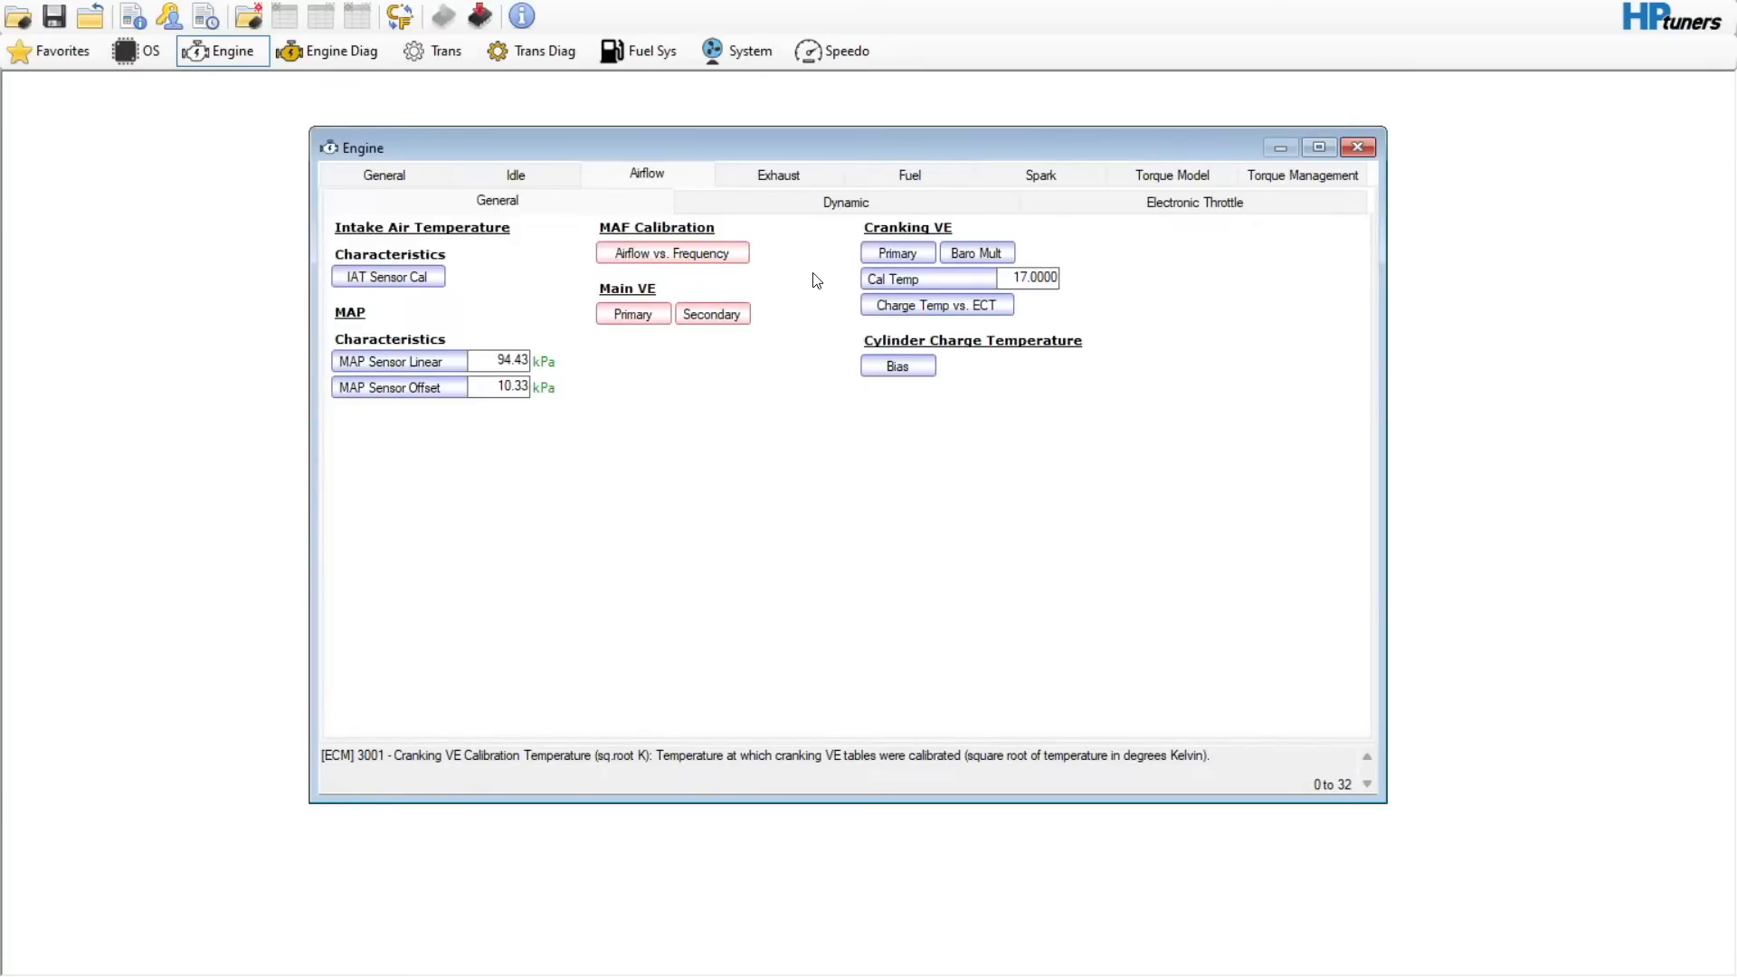
click(801, 203)
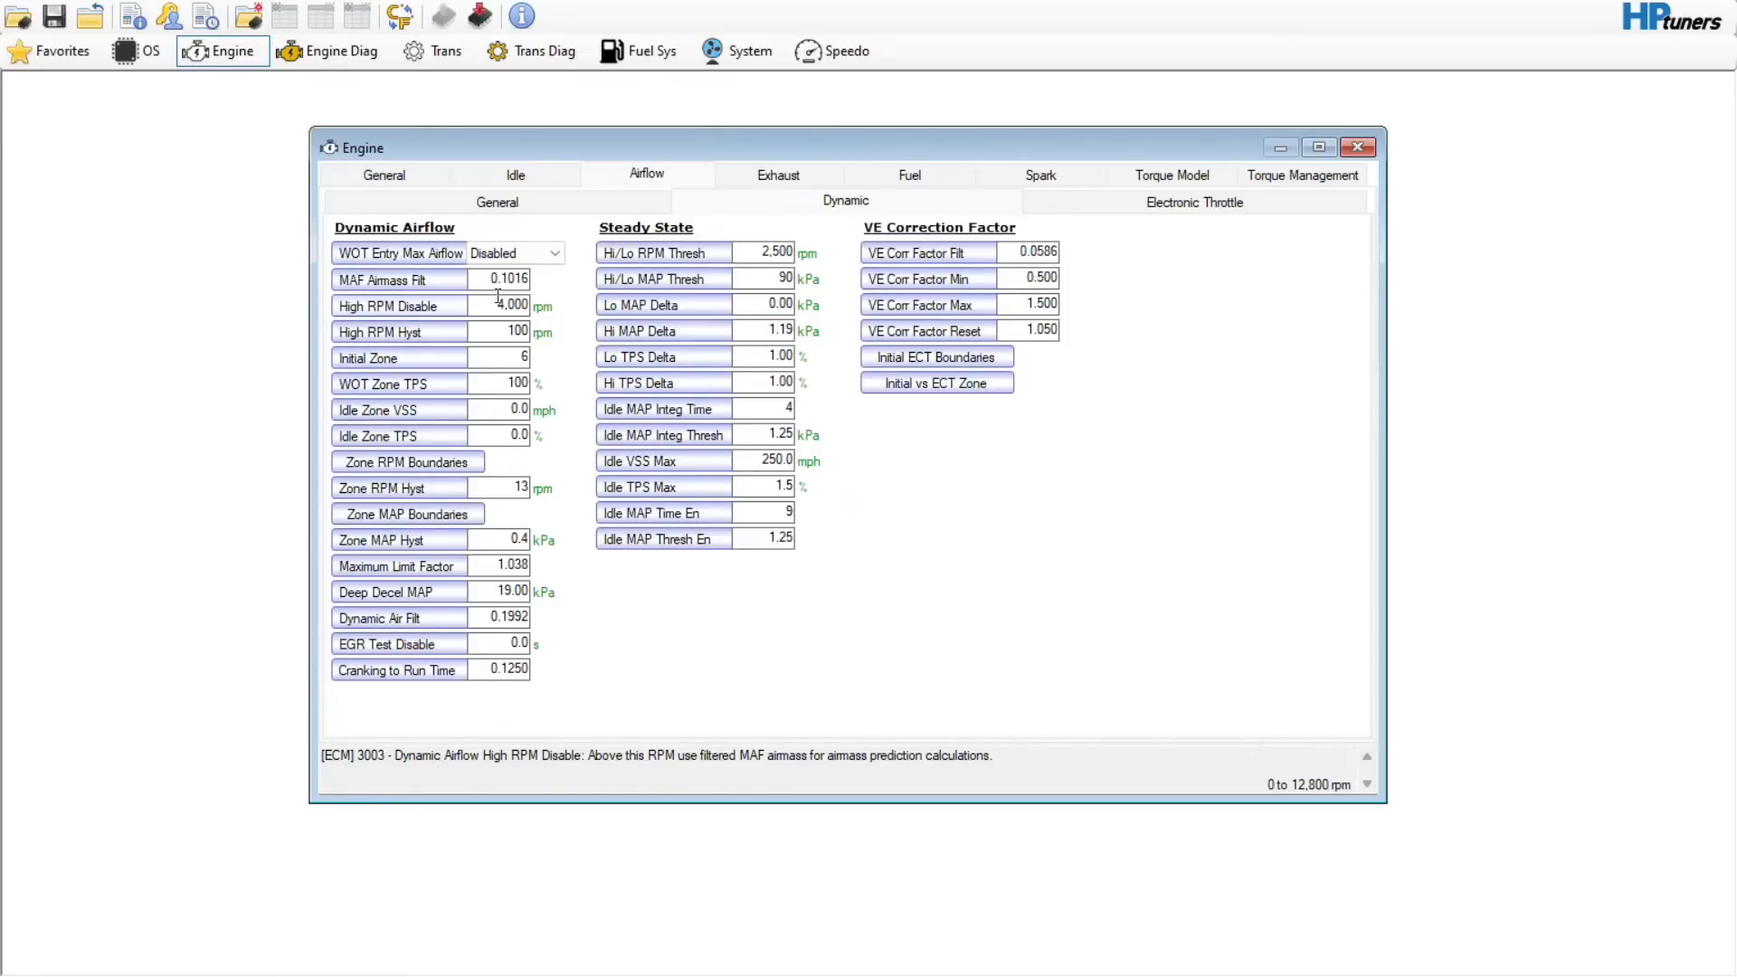
drag(477, 301, 533, 307)
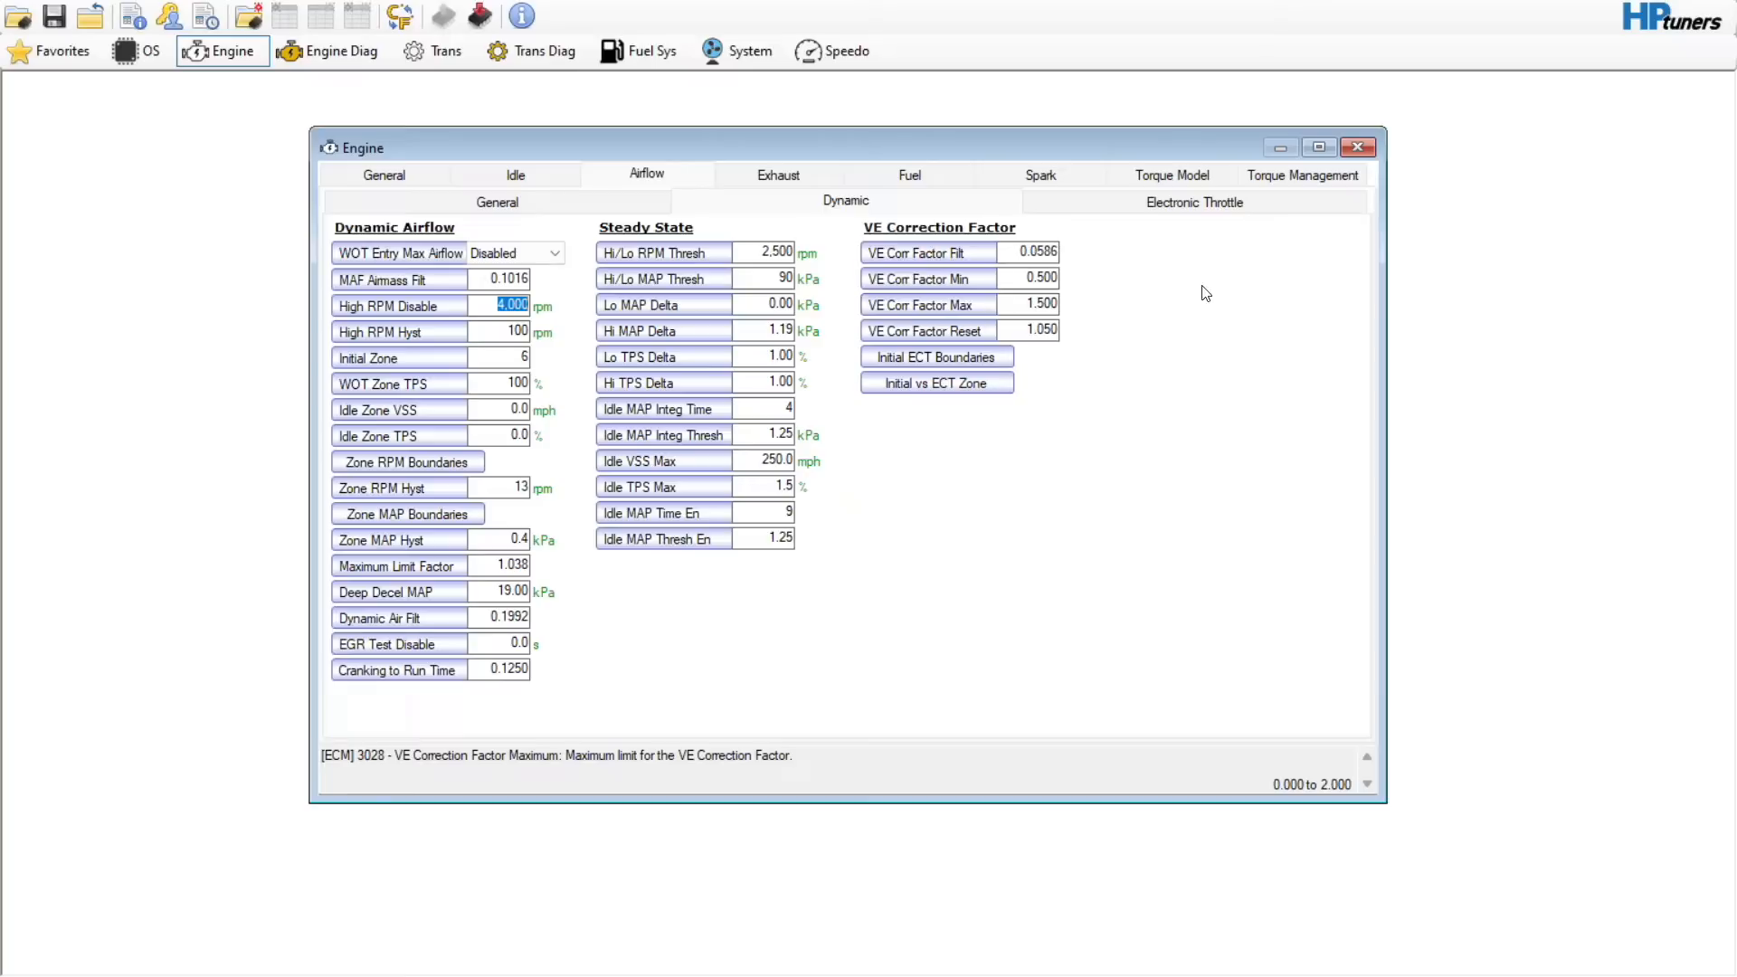
click(1170, 210)
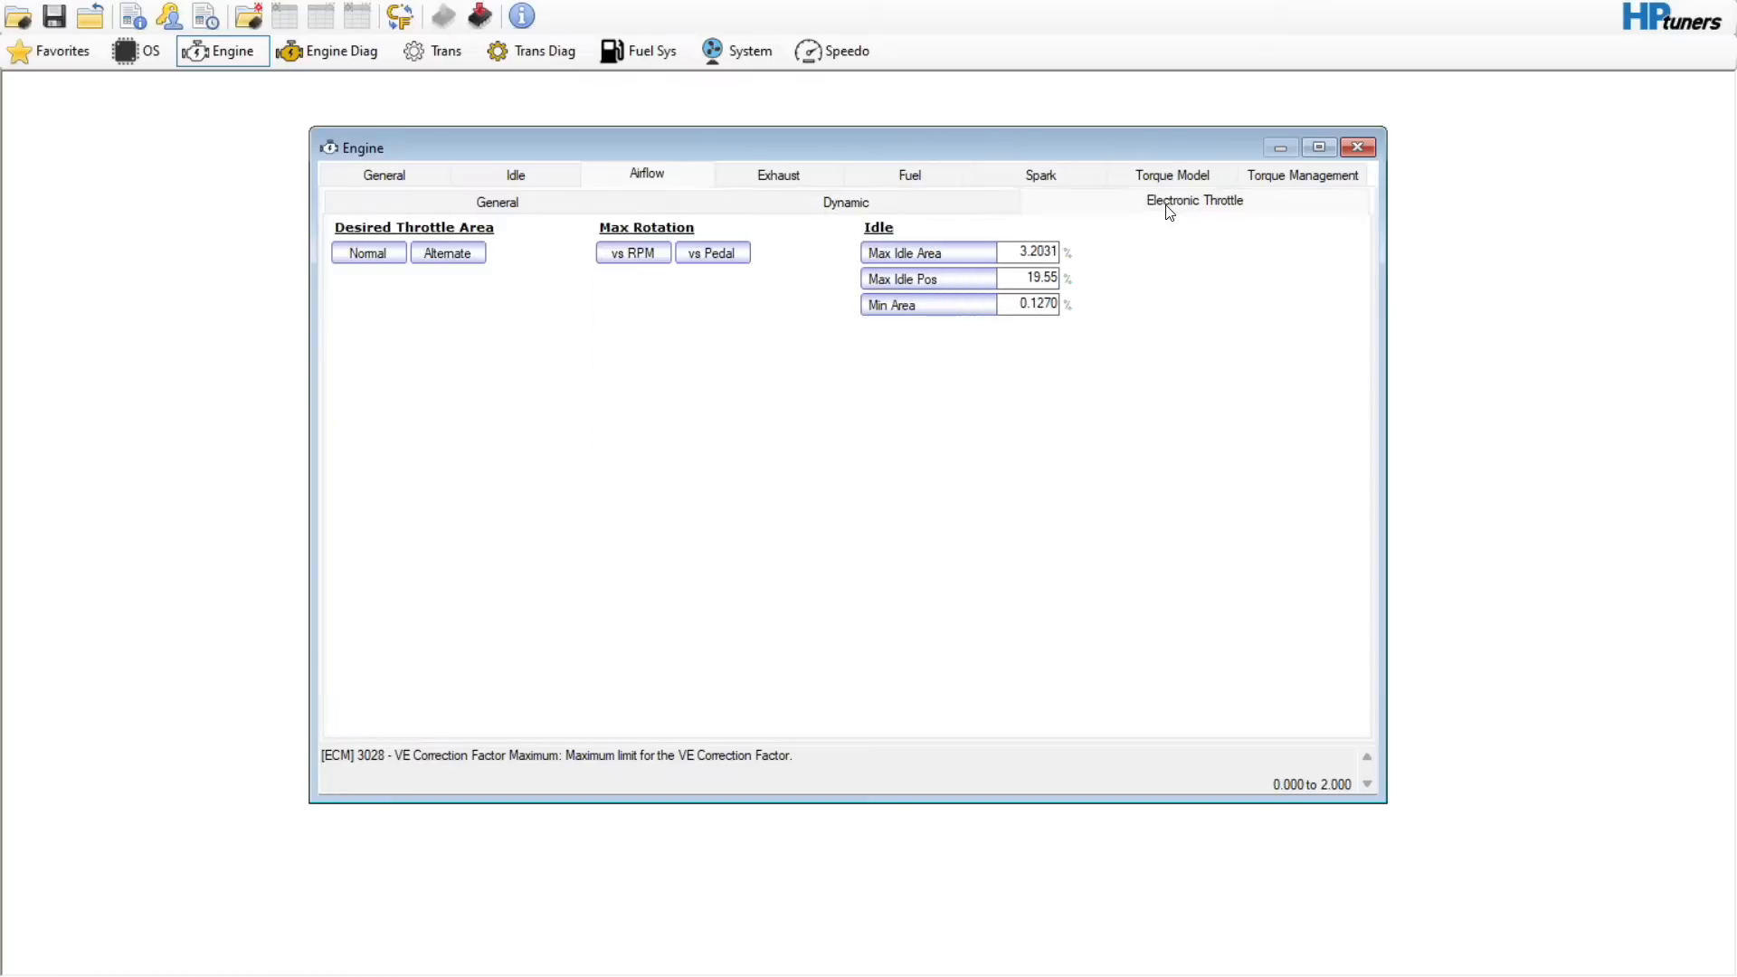
click(788, 174)
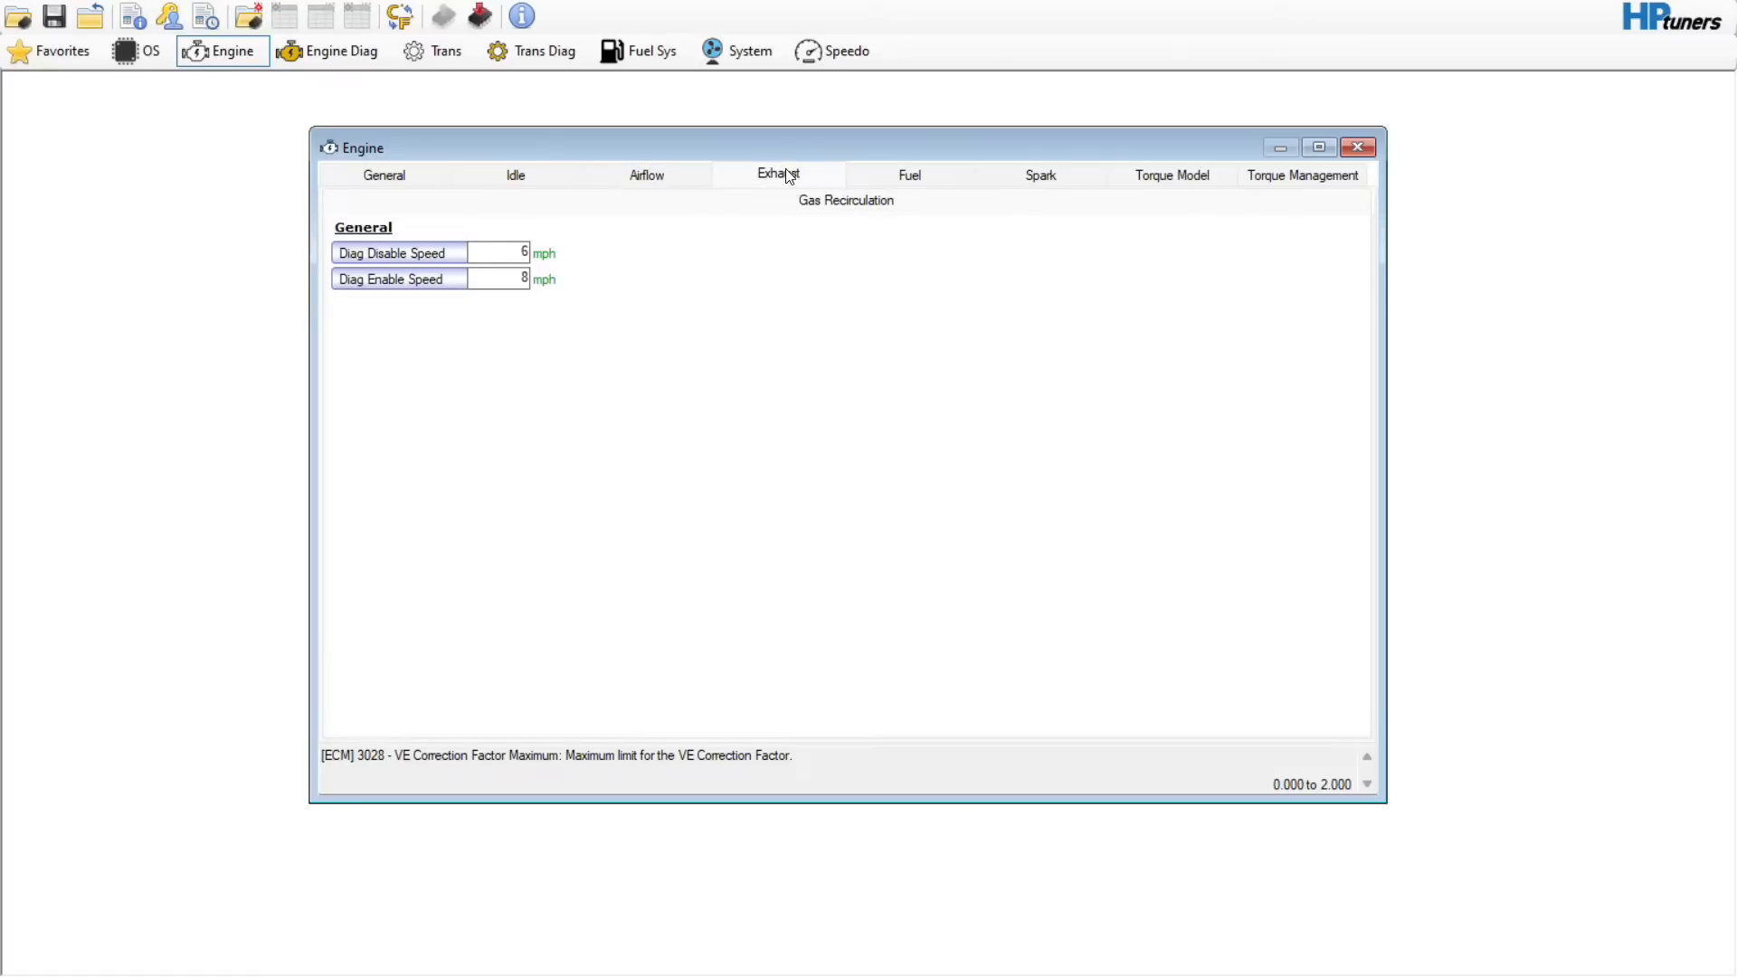
- Check the injector flow rate vs. kPa table in the general fuel settings and close it
click(894, 178)
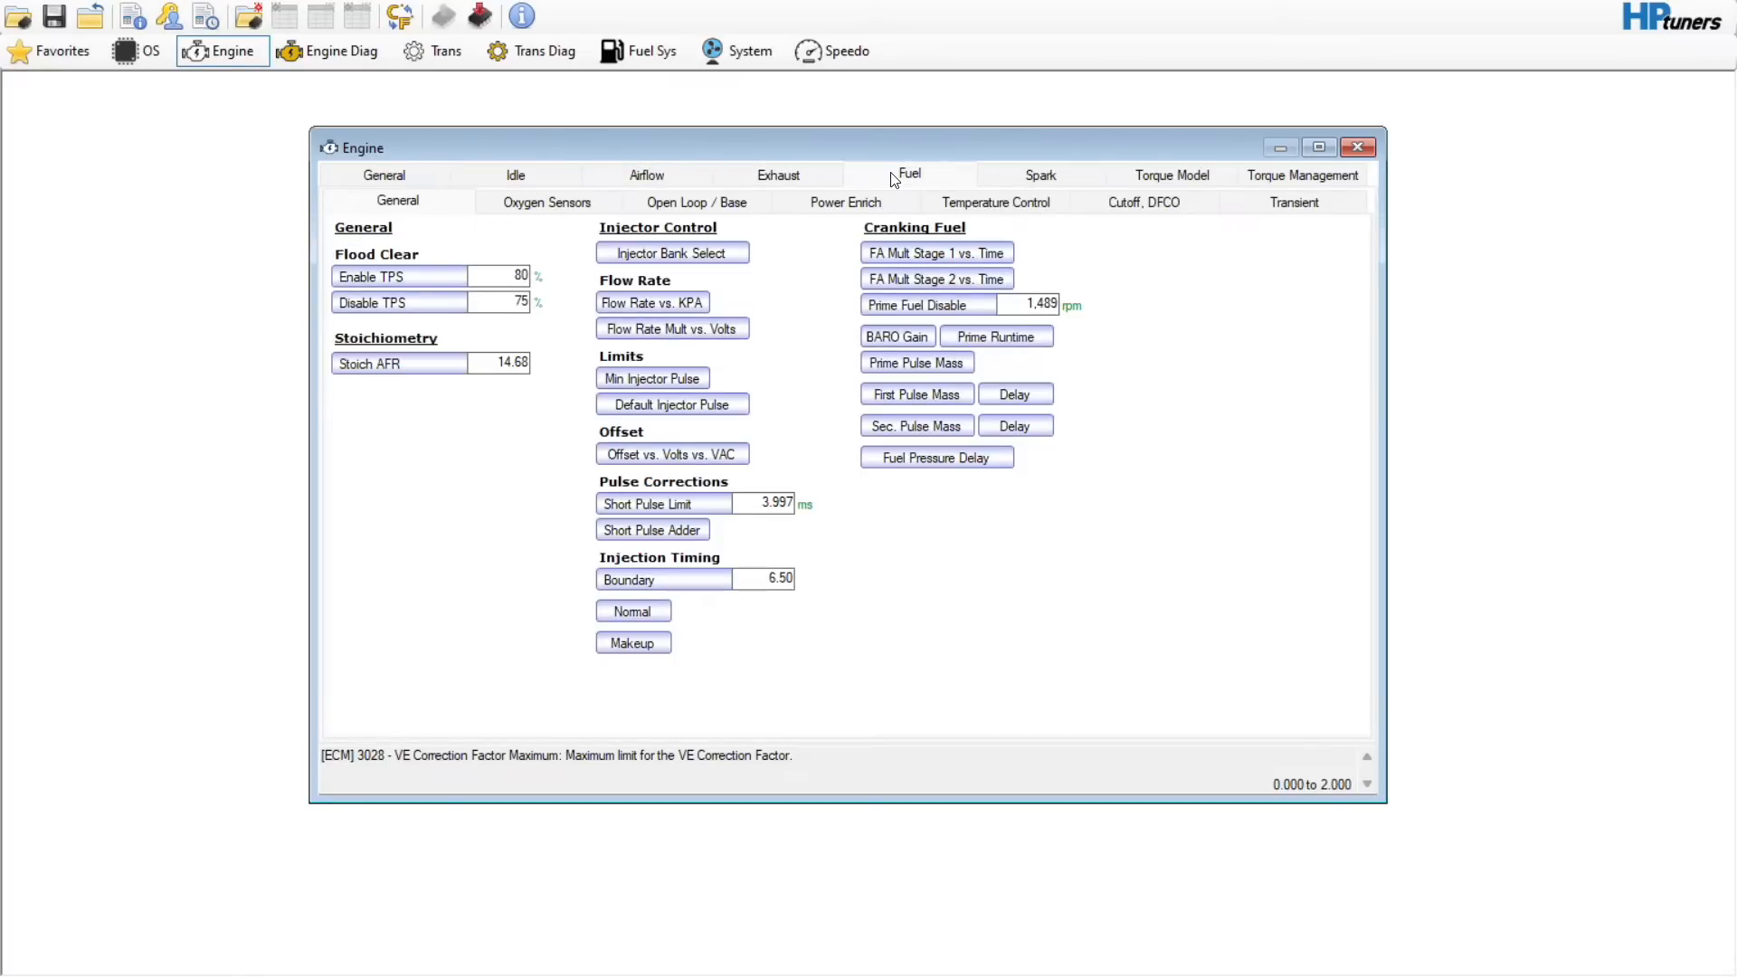
click(653, 302)
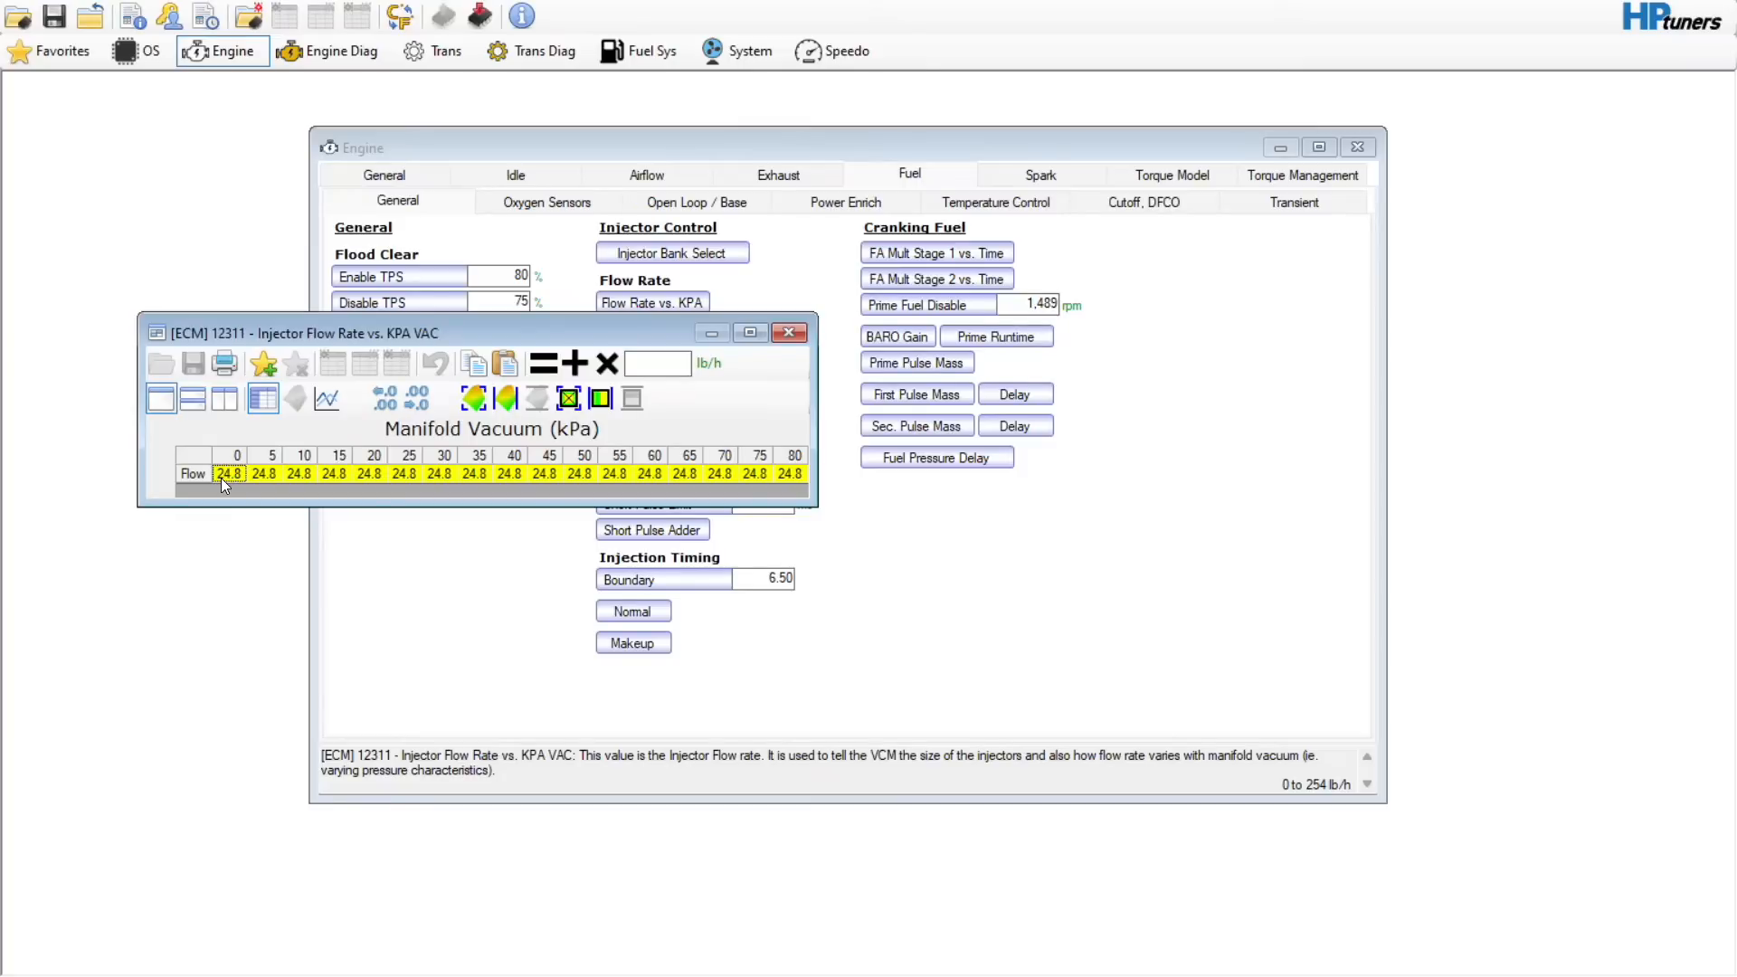
click(789, 333)
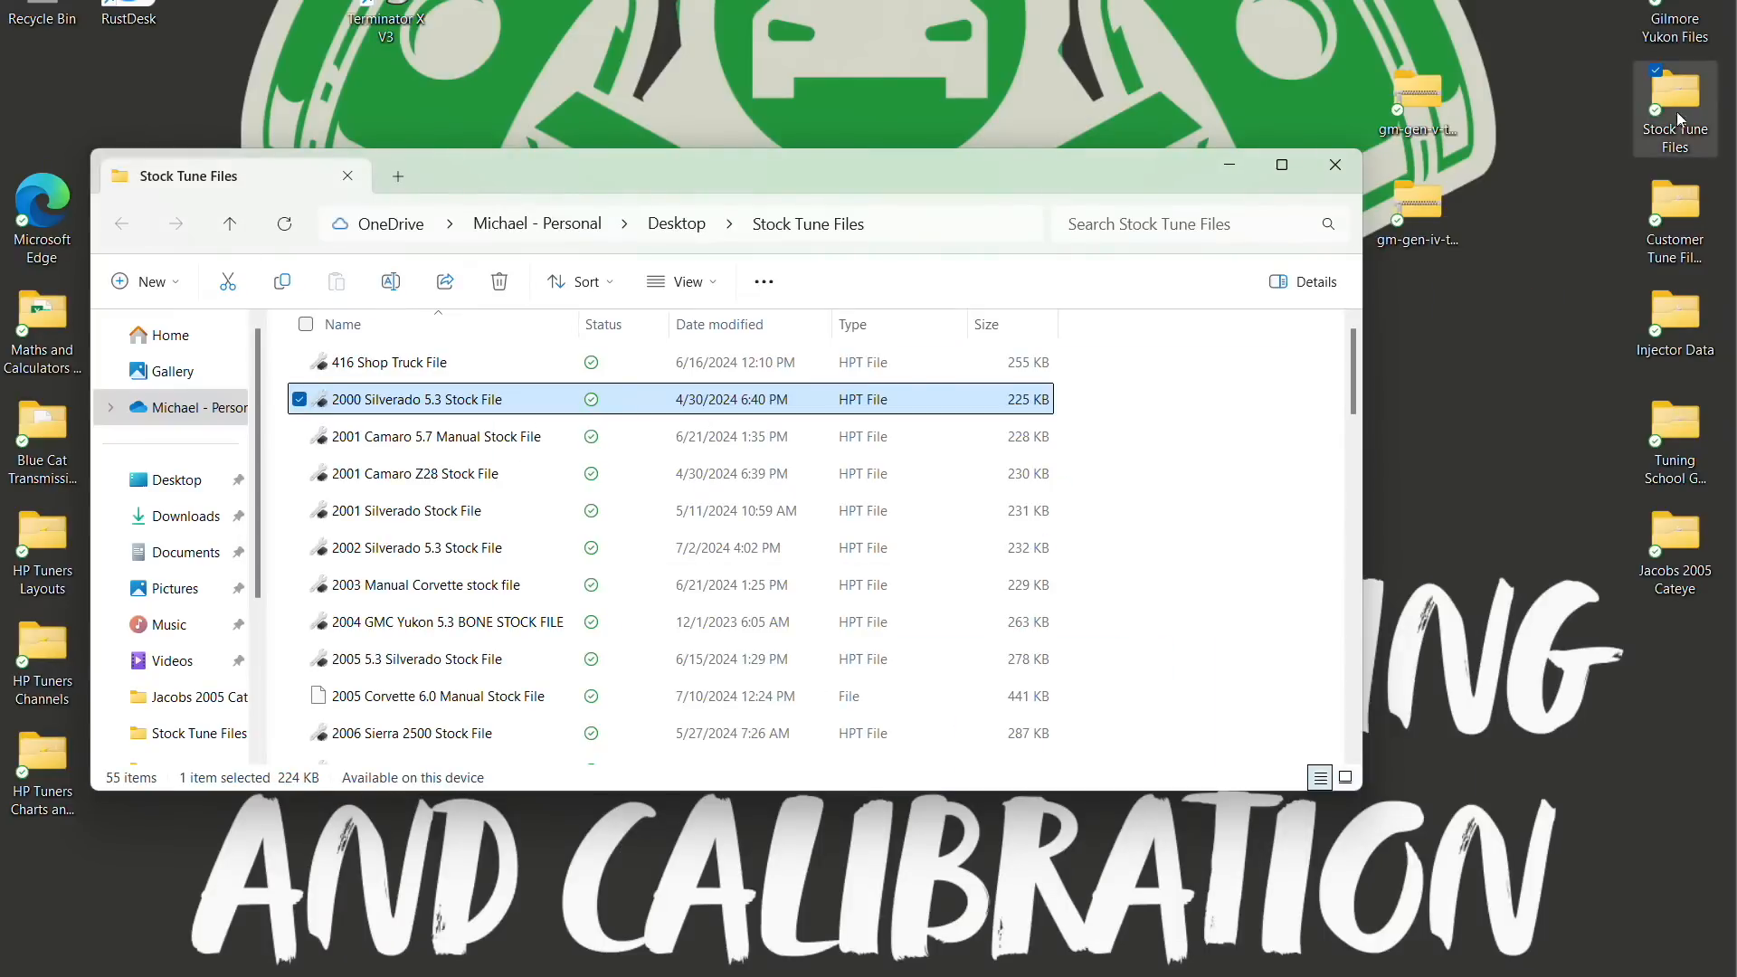
- Open the GM 50lb 12613412 flex fuel injector workbook from the Injector Data folder in Excel and go to its return-style data
click(1670, 310)
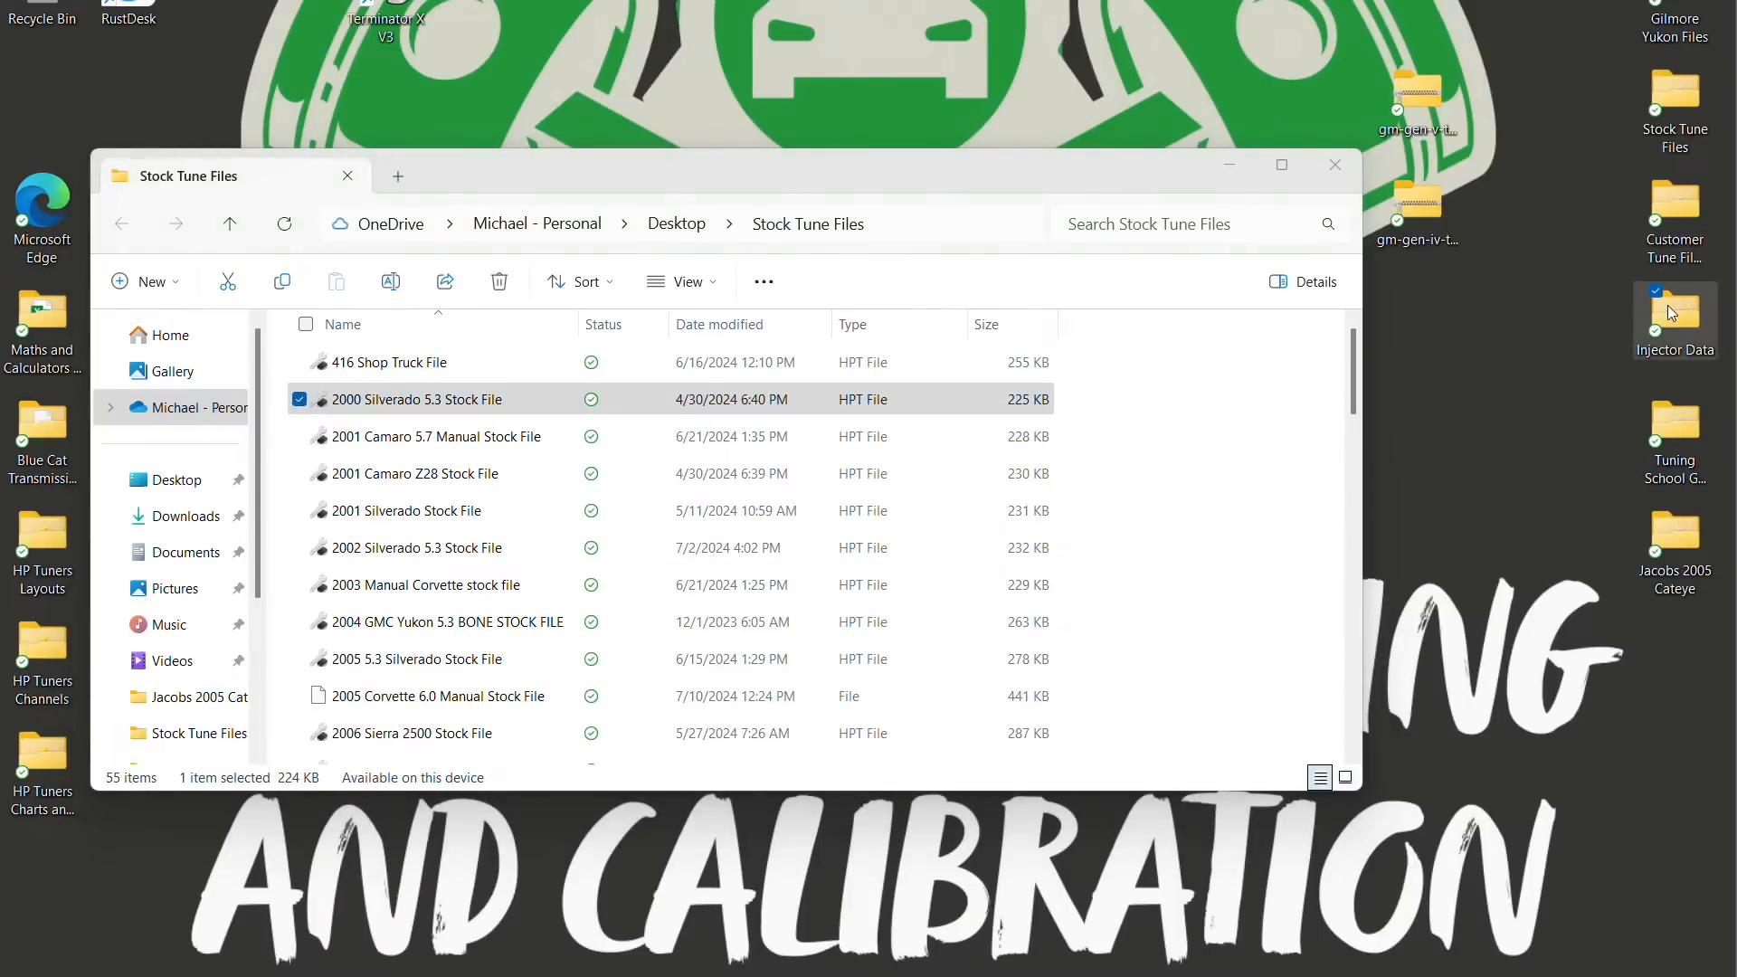
double_click(1668, 306)
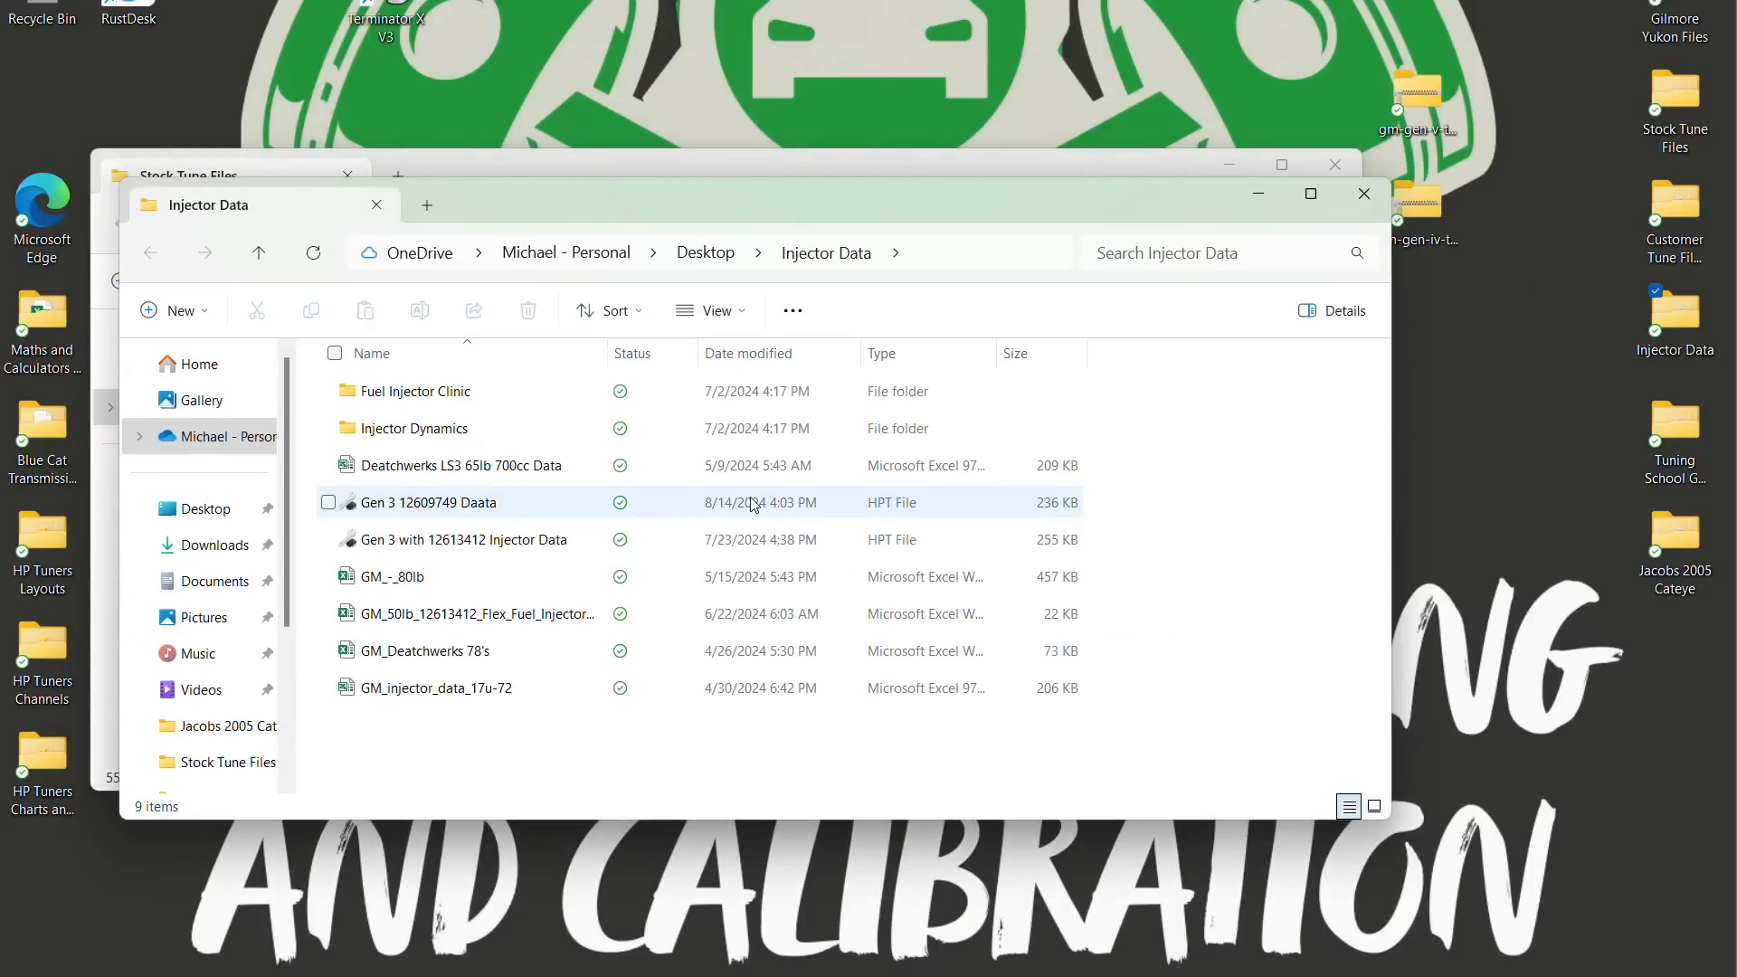
click(438, 624)
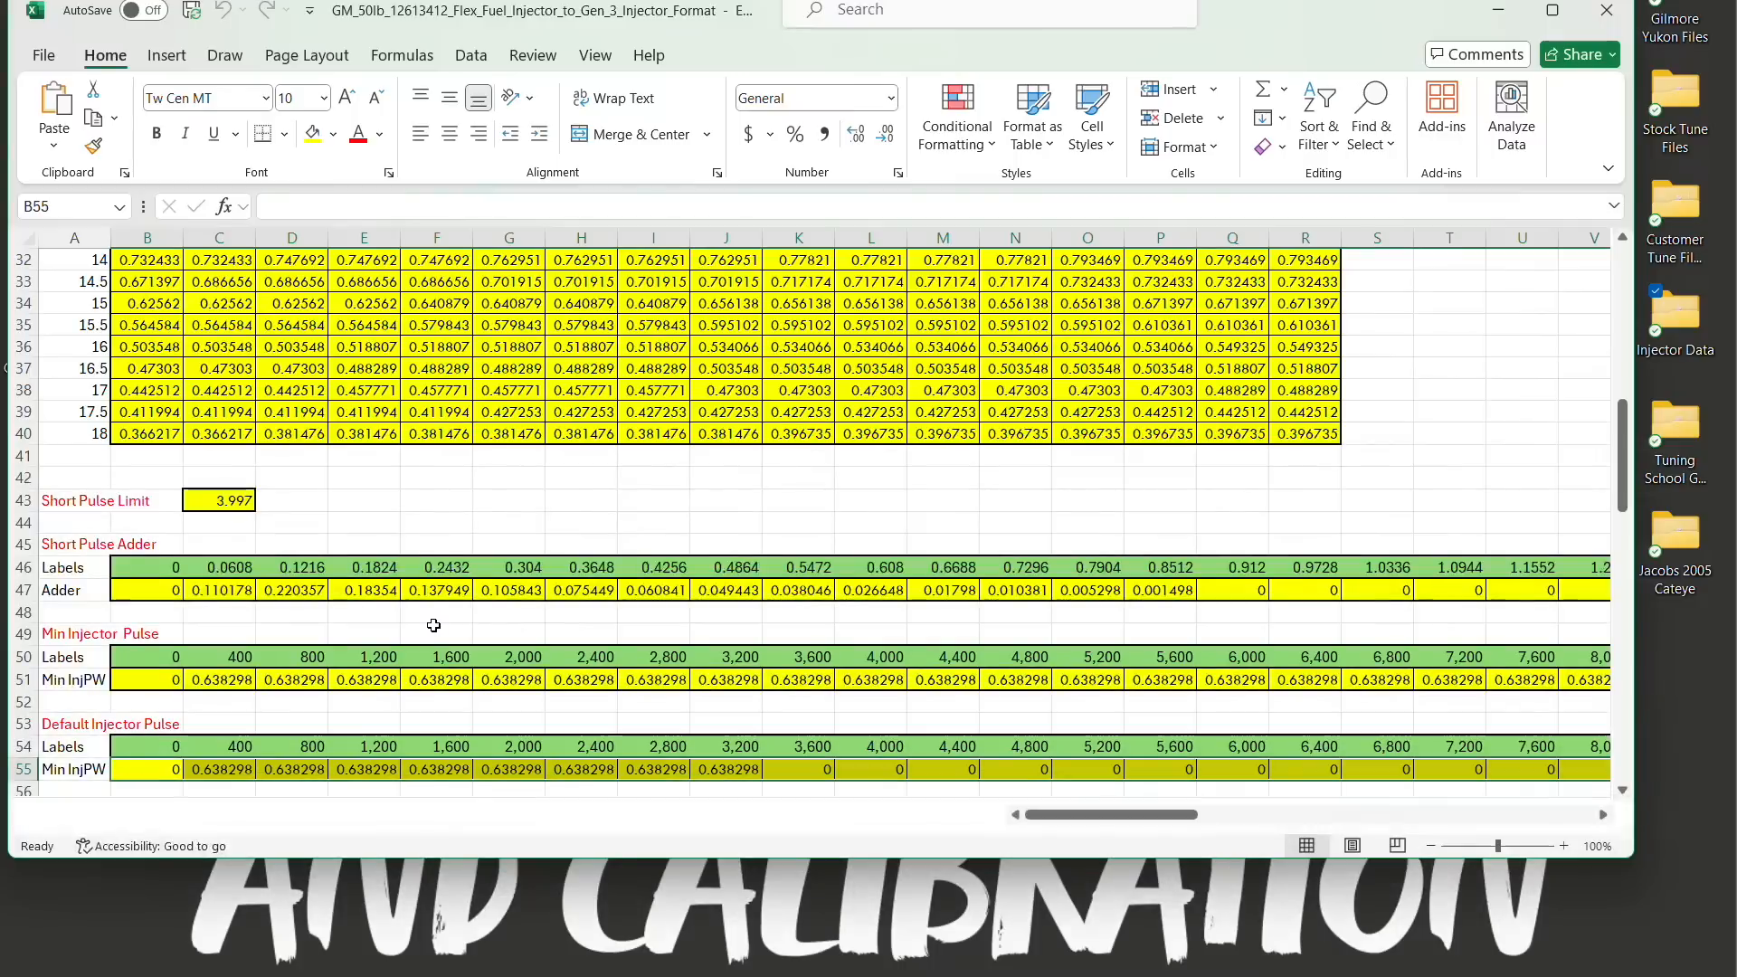
drag(1624, 457, 1575, 299)
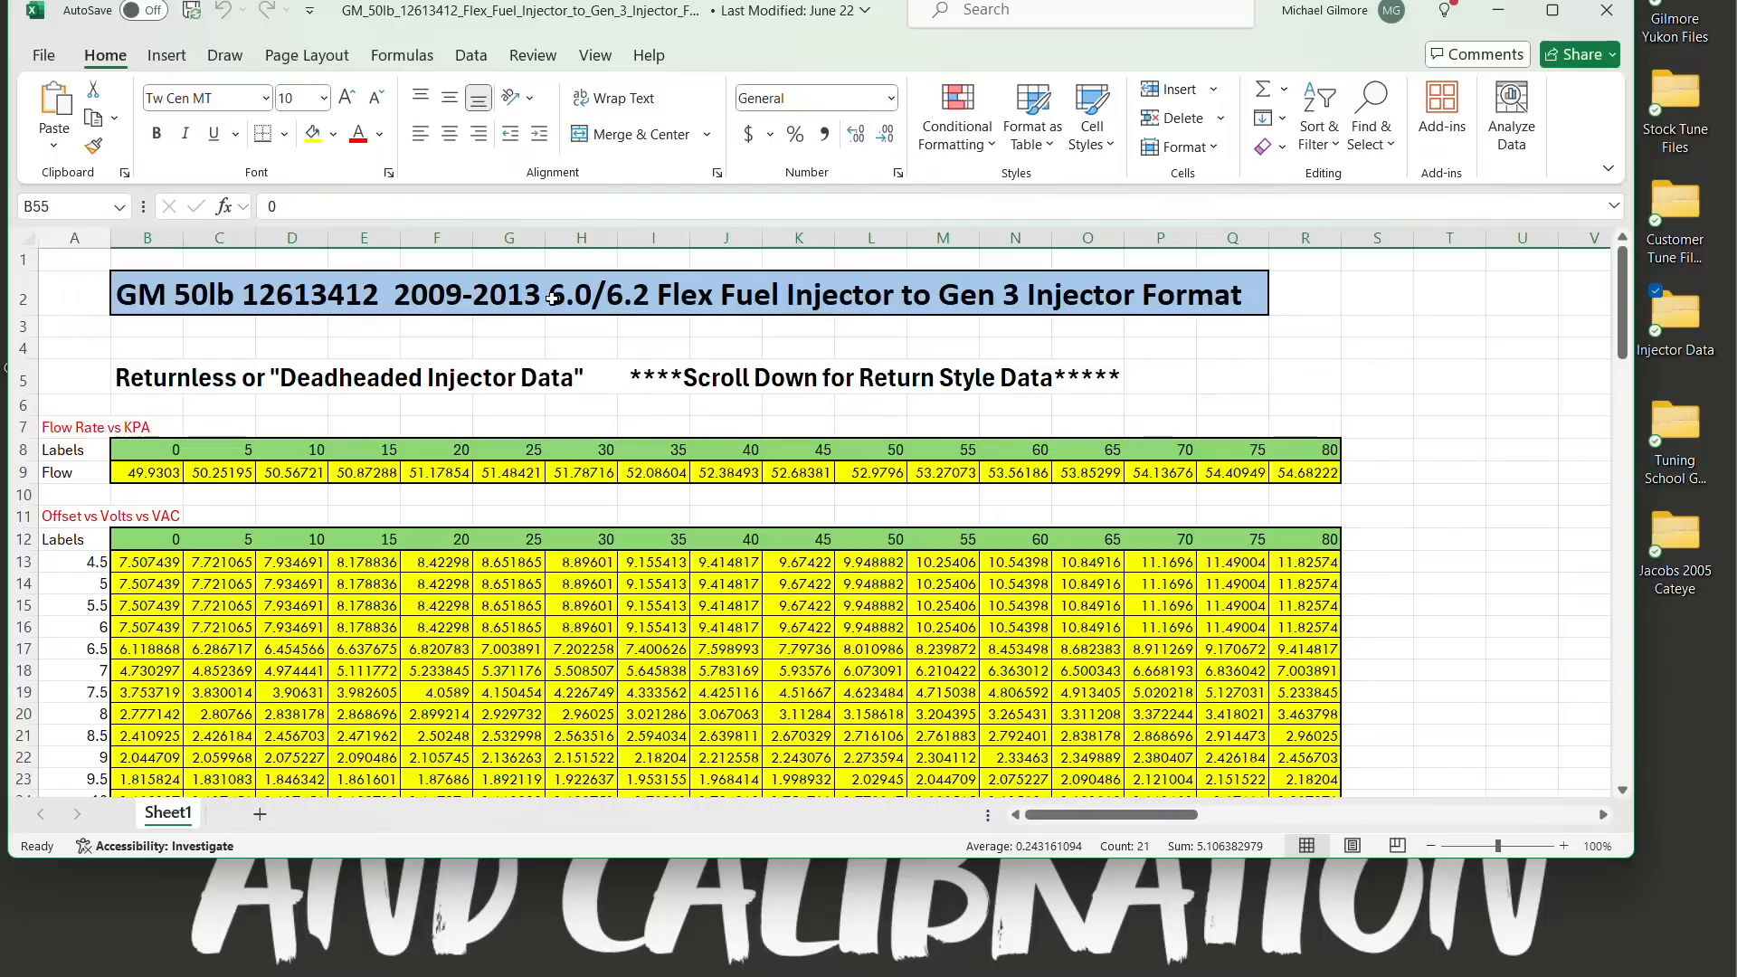
drag(1625, 321, 1567, 307)
drag(1634, 319, 1615, 597)
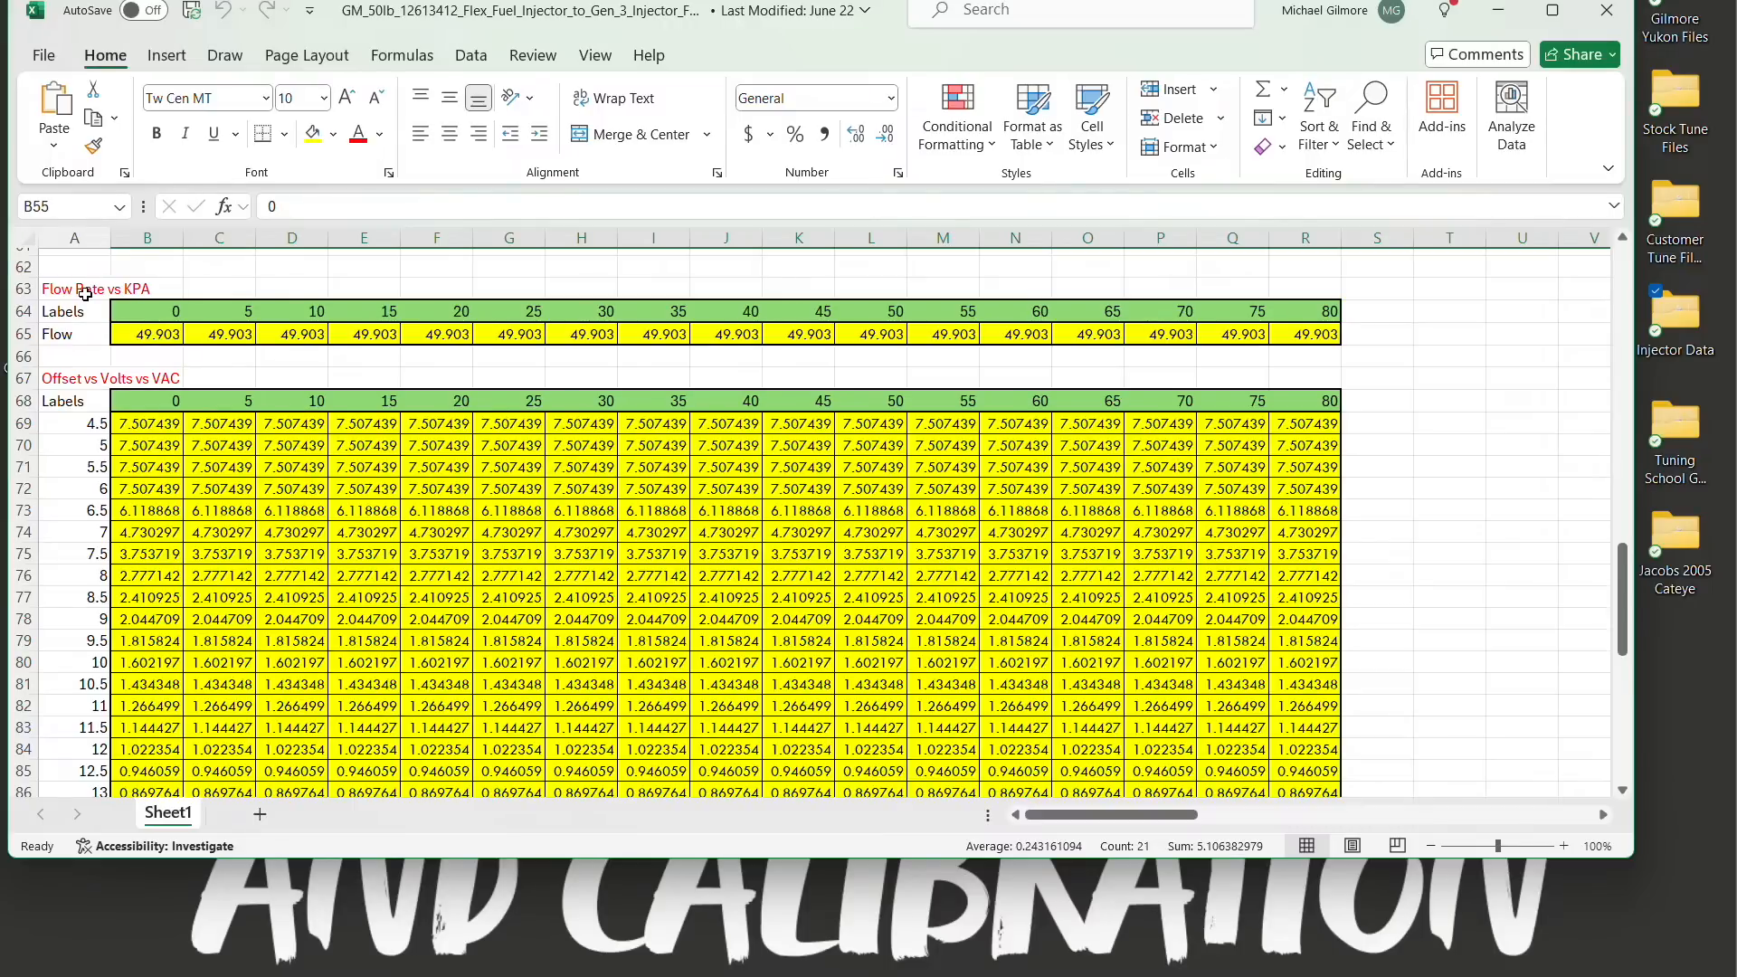
- Copy the full row of Flow Rate vs KPA values for 0 to 80 kPa from the return-style injector data
click(136, 334)
key(shift+Right)
key(shift+Right)
key(shift+Right)
key(shift+Right)
key(shift+Right)
key(shift+Right)
key(shift+Right)
key(shift+Right)
key(shift+Right)
key(shift+Right)
key(shift+Right)
key(shift+Right)
key(shift+Right)
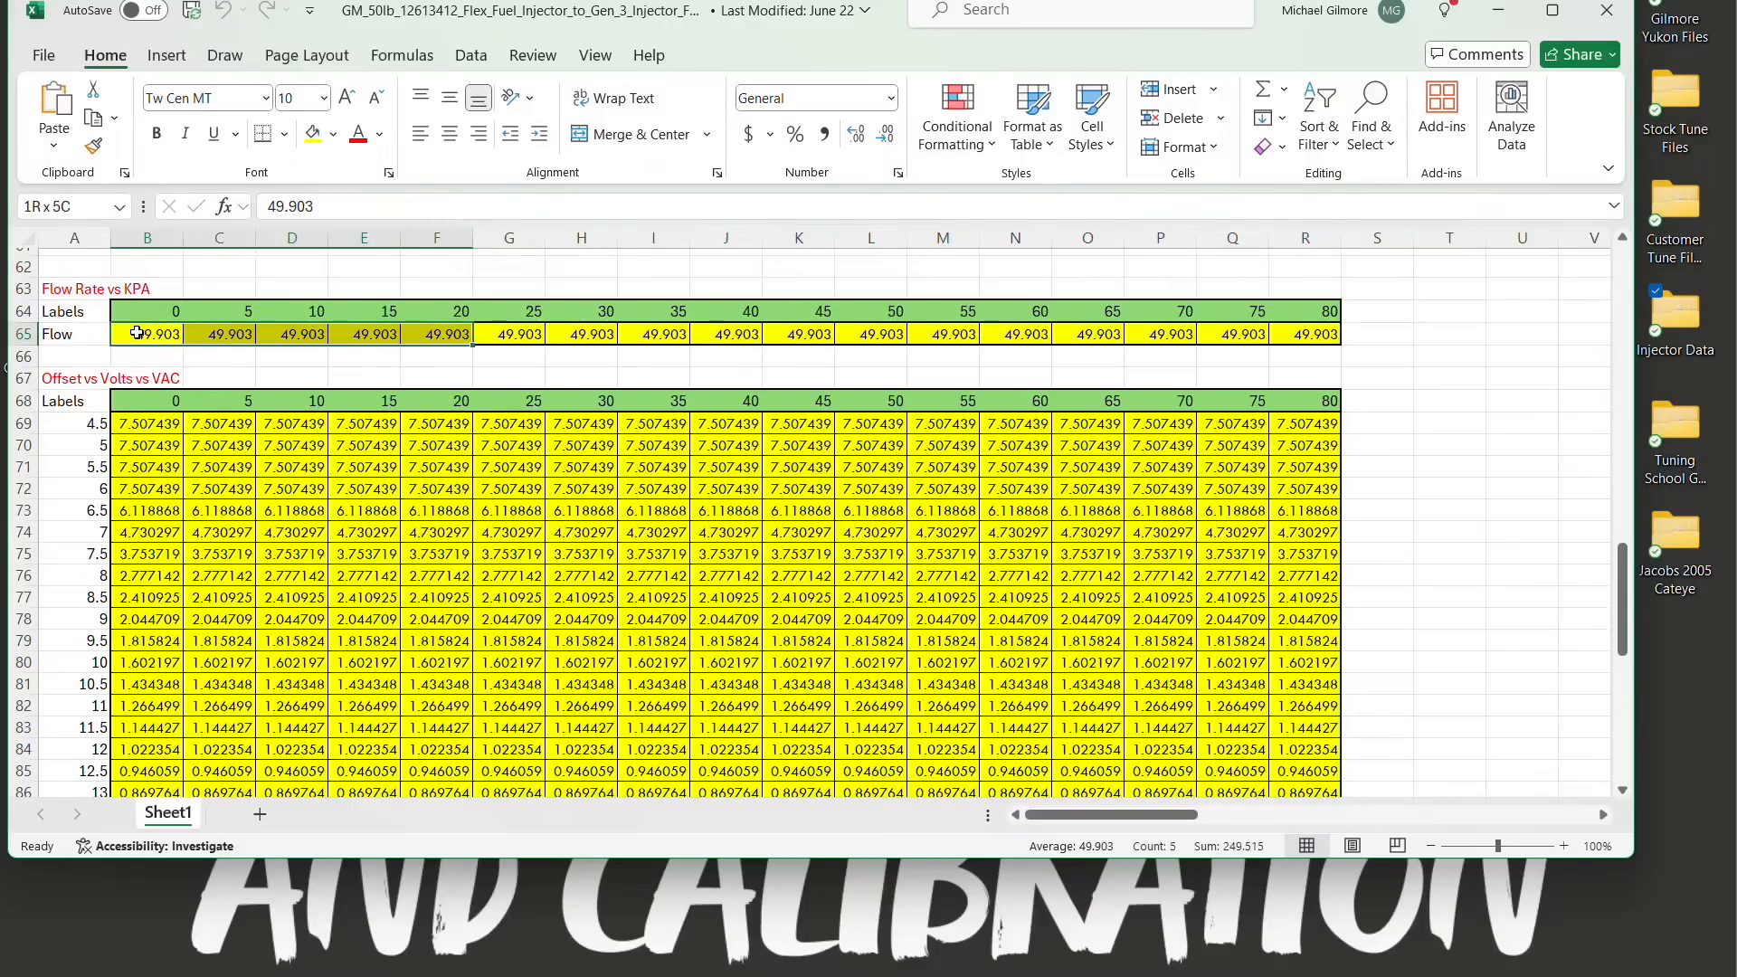
key(shift+Right)
key(shift+Right)
key(shift+Right)
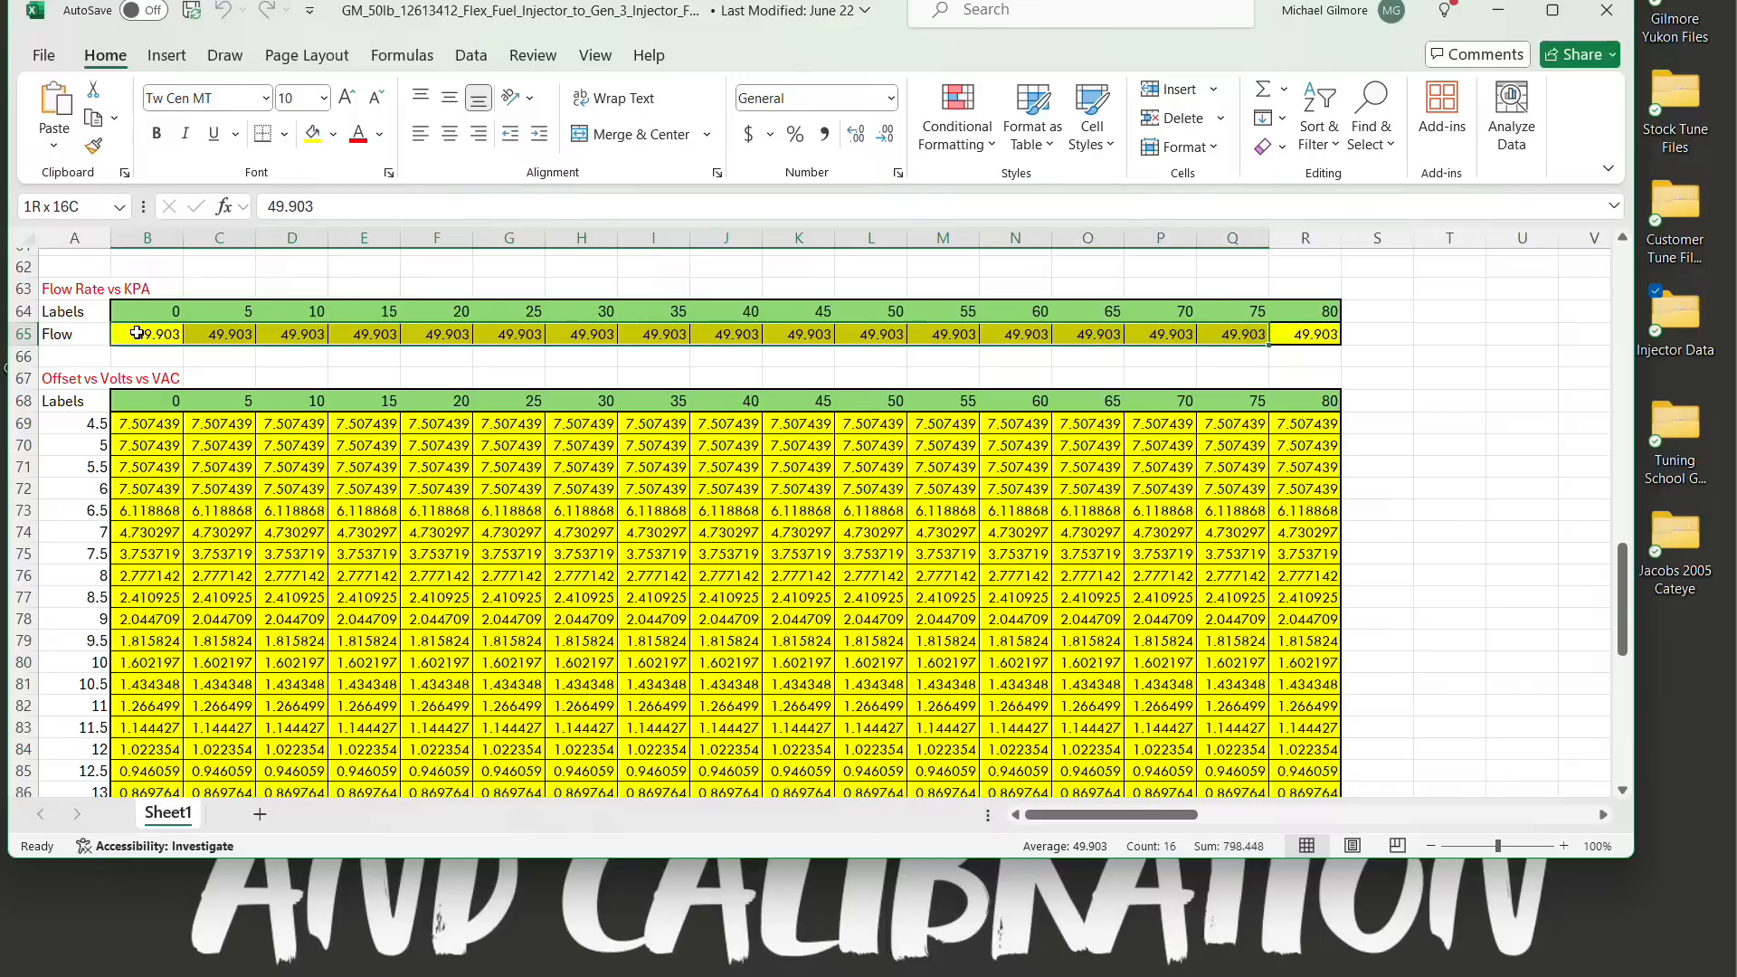
right_click(140, 335)
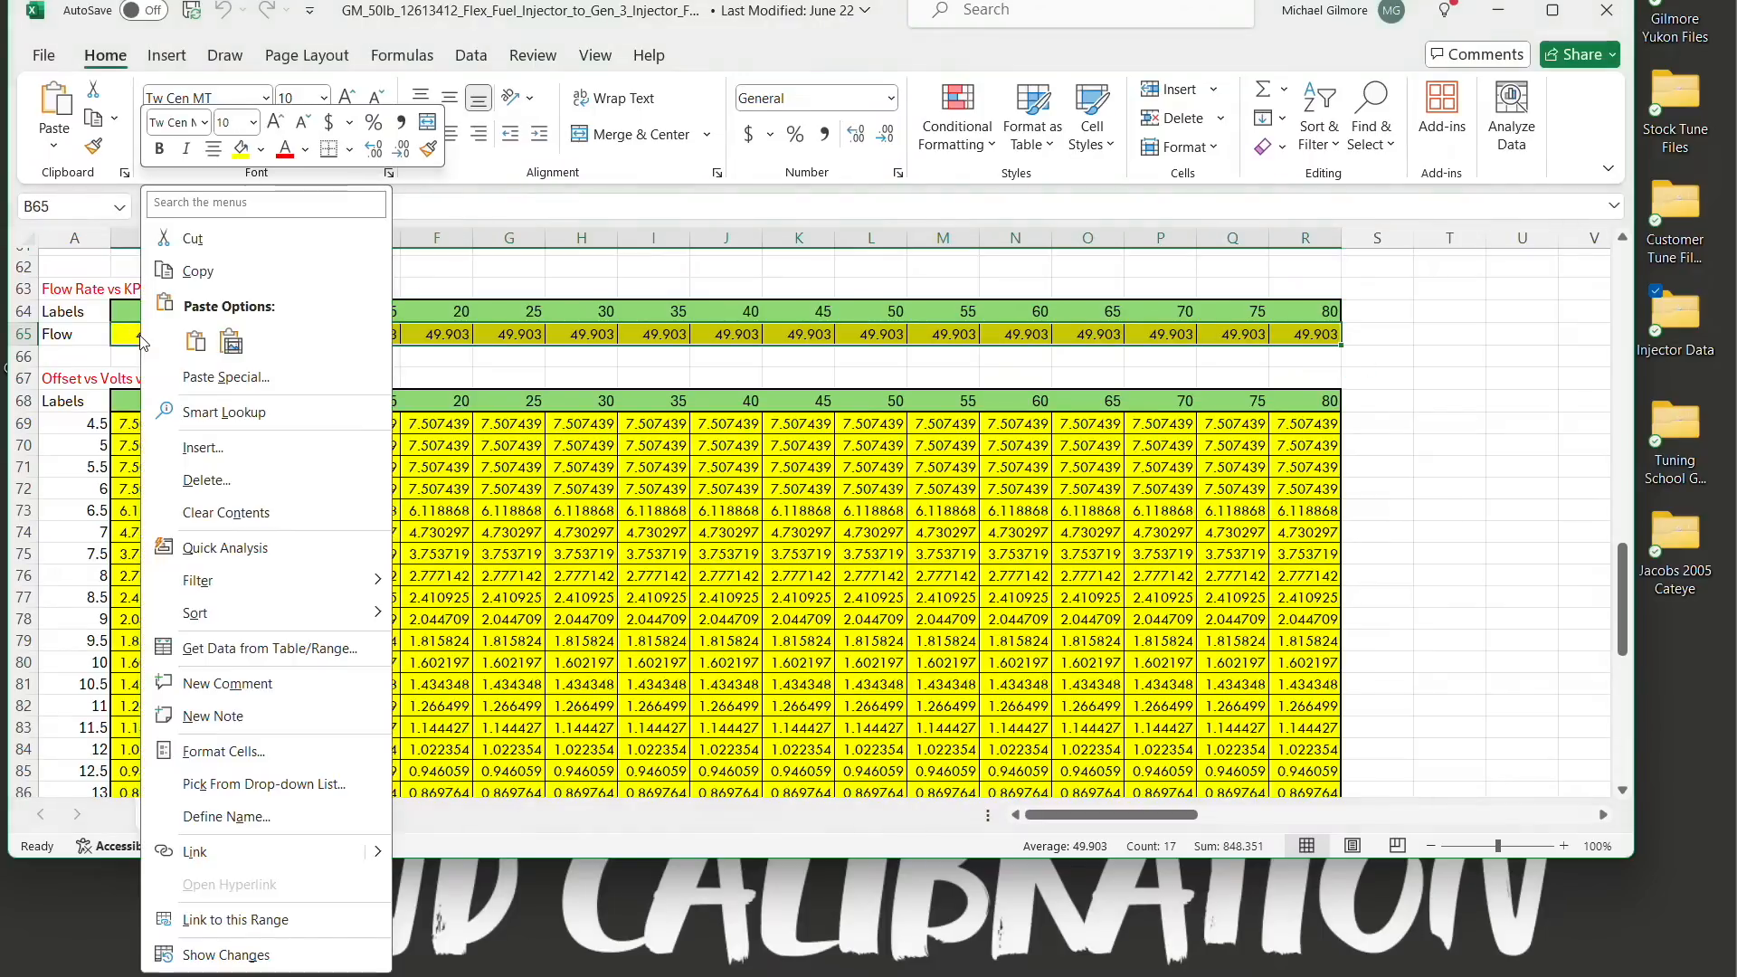
click(206, 280)
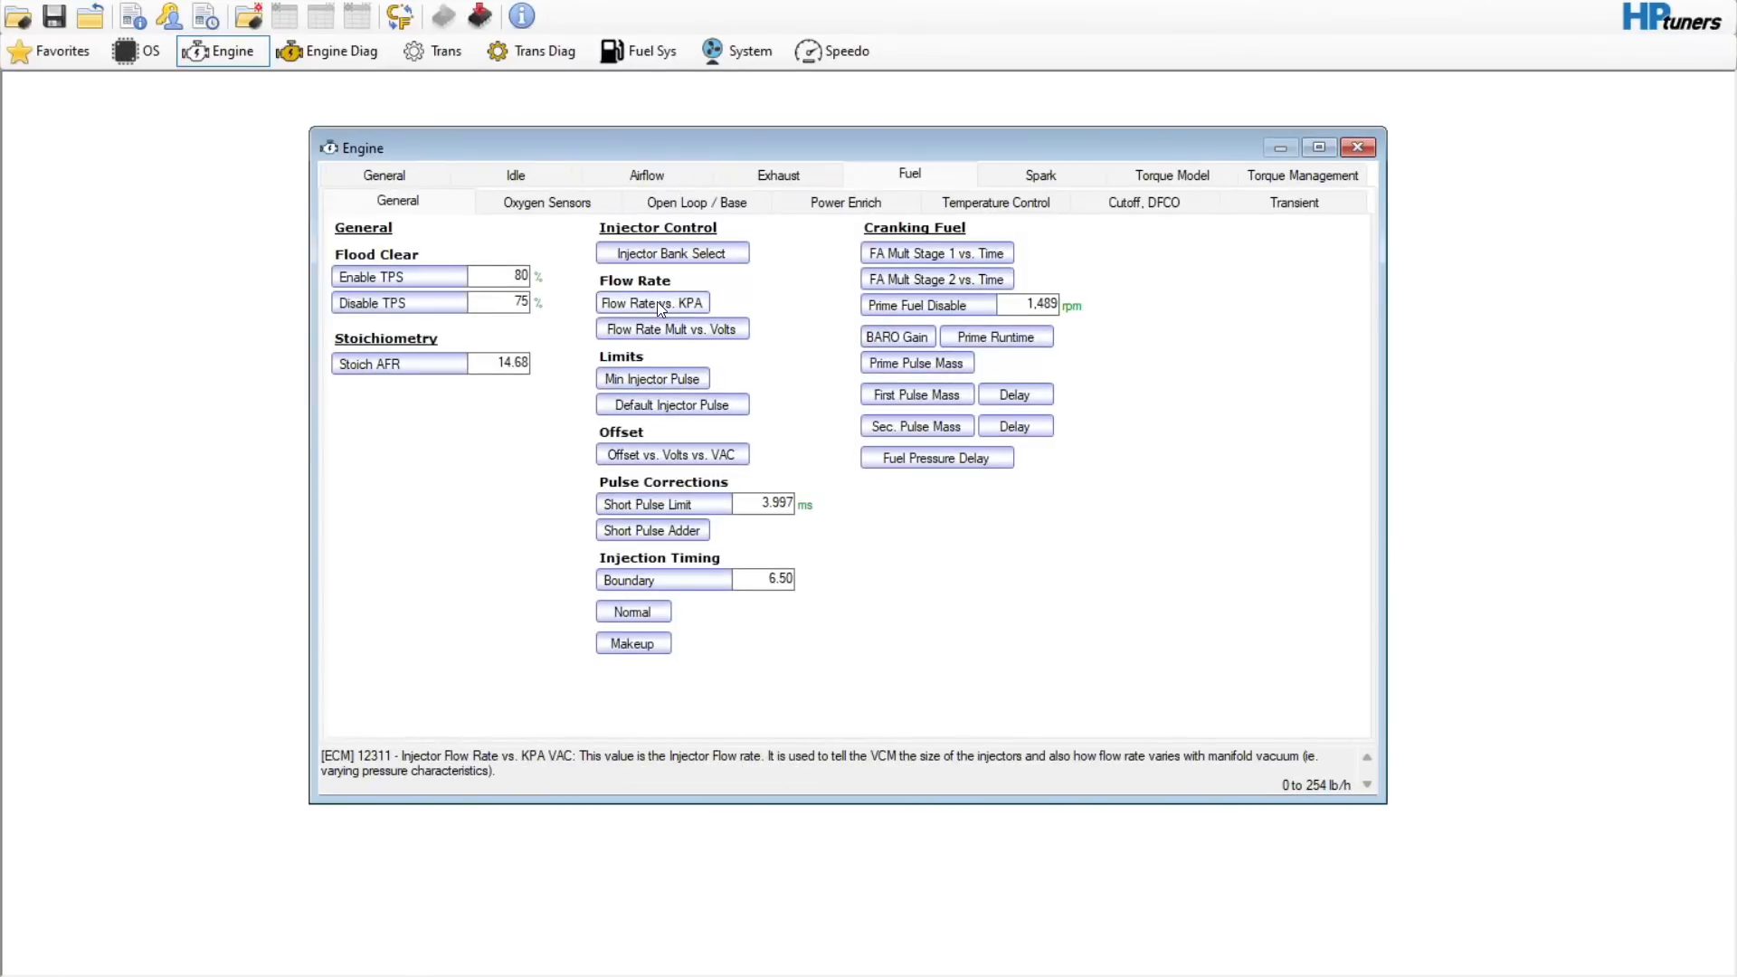
- In HP Tuners, paste the copied flow values into the Injector Flow Rate vs. KPA VAC table and close it
click(657, 301)
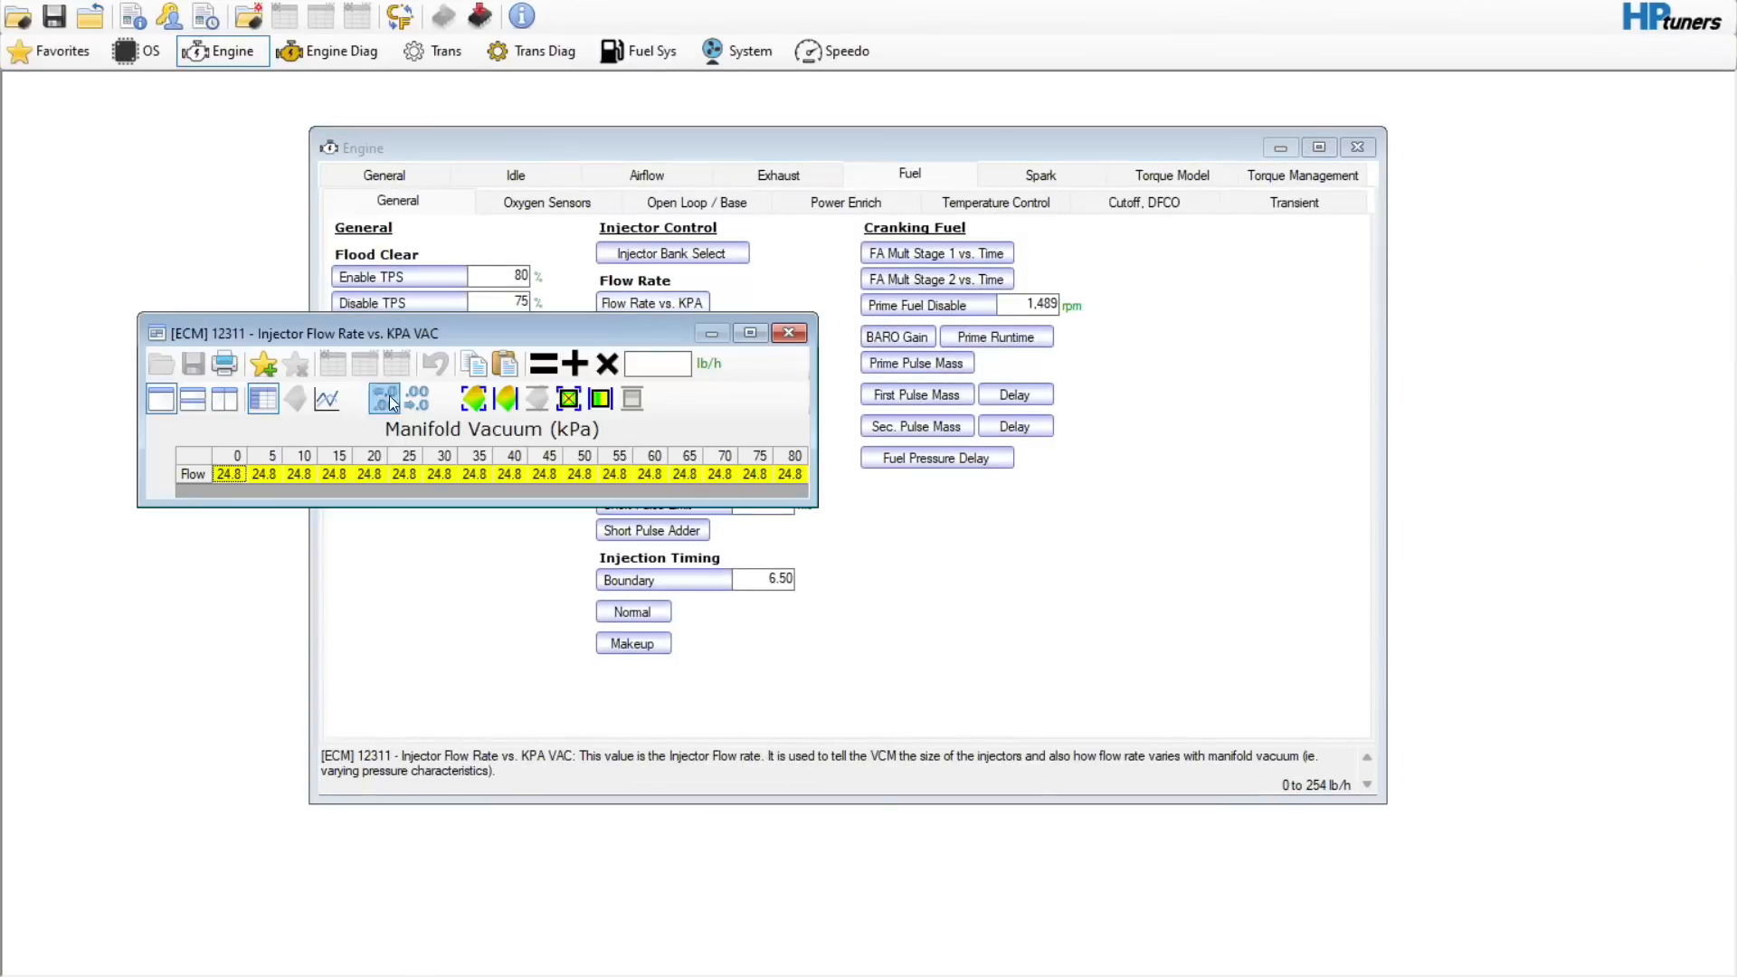
right_click(236, 476)
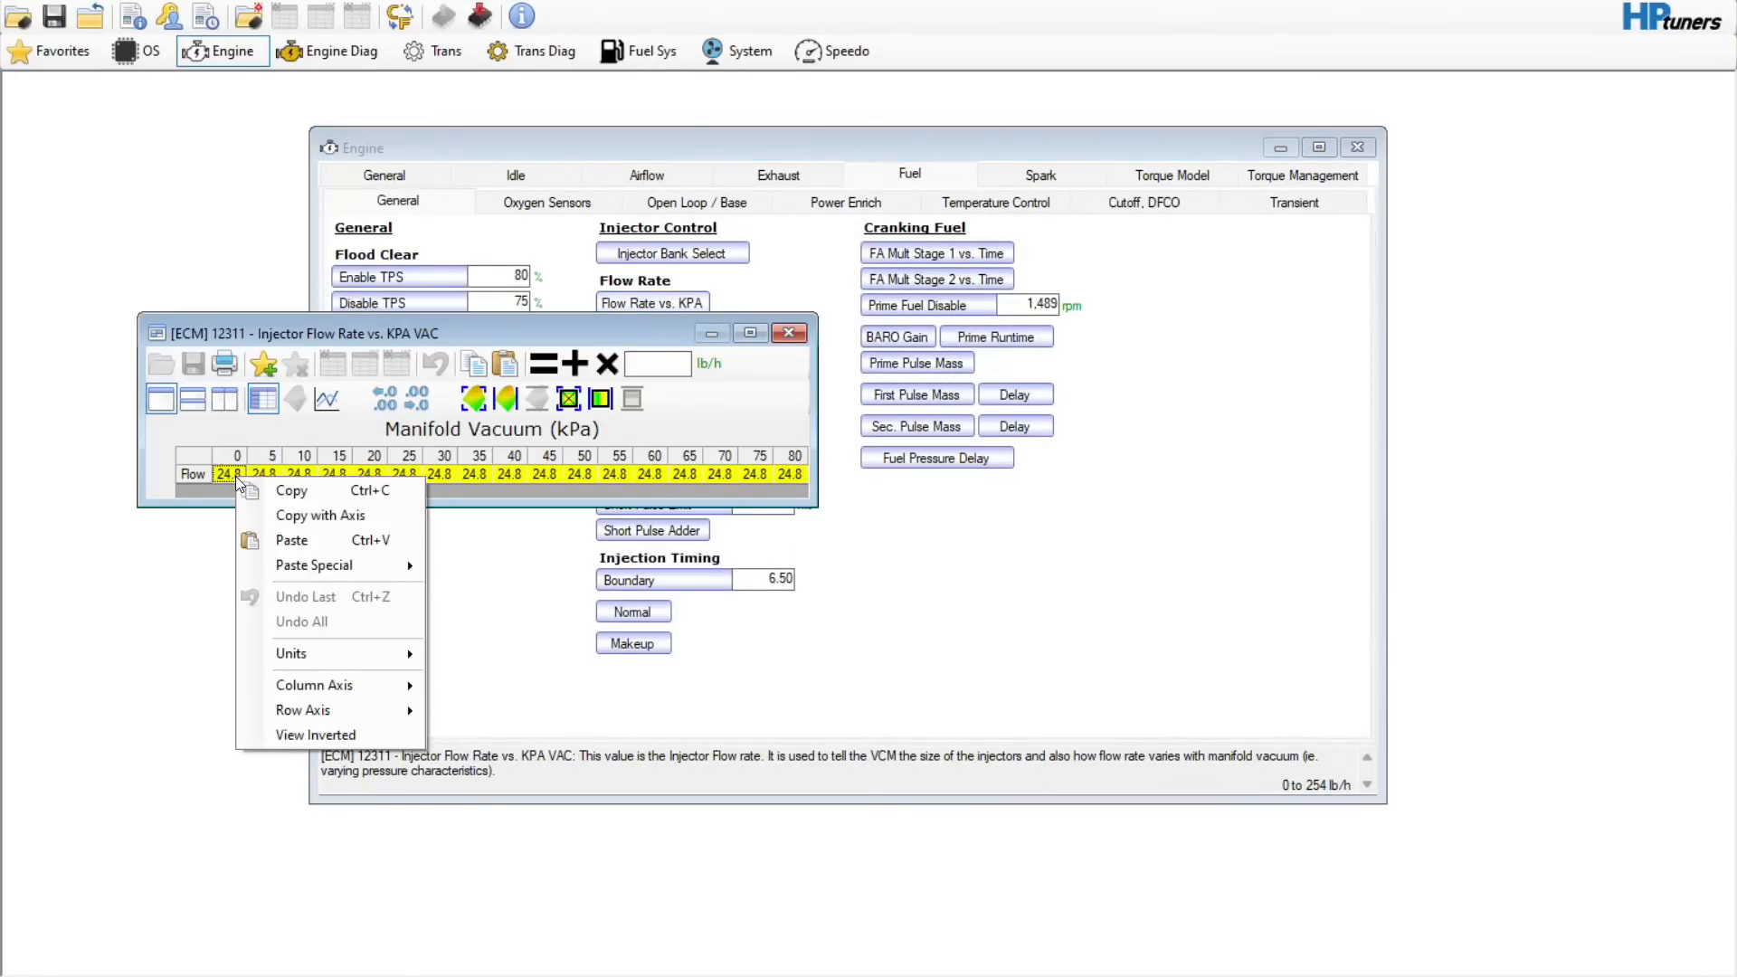
click(288, 542)
click(789, 333)
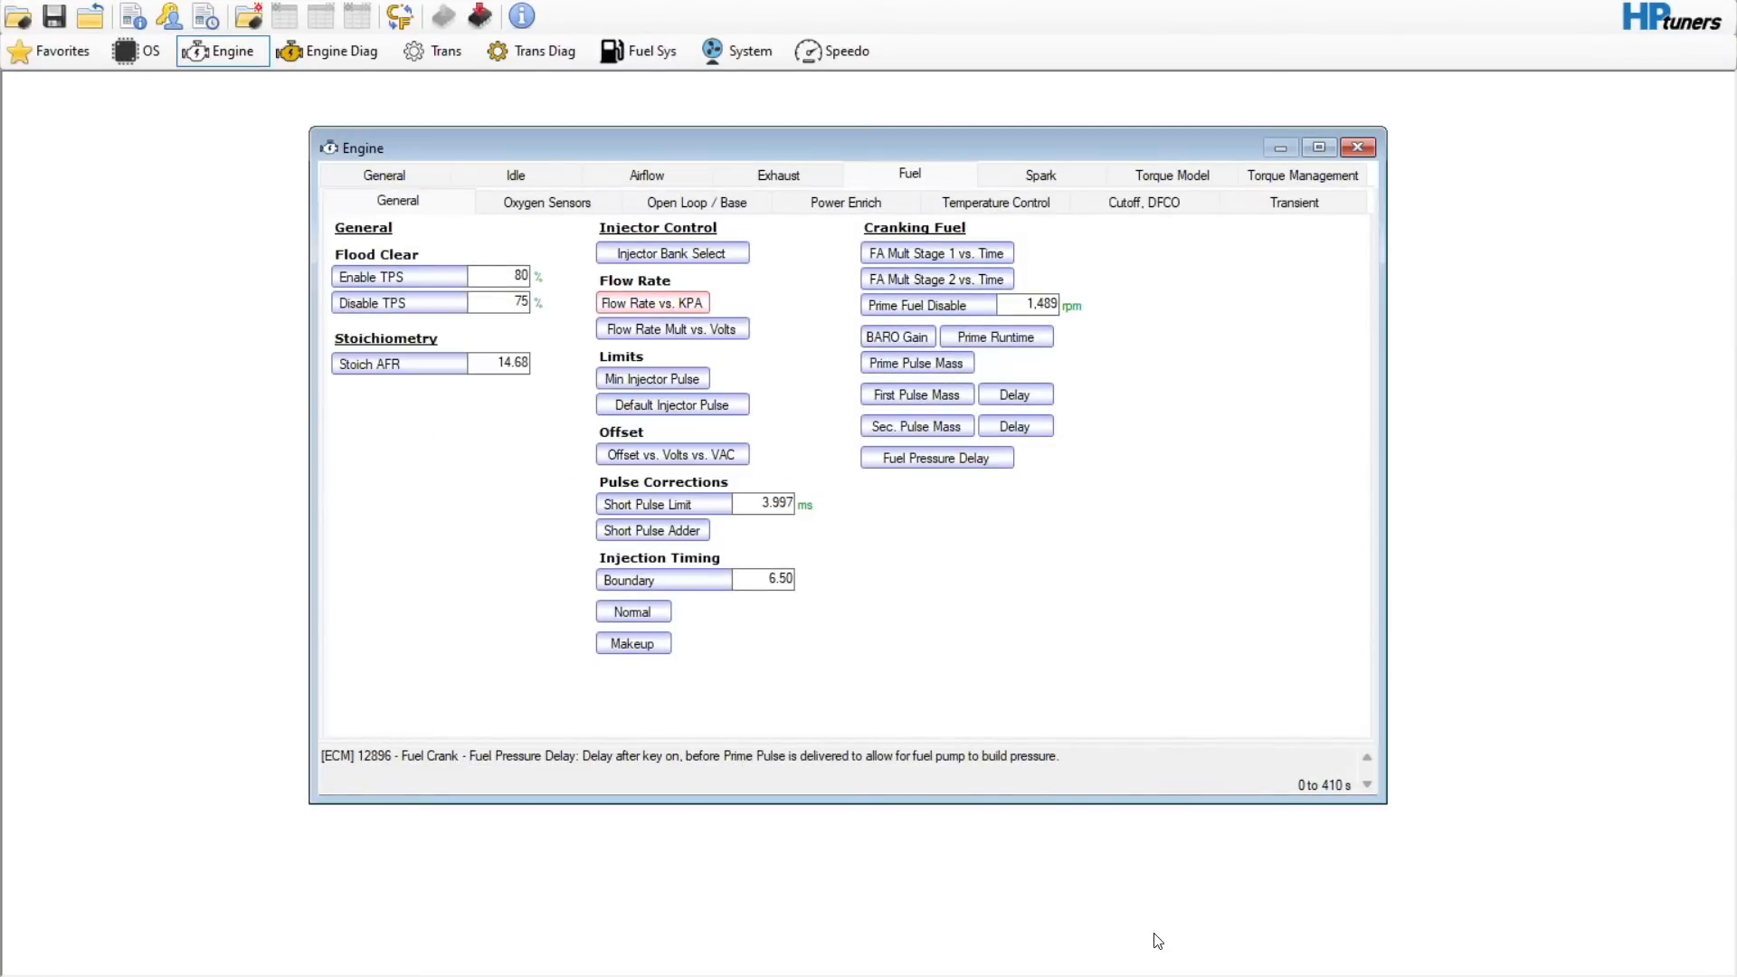
- Back in Excel, copy all Offset vs Volts vs VAC values from 4.5 to 18 volts in the return-style data
key(alt+Tab)
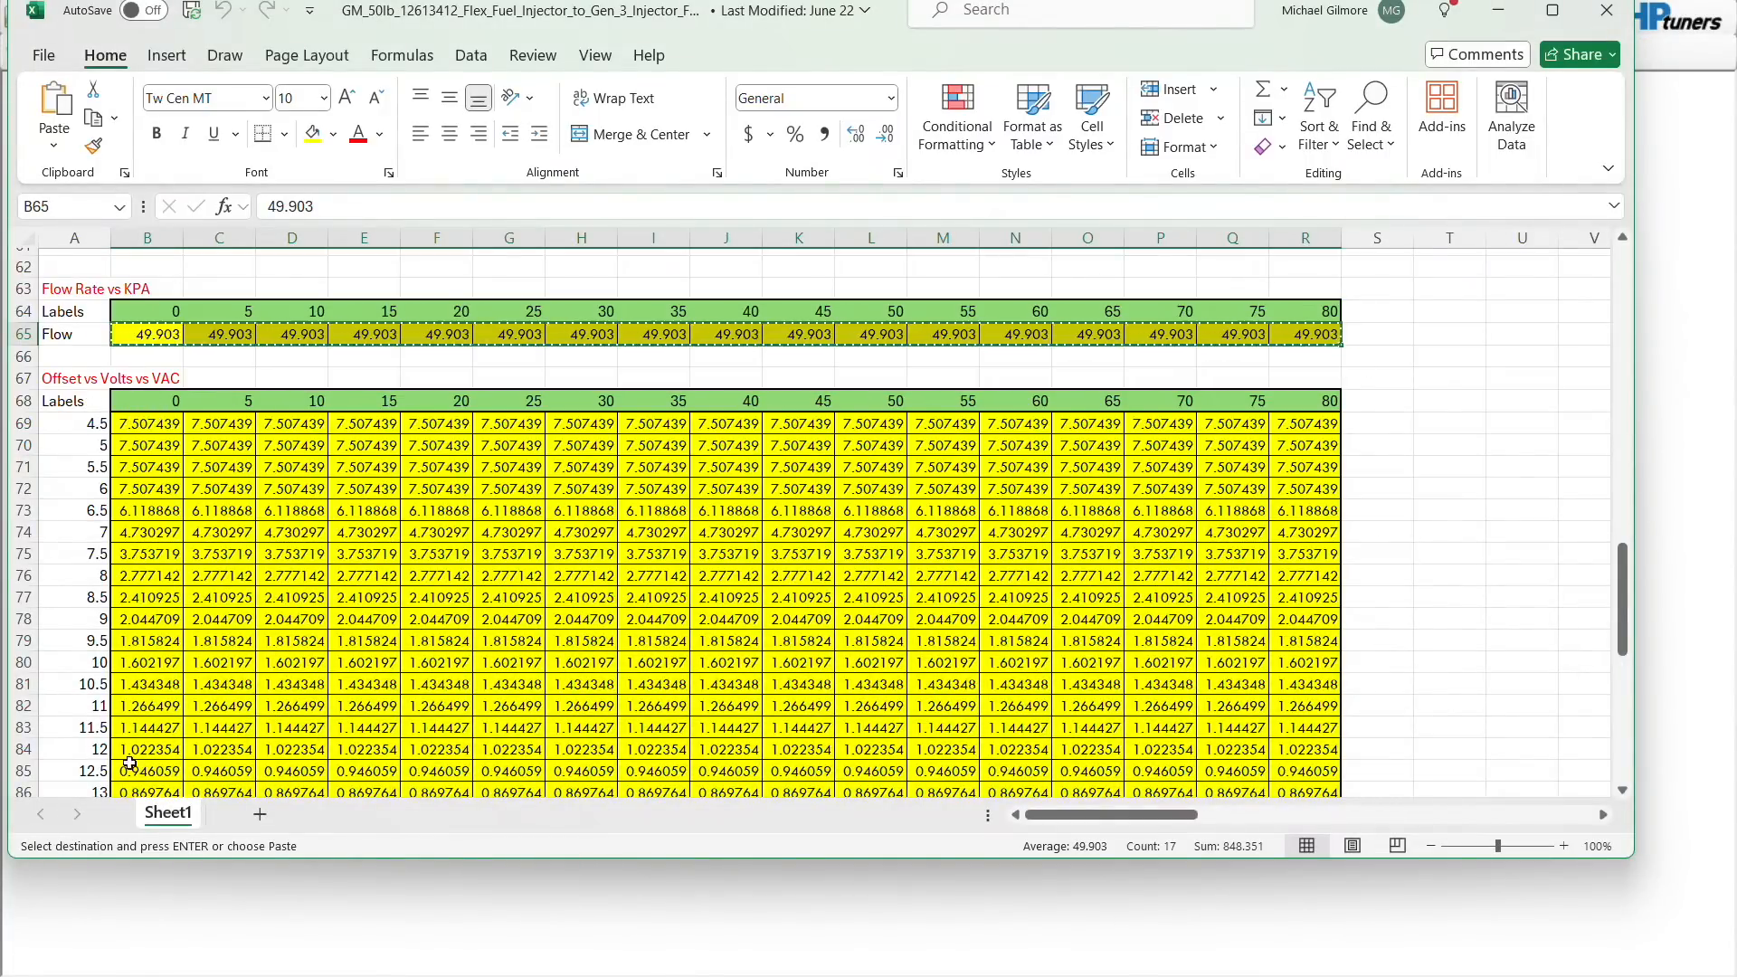
drag(147, 425, 1318, 759)
right_click(560, 432)
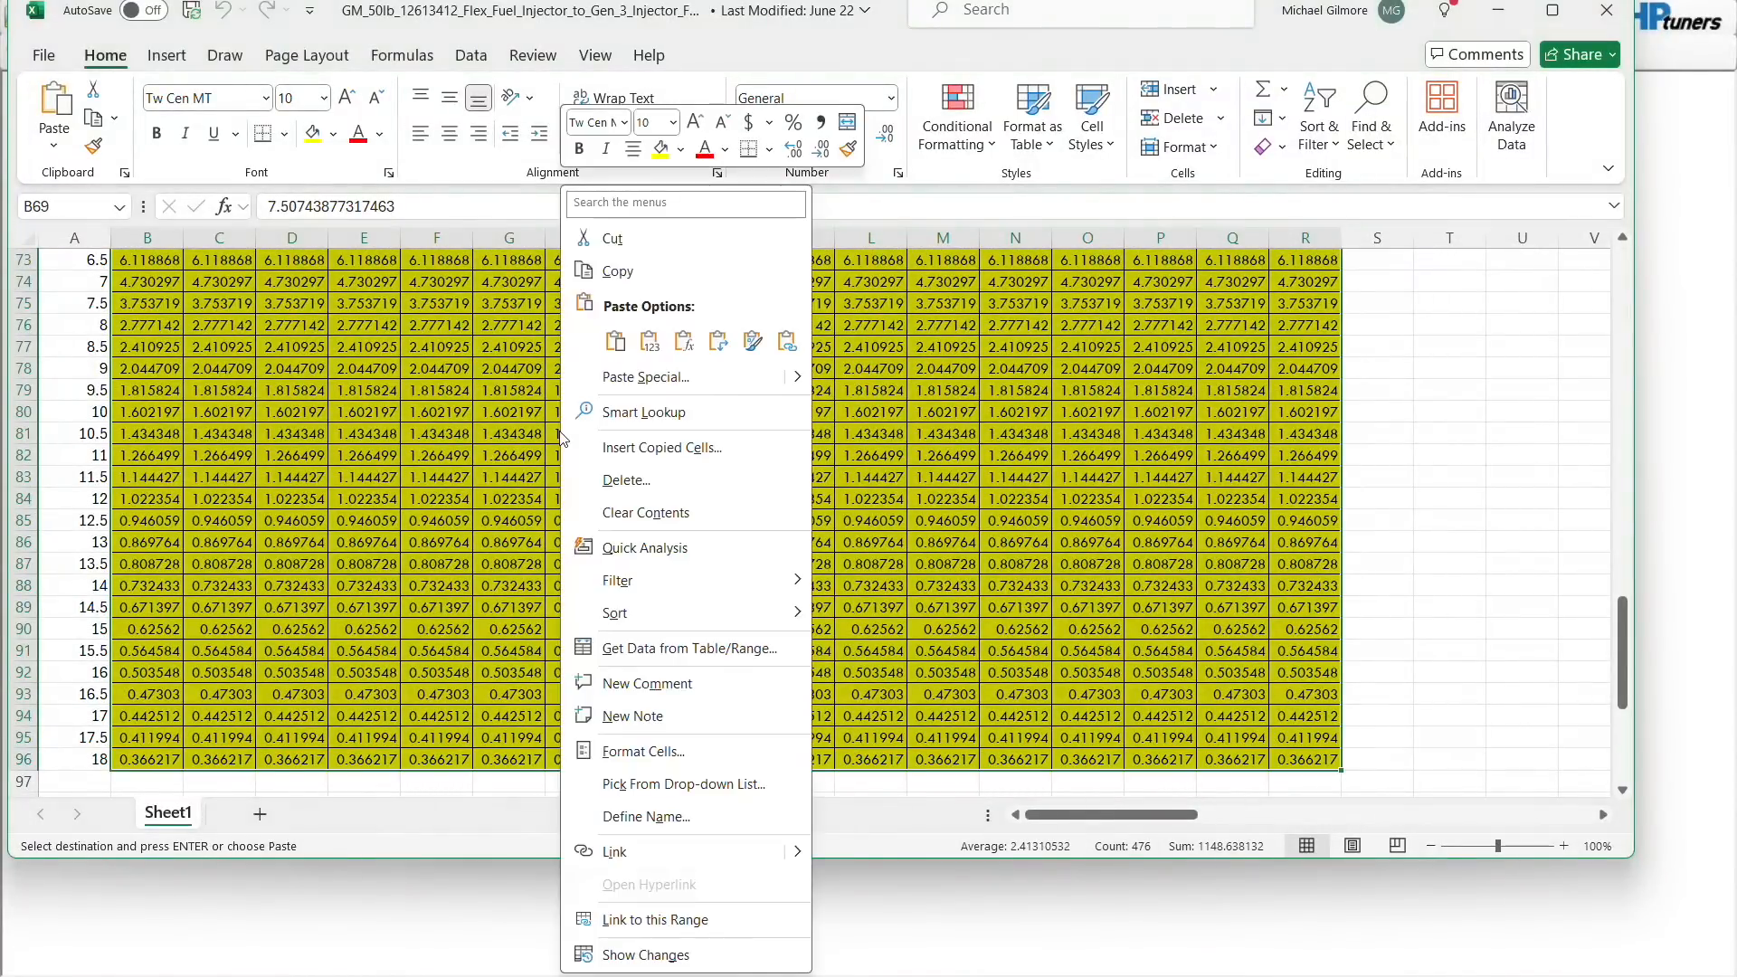
click(597, 268)
scroll(904, 634, up, 5)
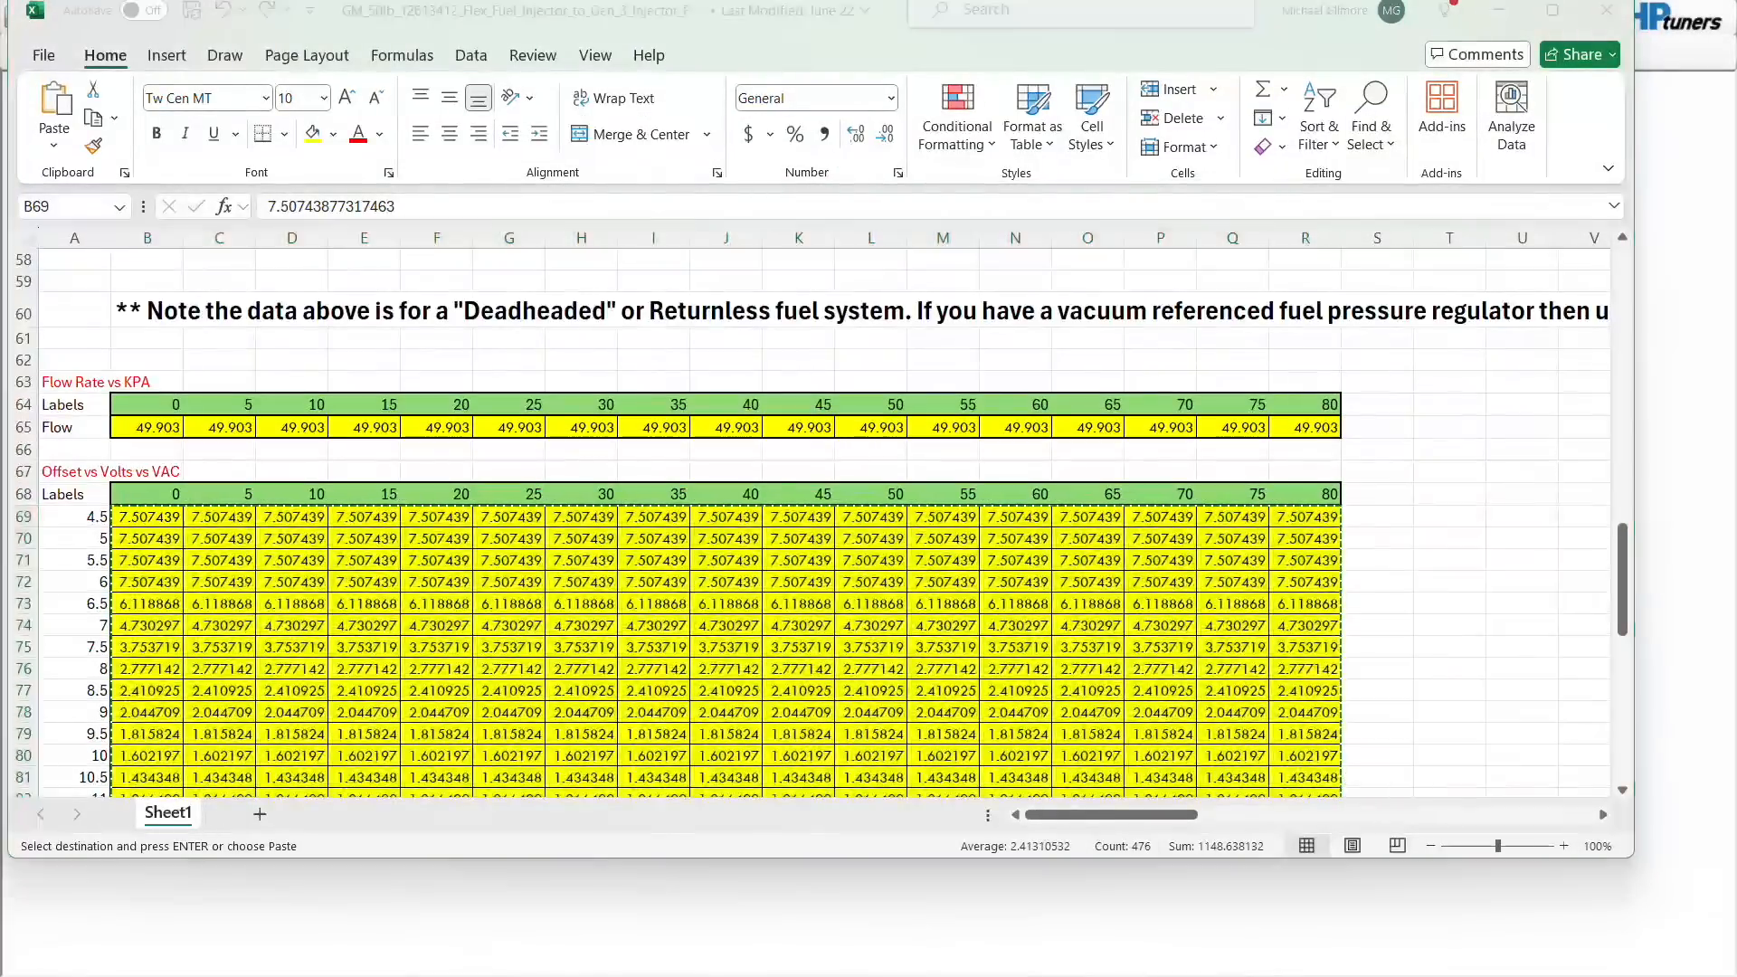
- Switch to HP Tuners, paste the copied offsets into the Injector Offset vs. Battery Voltage vs. KPA VAC table, and close it
click(1196, 970)
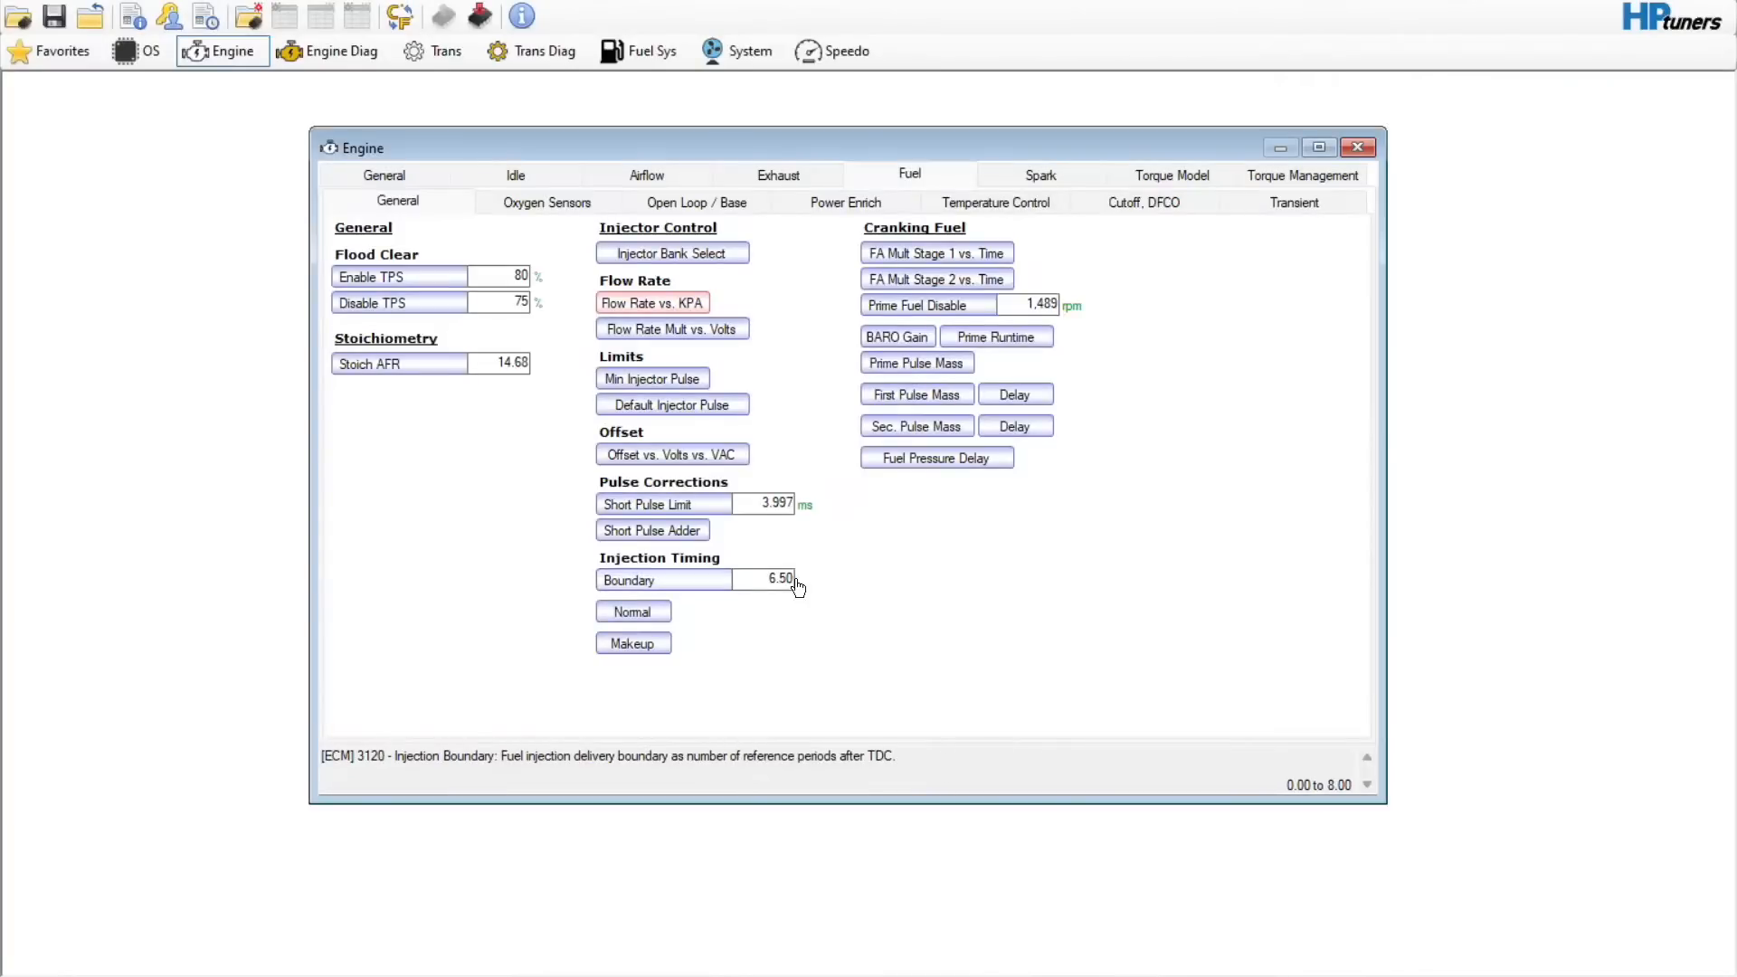
click(715, 462)
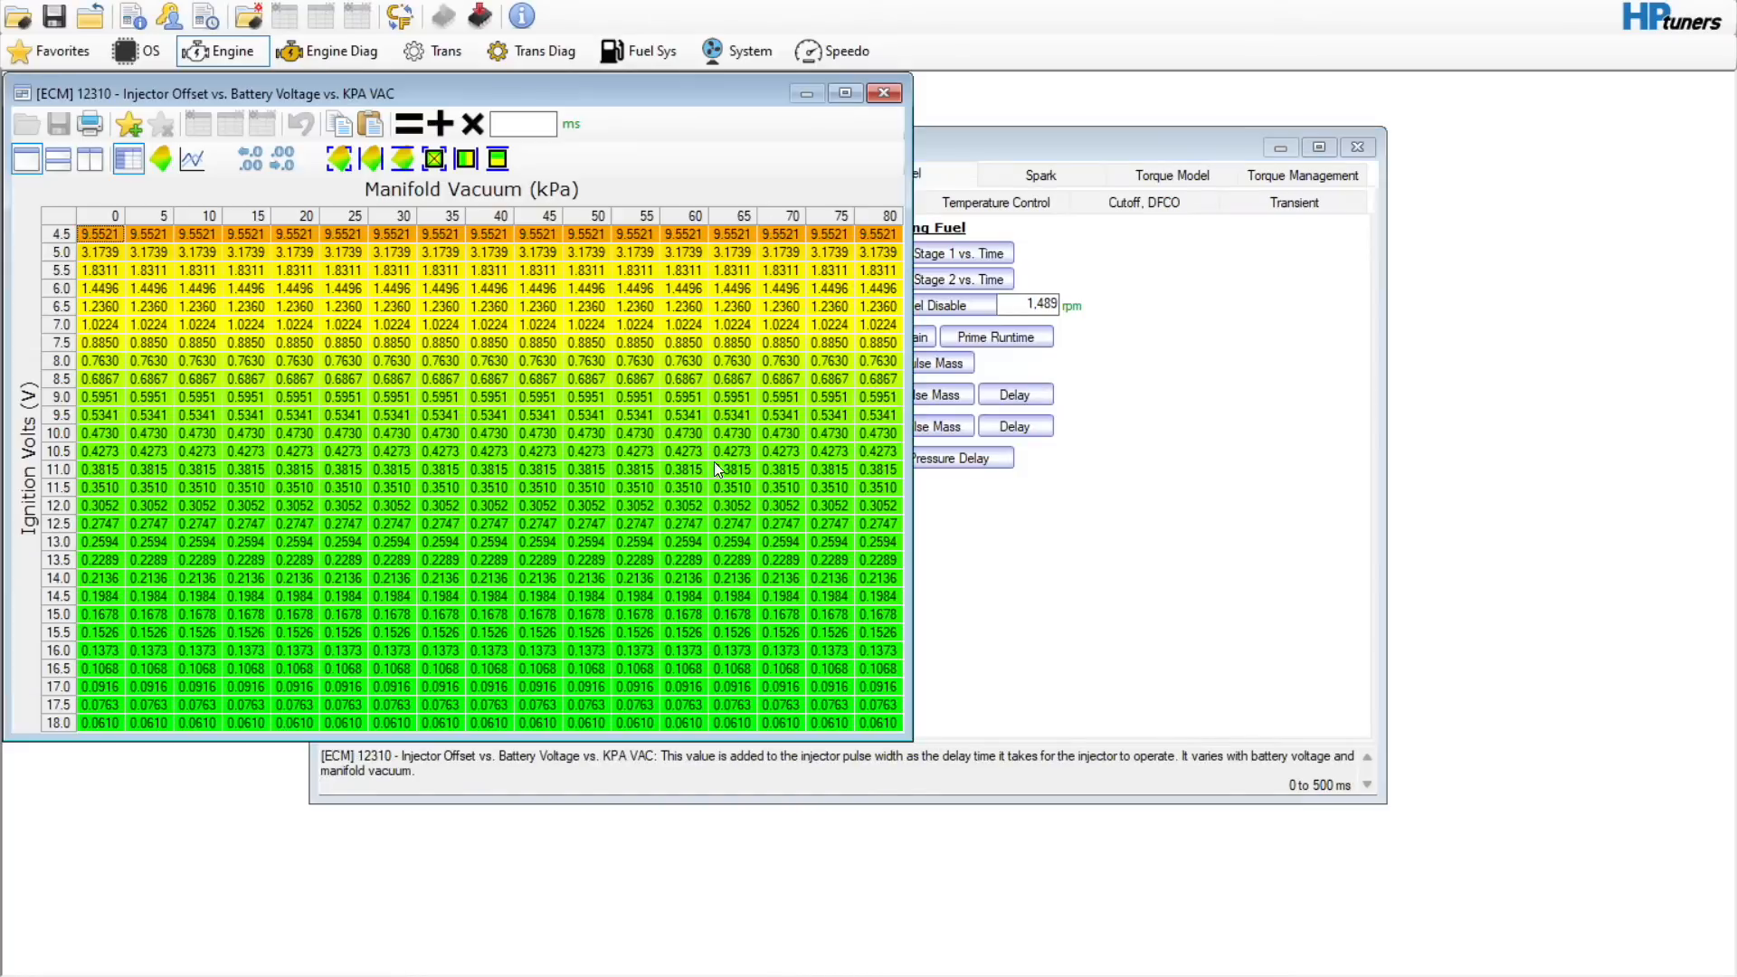
right_click(95, 236)
click(139, 289)
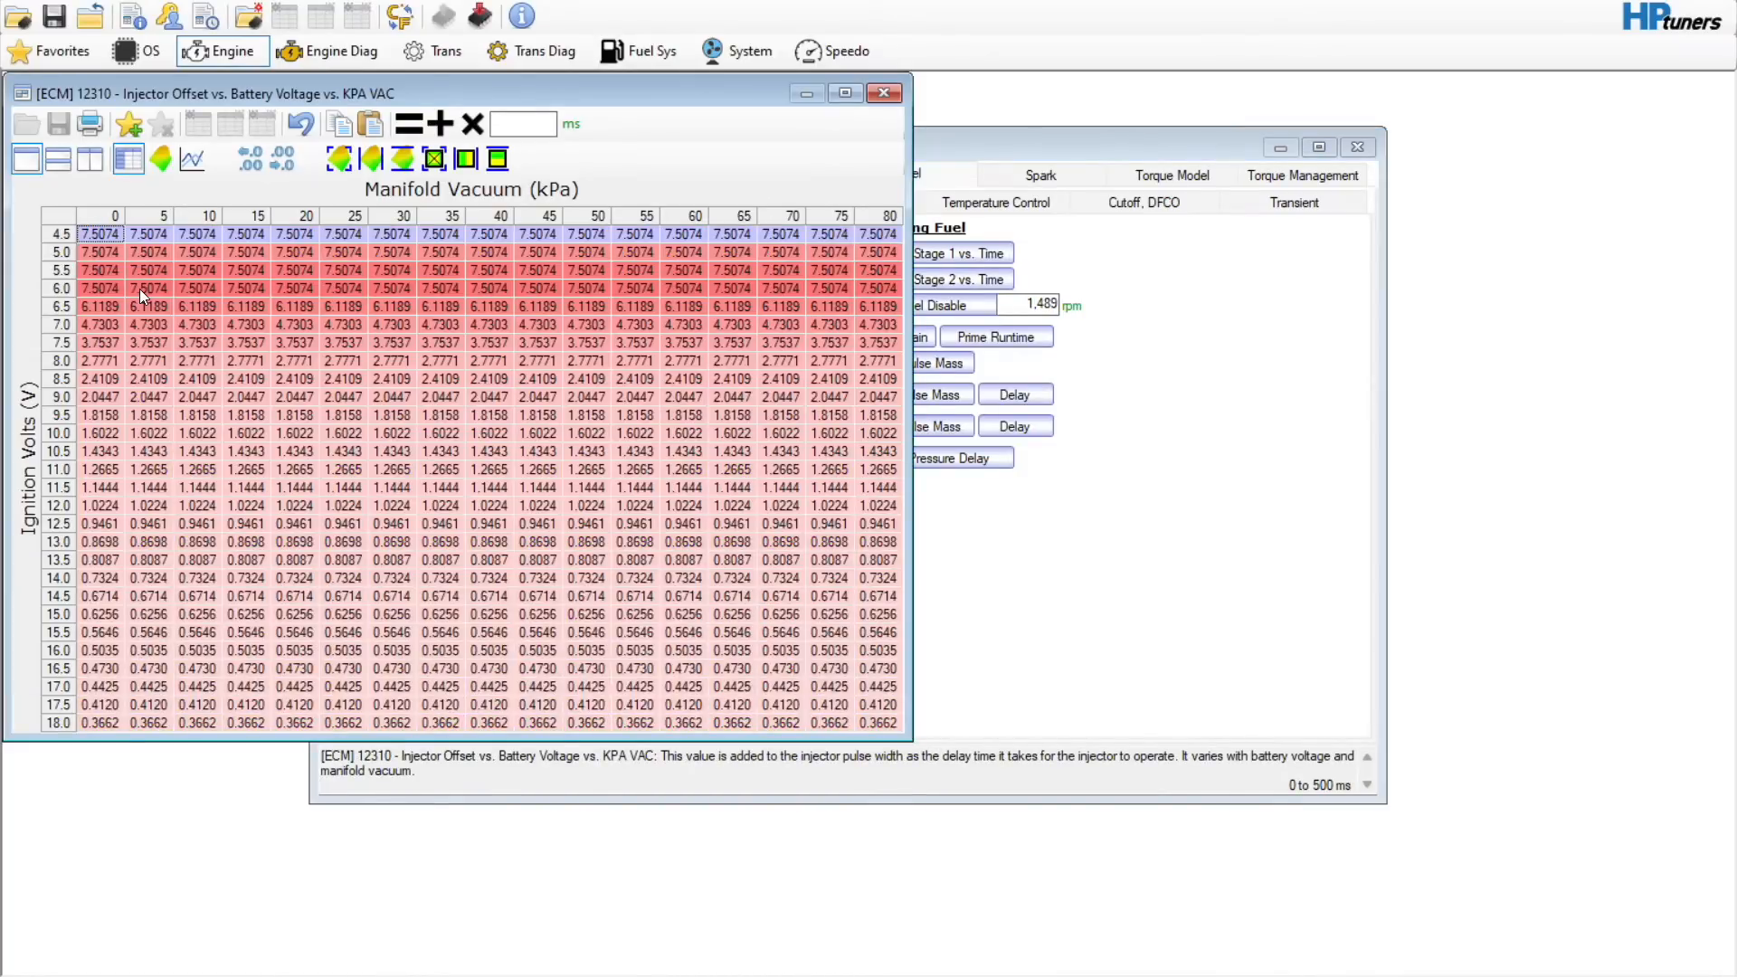
click(884, 94)
- Compare the Short Pulse Limit in the Excel injector workbook with the one in the HP Tuners fuel settings
key(alt+Tab)
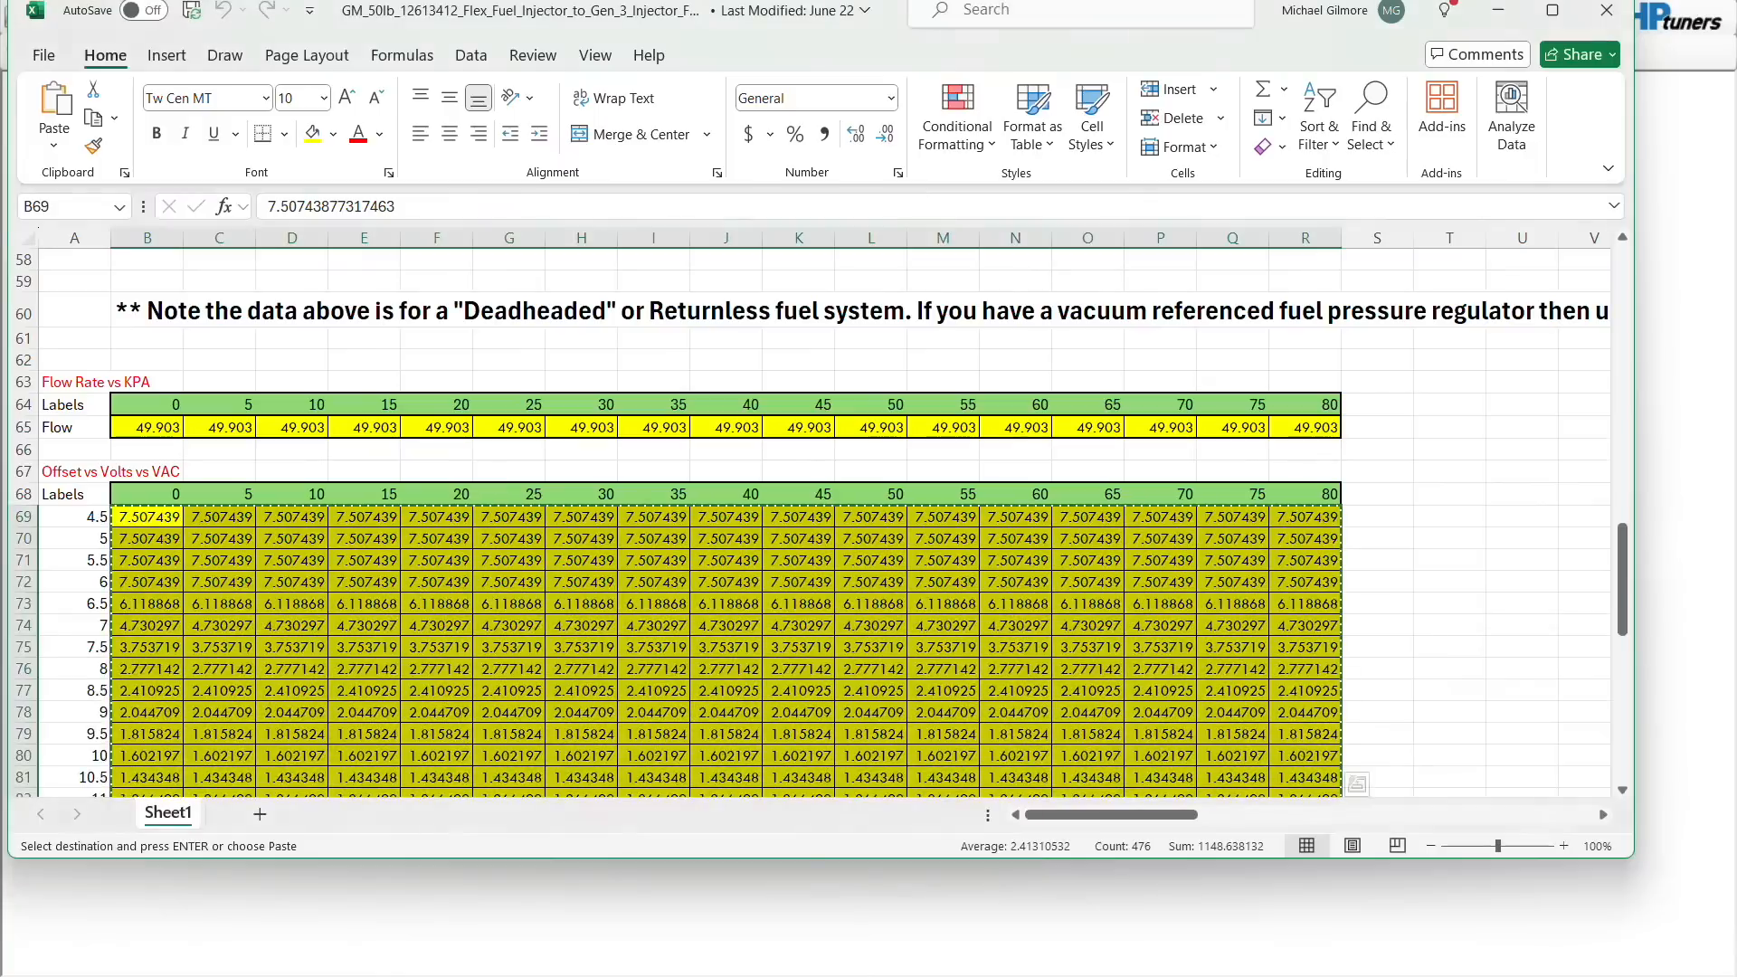
drag(1625, 636, 1649, 752)
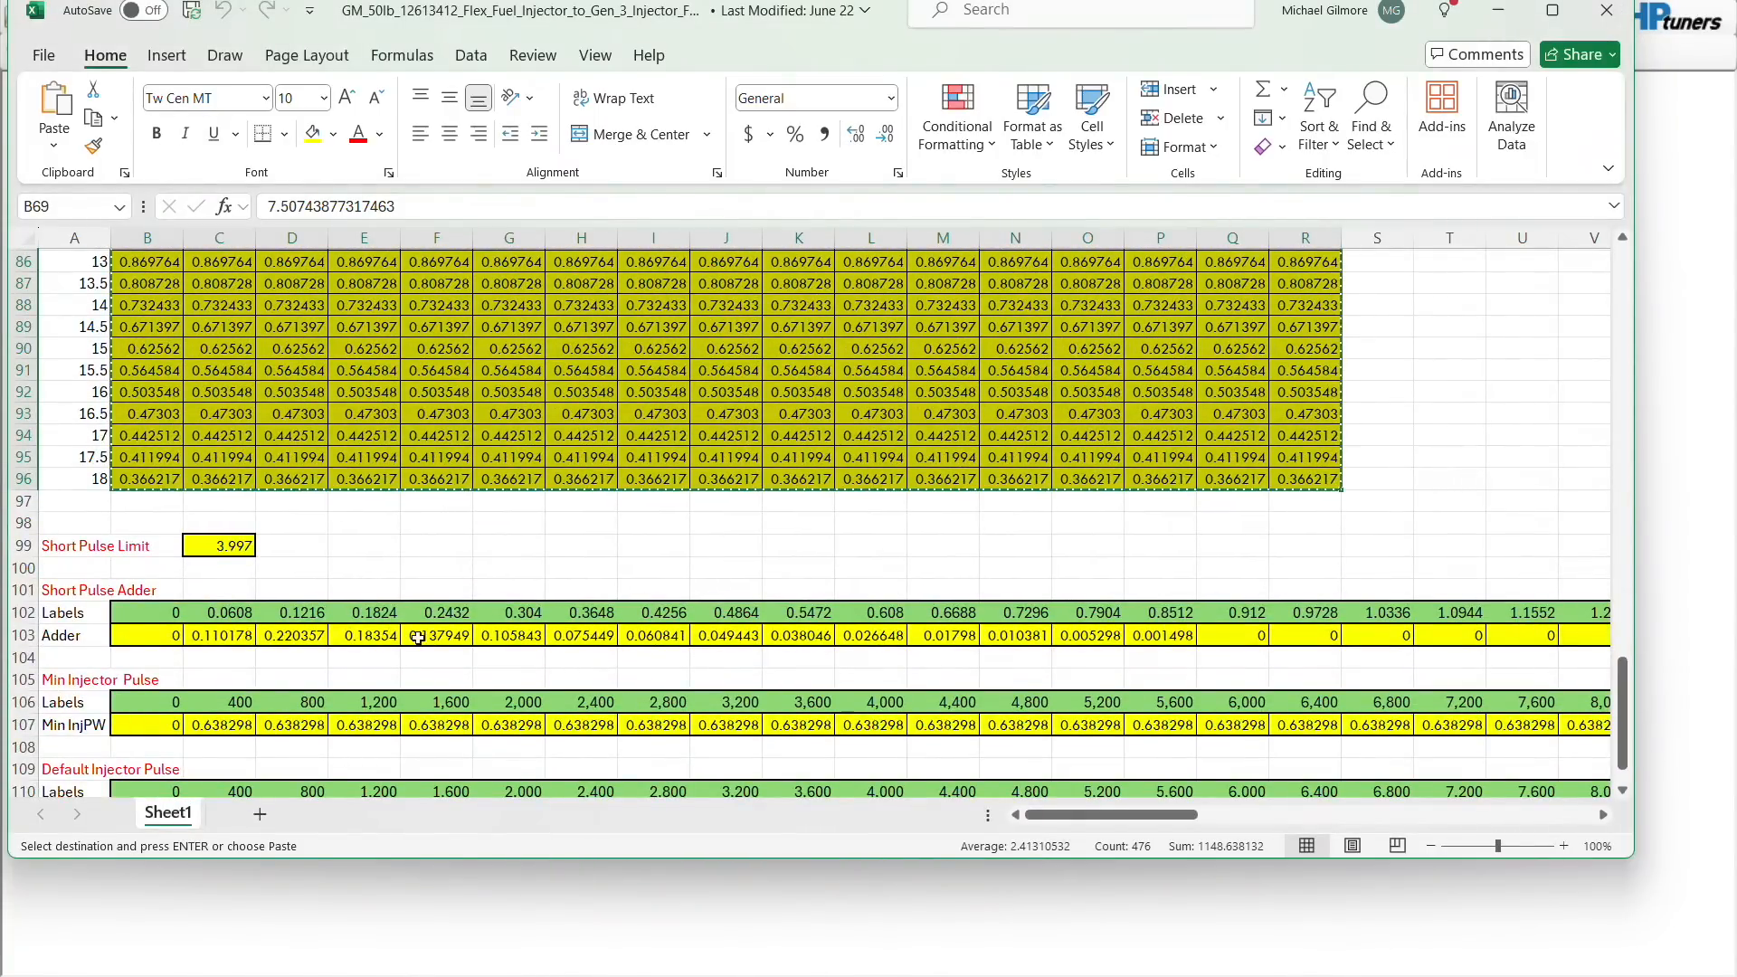
key(alt+Tab)
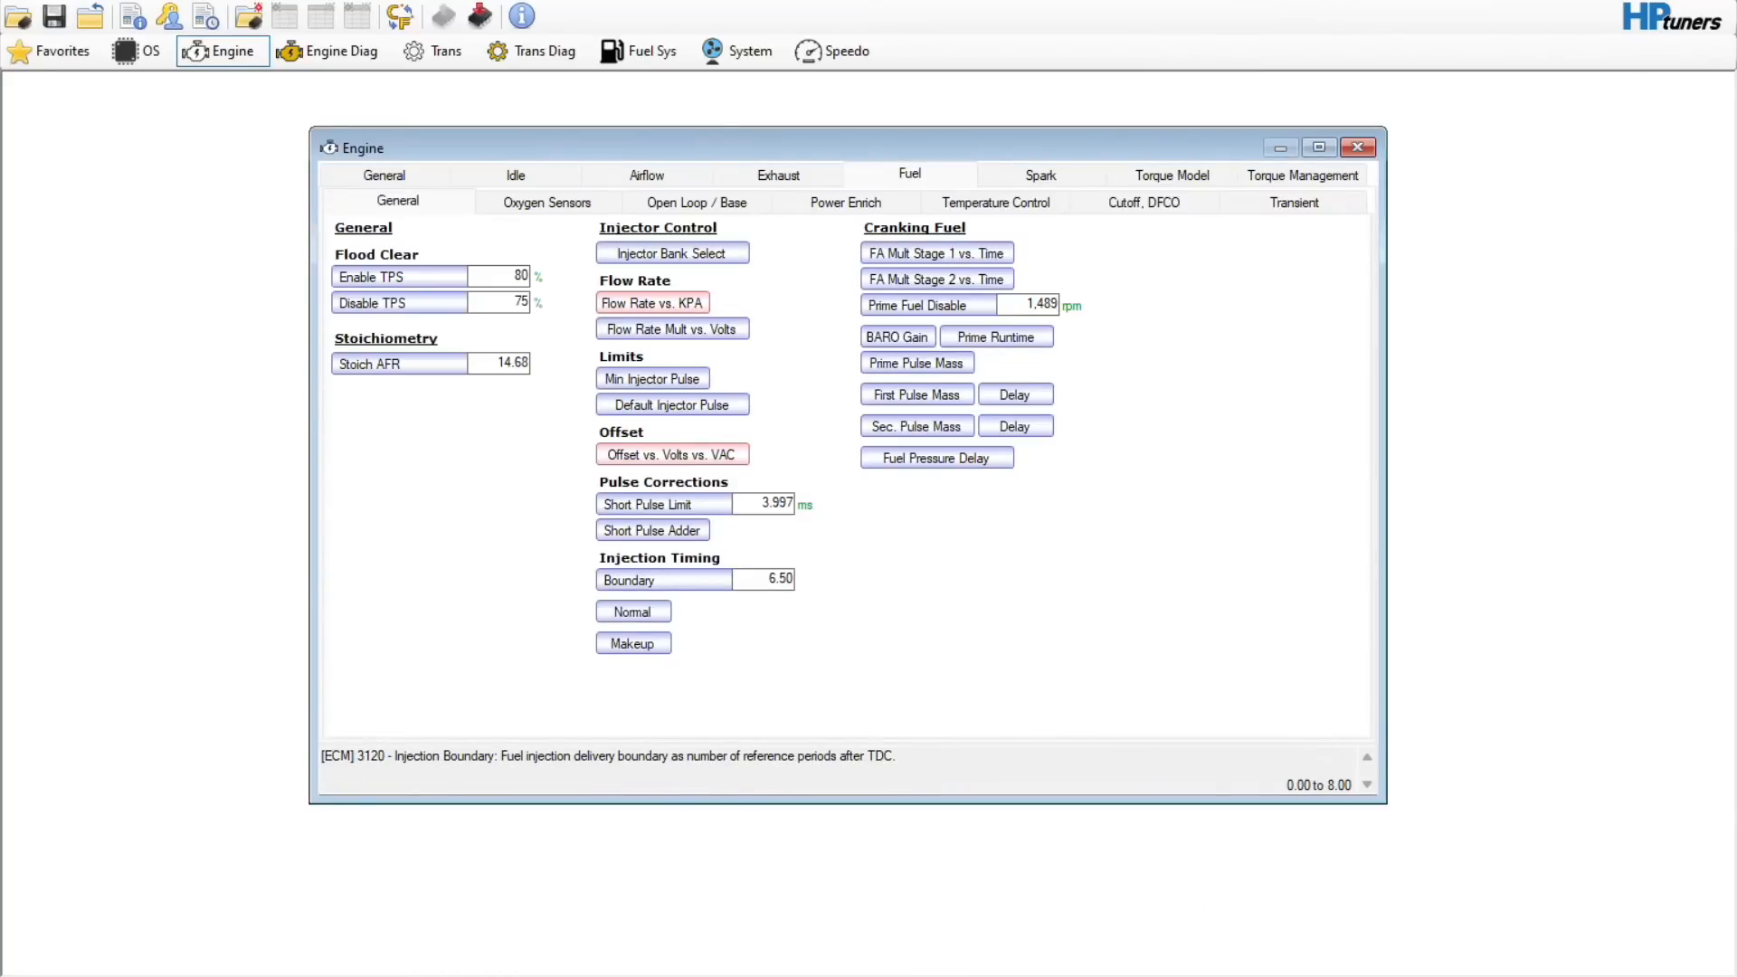
key(alt+Tab)
- Copy the entire Short Pulse Adder row from the workbook, from the 0 label through 4.0128
click(178, 637)
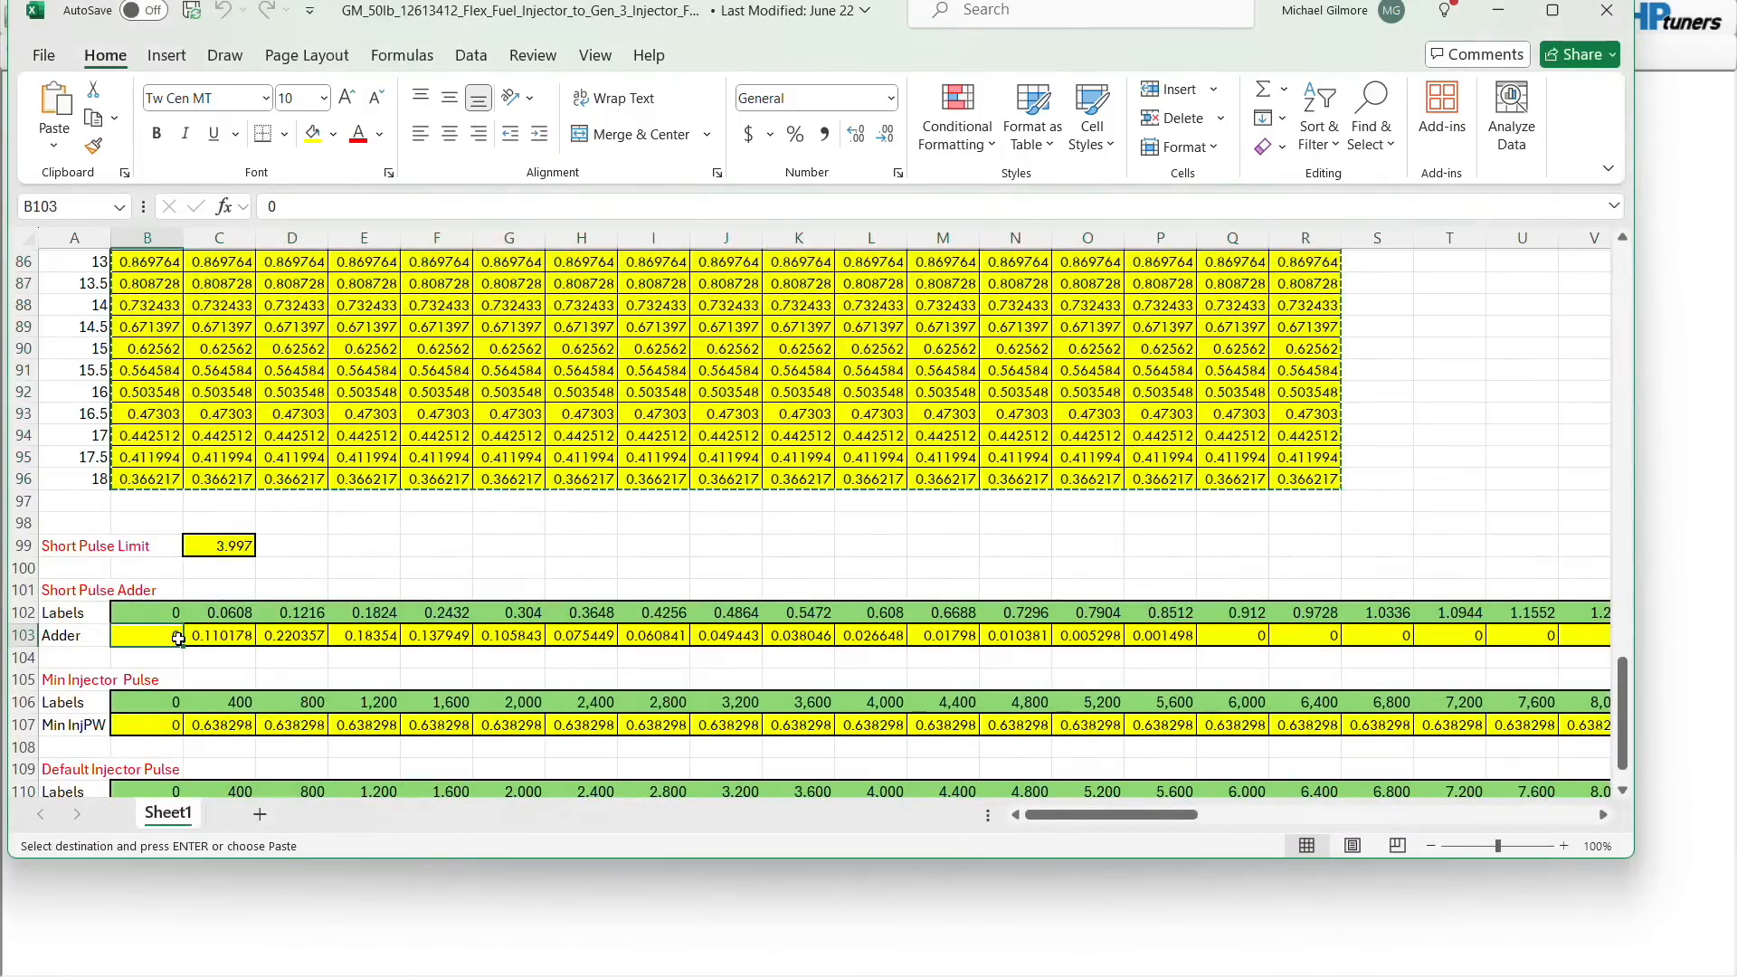
key(shift+Right)
key(shift+Right)
key(shift+Right)
key(shift+Right)
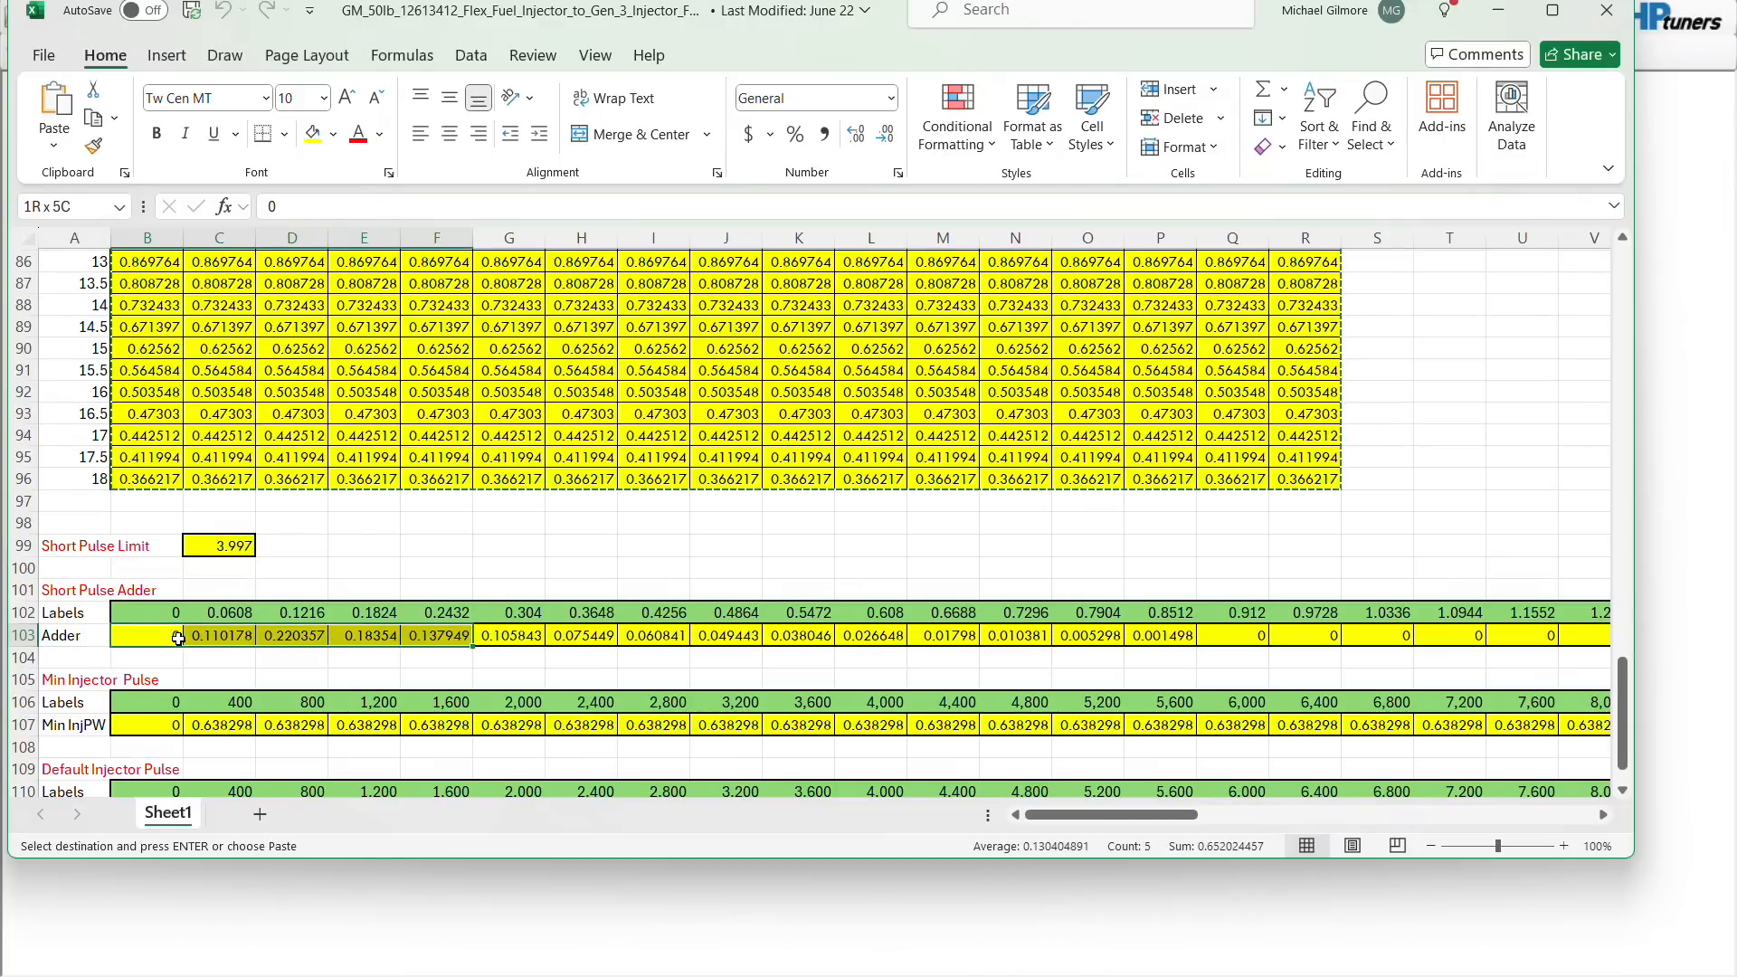
key(shift+Right)
key(shift+Right)
key(shift+Right)
key(shift+Right)
key(shift+Right)
key(shift+Right)
key(shift+Right)
key(shift+Right)
key(shift+Right)
key(shift+Right)
key(shift+Right)
key(shift+Right)
key(shift+Right)
key(shift+Right)
key(shift+Right)
key(shift+Right)
key(shift+Right)
key(shift+Right)
key(shift+Right)
key(shift+Right)
key(shift+Right)
key(shift+Right)
key(shift+Right)
key(shift+Right)
key(shift+Right)
key(shift+Right)
key(shift+Right)
key(shift+Right)
key(shift+Right)
key(shift+Right)
key(shift+Right)
key(shift+Right)
key(shift+Right)
key(shift+Right)
key(shift+Right)
key(shift+Right)
key(shift+Right)
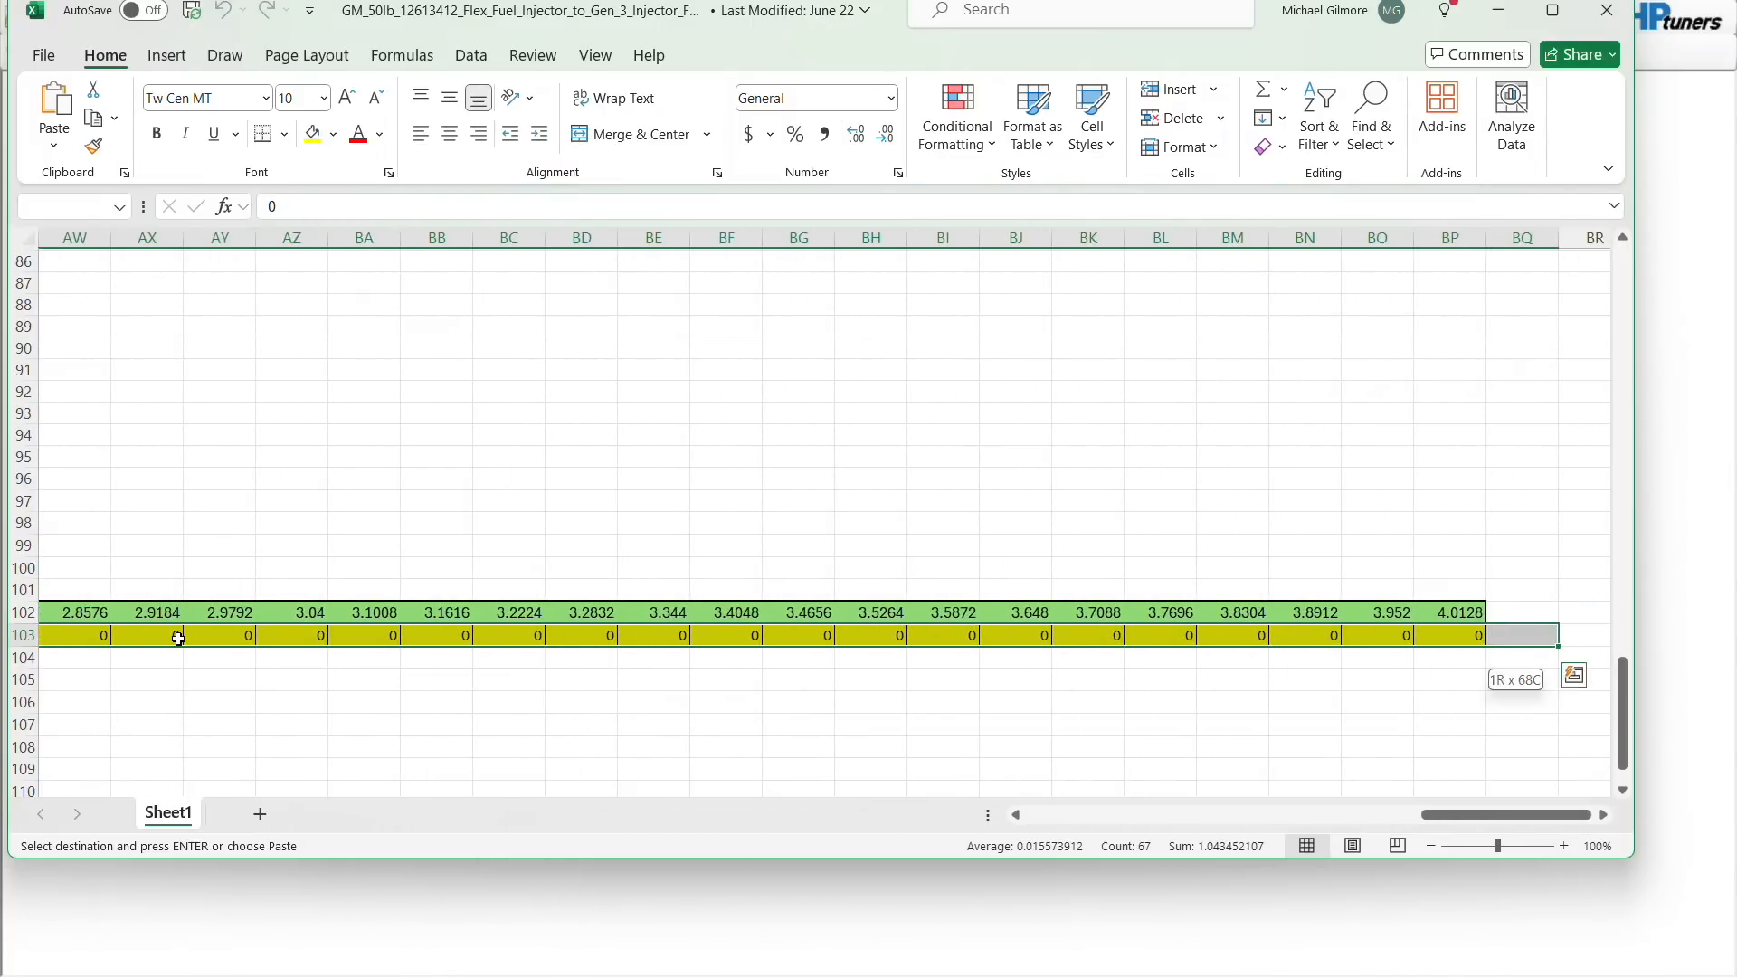
key(shift+Left)
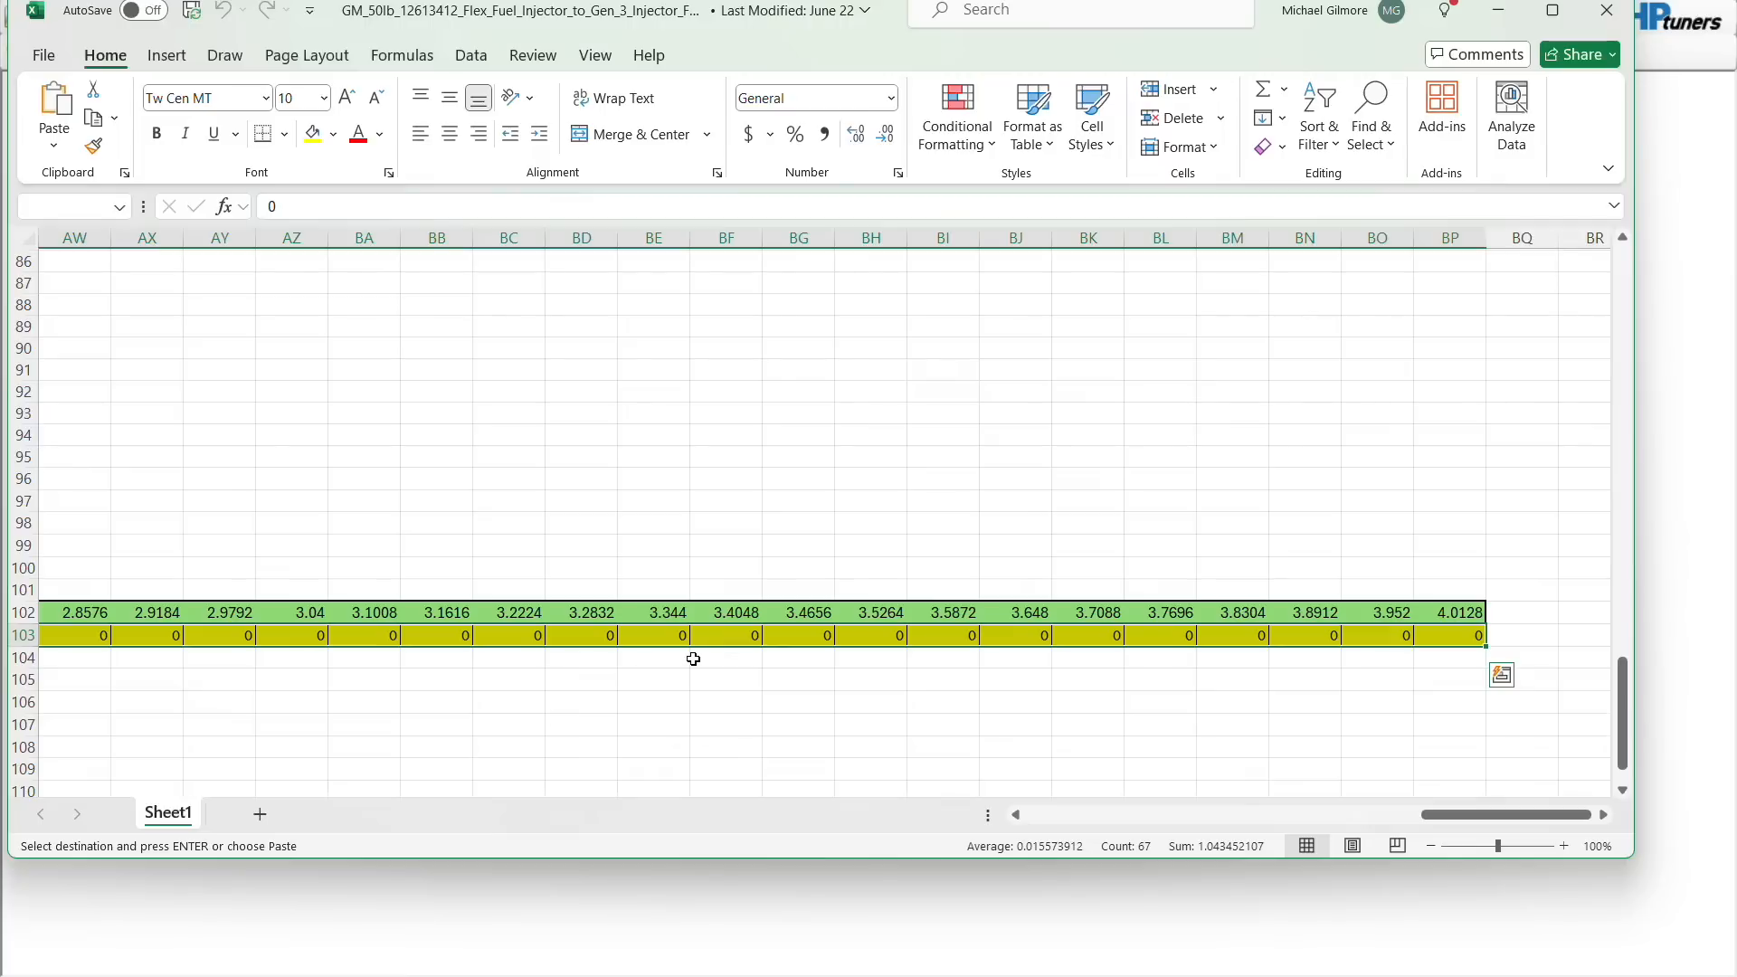
right_click(723, 637)
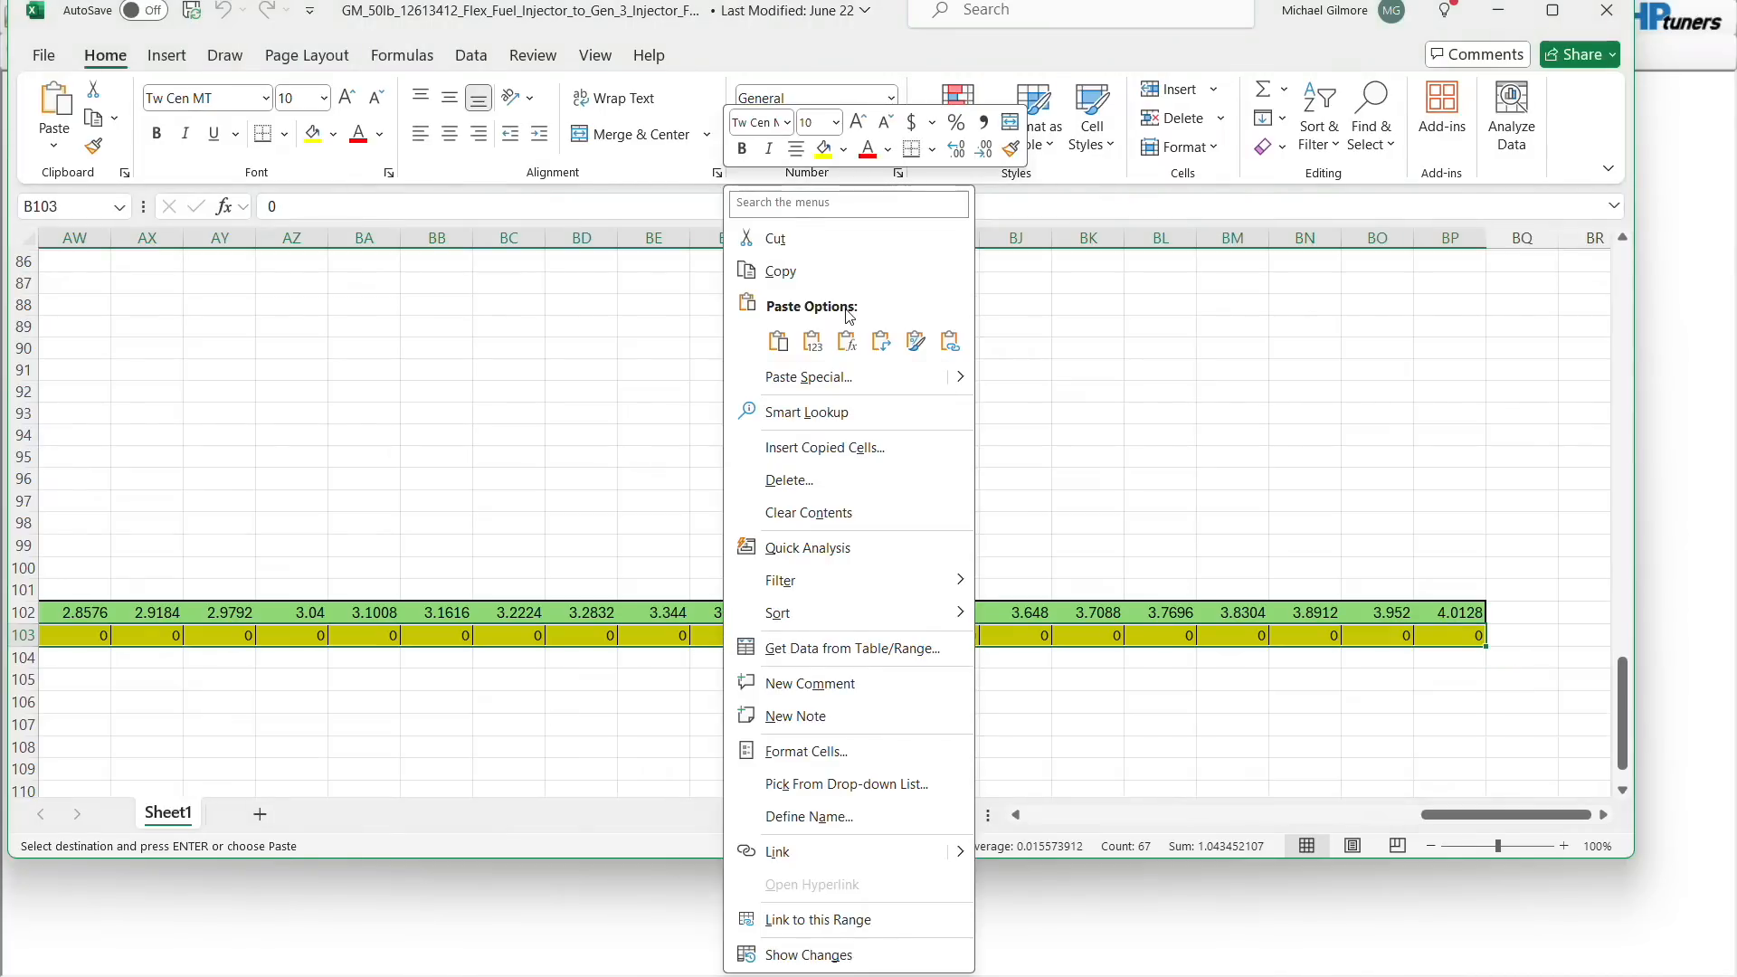
click(780, 270)
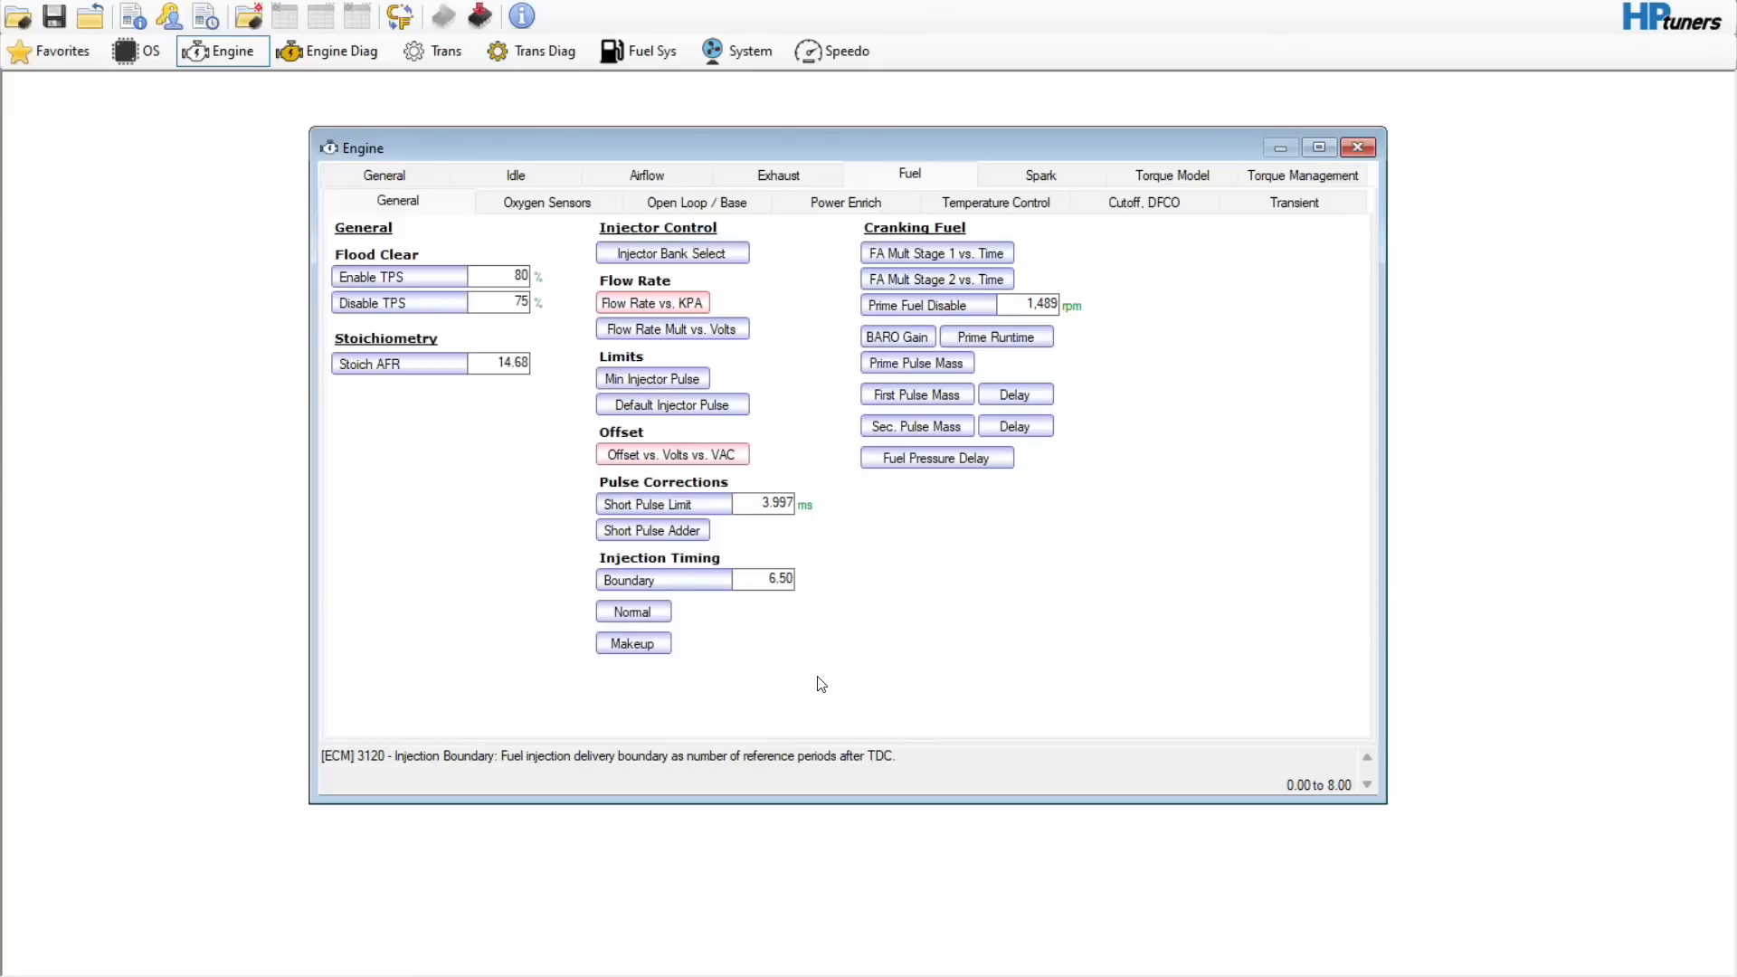
- In HP Tuners, paste the copied adder values into the Short Pulse Adder table and close it
click(685, 532)
drag(644, 477, 520, 497)
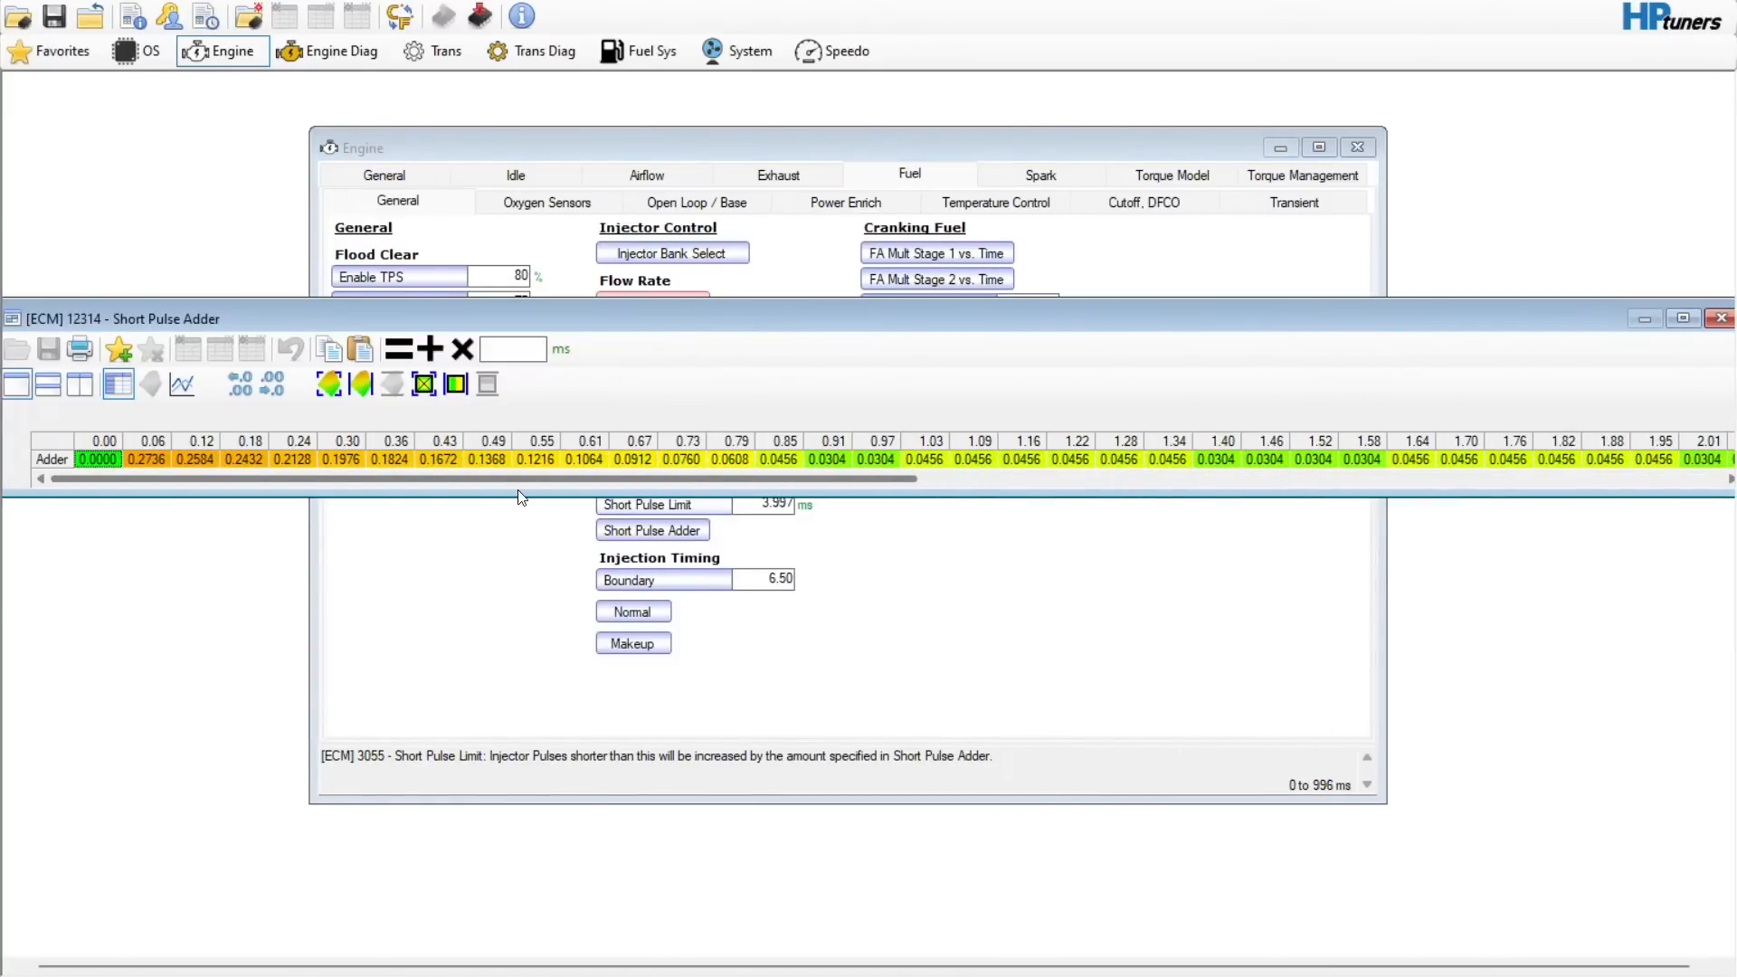
right_click(89, 456)
click(153, 516)
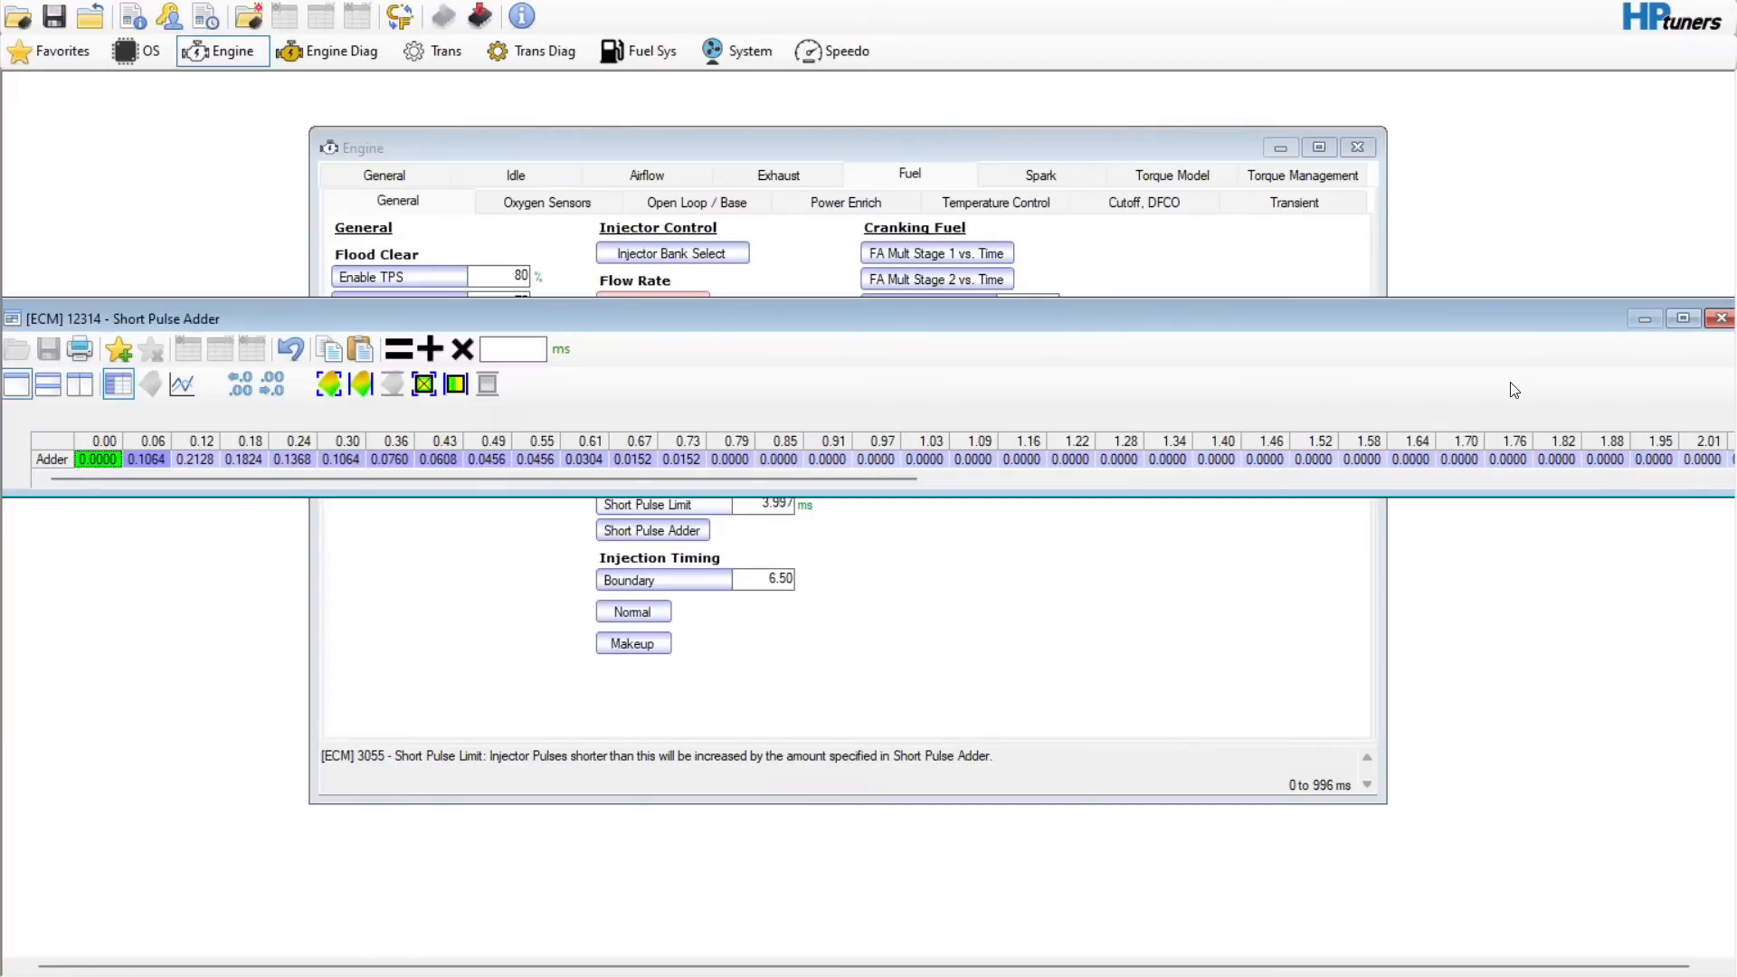
click(1720, 319)
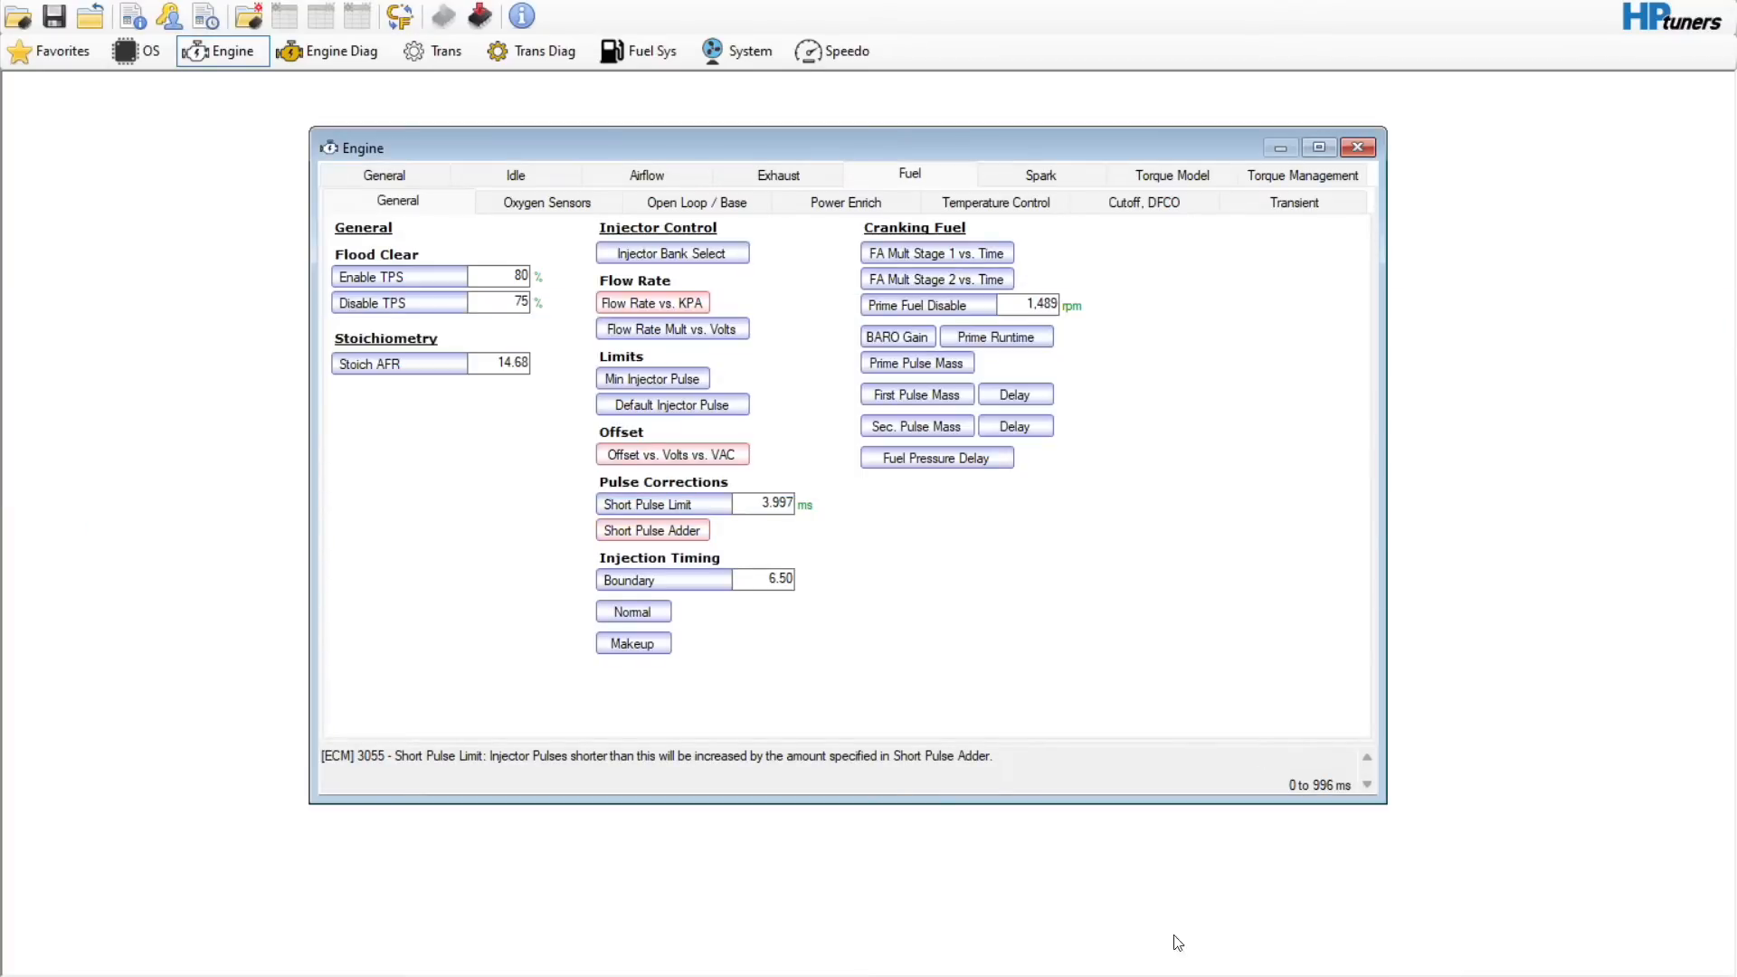
- Return to the Excel injector workbook and copy the Min Injector Pulse row for 0 to 8,000 rpm
key(alt+Tab)
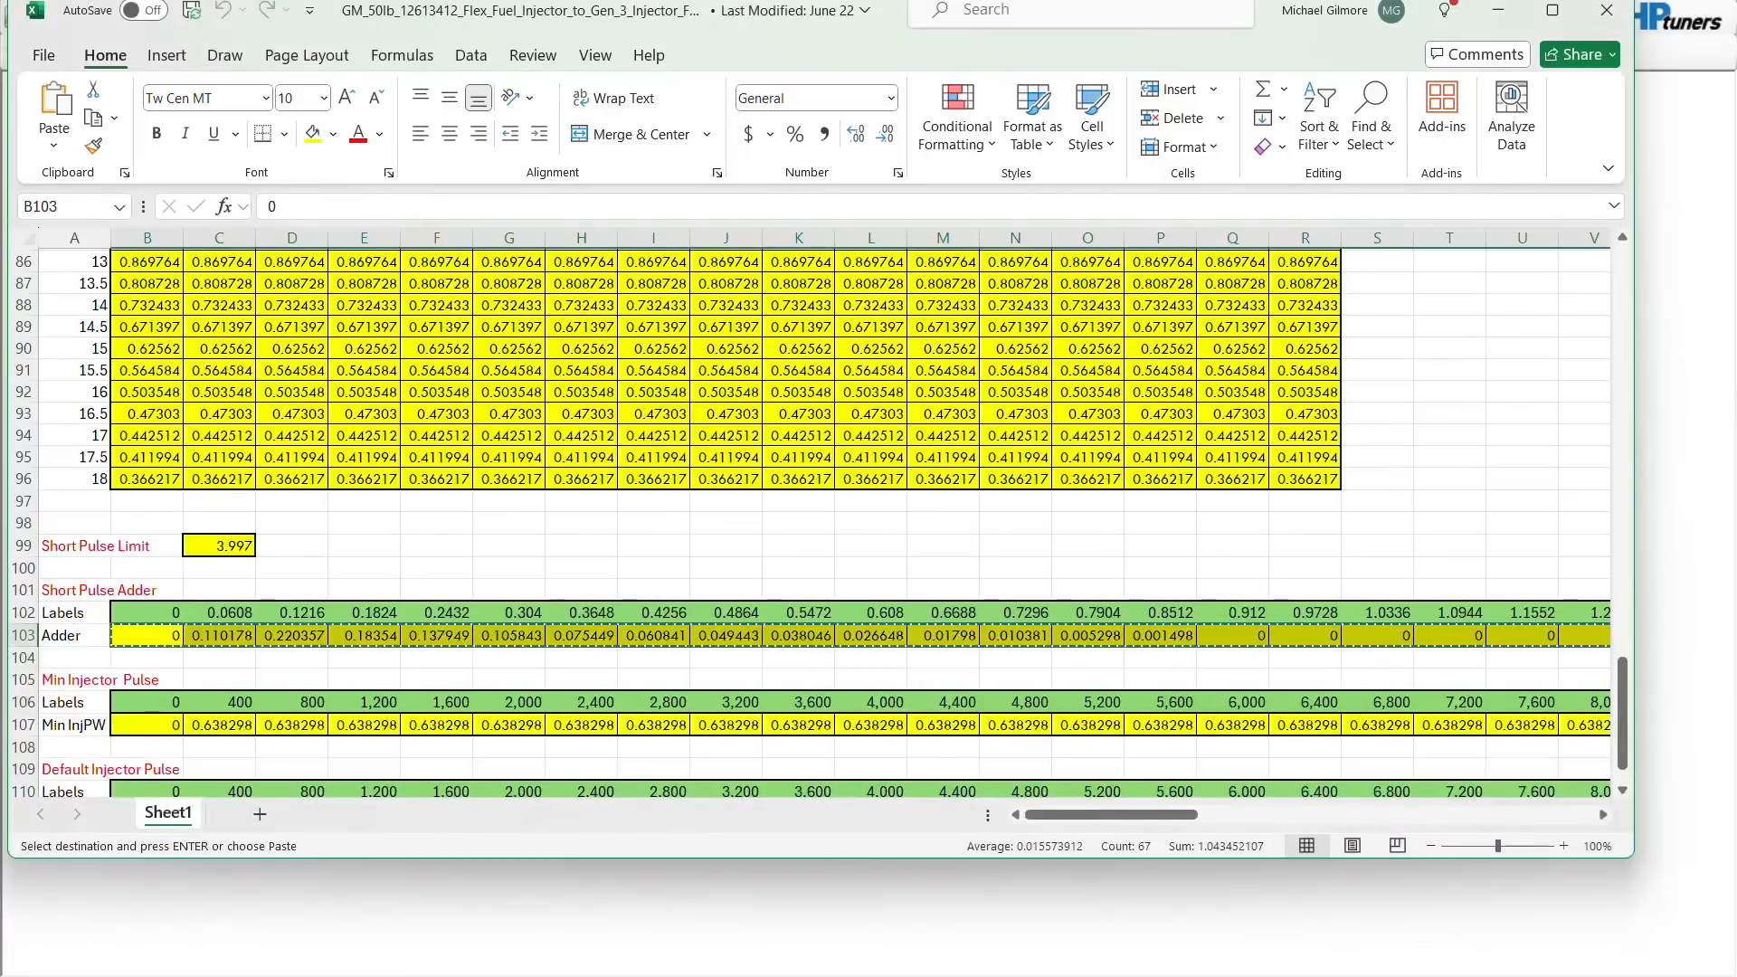
click(139, 731)
key(shift+Right)
key(shift+Right)
key(shift+Right)
key(shift+Right)
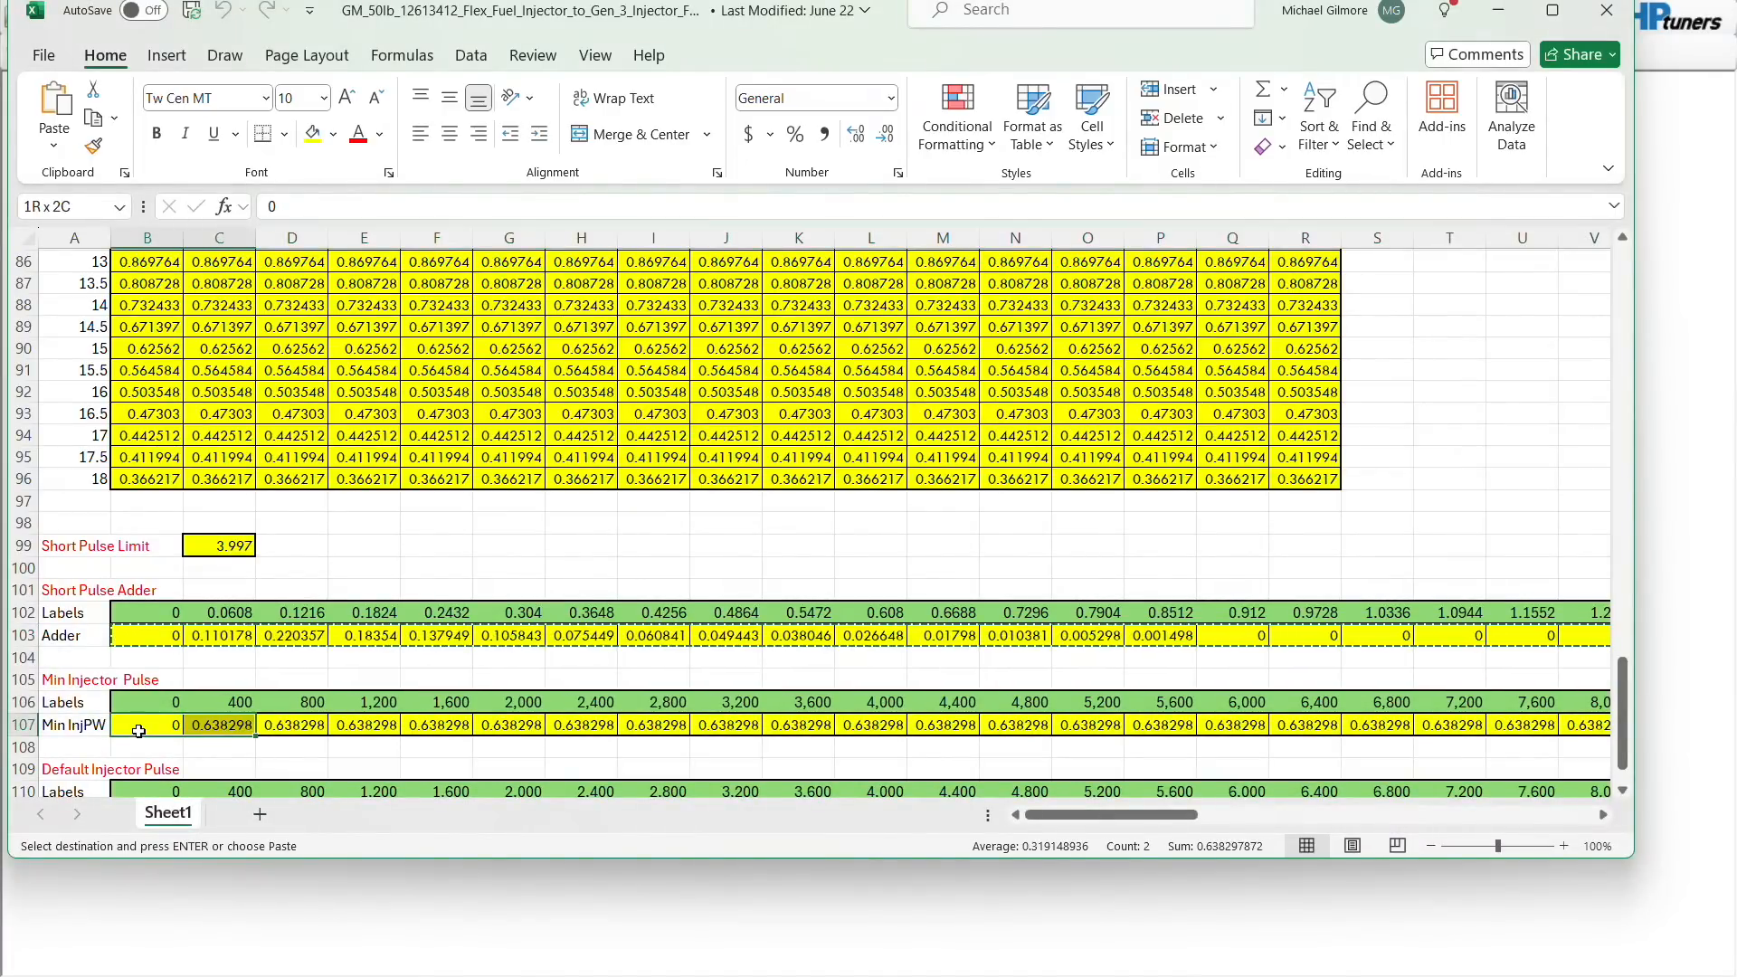
key(shift+Right)
key(shift+Right)
key(shift+Right)
key(shift+Right)
key(shift+Right)
key(shift+Right)
key(shift+Right)
key(shift+Right)
key(shift+Right)
key(shift+Right)
key(shift+Right)
key(shift+Right)
key(shift+Right)
key(shift+Right)
key(shift+Right)
key(shift+Right)
key(shift+Right)
key(shift+Right)
key(shift+Right)
key(shift+Right)
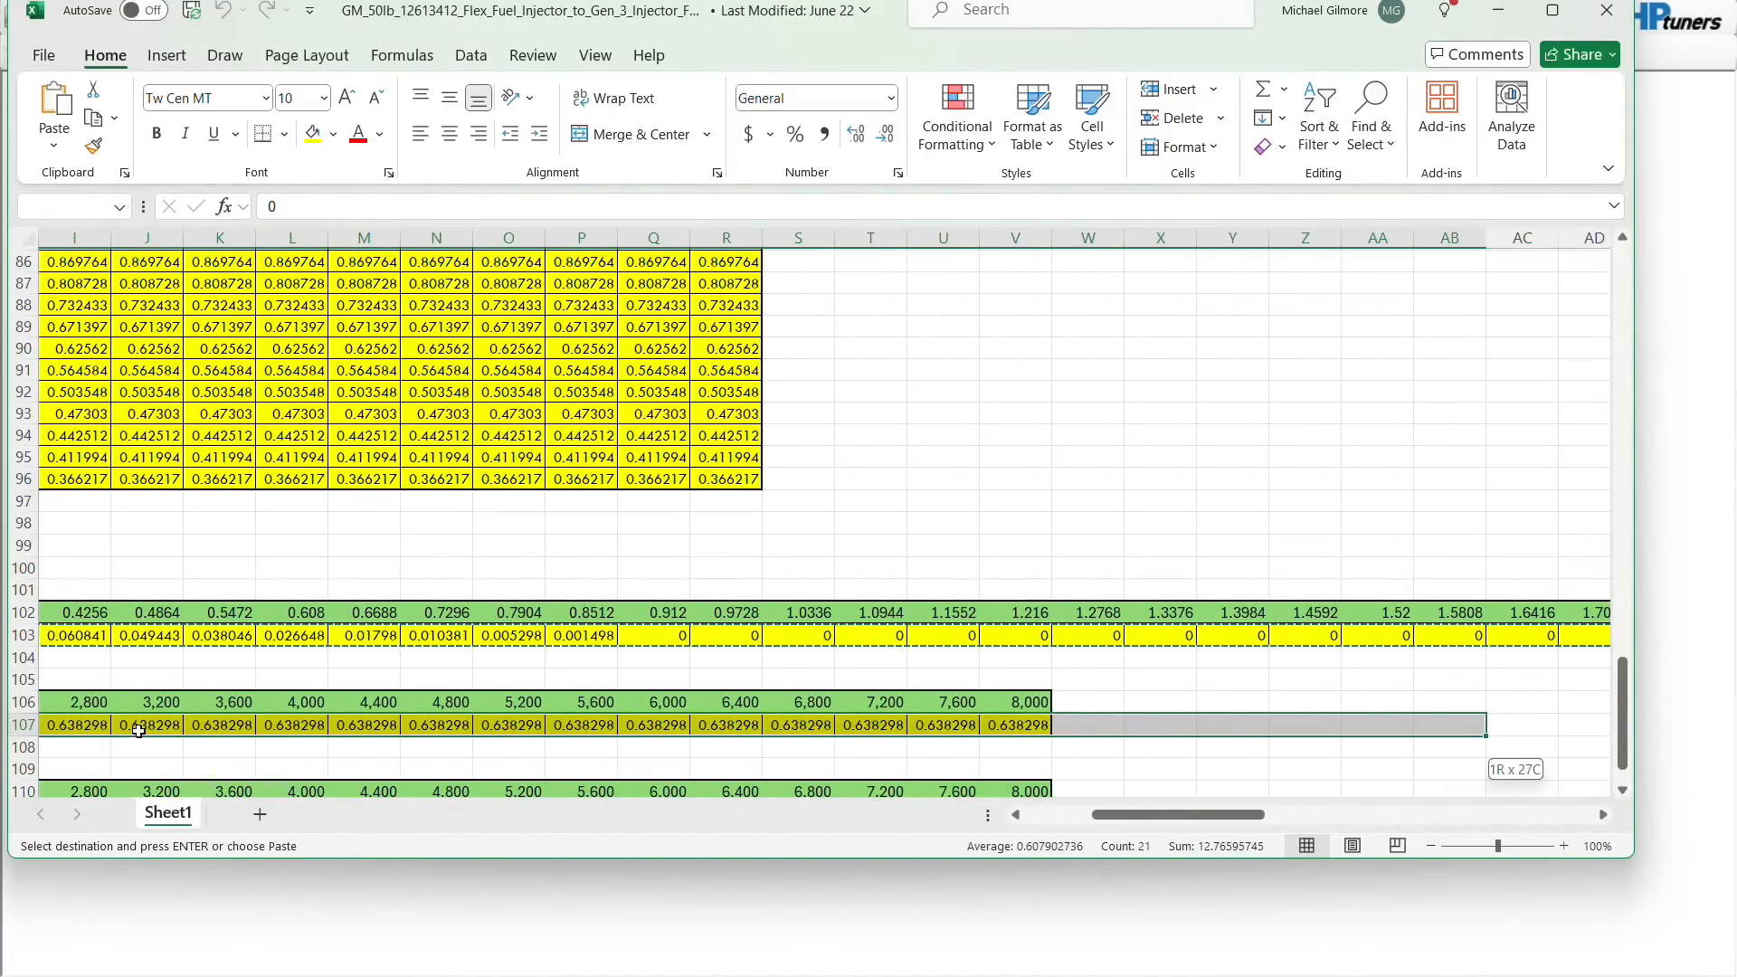
key(shift+Left)
key(shift+Left)
key(shift+Left)
key(shift+Left)
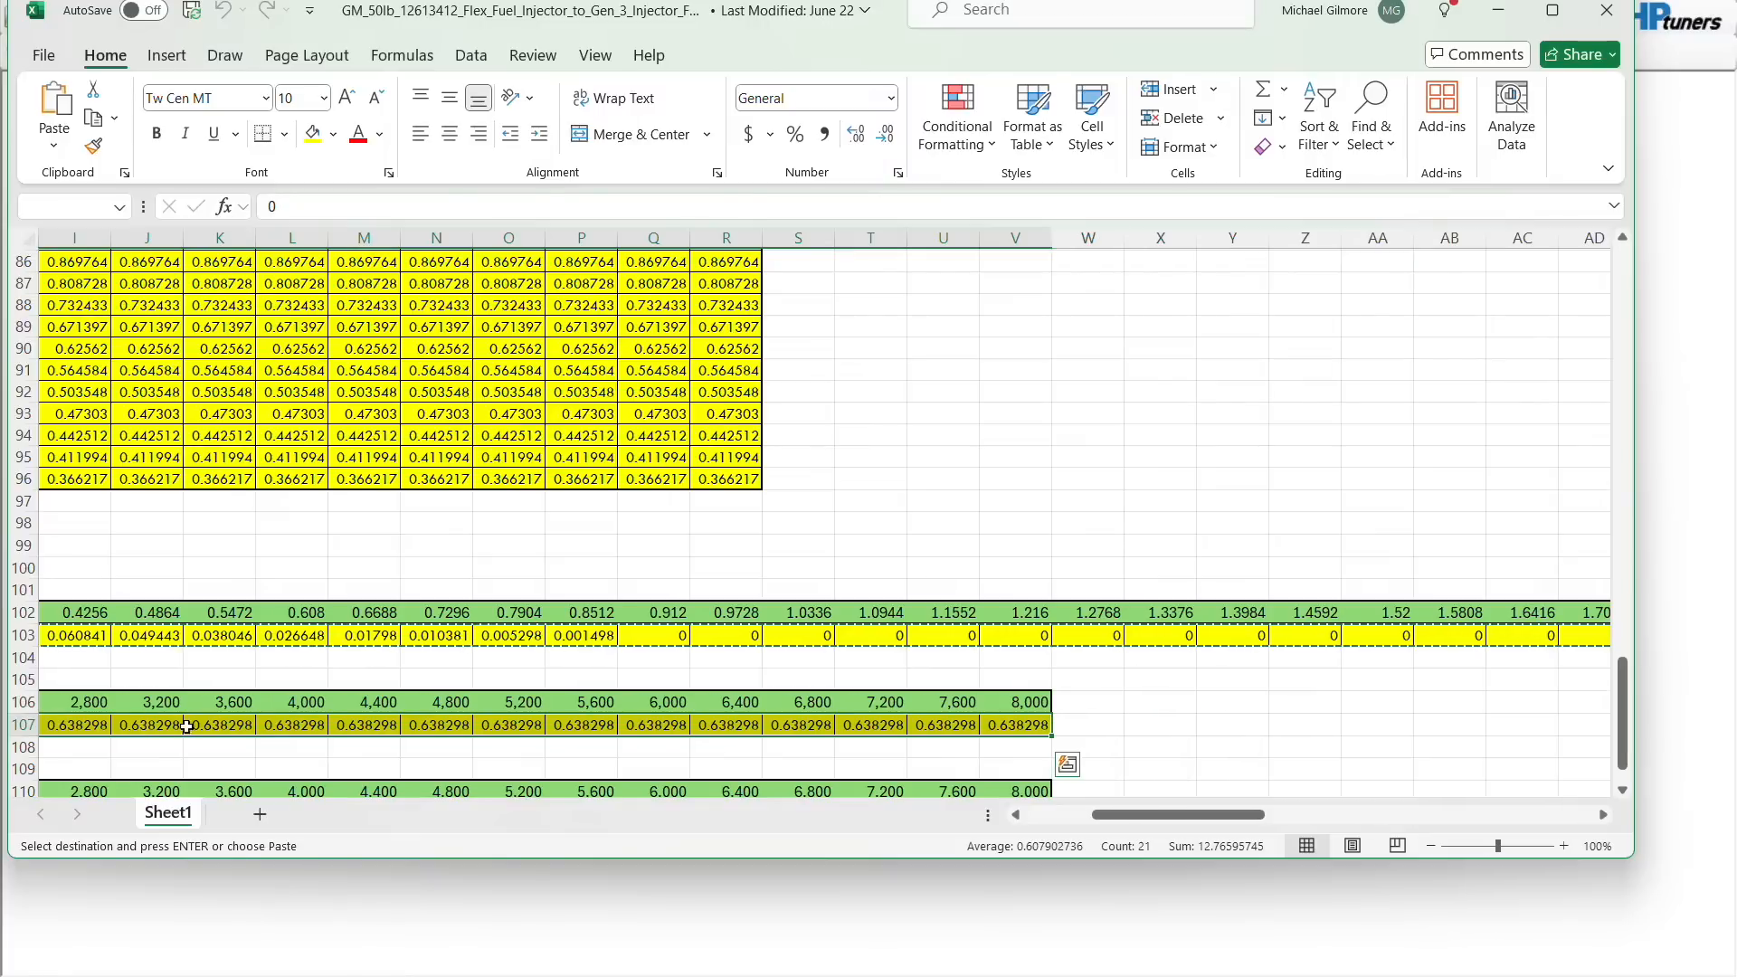
right_click(216, 727)
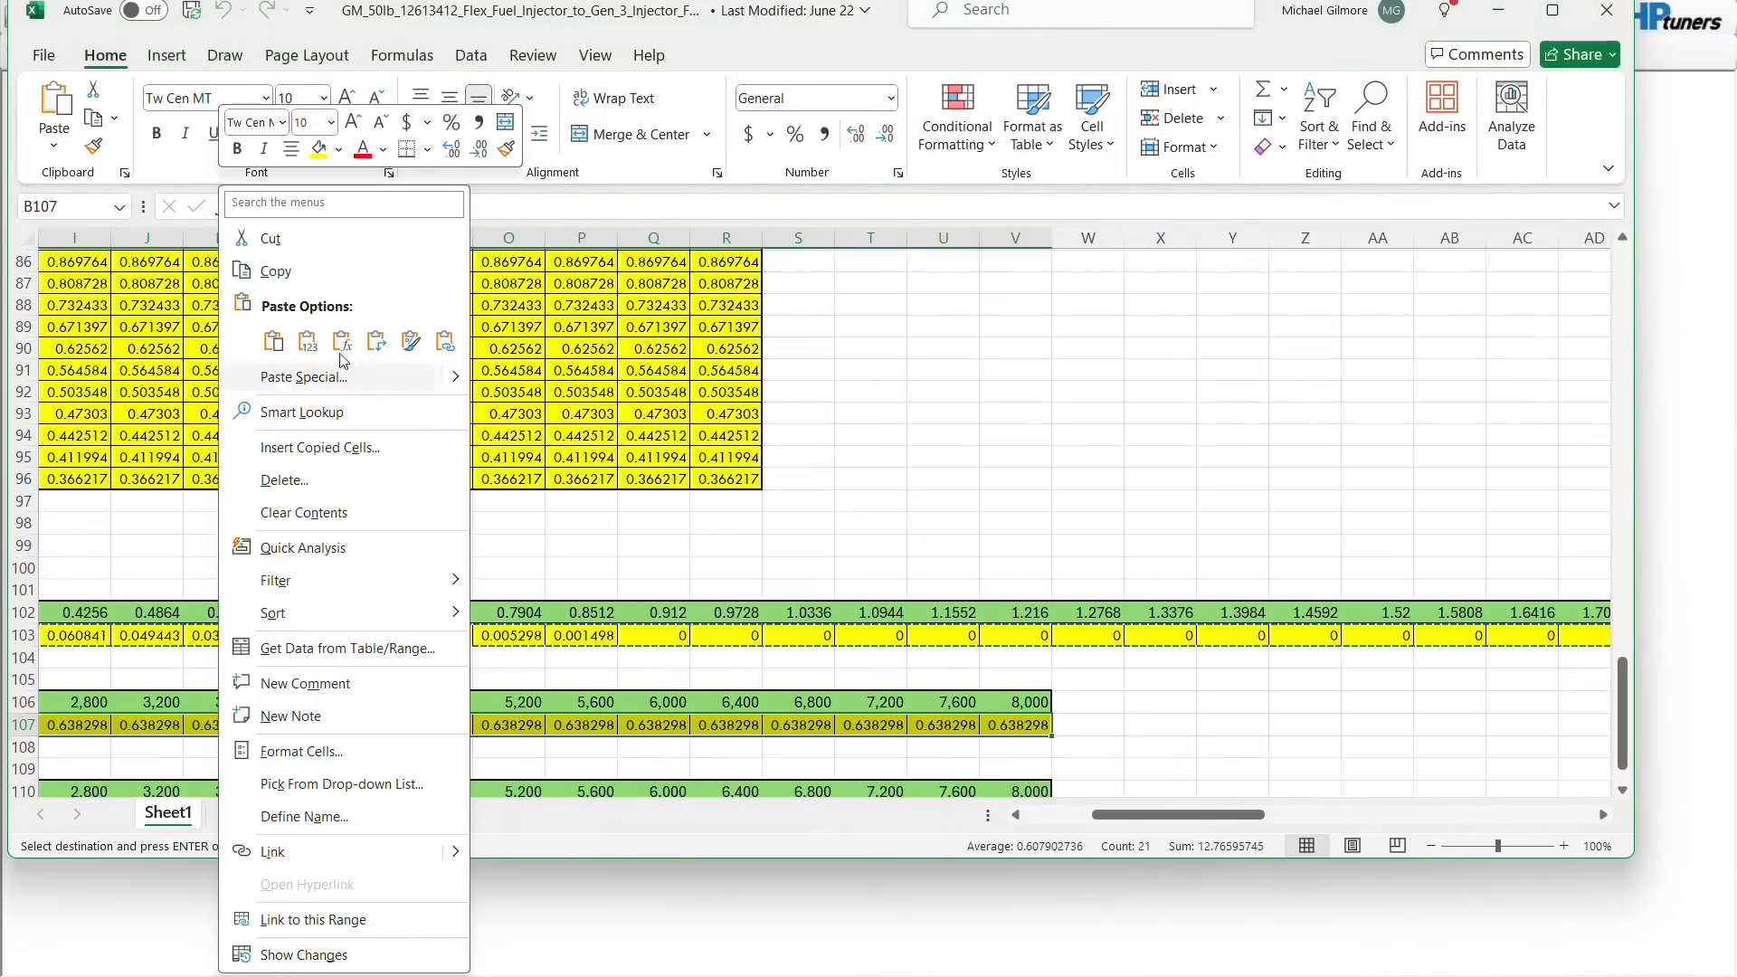
click(276, 271)
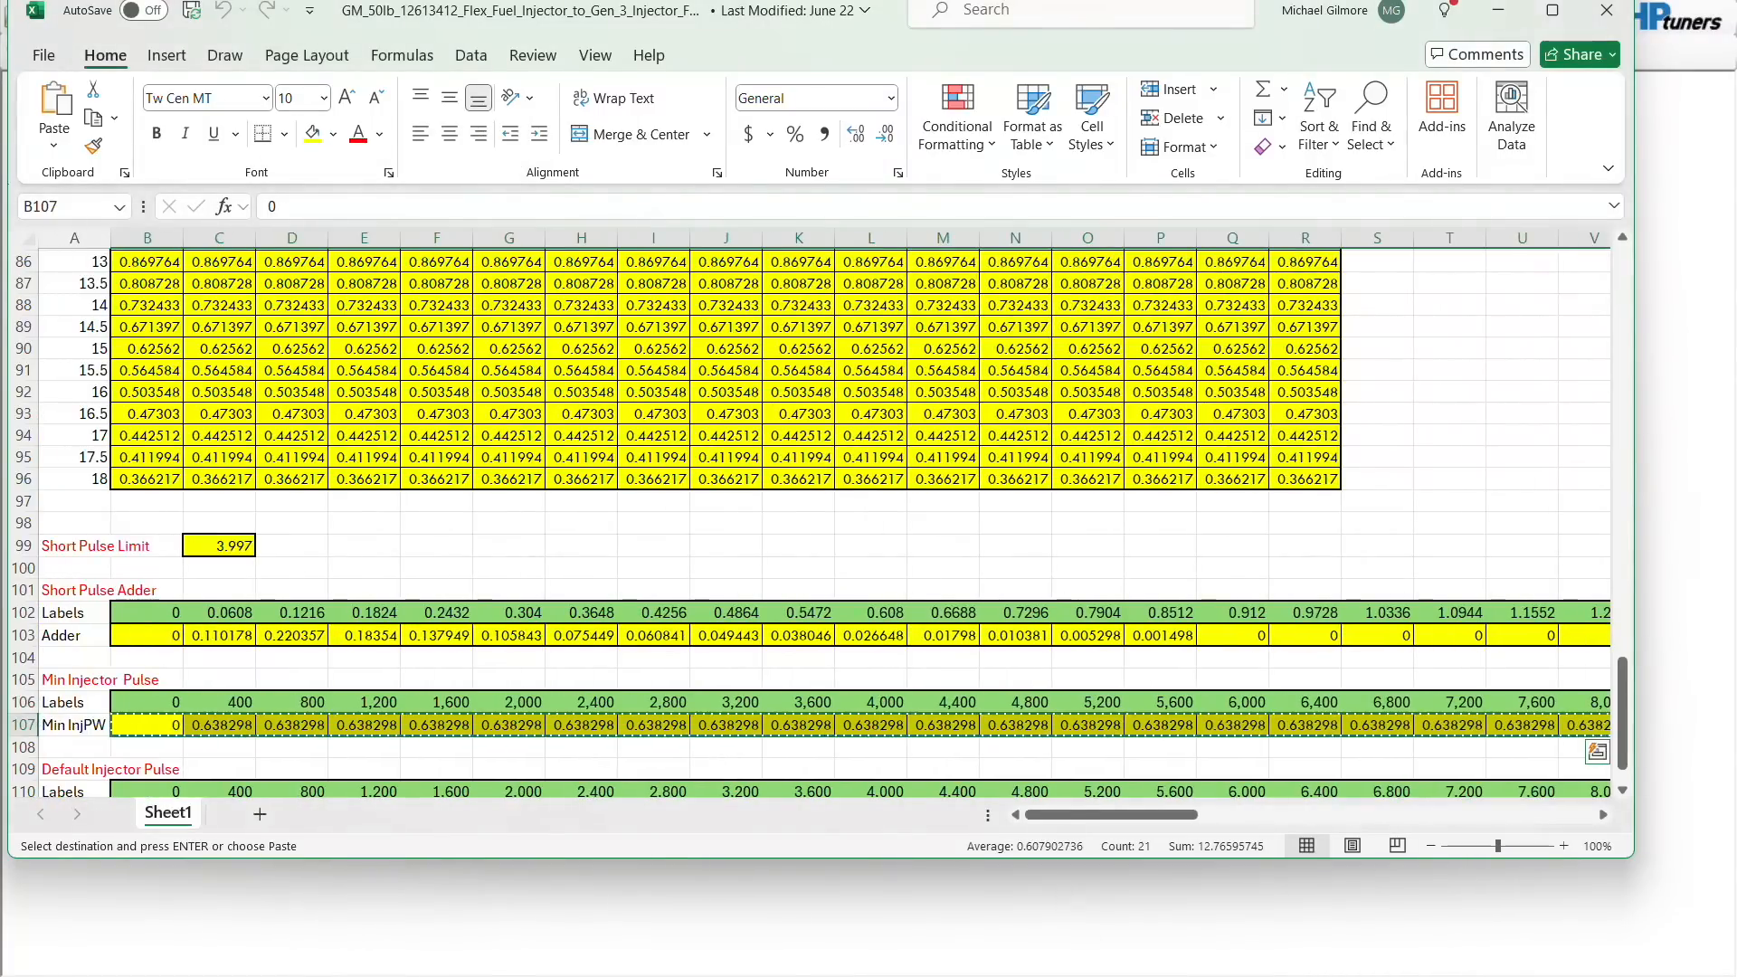
- Switch to HP Tuners, paste the copied values into the Minimum Injector Pulsewidth table, and close it
click(1049, 961)
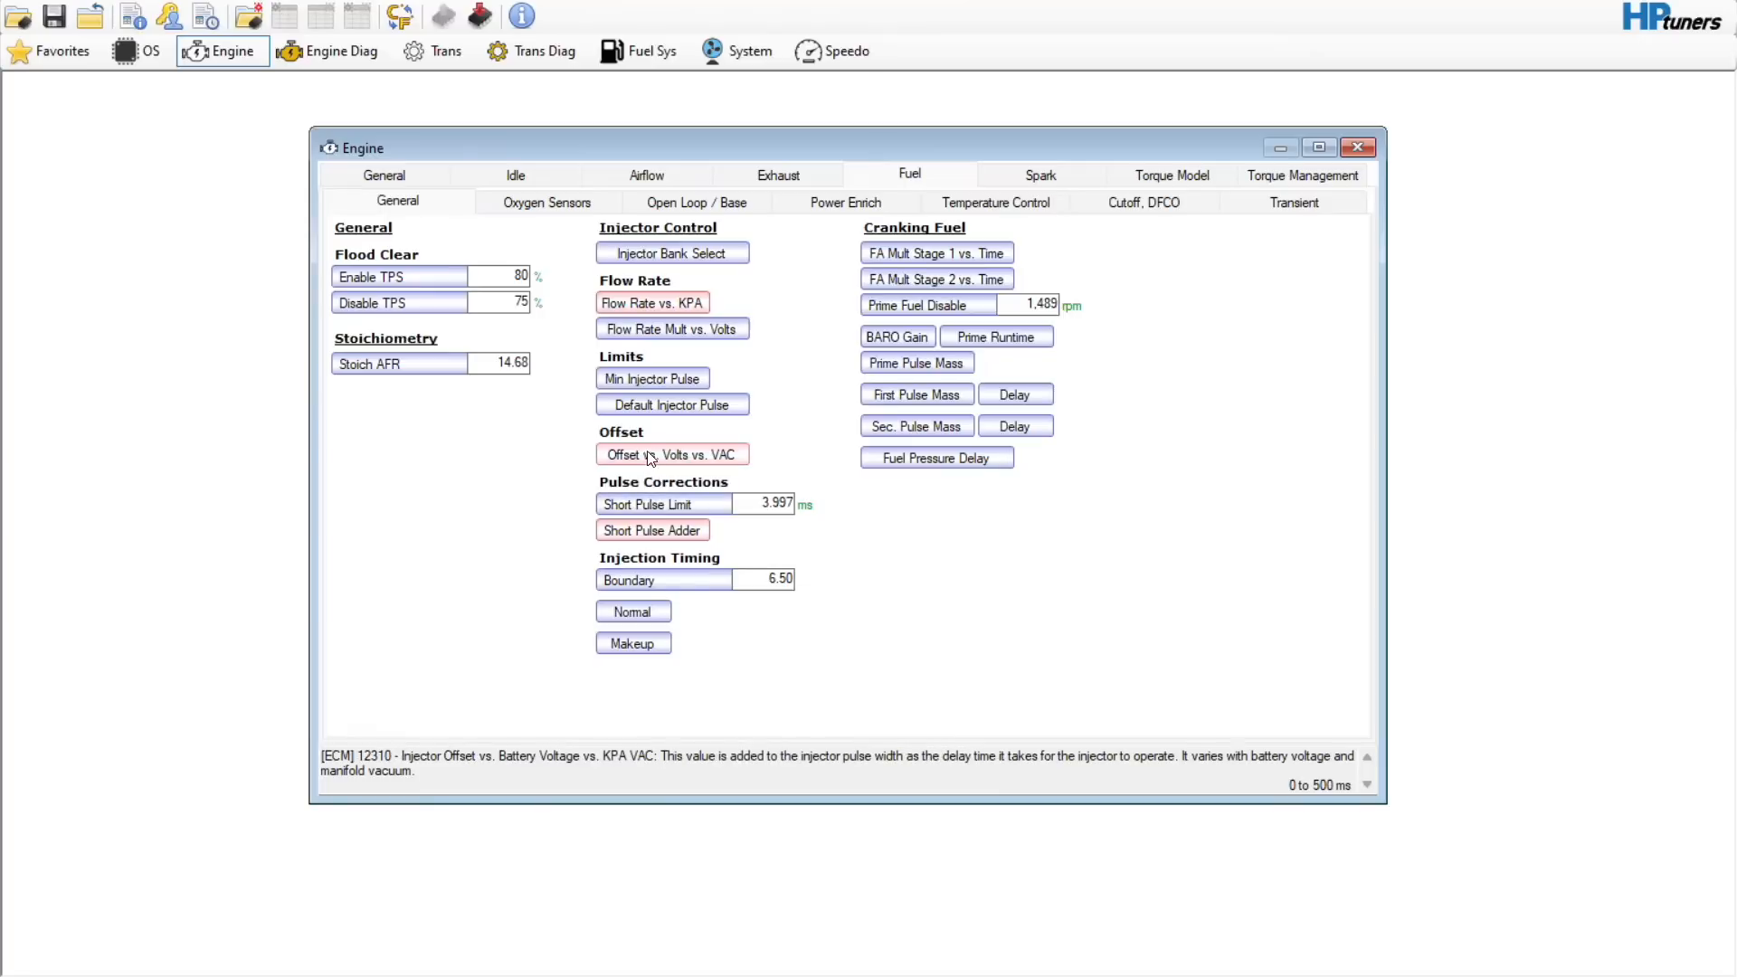
click(646, 384)
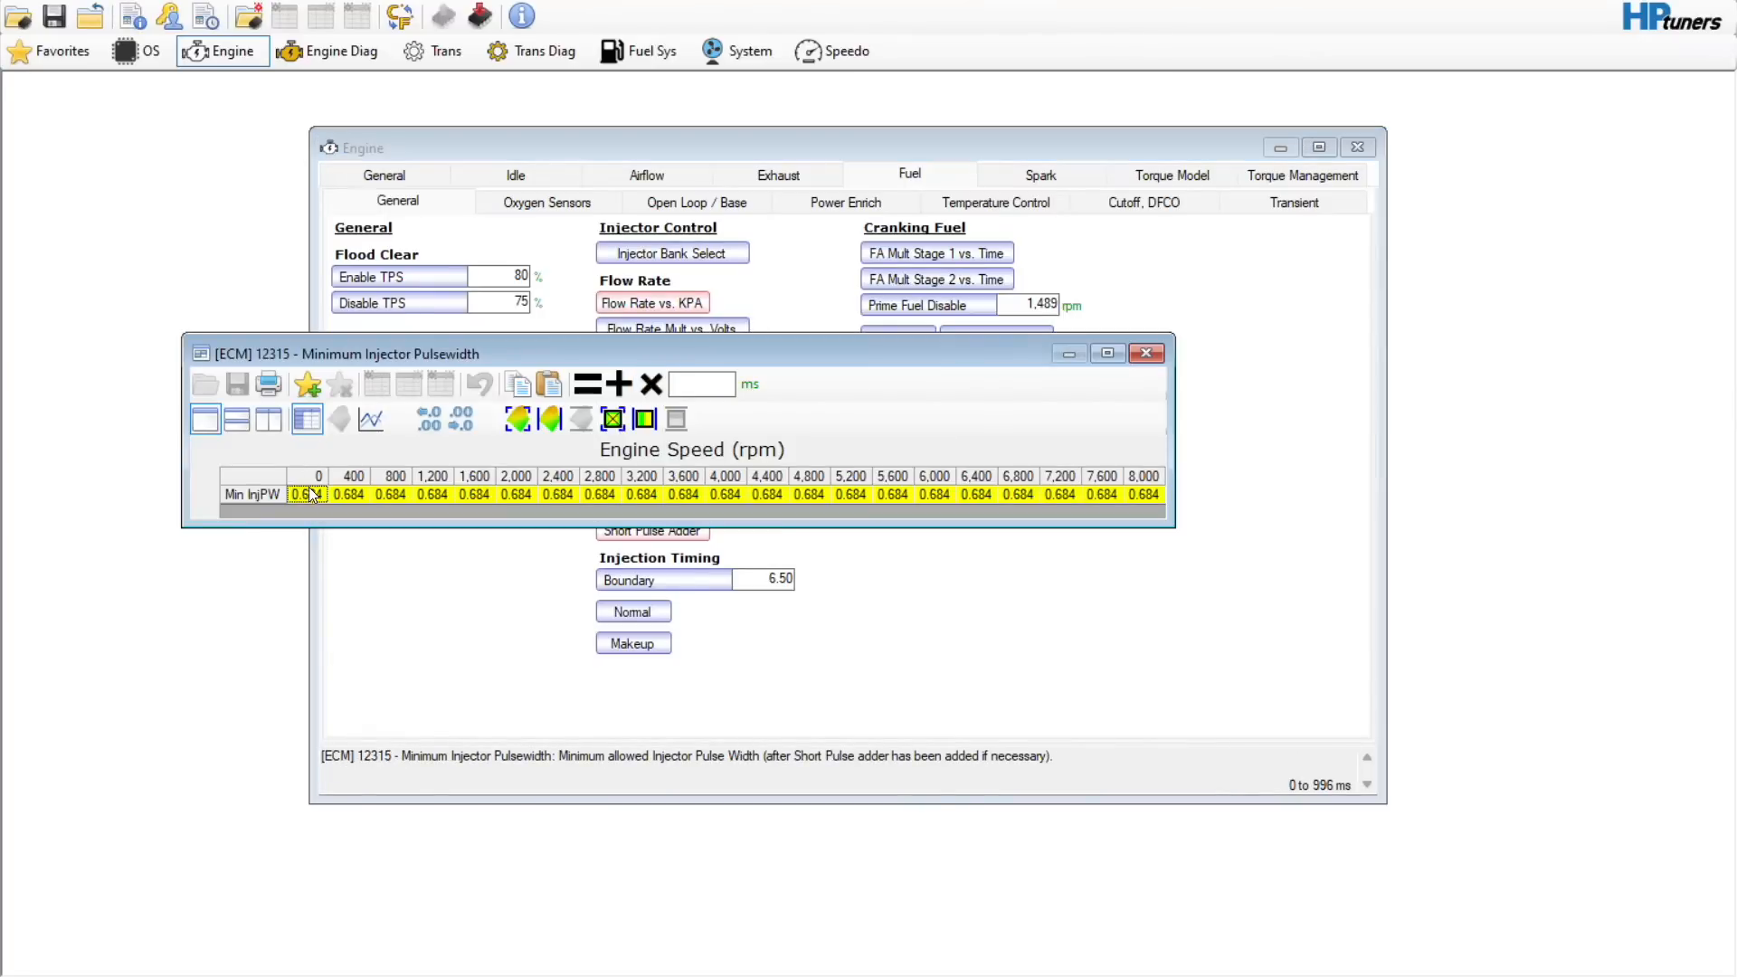
right_click(308, 494)
click(344, 561)
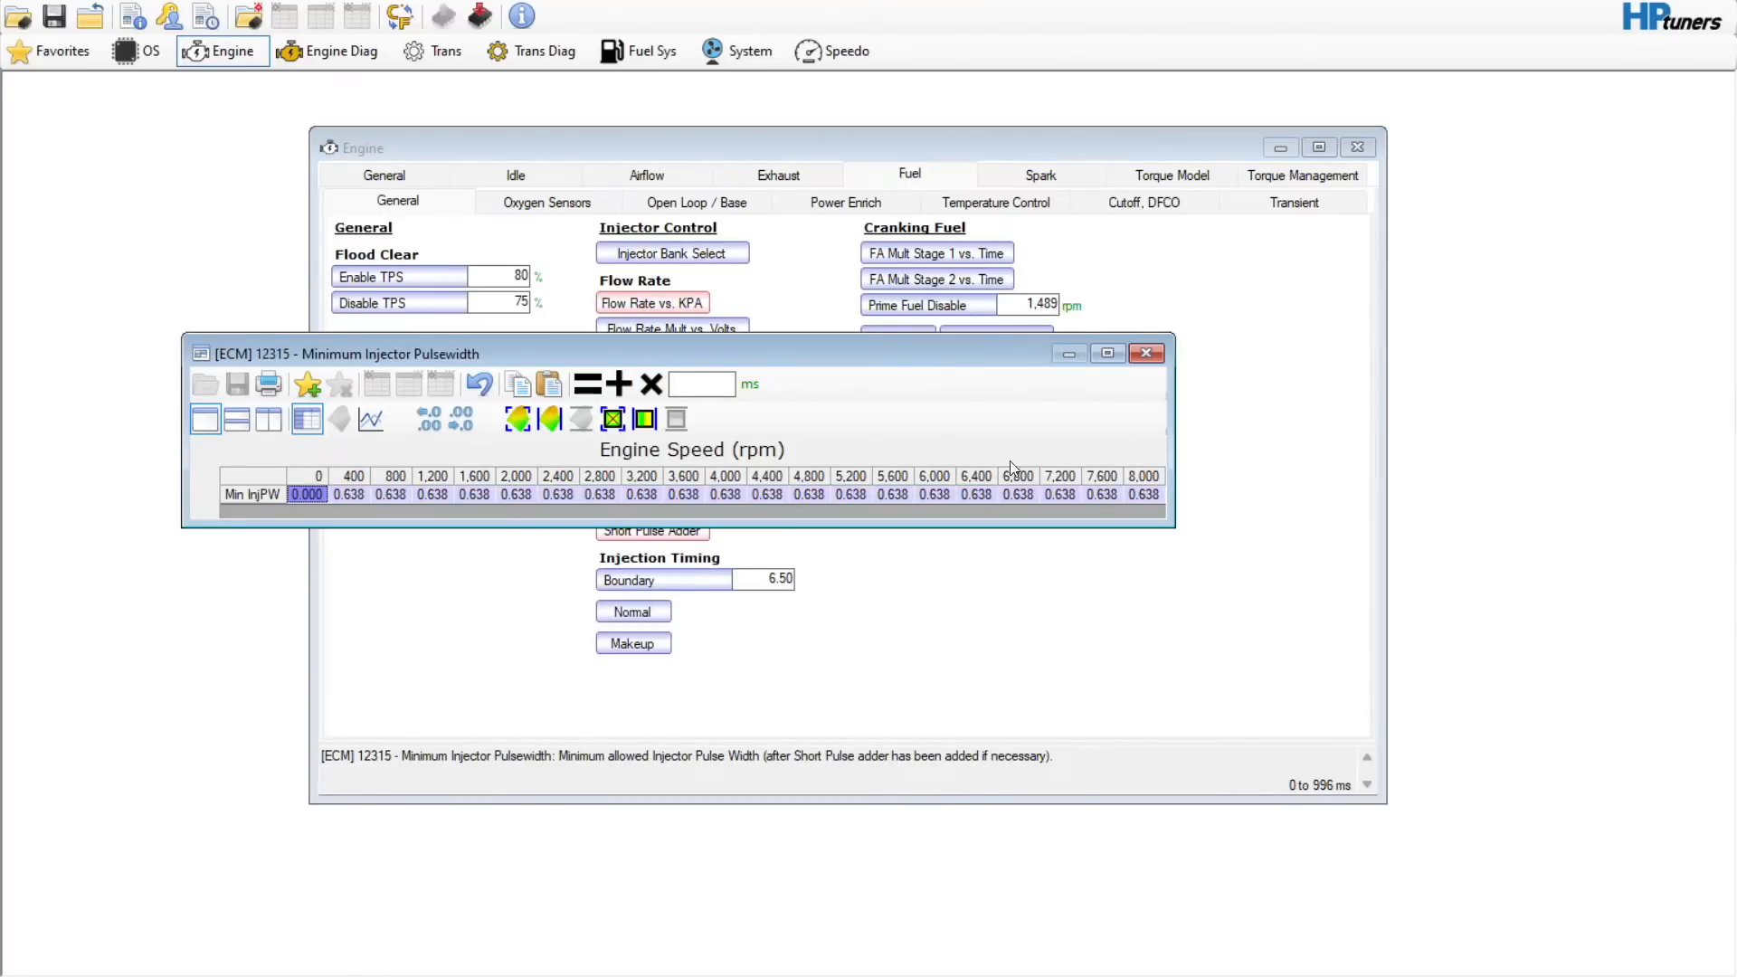
click(1147, 353)
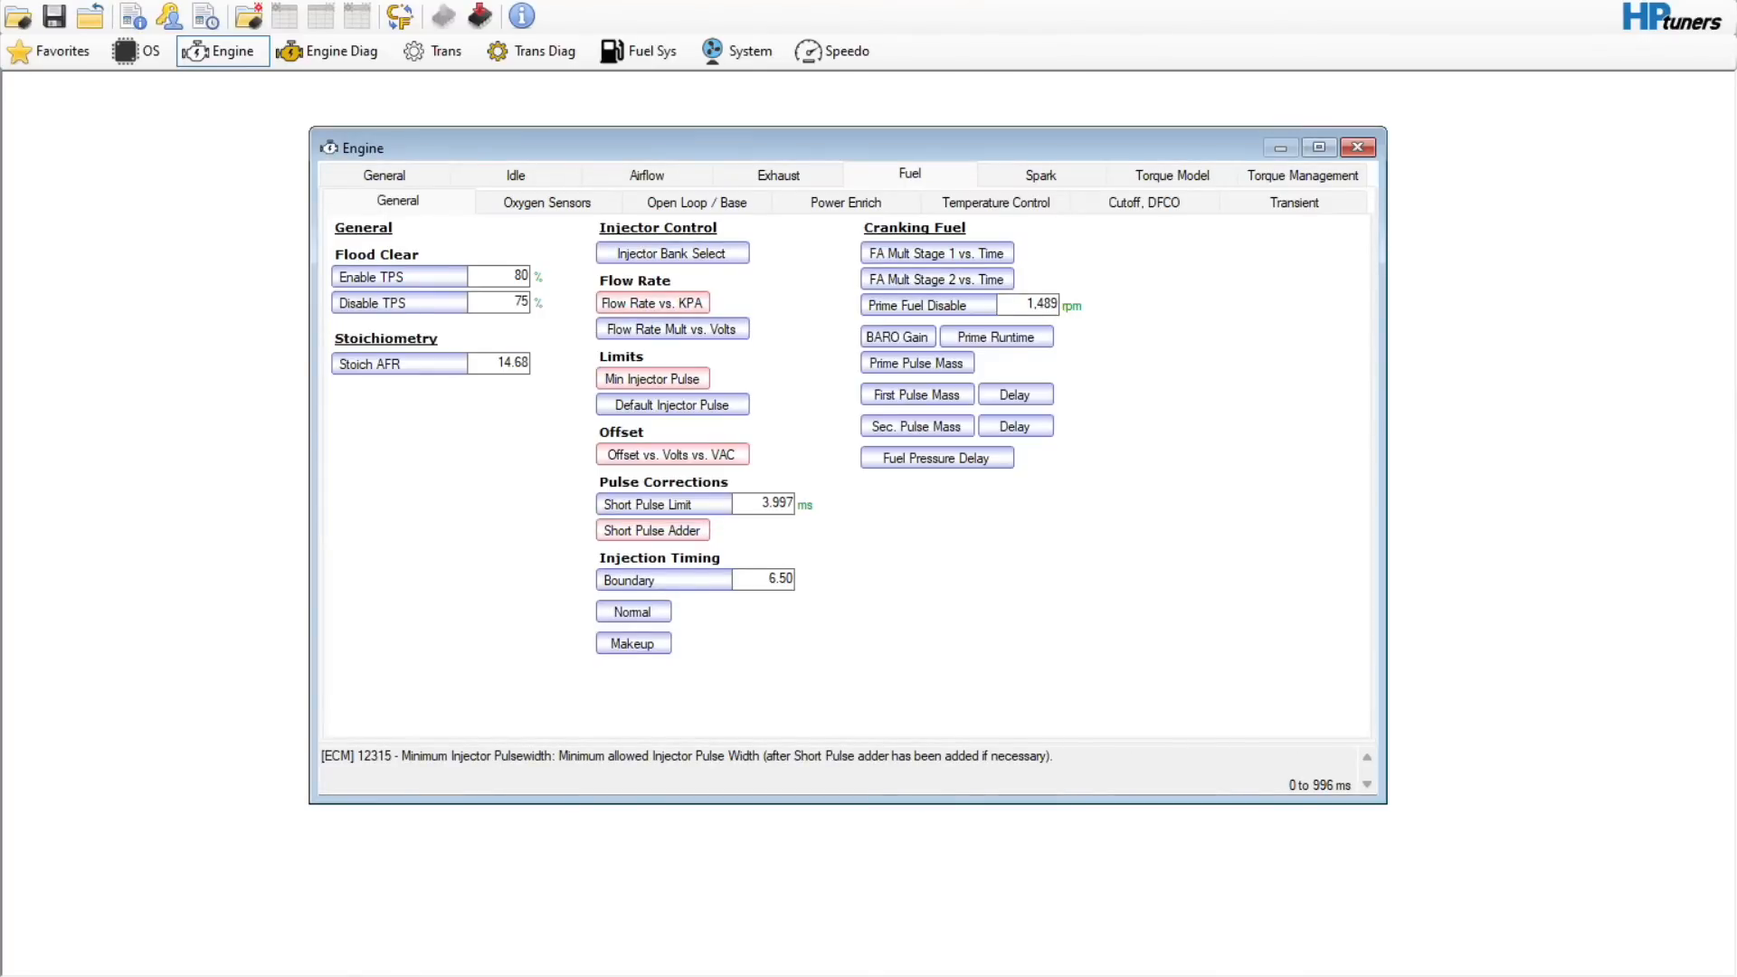
- Return to the Excel injector workbook and copy the Default Injector Pulse row for 0 to 8,000 rpm
click(887, 974)
drag(1622, 751, 1621, 767)
click(154, 764)
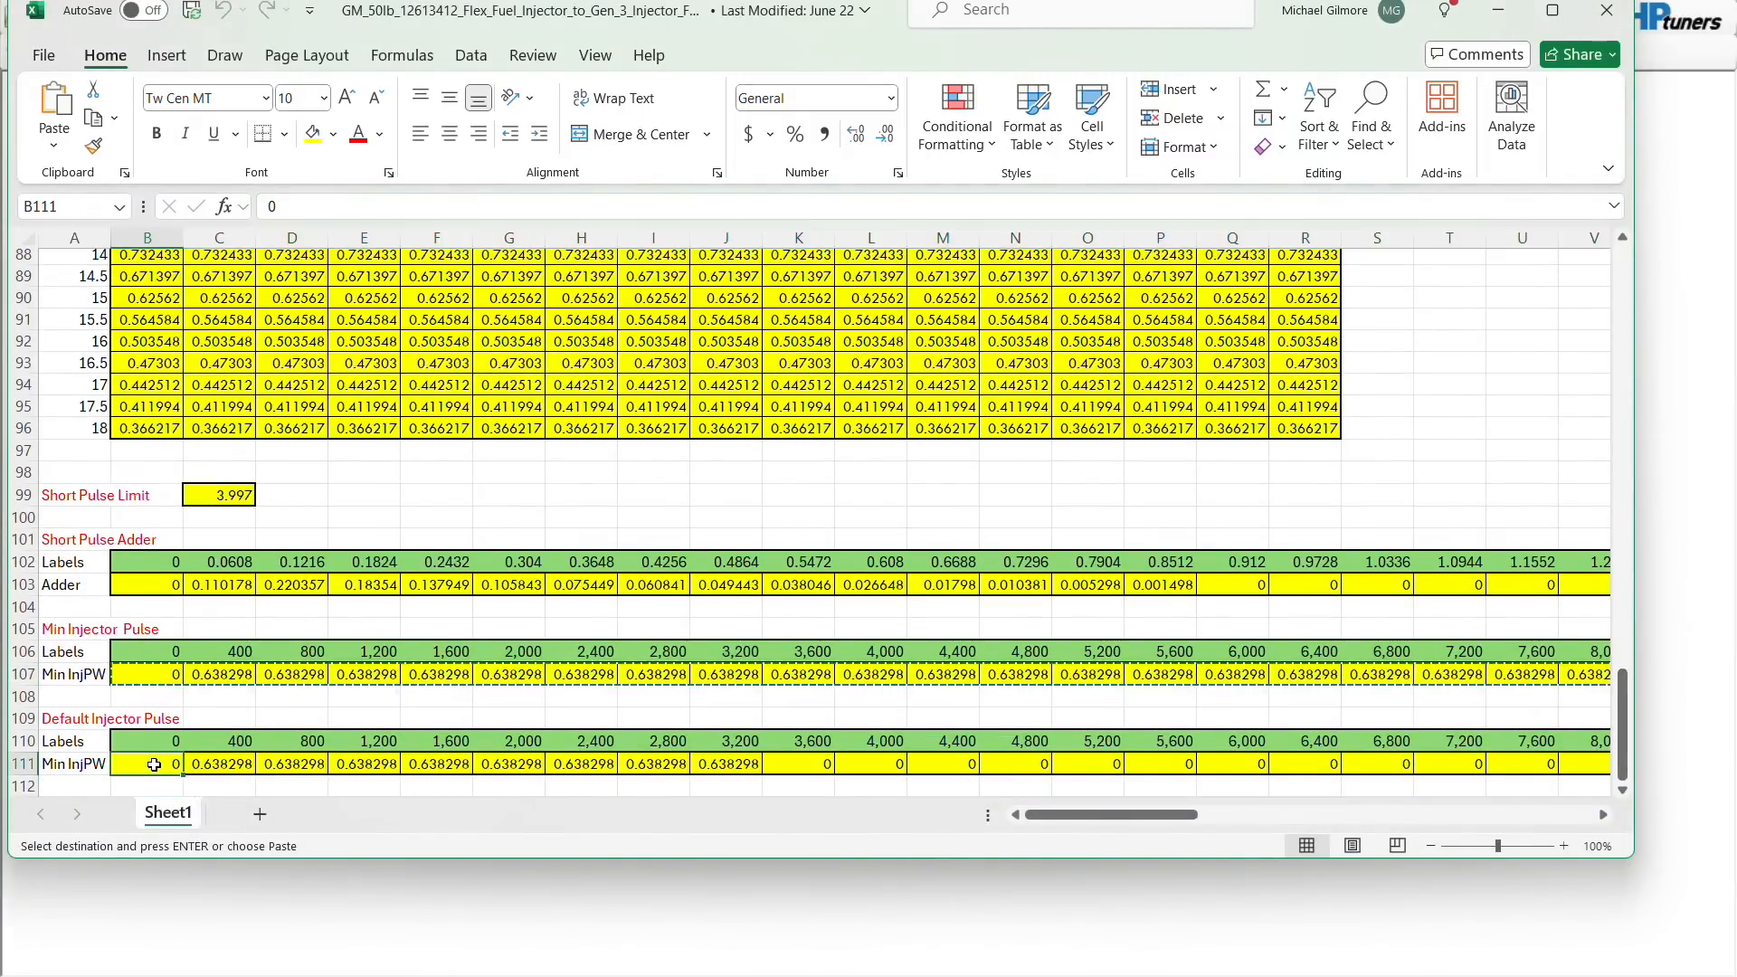
key(shift+Right)
key(shift+Right)
key(shift+Right)
key(shift+Right)
key(shift+Right)
key(shift+Right)
key(shift+Right)
key(shift+Right)
key(shift+Right)
key(shift+Right)
key(shift+Right)
key(shift+Right)
key(shift+Right)
key(shift+Right)
key(shift+Right)
key(shift+Right)
key(shift+Right)
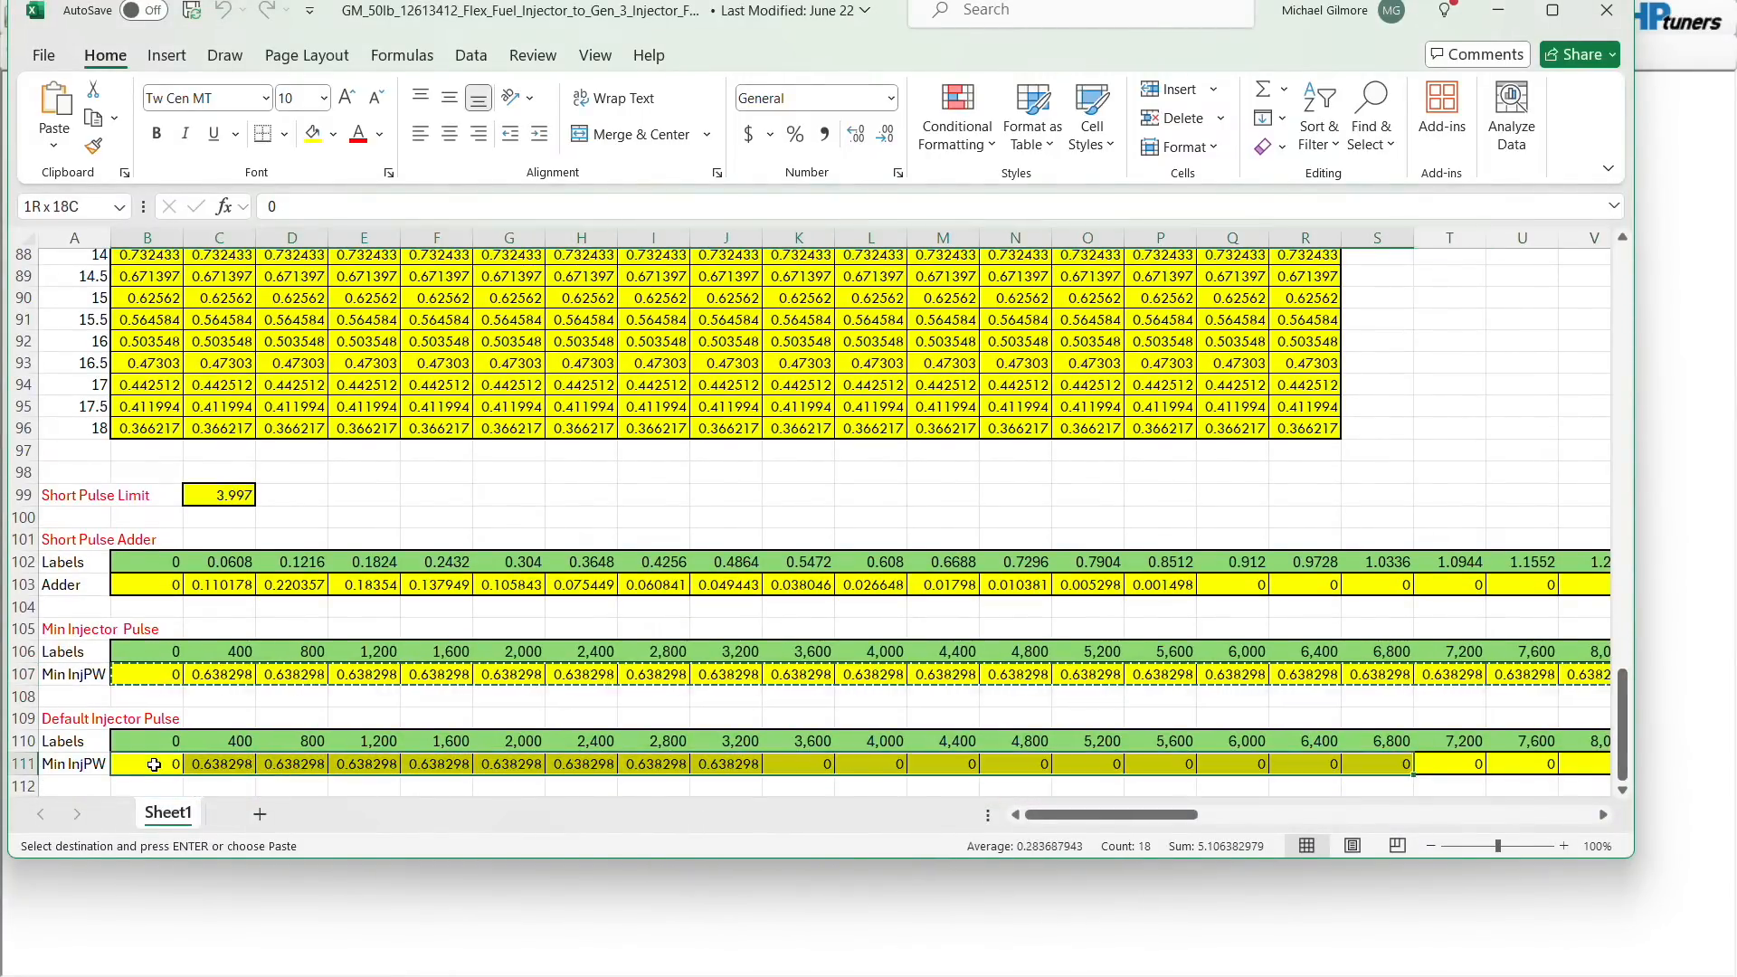
key(shift+Right)
key(shift+Right)
key(shift+Right)
key(shift+Right)
key(shift+Right)
key(shift+Right)
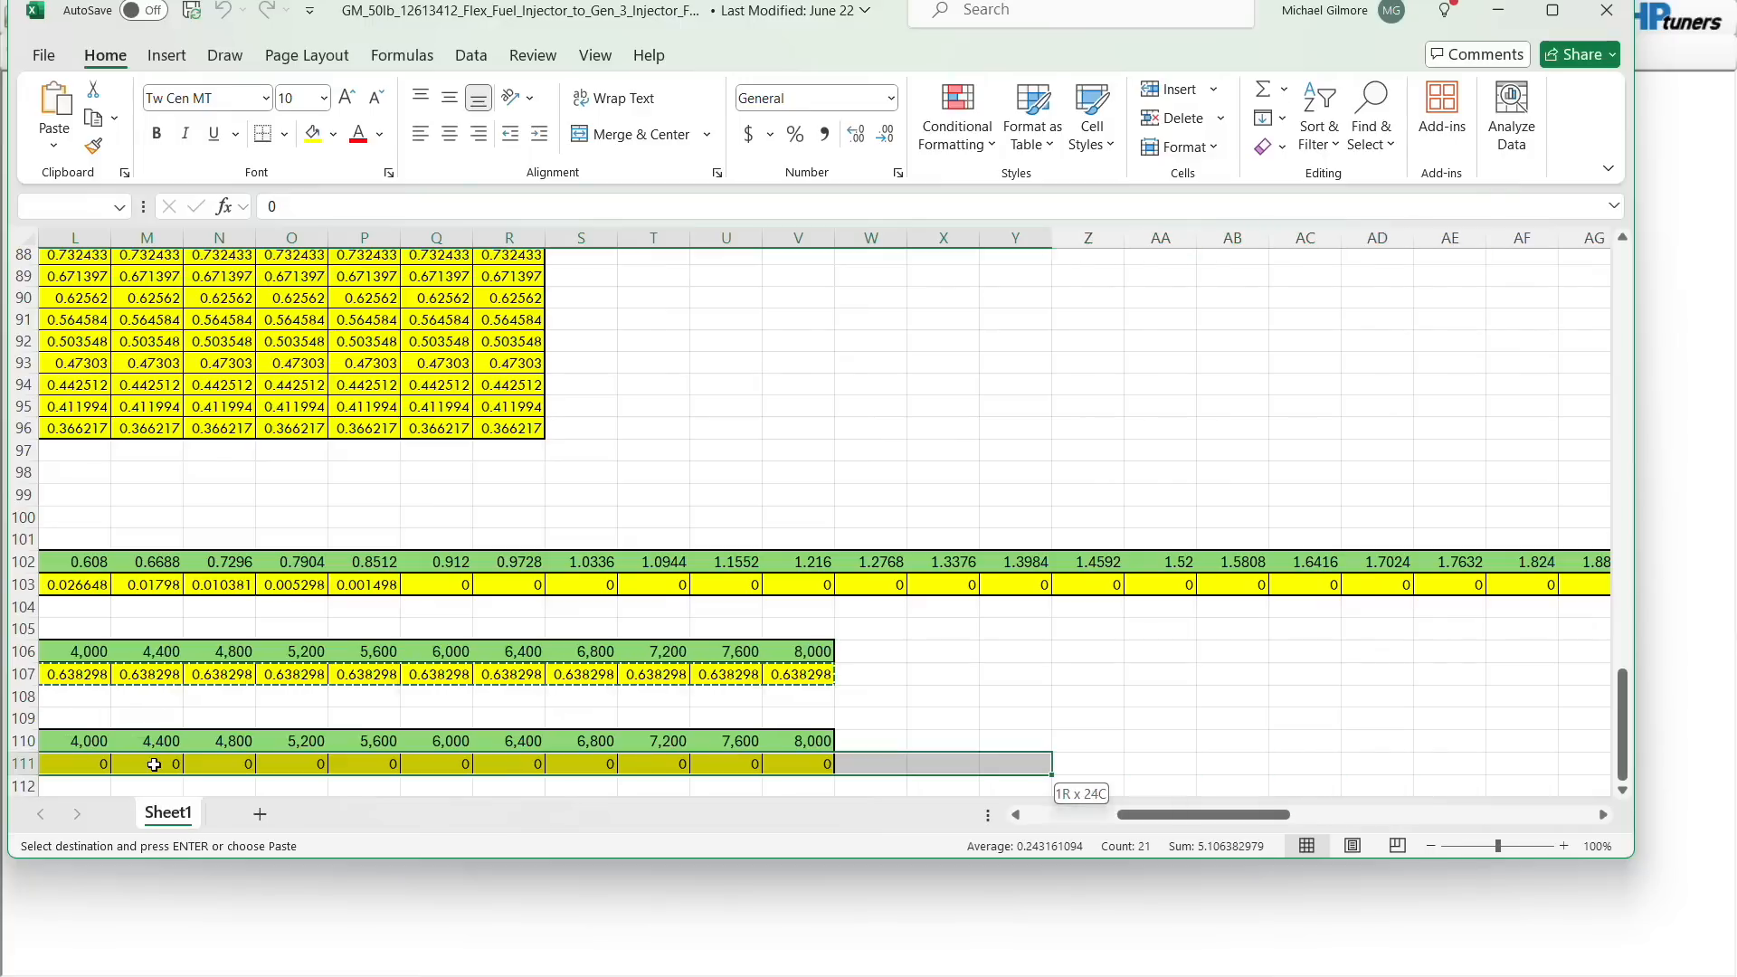
key(shift+Left)
key(shift+Left)
key(shift+Left)
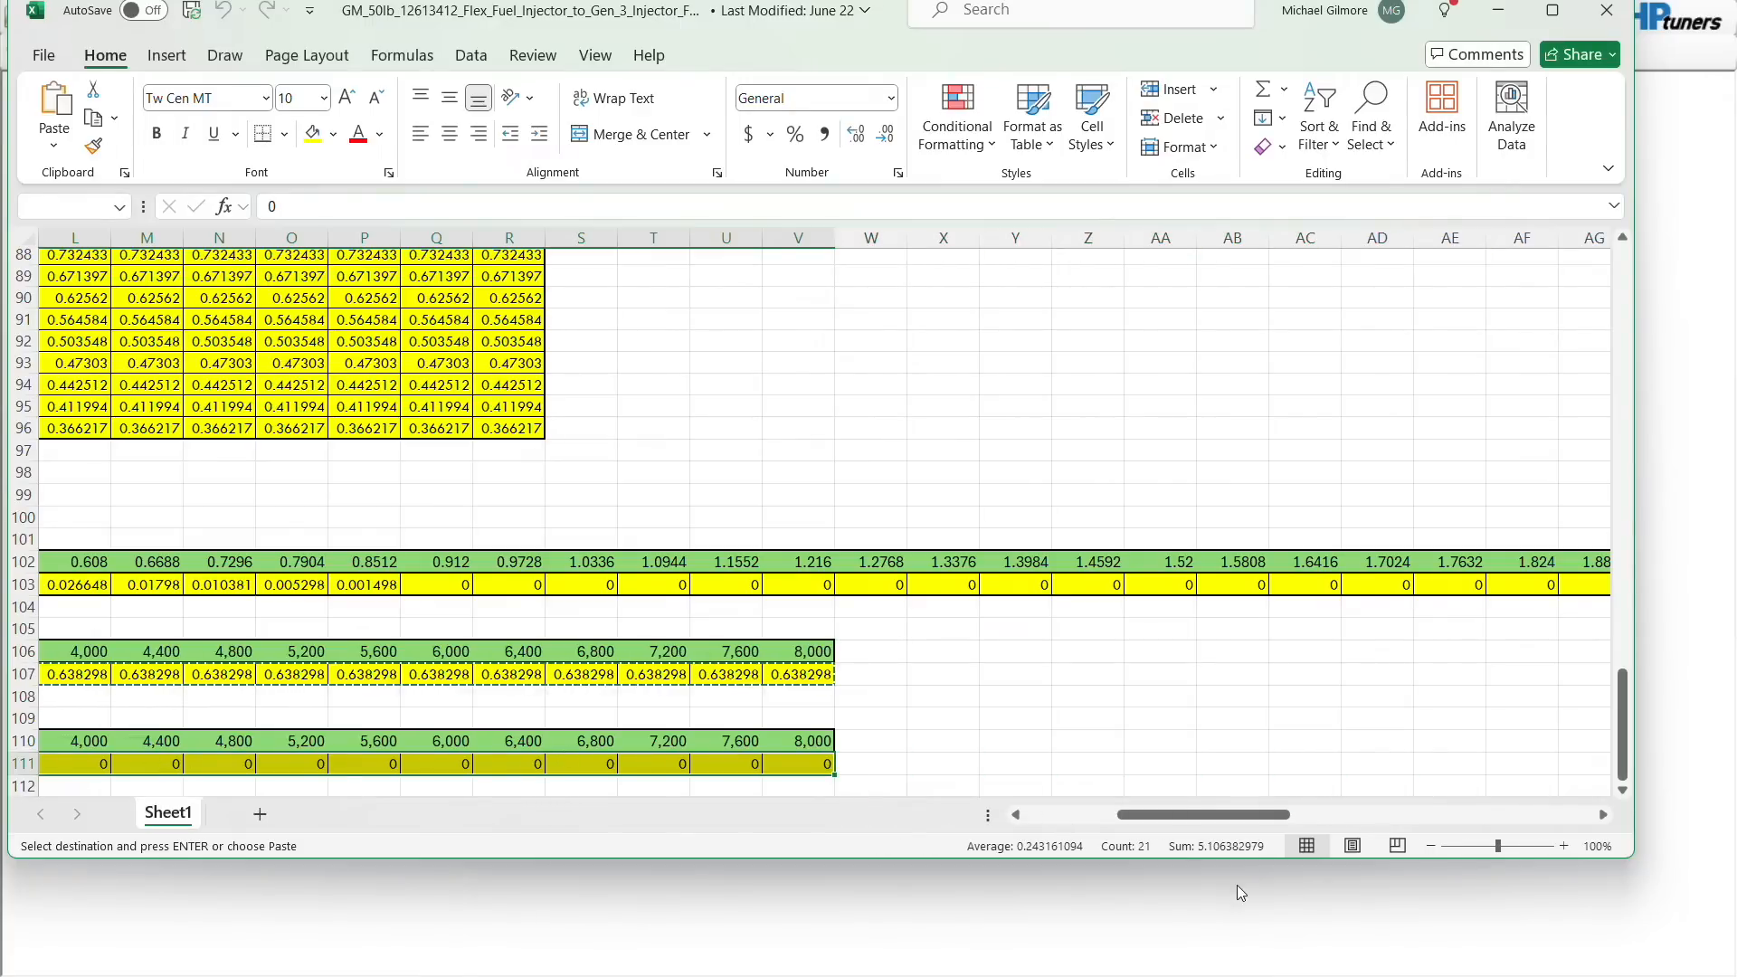
drag(1216, 814, 1122, 814)
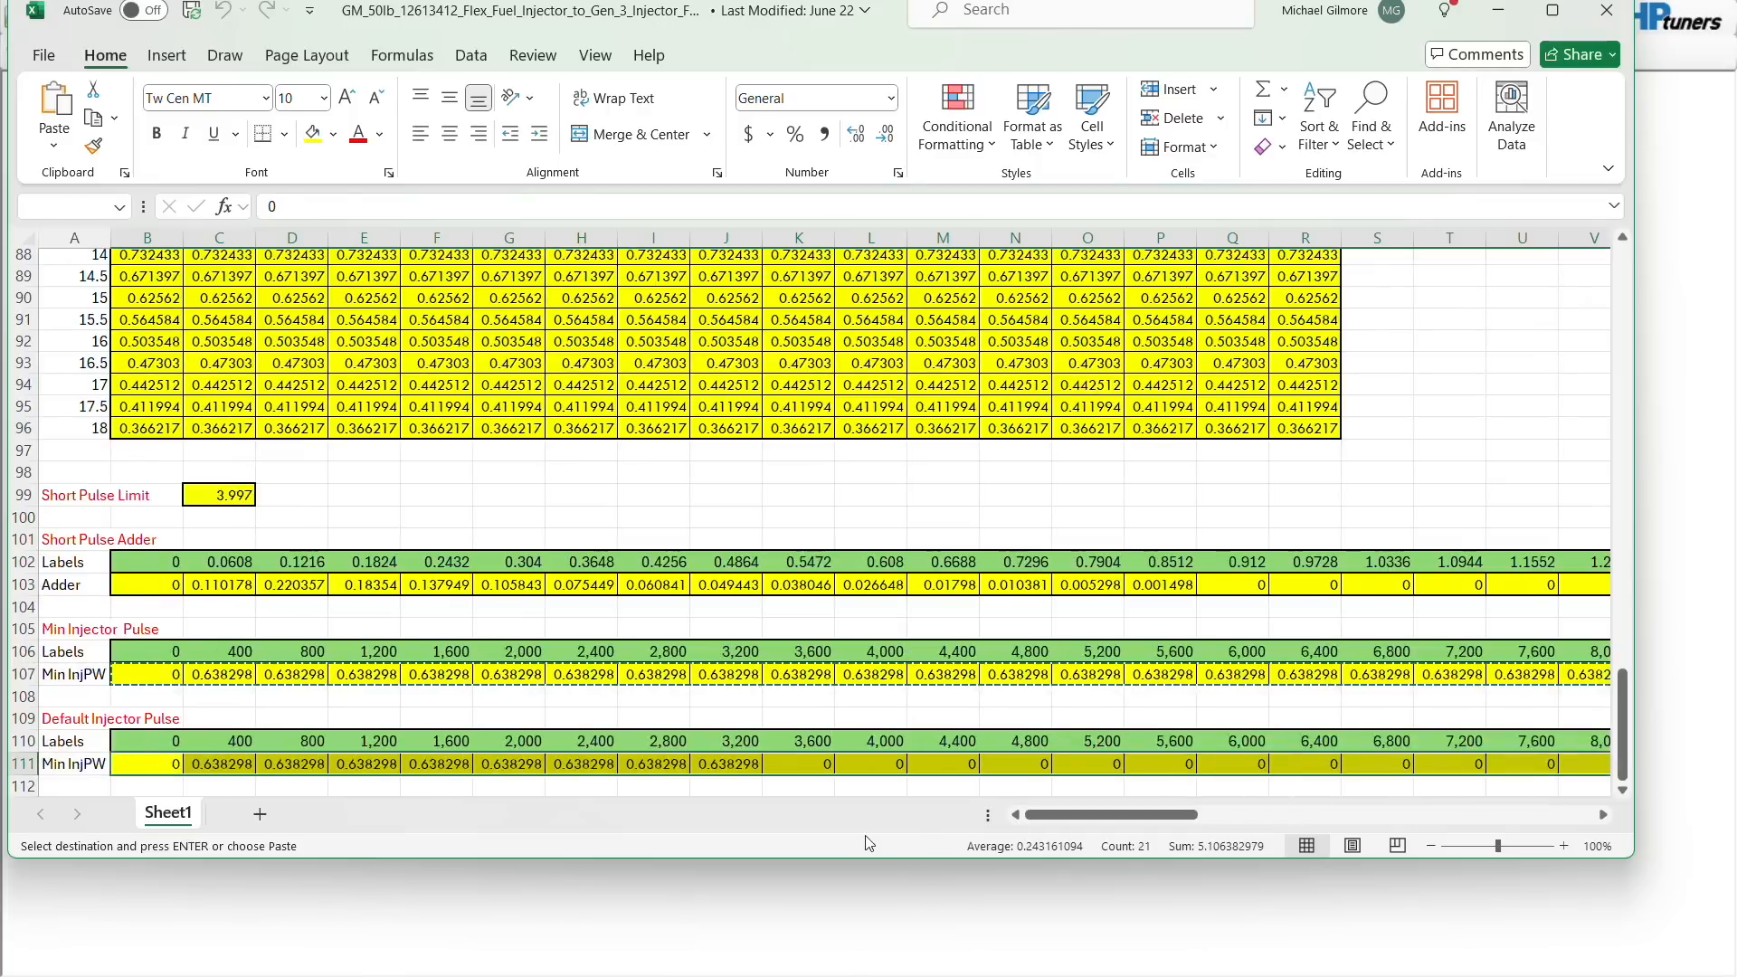
right_click(165, 775)
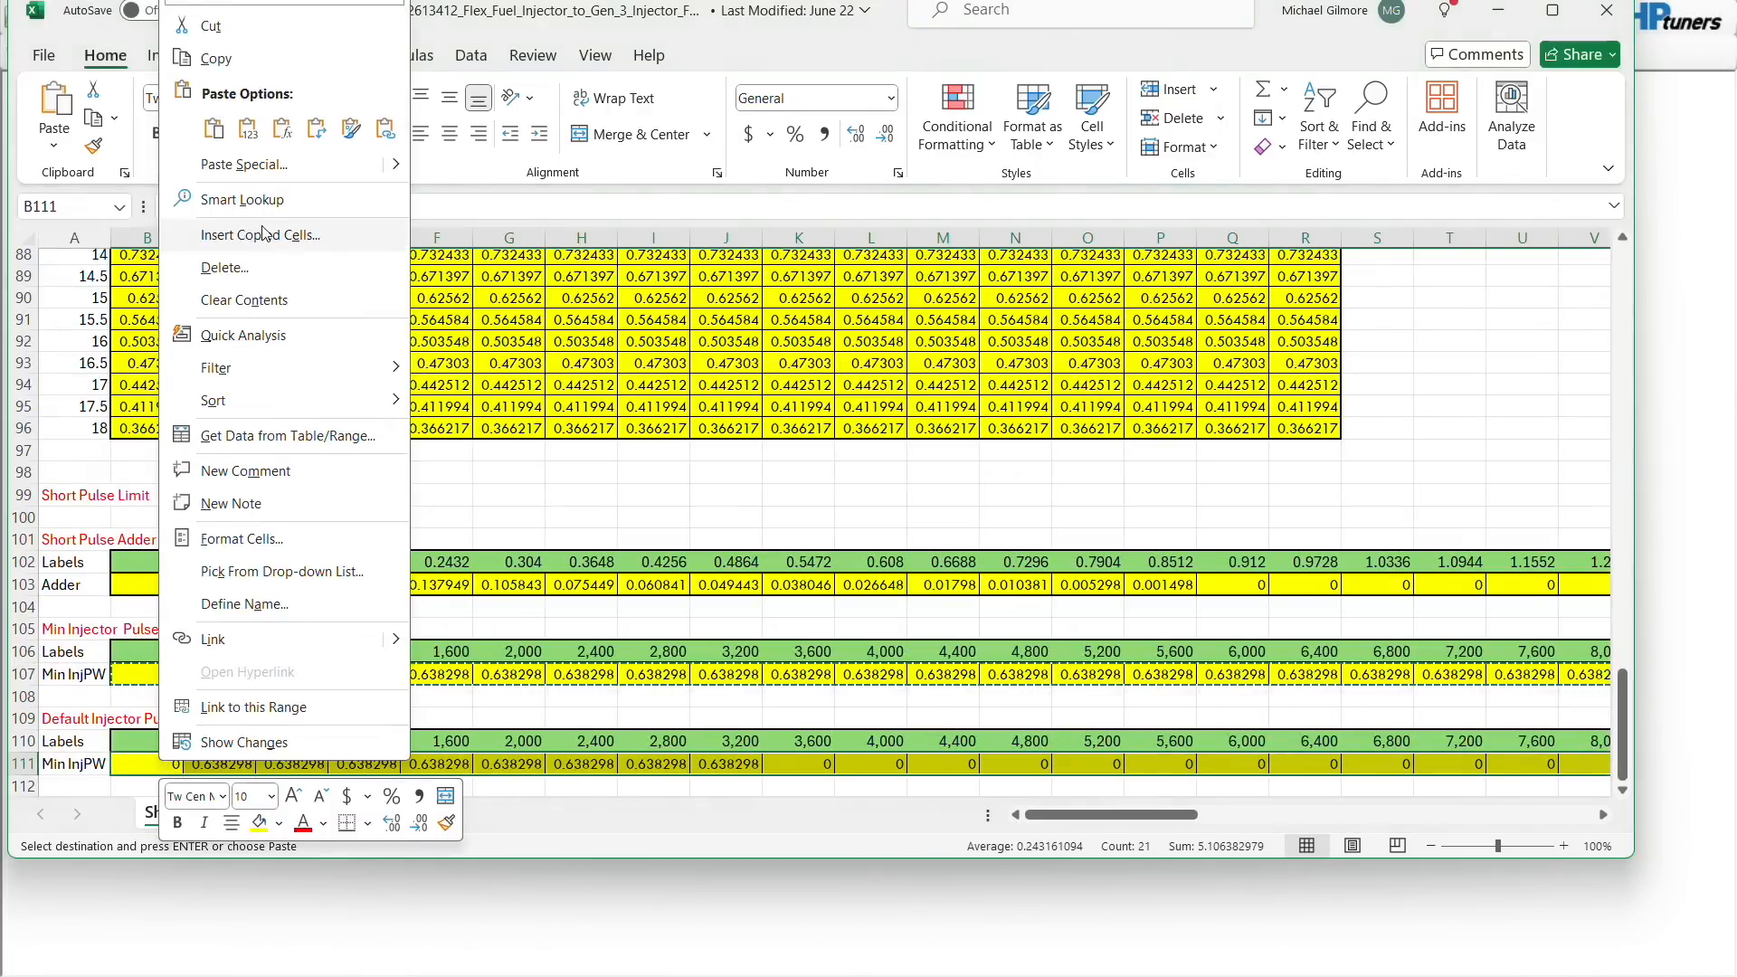
click(216, 58)
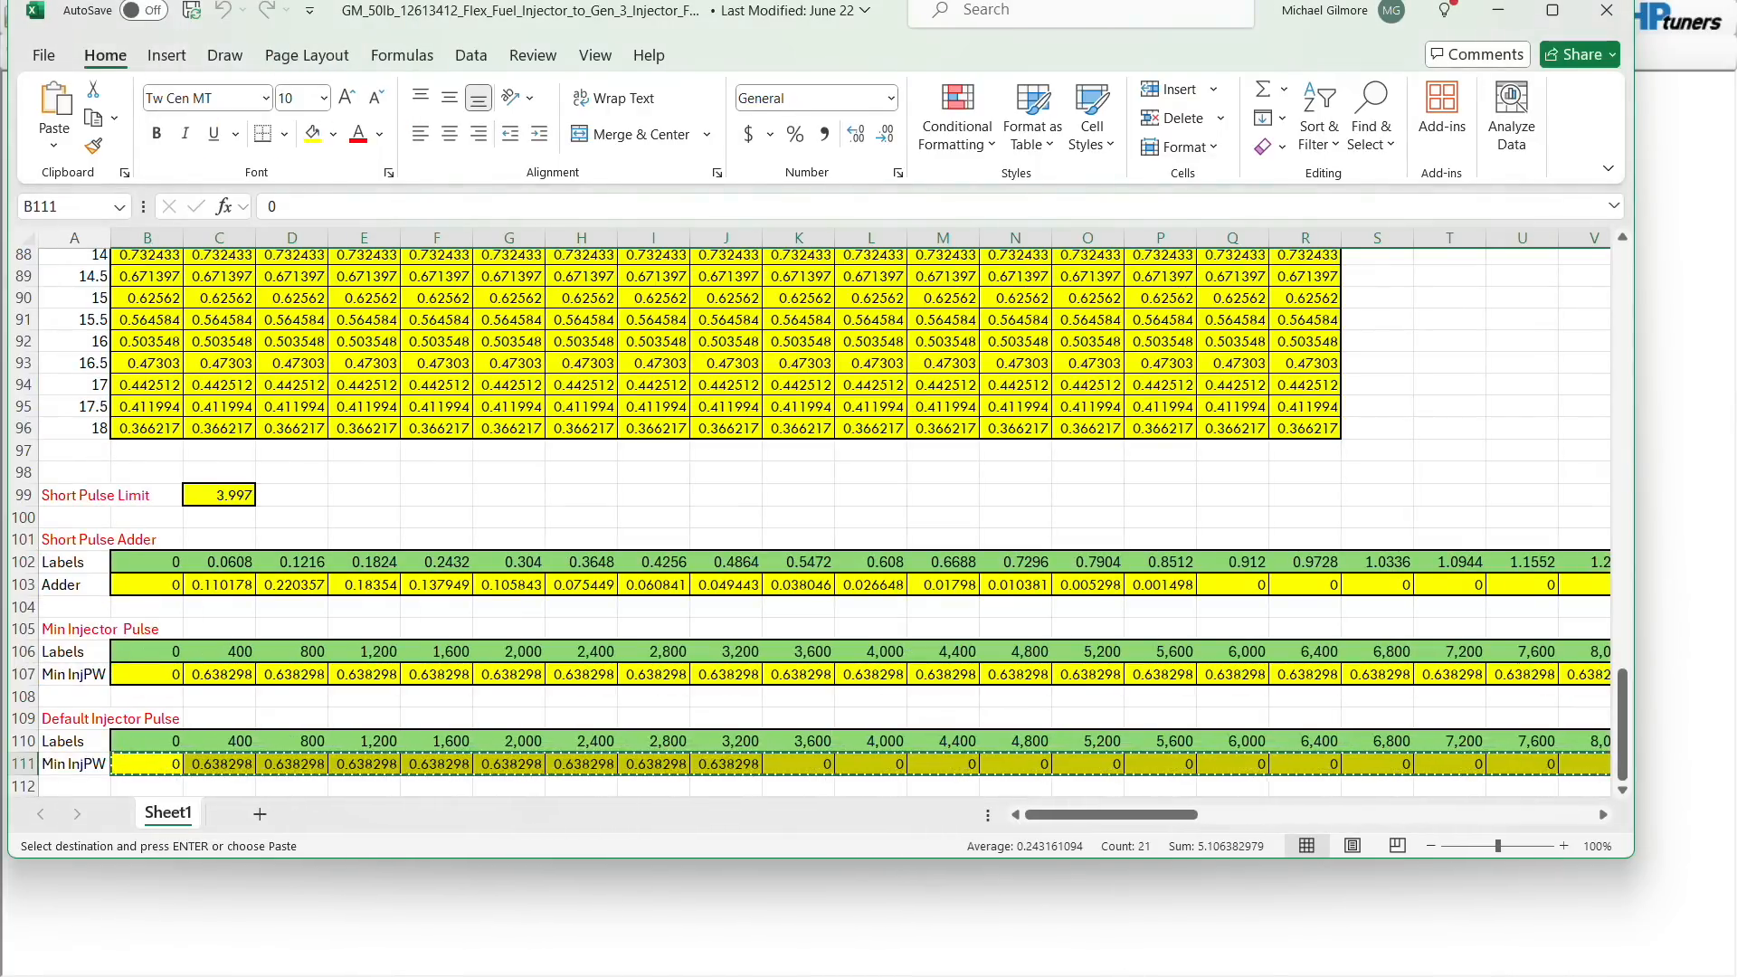
- Switch to HP Tuners, paste the copied values into the Default Injector Pulsewidth table, and close it
key(alt+Tab)
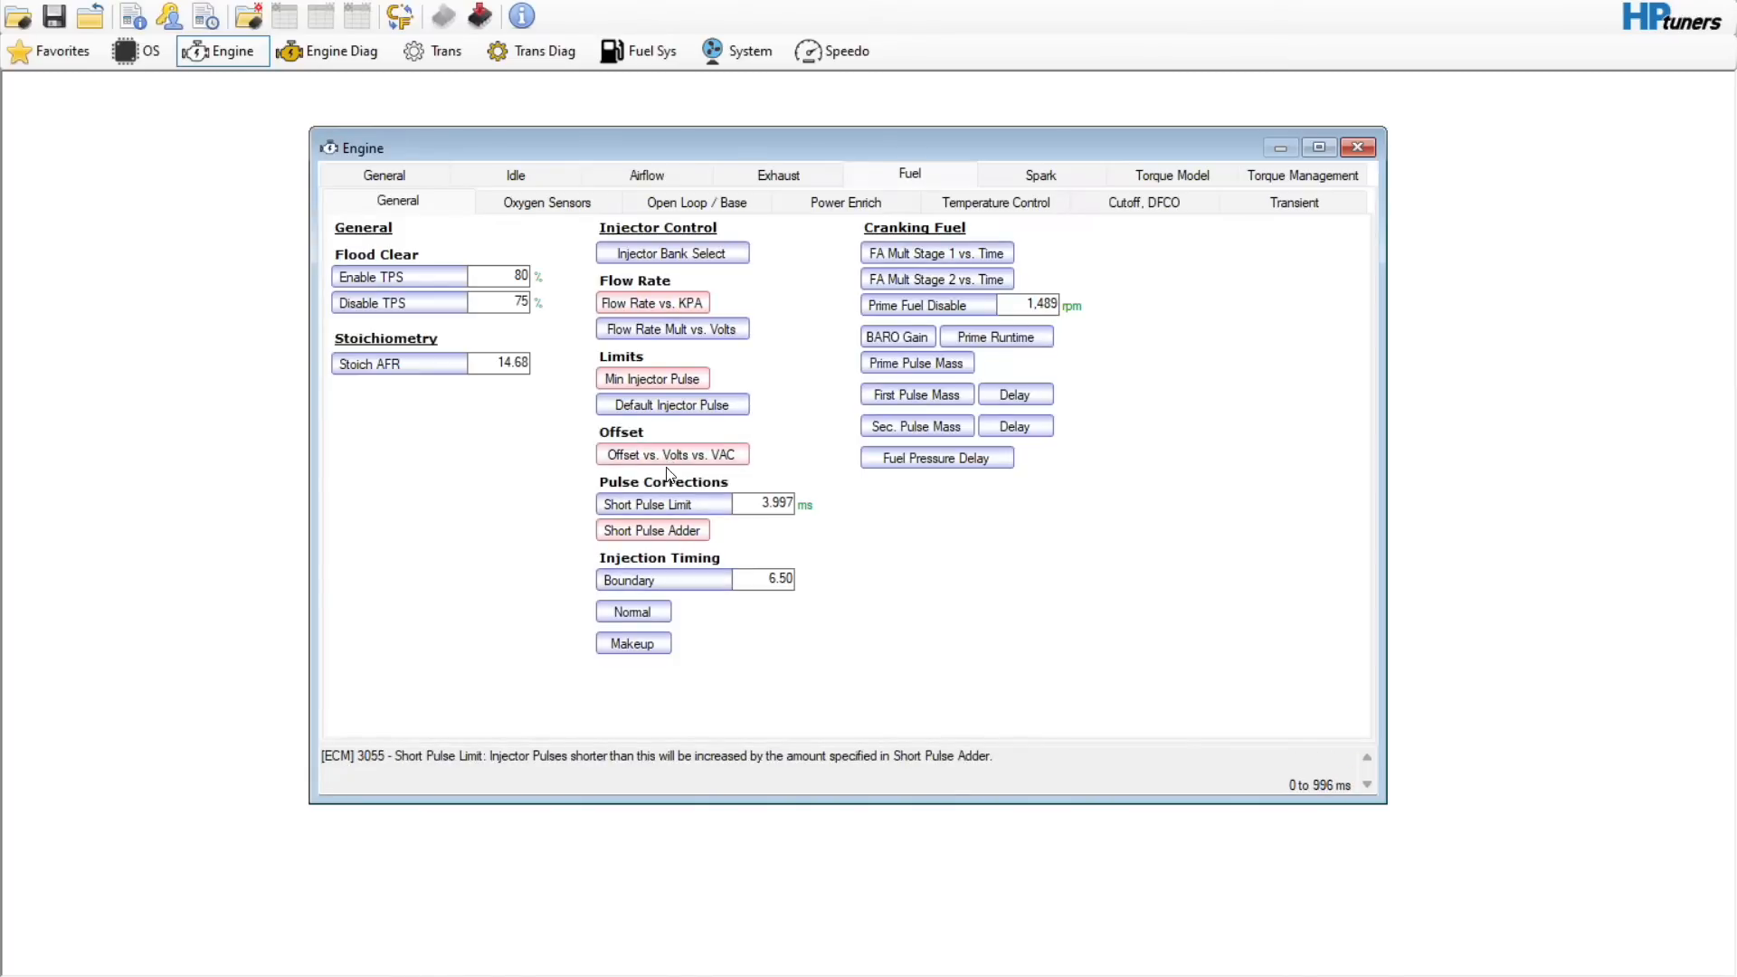
click(671, 405)
right_click(340, 436)
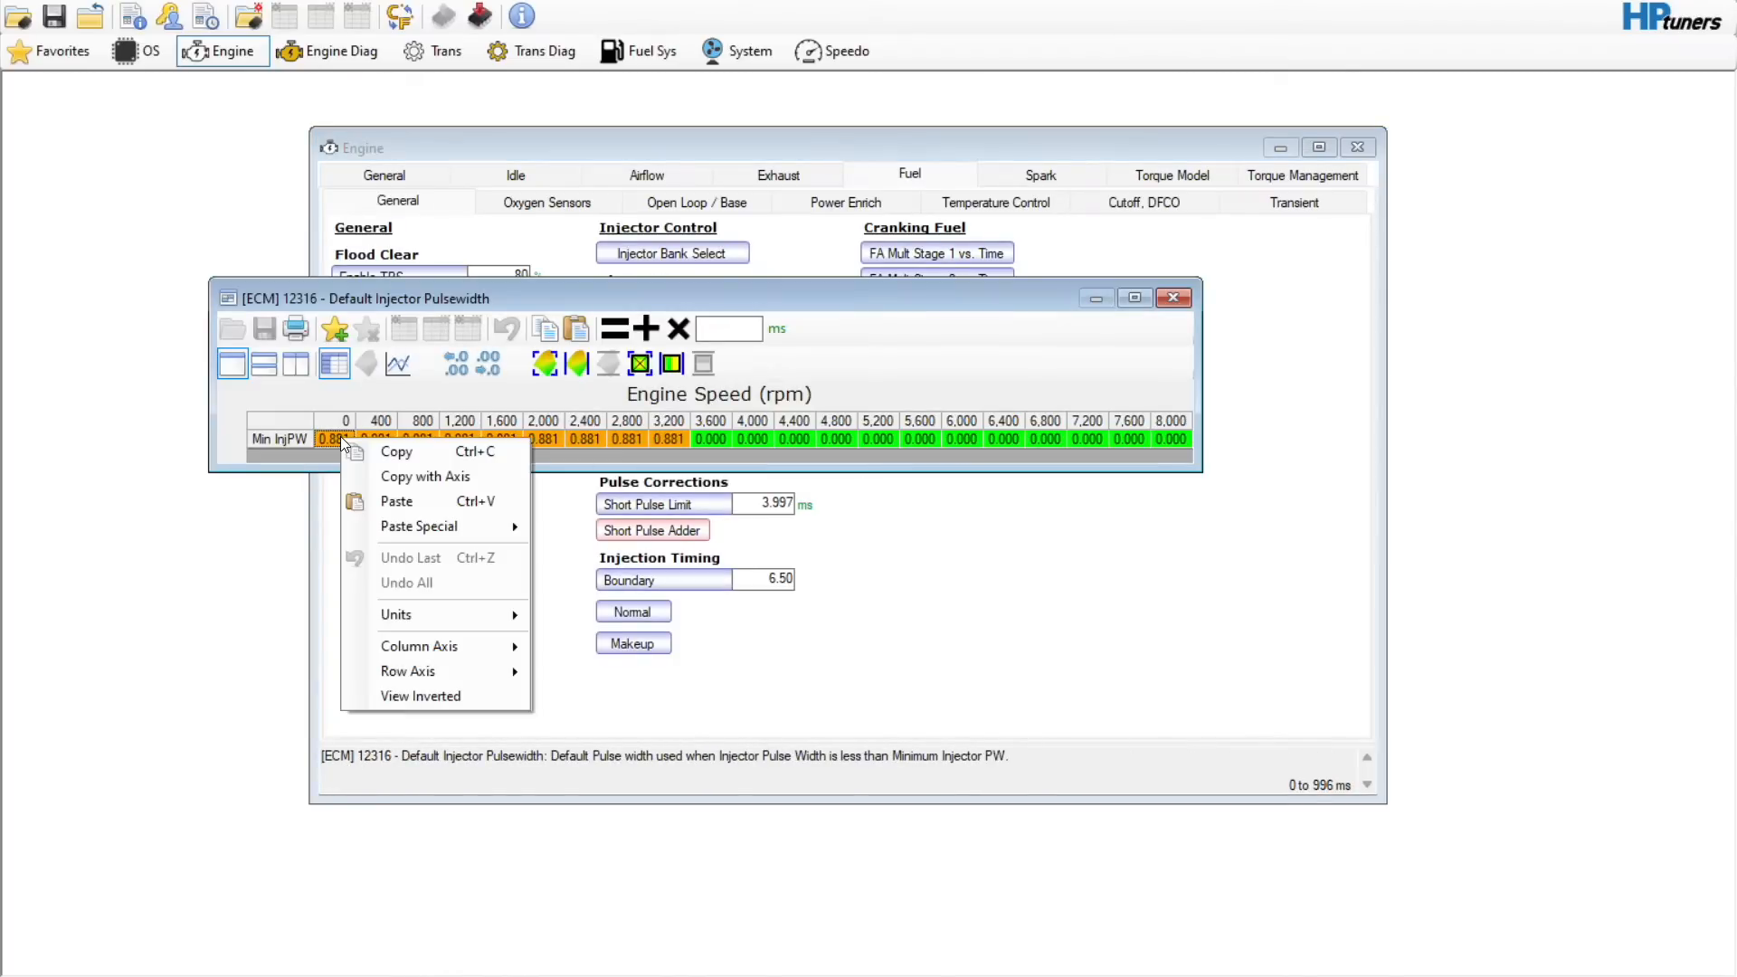
click(373, 503)
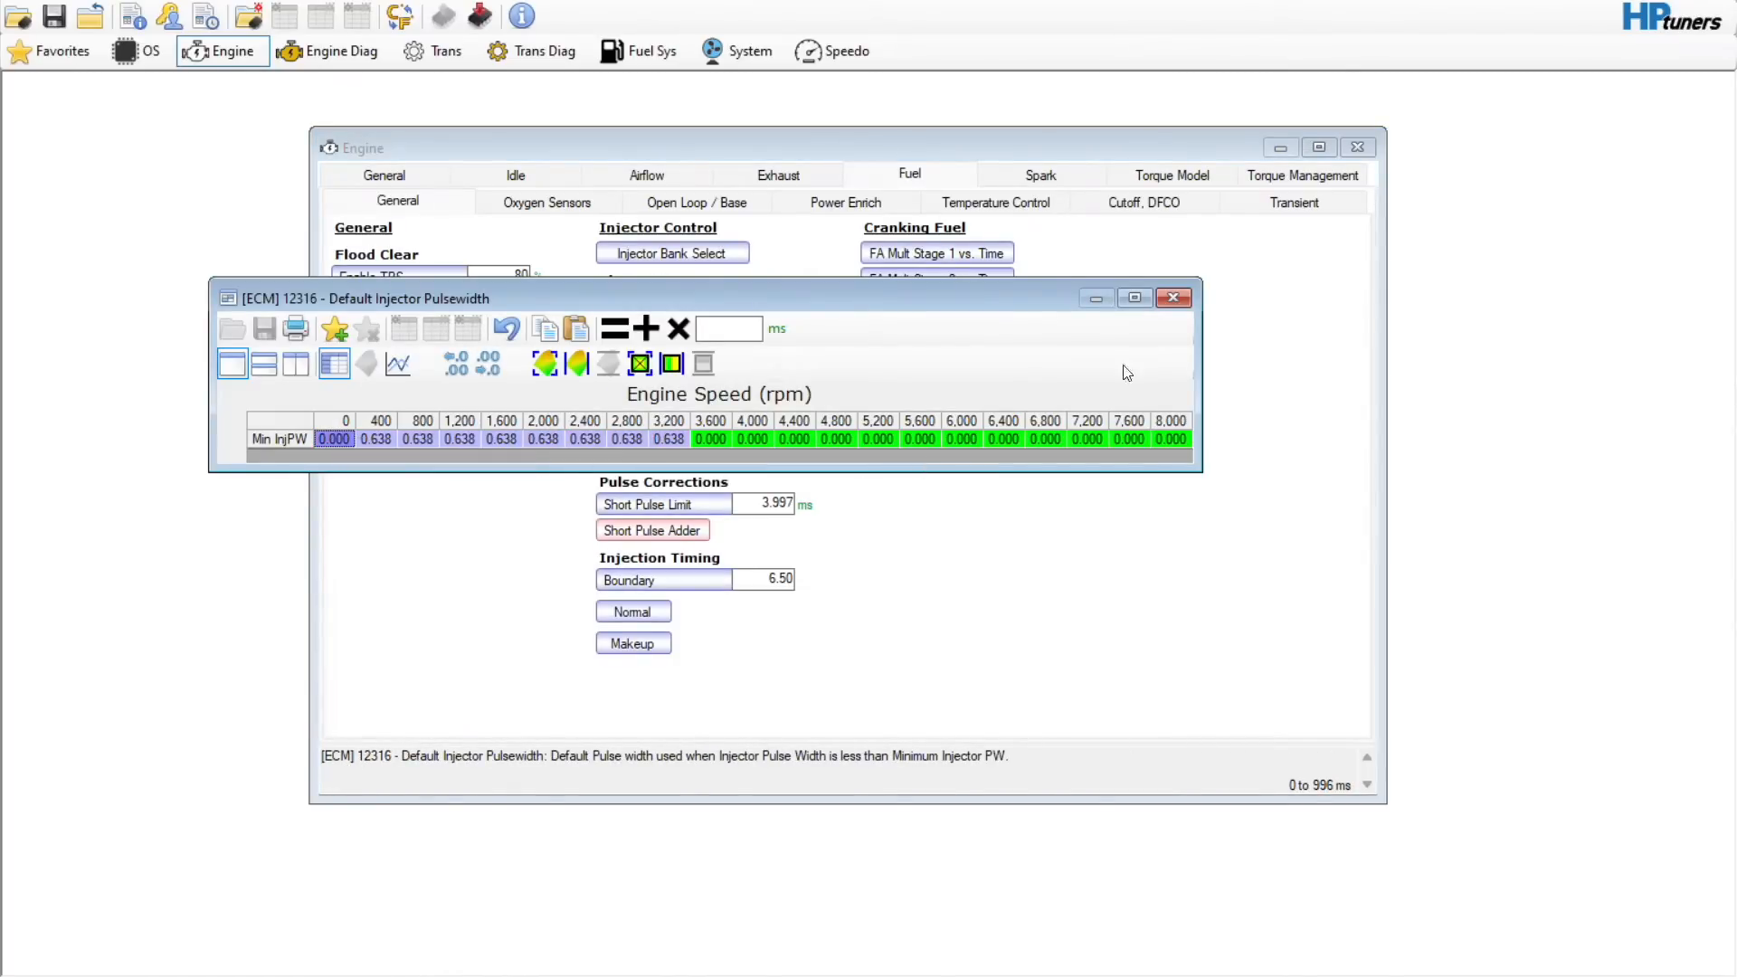
click(1174, 299)
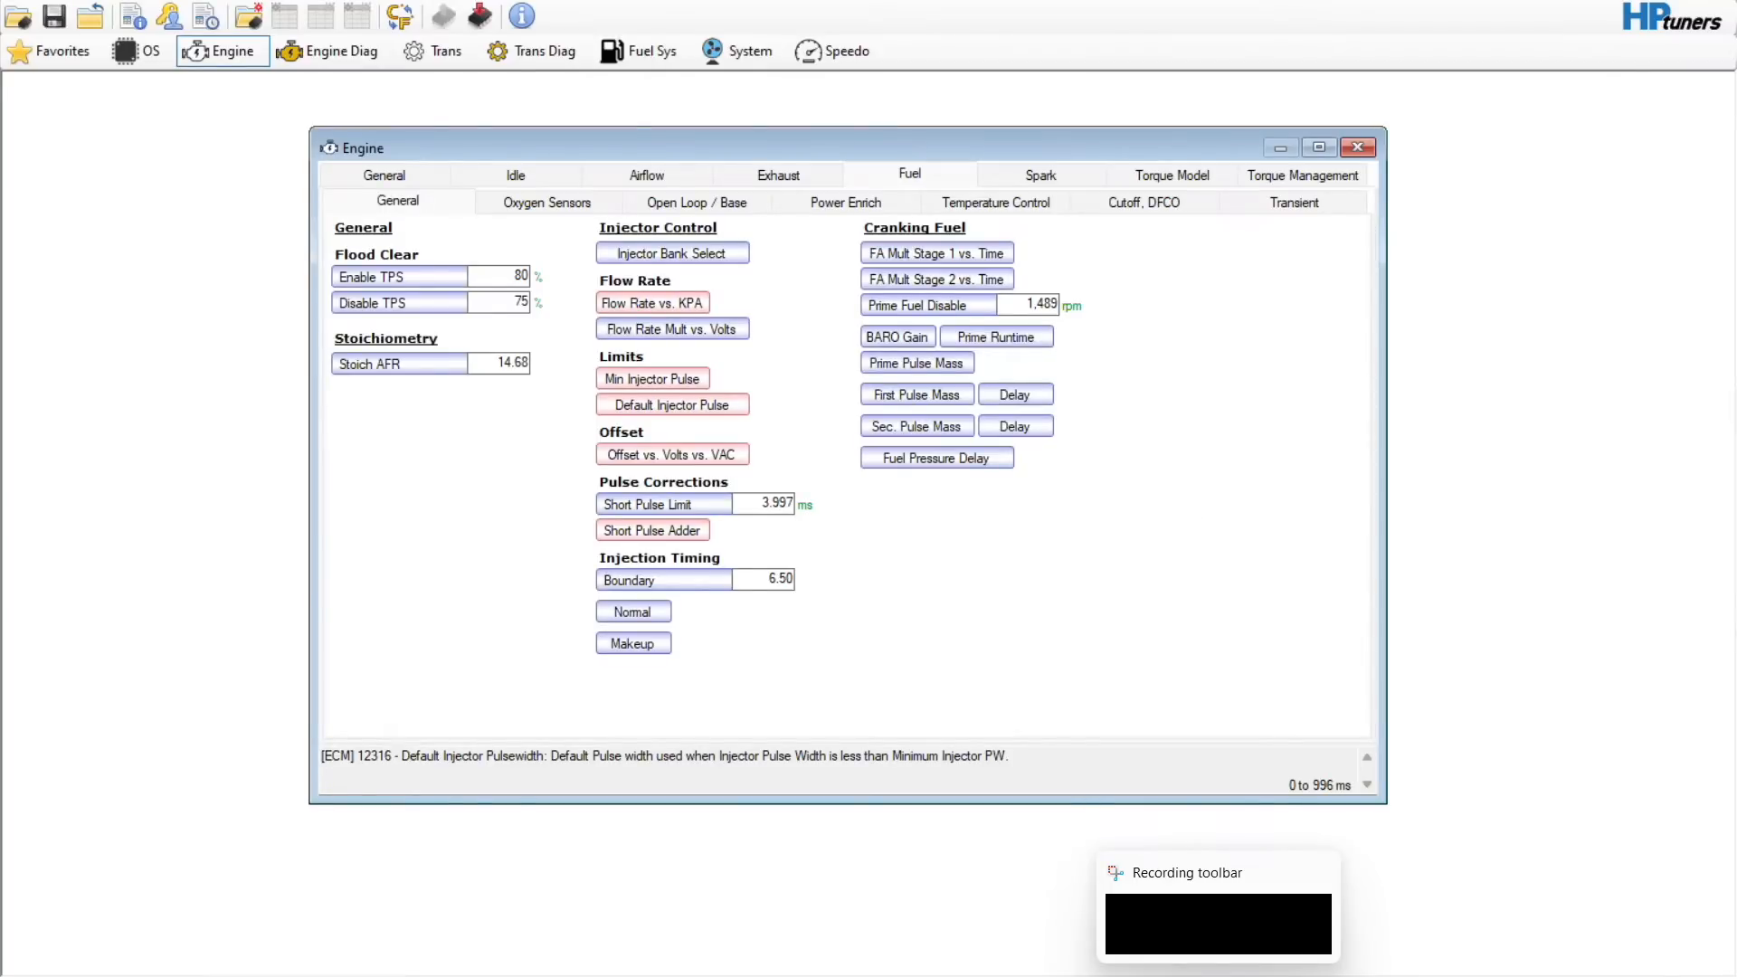
- Switch back to the Excel injector workbook, check its title section, and close the workbook
key(alt+Tab)
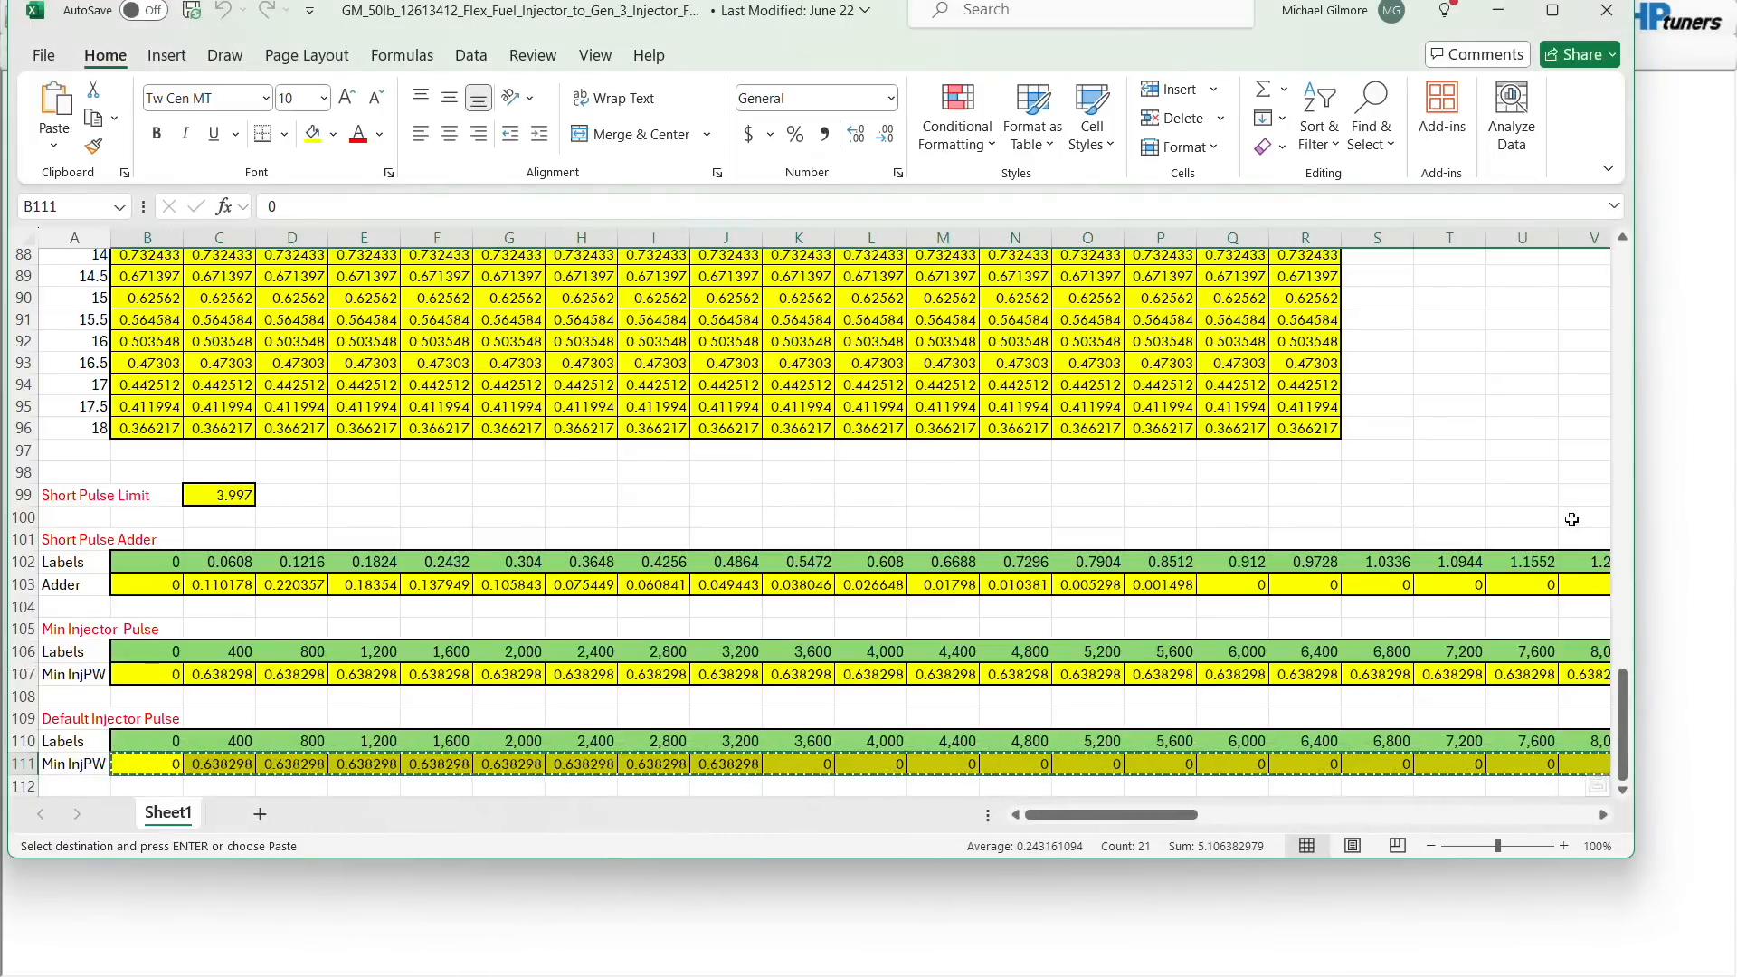
drag(1620, 725, 1620, 300)
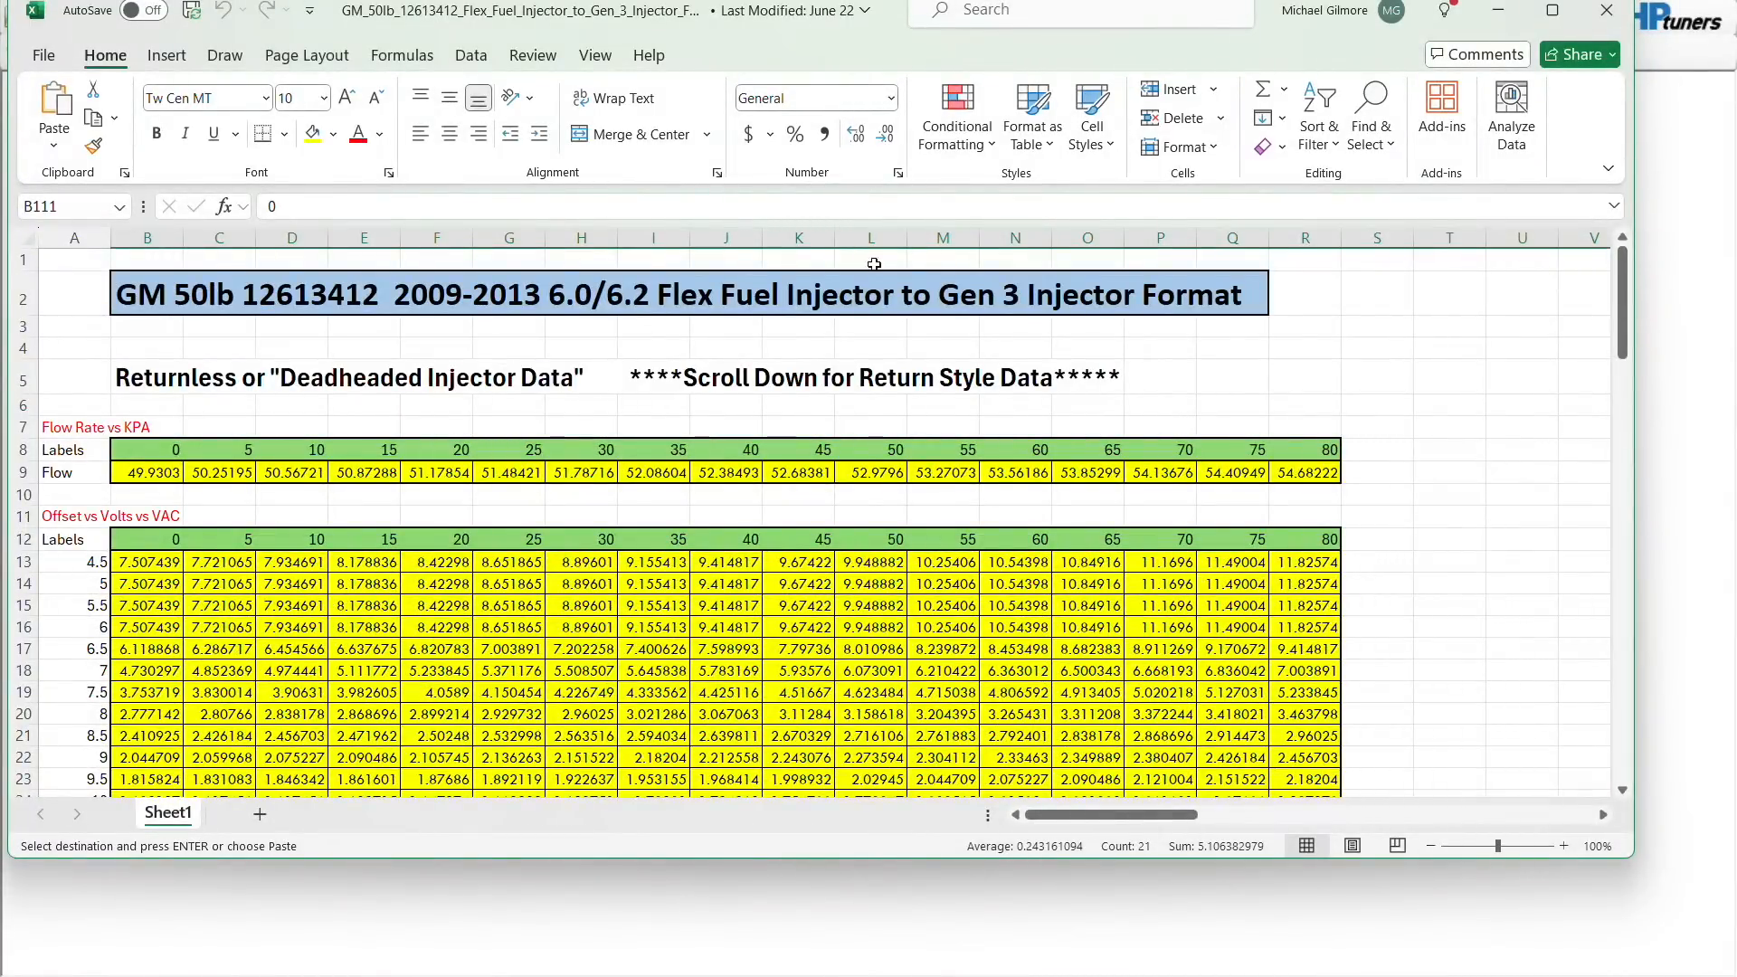
click(1608, 13)
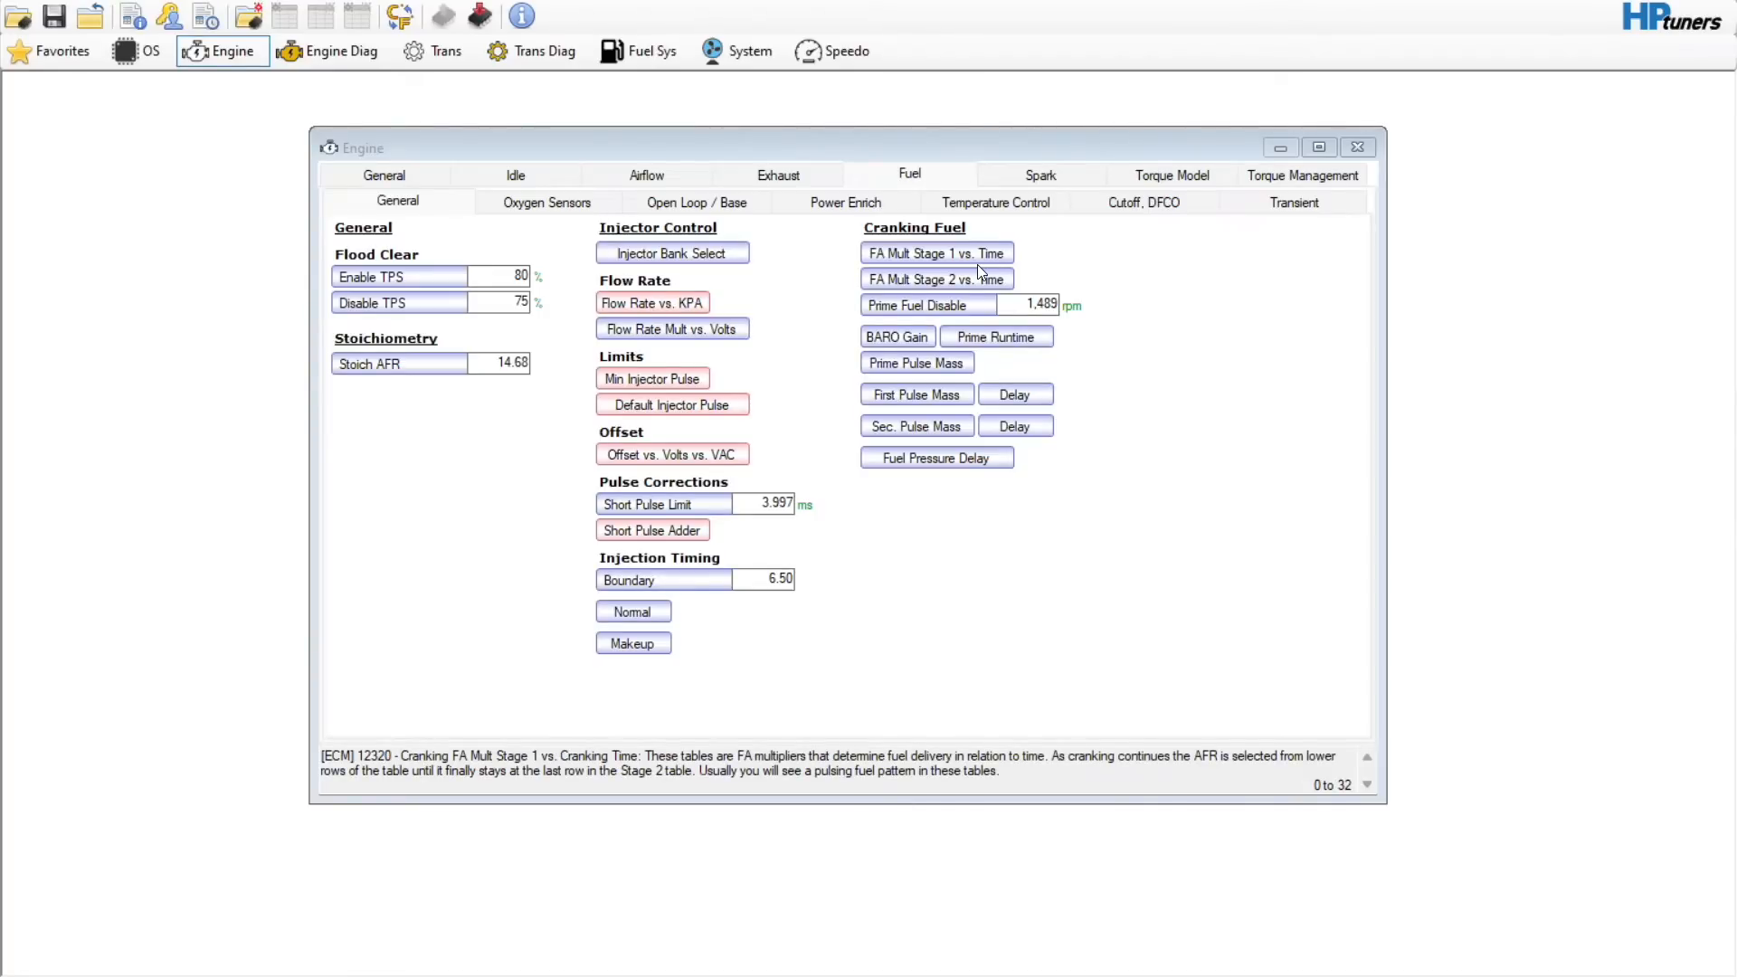
- Disable long term fuel trims and set Min ECT to 400 °F with the limit overridden, Max ECT to 1 °F and Min MAP to 255 kPa
click(534, 207)
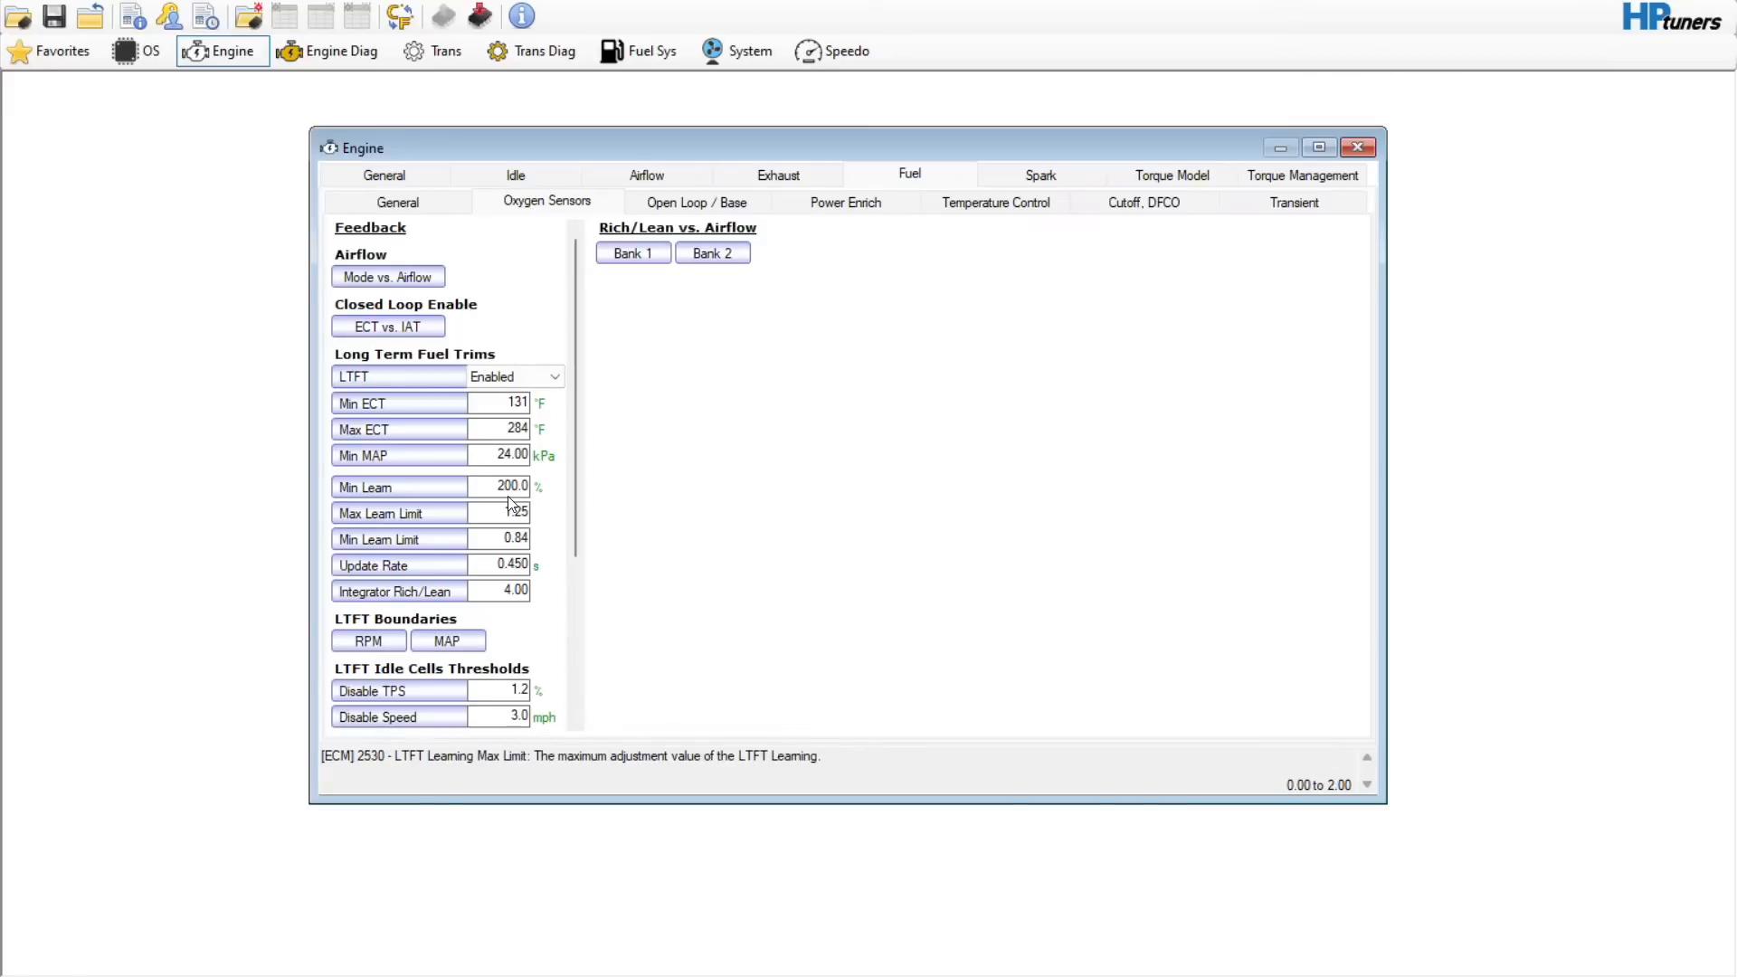
click(496, 387)
click(497, 387)
click(496, 380)
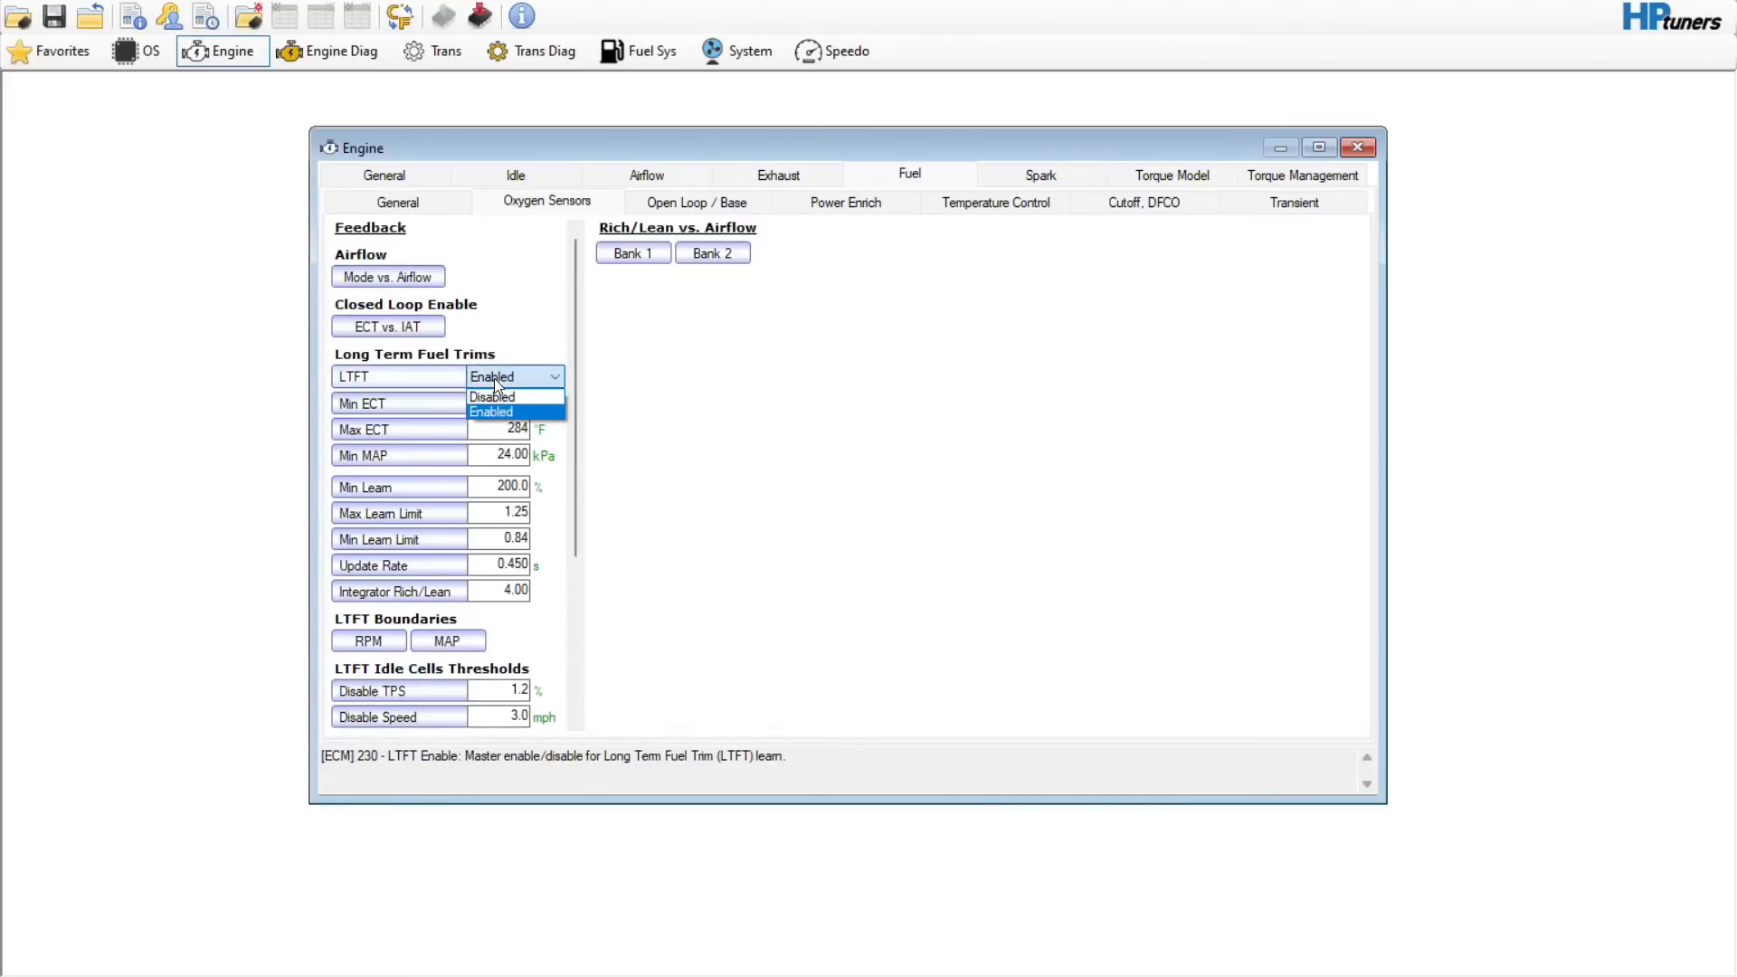
click(502, 408)
key(Tab)
text(400)
key(Return)
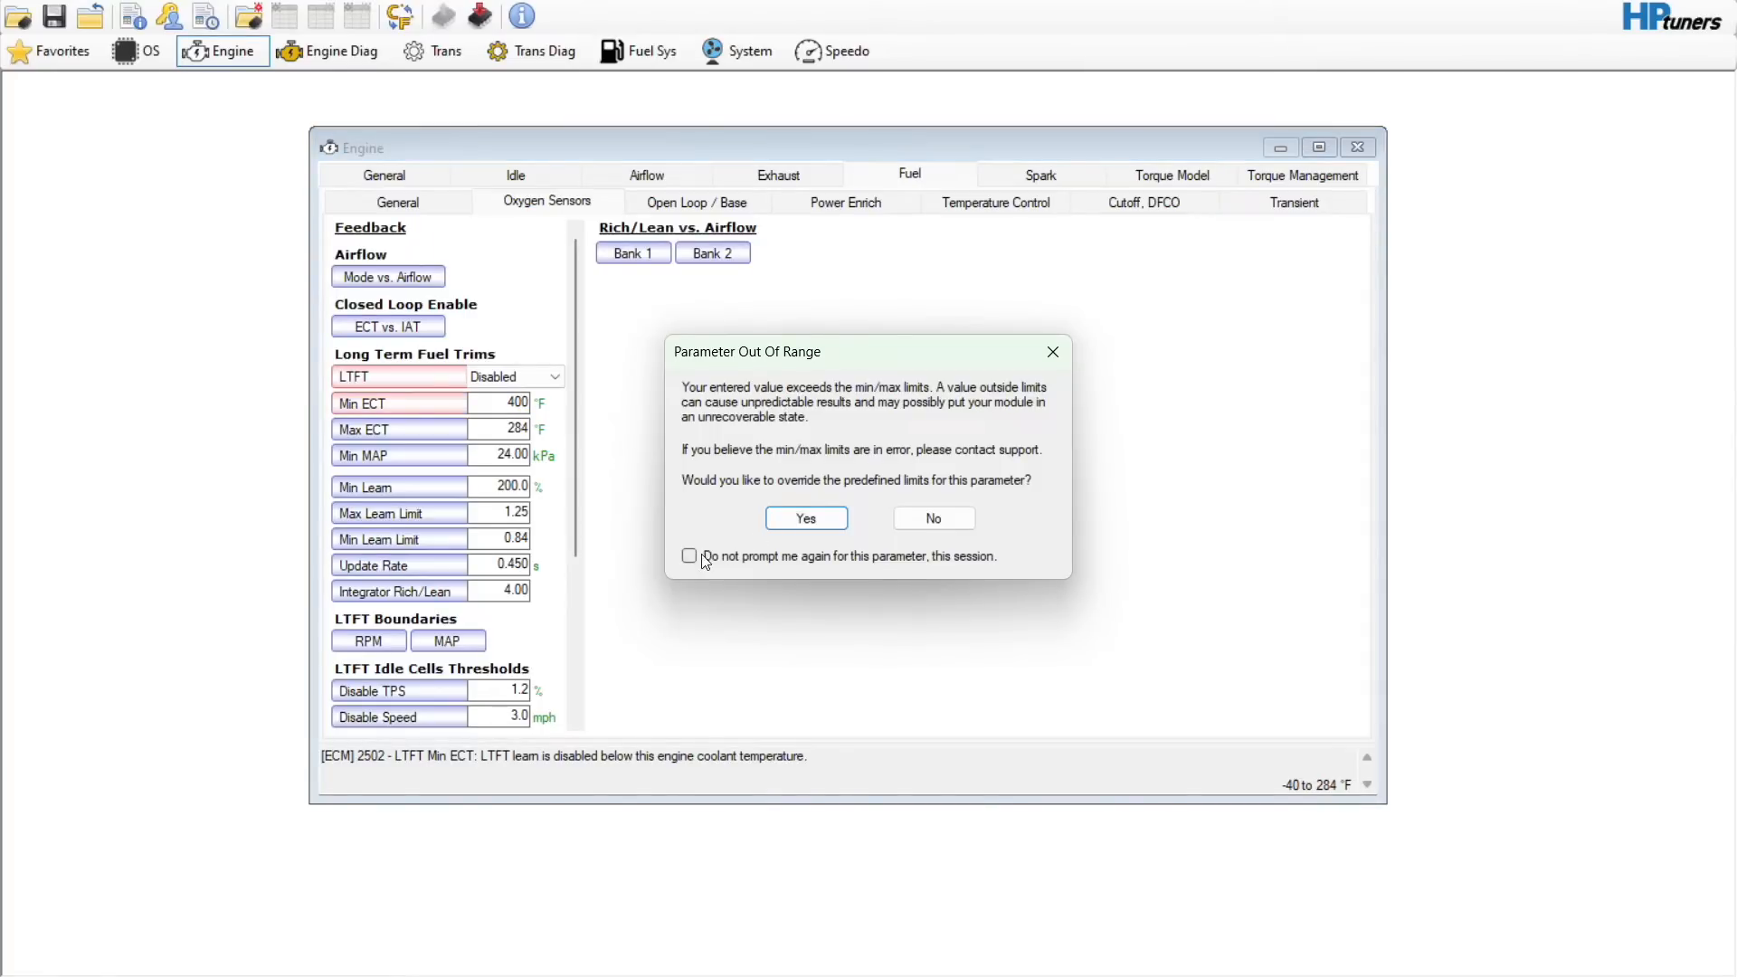
key(Return)
click(520, 433)
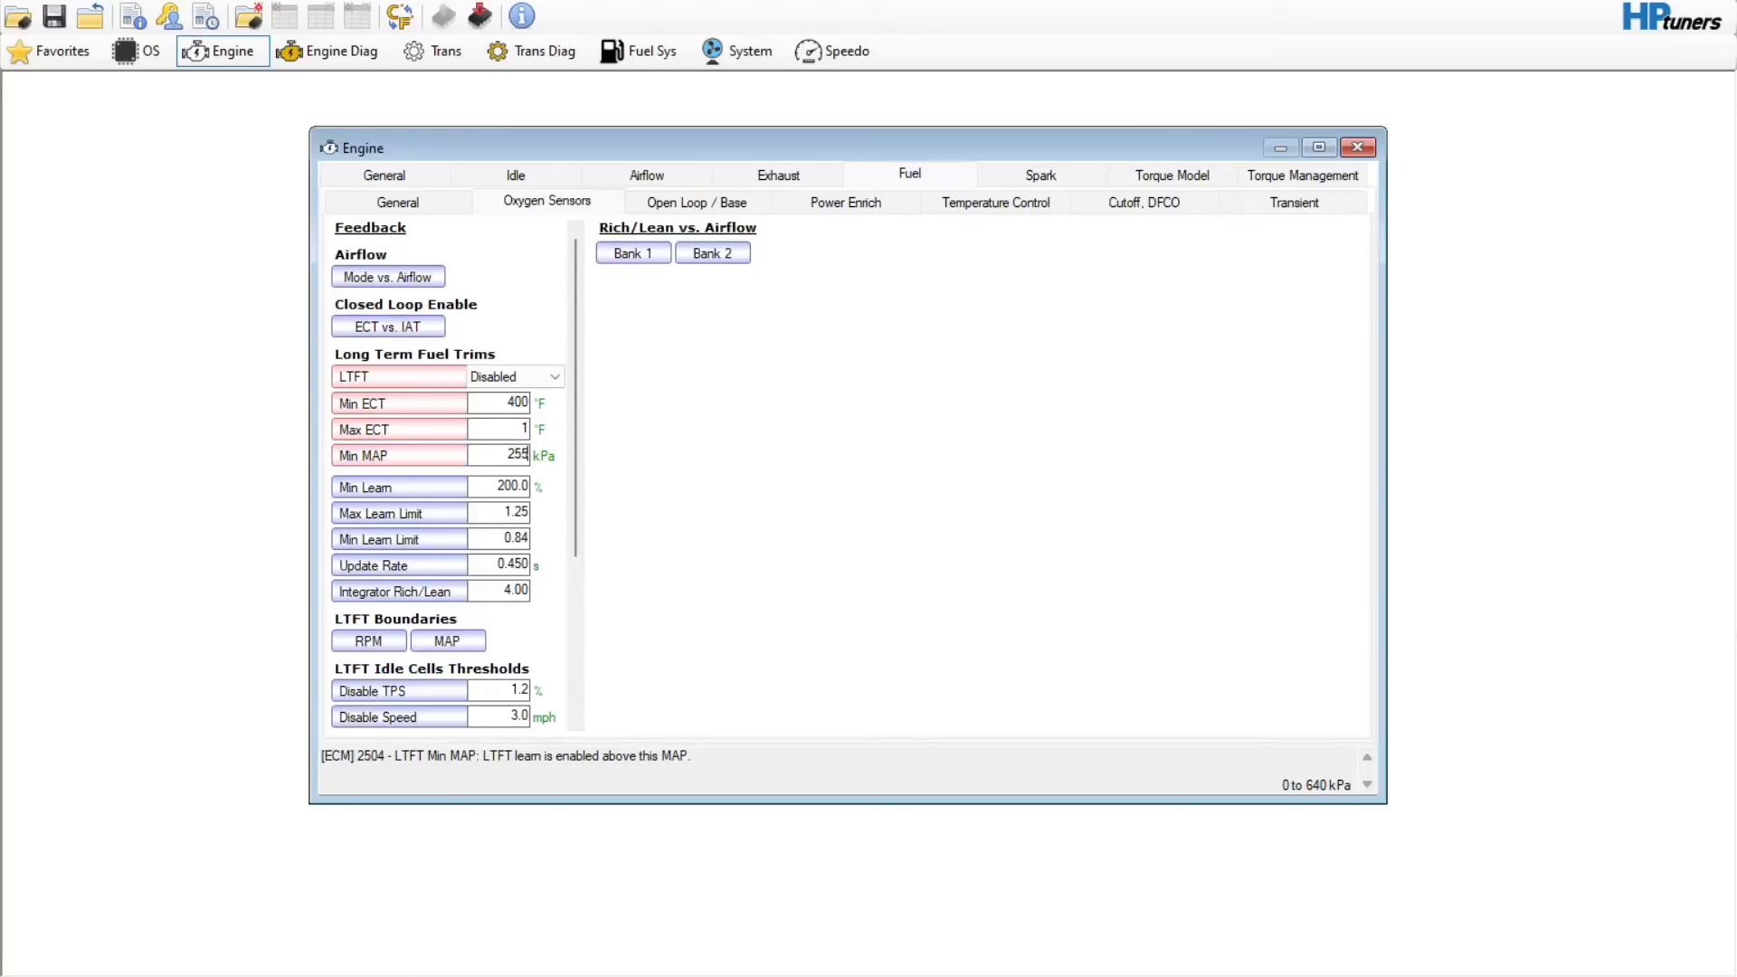
- Disable STFT Open Loop and check the Open Loop F/A table's 104 to 140 °F coolant columns
click(680, 205)
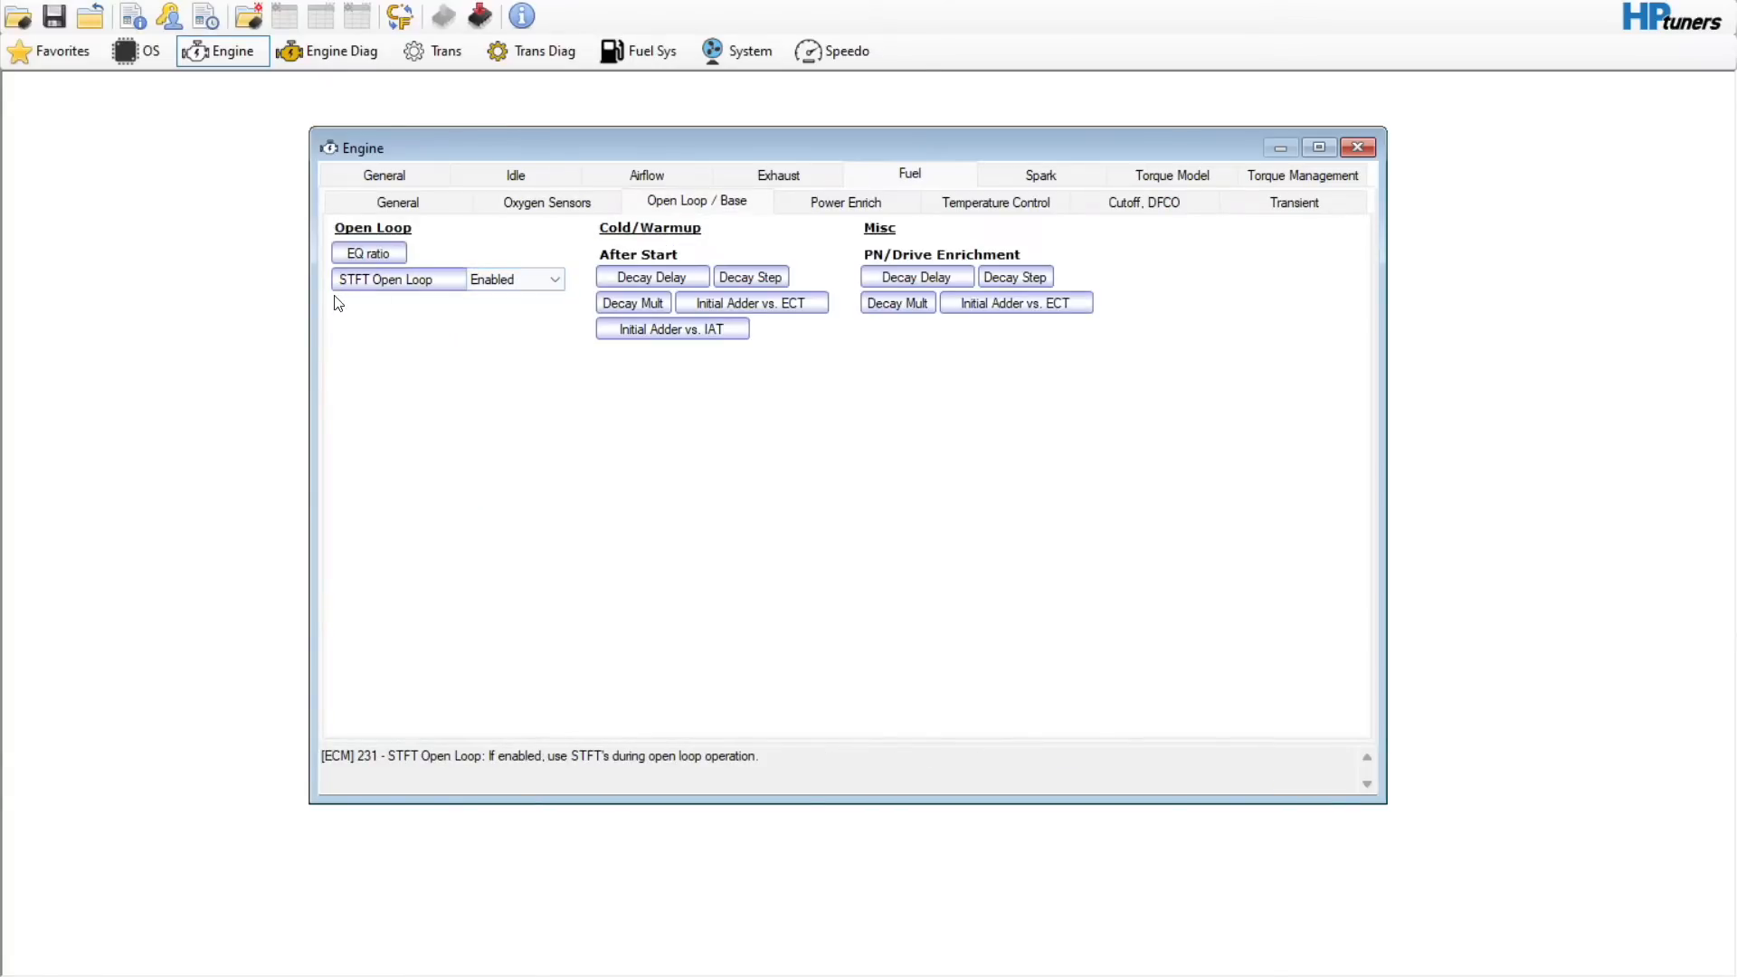
click(513, 282)
click(514, 303)
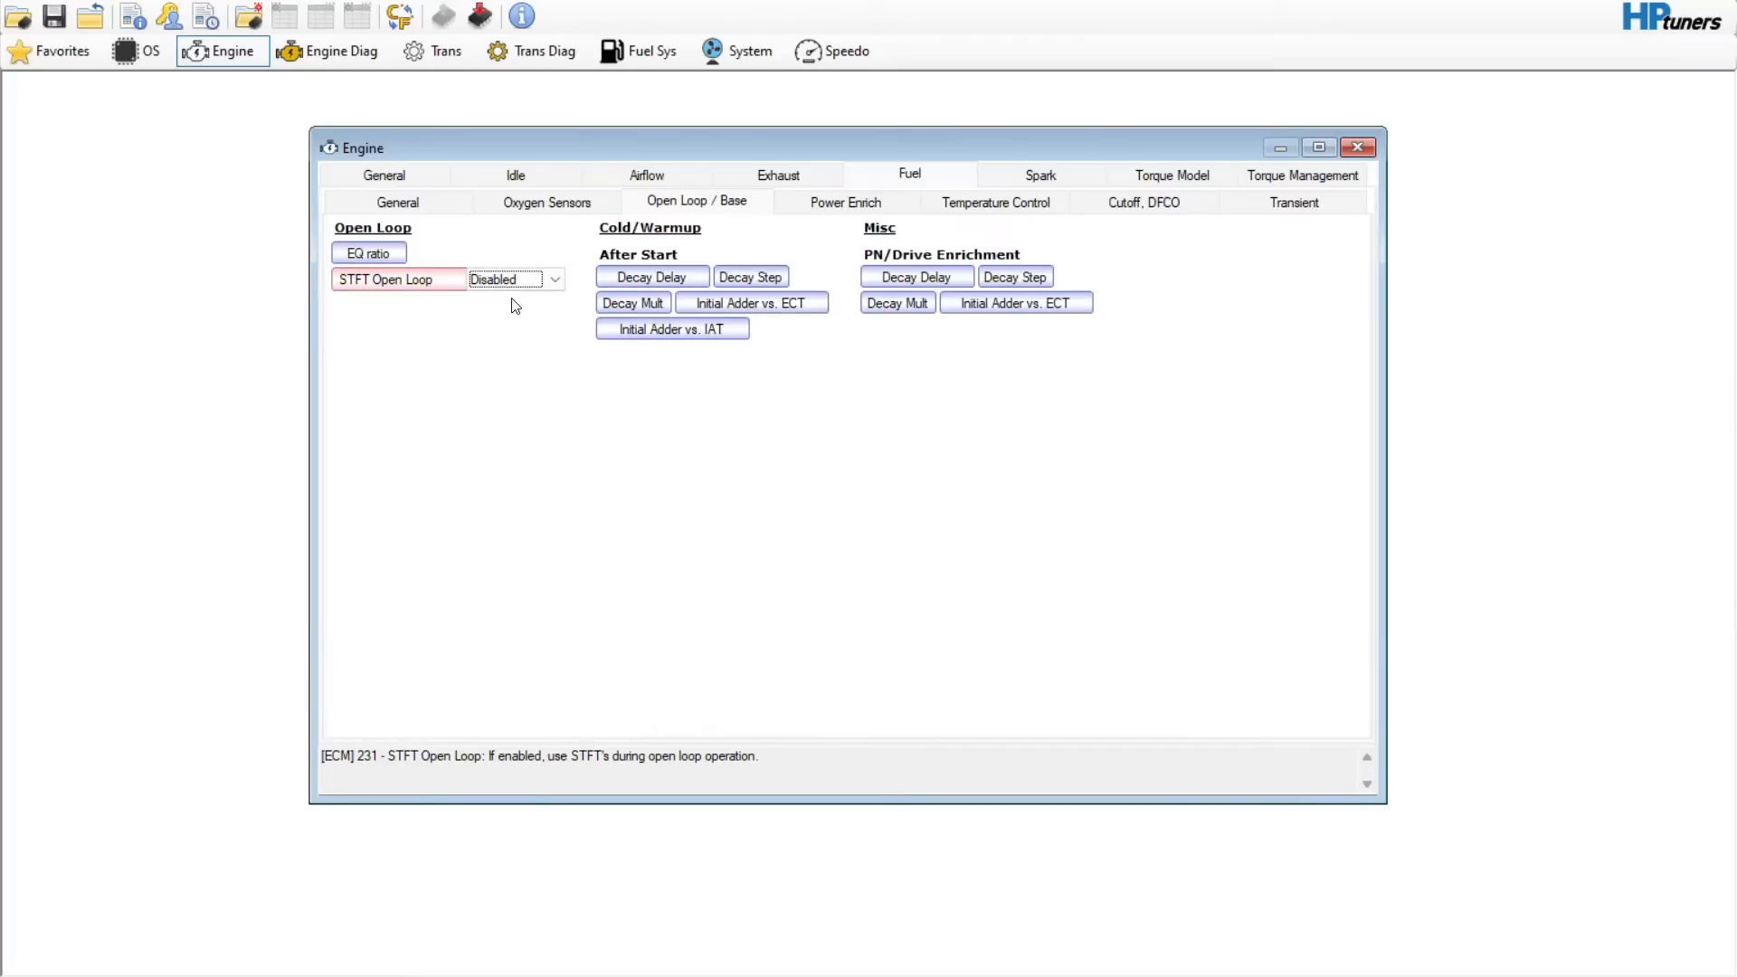
click(384, 258)
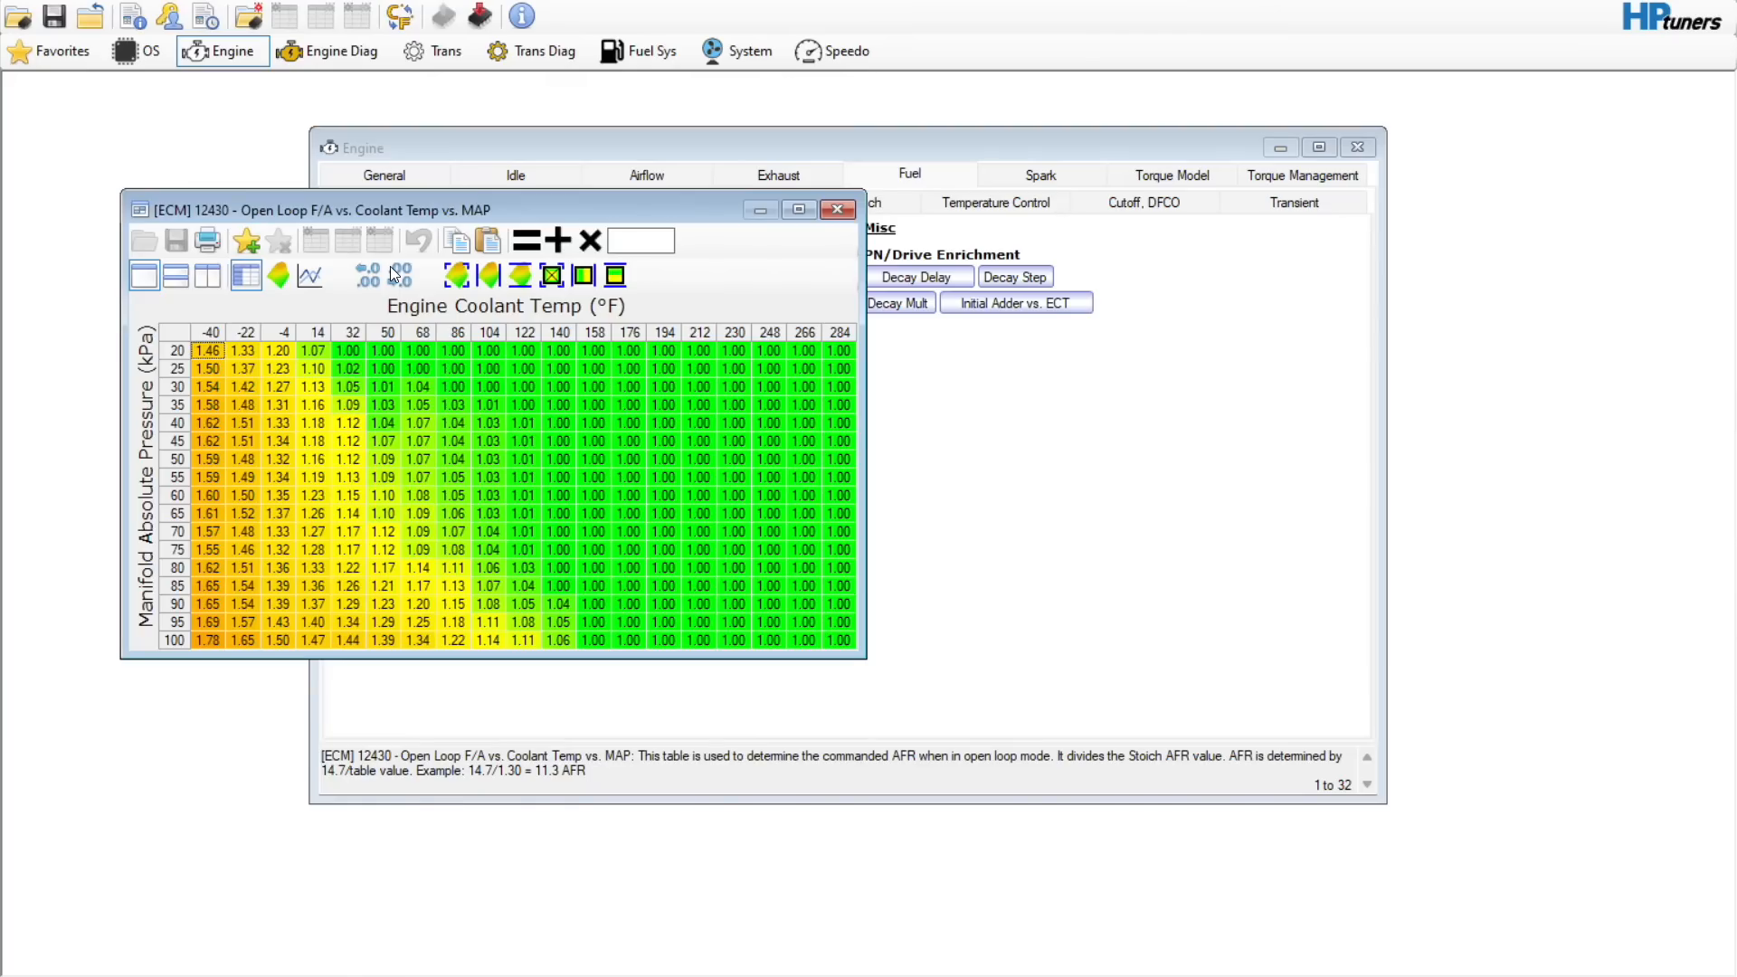
drag(489, 339, 549, 339)
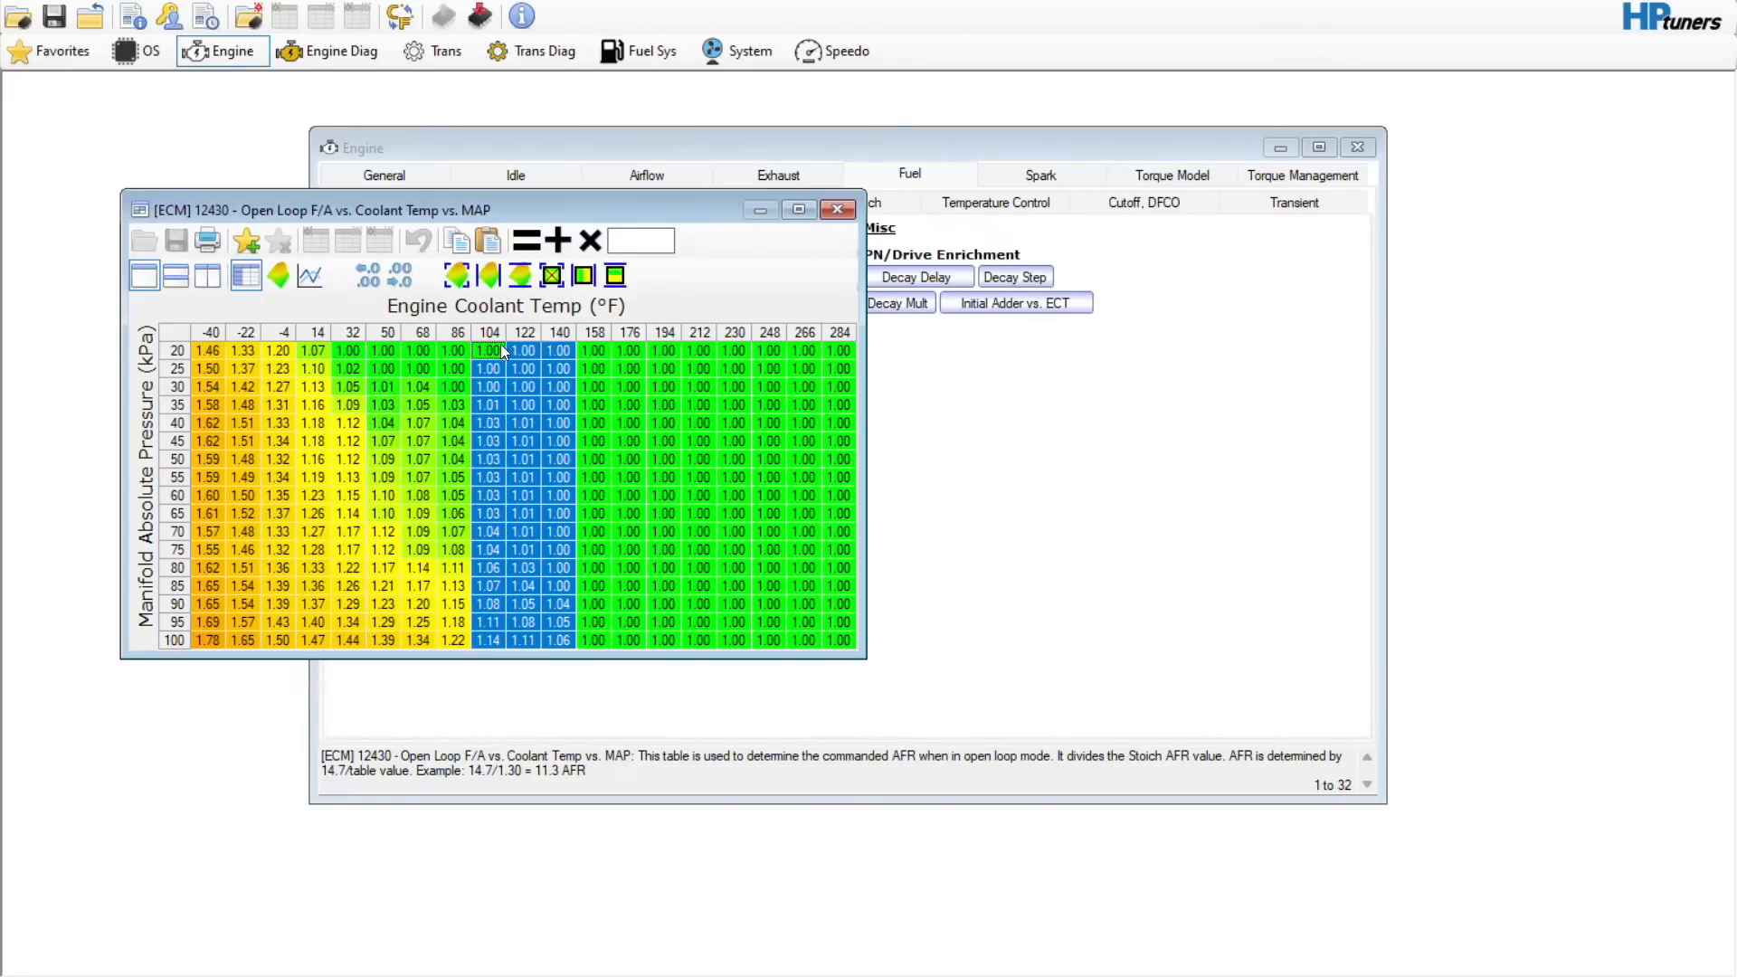
click(829, 214)
- Set the Power Enrichment Min MAP to 65 kPa and the hot TPS threshold to 60% for 0 to 2,000 rpm
click(812, 208)
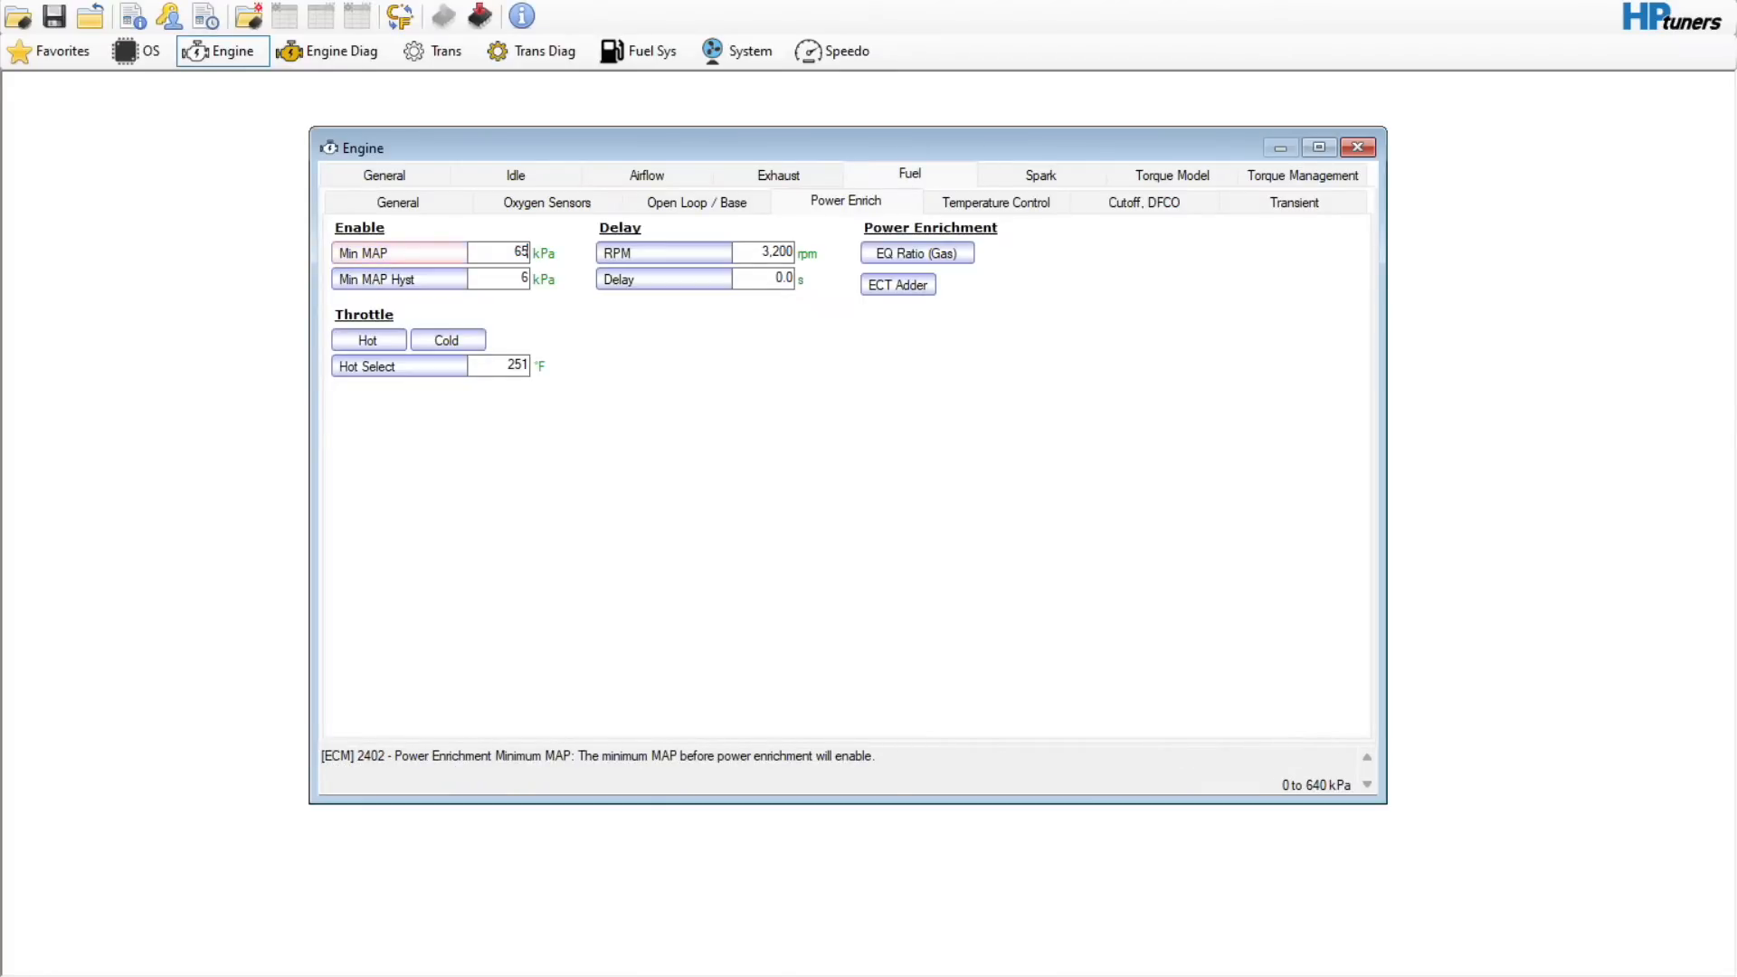
click(378, 343)
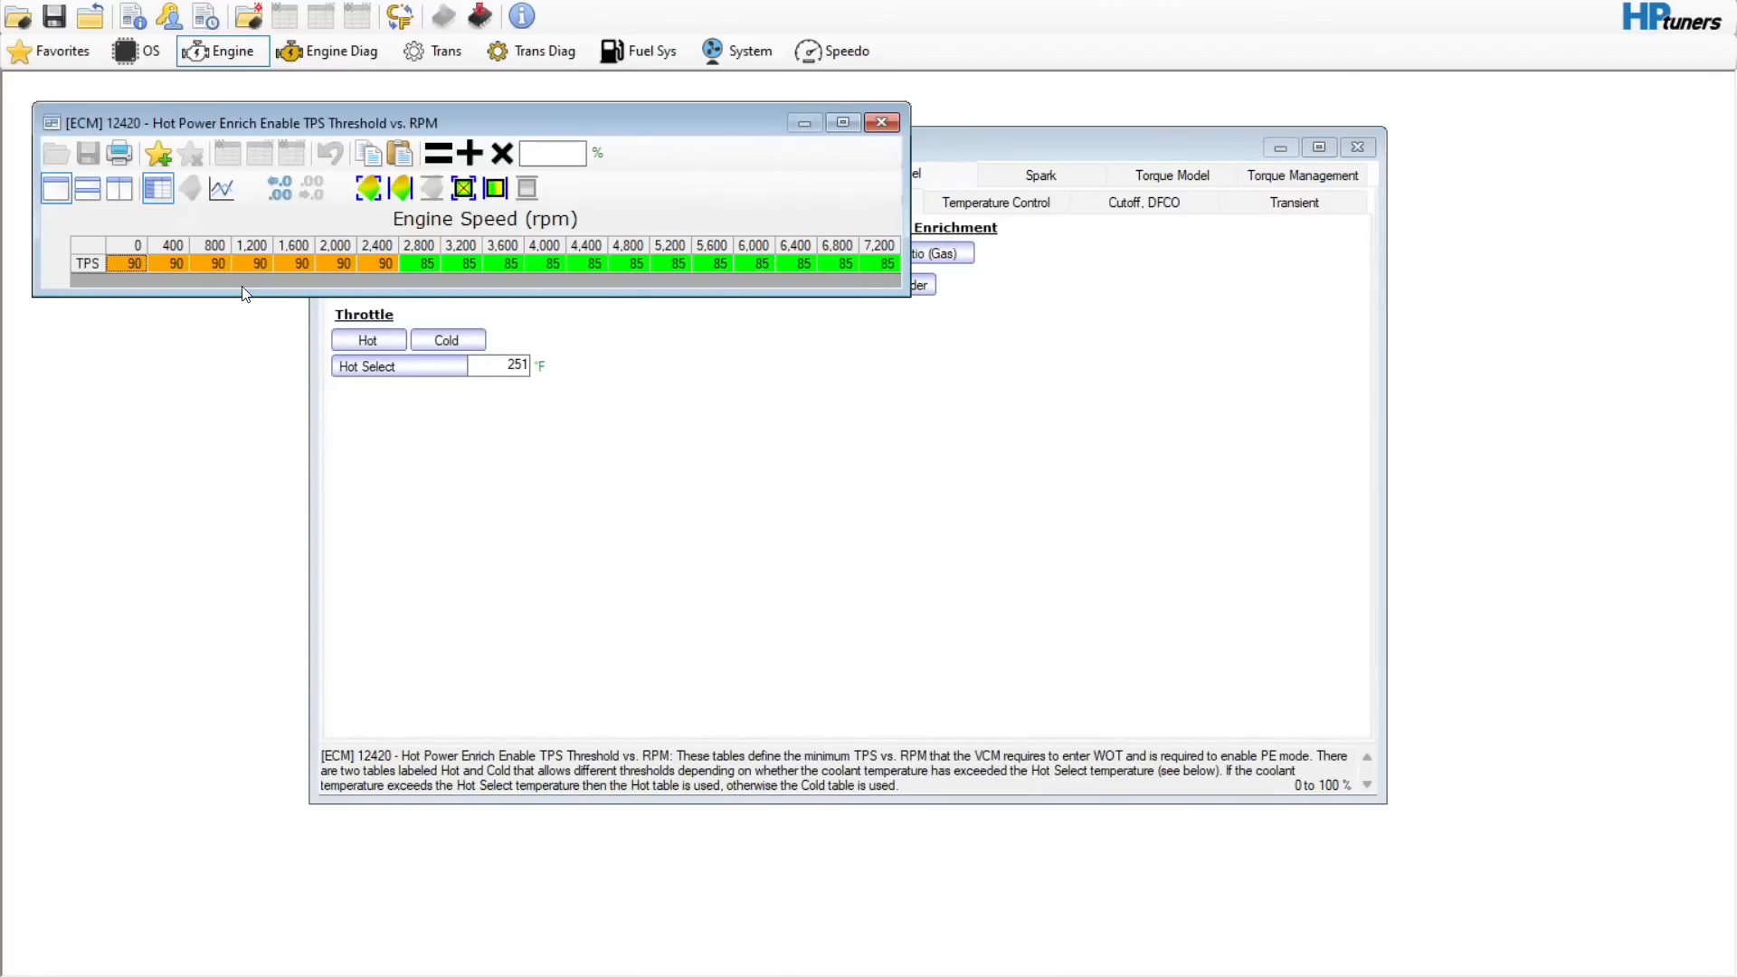
drag(121, 258, 313, 258)
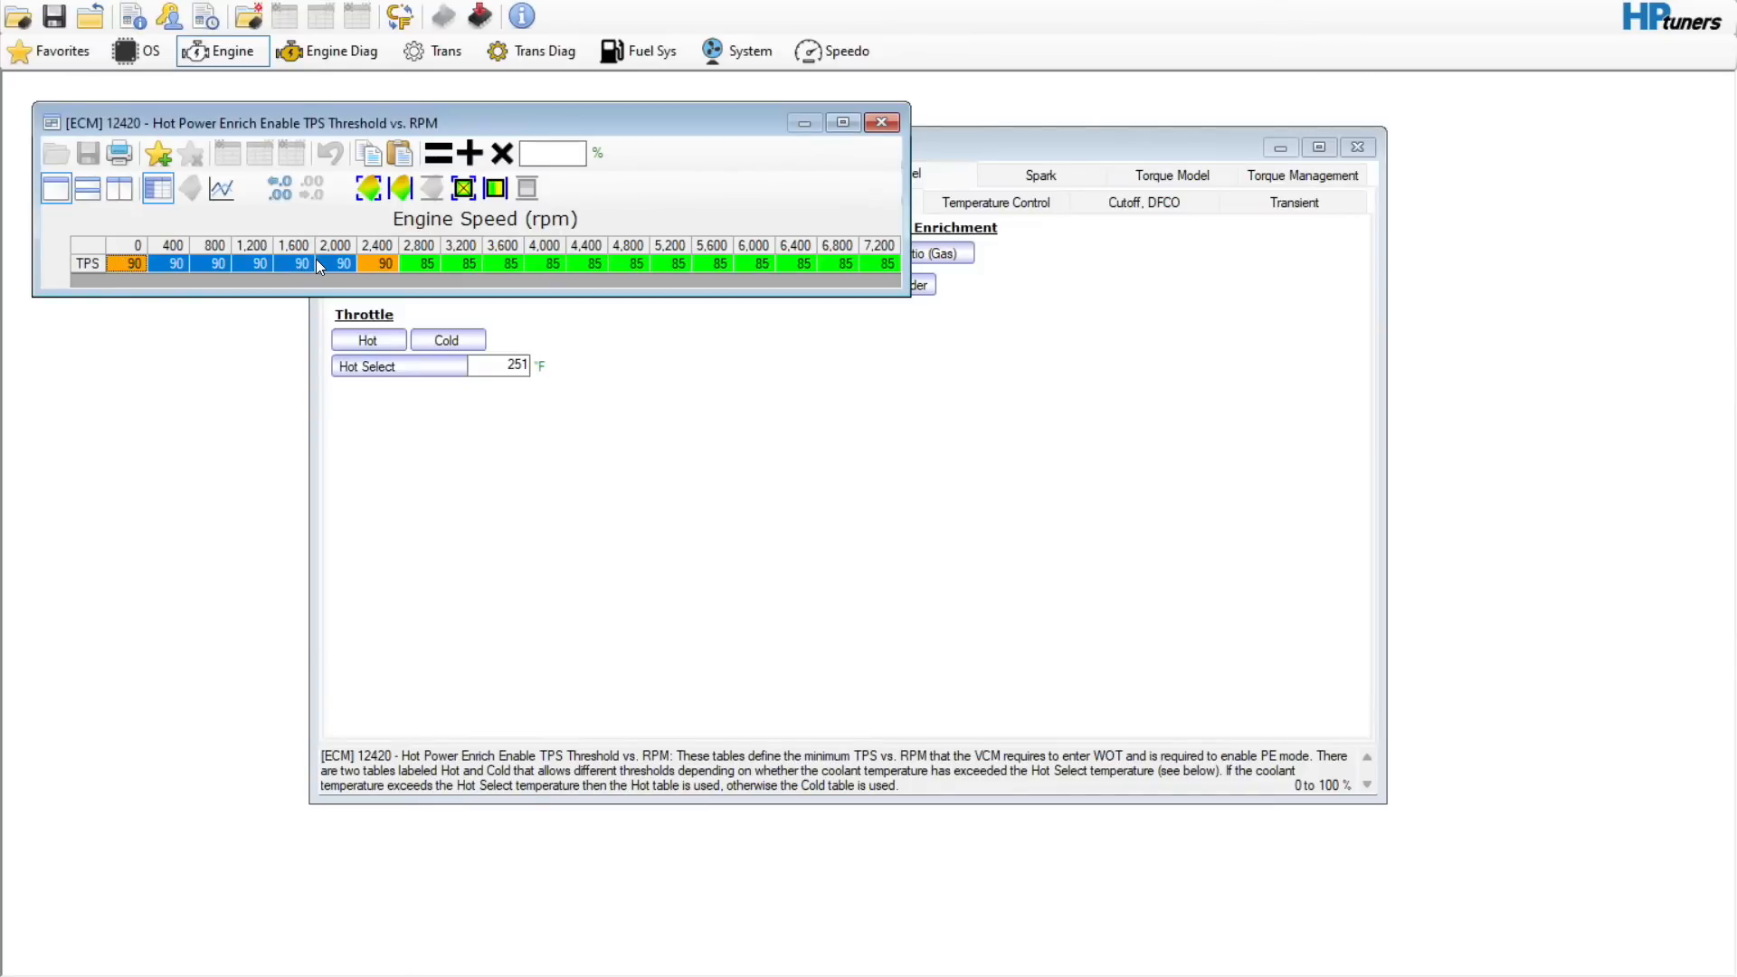
click(568, 150)
text(60)
click(439, 153)
- Set the hot TPS threshold to 15% from 4,800 to 7,200 rpm and interpolate horizontally between 2,000 and 4,800 rpm
drag(630, 263, 882, 263)
click(562, 153)
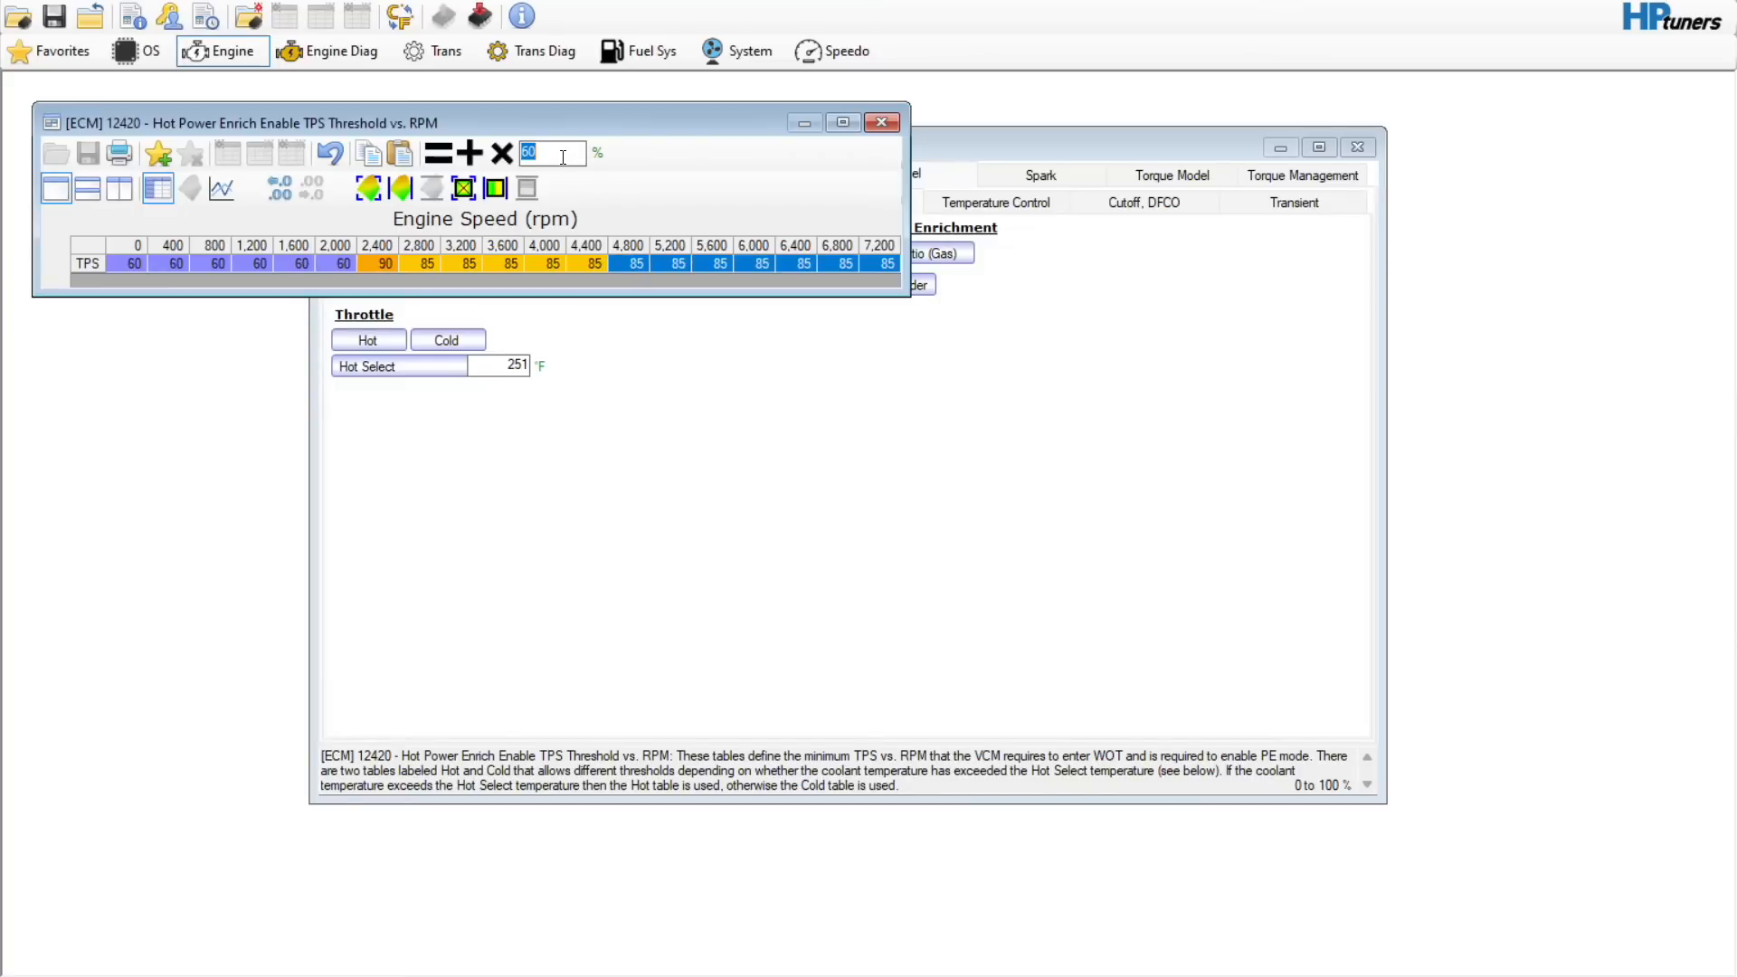
text(15)
click(439, 153)
drag(337, 248, 589, 264)
click(495, 188)
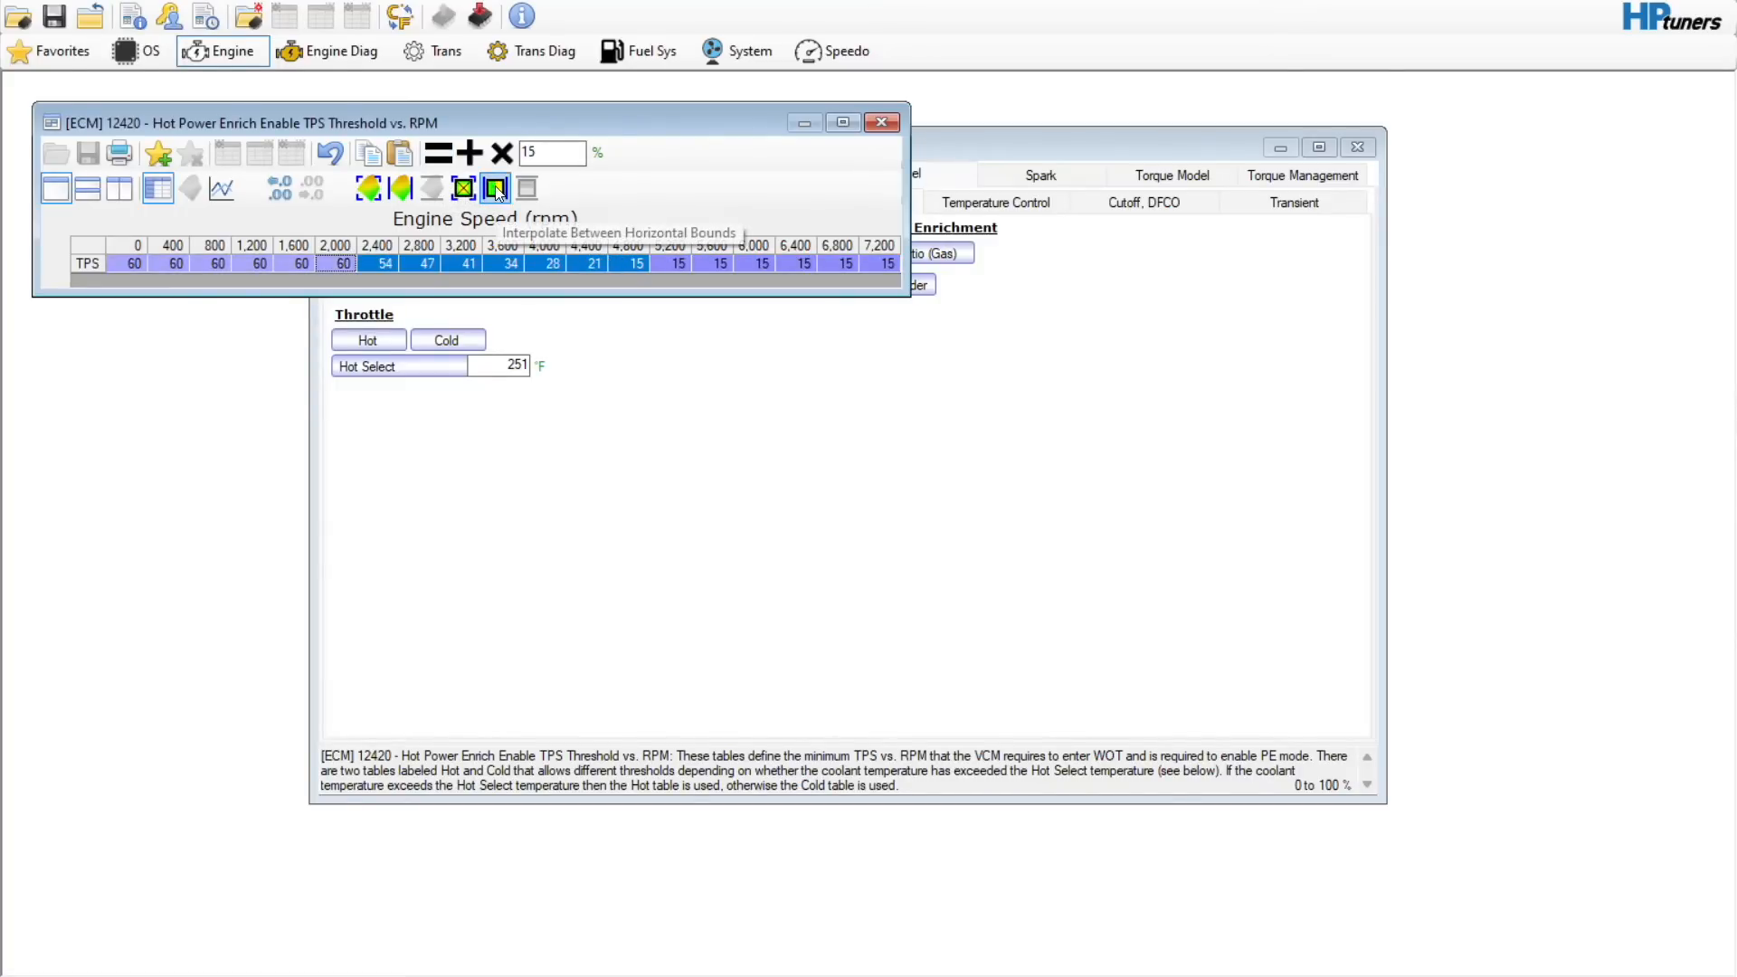
- Try to copy the hot TPS threshold values into the Cold Power Enrich TPS threshold table
click(129, 268)
right_click(128, 270)
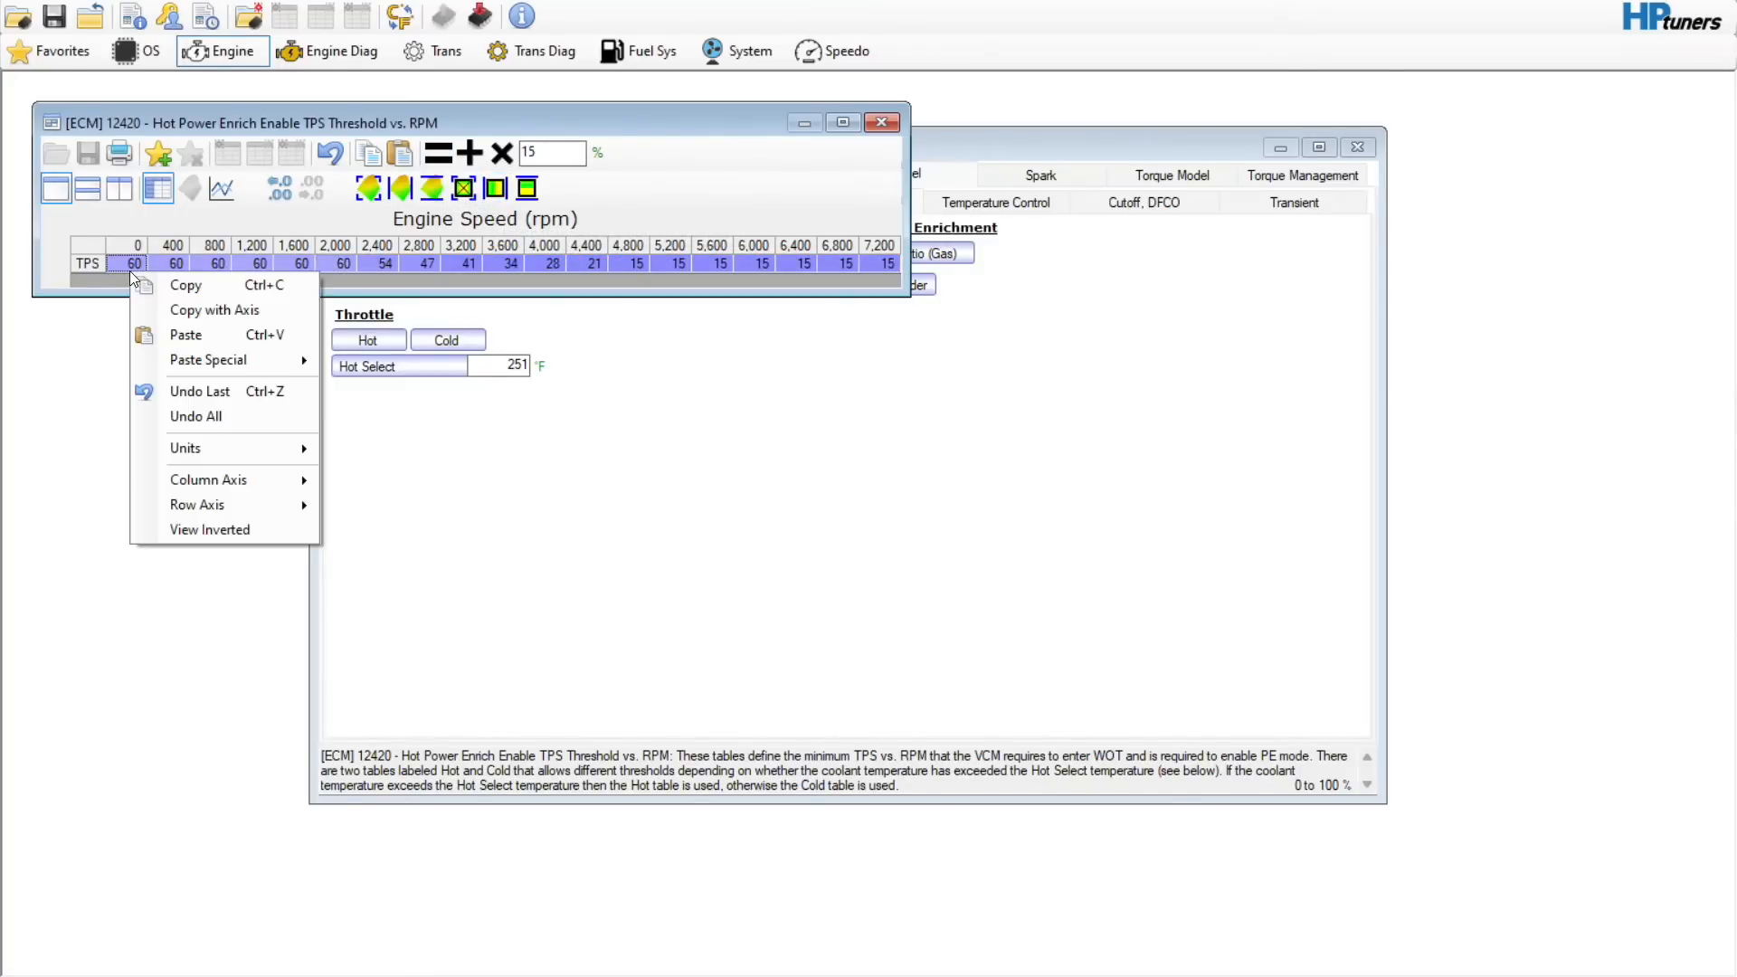
click(166, 286)
click(882, 122)
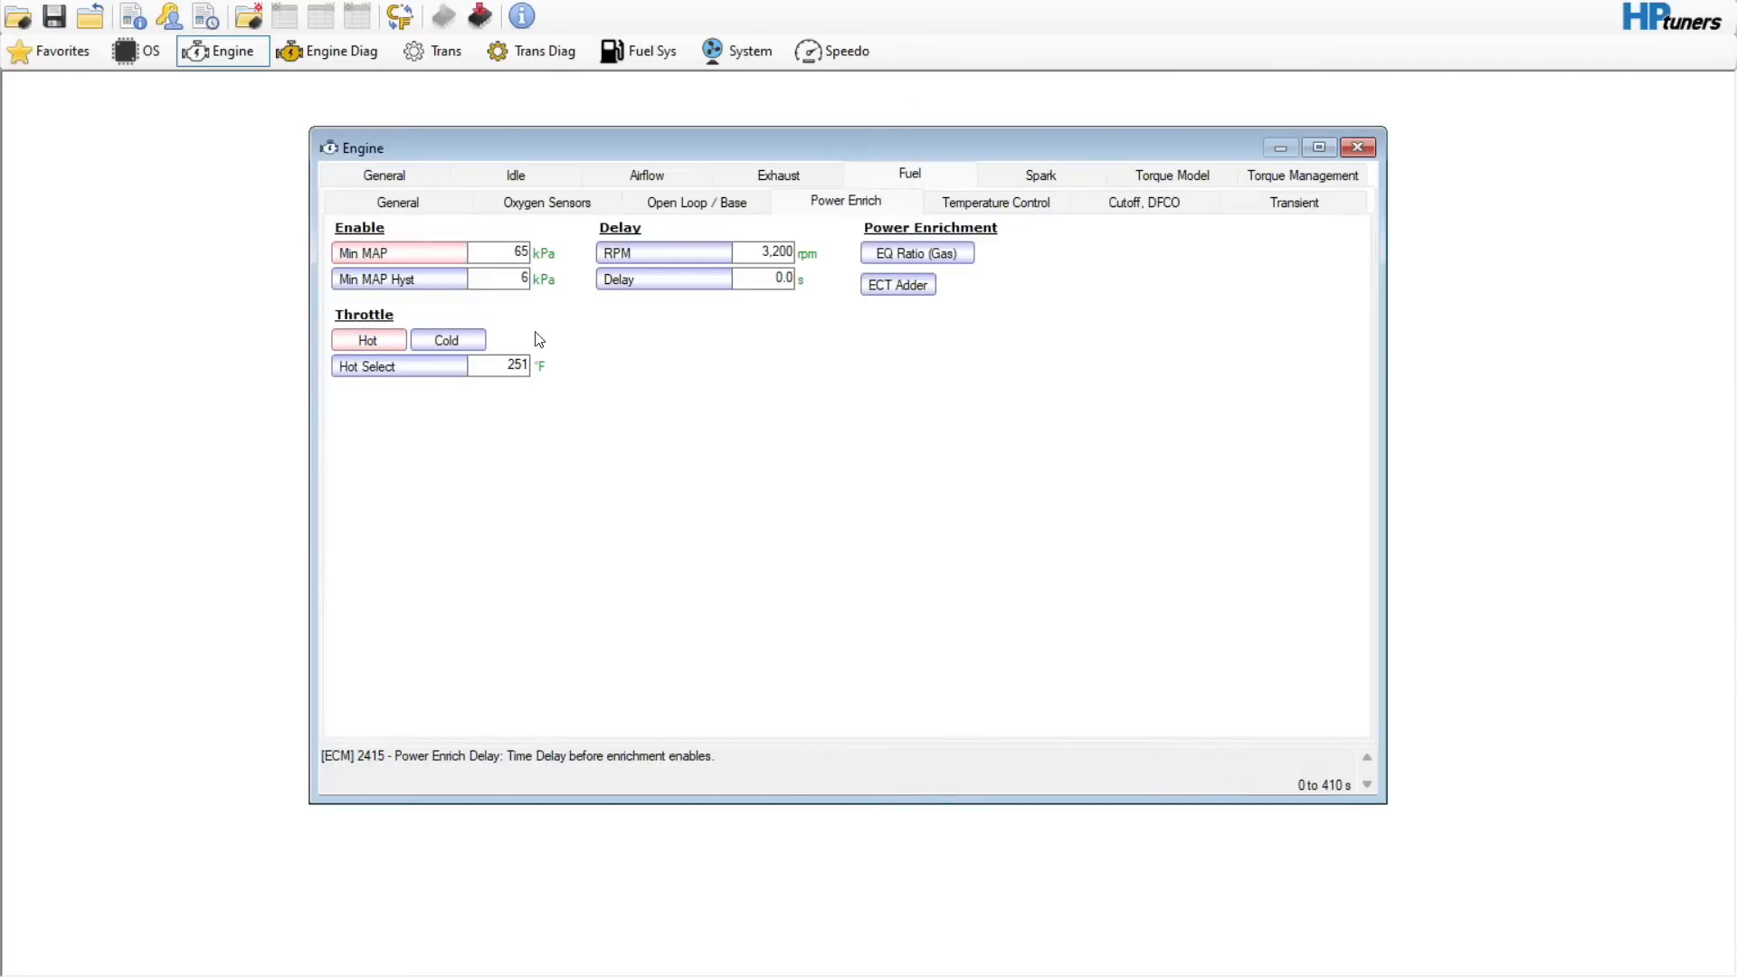
click(447, 341)
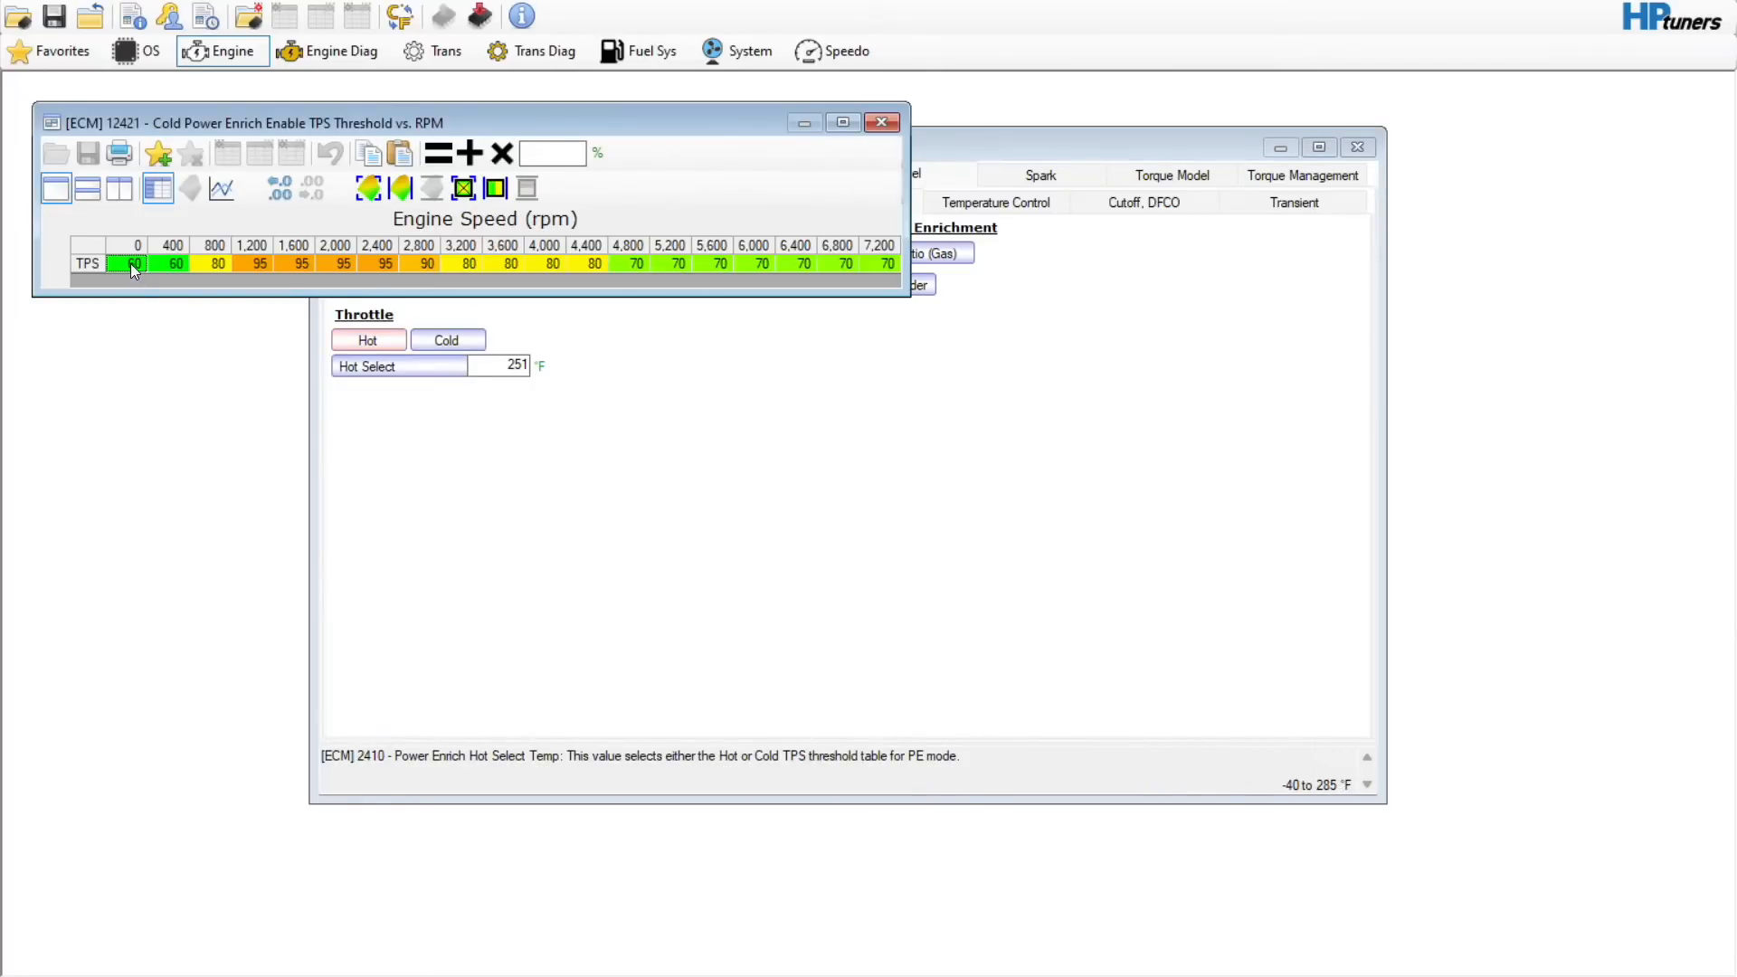
right_click(130, 264)
click(172, 327)
right_click(136, 259)
click(190, 317)
click(881, 122)
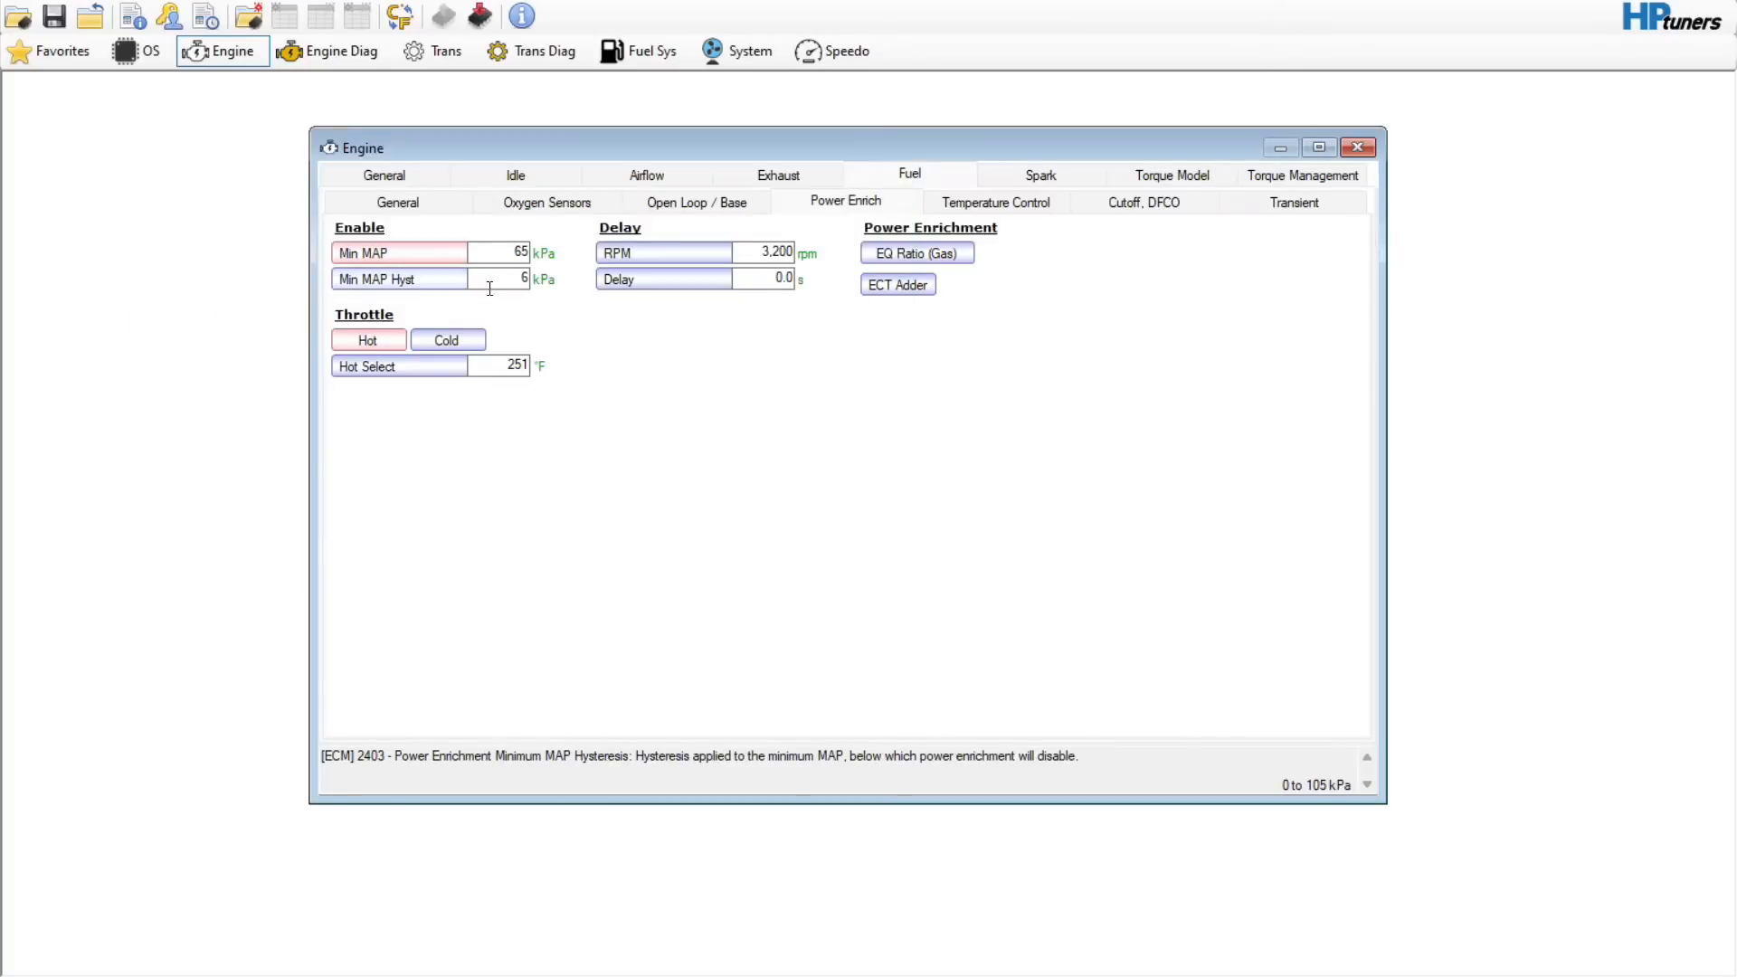
- Copy the complete row of the Hot Power Enrich TPS threshold table, 0 to 7,200 rpm, and close the table
click(388, 344)
drag(127, 260, 945, 280)
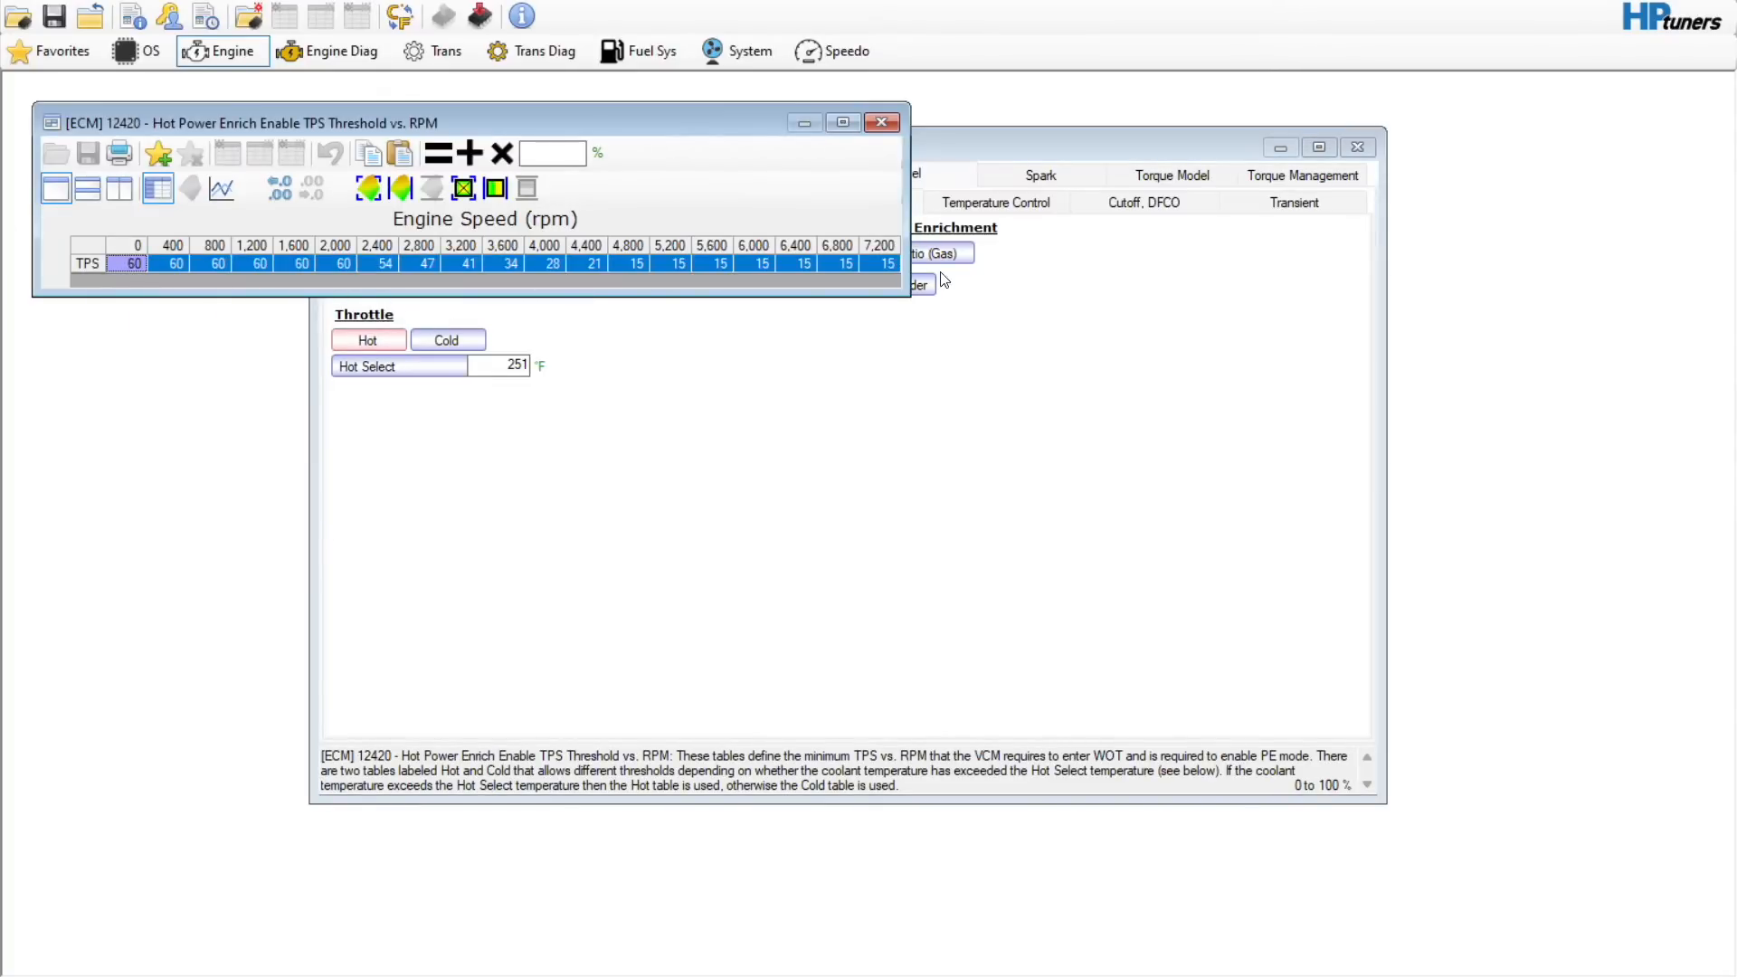
right_click(114, 263)
click(149, 275)
click(882, 122)
- Paste the copied hot thresholds into the Cold Power Enrich TPS threshold table and close it
click(446, 340)
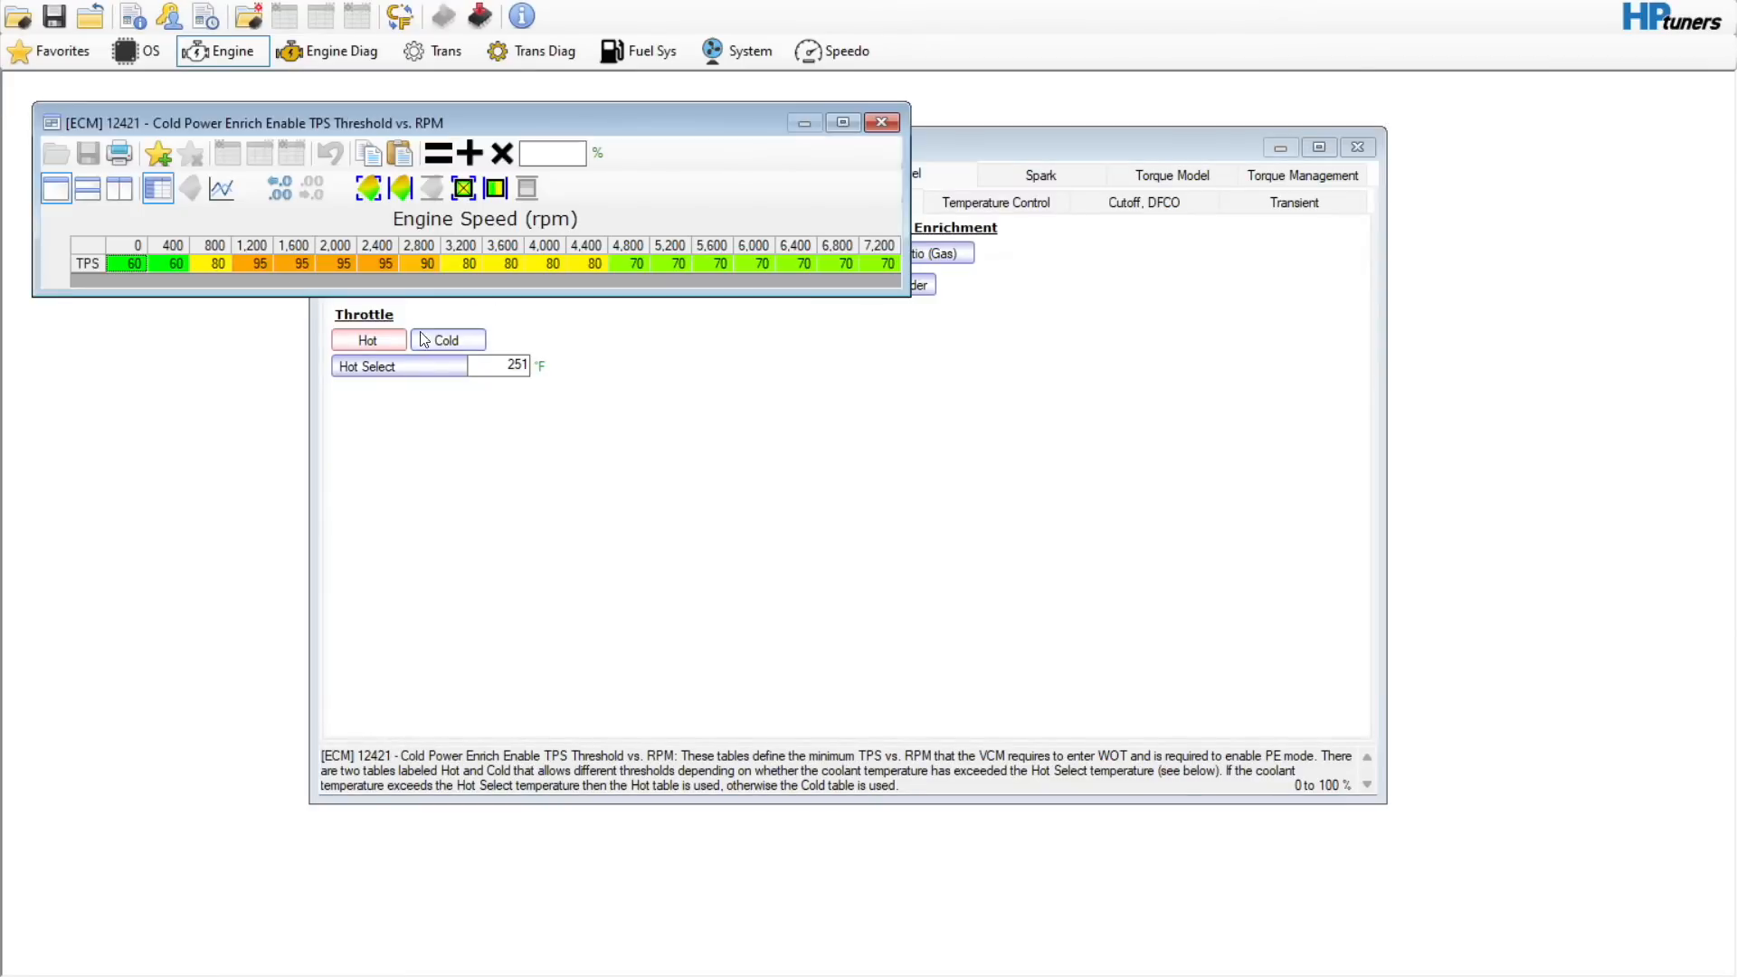
right_click(137, 259)
click(185, 324)
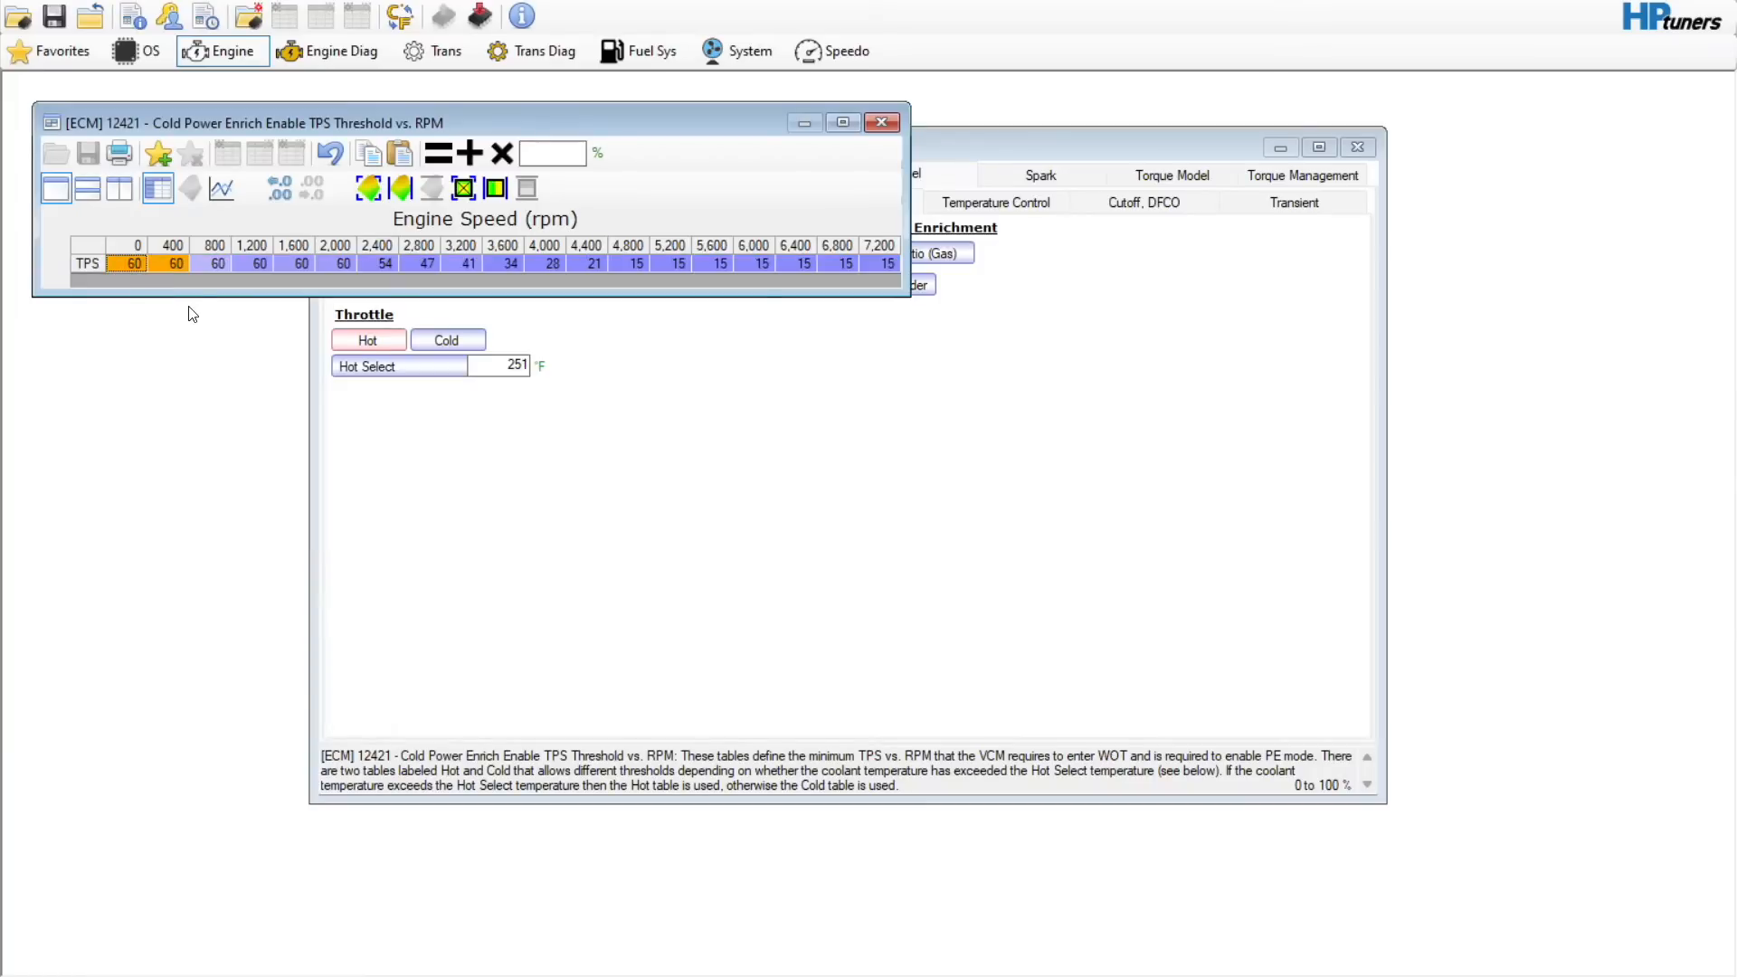
click(892, 123)
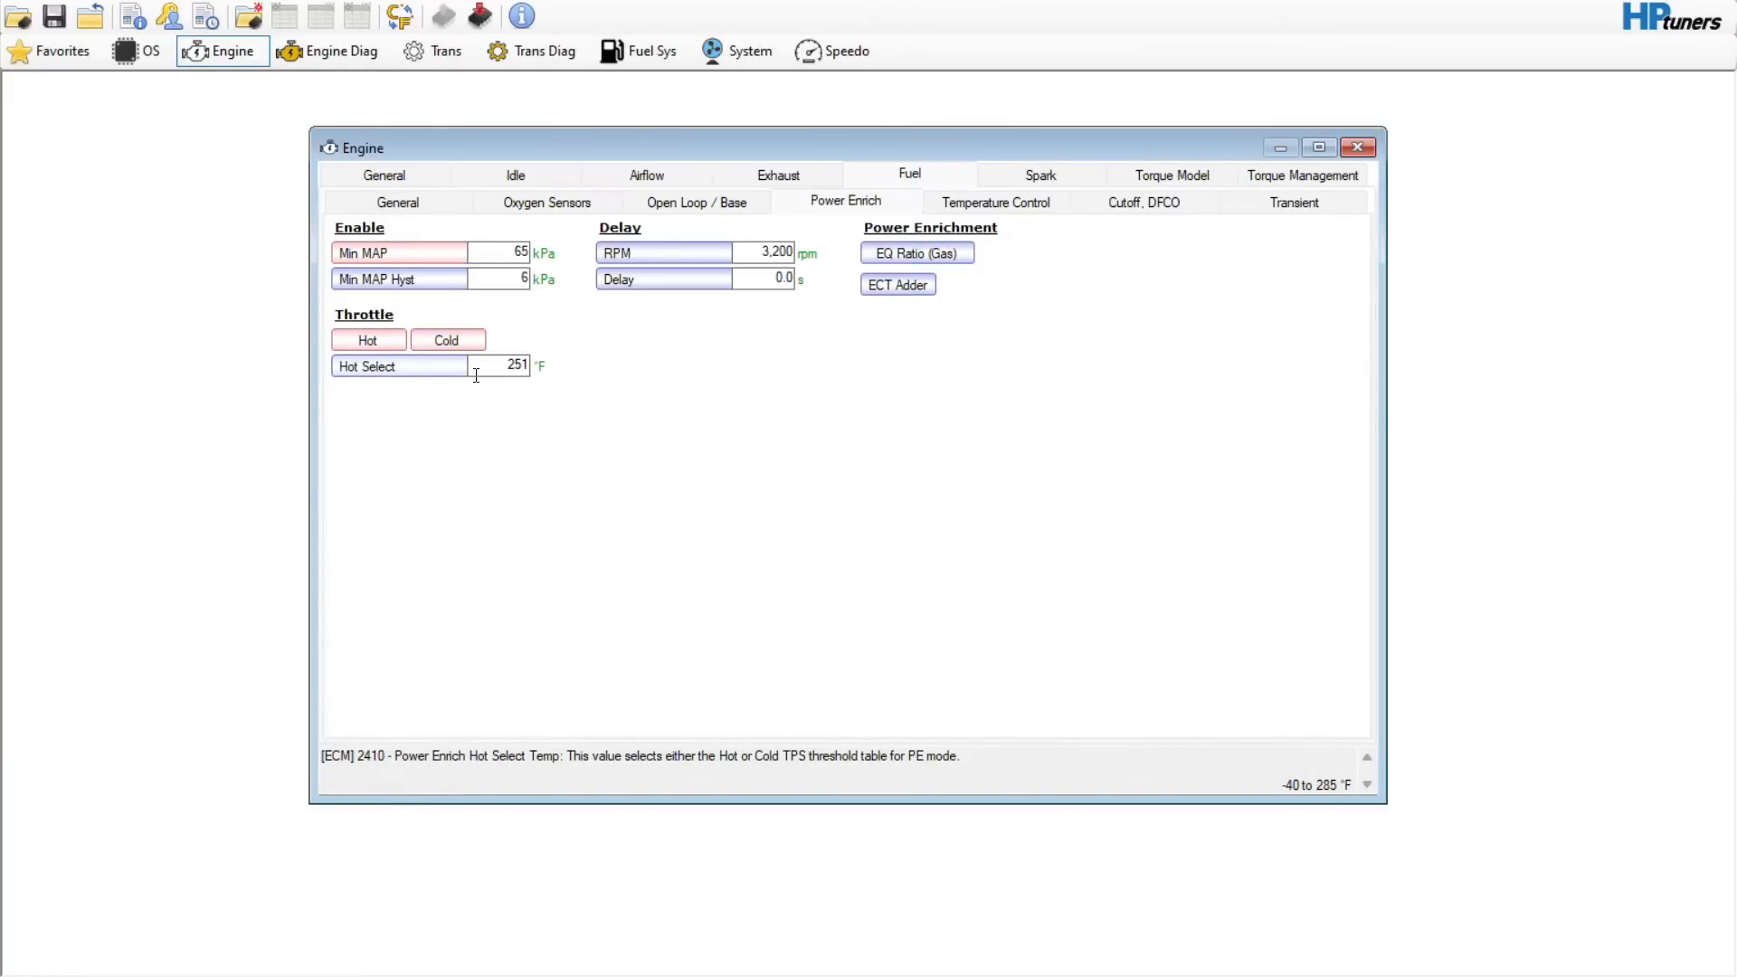
- Set the Power Enrich delay RPM to 1,000 rpm and open the gas EQ ratio table
click(737, 250)
text(1000)
click(907, 253)
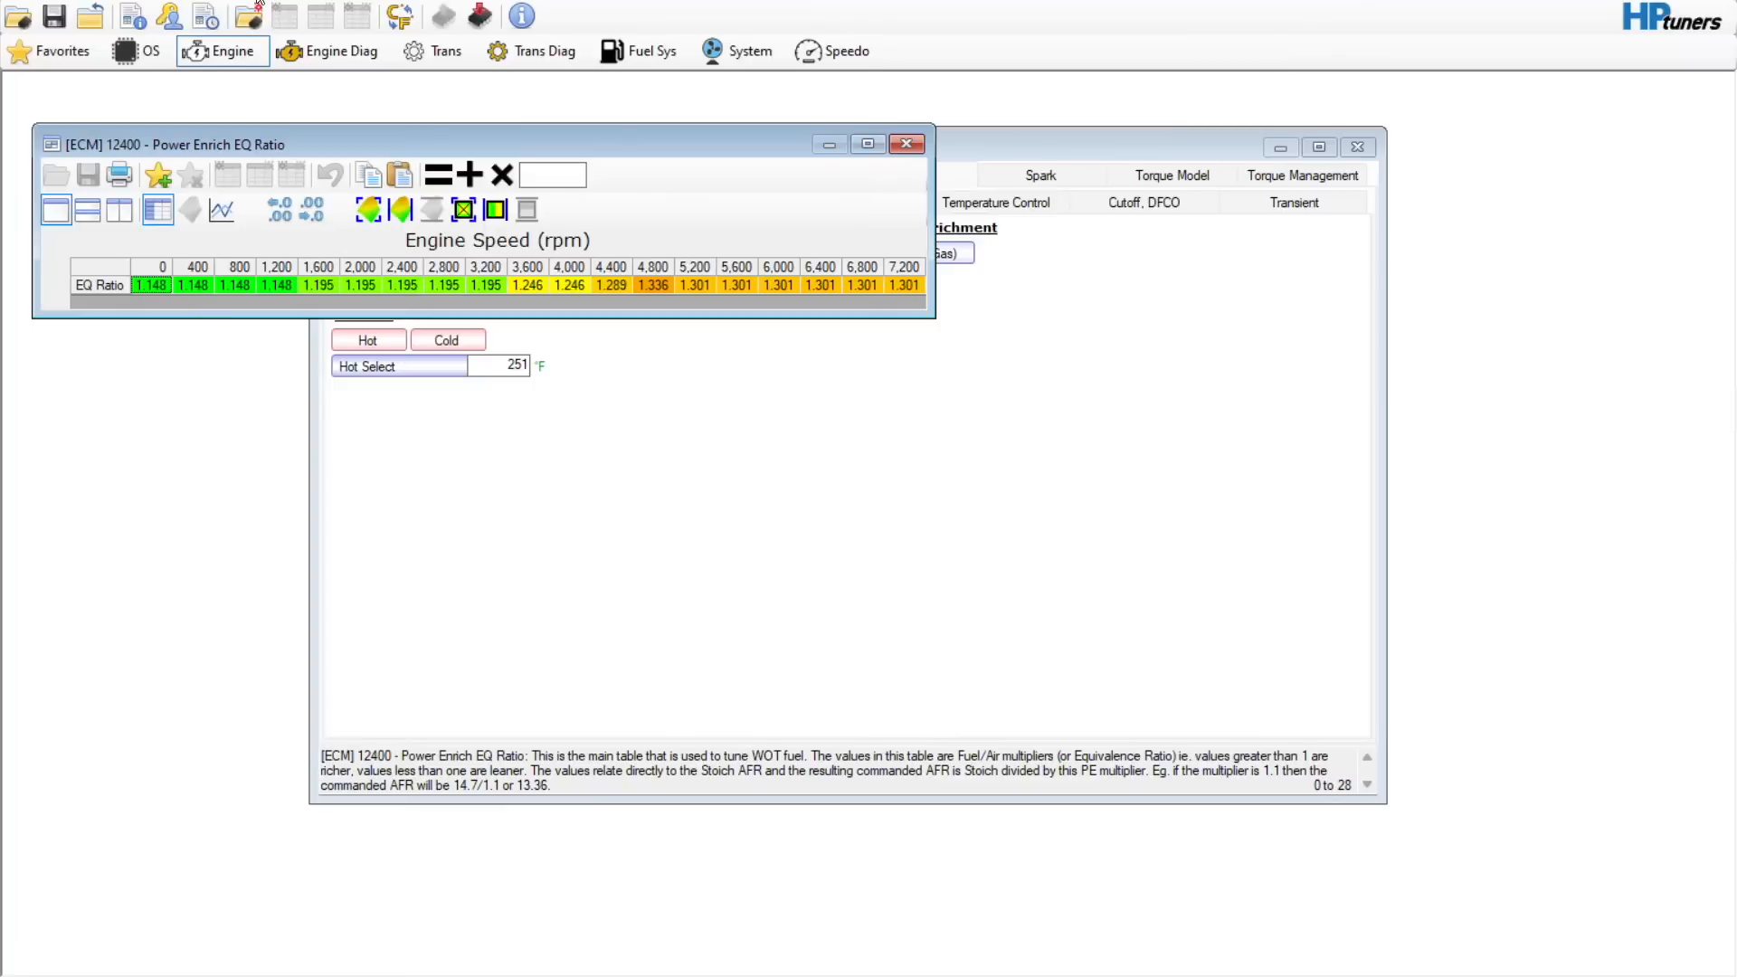
- Calculate 14.7 divided by 12.5 with the built-in calculator to get the target EQ ratio
click(268, 3)
click(273, 36)
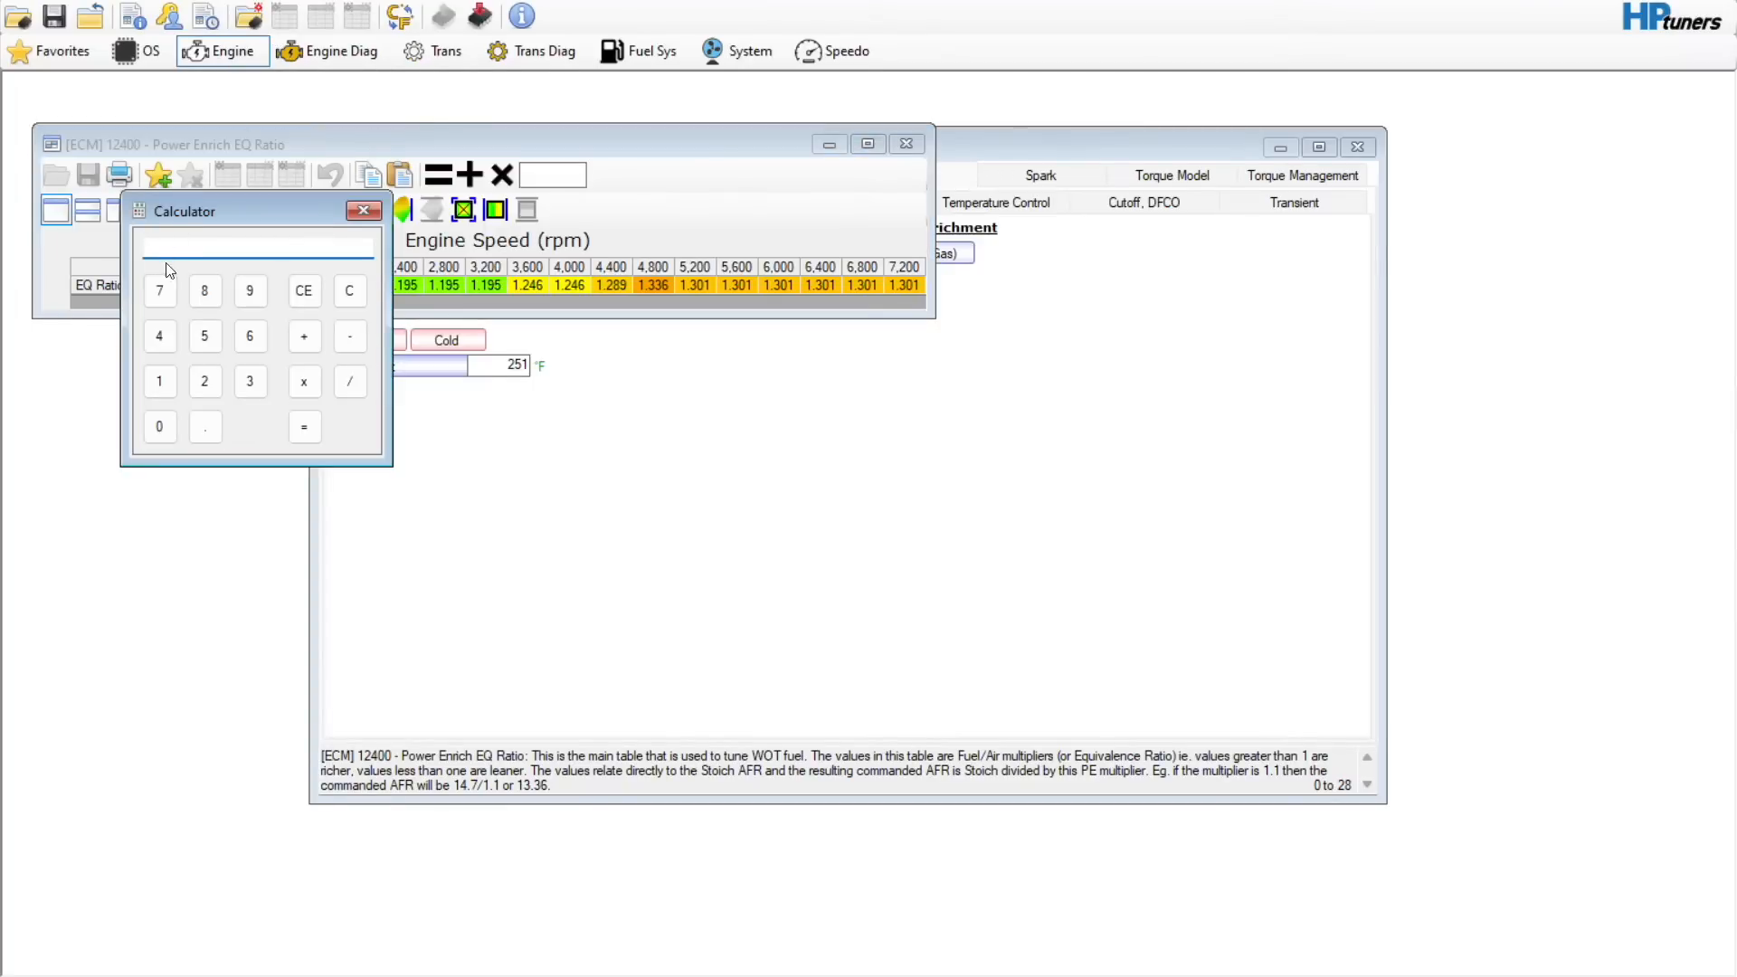
click(161, 378)
click(159, 345)
click(209, 431)
click(164, 303)
click(349, 381)
click(167, 382)
click(204, 381)
click(208, 425)
click(205, 342)
click(305, 425)
click(366, 214)
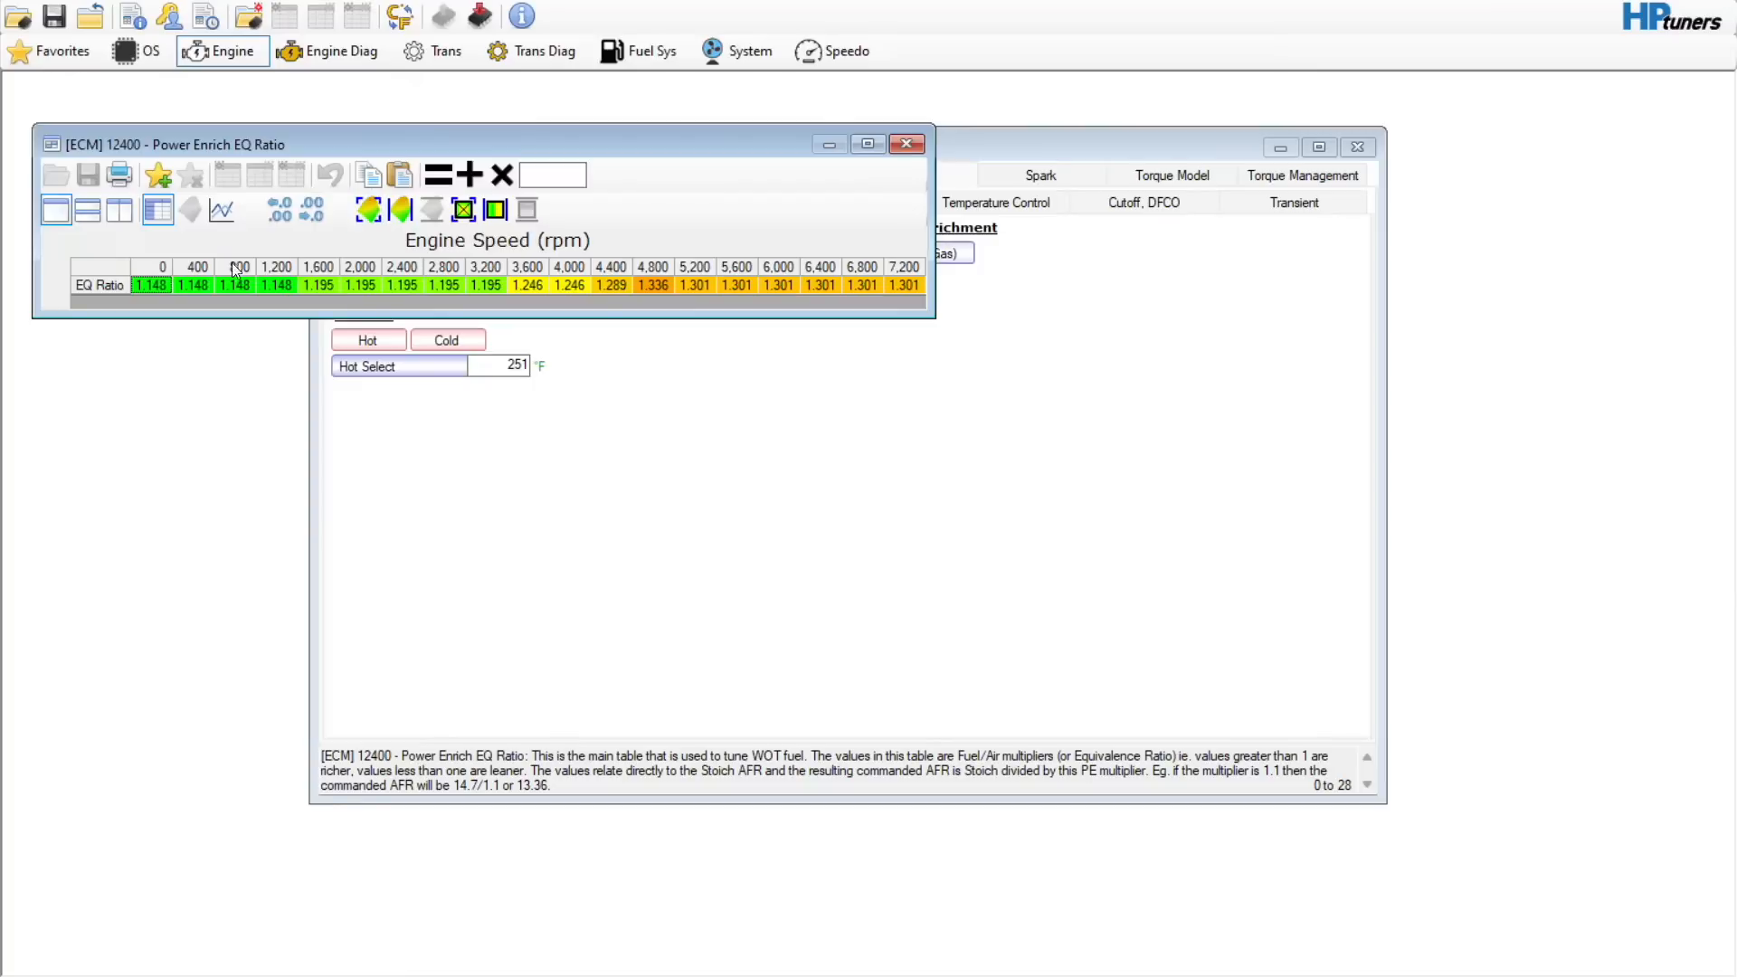
- Set the whole Power Enrich EQ Ratio row, 0 to 7,200 rpm, to 1.176 and close the table
click(121, 268)
click(556, 173)
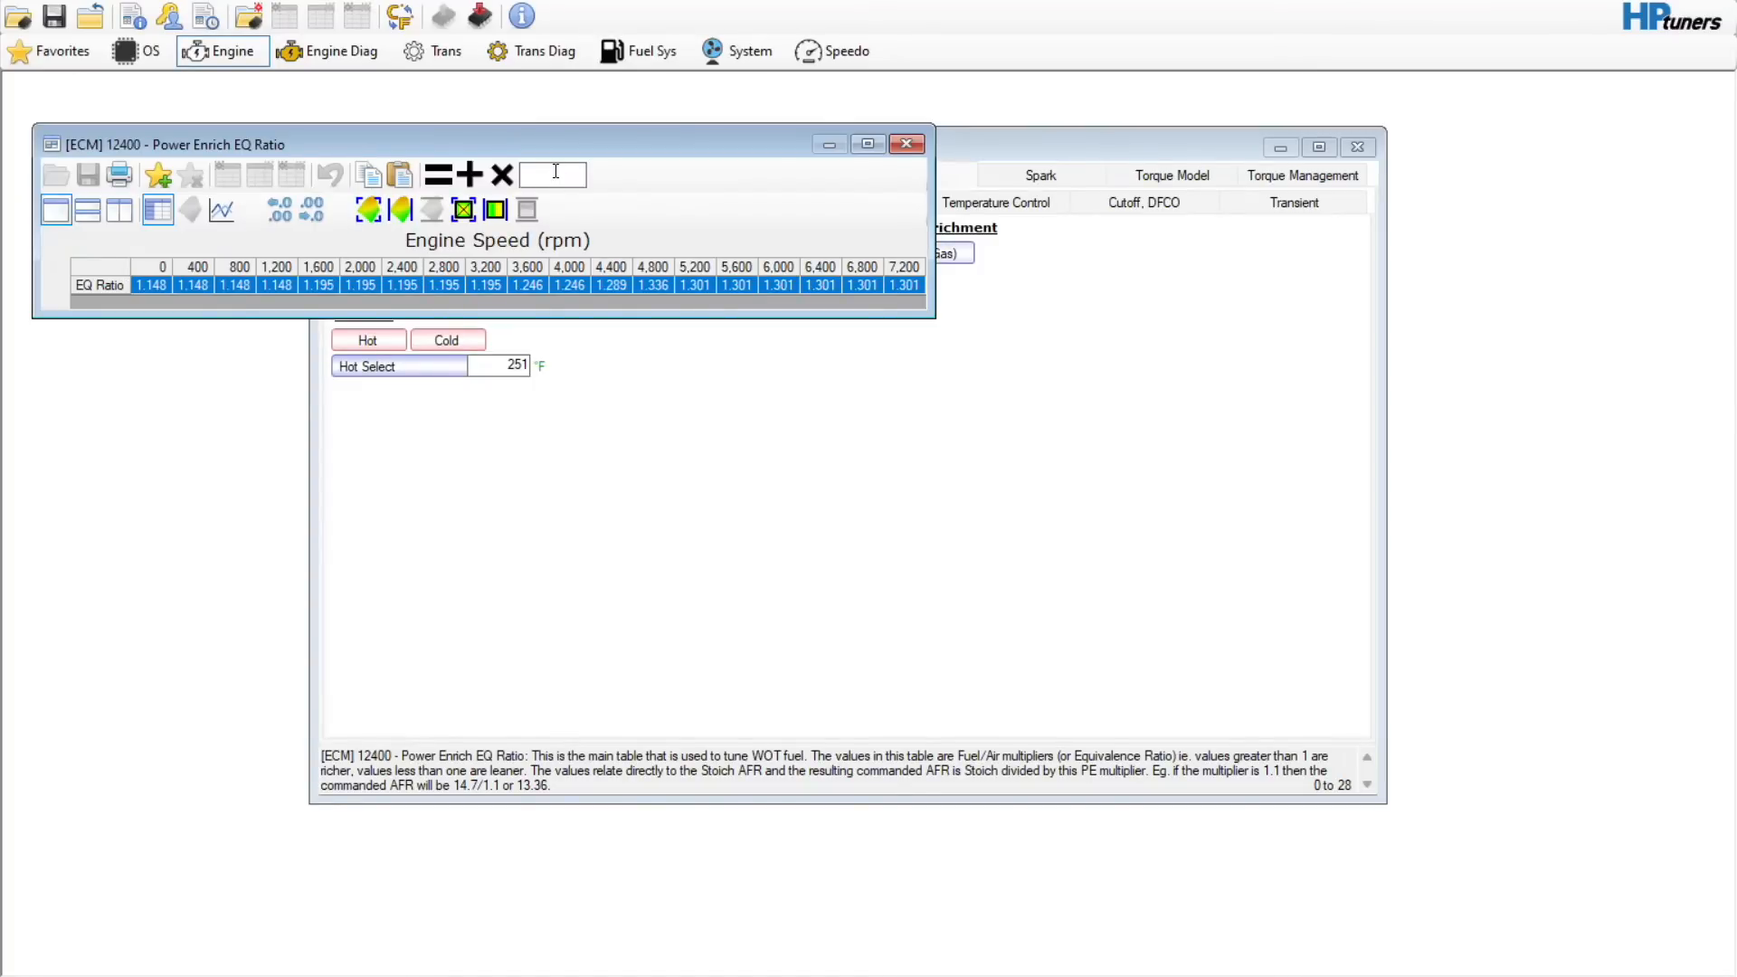
text(1.176)
click(438, 174)
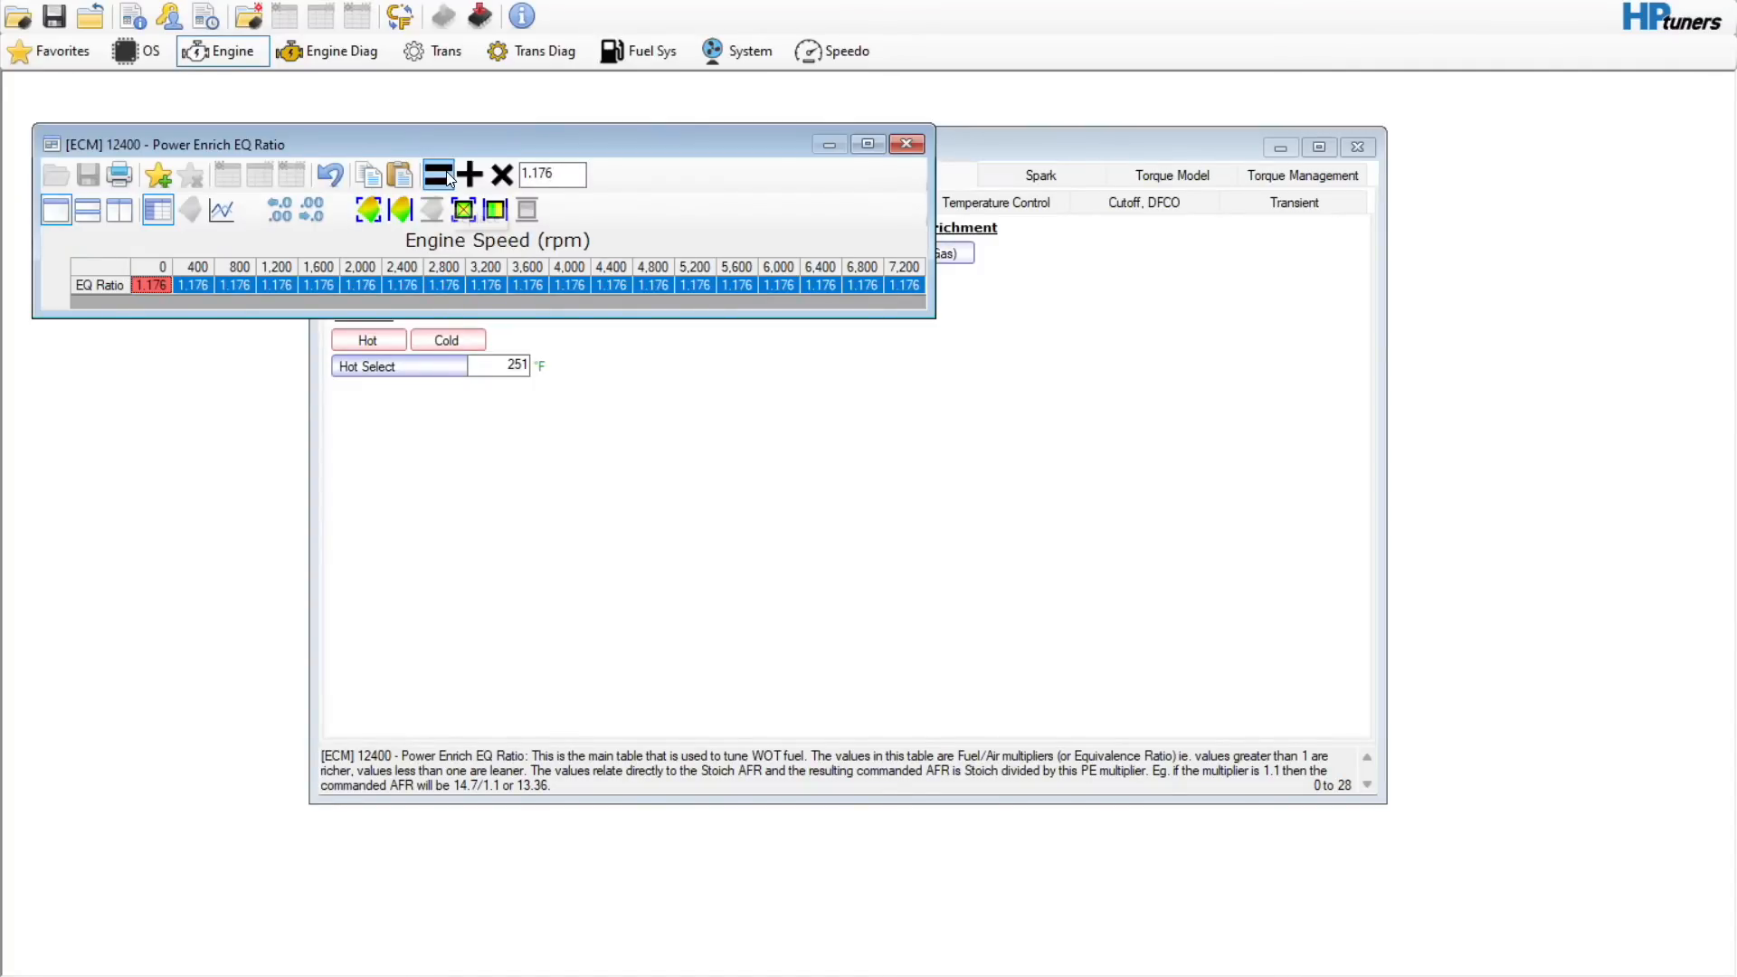
click(904, 145)
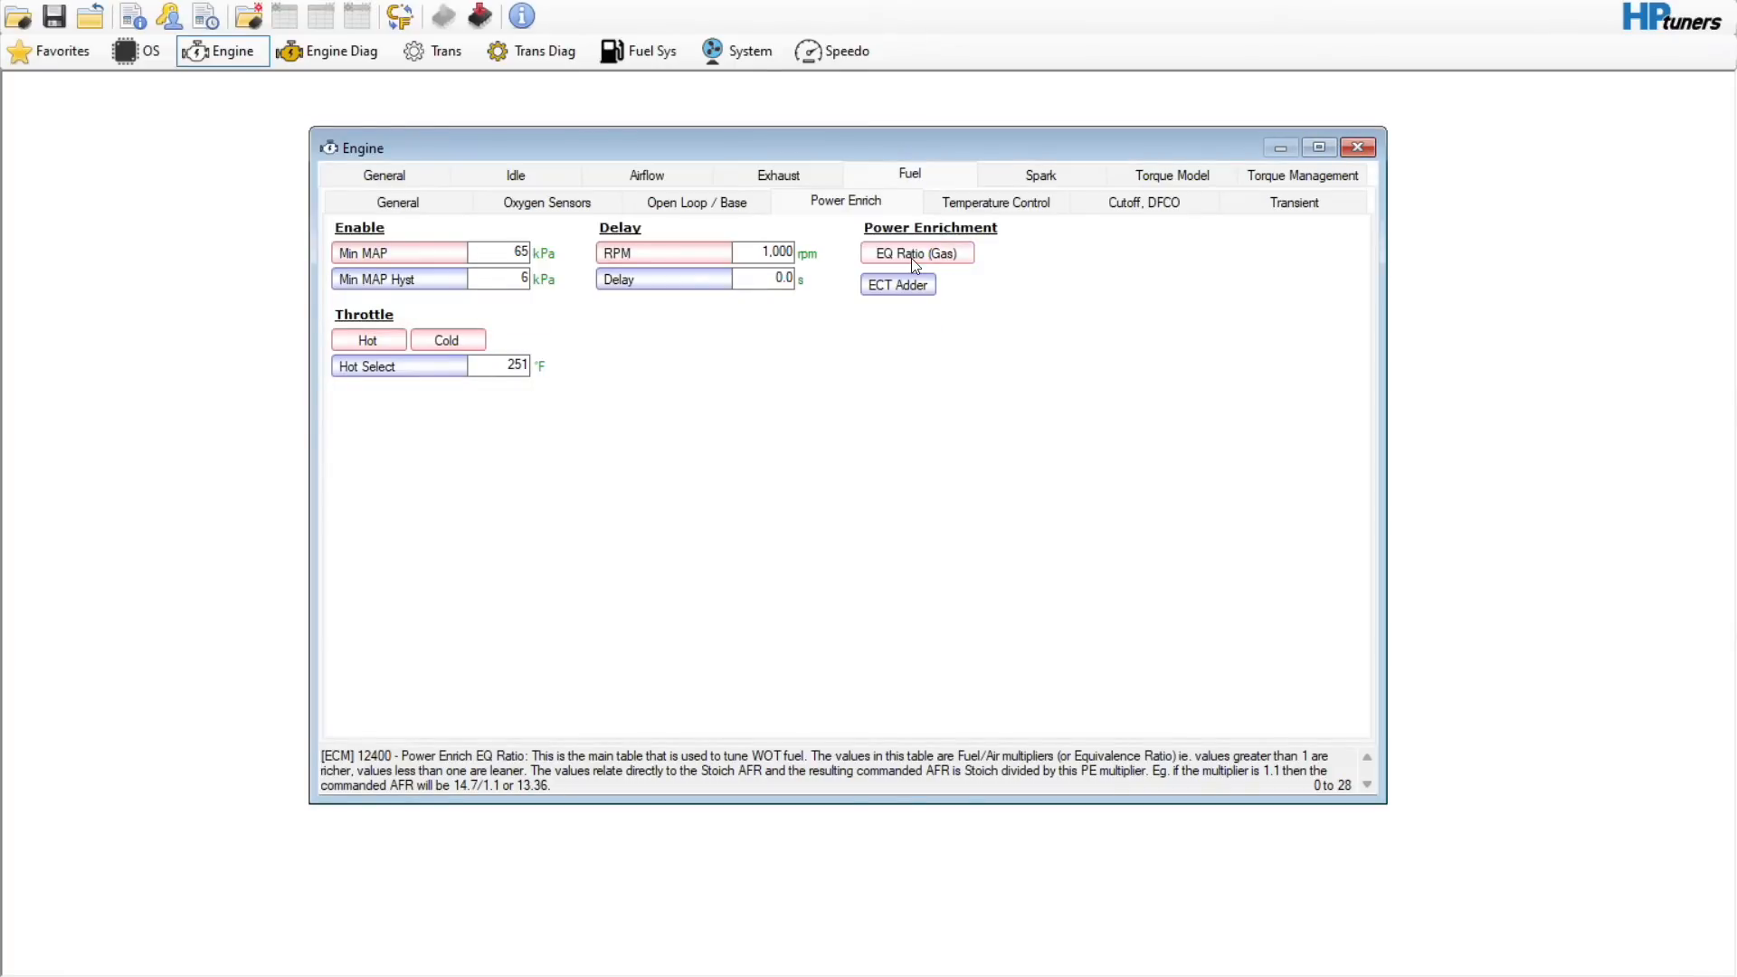
- Disable catalyst over-temperature (COT) protection in the fuel temperature control settings
click(982, 208)
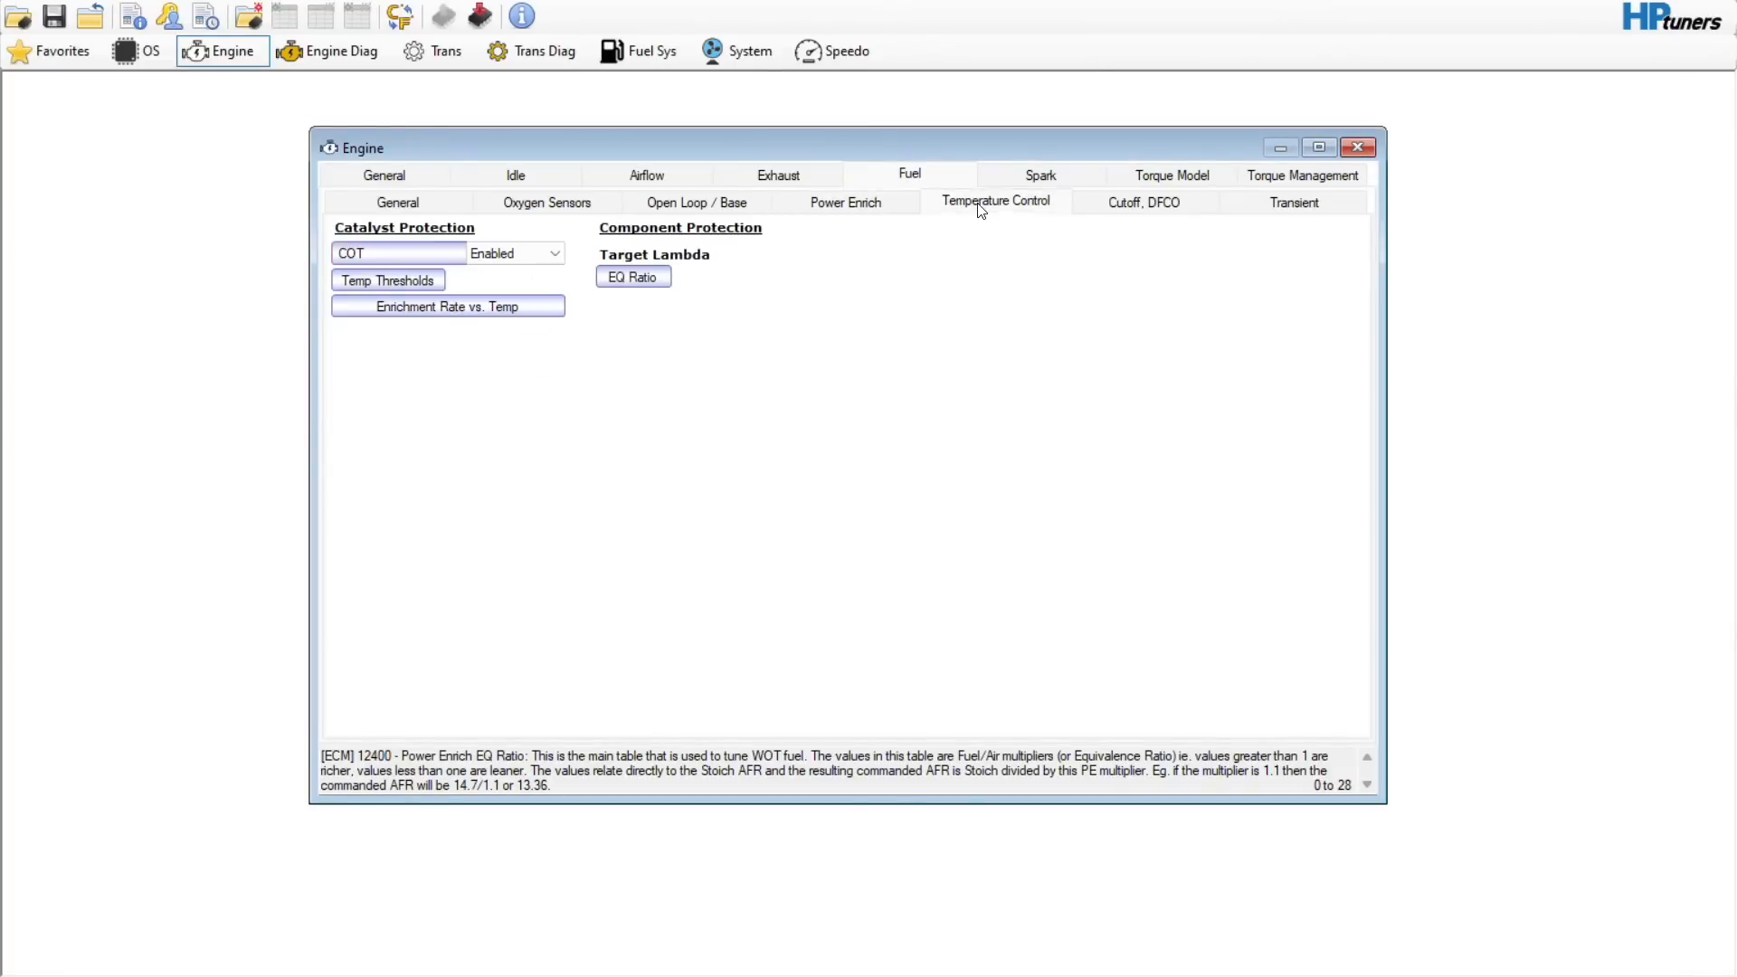
click(546, 253)
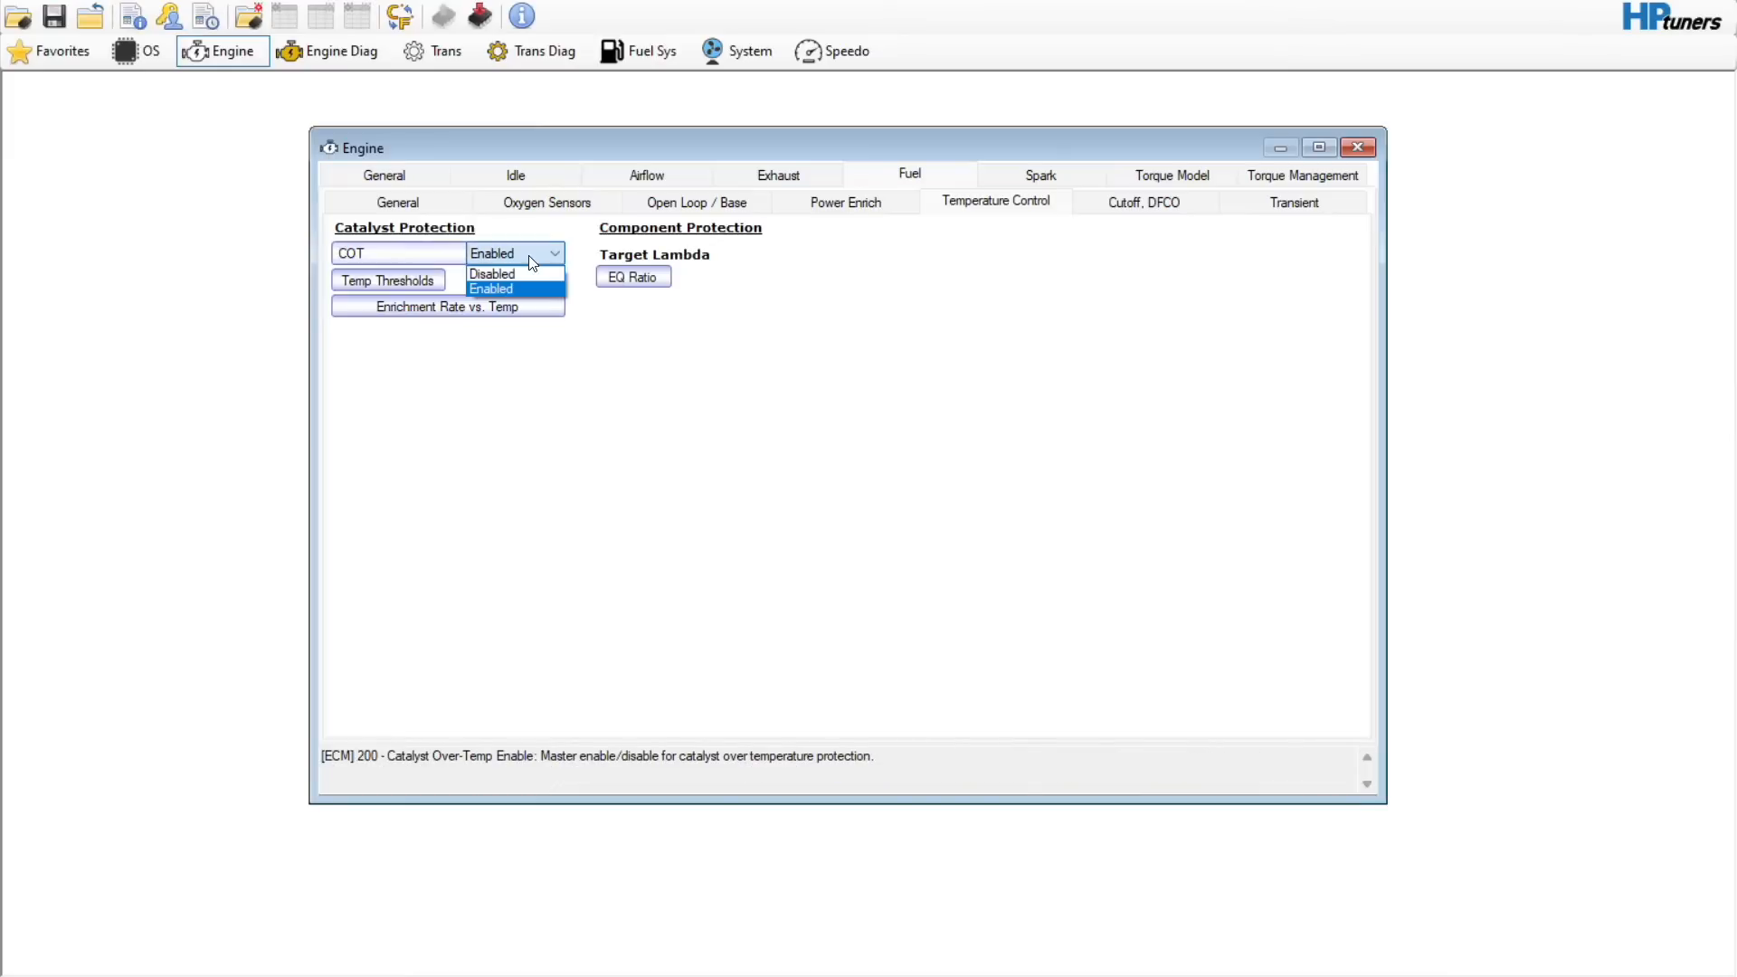
click(523, 286)
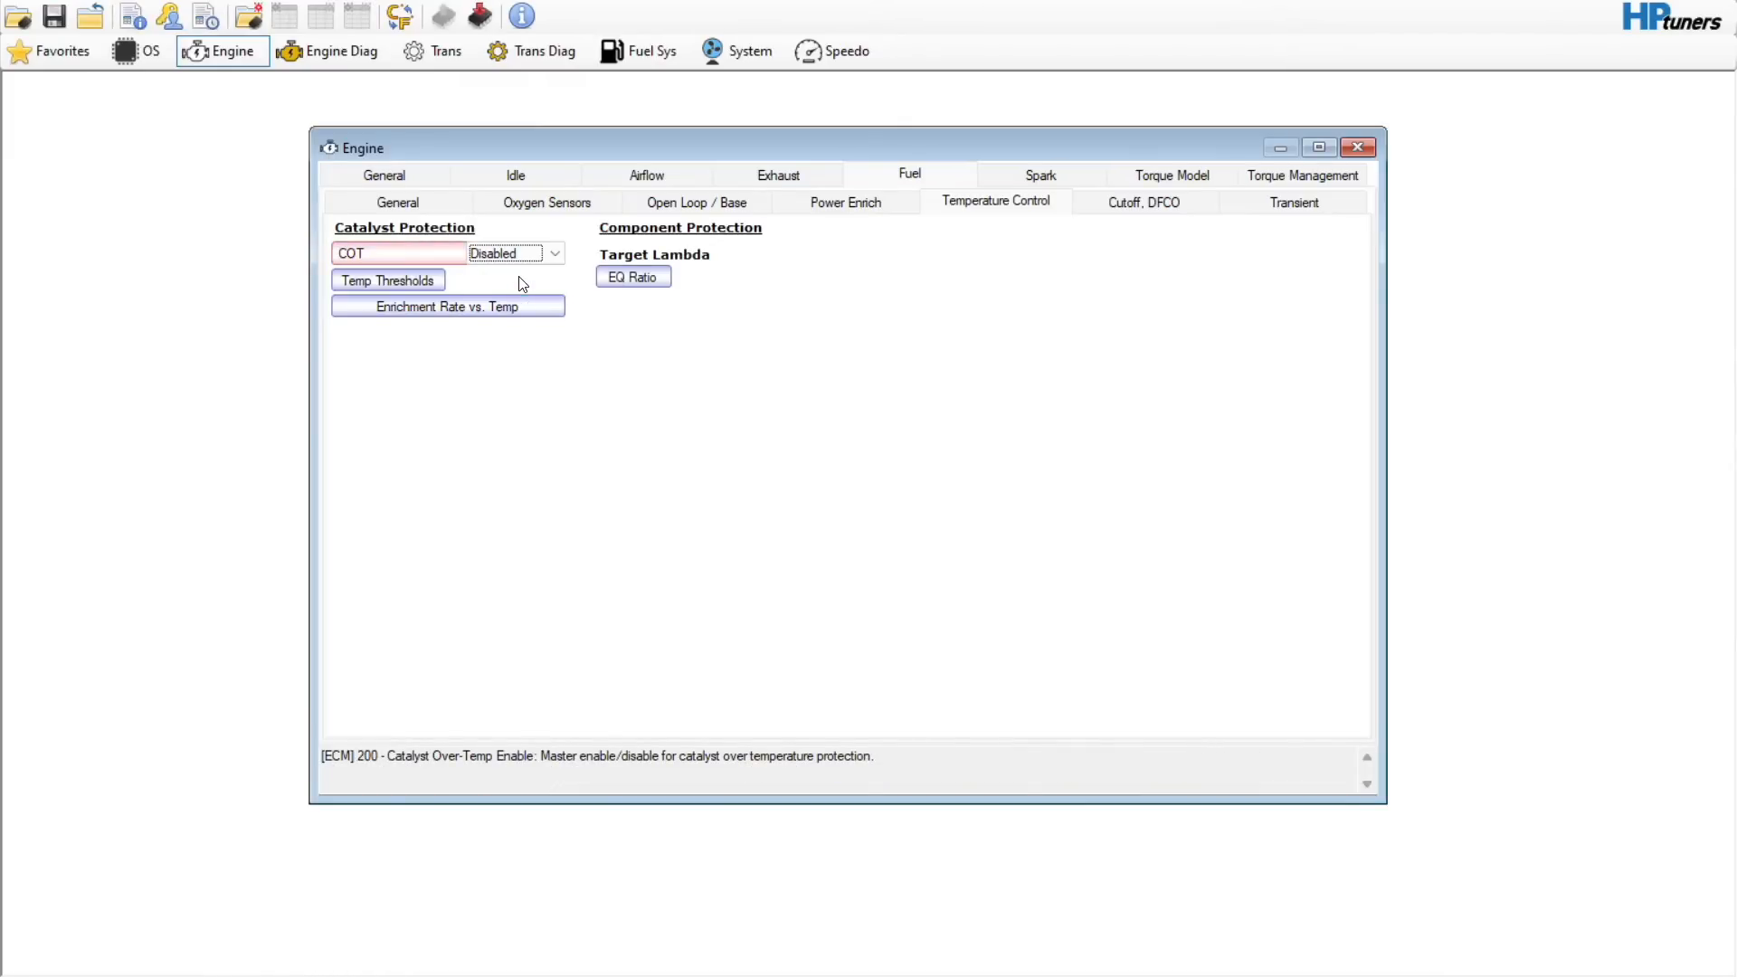
- Examine the fuel cutoff and DFCO settings, and the IAT spark advance correction multiplier and base tables
click(1131, 209)
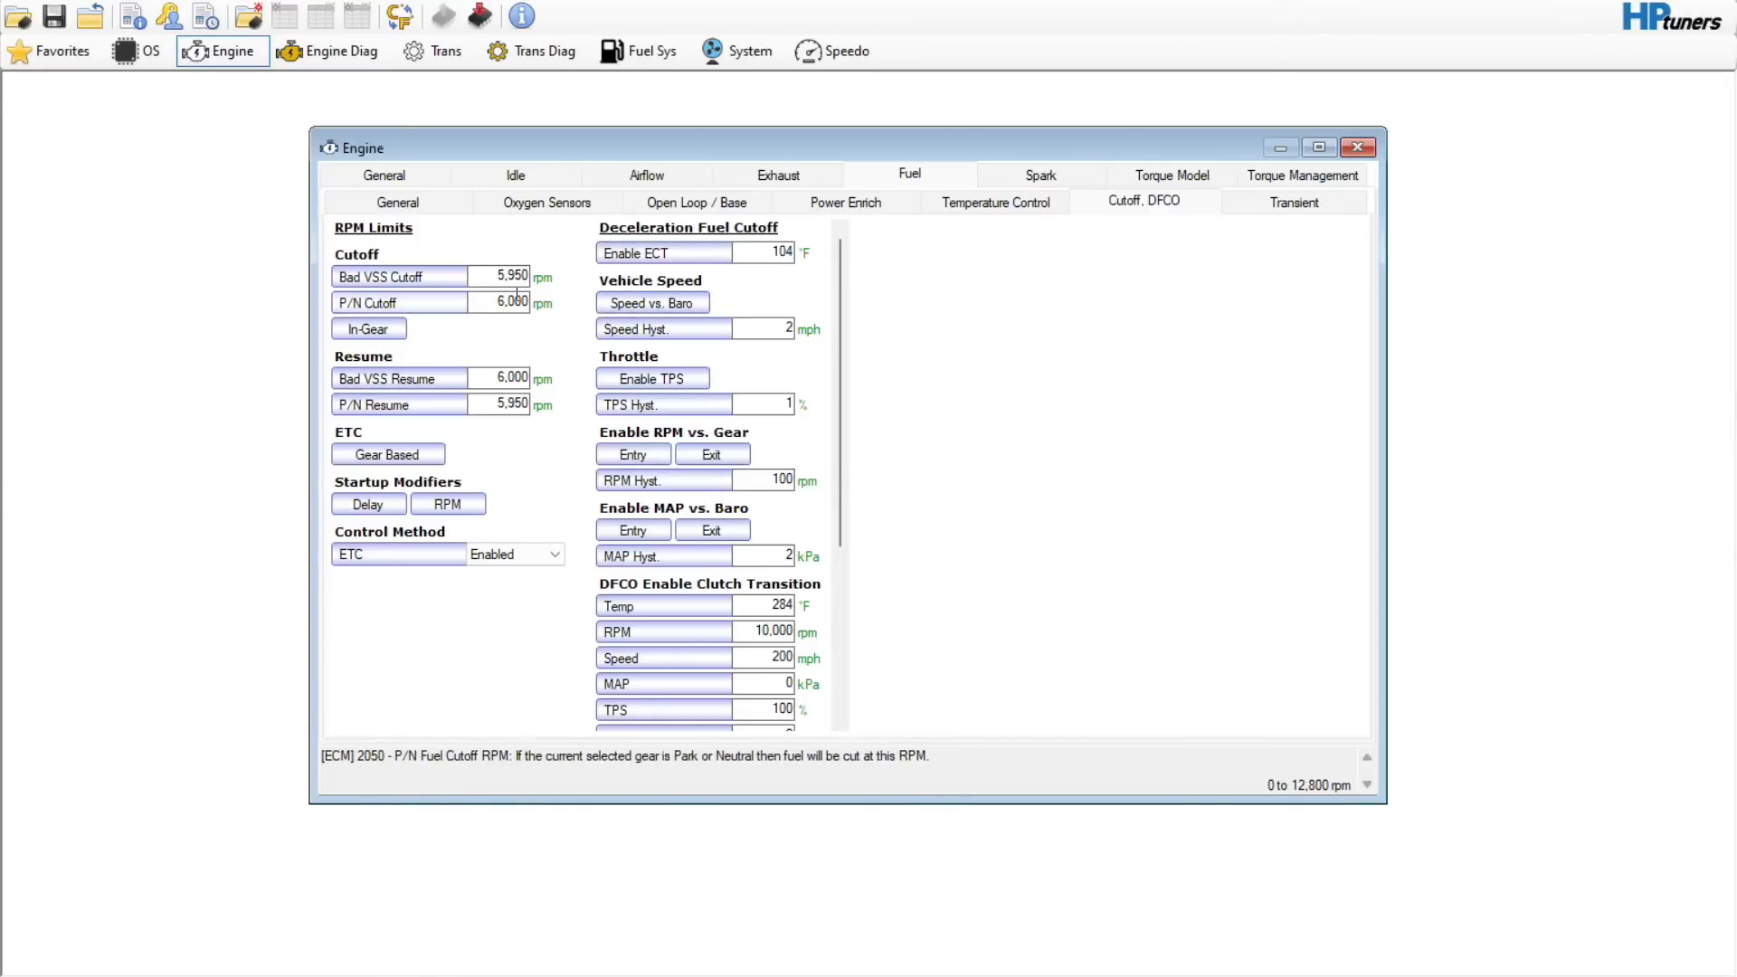
scroll(826, 326, down, 5)
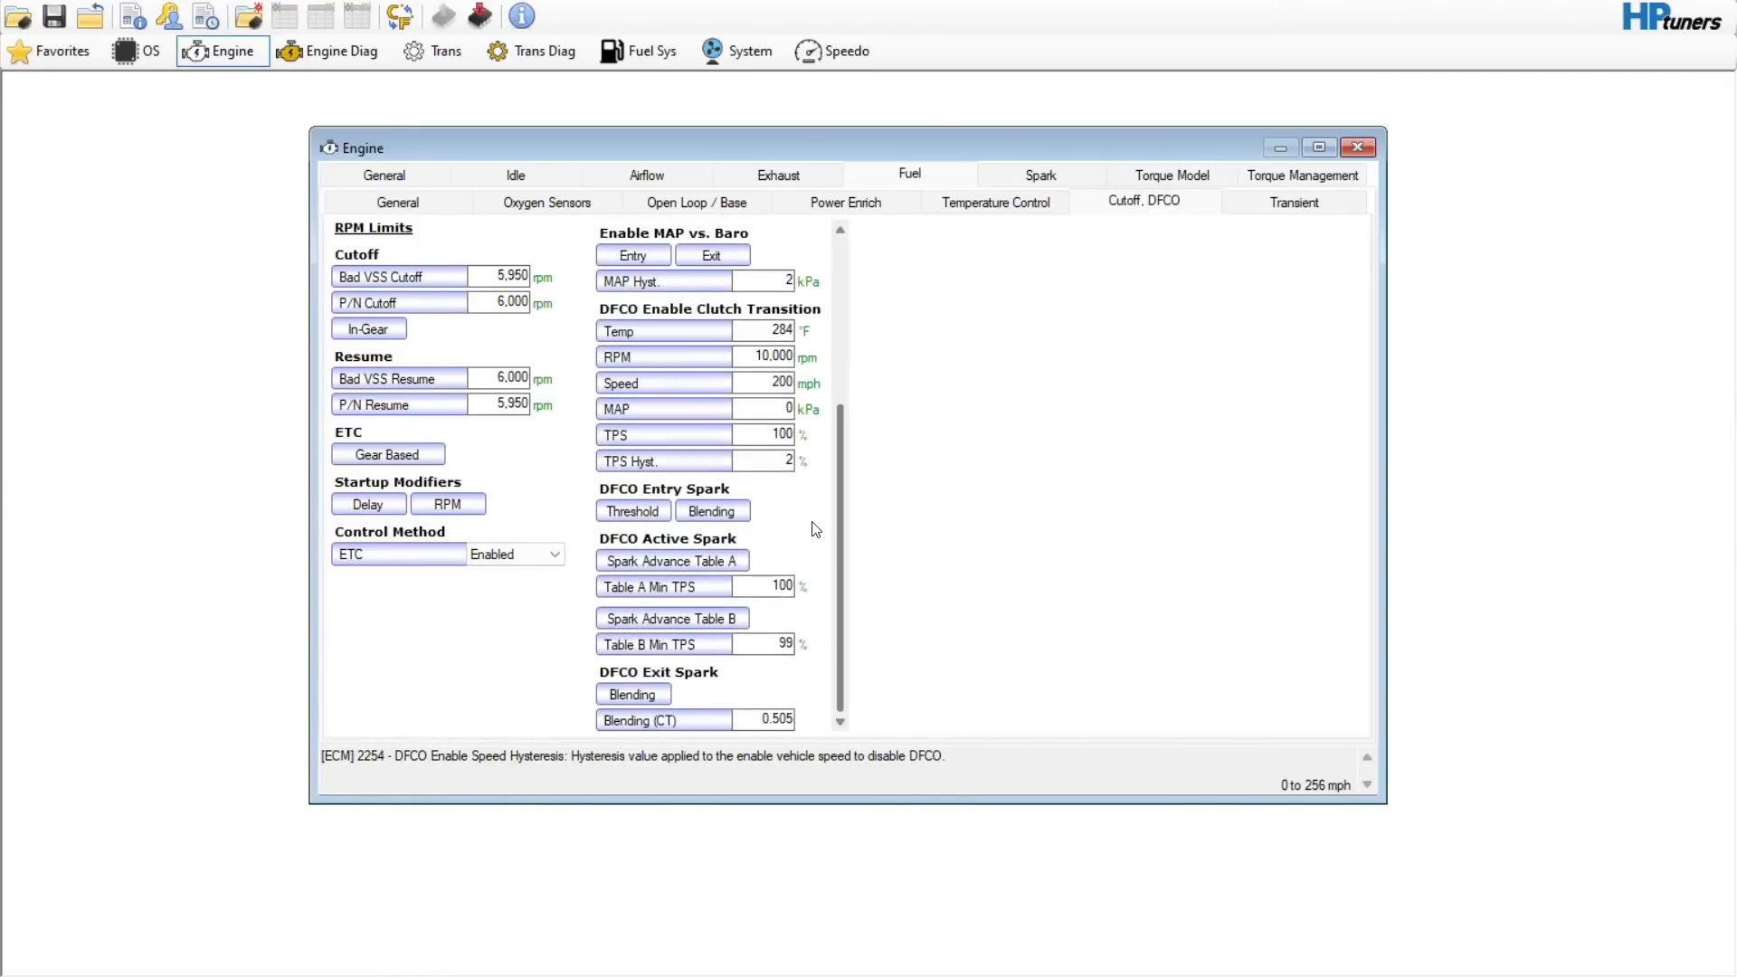
scroll(833, 349, up, 5)
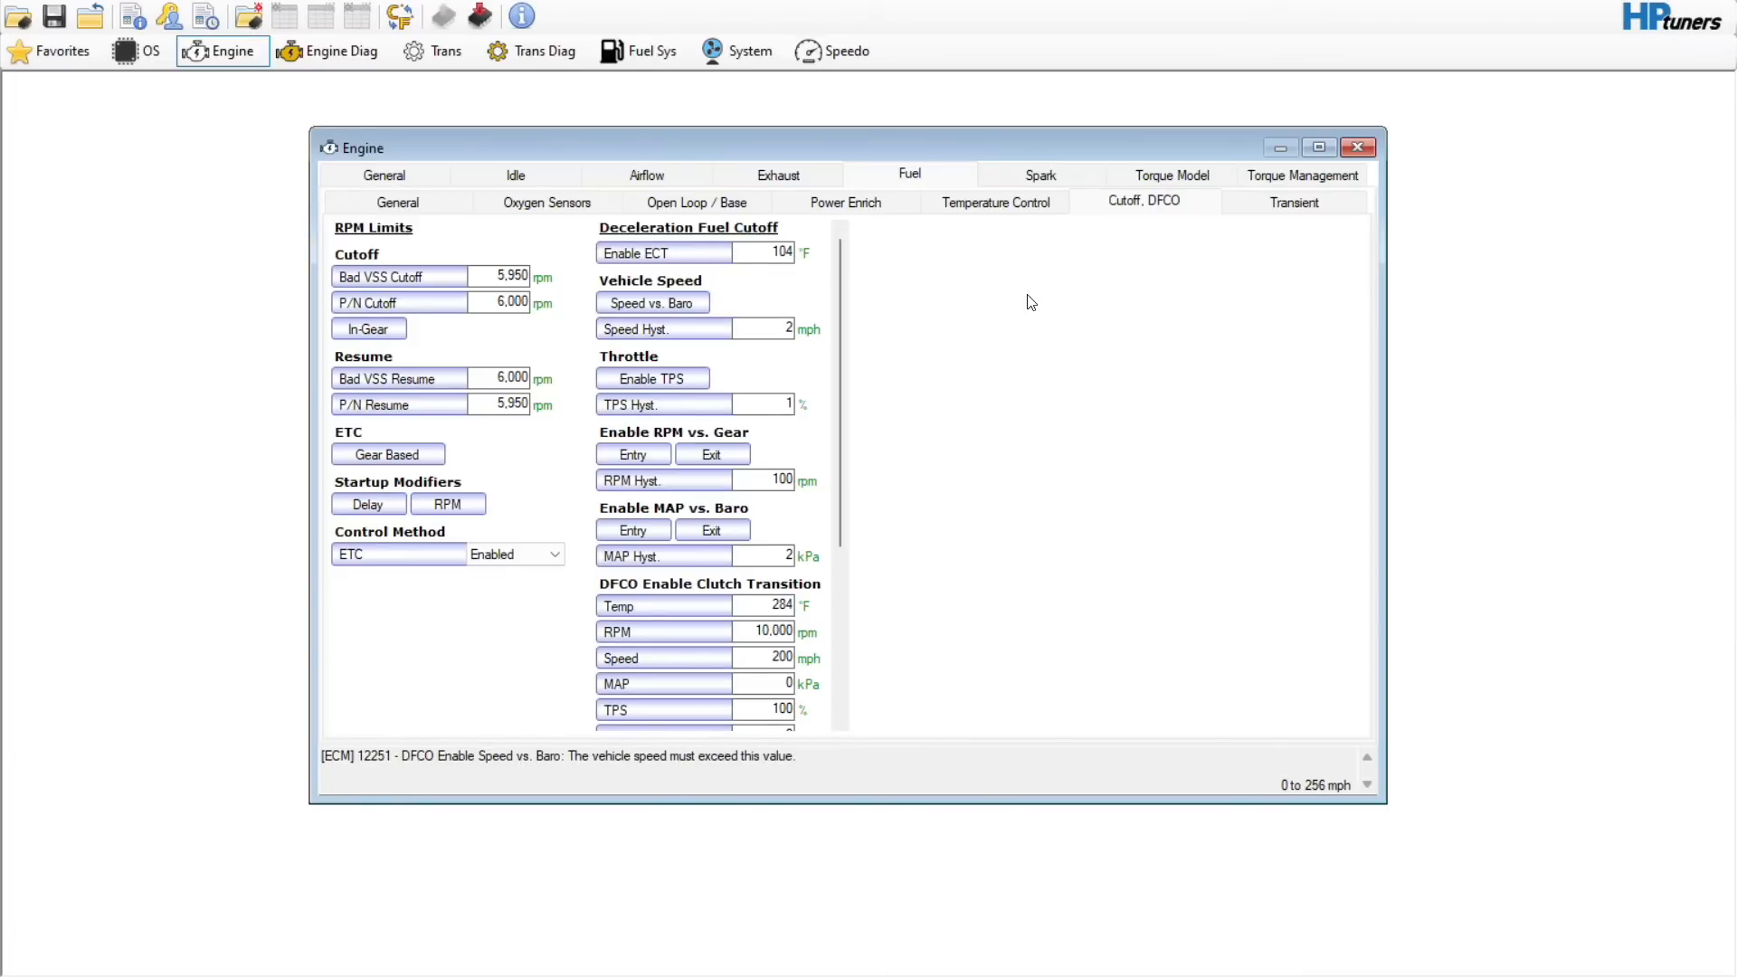
click(1045, 178)
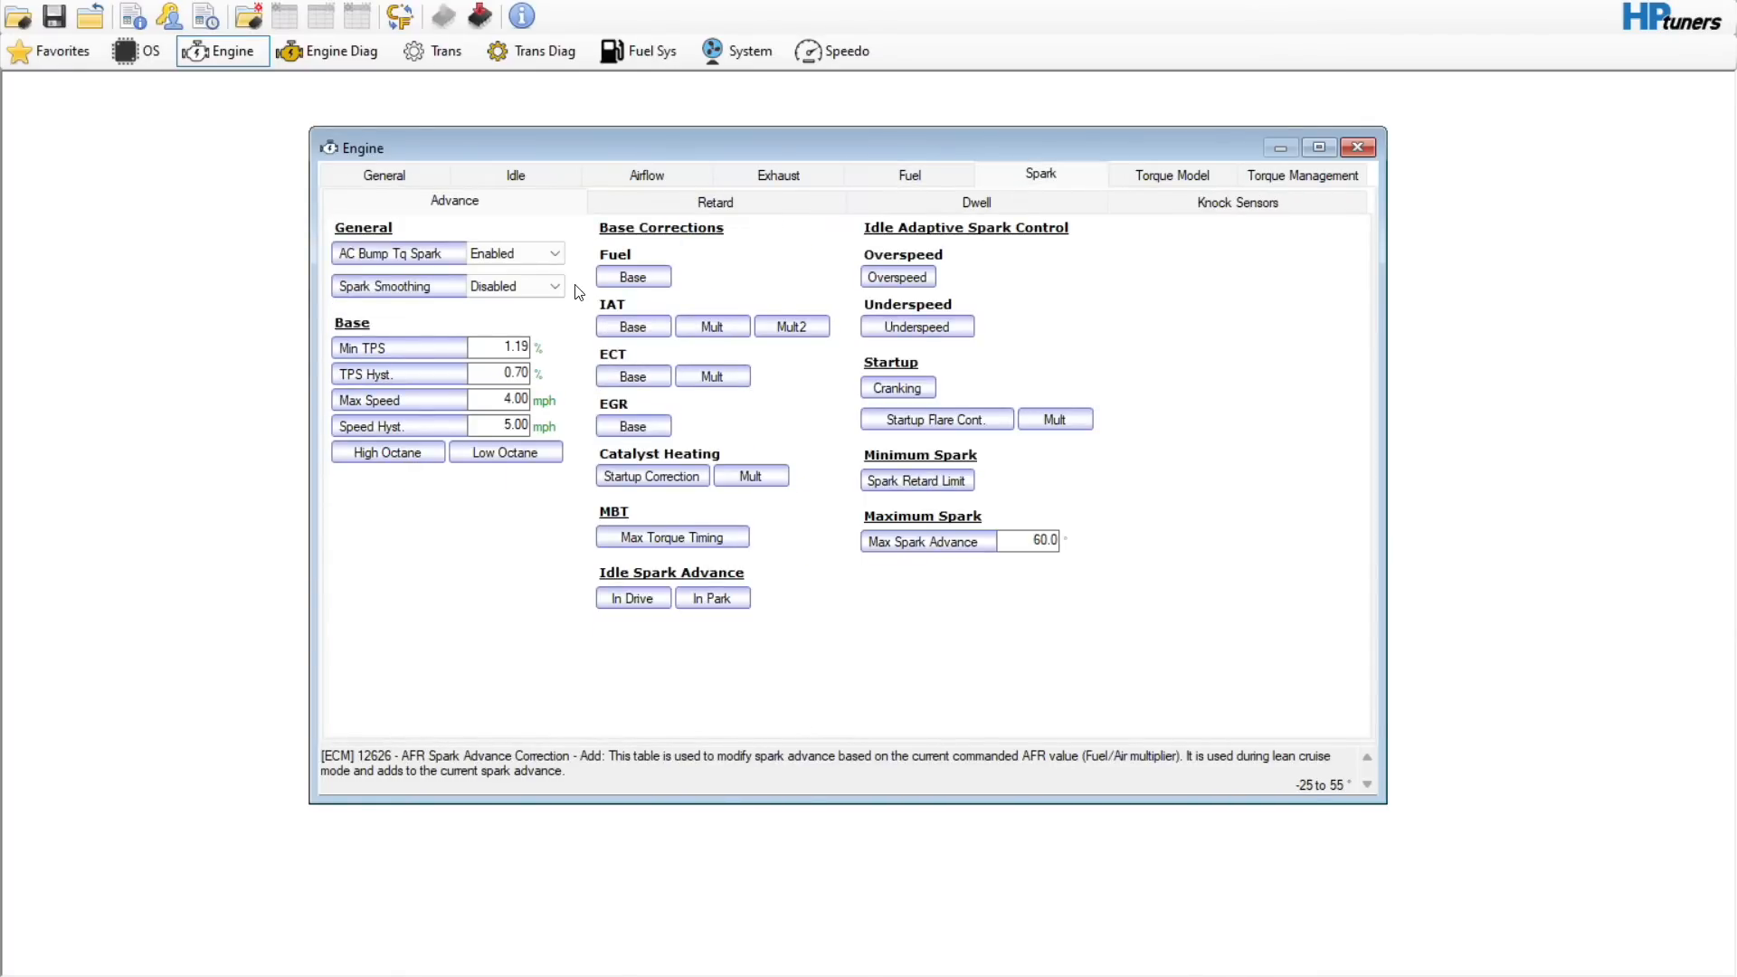
click(705, 322)
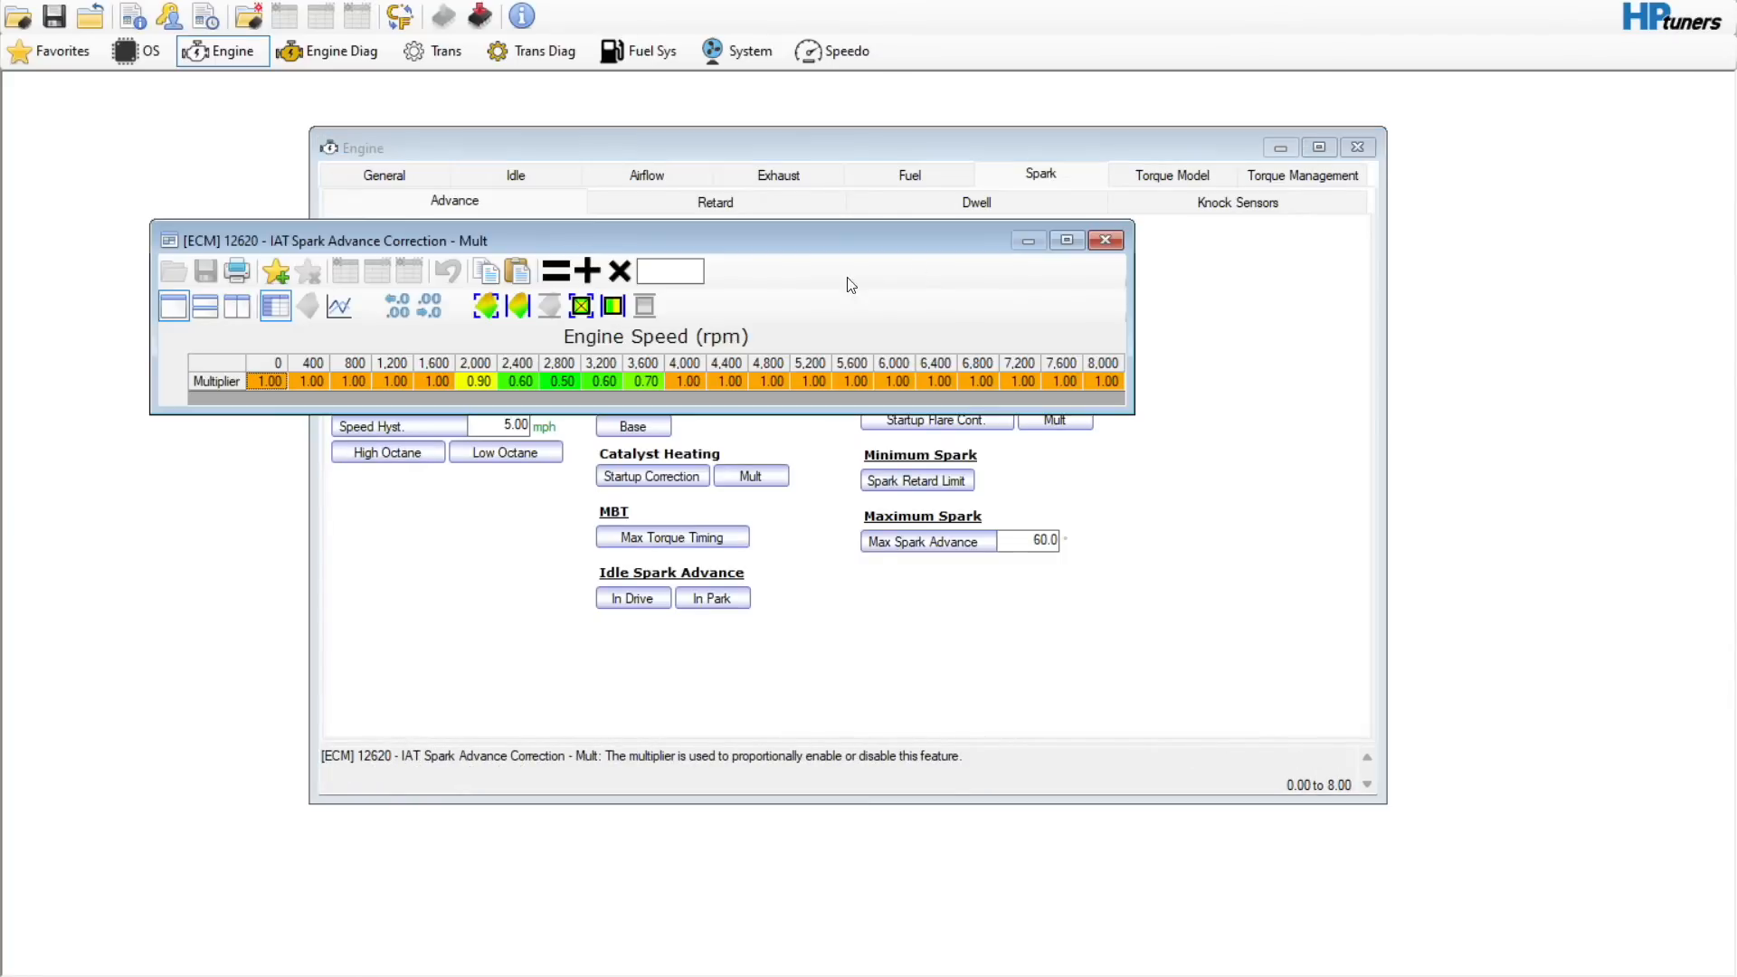
key(Escape)
click(664, 330)
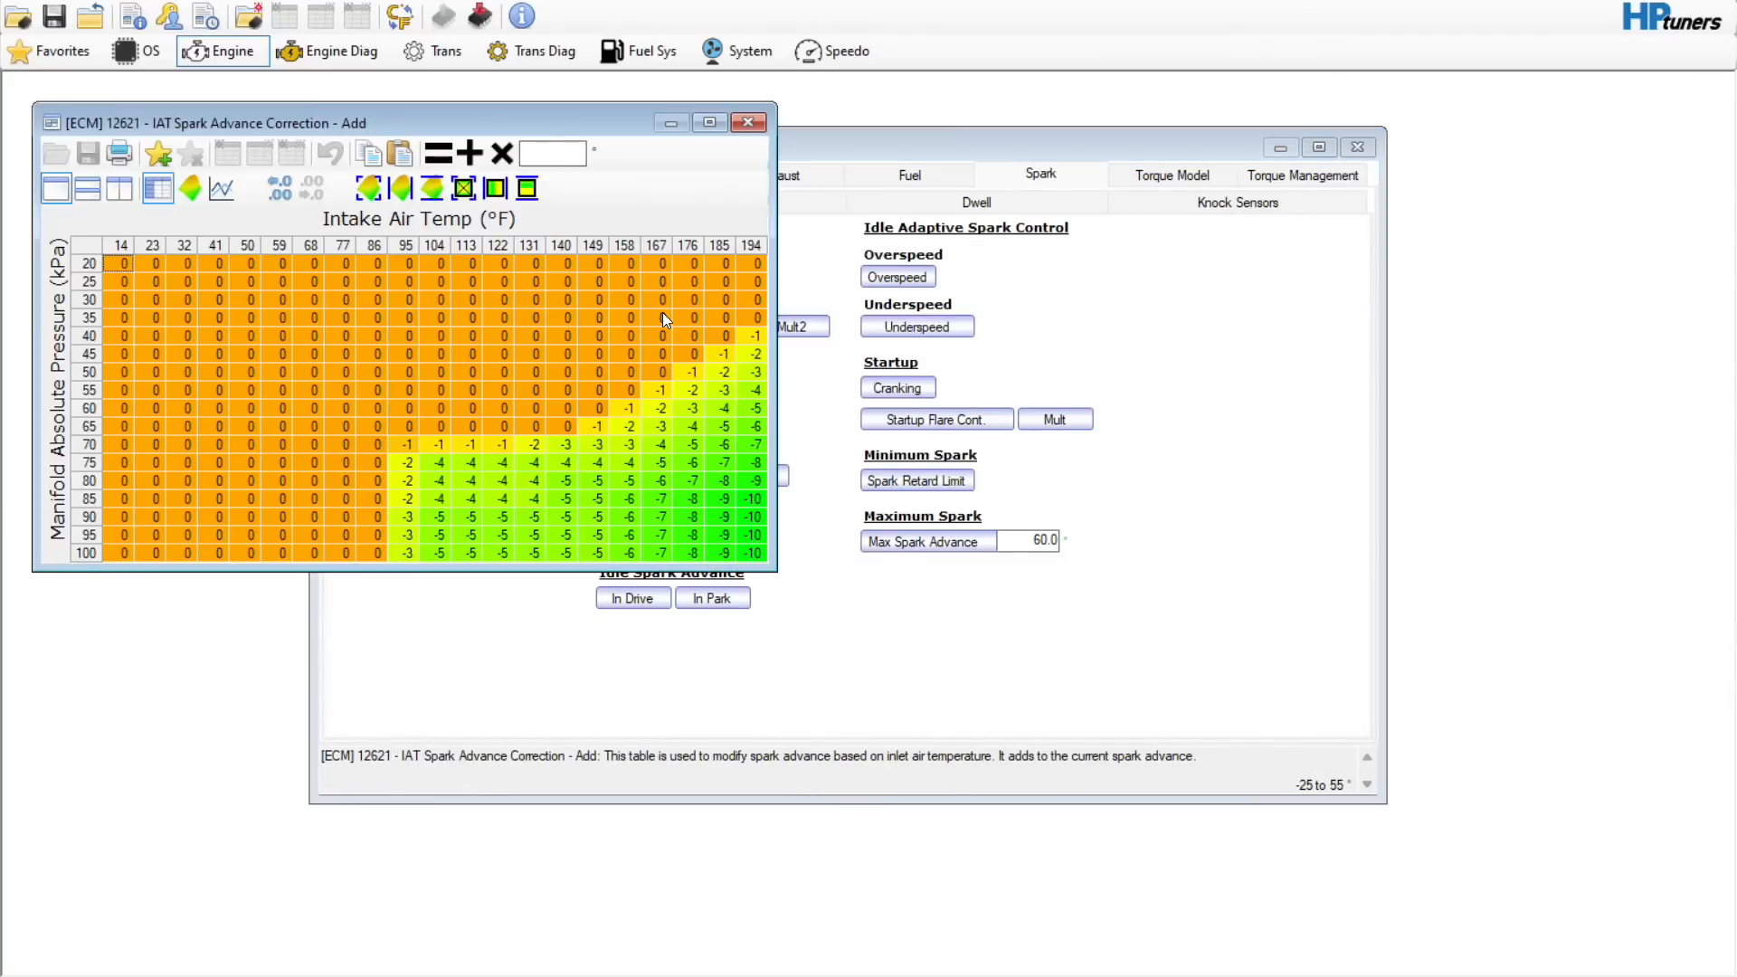
click(747, 123)
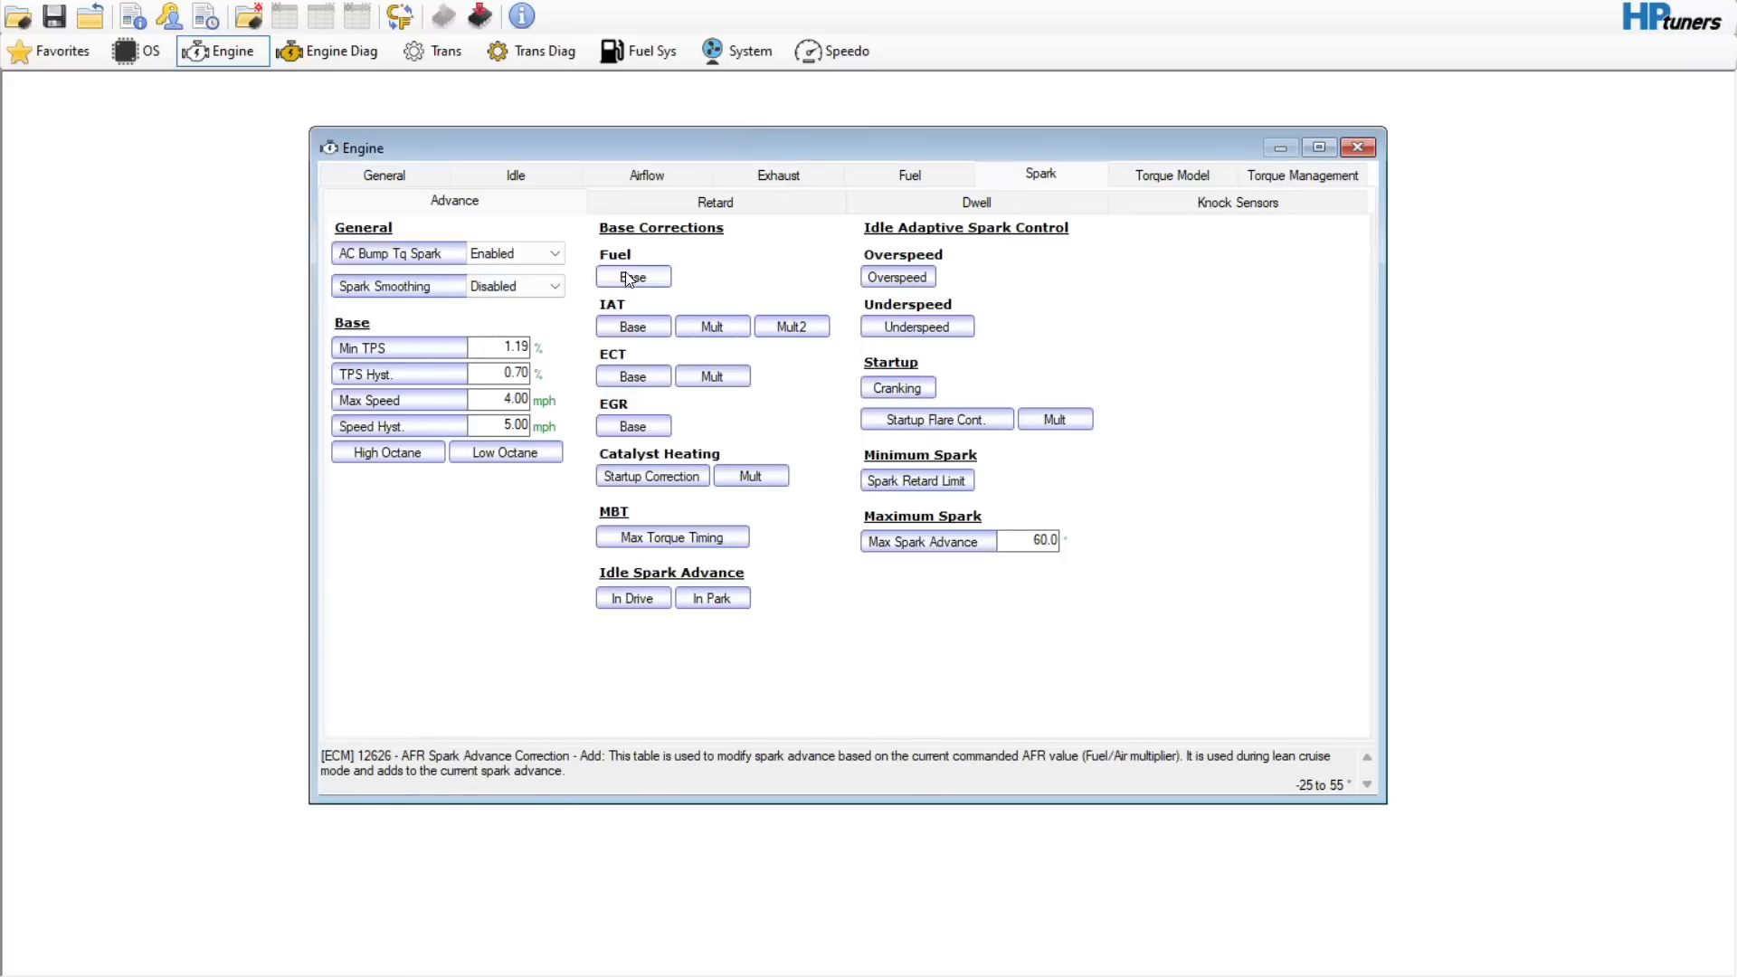
- Set the fuel (AFR) base spark advance correction to 0 and close its table
click(621, 276)
click(535, 124)
text(0)
click(409, 123)
click(624, 93)
- Set the IAT base spark advance correction to 0 for the 95 to 131 °F columns at all manifold pressures
click(620, 327)
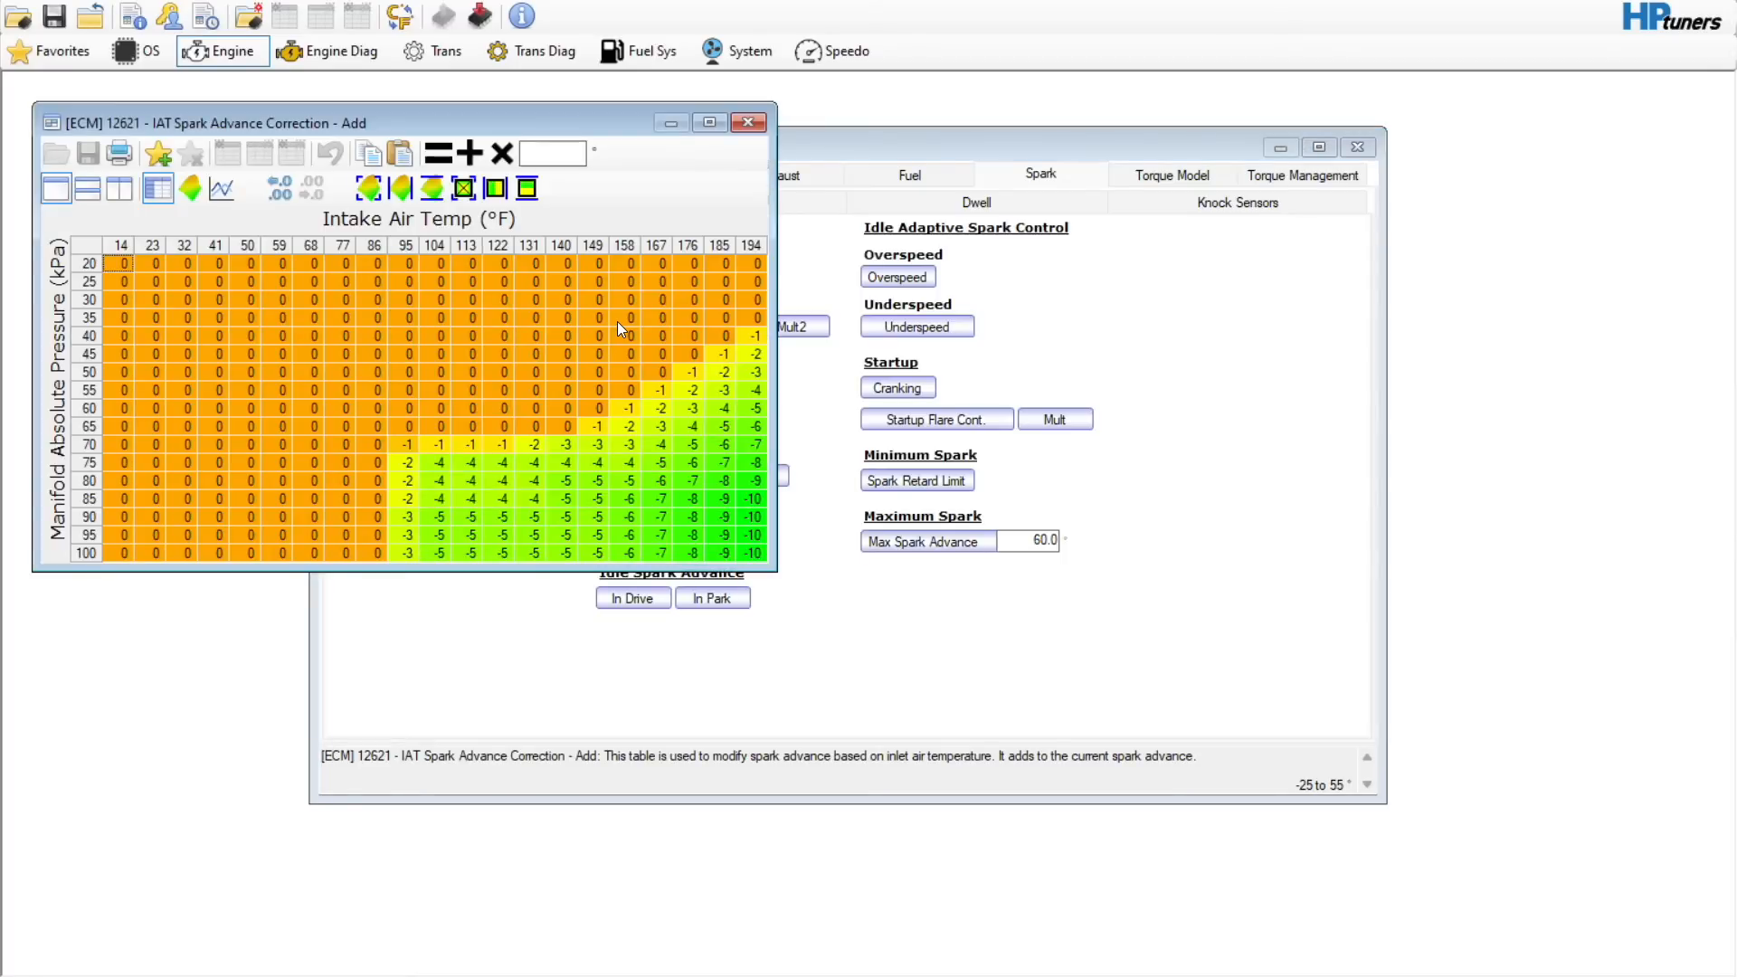
drag(410, 250, 529, 248)
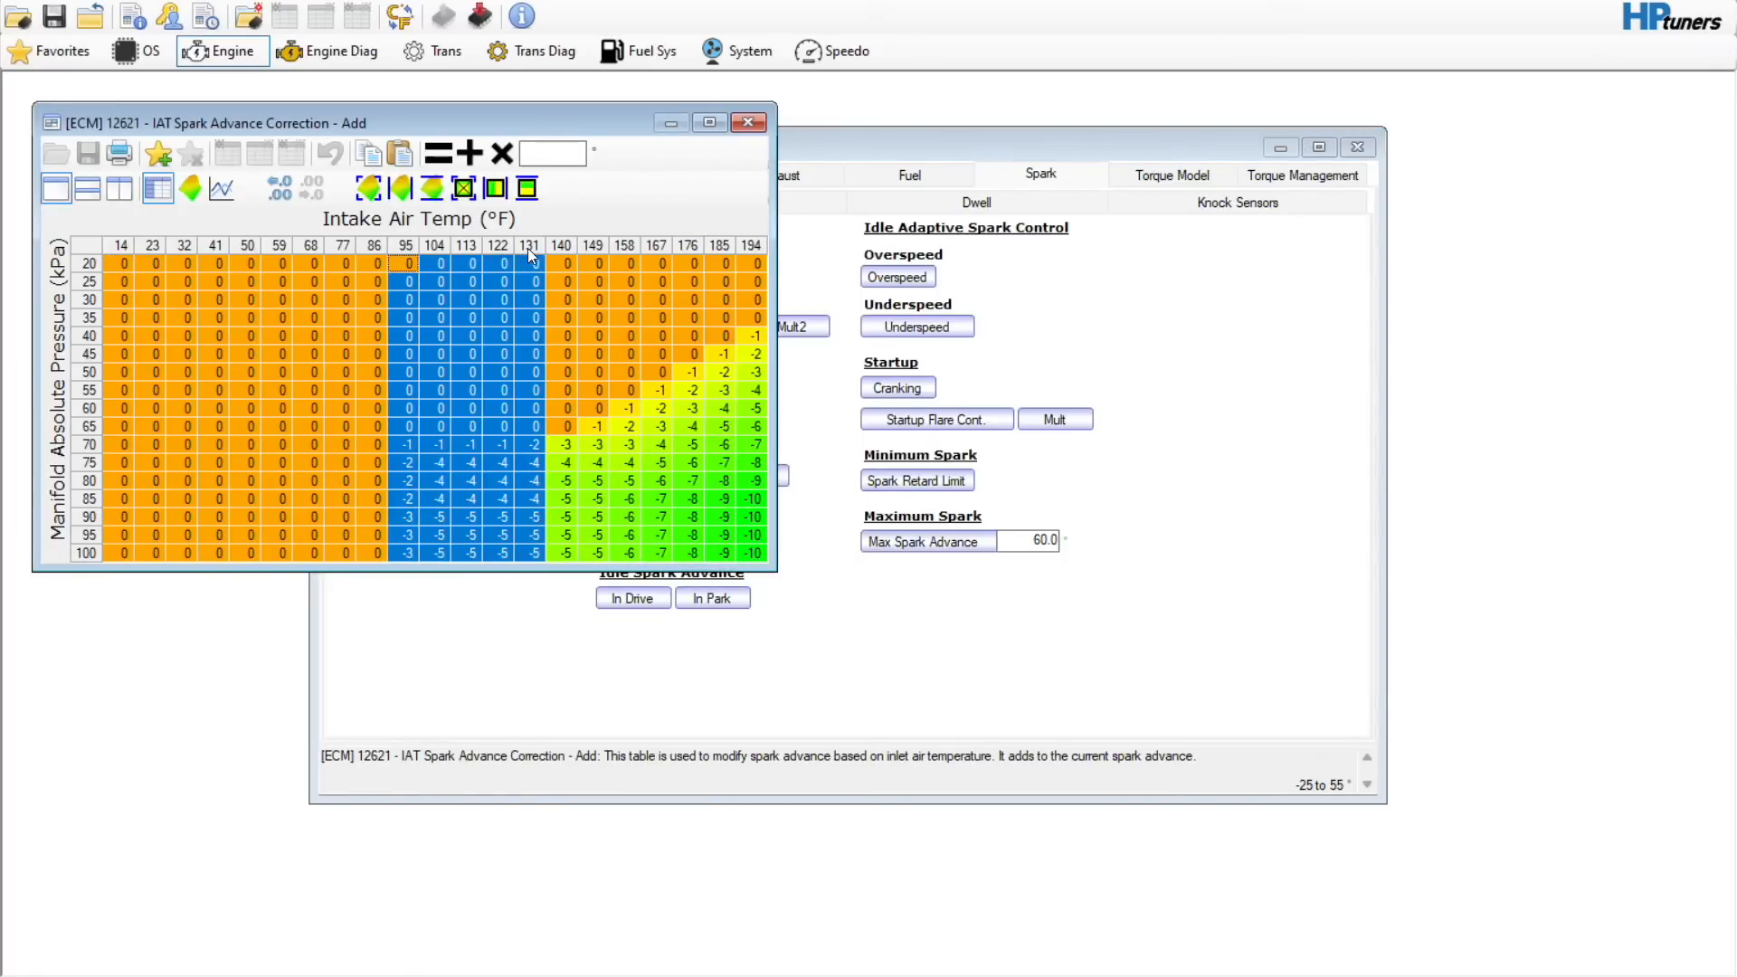
click(562, 161)
text(0)
click(439, 153)
click(584, 353)
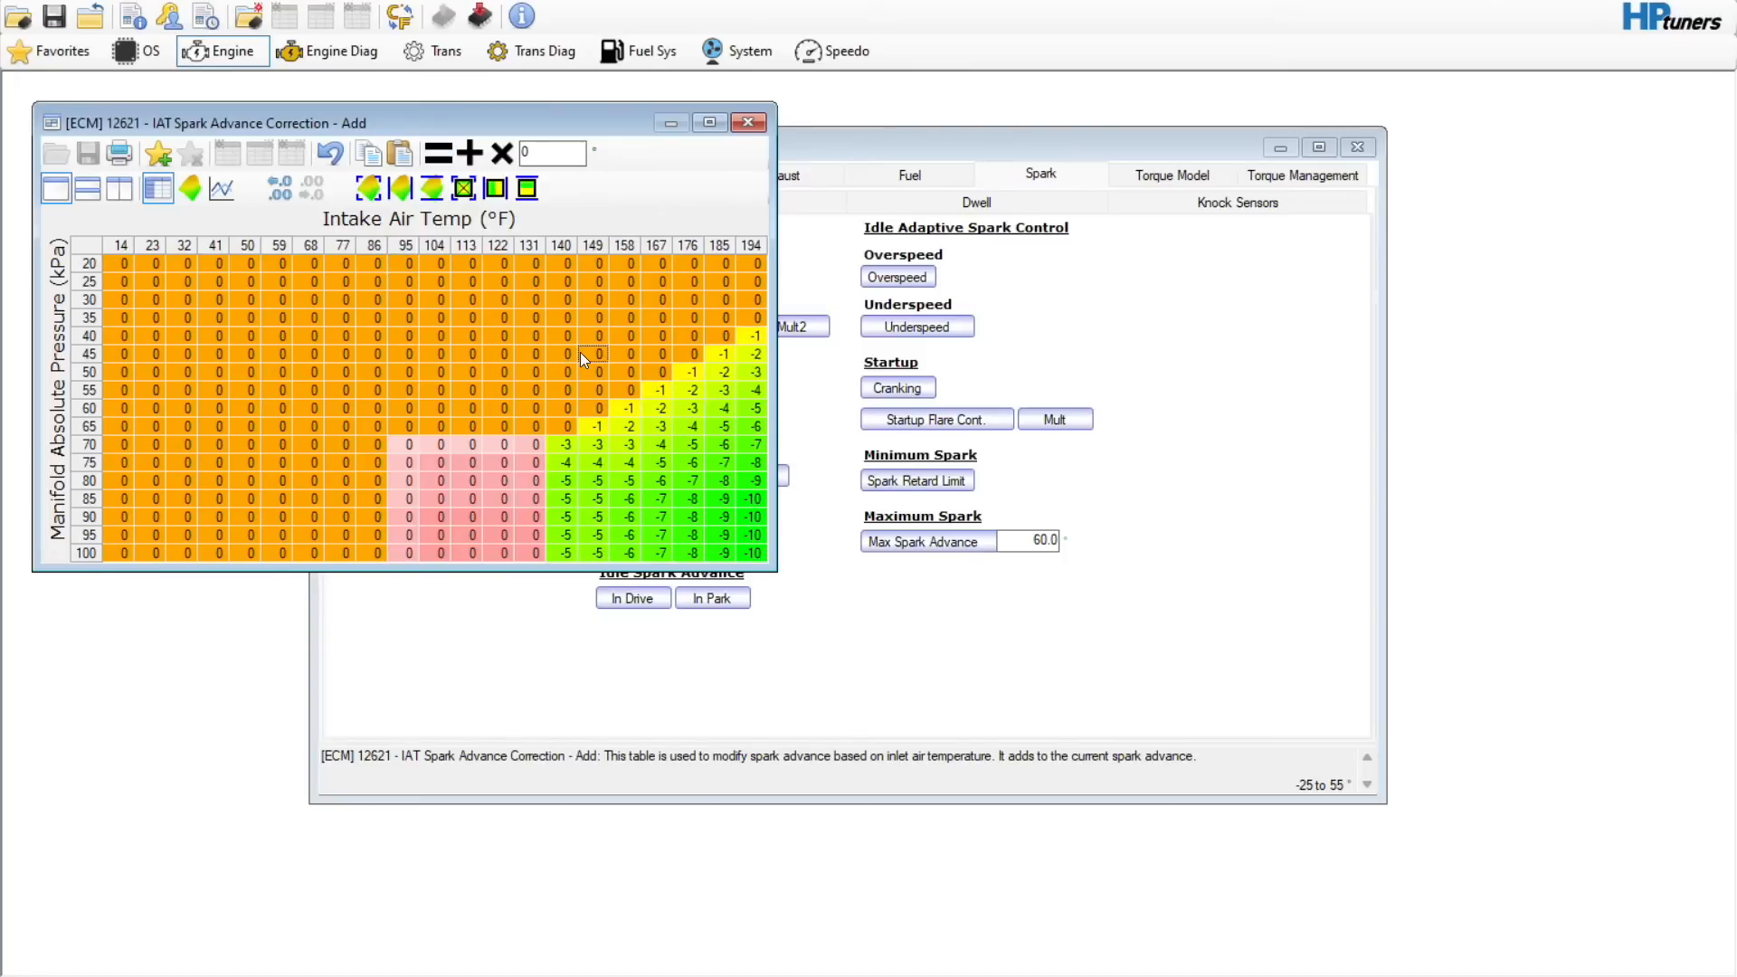
- Interpolate the IAT spark correction horizontally between the 131 and 149 °F columns and close the table
drag(530, 250, 592, 250)
click(495, 188)
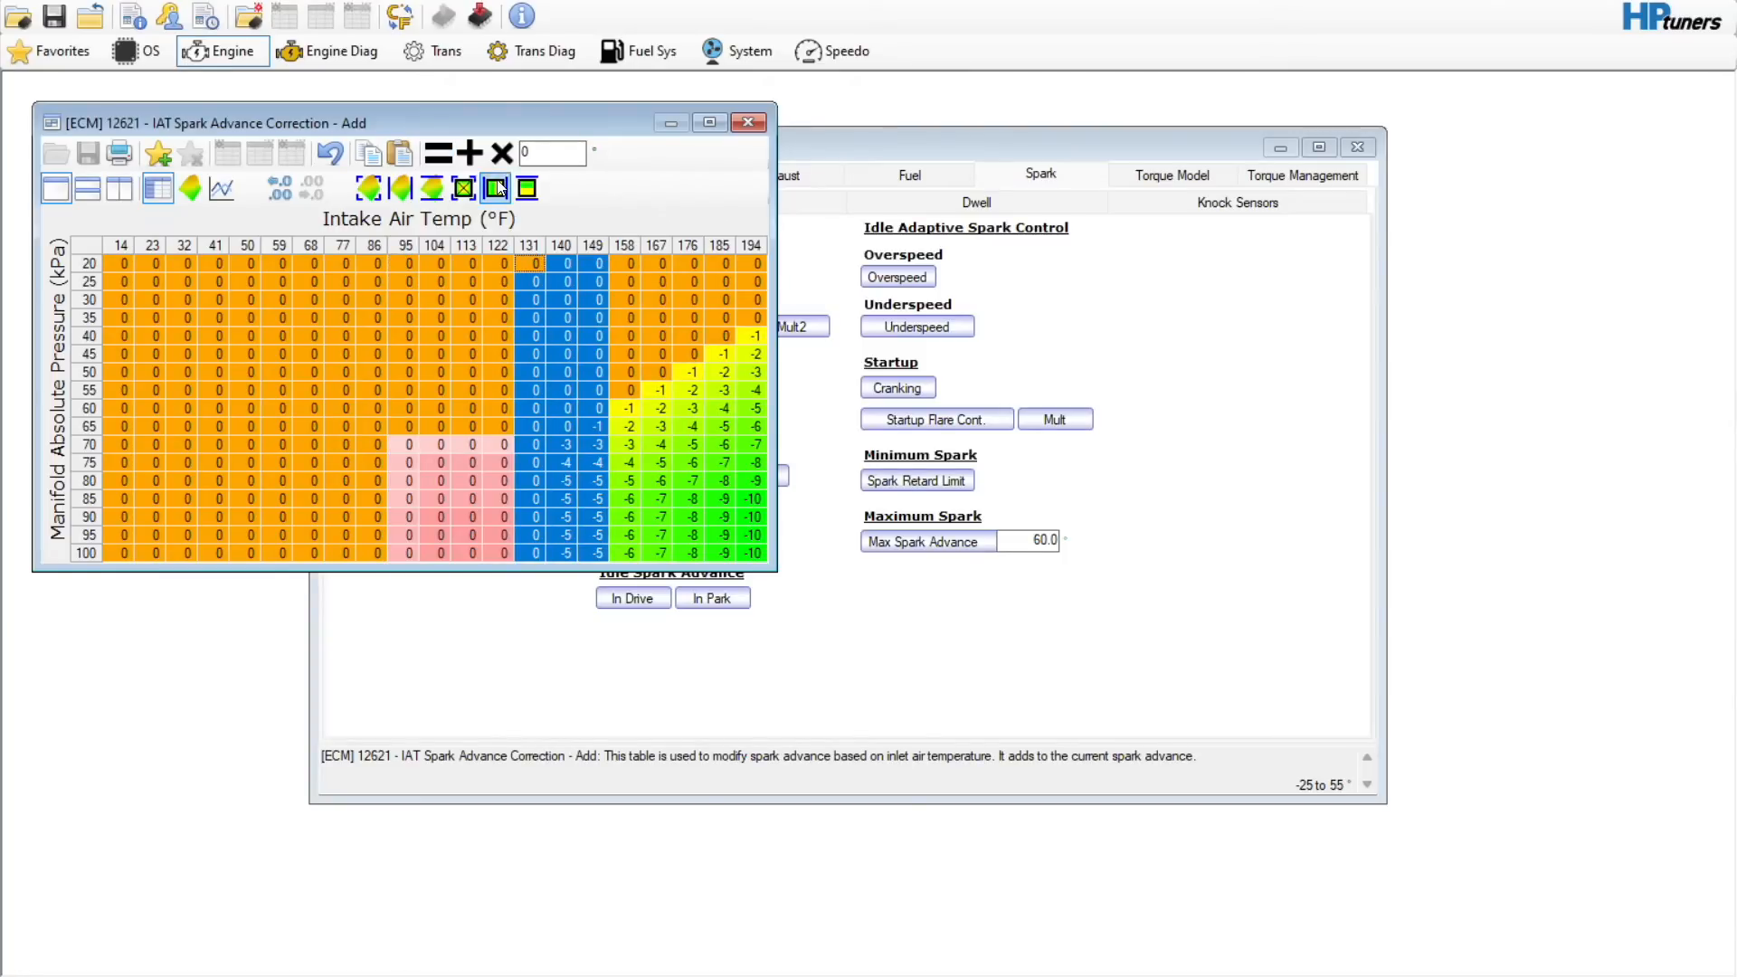
click(568, 333)
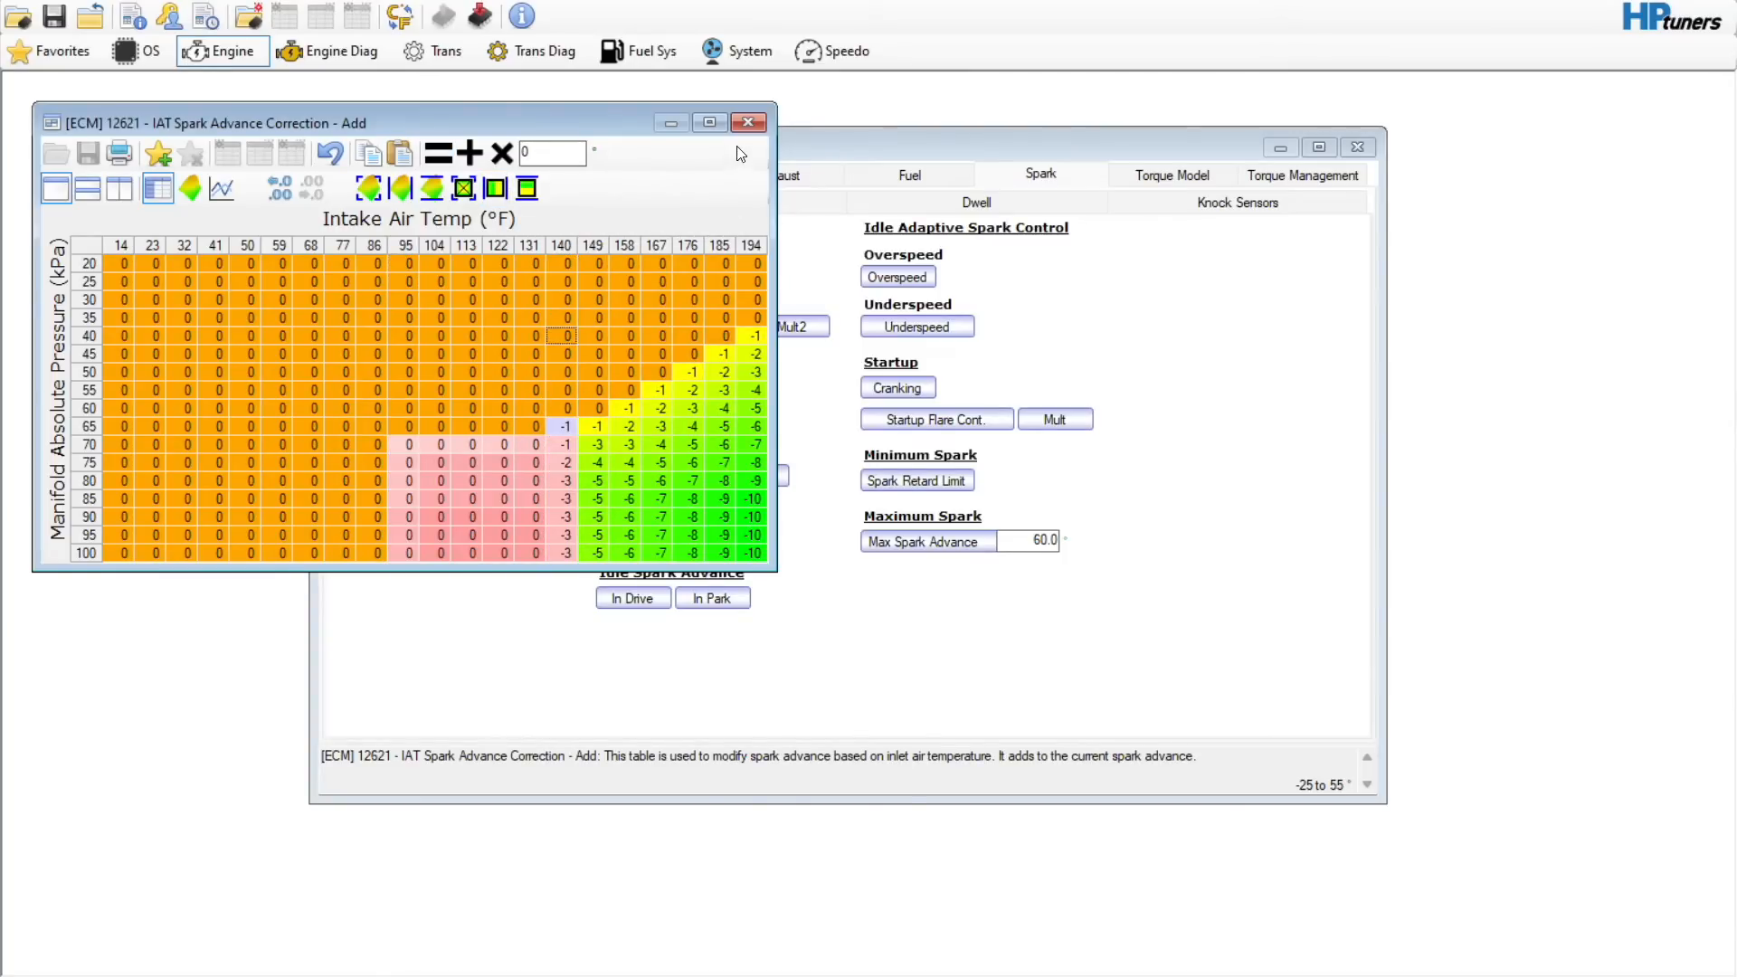
click(748, 124)
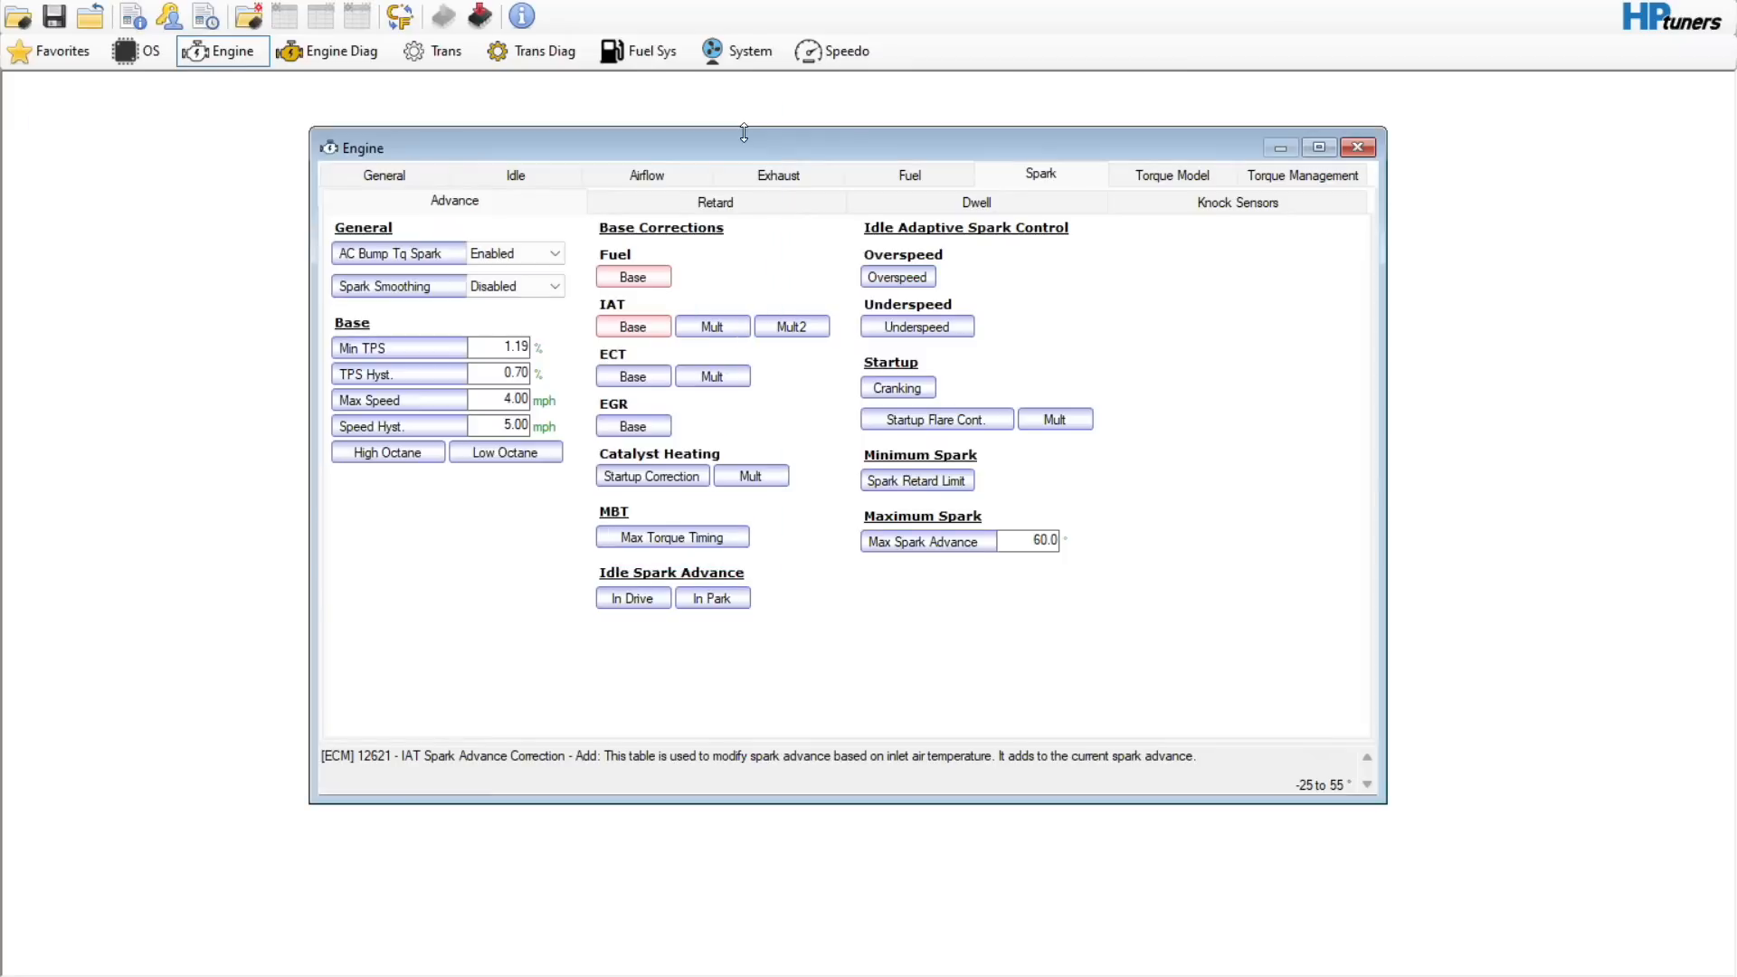
- Set the 203 and 212 °F rows of the ECT base spark advance correction table to 0
click(635, 377)
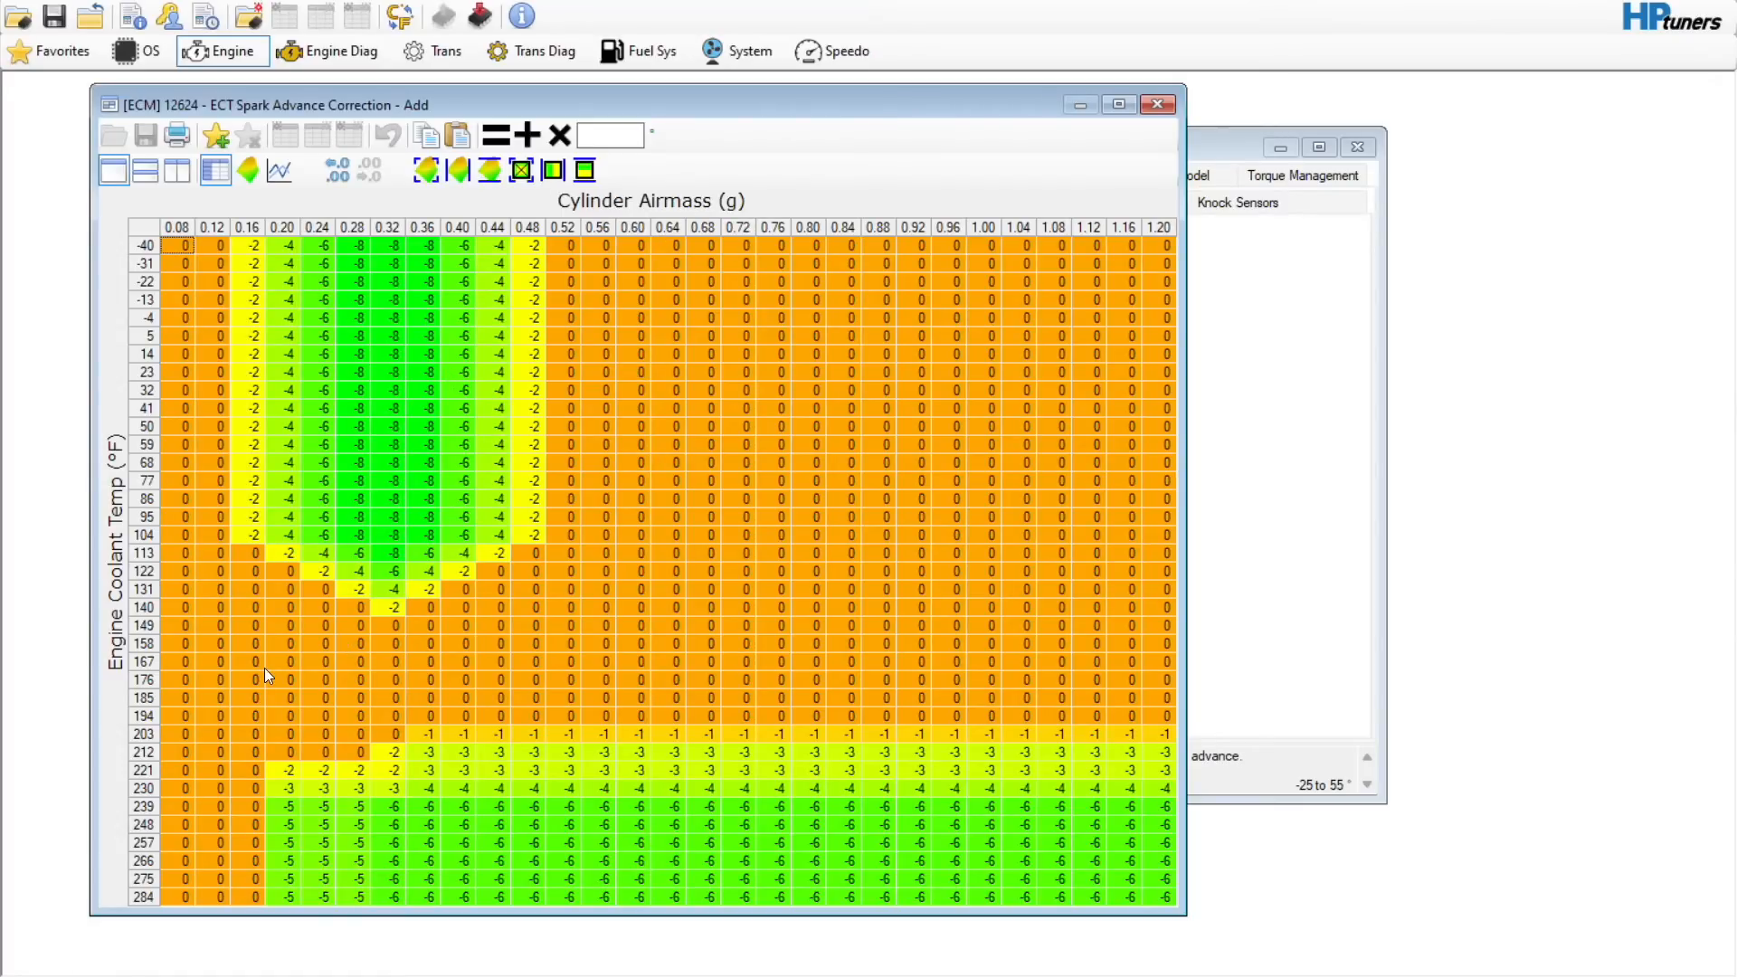
click(143, 752)
mouse_move(143, 734)
mouse_down()
mouse_move(142, 775)
mouse_move(146, 758)
mouse_up()
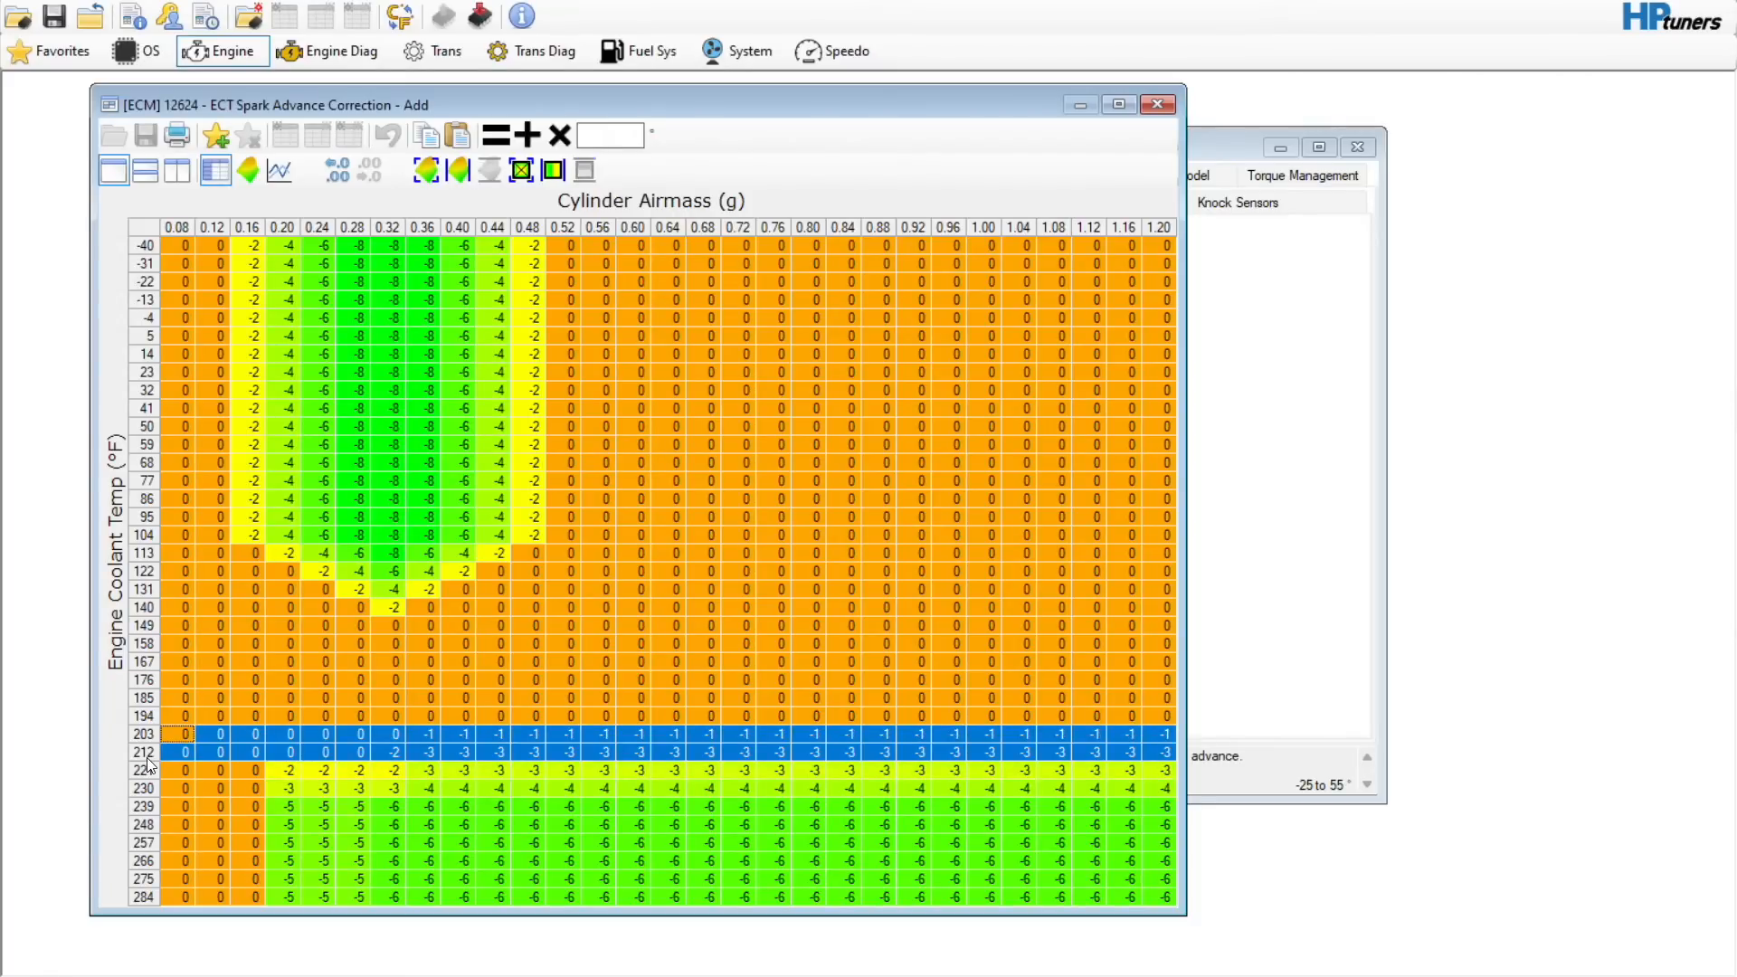
text(0)
click(496, 135)
click(394, 570)
- Interpolate the ECT spark correction vertically between the 212 and 239 °F rows
drag(150, 751, 155, 807)
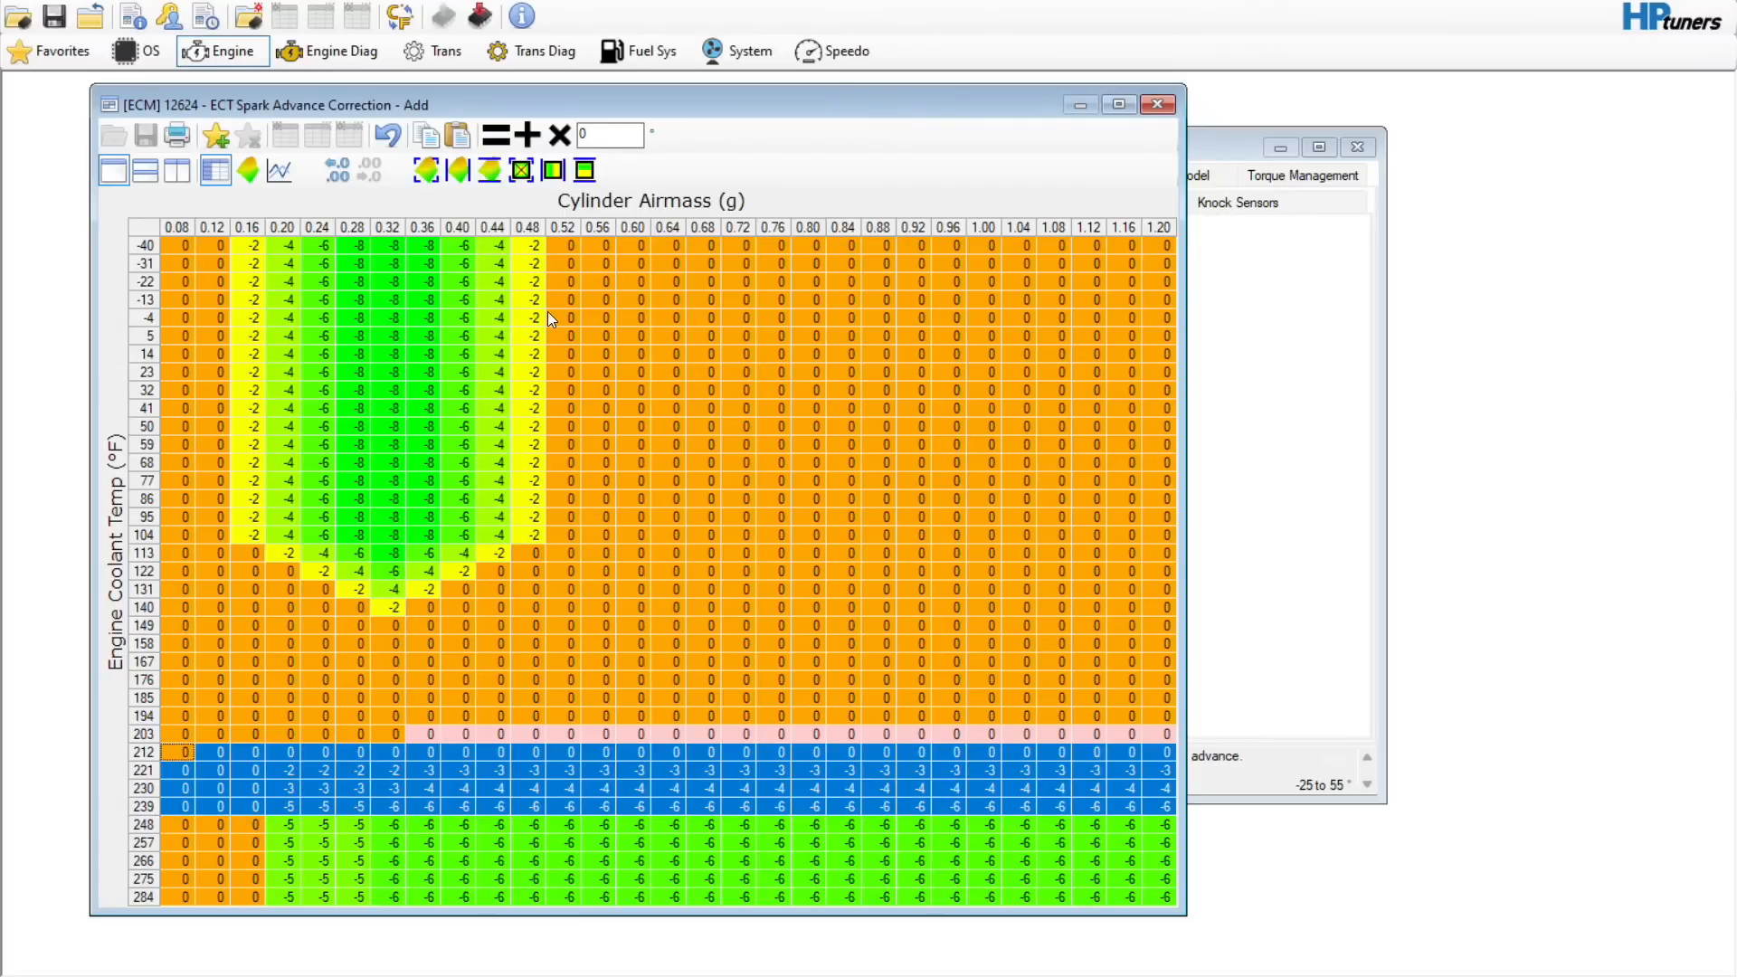
click(585, 170)
click(648, 479)
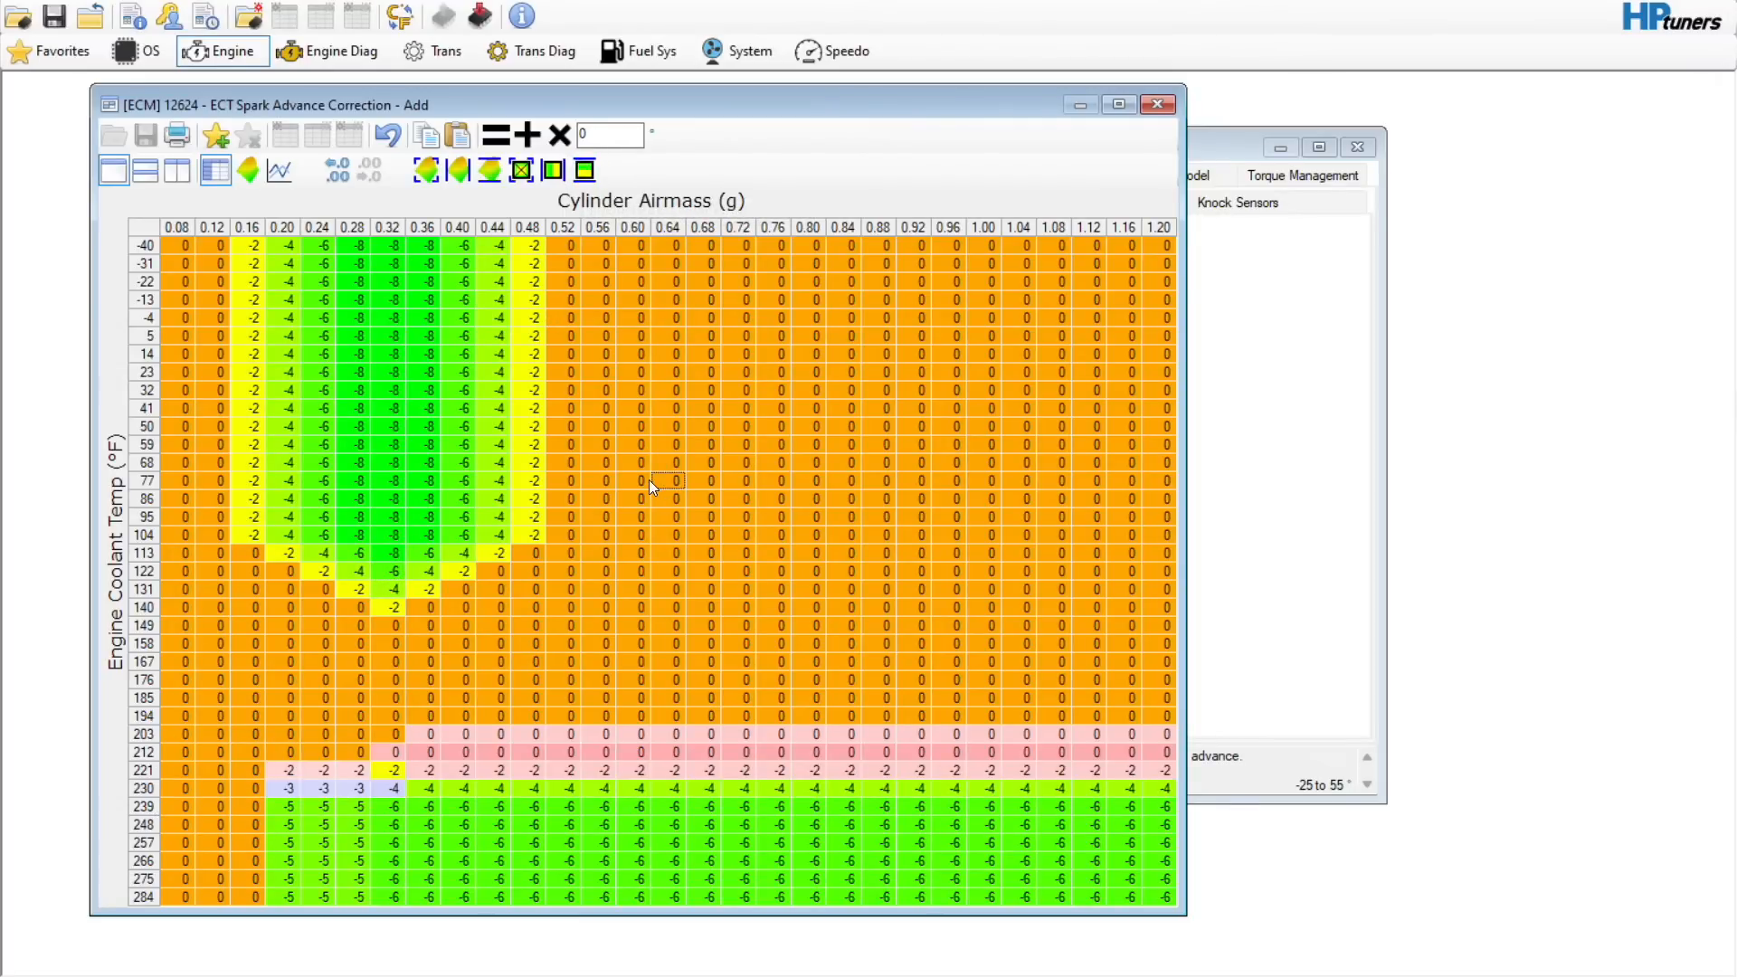
- Set the ECT spark correction to 0 from -40 to 140 °F and 0.08 to 0.64 g airmass, and close the table
drag(179, 245, 654, 609)
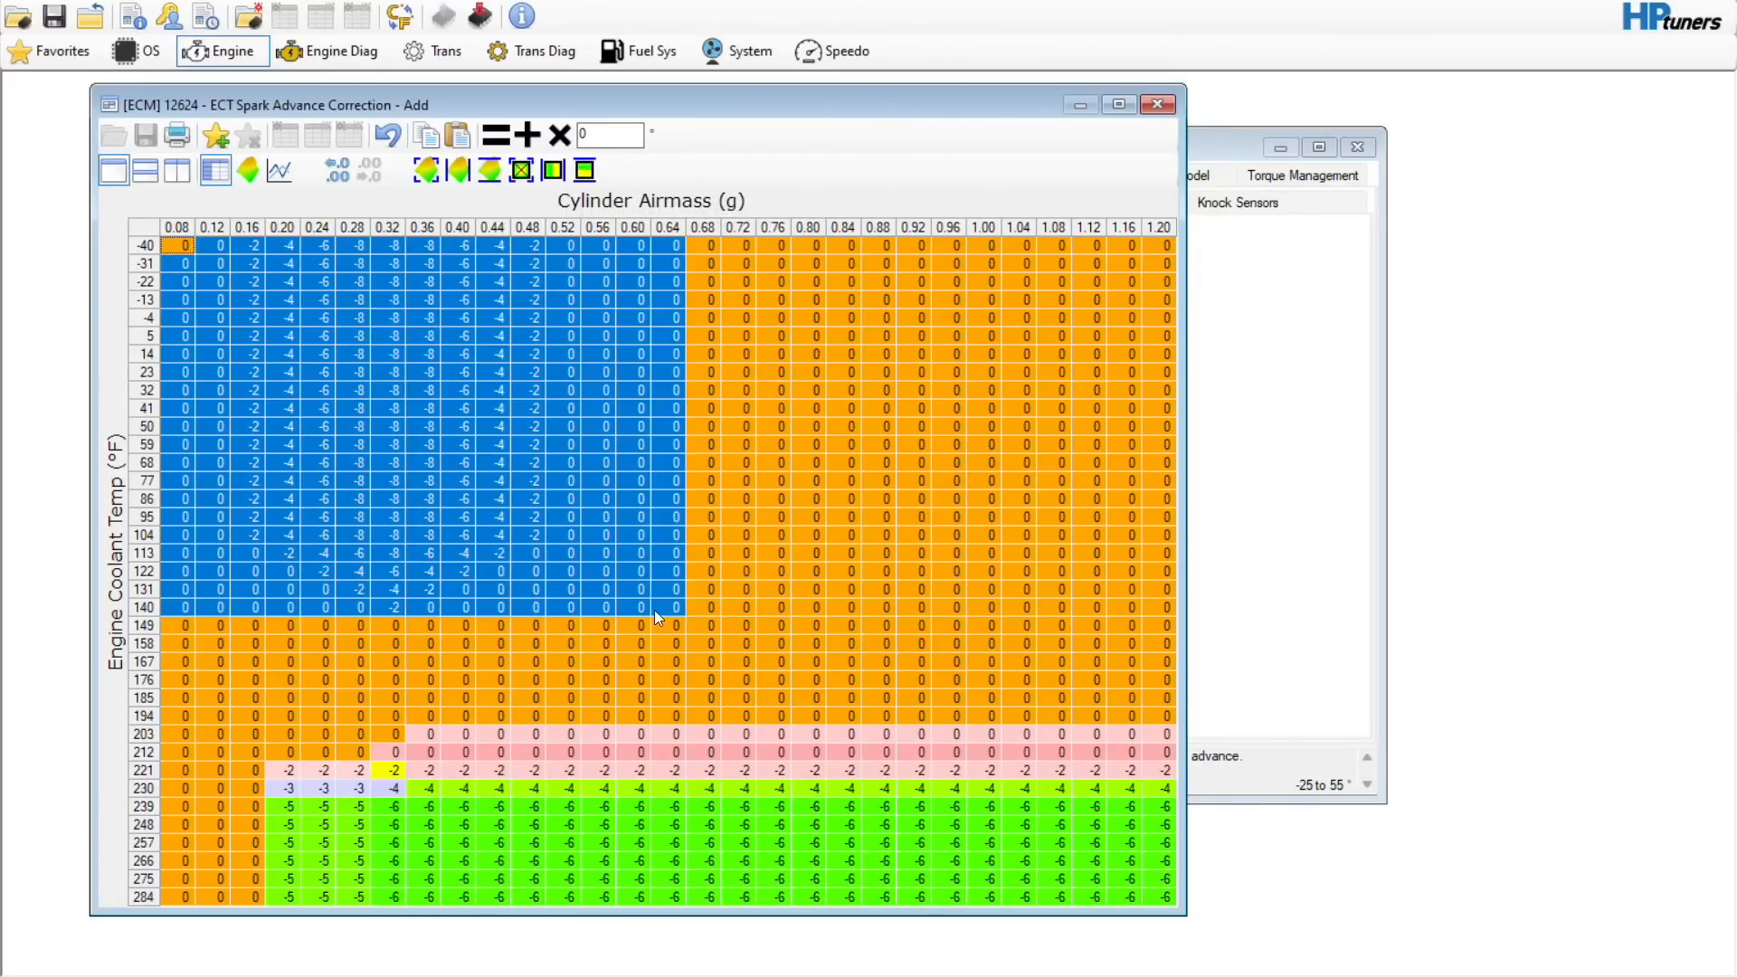
click(498, 150)
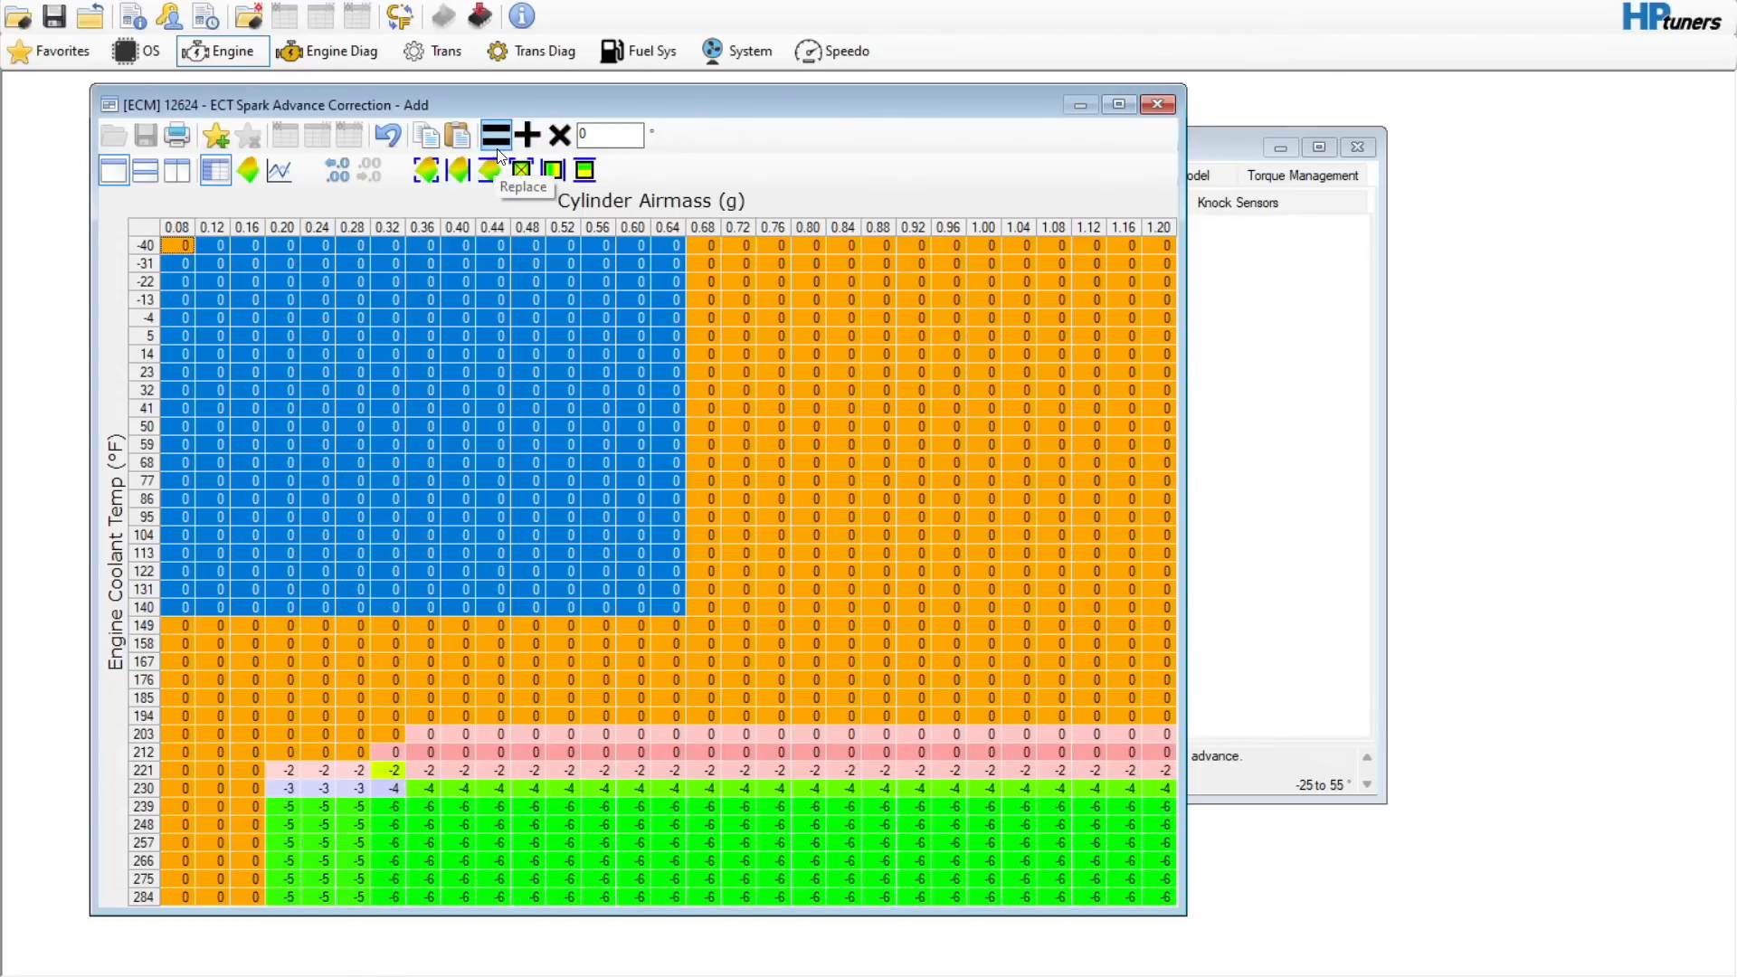
click(562, 319)
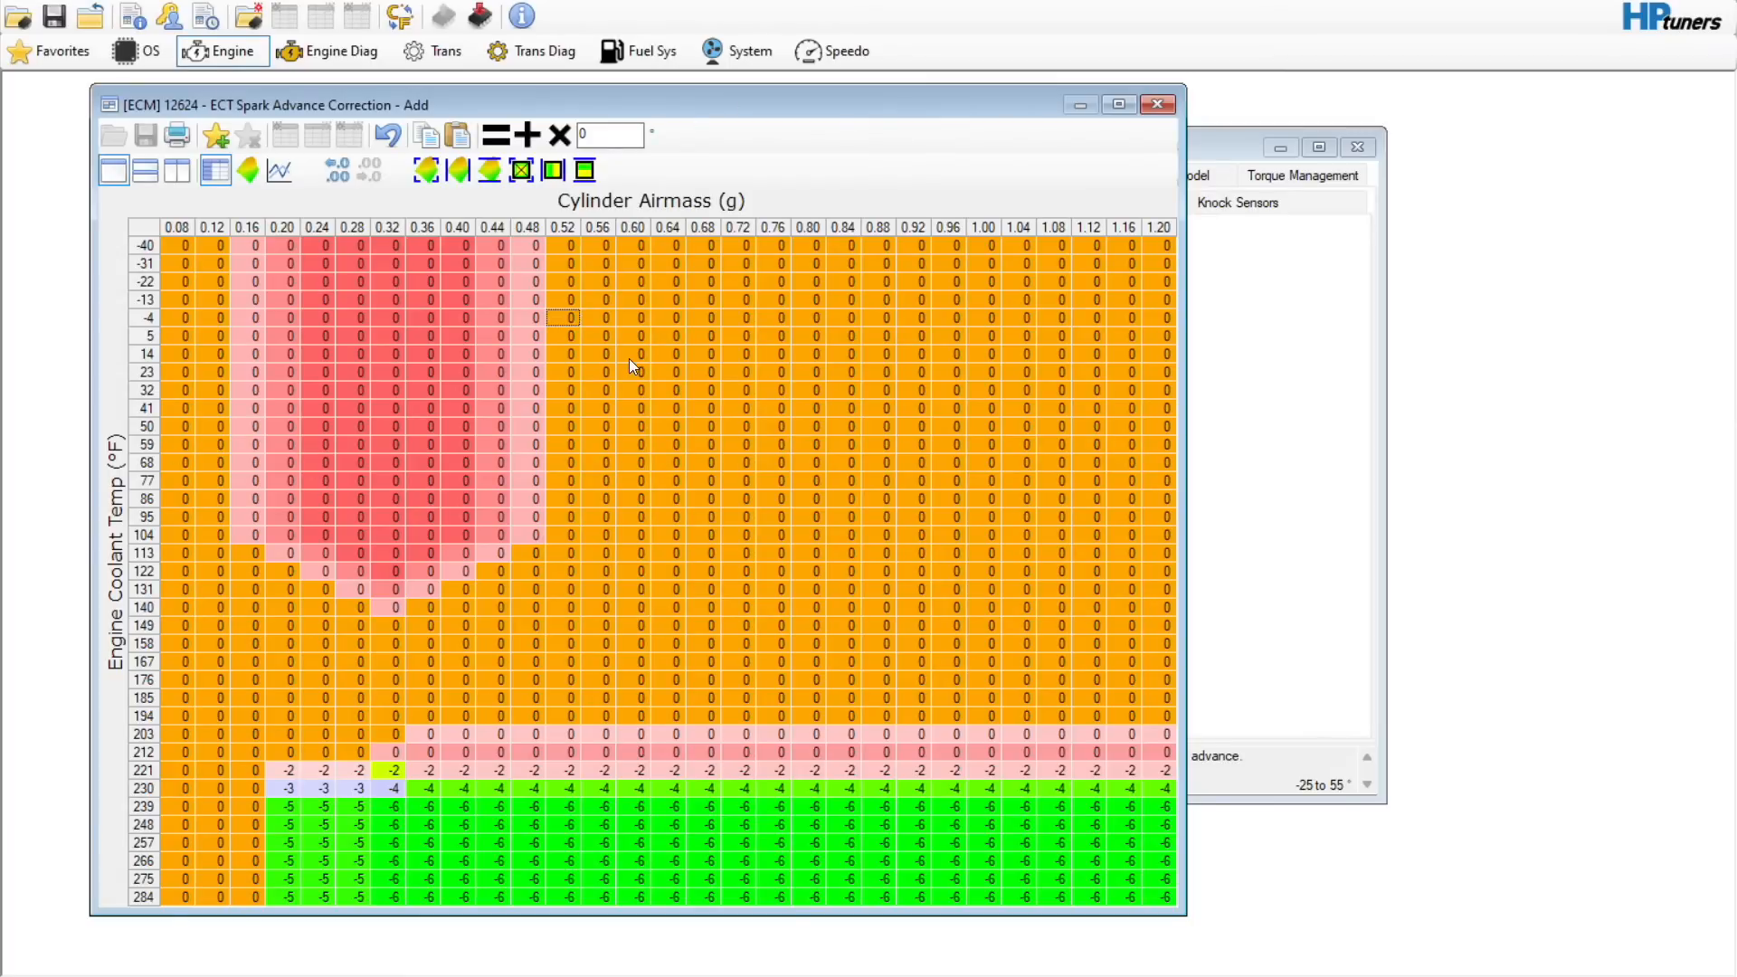
click(153, 757)
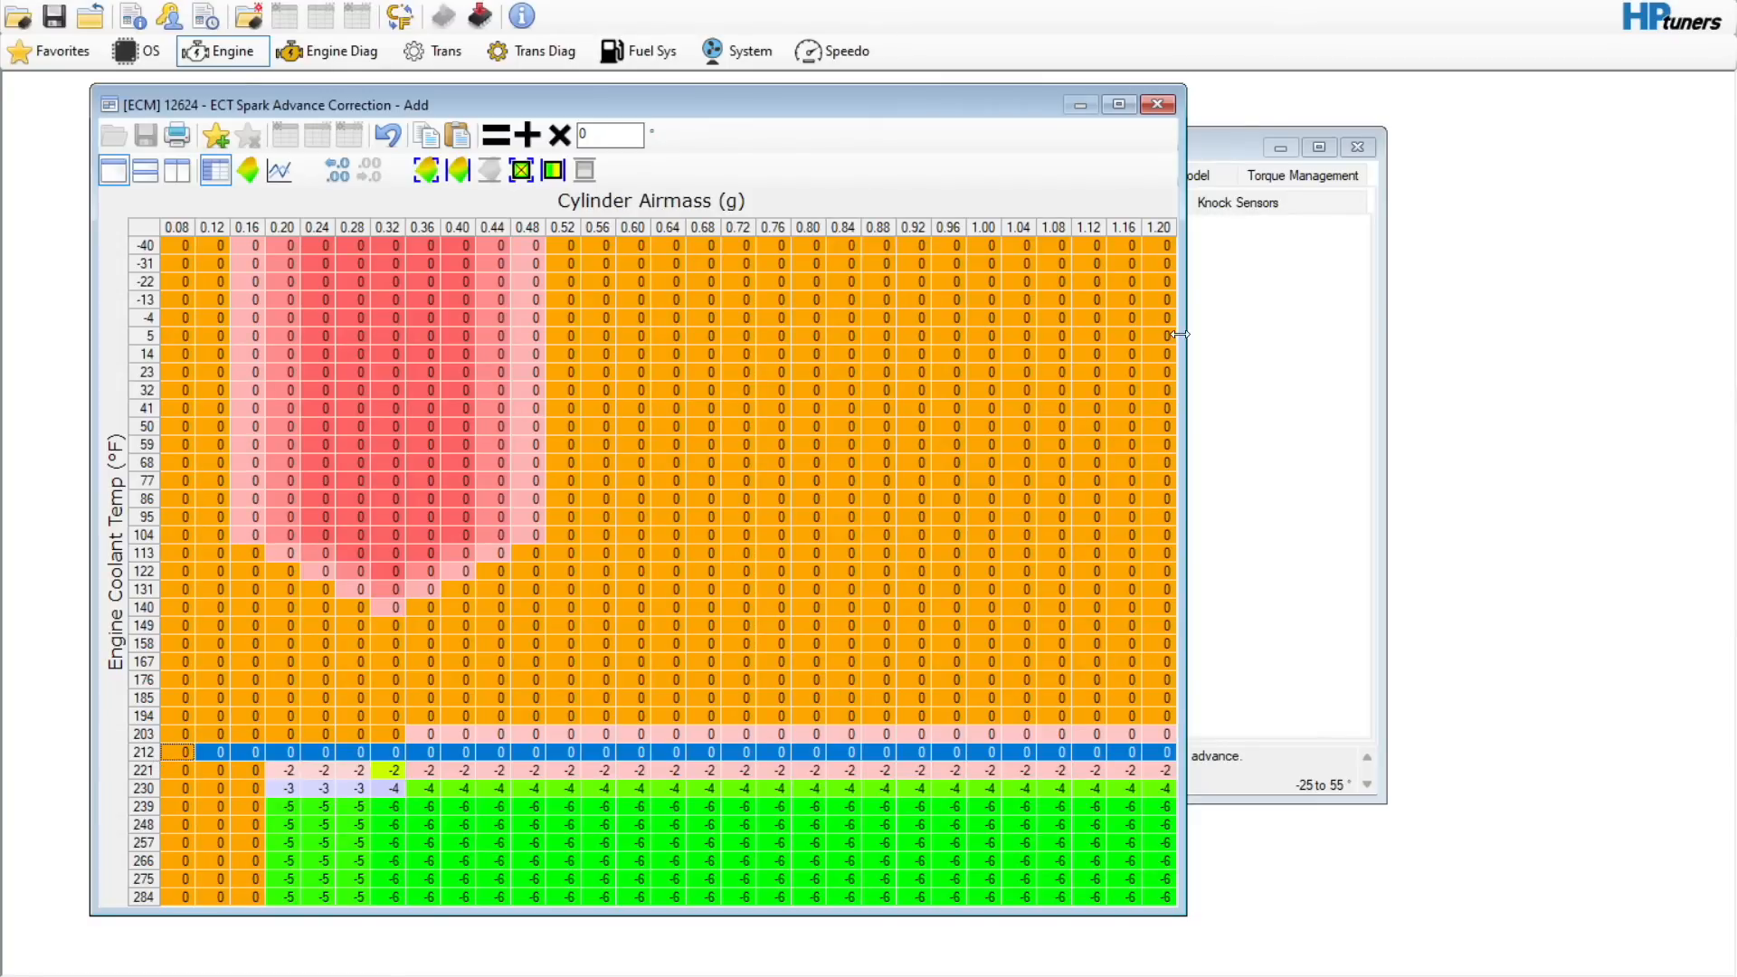
click(1158, 105)
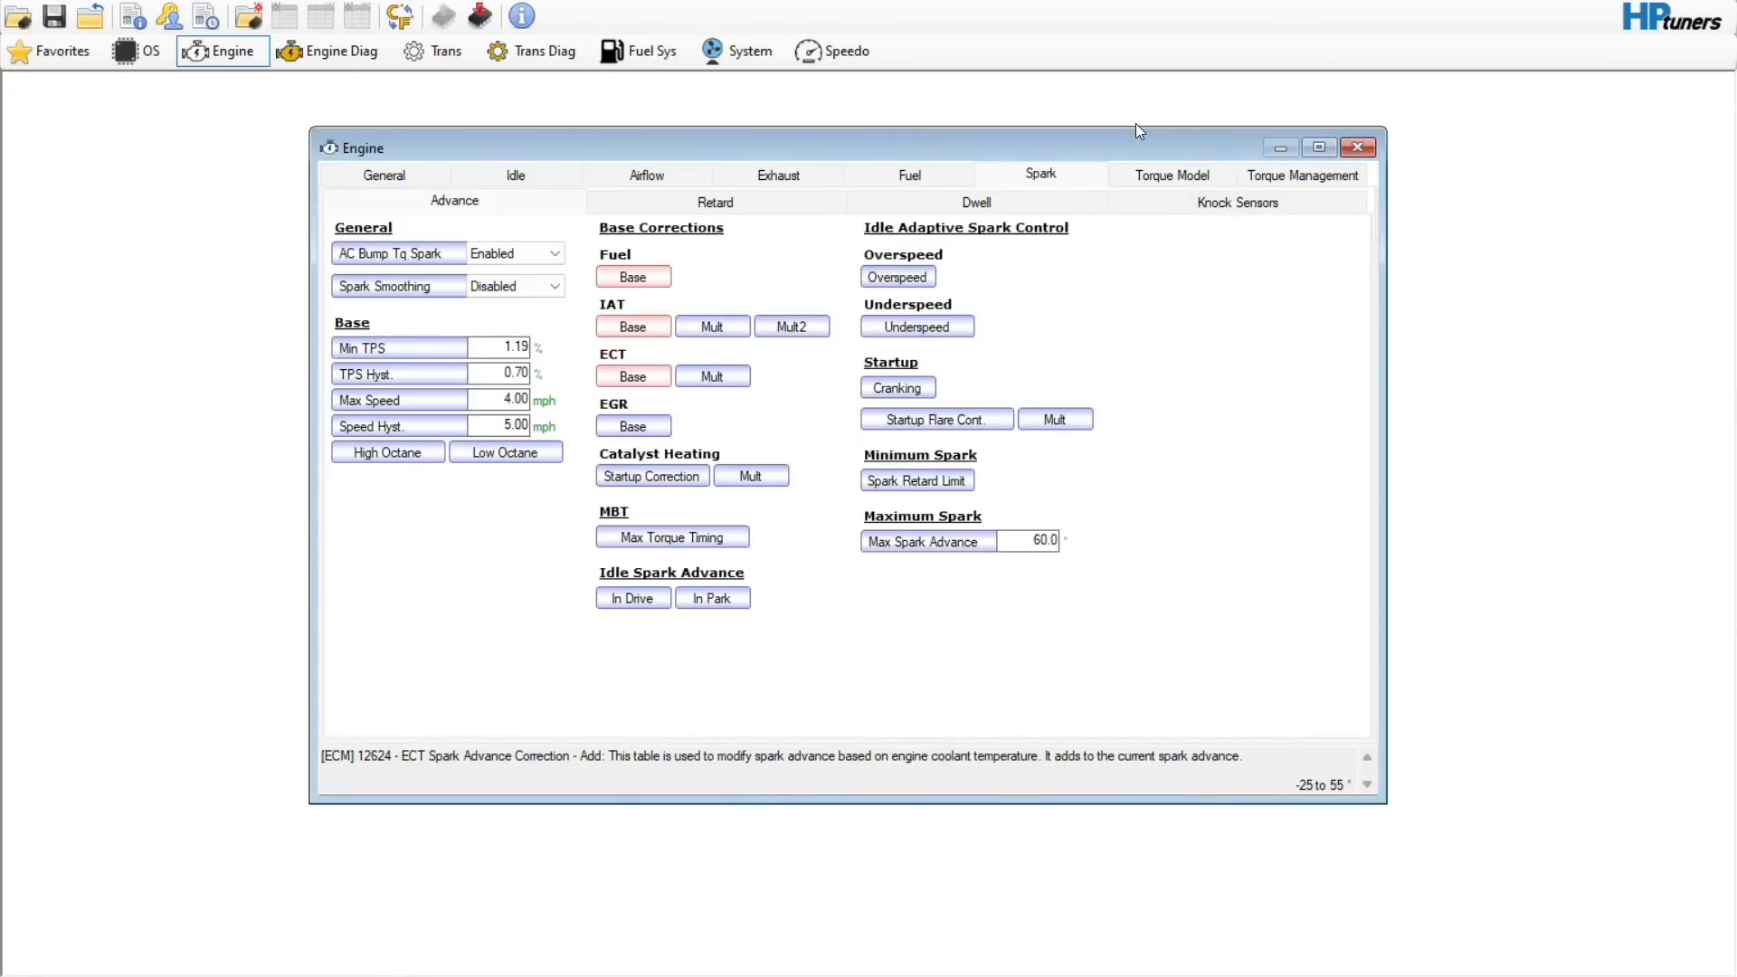
- Set the entire EGR base spark advance correction table to 0 and close it
click(632, 426)
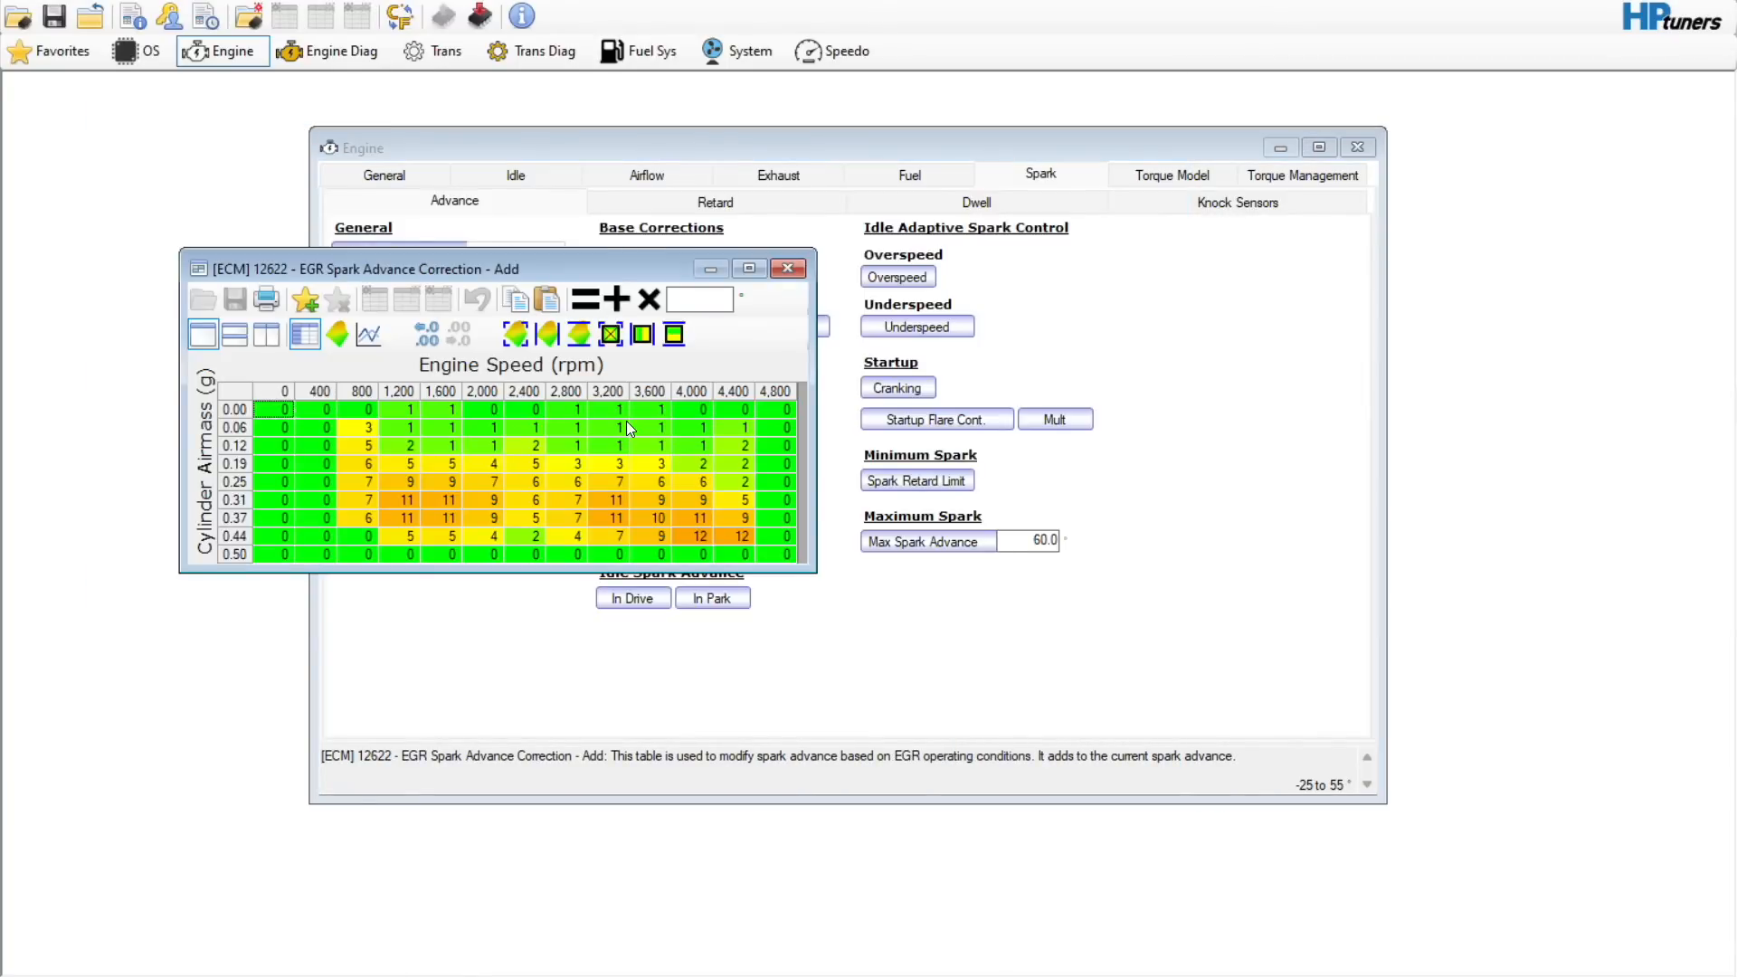
click(232, 390)
click(742, 300)
click(715, 300)
text(0)
click(585, 298)
click(787, 270)
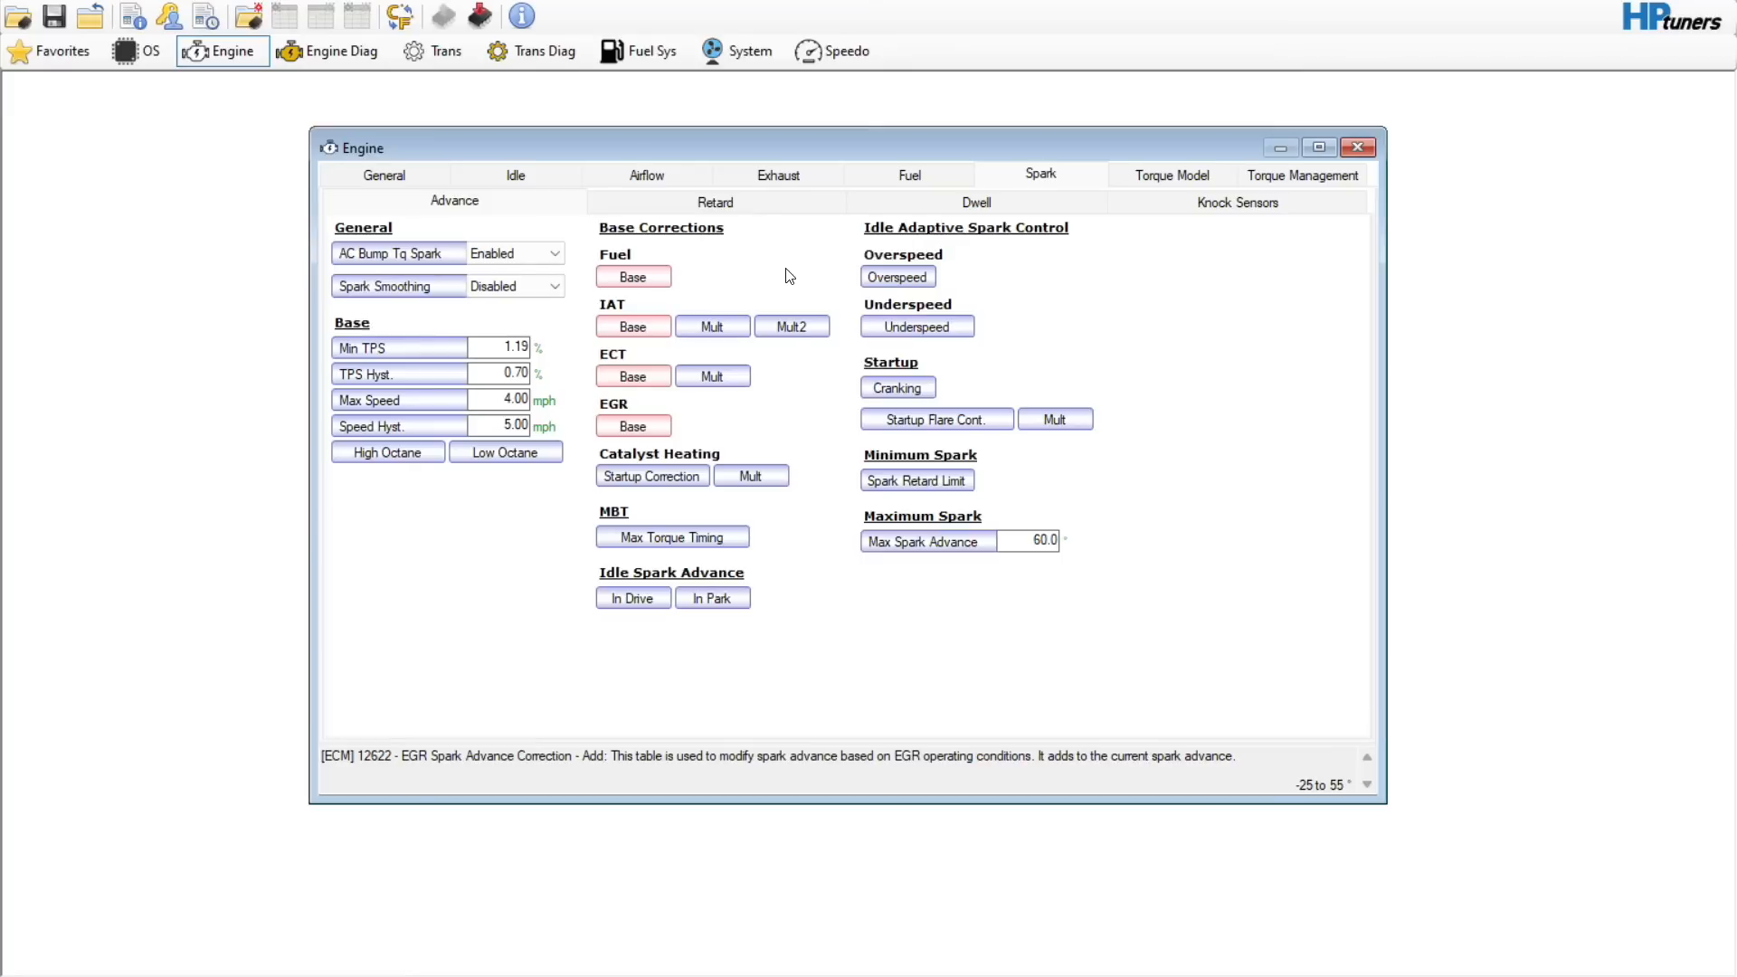
- Examine the In Drive idle base spark table and close it
click(643, 602)
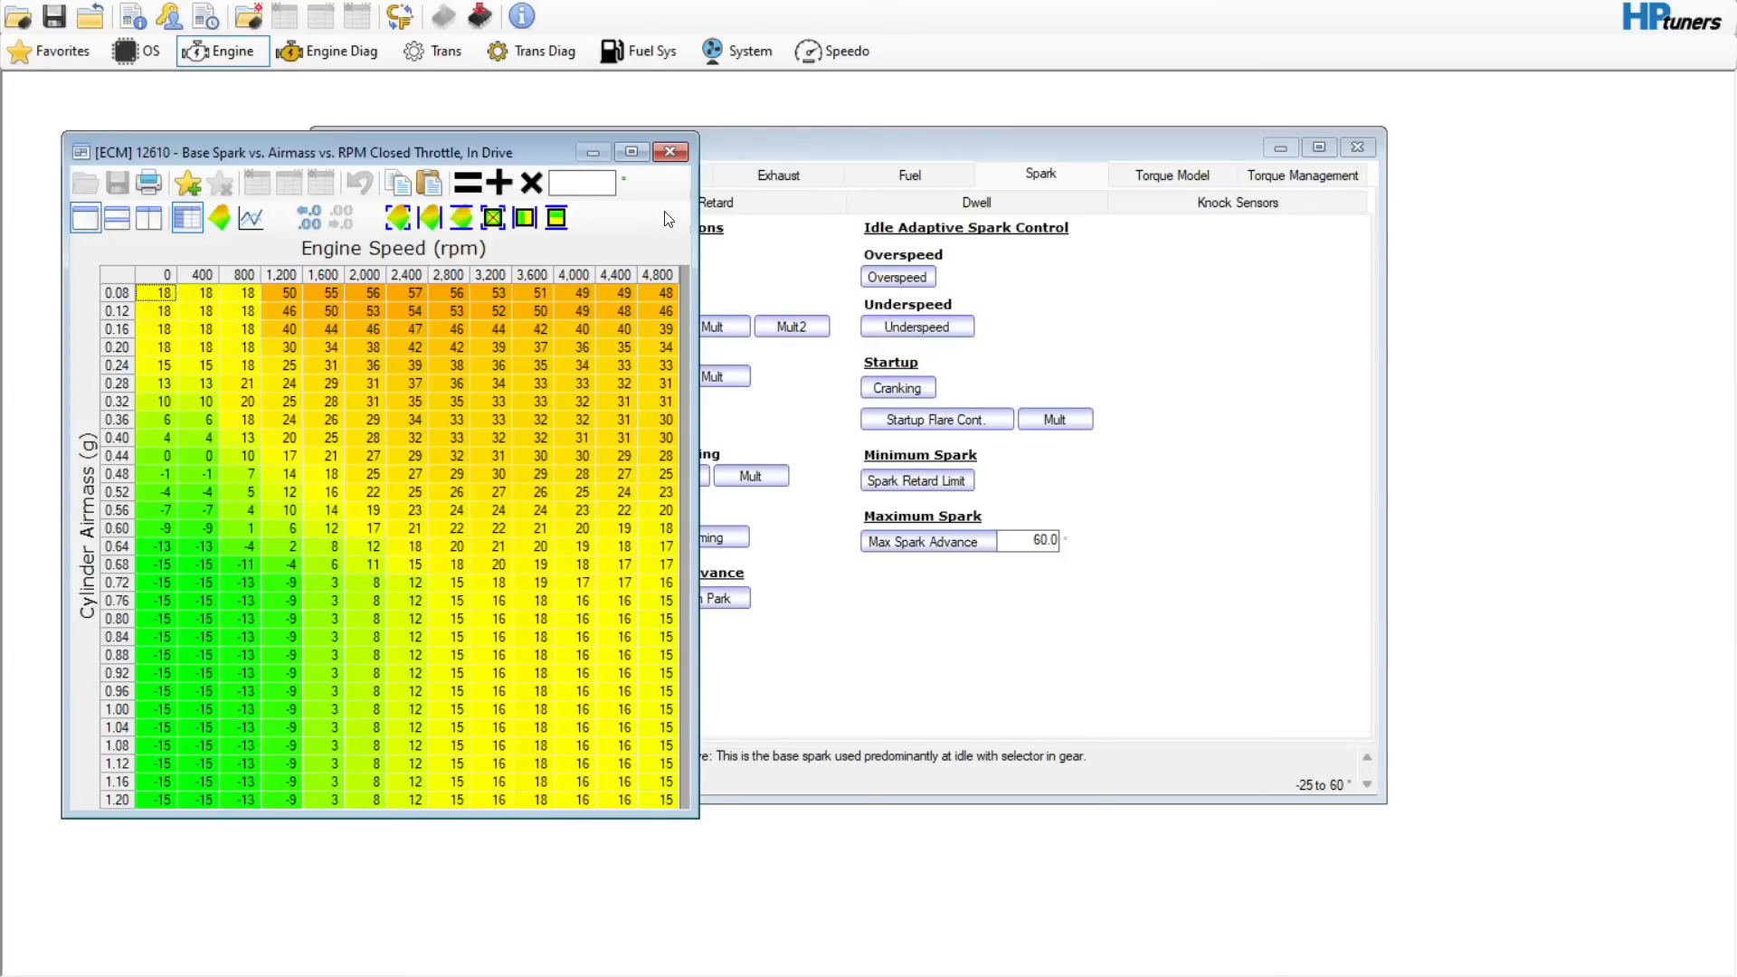
click(670, 151)
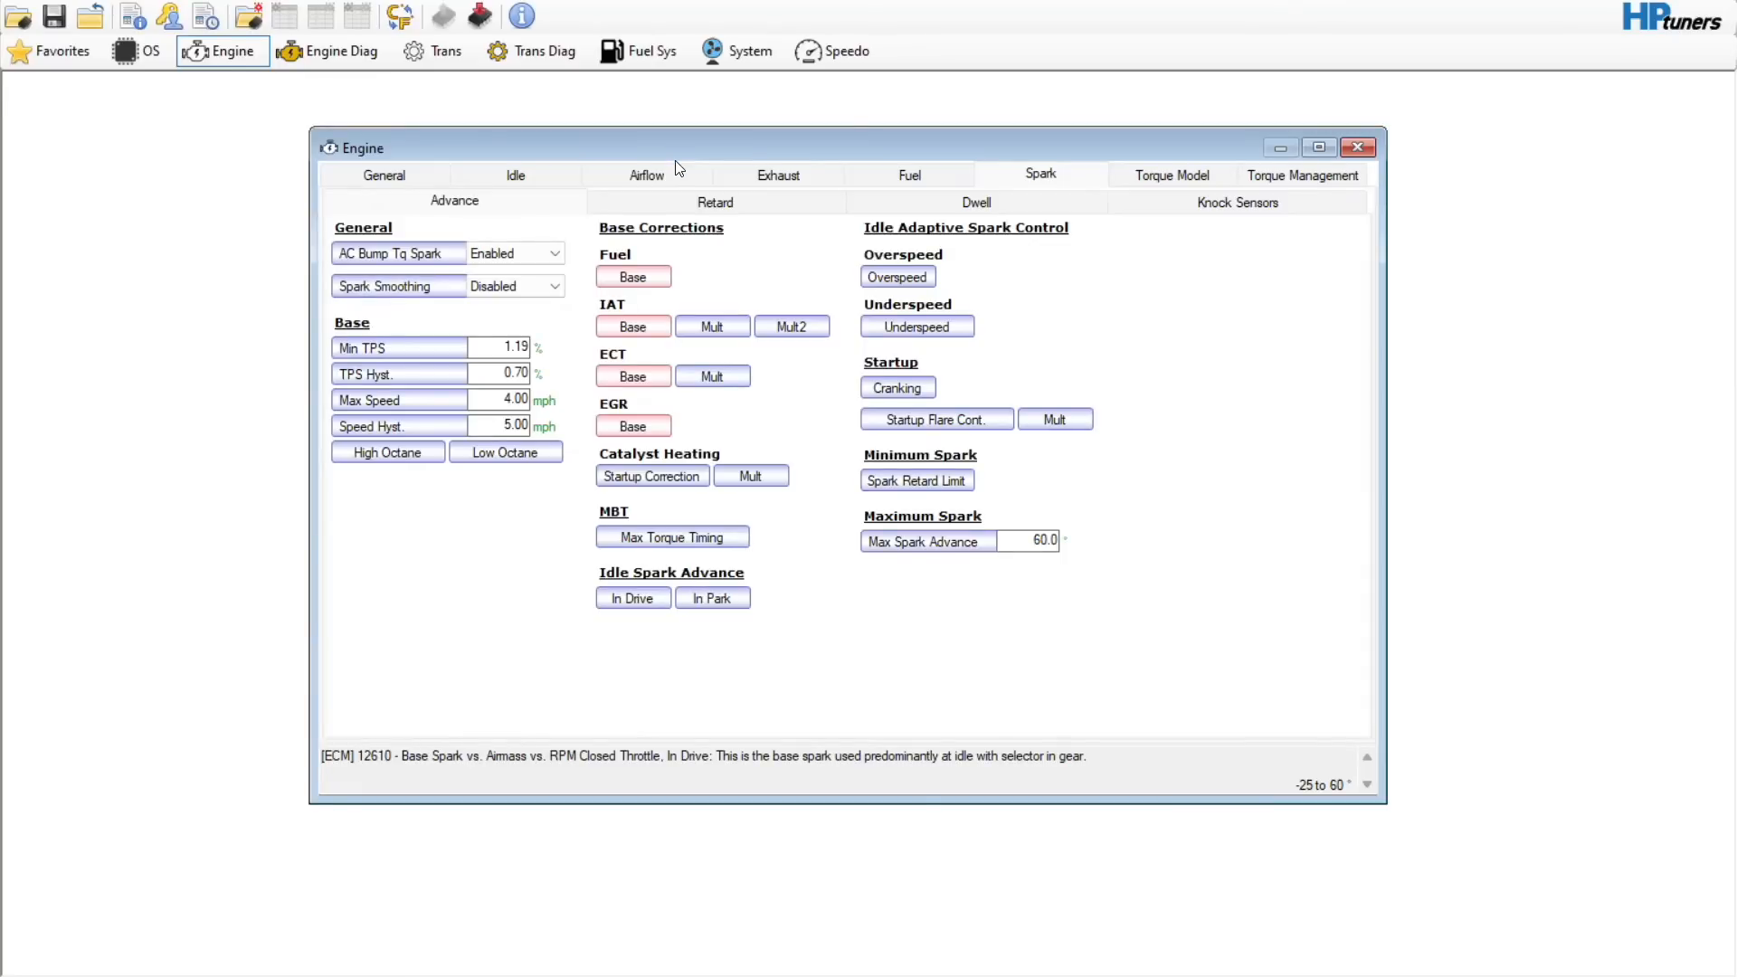
- Examine the High Octane main spark, idle overspeed spark and knock retard amount tables, closing each one
click(425, 452)
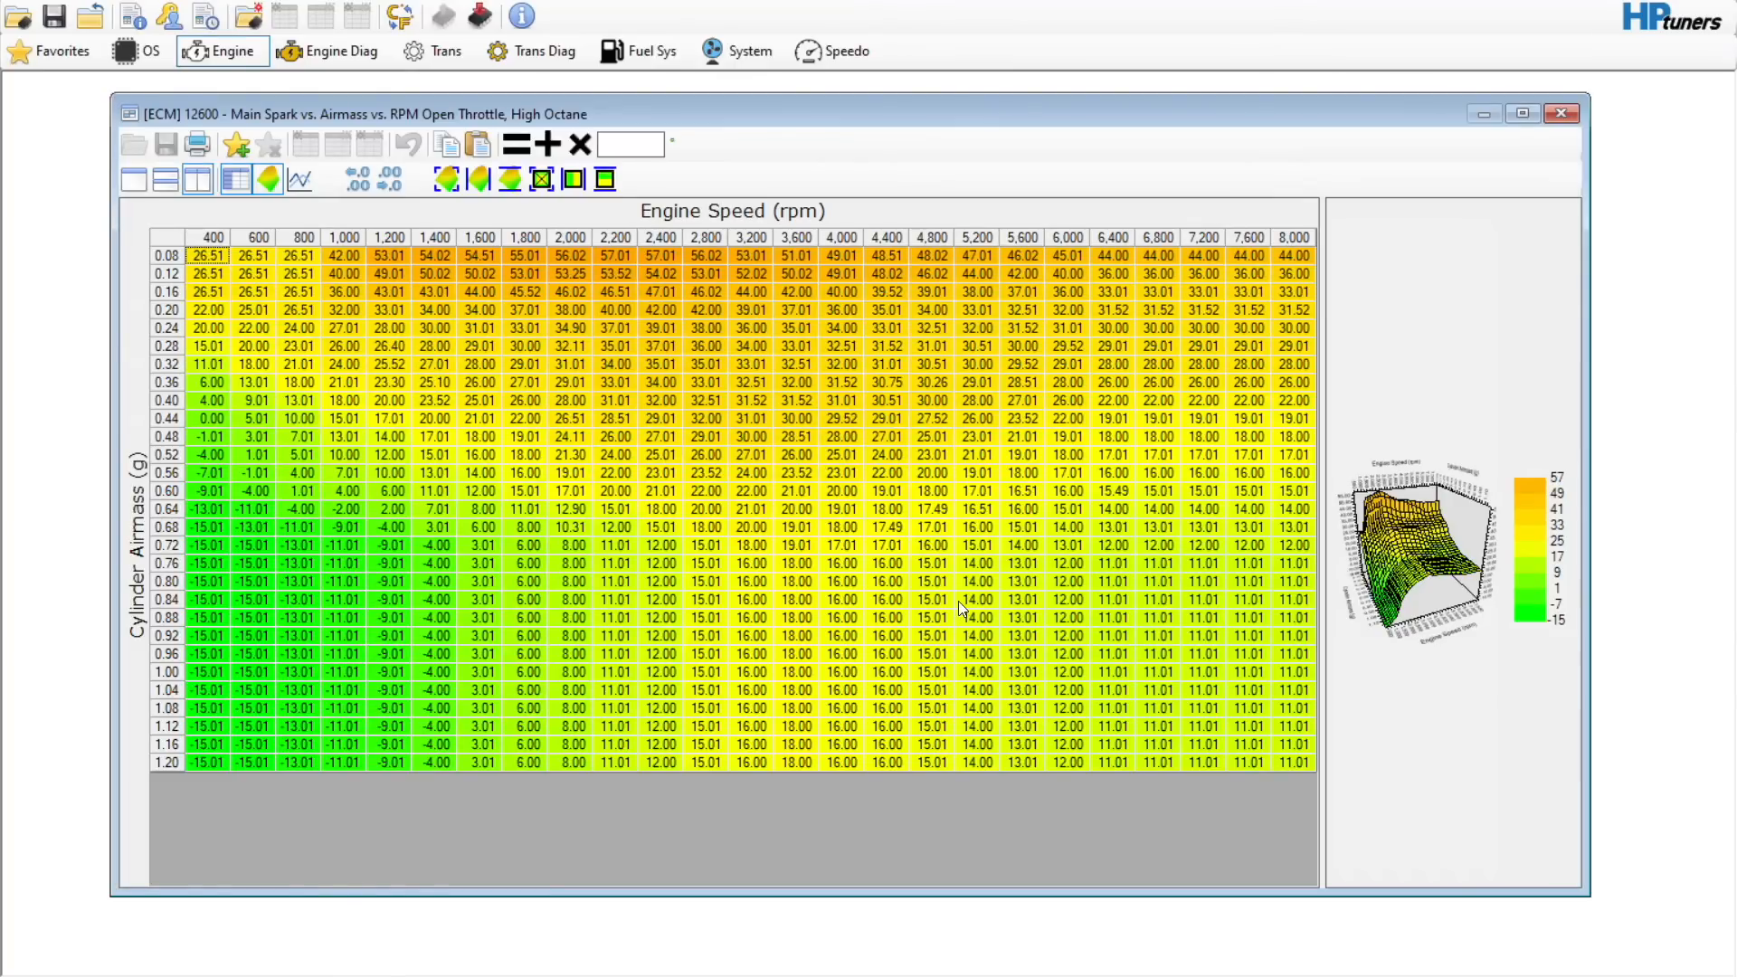
drag(845, 525, 1302, 765)
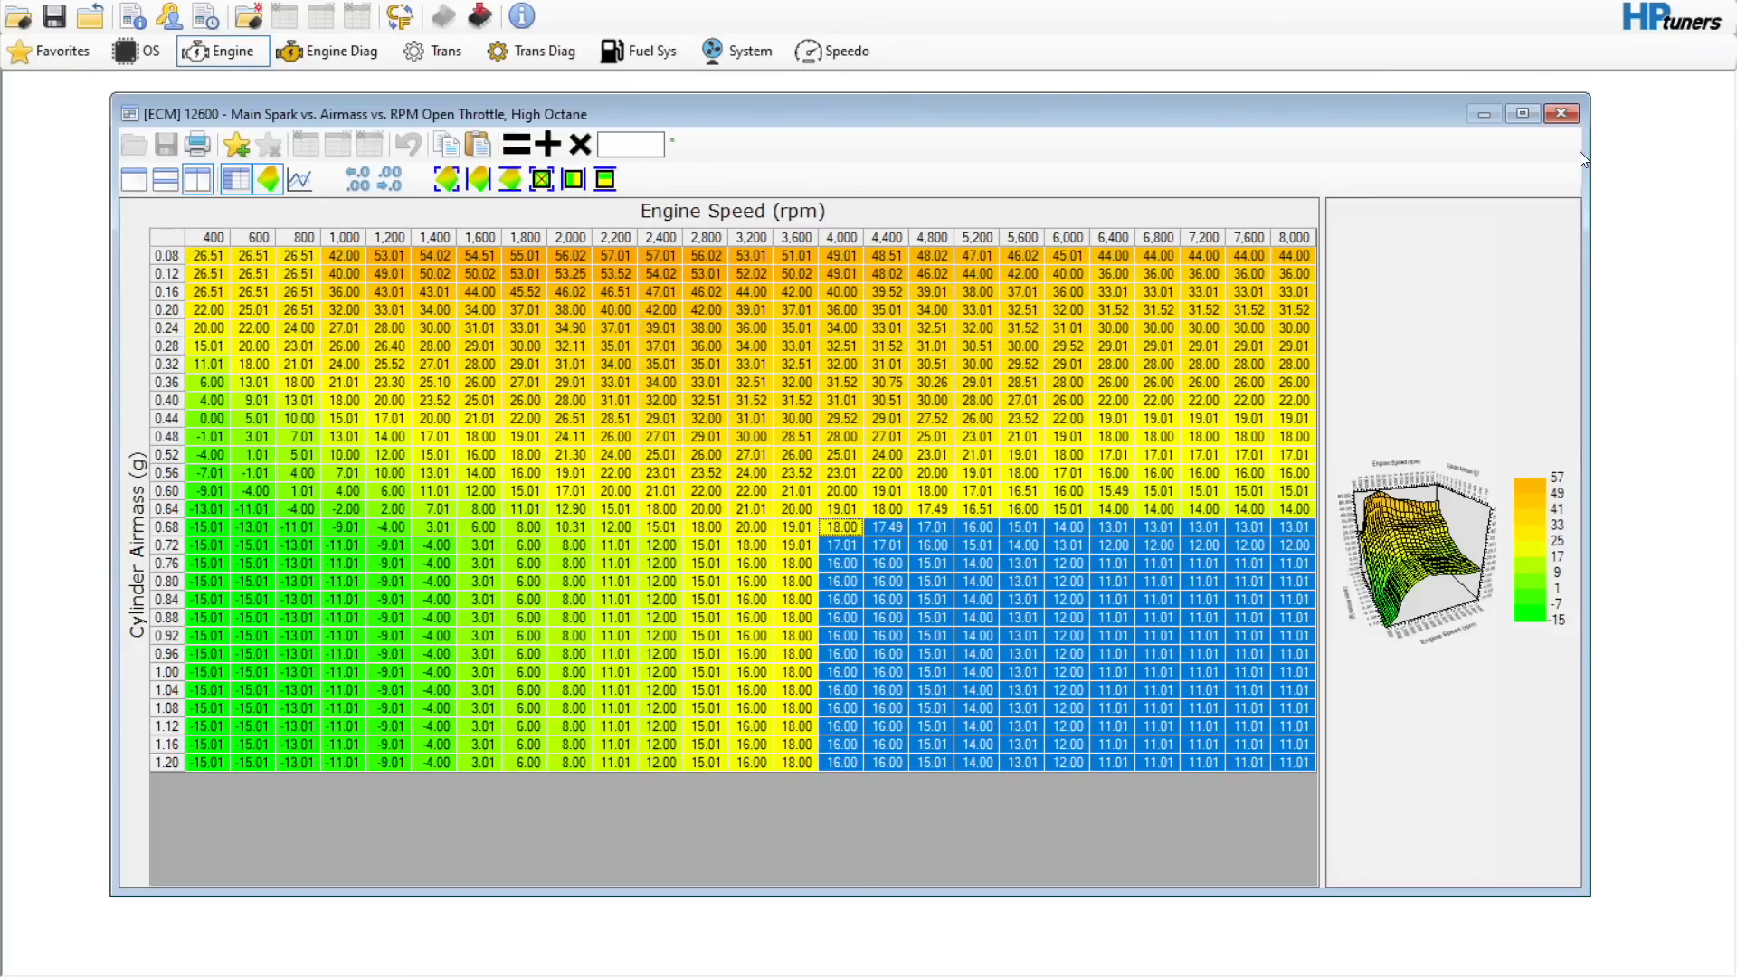
click(1562, 114)
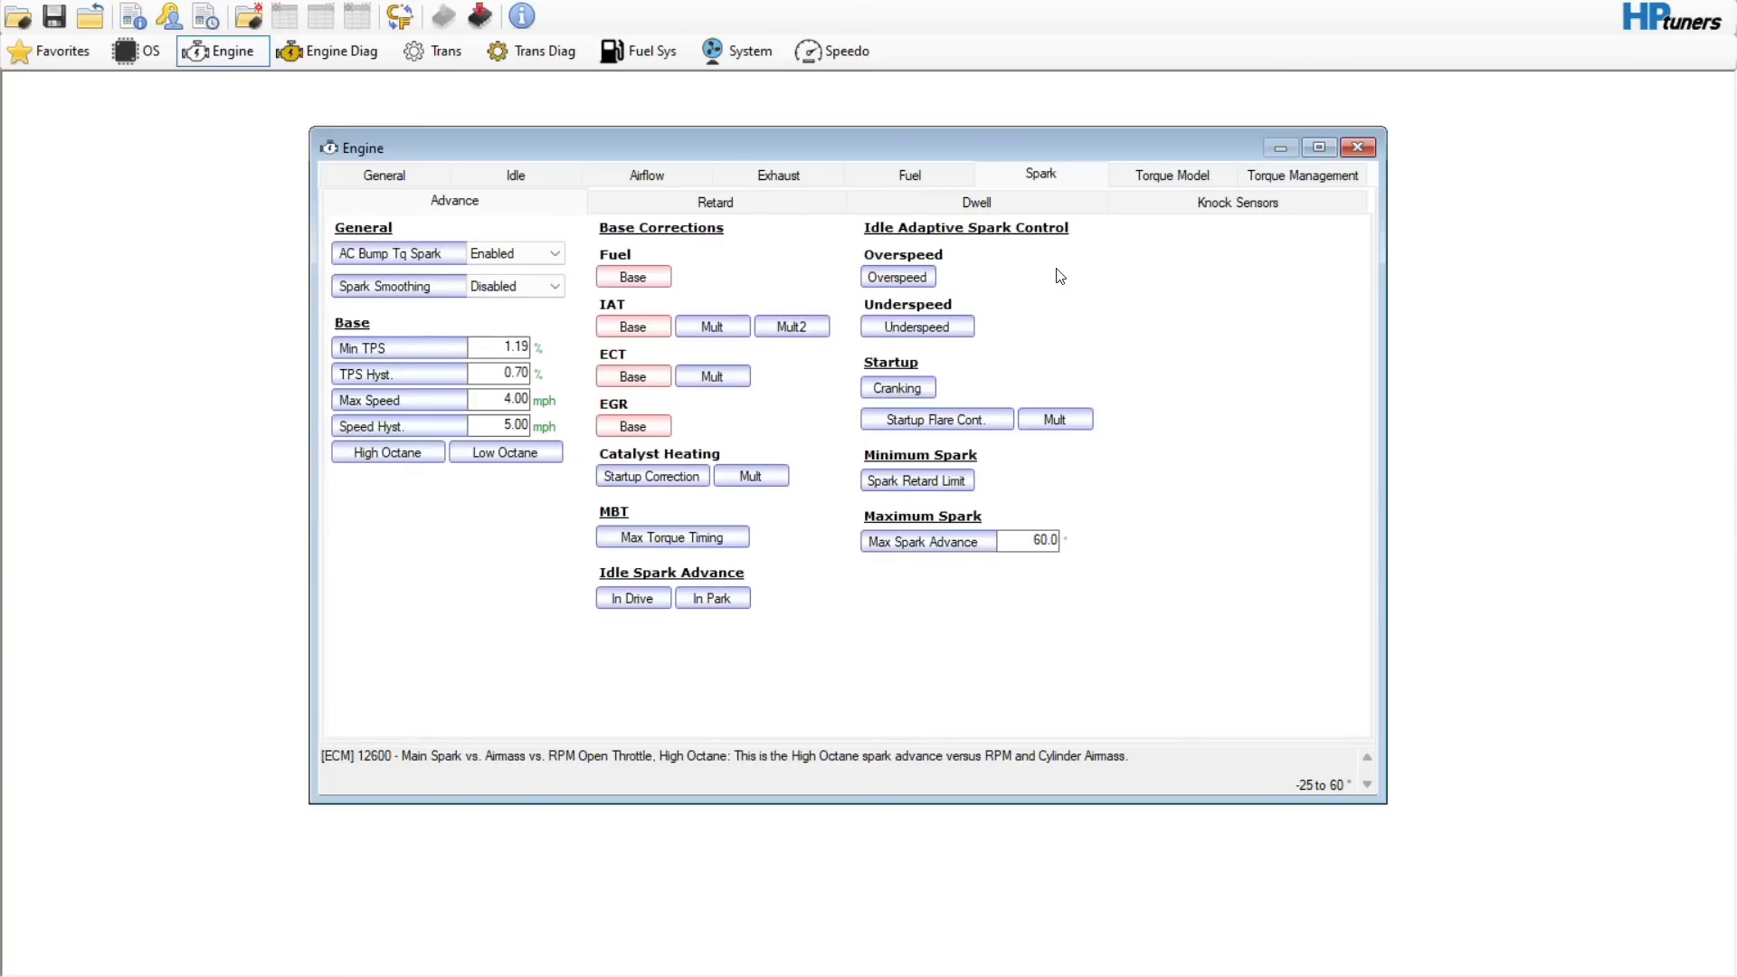
click(907, 278)
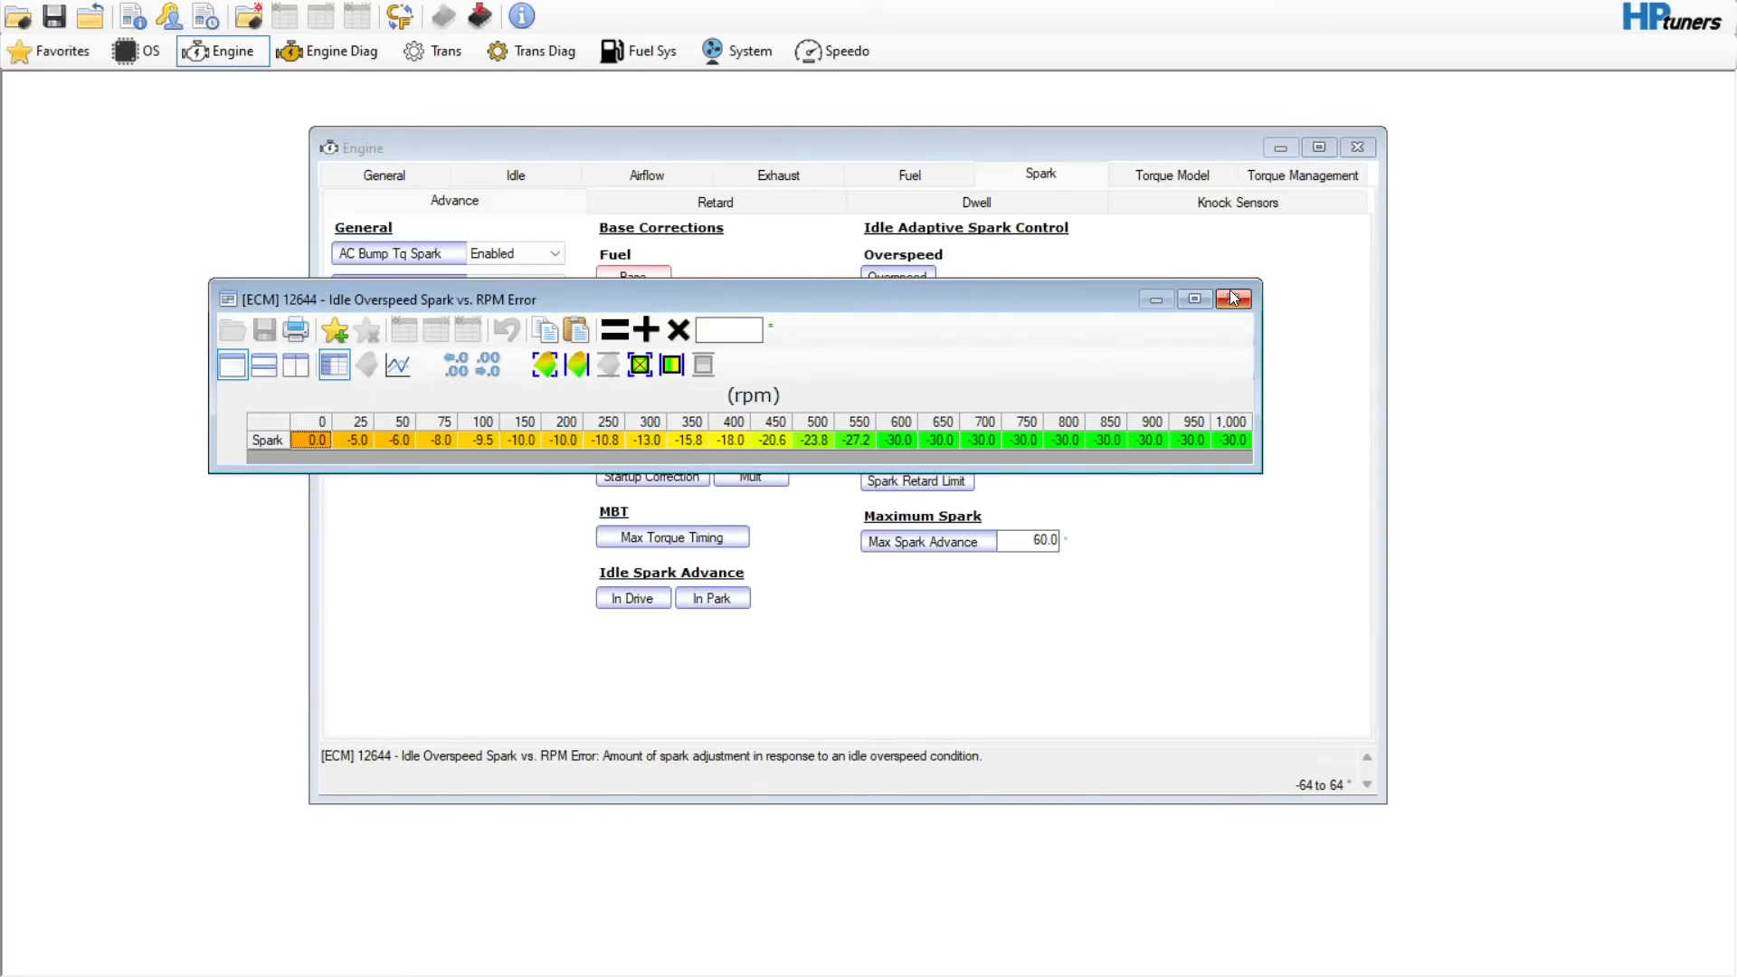
click(1232, 297)
click(759, 210)
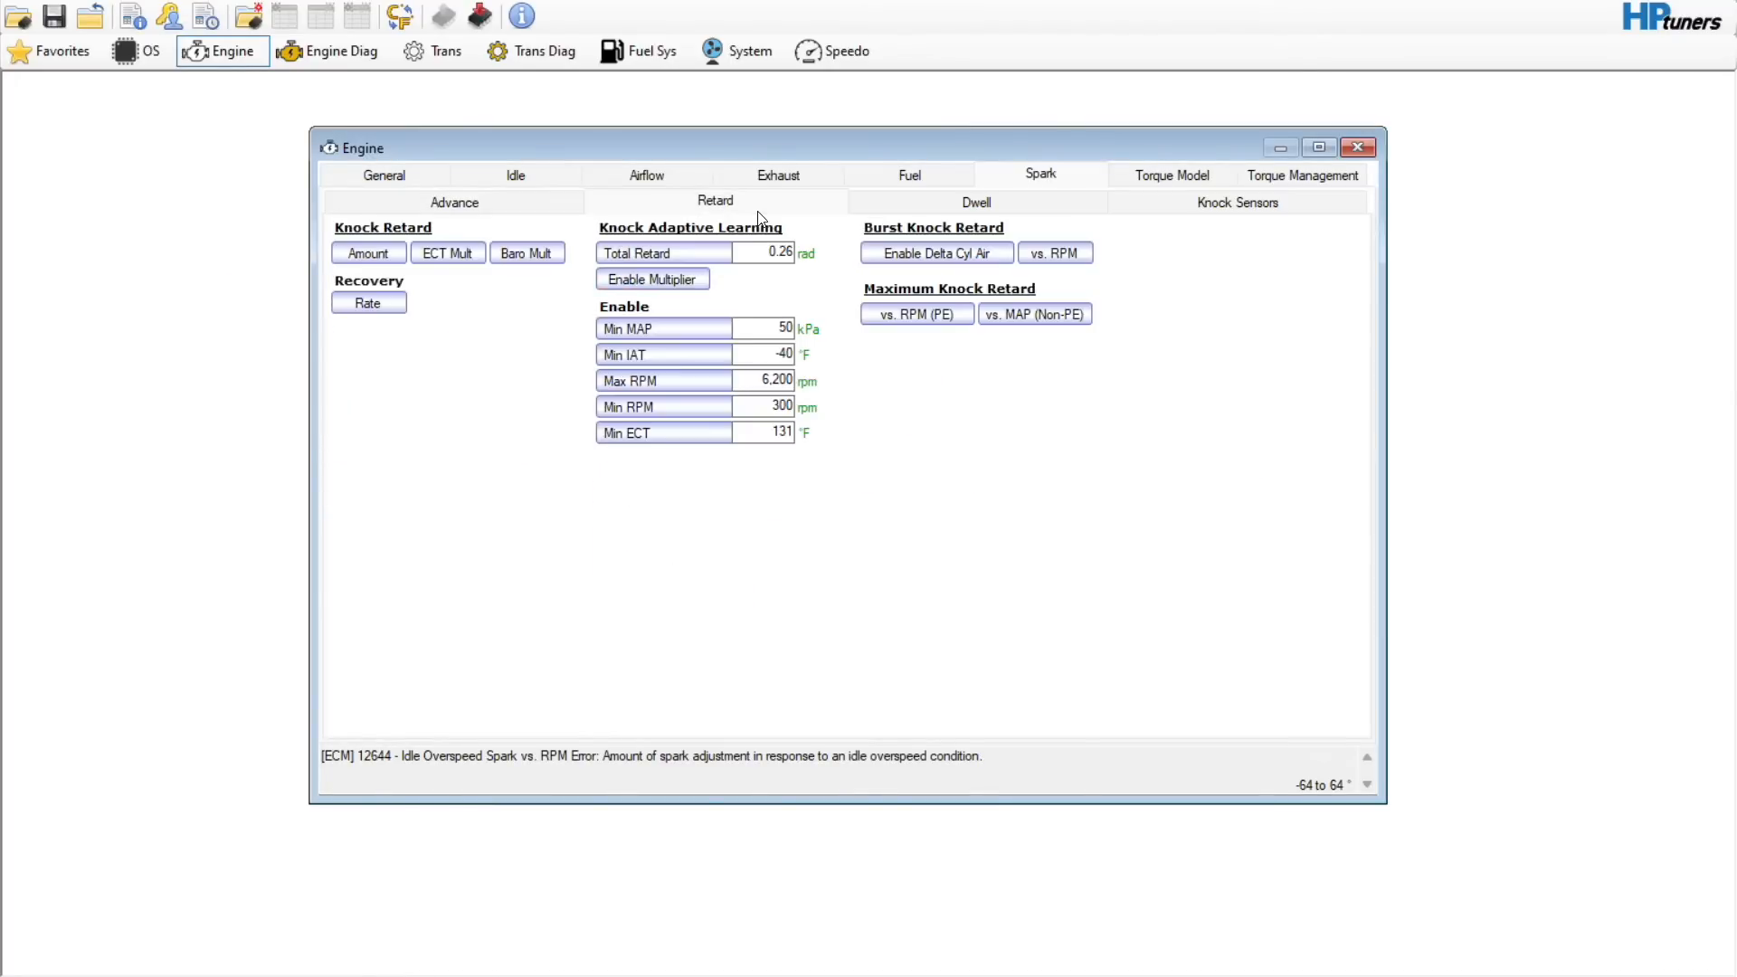
click(369, 253)
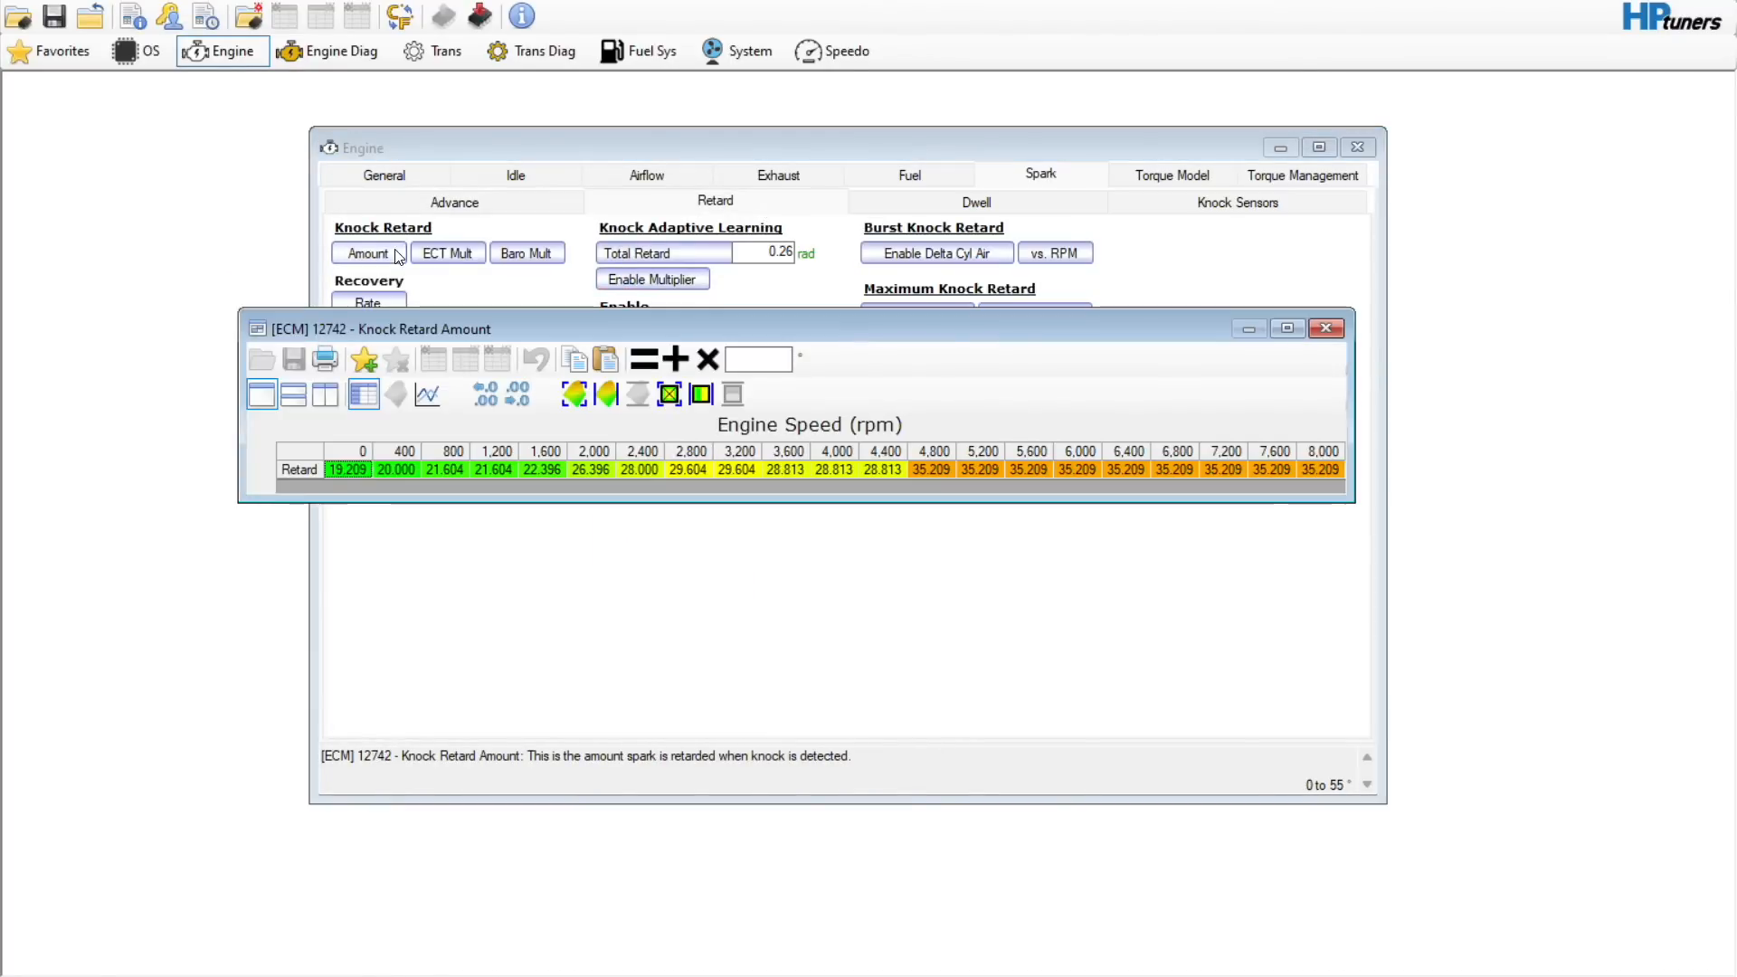
click(1327, 327)
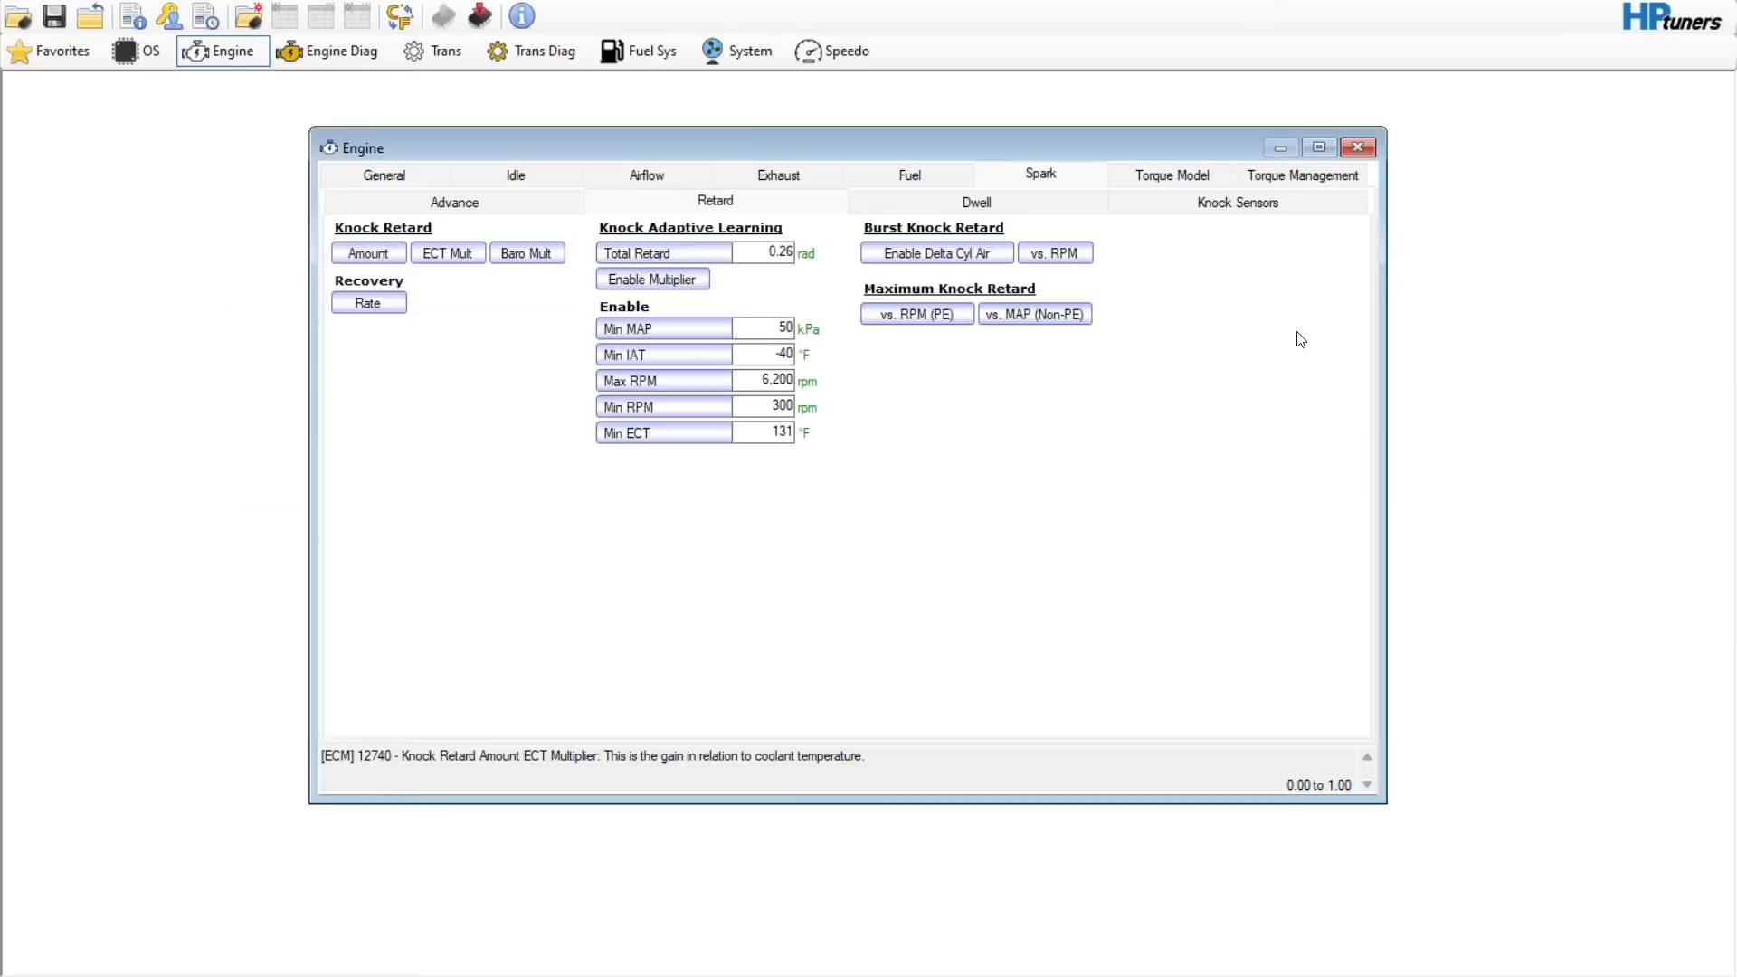
- Multiply the entire Knock Retard Recovery Rate table by 2 and close it
click(369, 303)
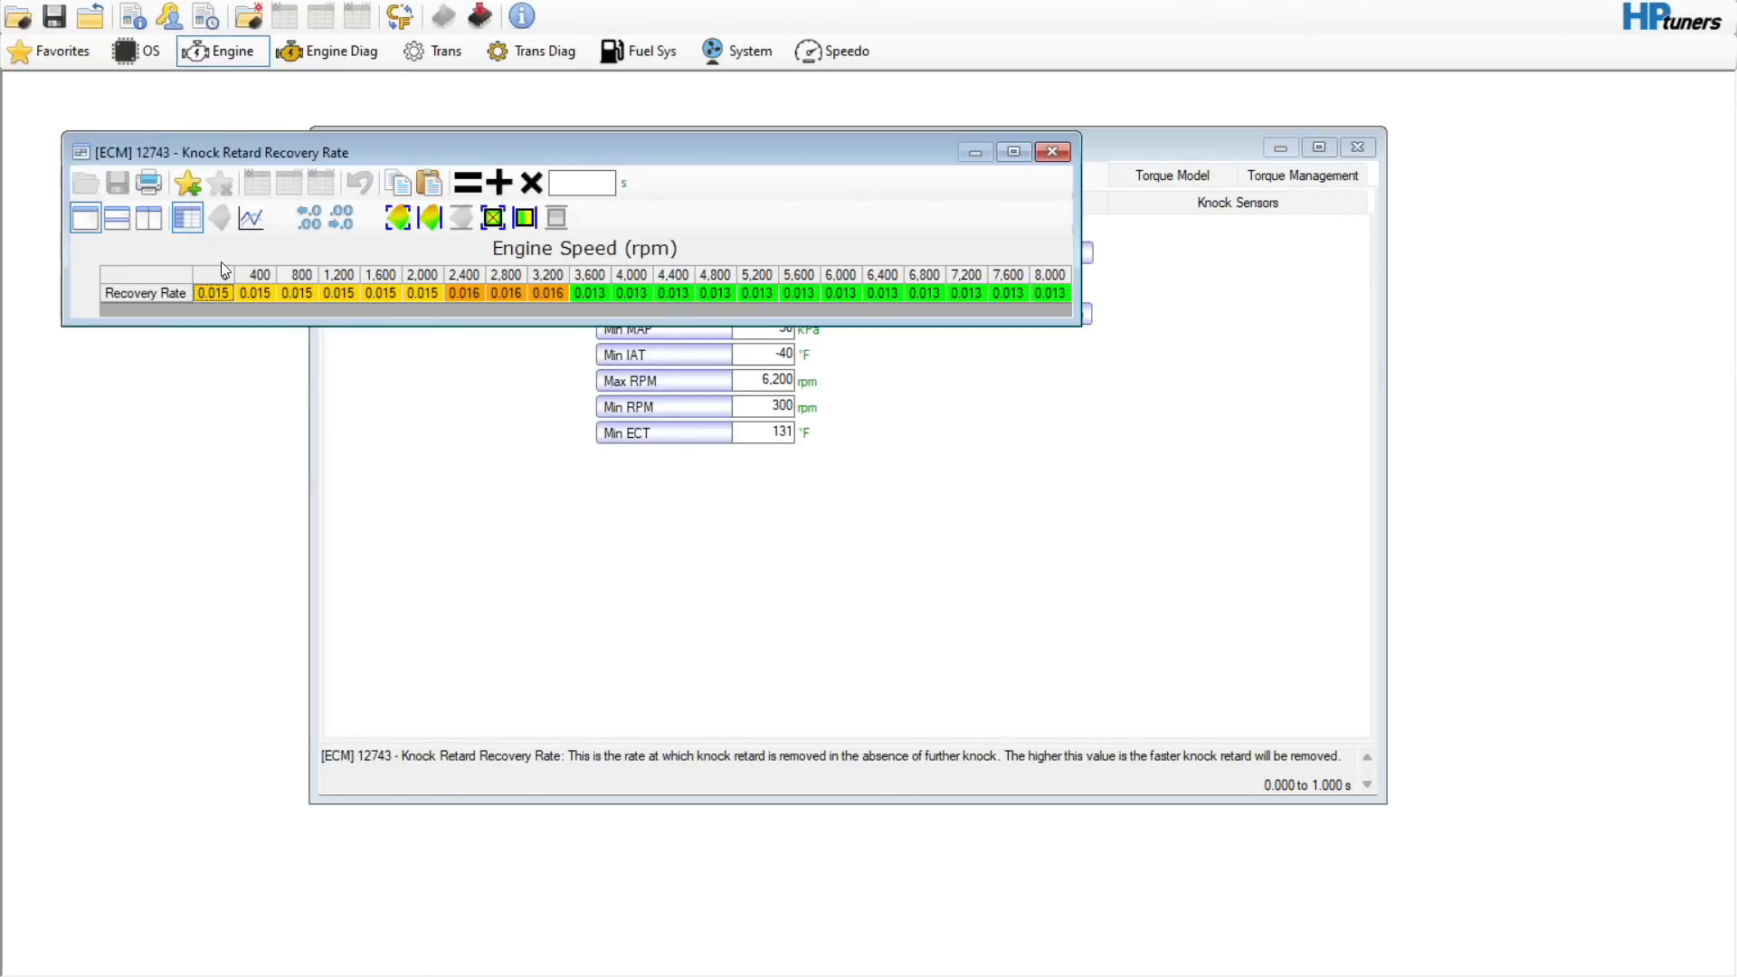
click(187, 274)
click(583, 186)
text(2)
click(531, 183)
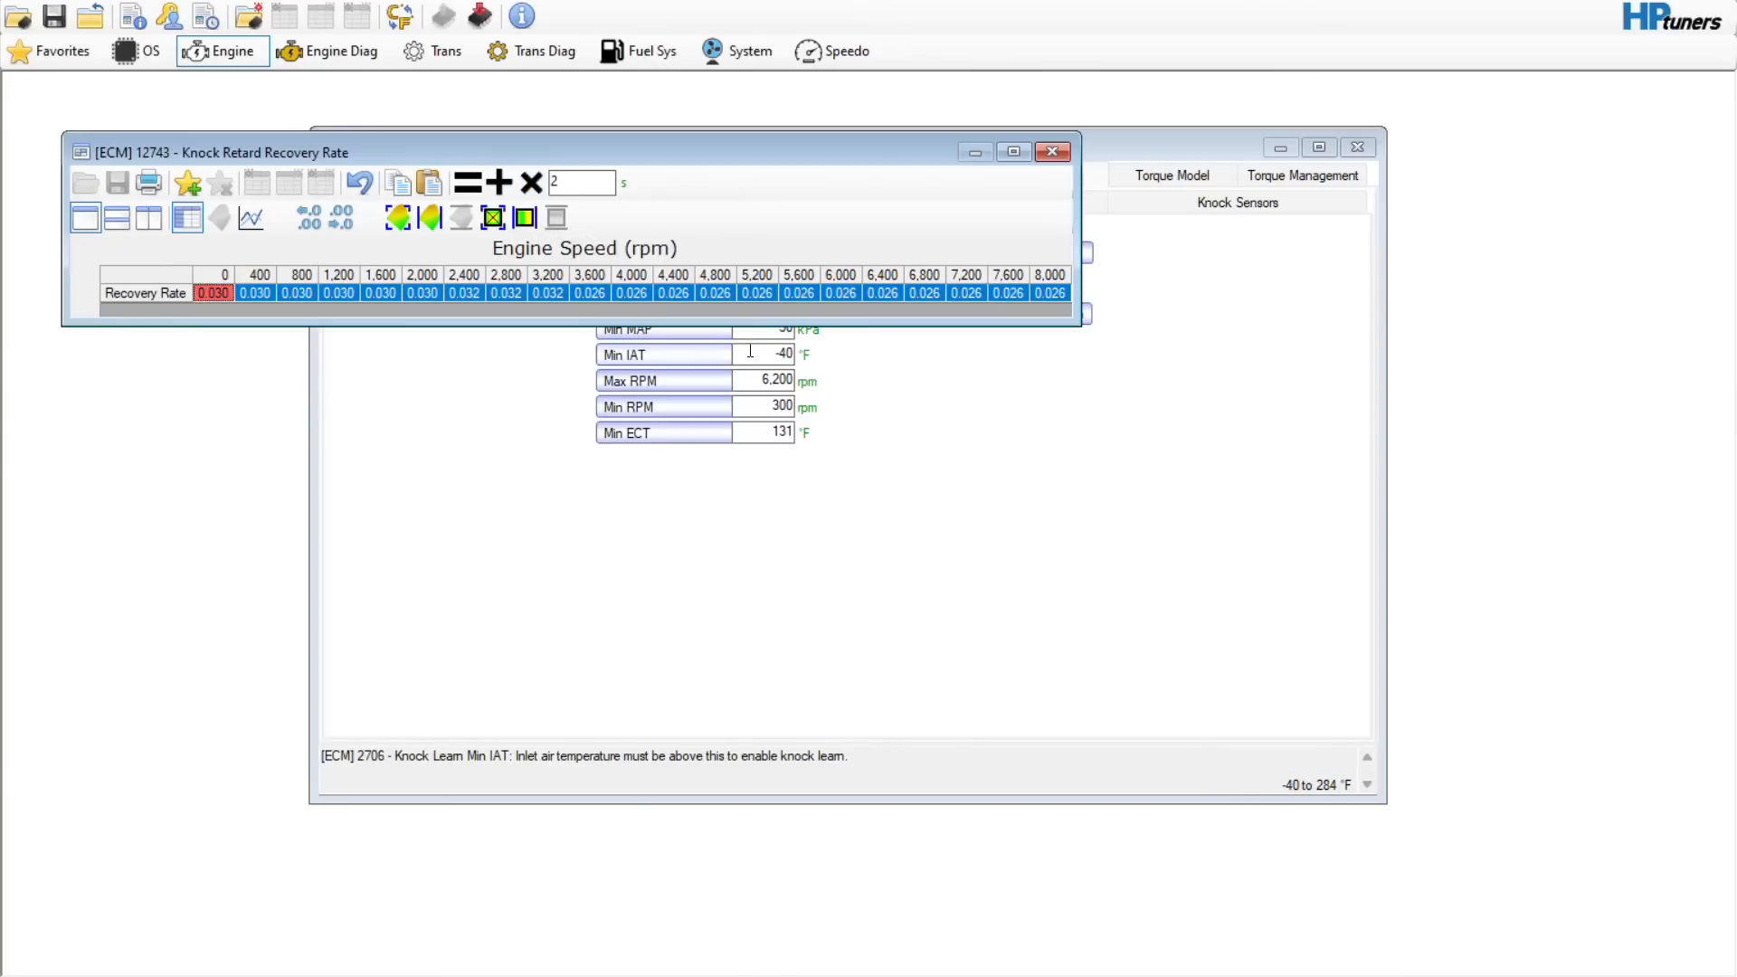
click(793, 295)
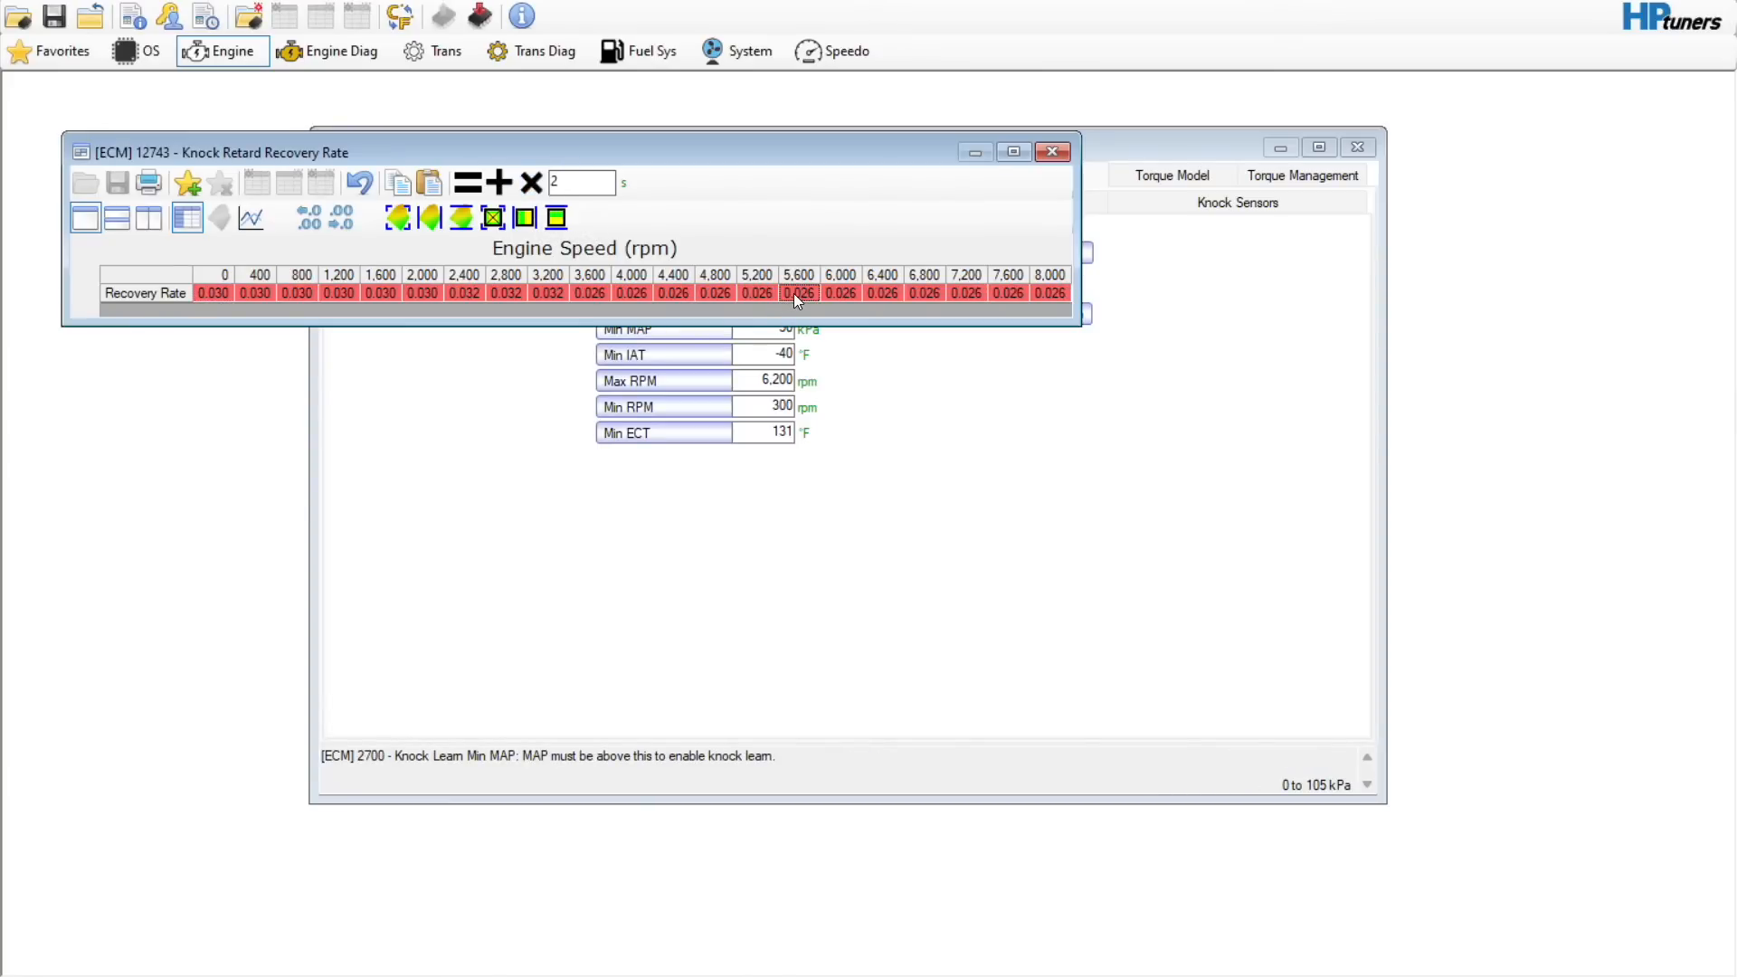
click(1040, 152)
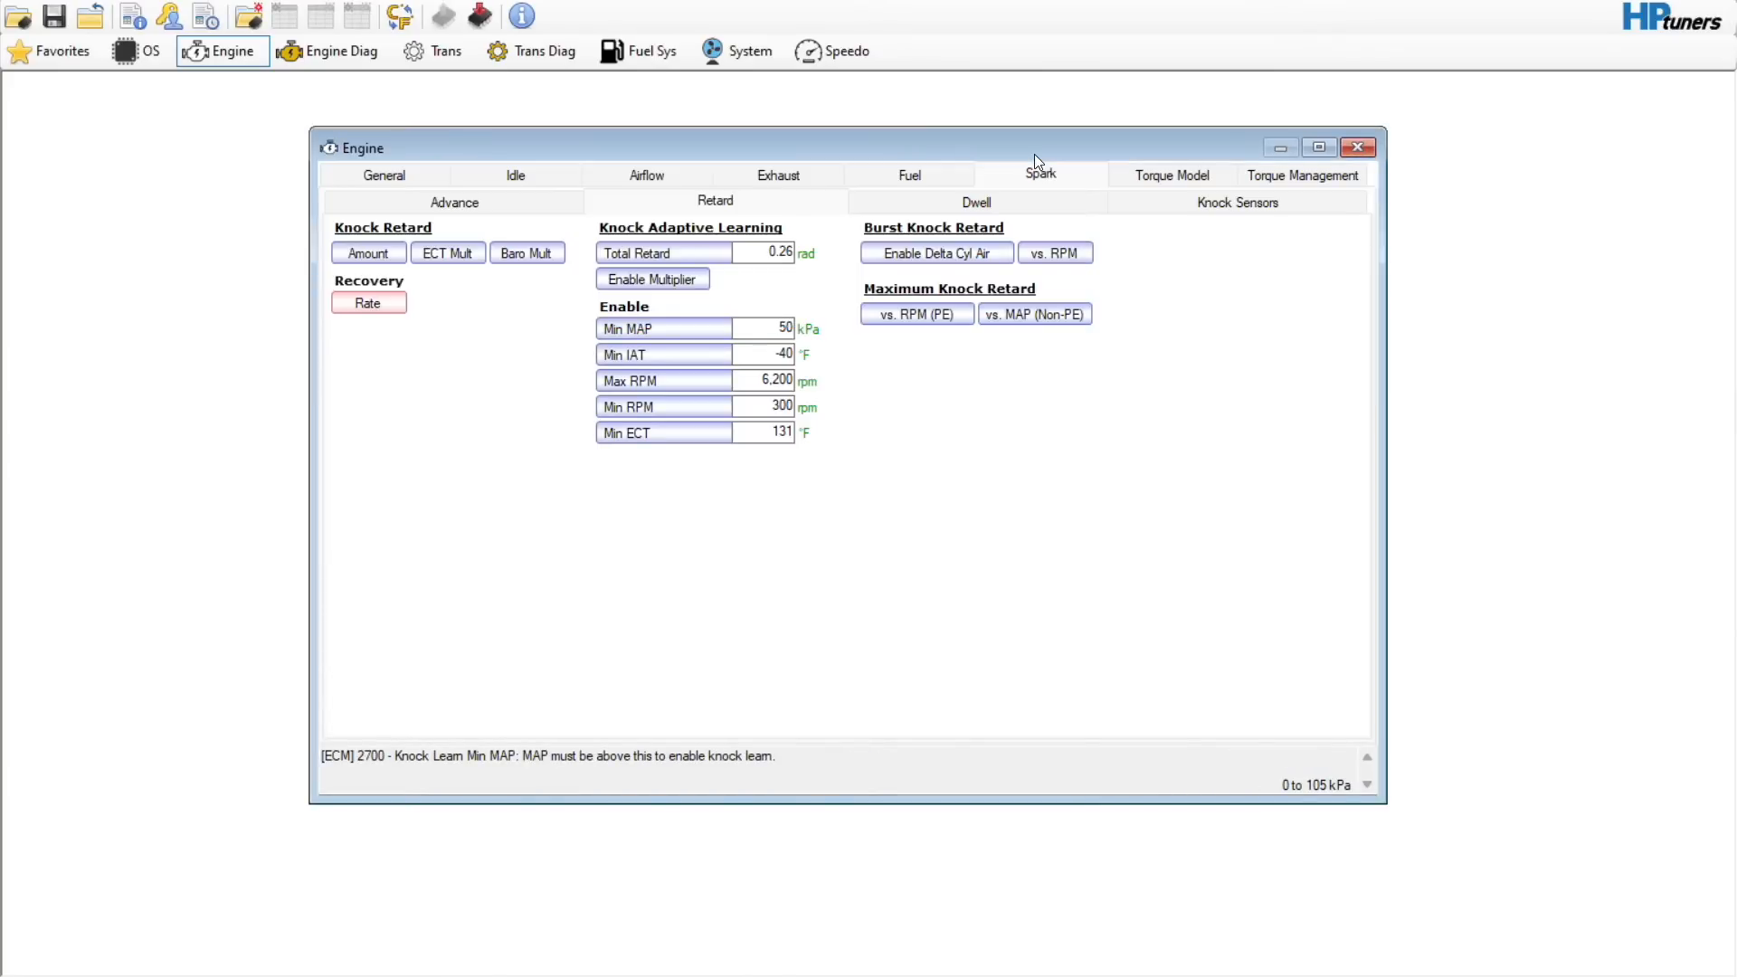
- Examine the burst knock enable threshold and retard tables, the spark dwell settings and the knock sensor settings
click(943, 255)
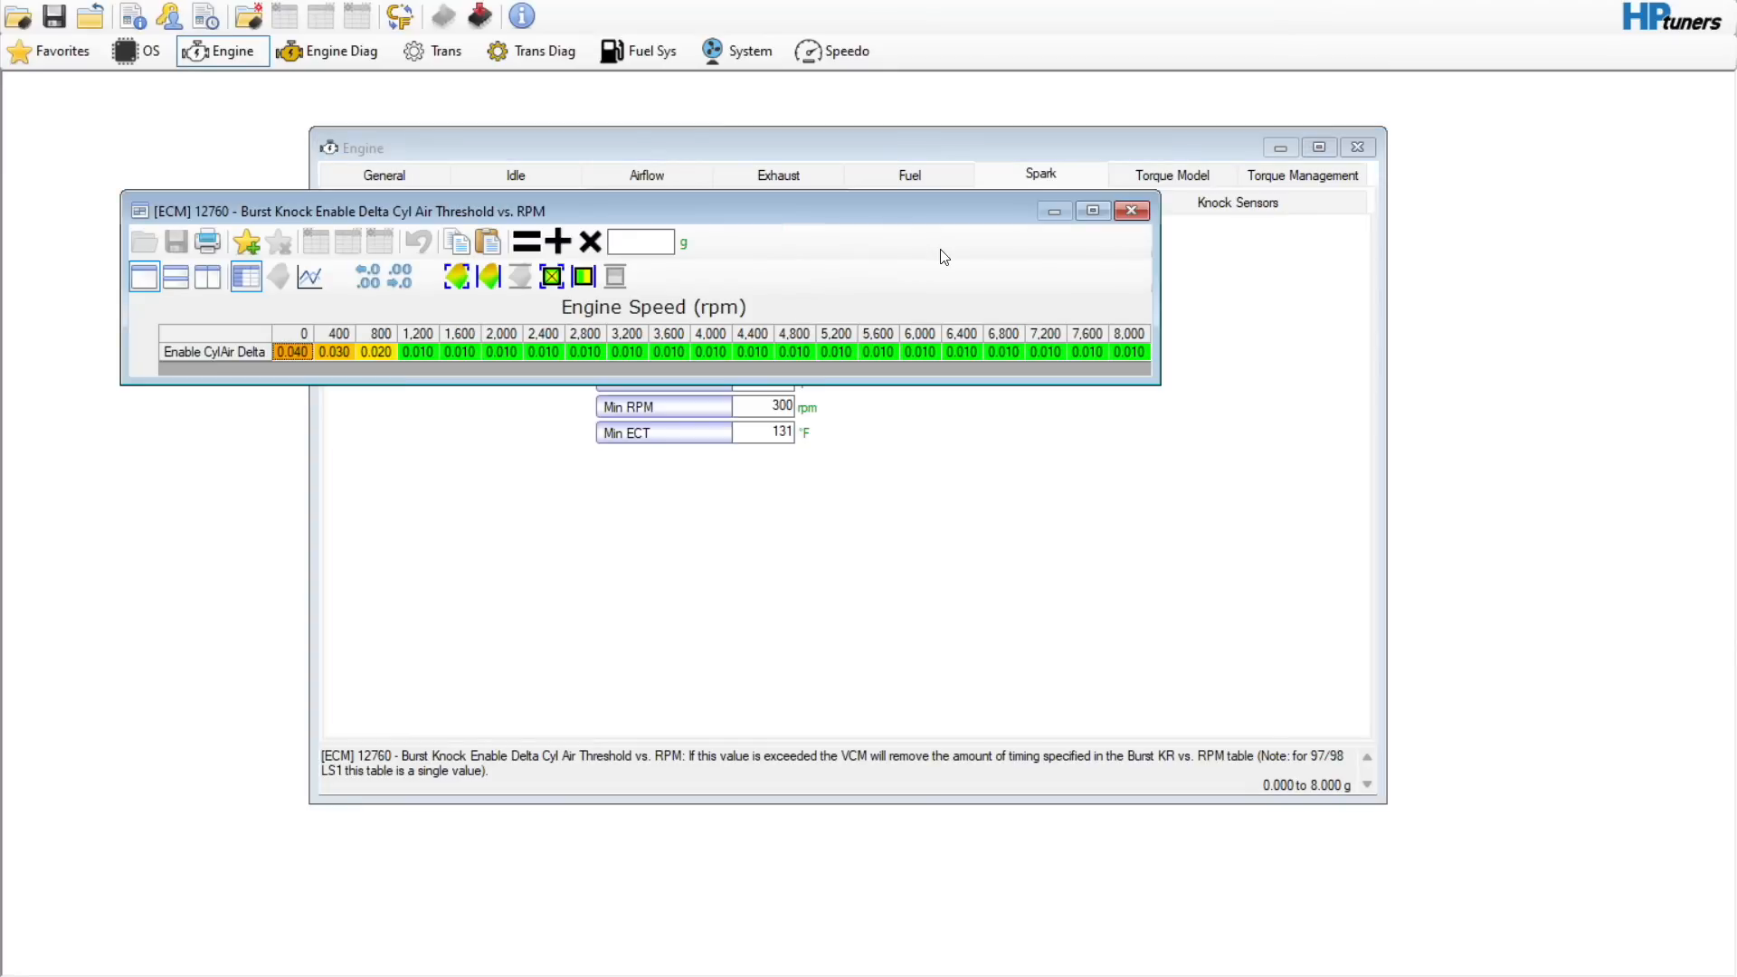
click(1131, 211)
click(1061, 260)
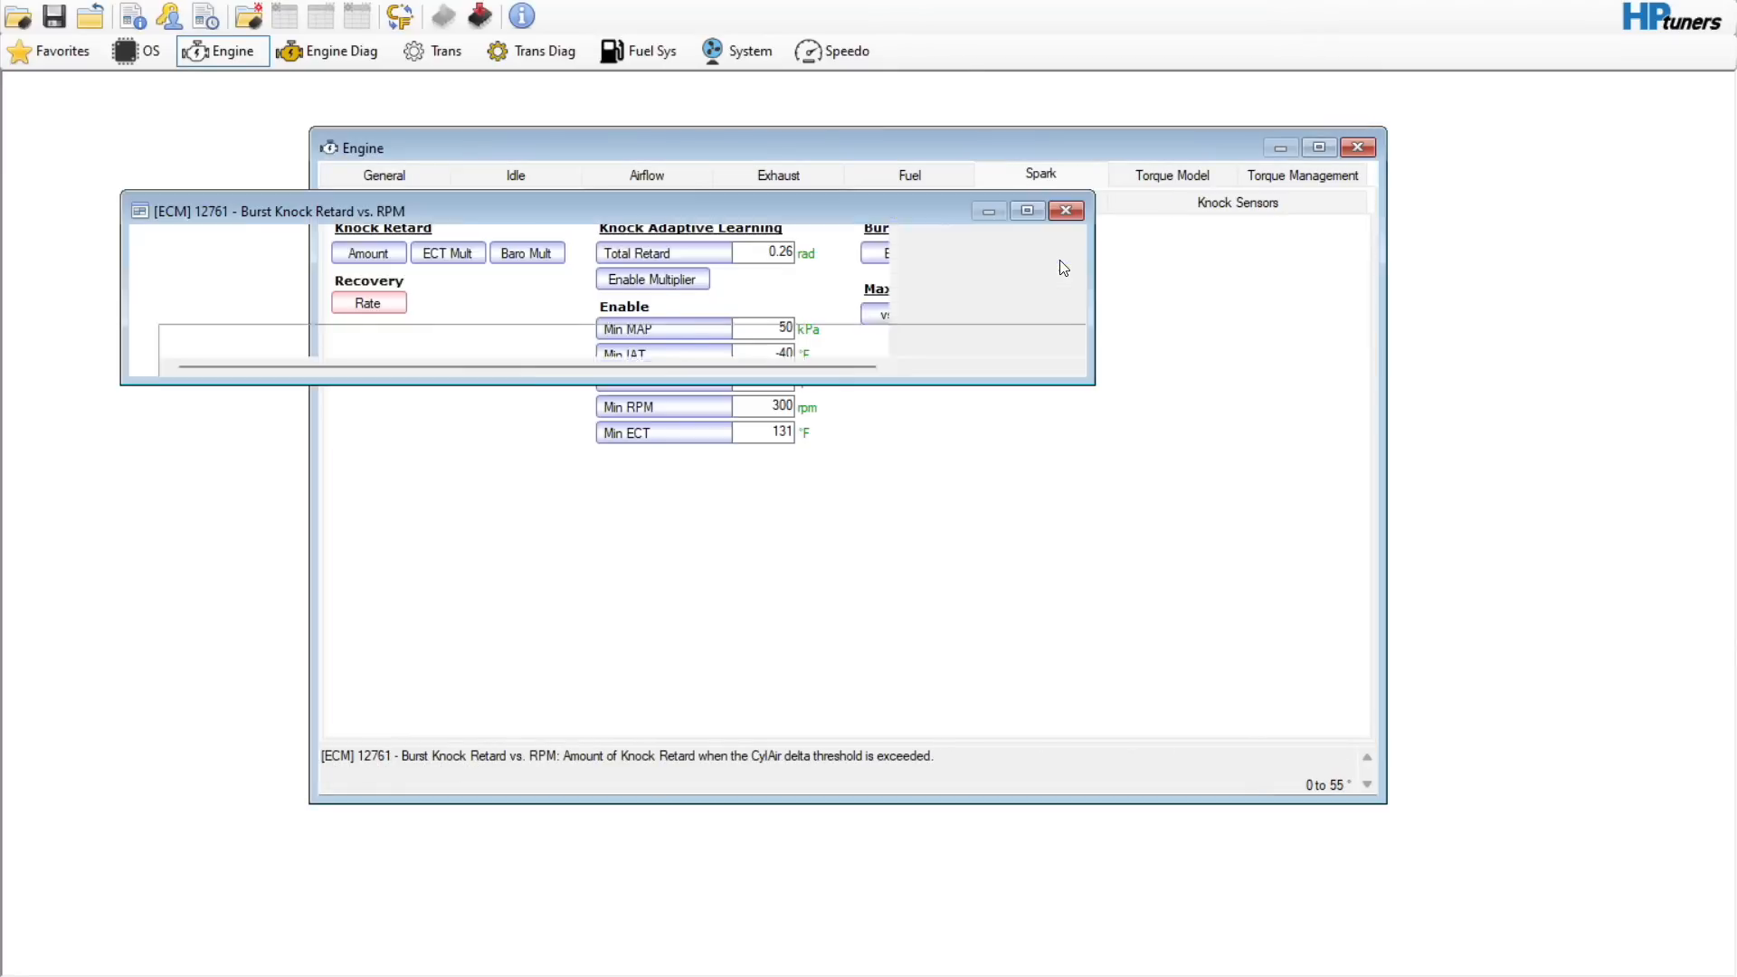
click(1067, 211)
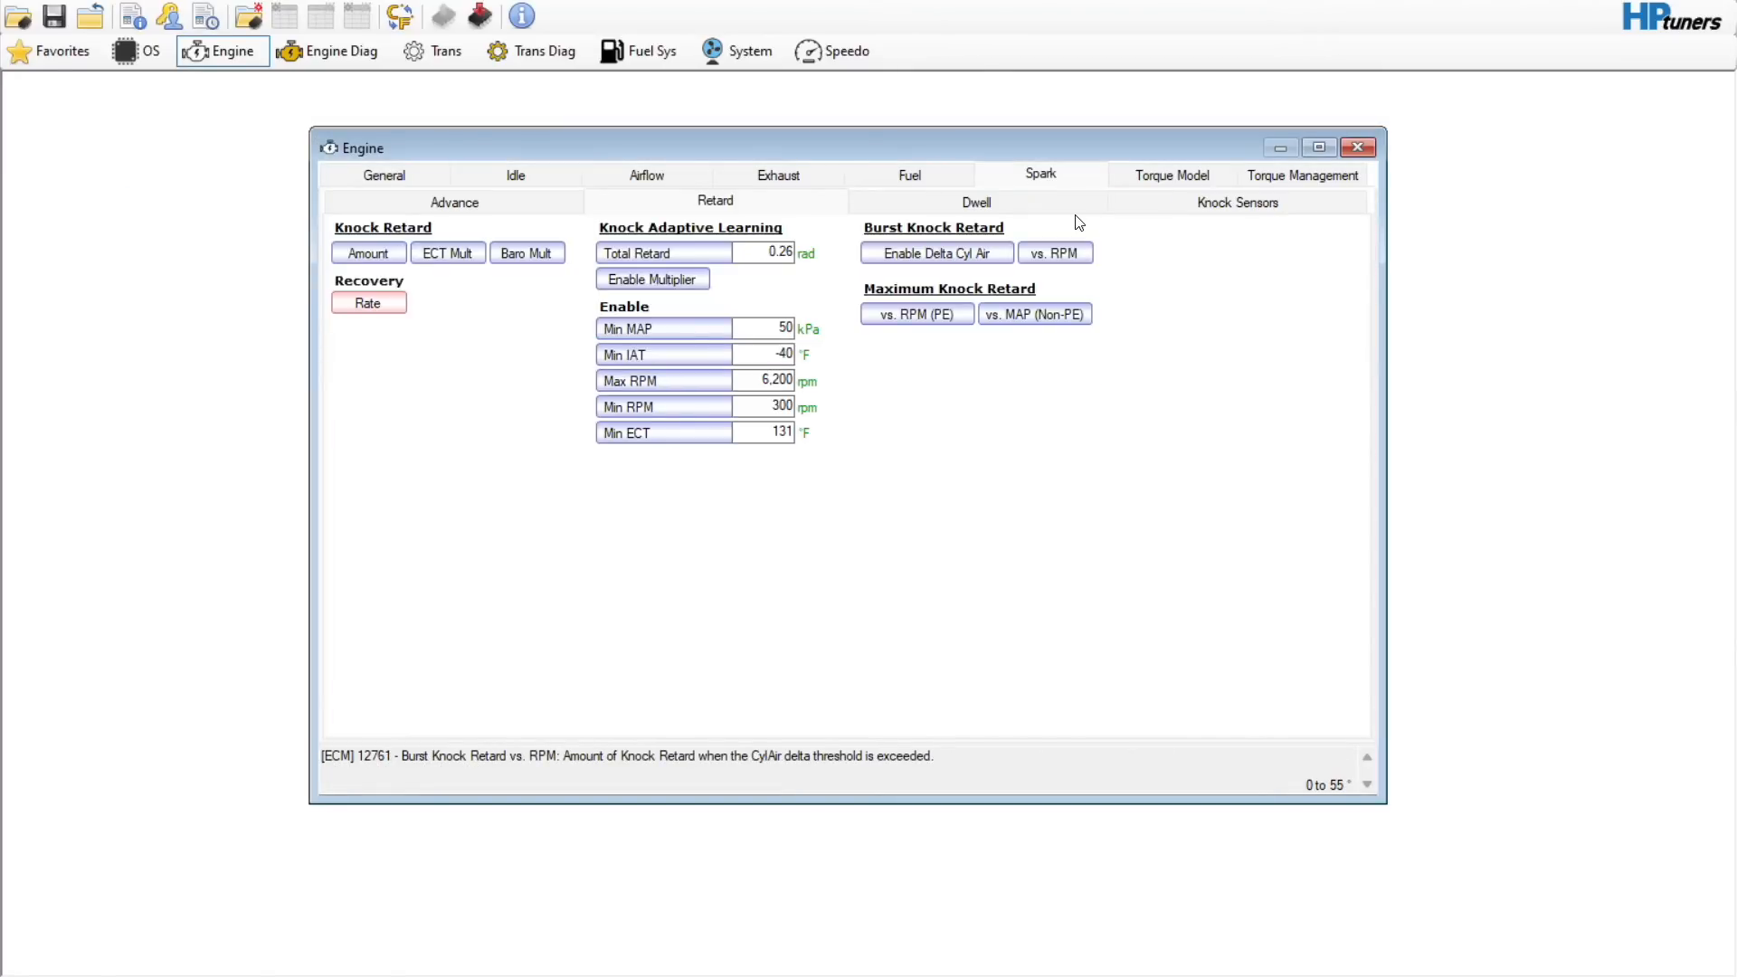
click(1065, 211)
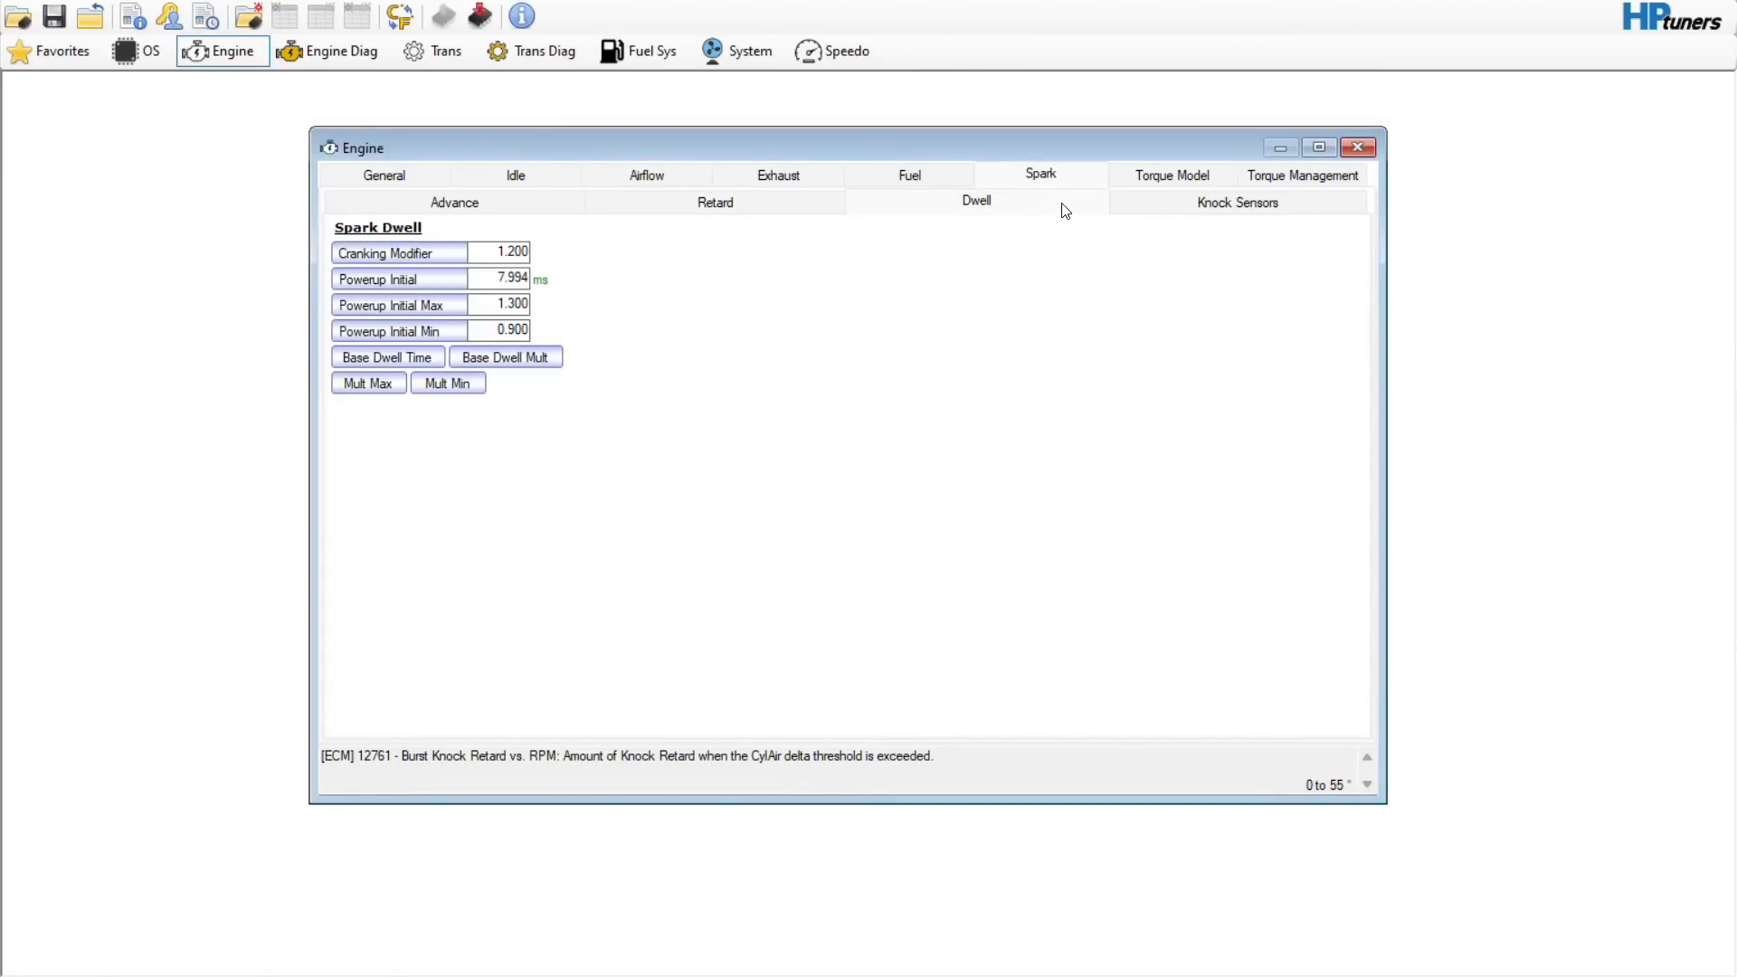
click(1211, 202)
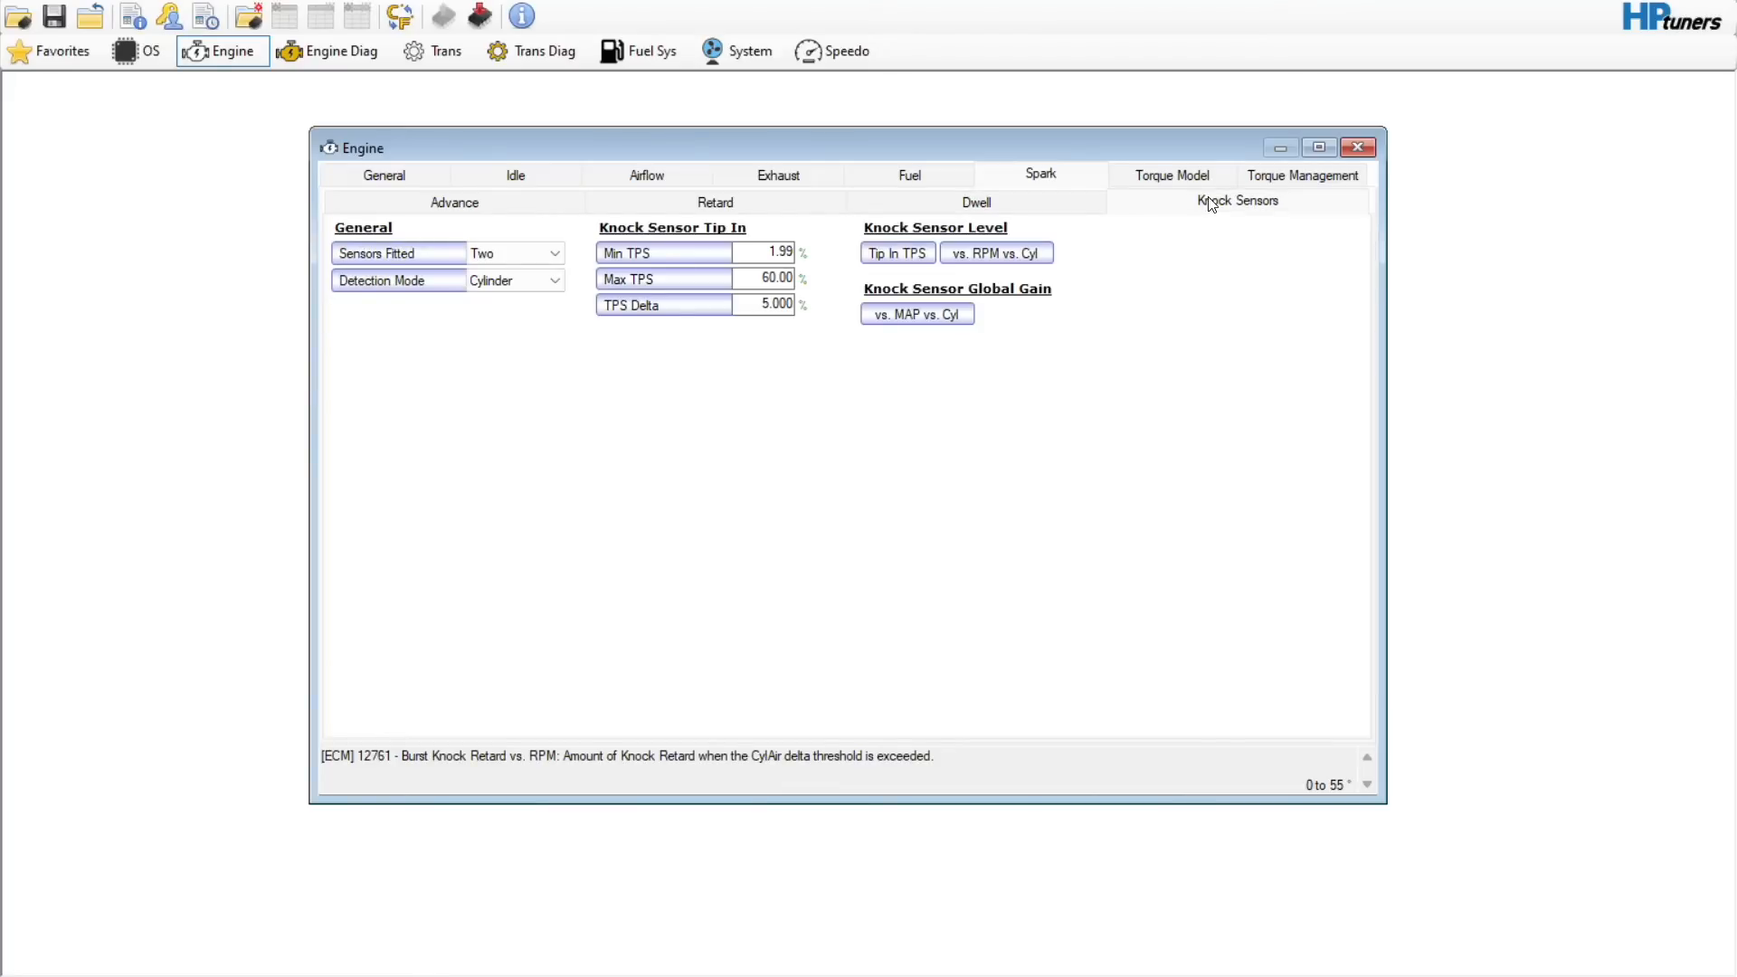
- Review the torque model's general and loss settings, including the A/C compressor torque tables versus AC pressure and IAT
click(1159, 181)
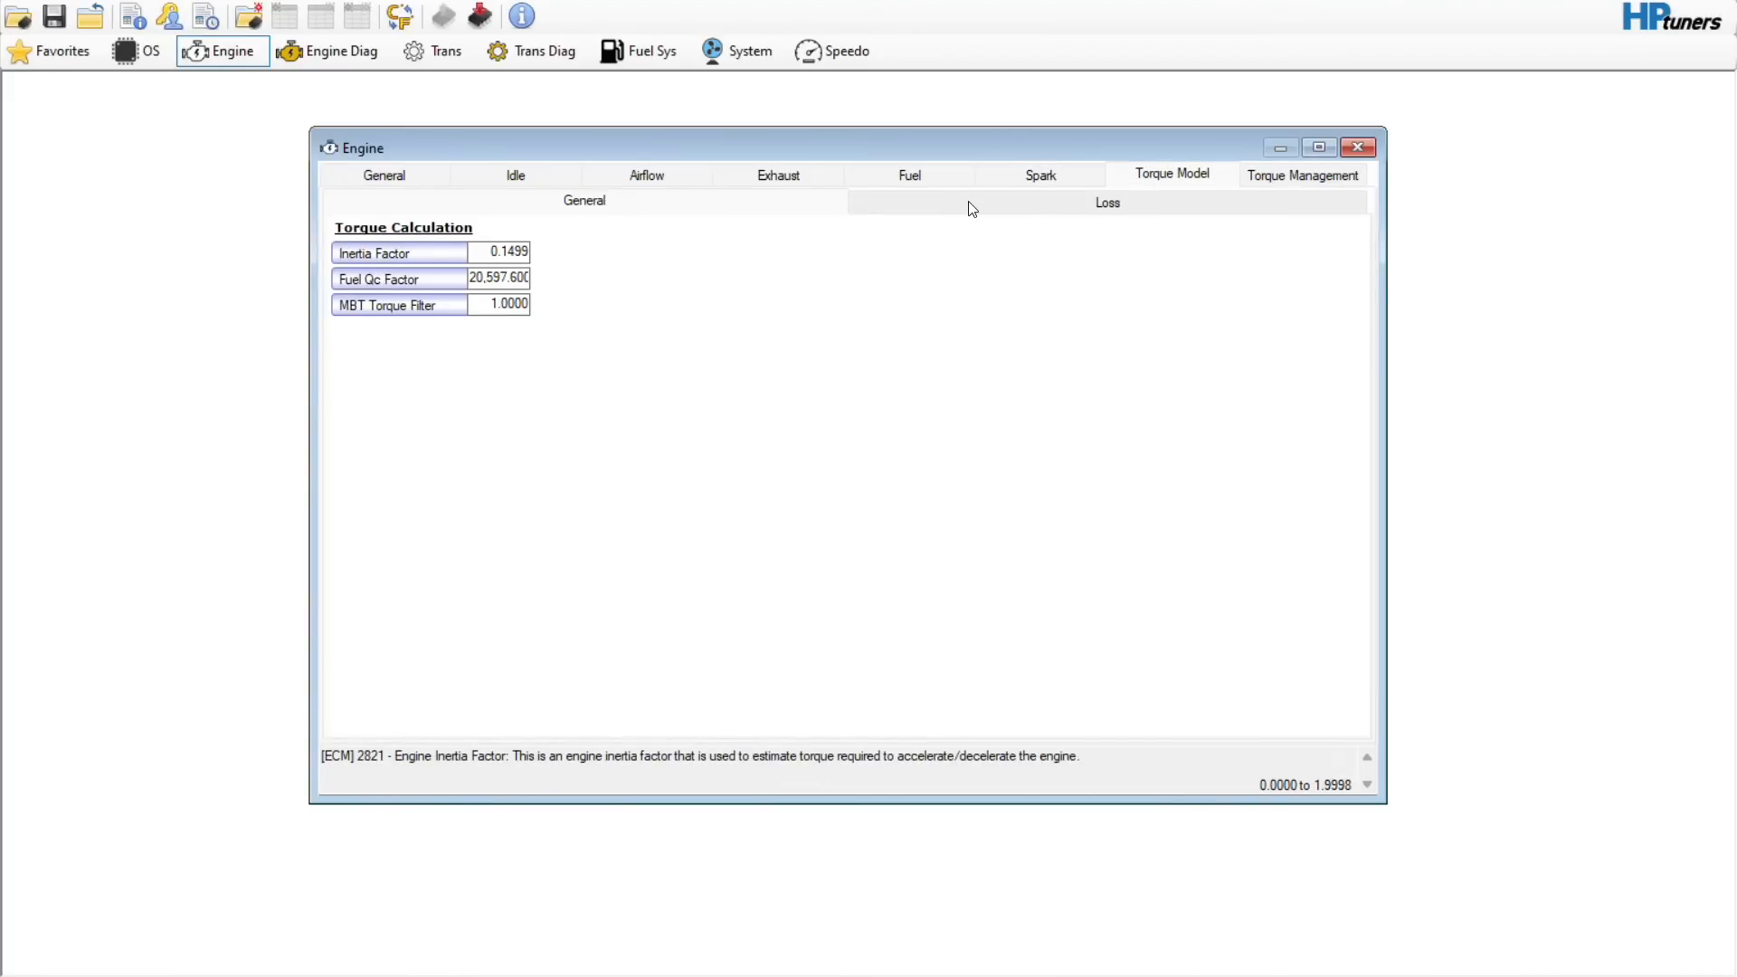
click(1031, 206)
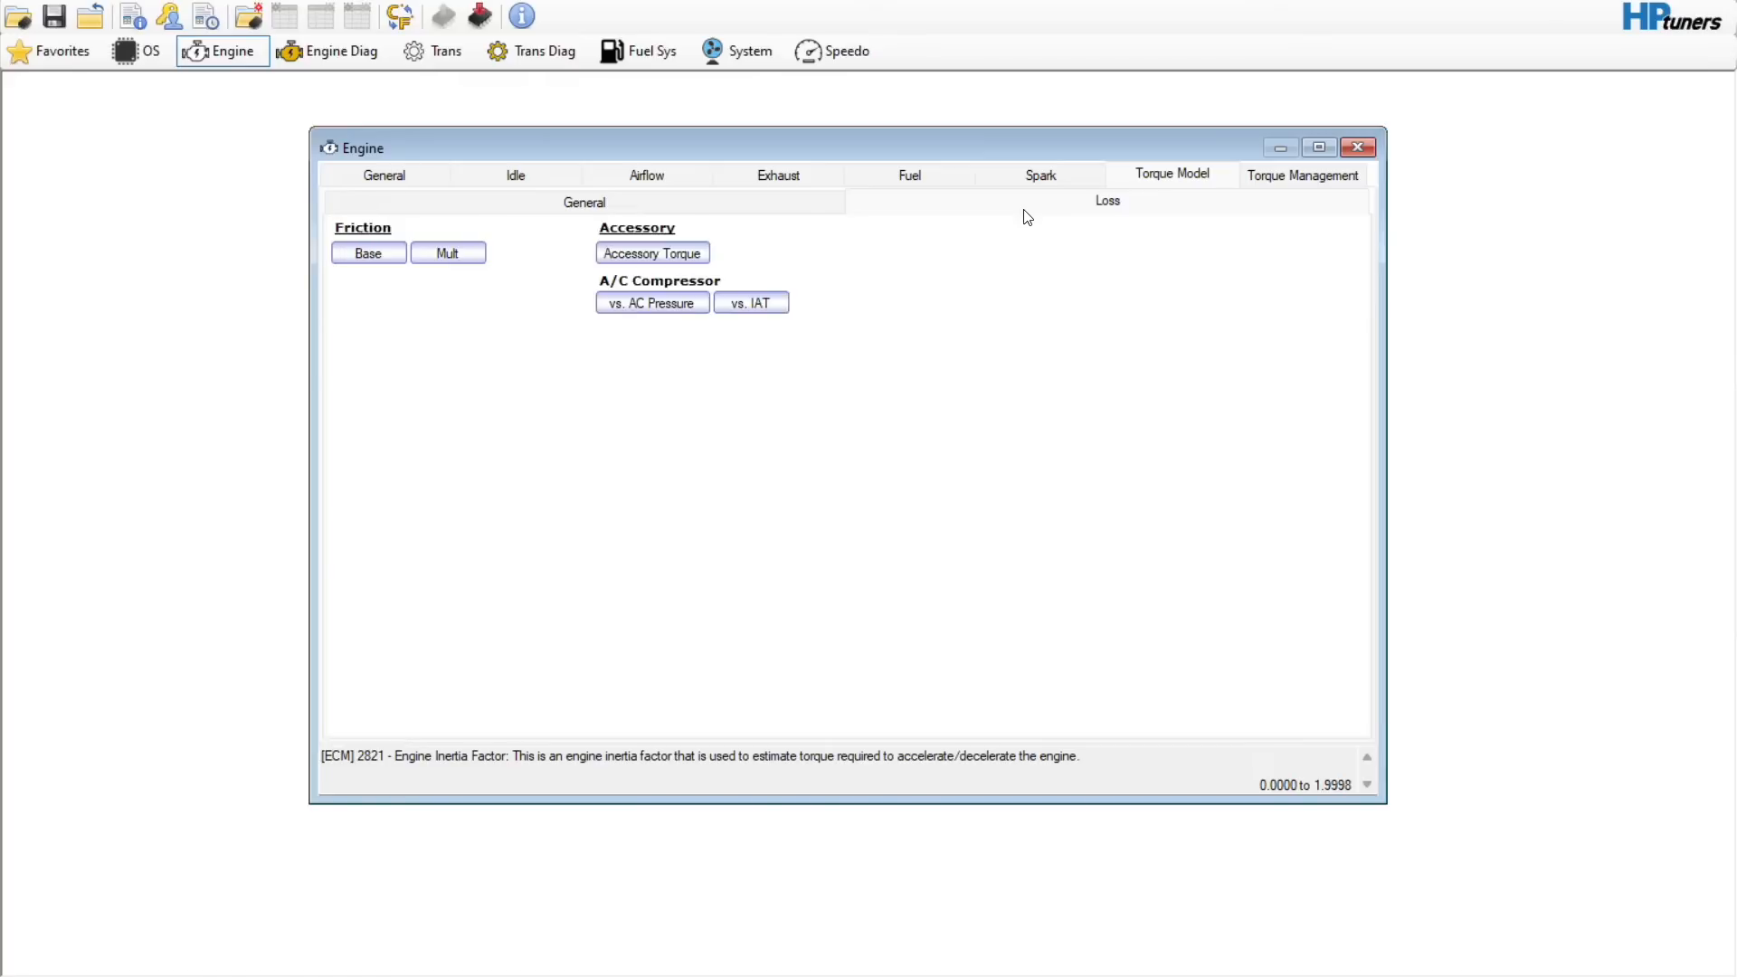
click(677, 310)
click(760, 241)
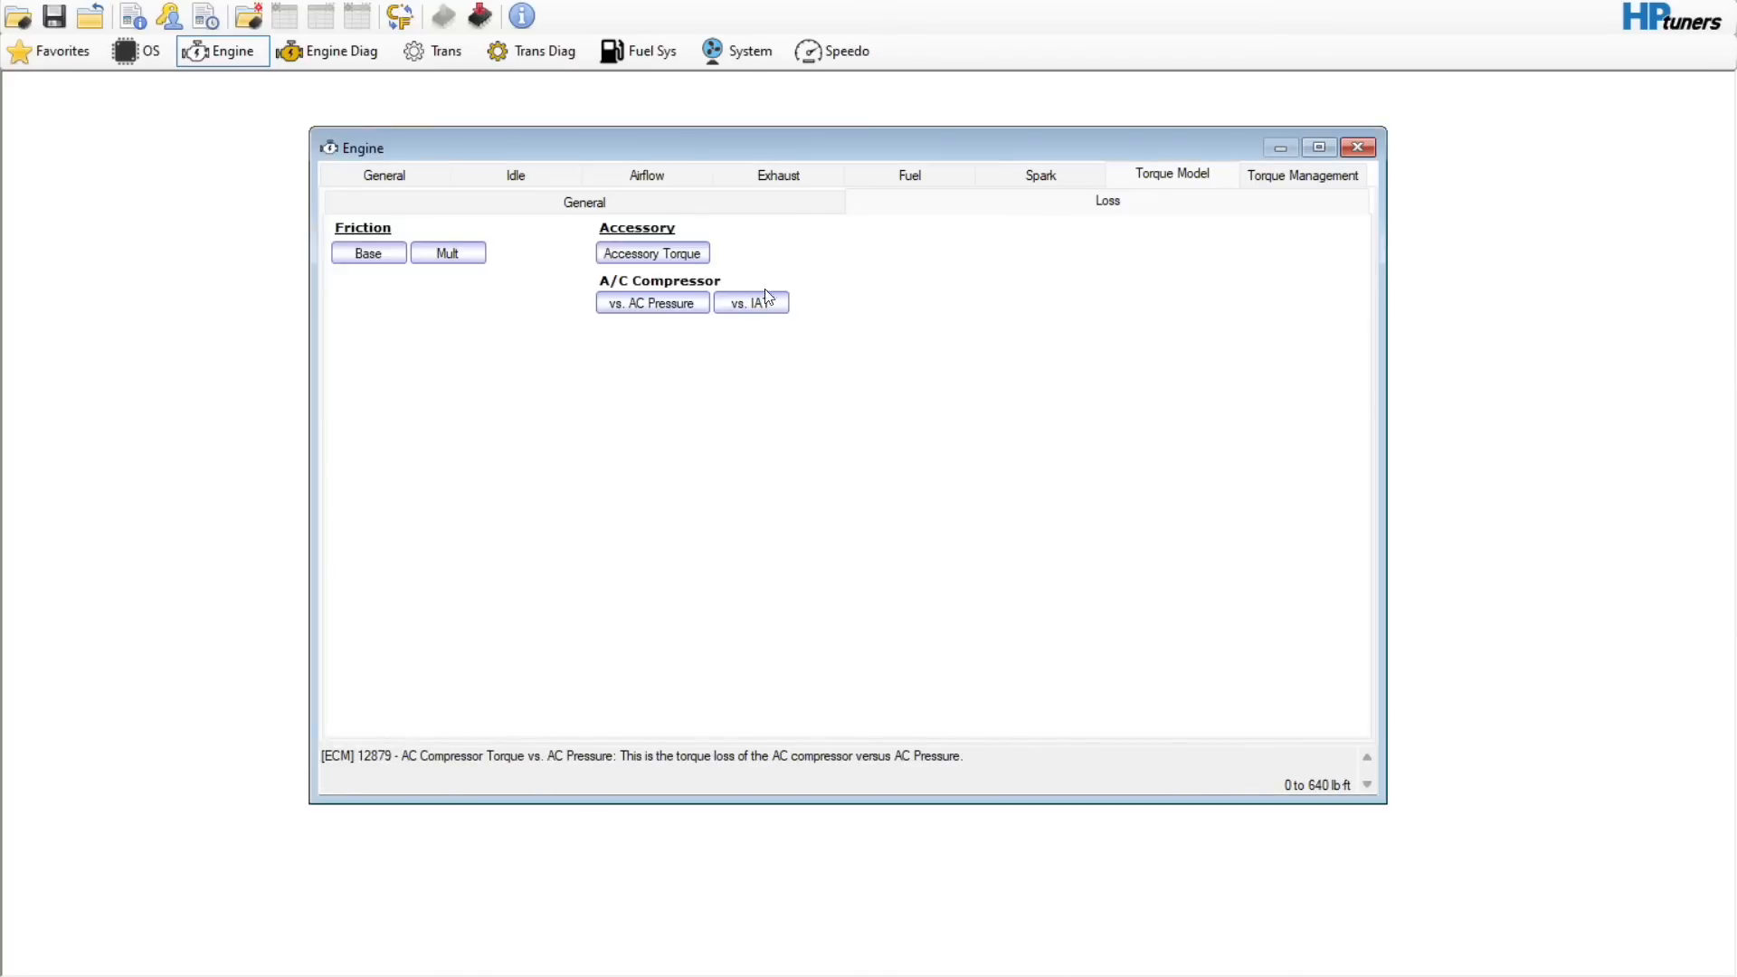
click(767, 302)
click(1237, 403)
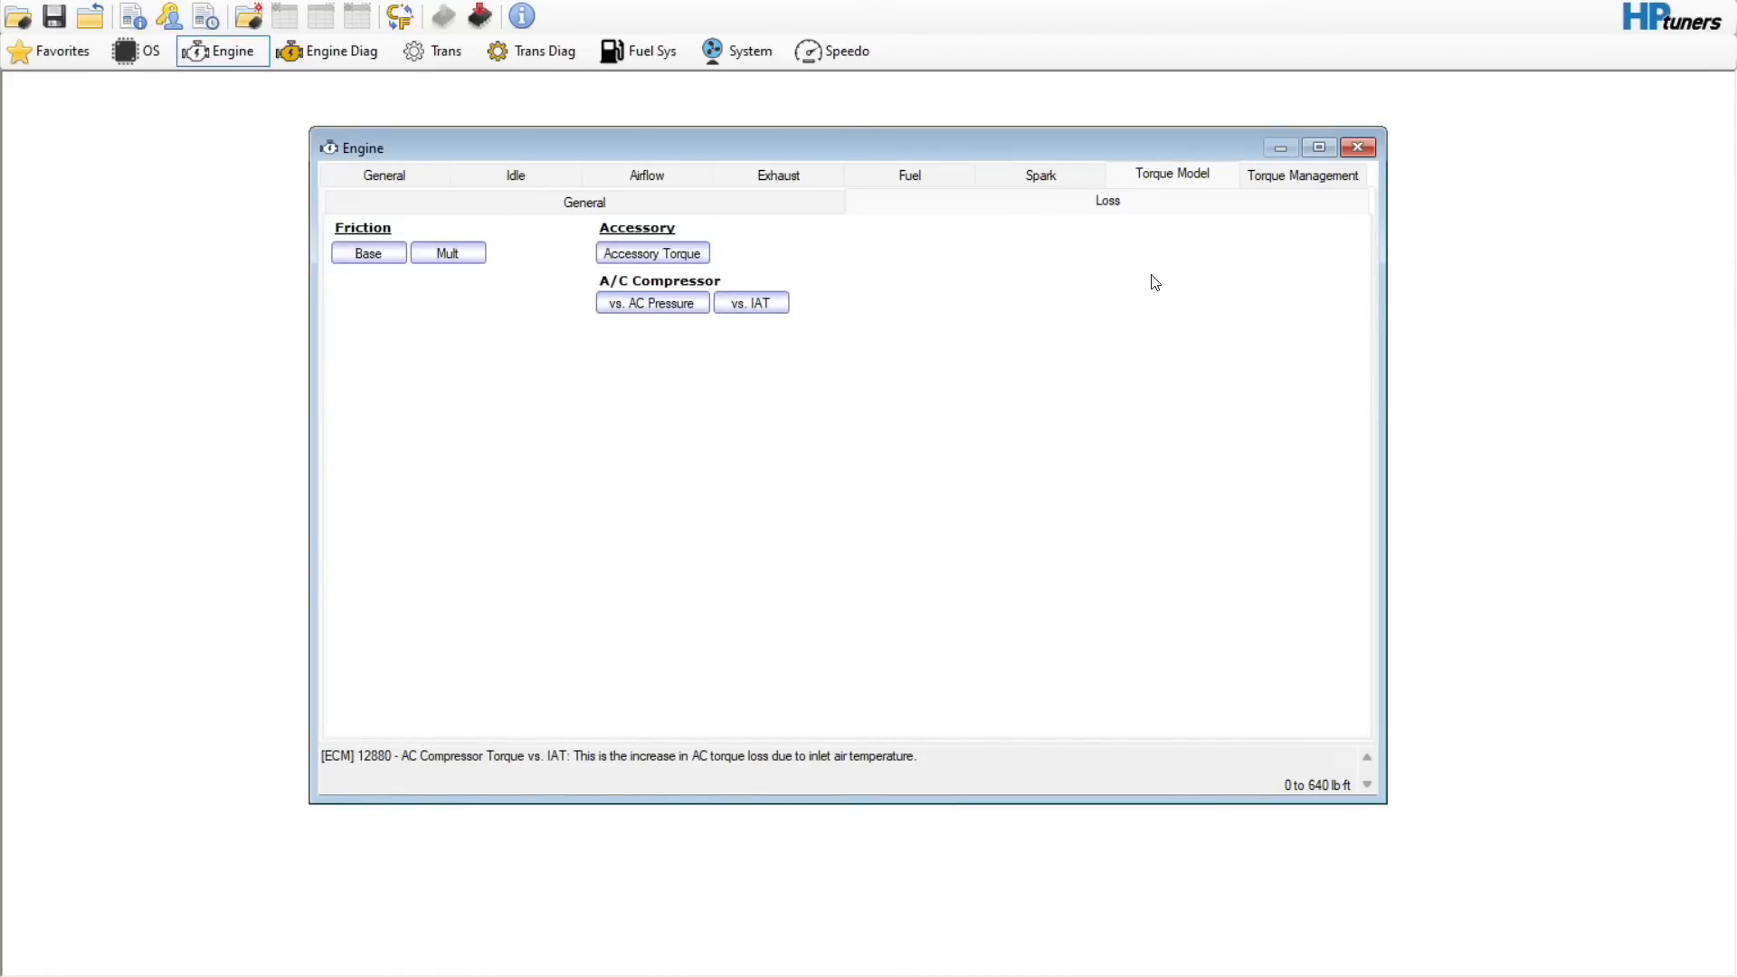
- Check the maximum torque by gear table, then set Max Torque to 640 lb-ft, overriding the limits and suppressing that prompt for the session
click(1283, 186)
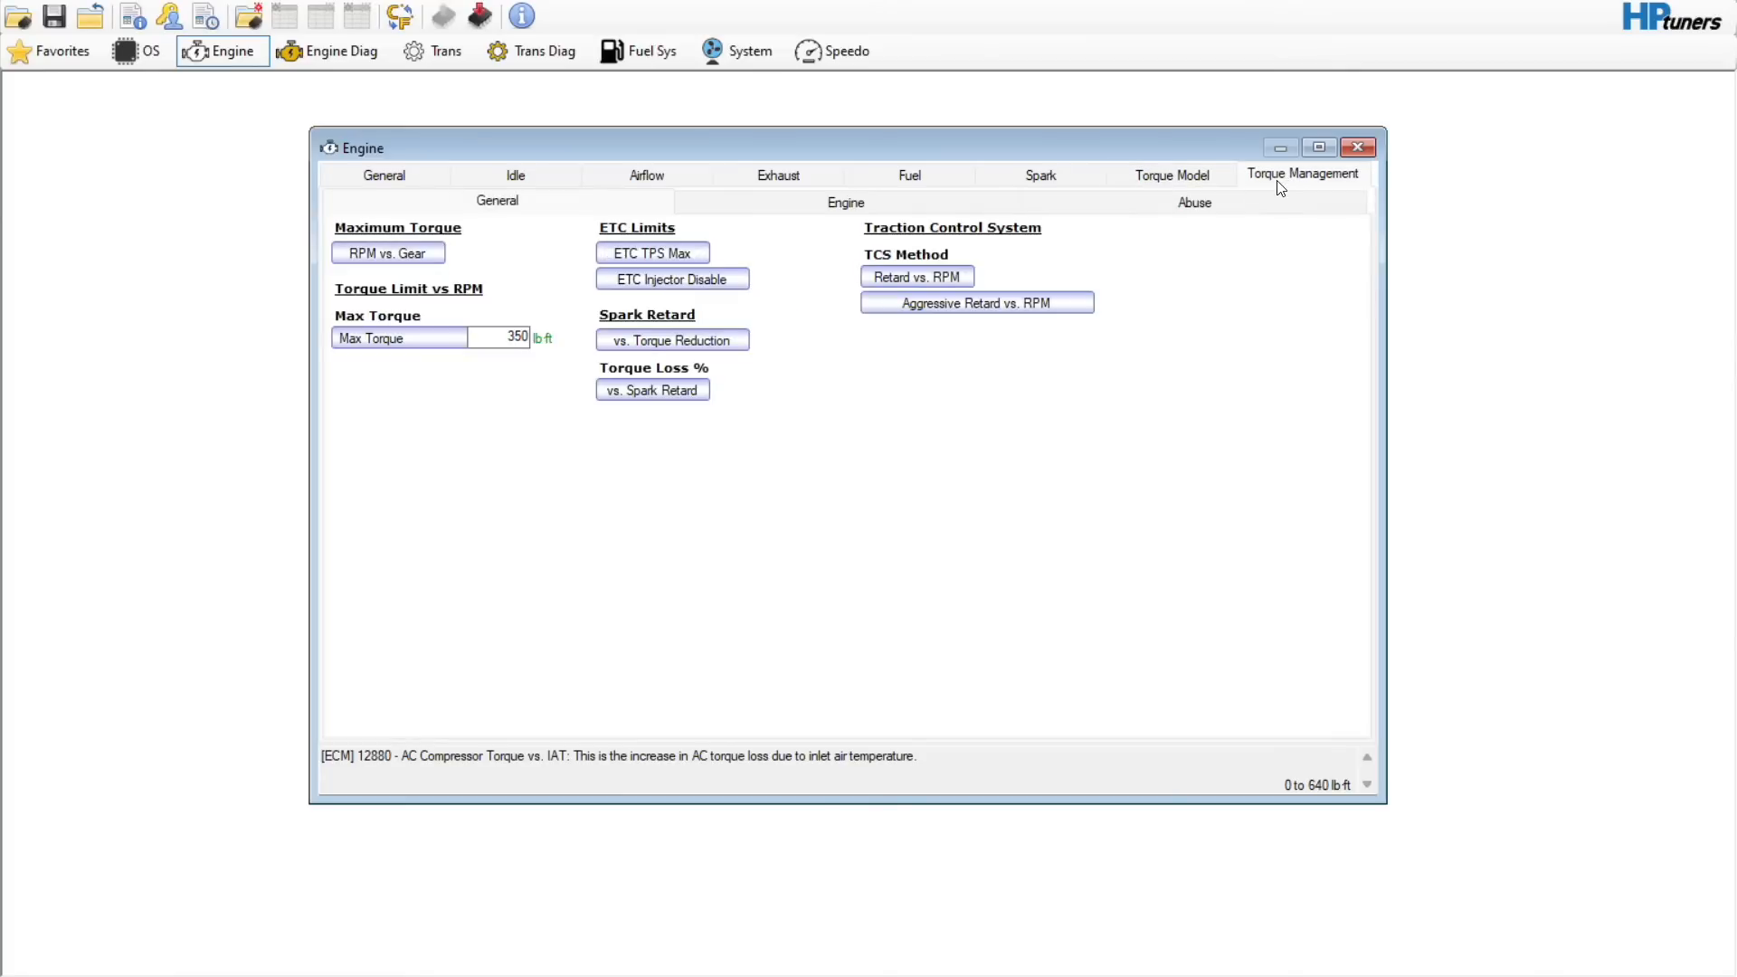
click(383, 254)
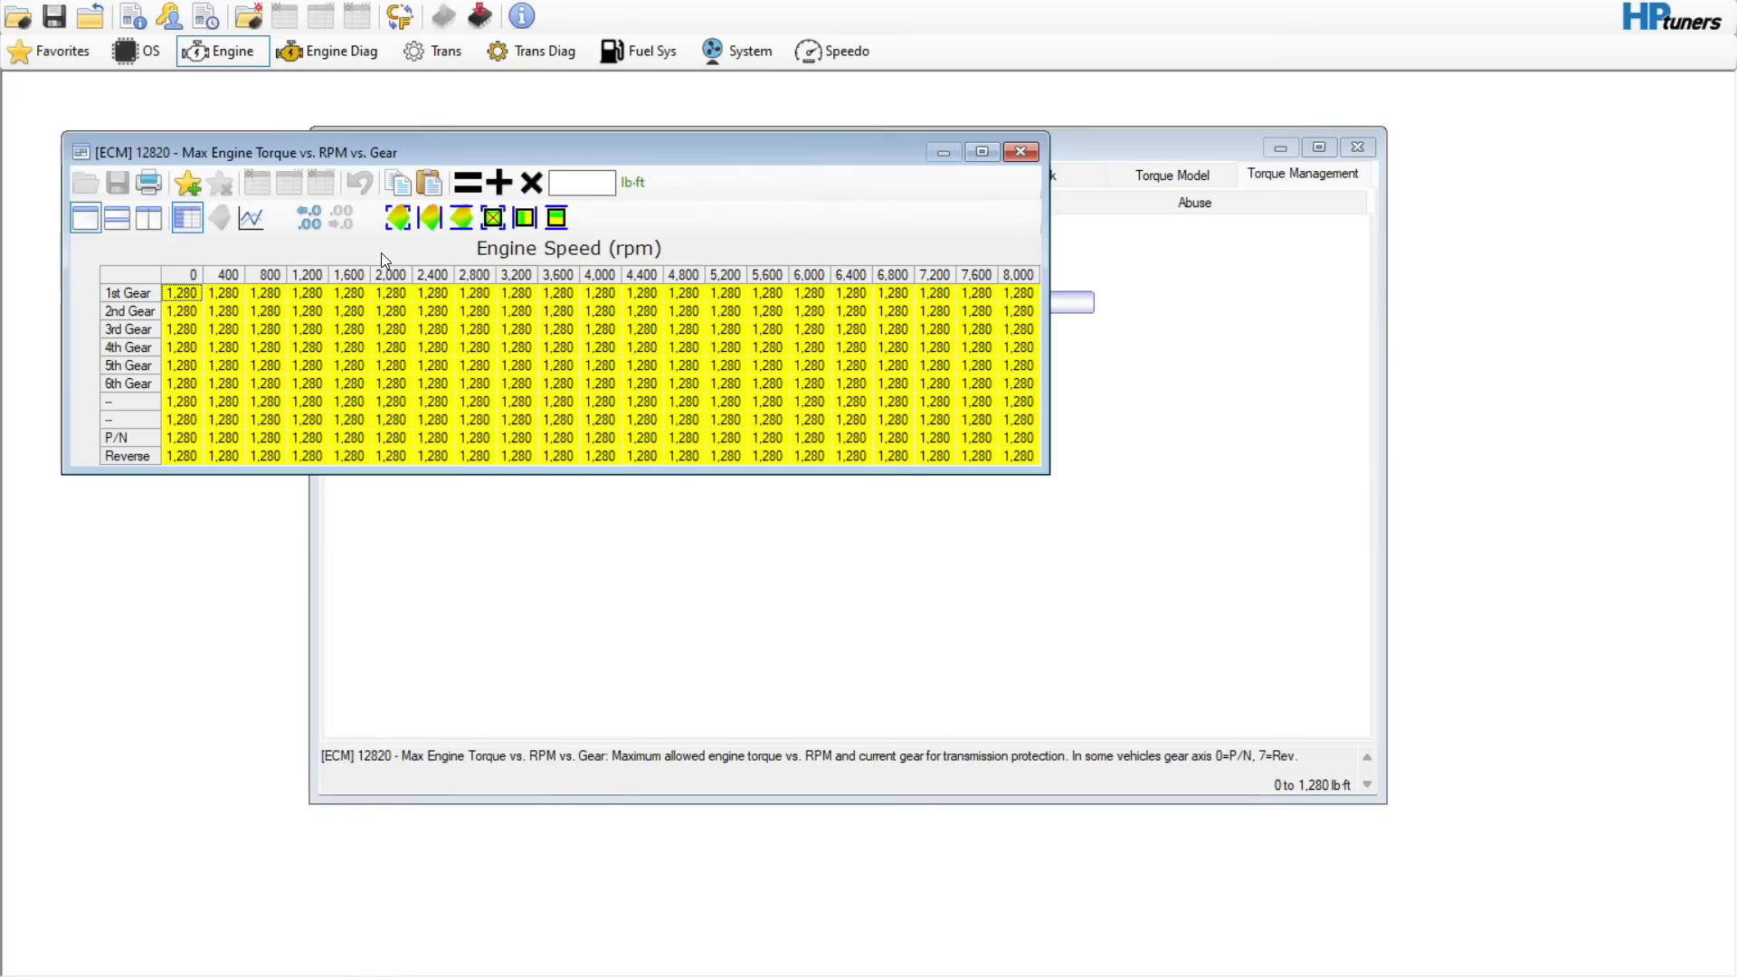
click(1021, 151)
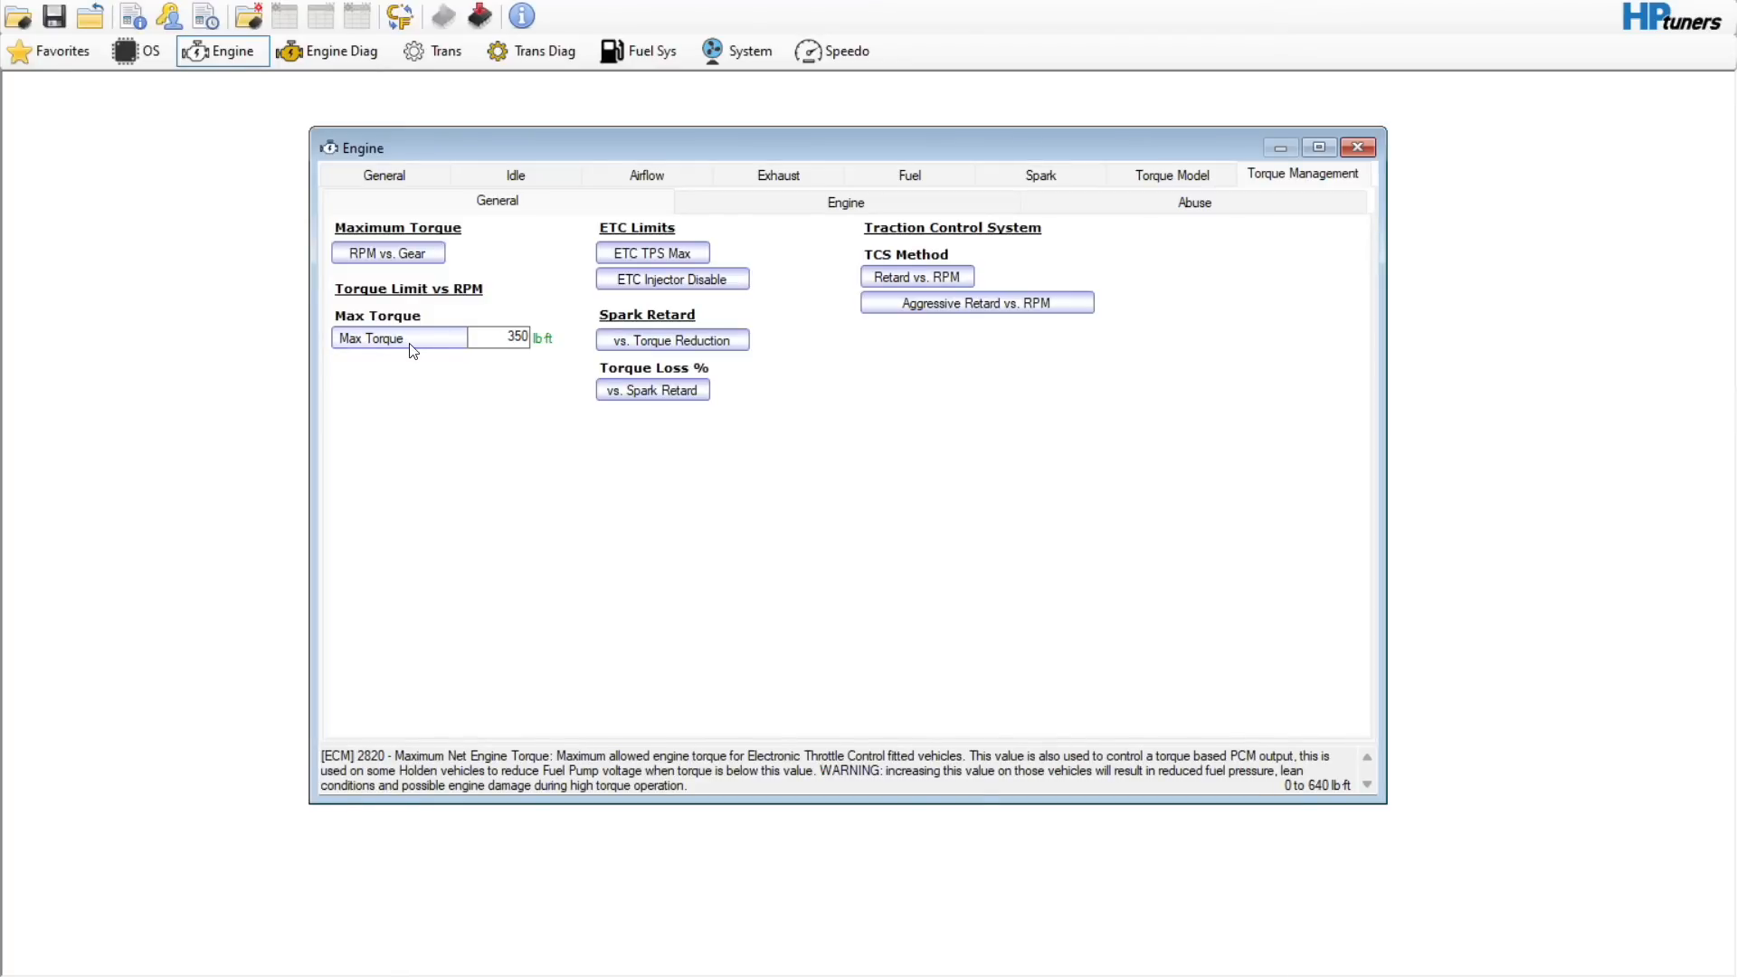
click(515, 337)
text(640)
key(Return)
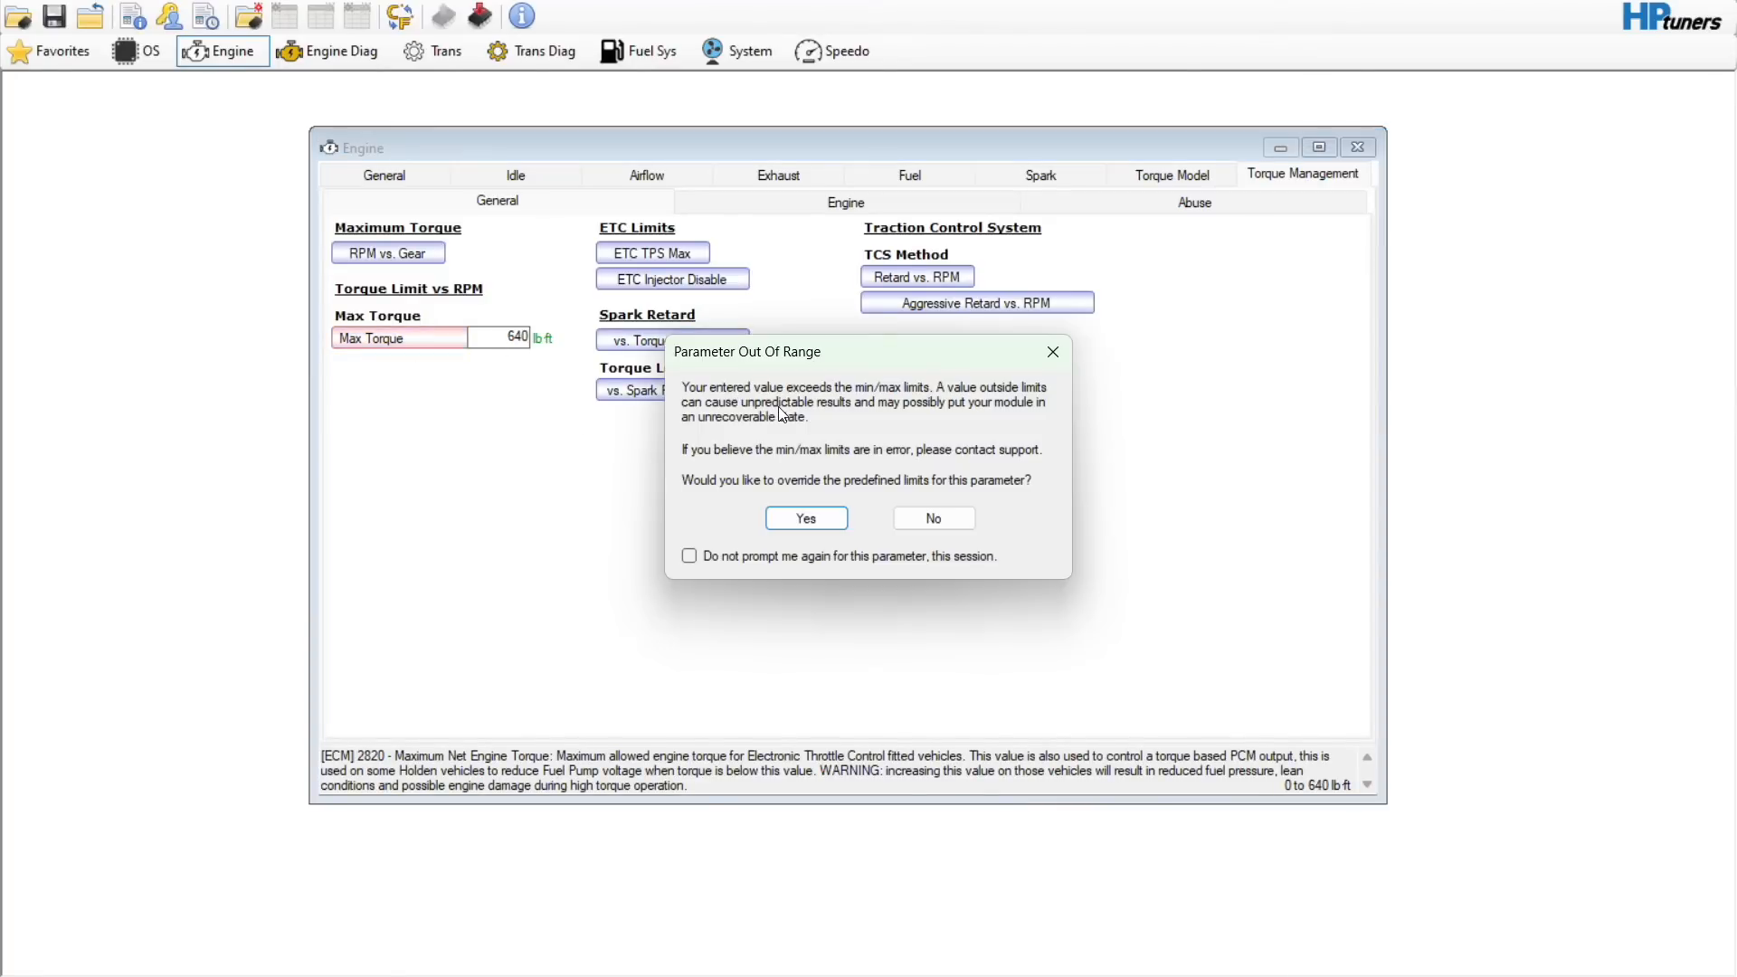
click(689, 556)
click(806, 517)
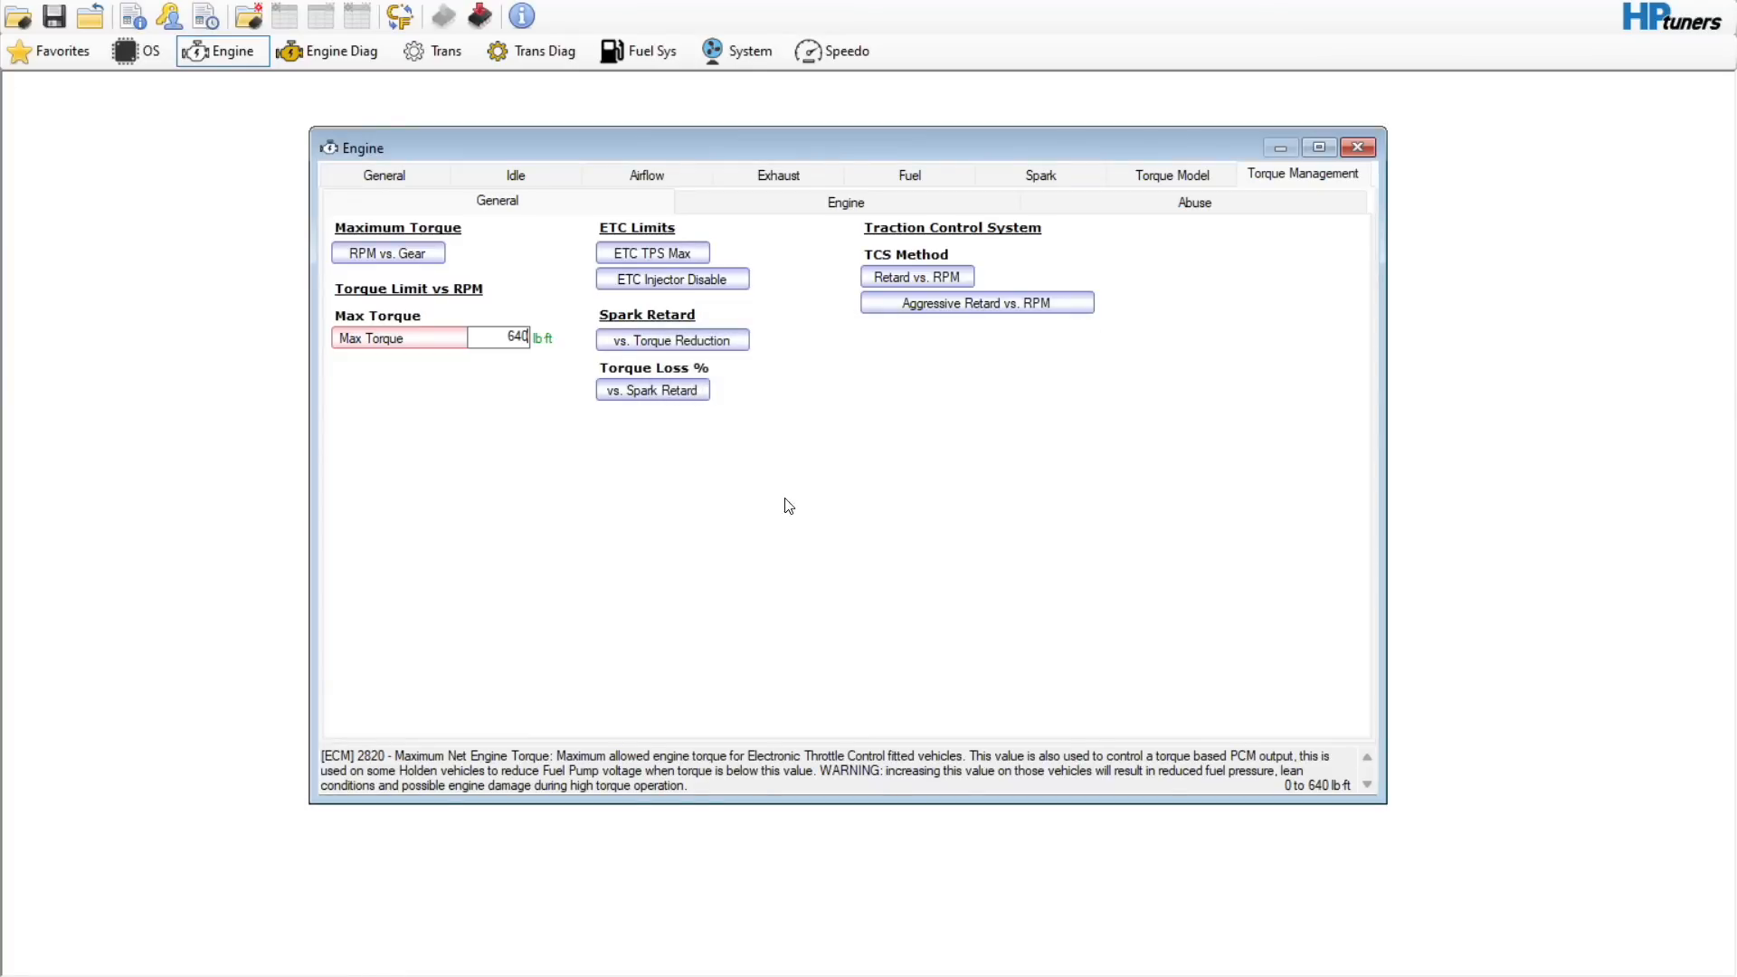
- Examine the ETC TPS Max and ETC Injector Disable tables and close both
click(664, 252)
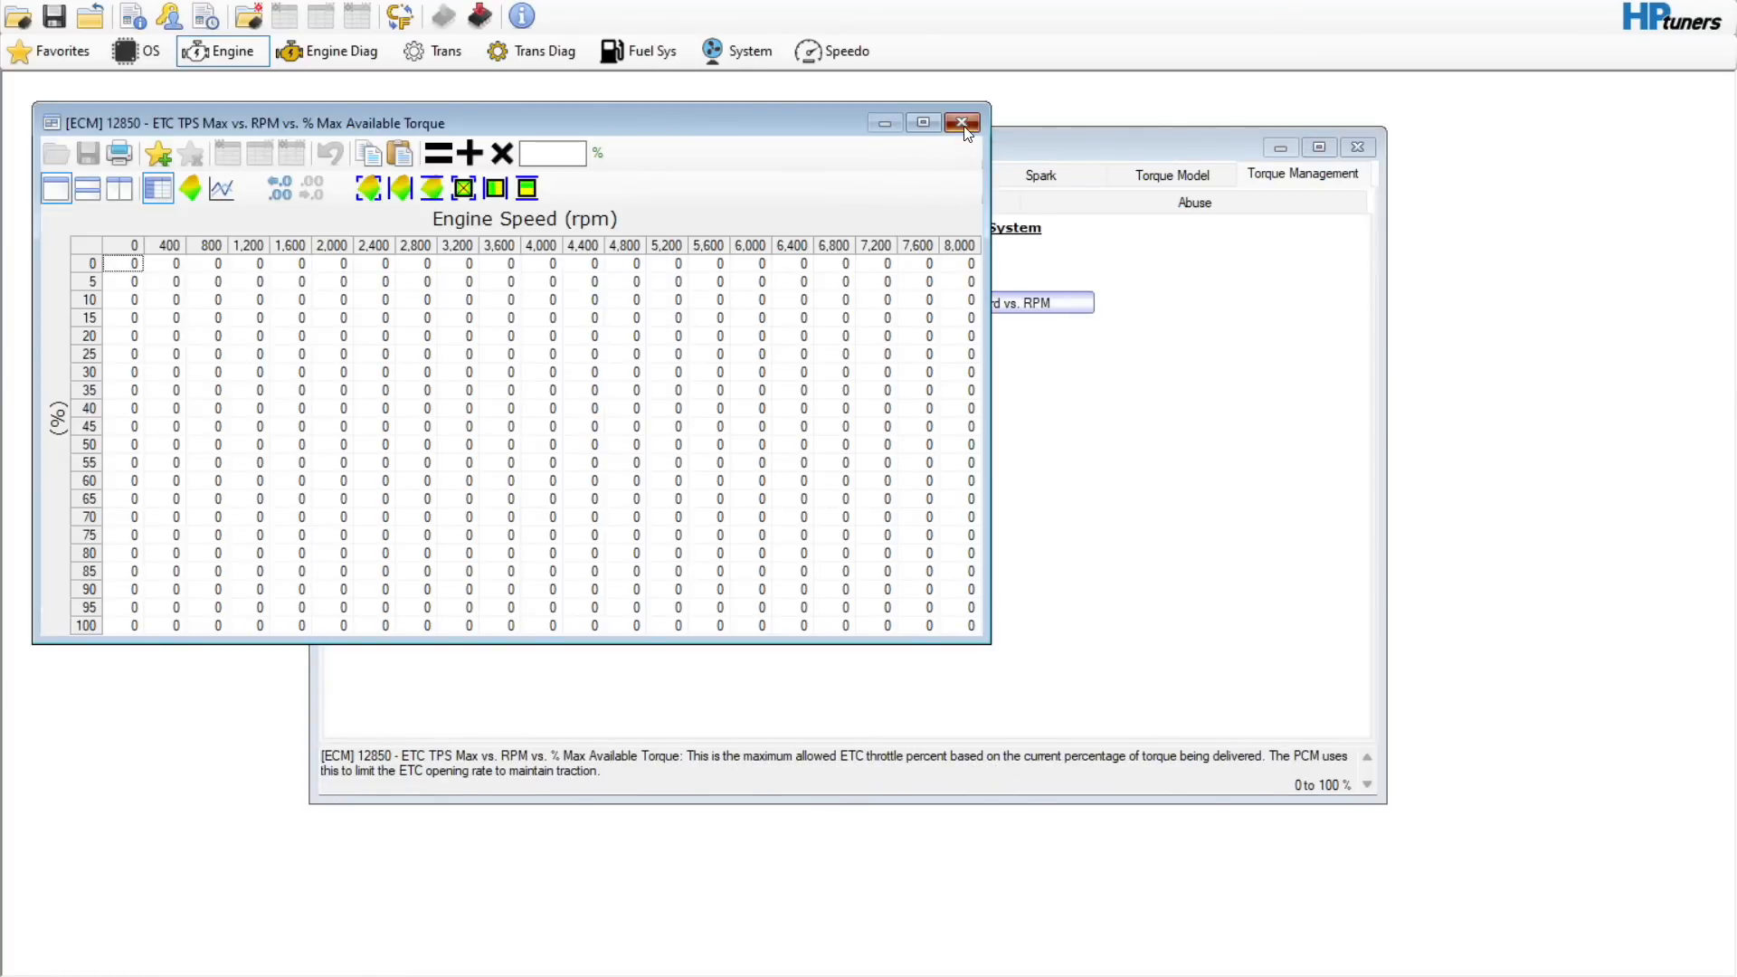
click(961, 123)
click(725, 285)
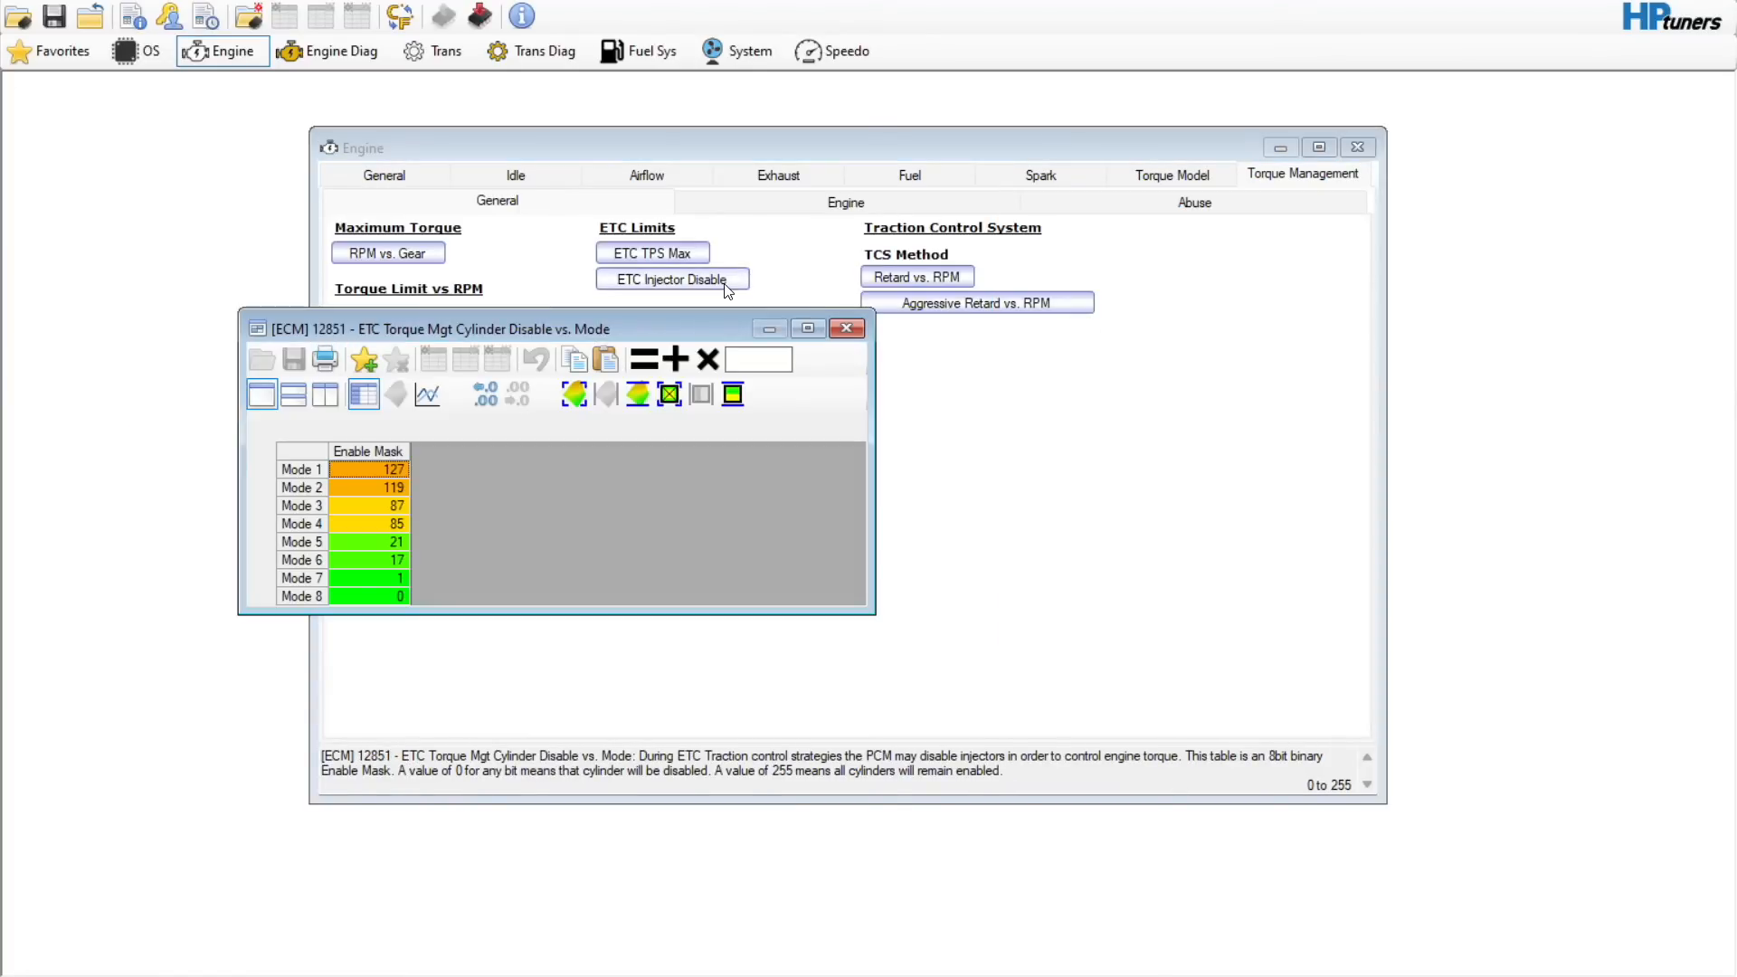
click(848, 327)
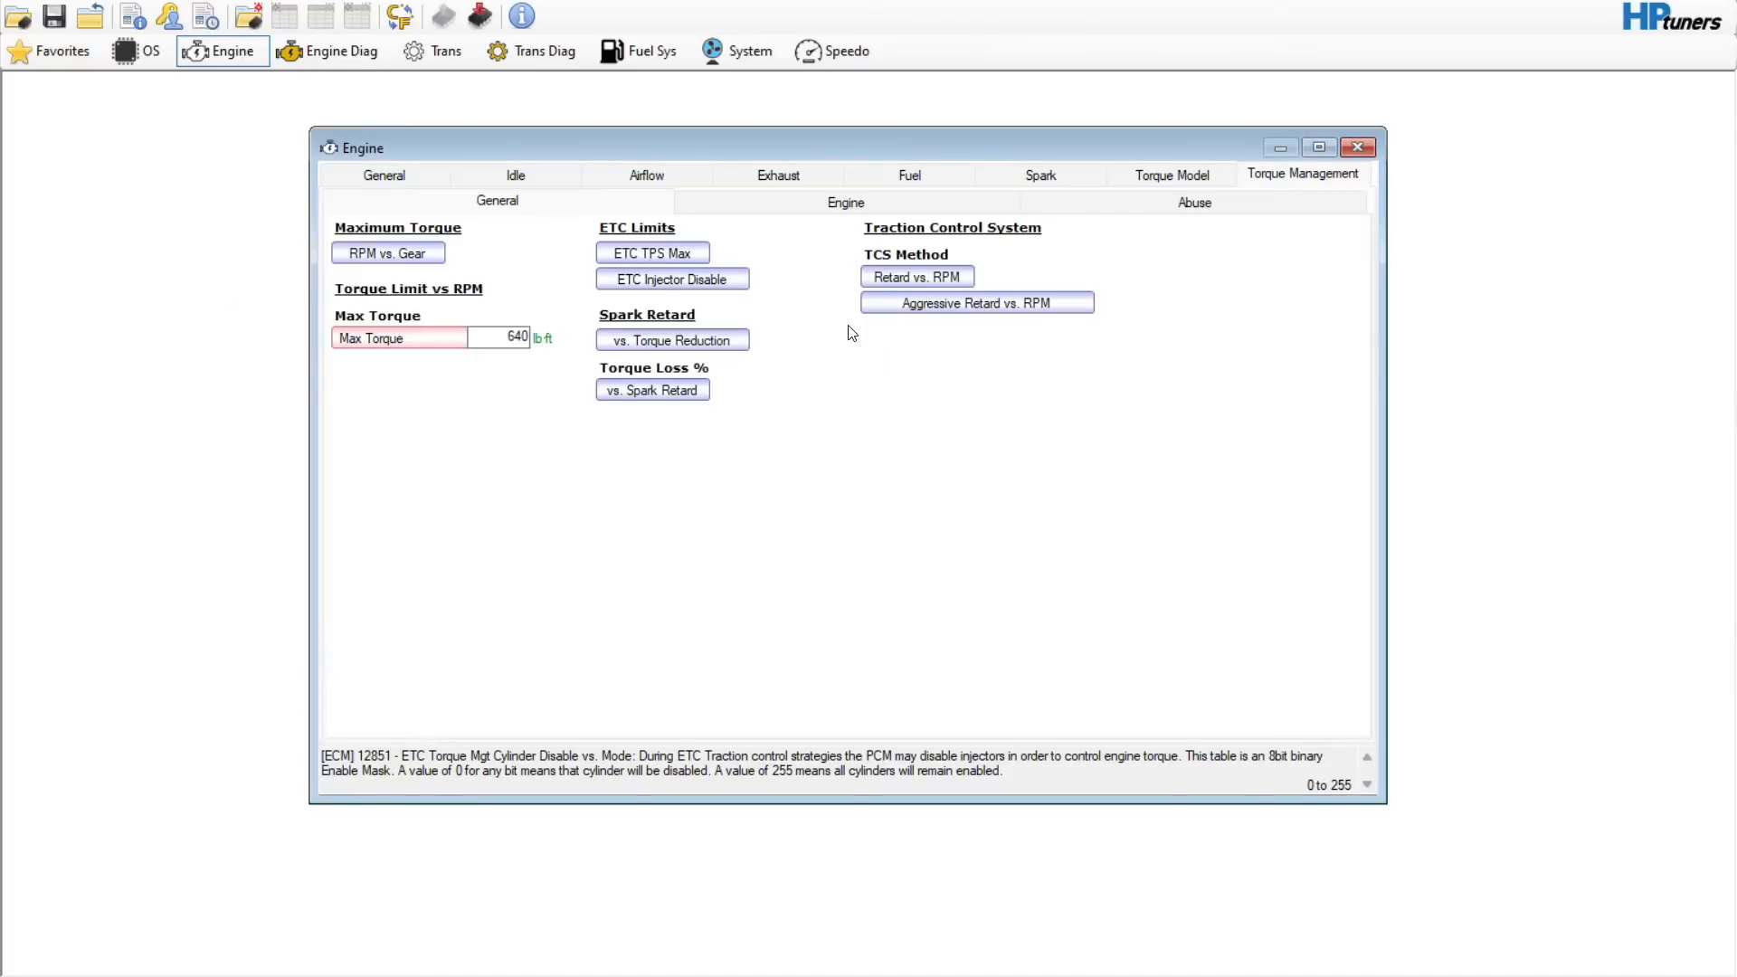
- Multiply the entire spark retard vs. % torque reduction table by 0.5 and close it
click(735, 344)
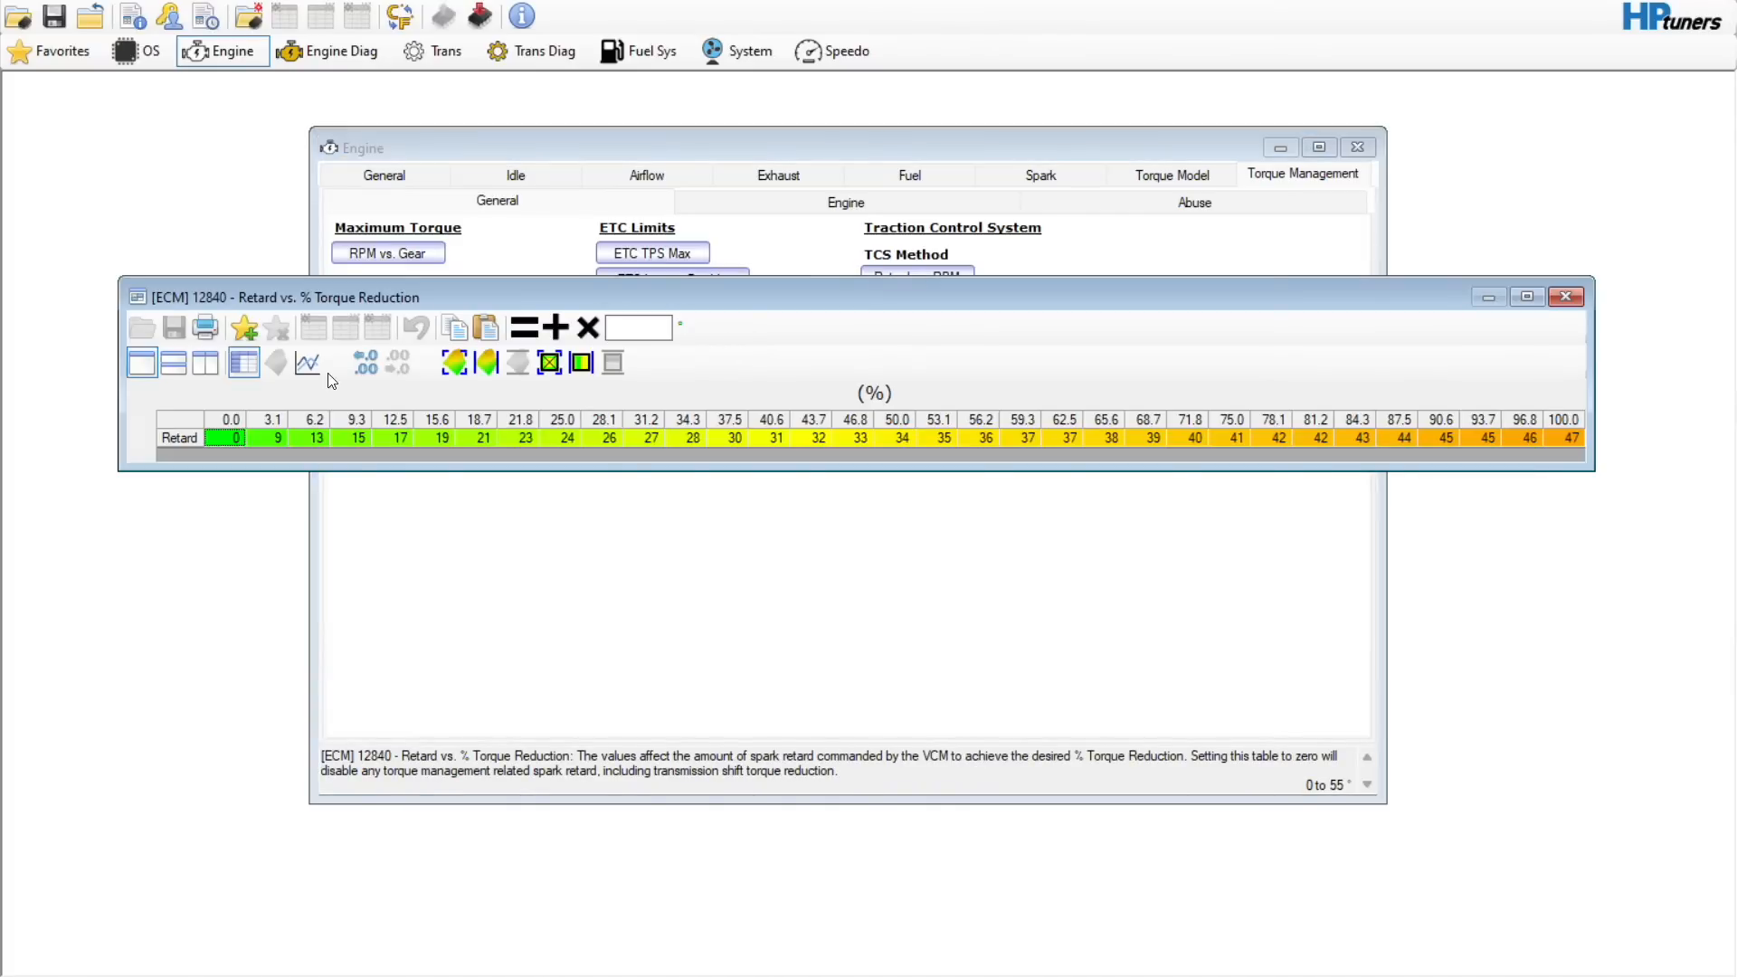
click(161, 421)
text(.5)
click(580, 327)
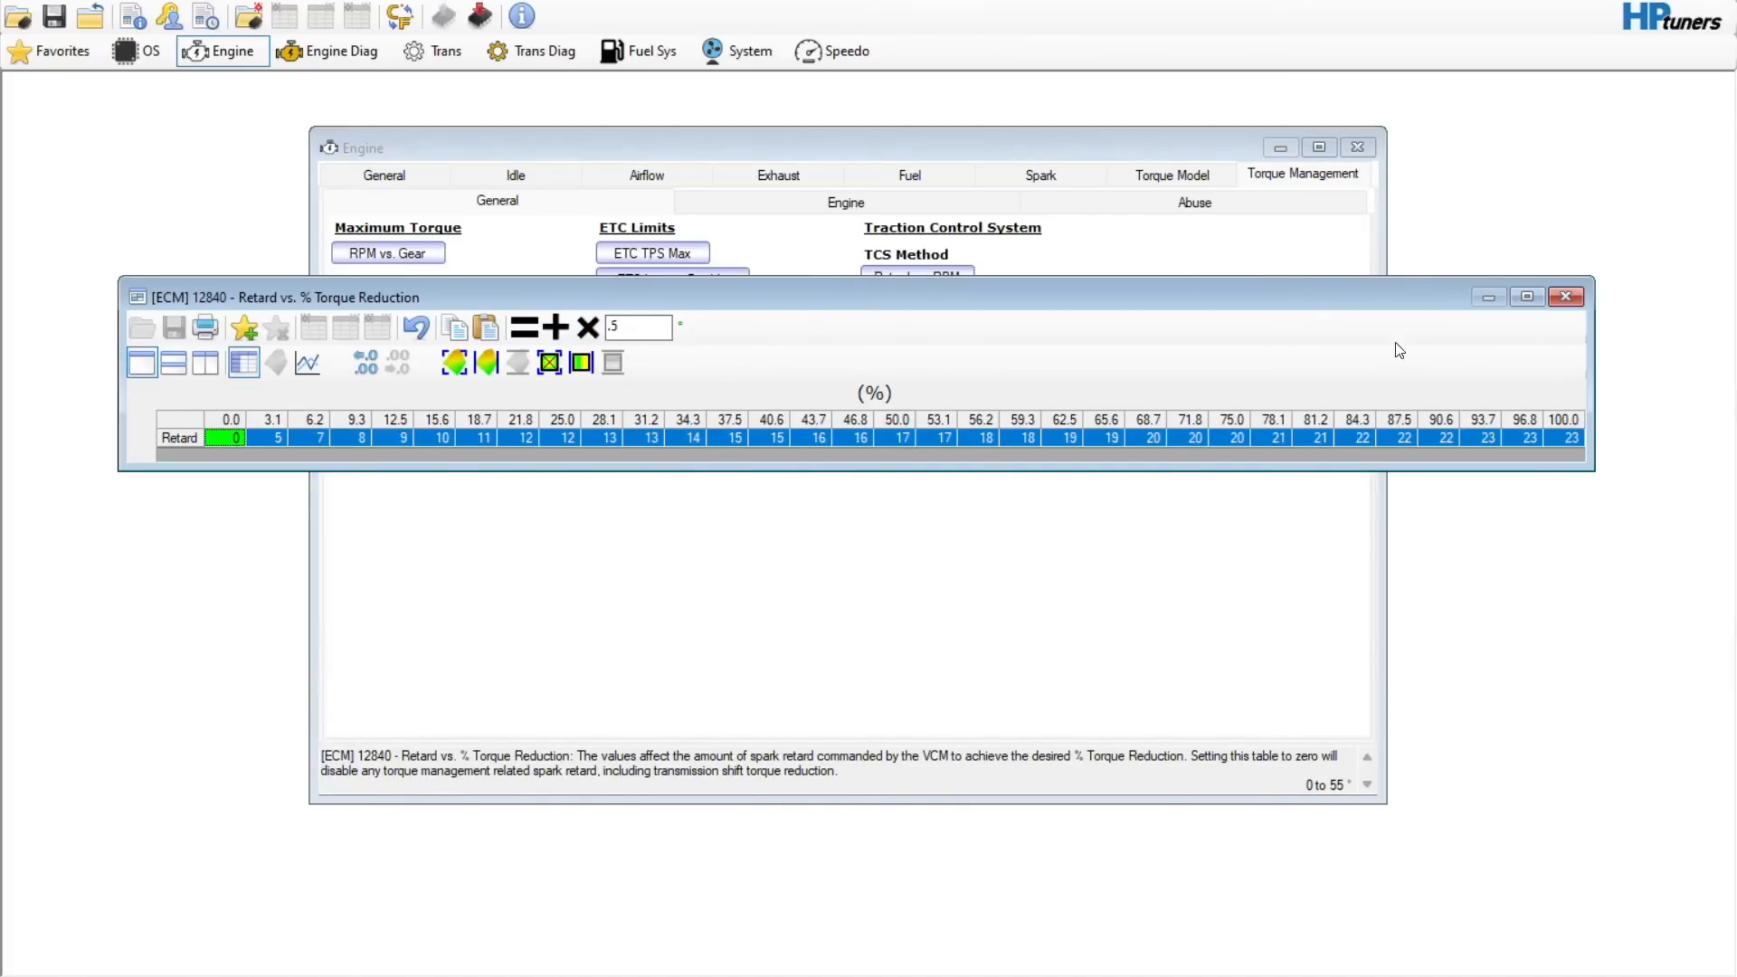
click(1565, 296)
- Multiply the entire engine torque loss % due to spark retard table by 0.5 and close it
click(663, 389)
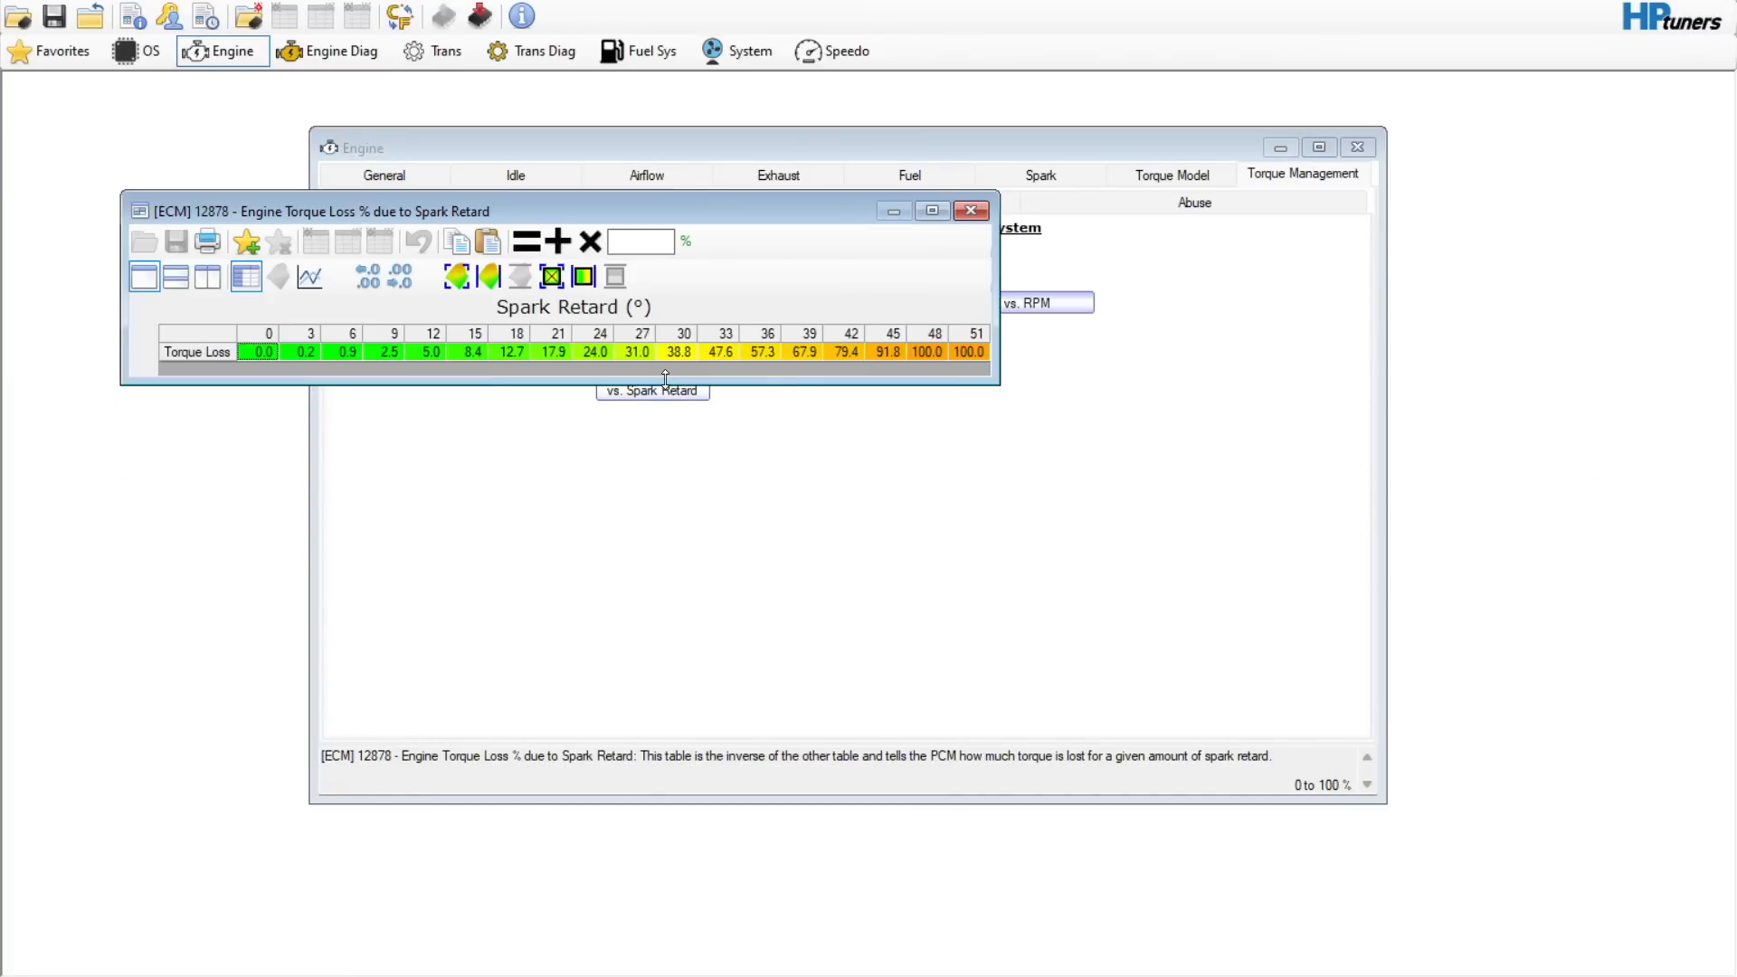
click(226, 340)
click(664, 229)
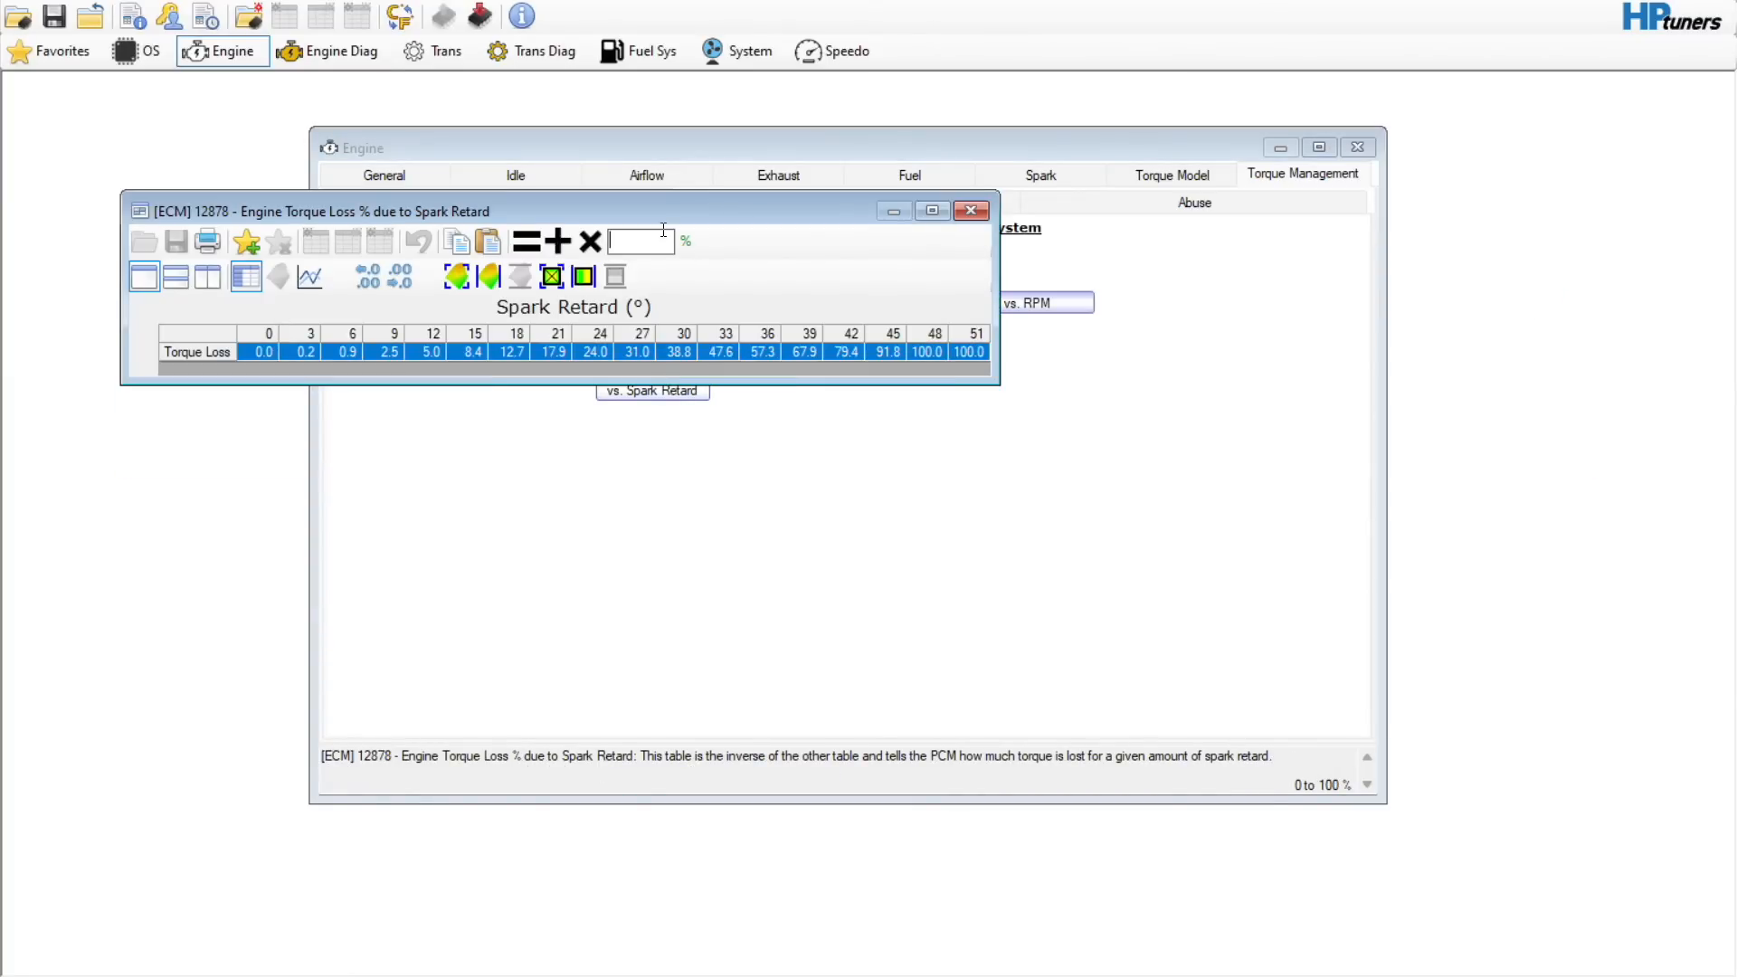
text(.5)
click(592, 237)
click(984, 212)
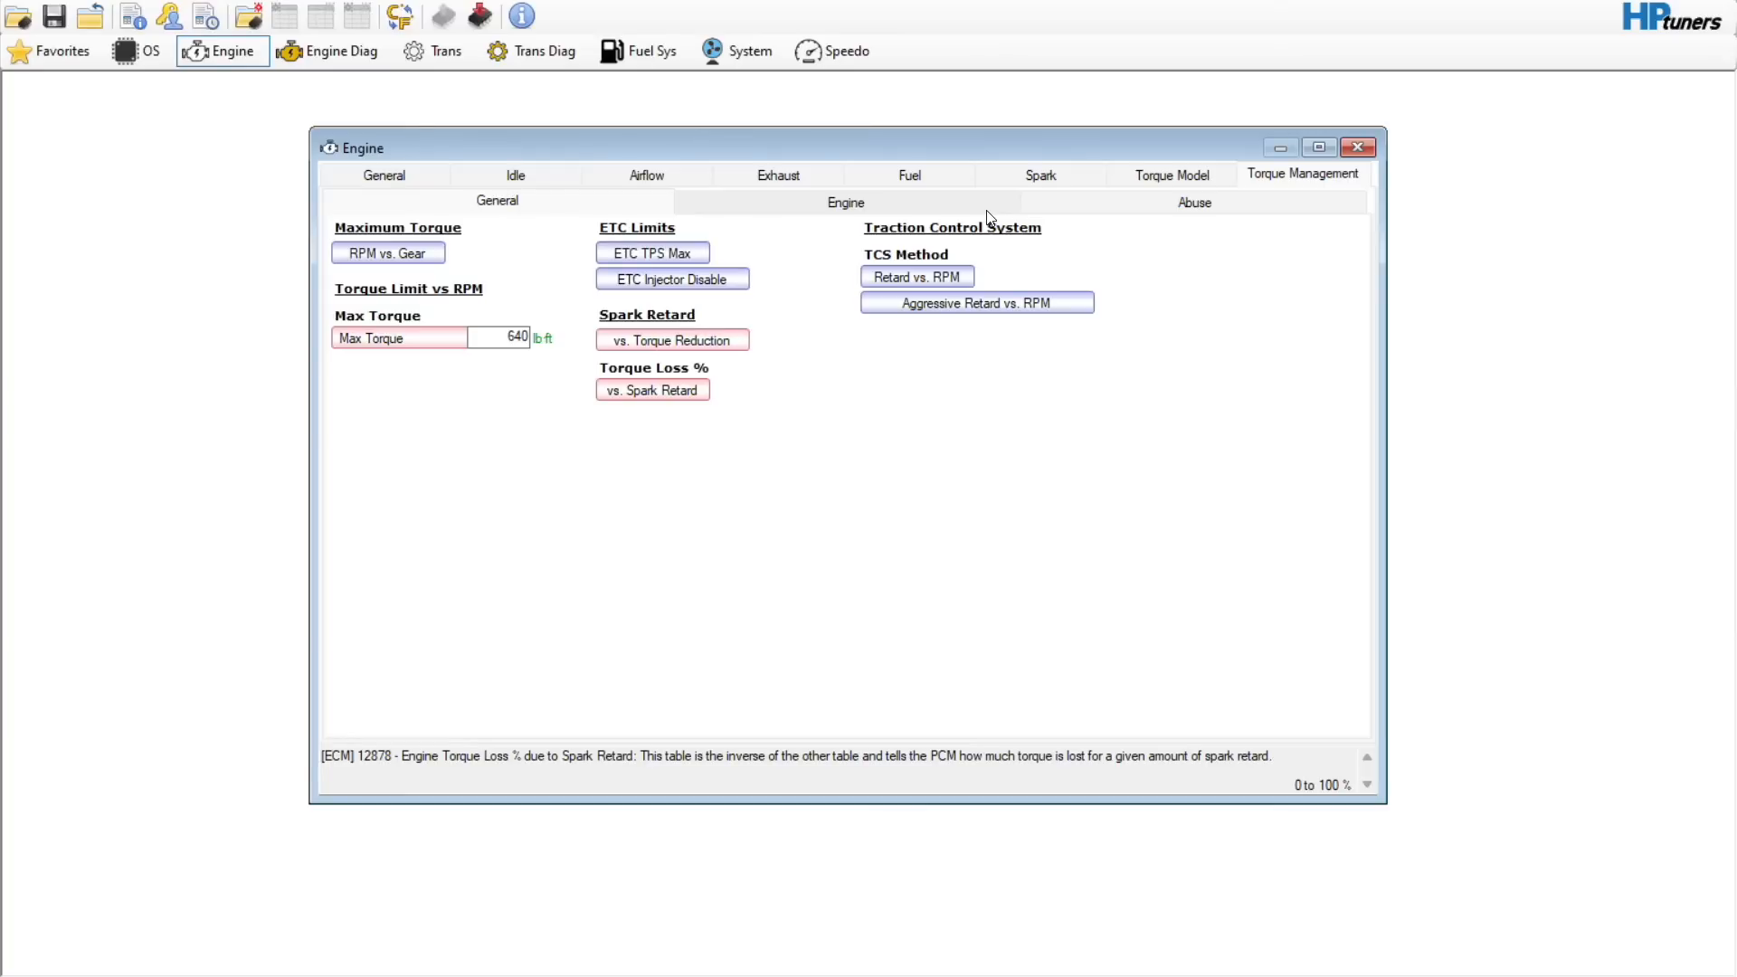
- Multiply the entire Traction Control Spark Retard vs. RPM table by 0.5 and close it
click(944, 273)
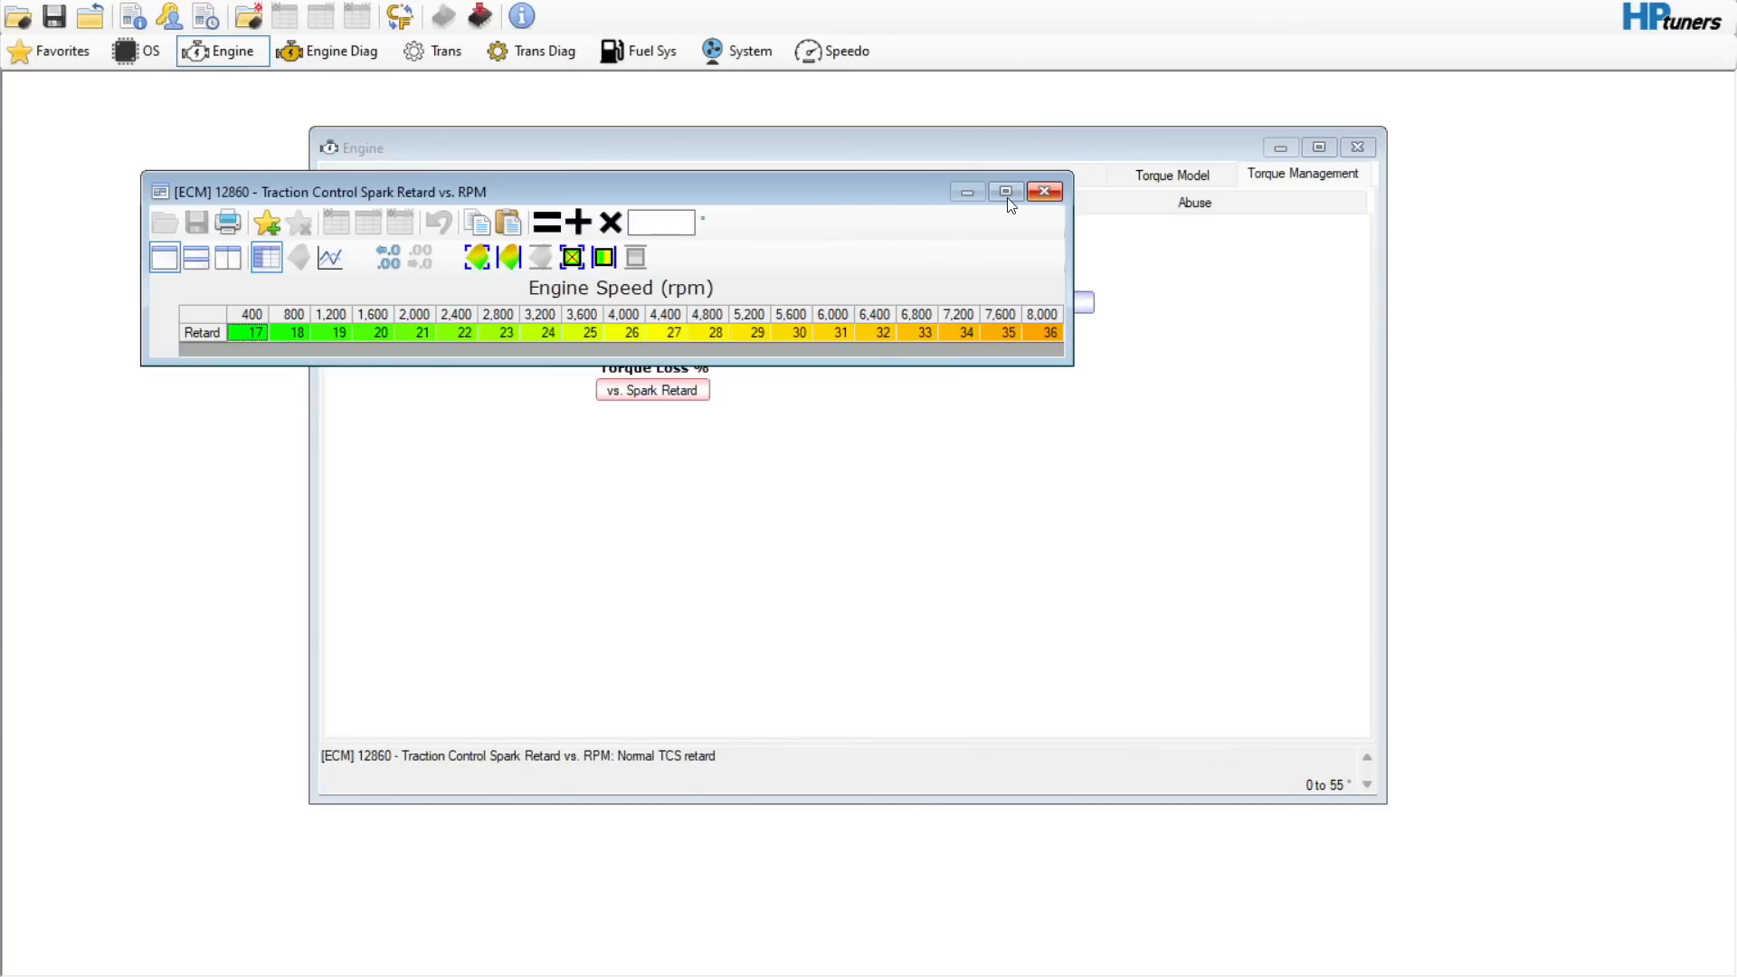
click(204, 316)
click(669, 223)
text(.5)
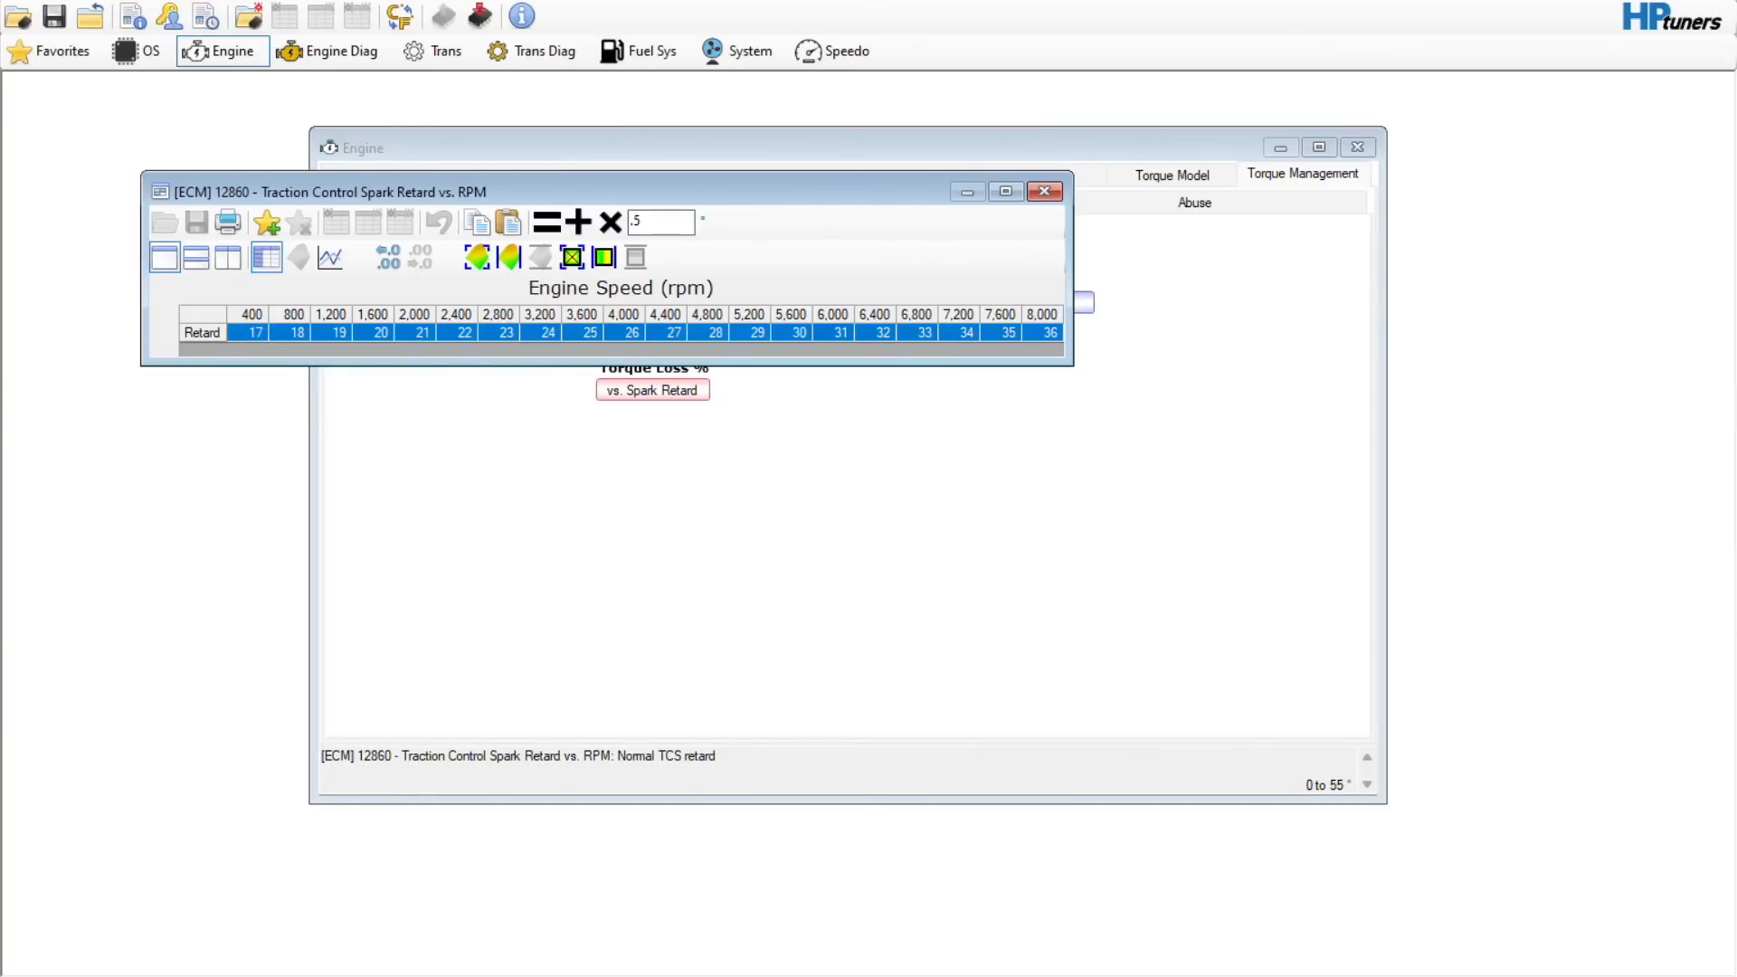
click(612, 221)
click(1046, 195)
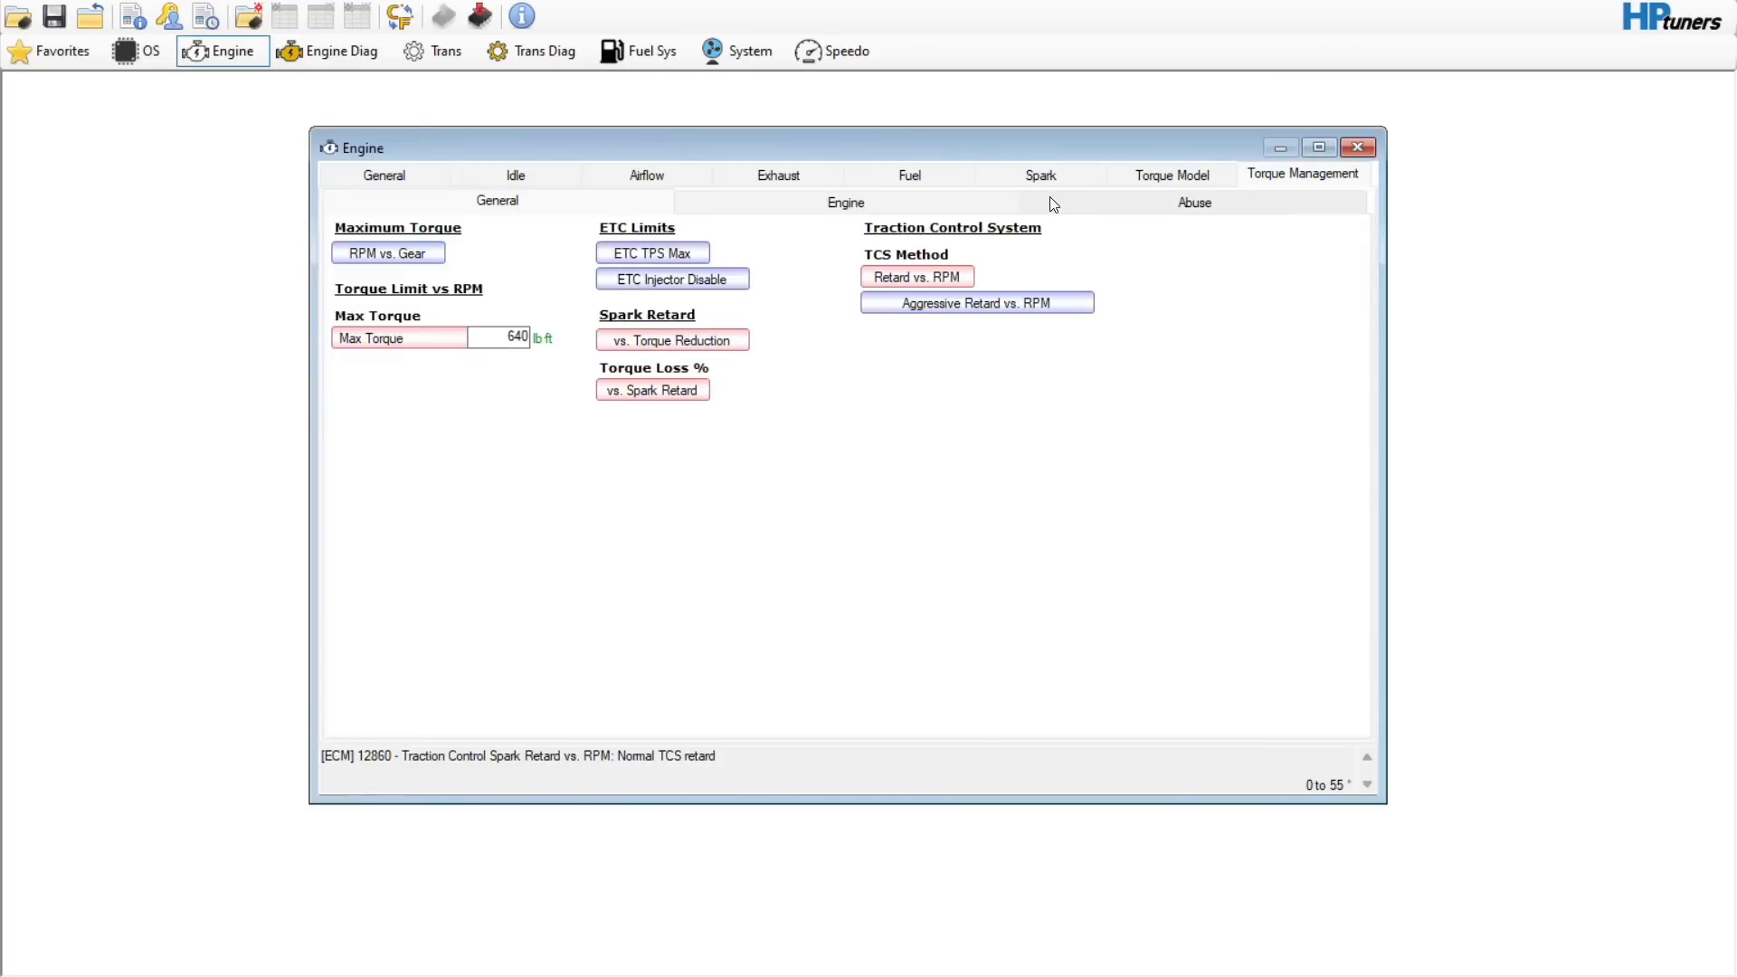
- Set the drivetrain abuse enable RPM to 8000 and check the drivetrain abuse speed limit
click(1108, 209)
click(498, 252)
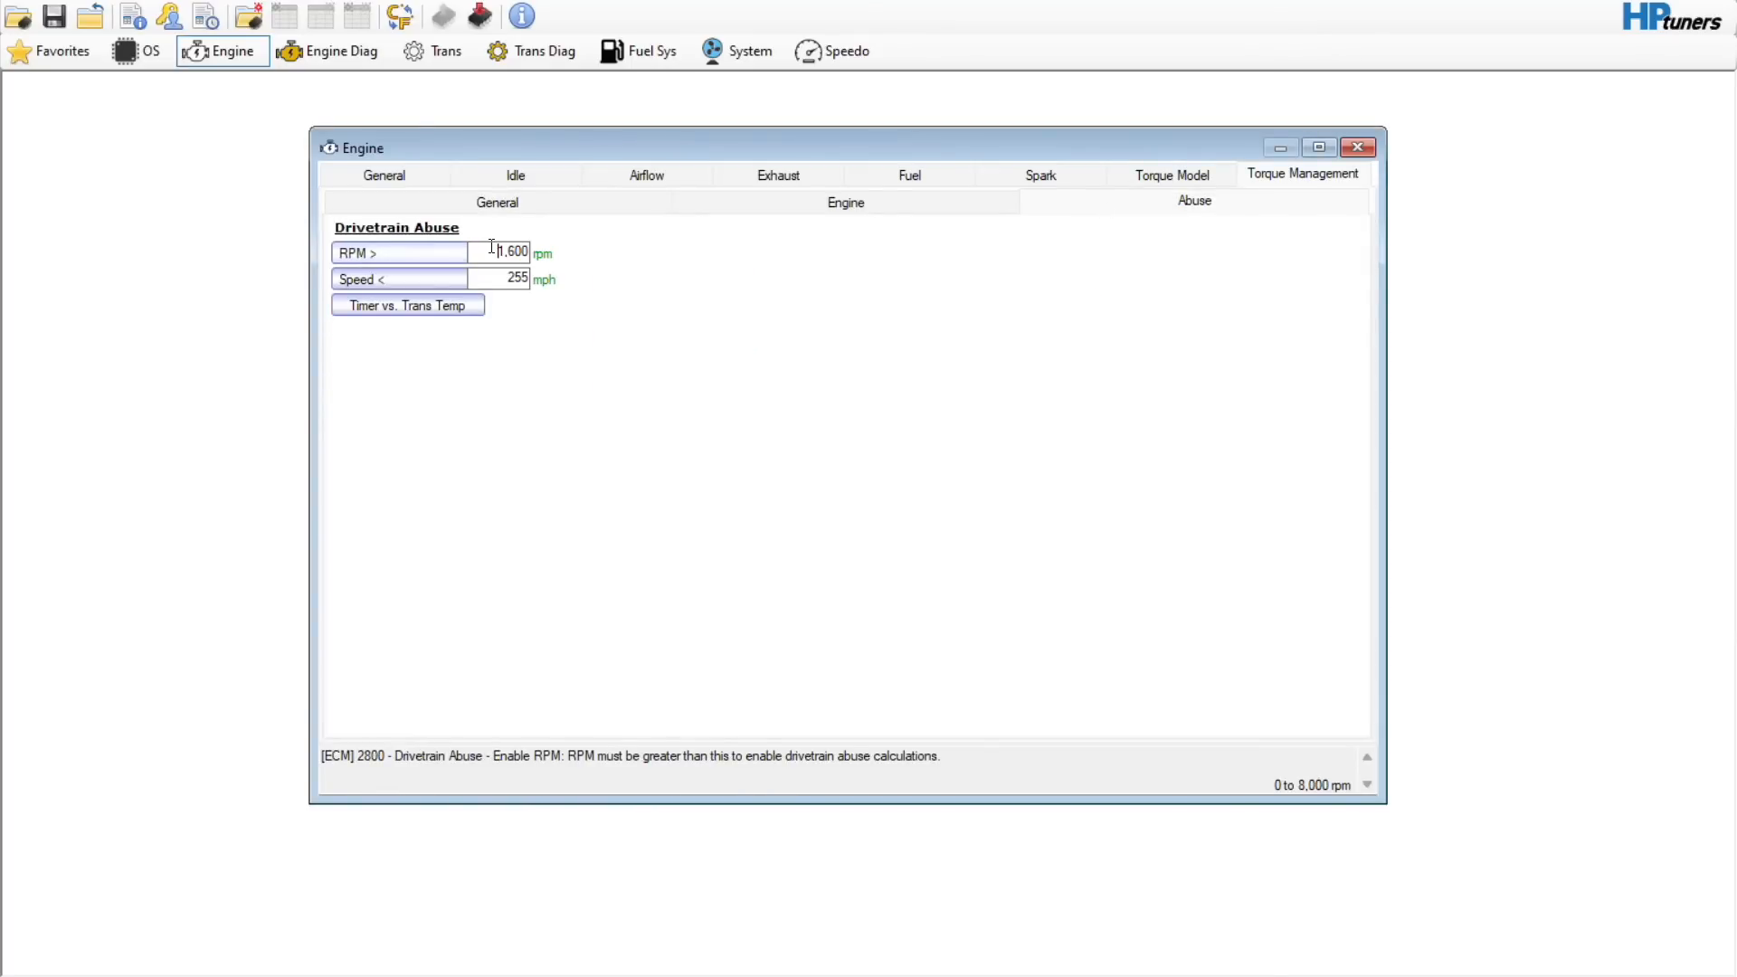
text(8000)
click(504, 277)
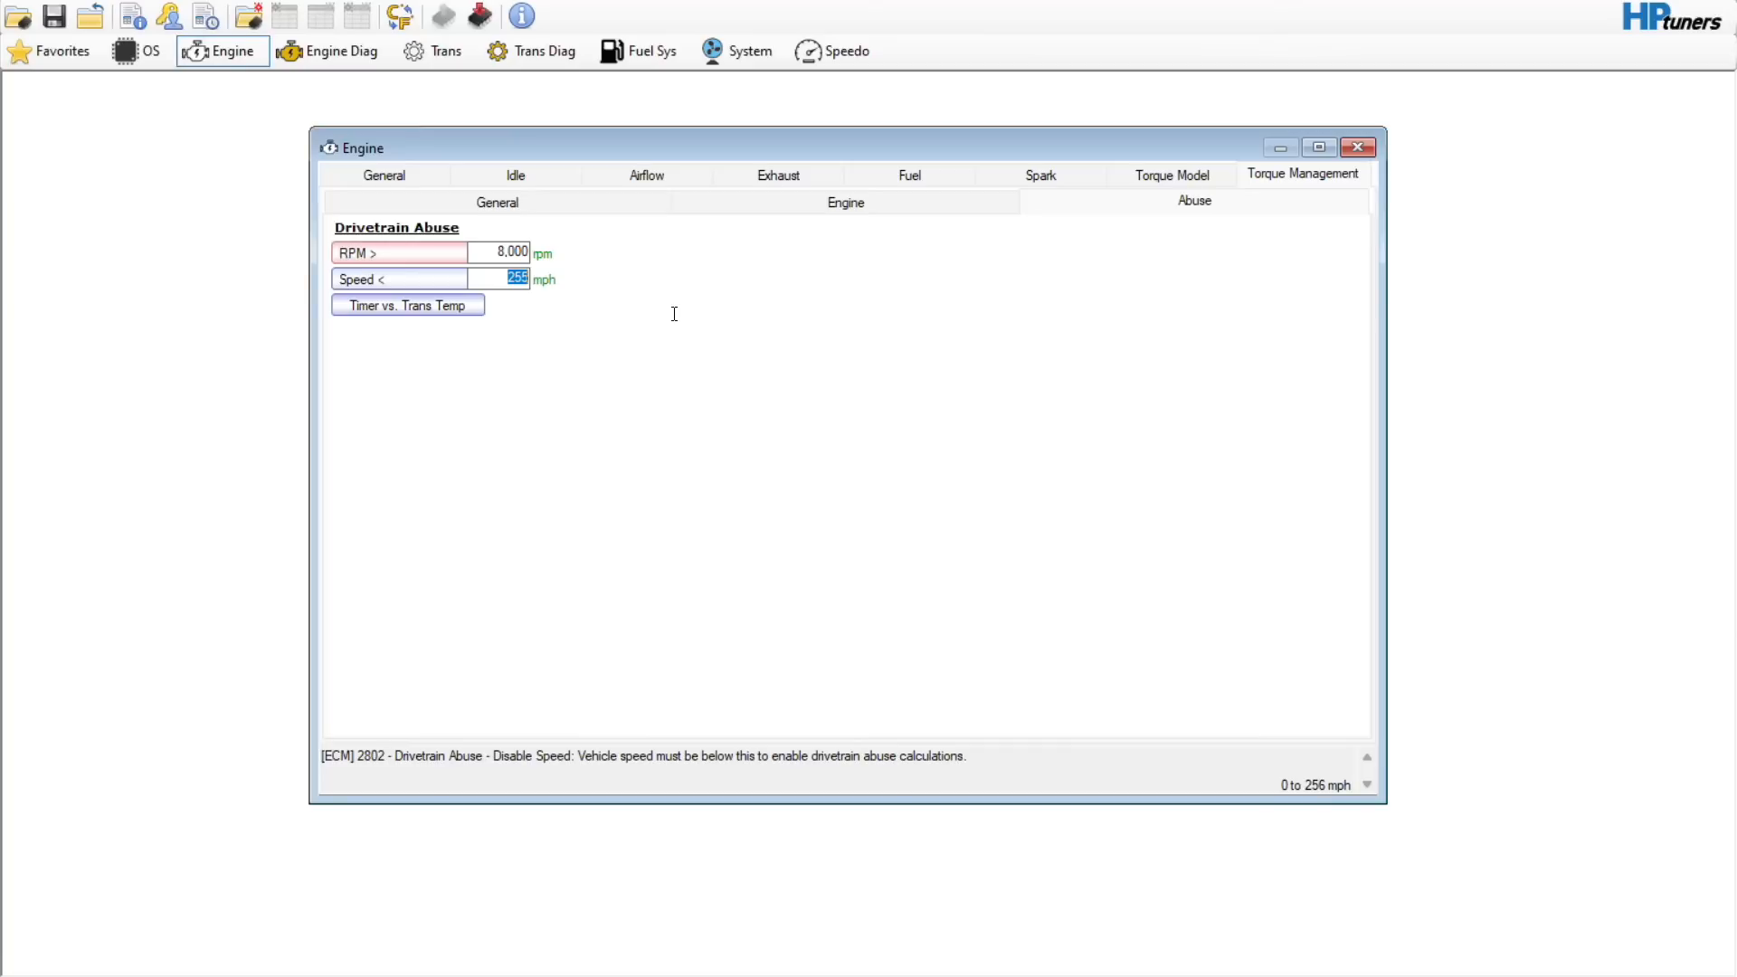
click(512, 274)
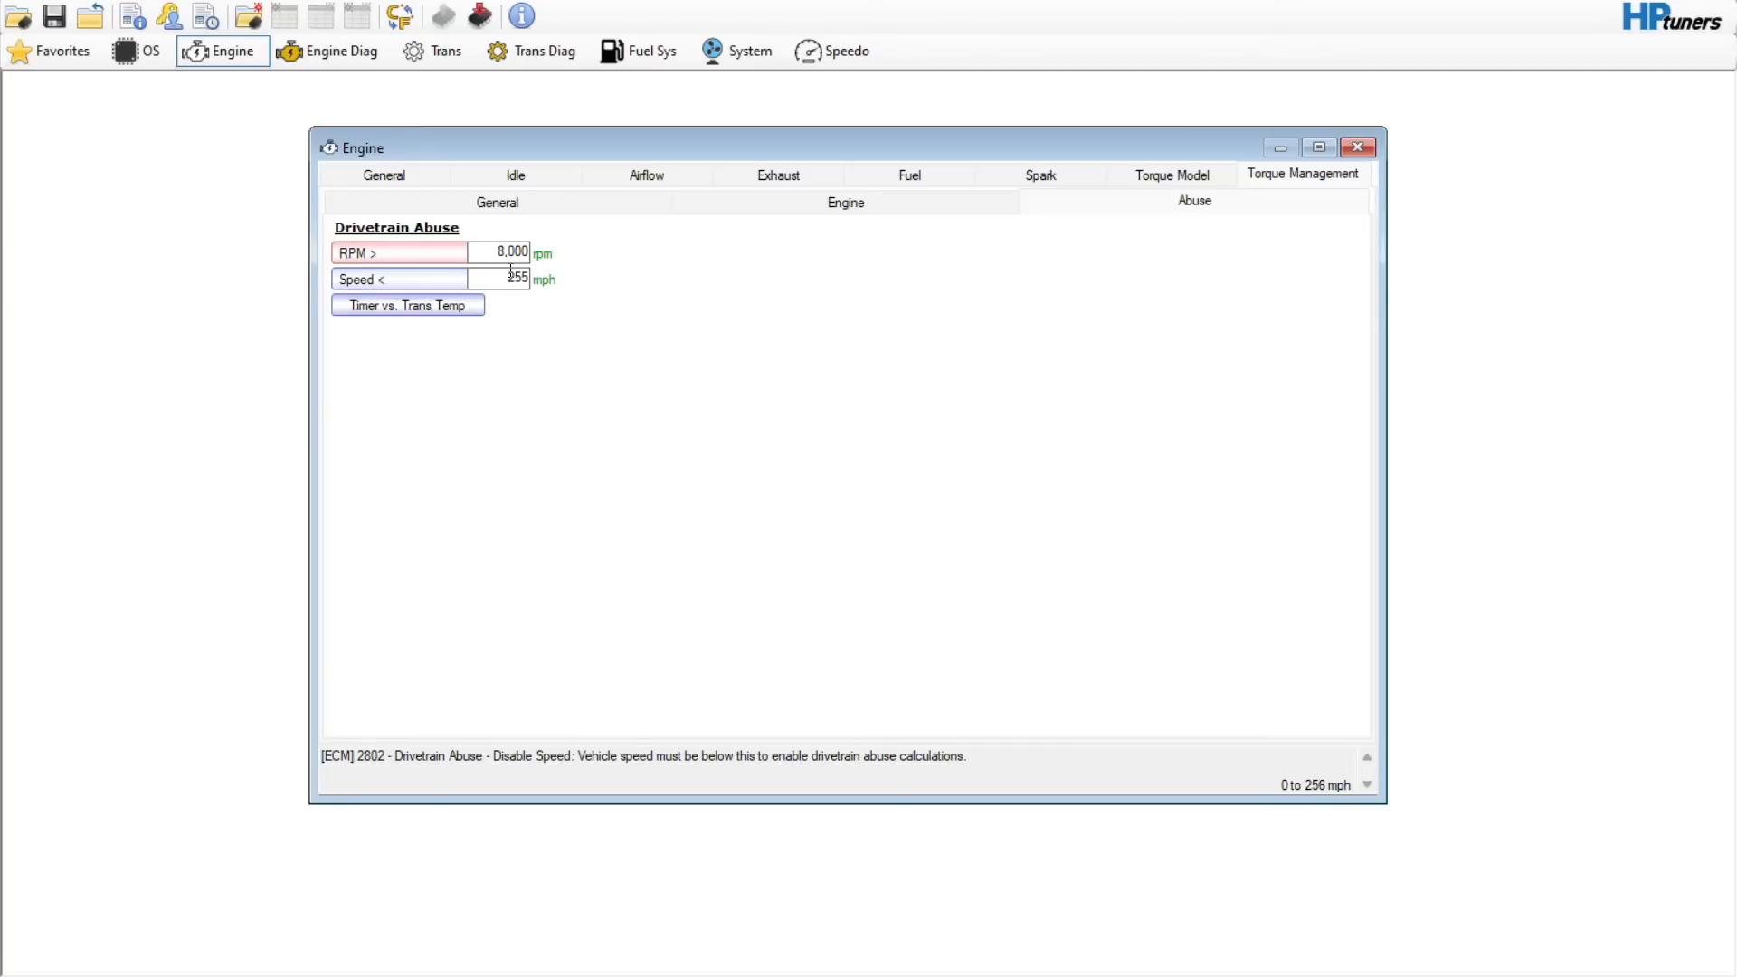
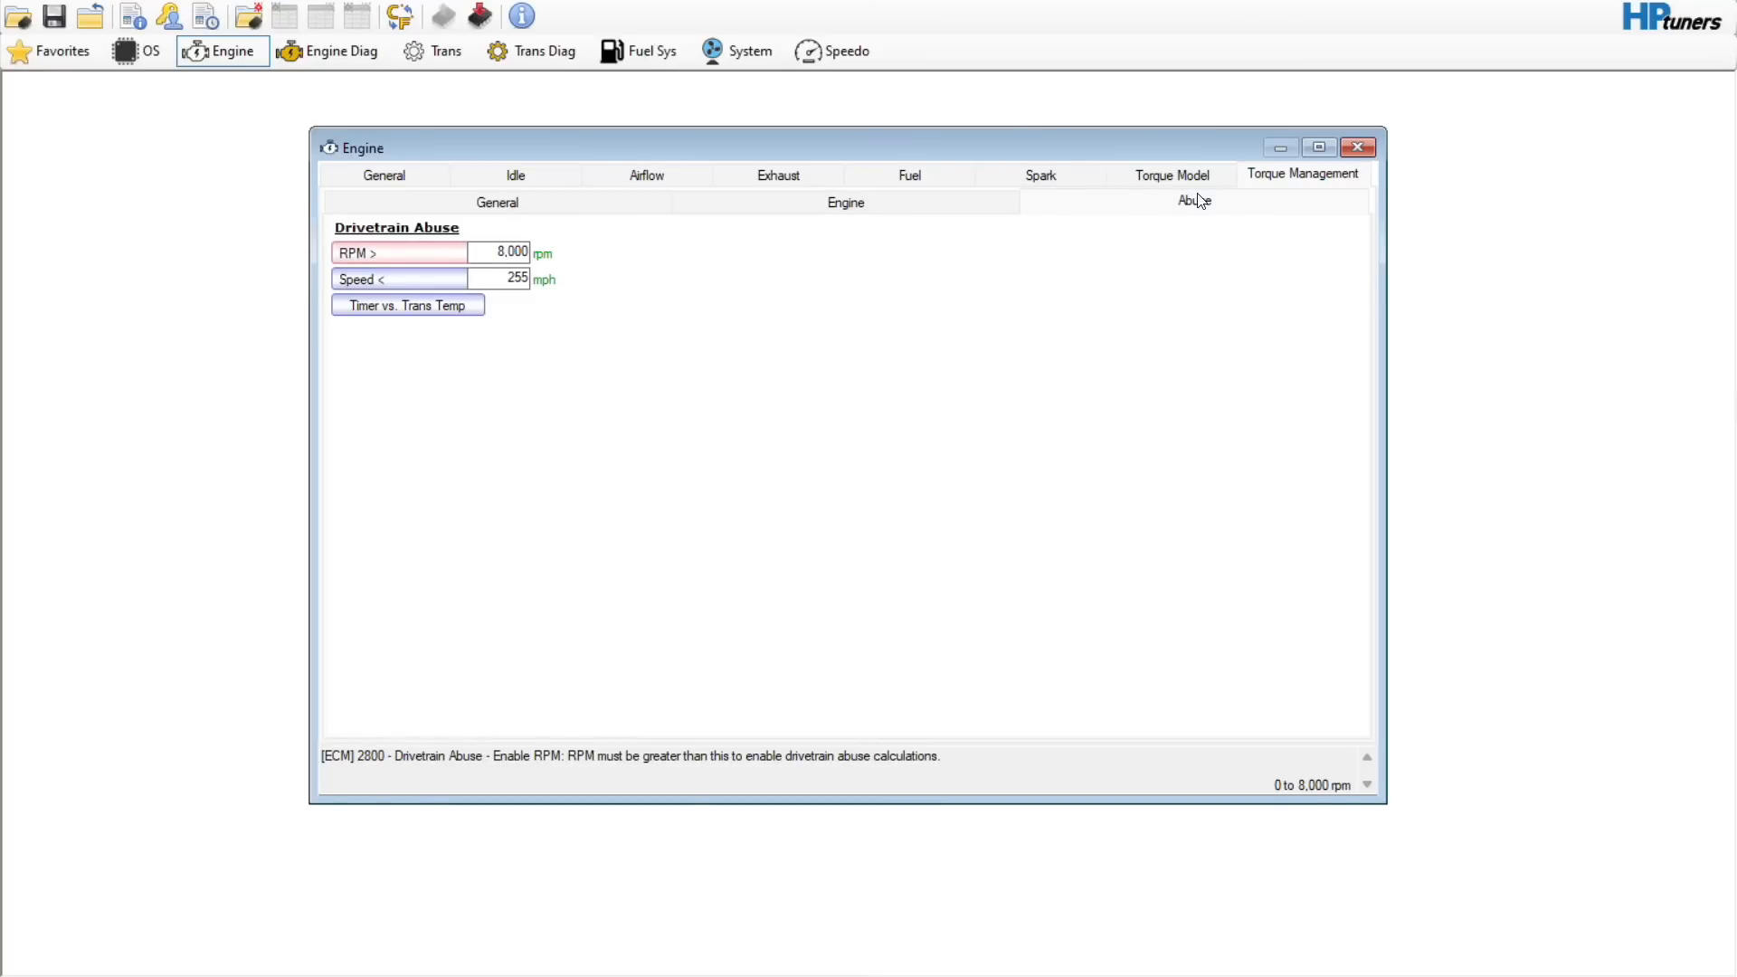
- In the engine airflow diagnostics, set the entire Calculated Airmass vs. TPS vs. RPM P1514 error table to 4.10 g and close it
click(1180, 172)
click(331, 56)
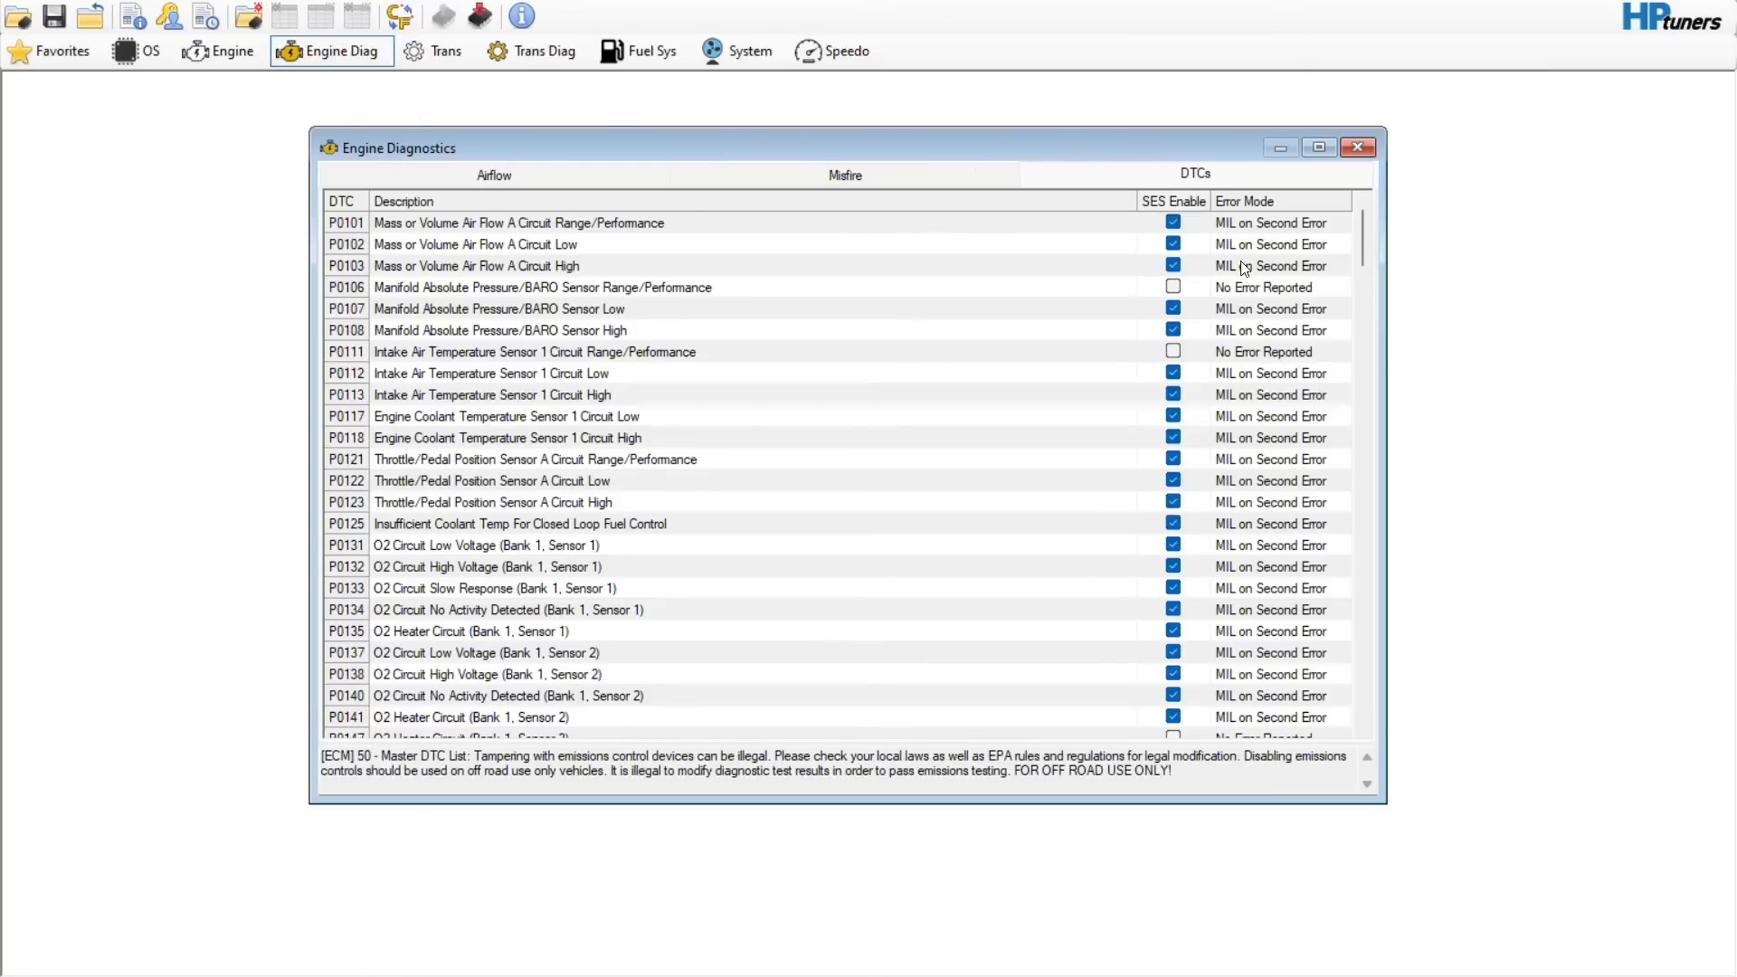
click(594, 180)
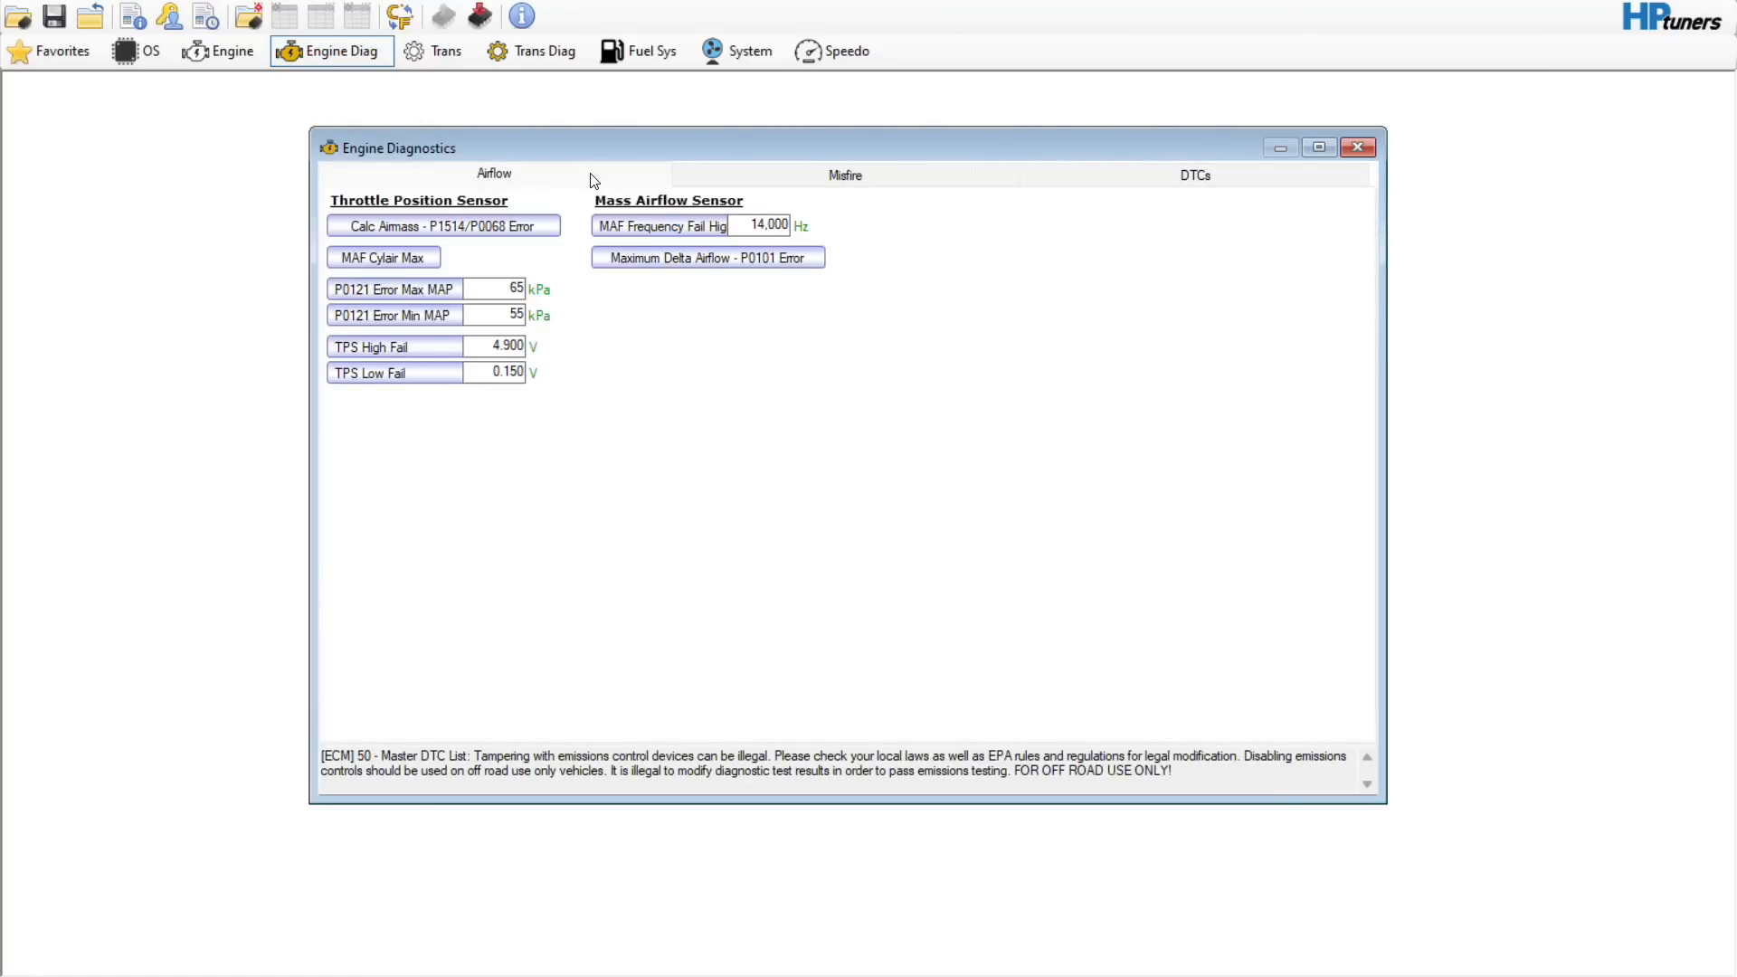
click(531, 225)
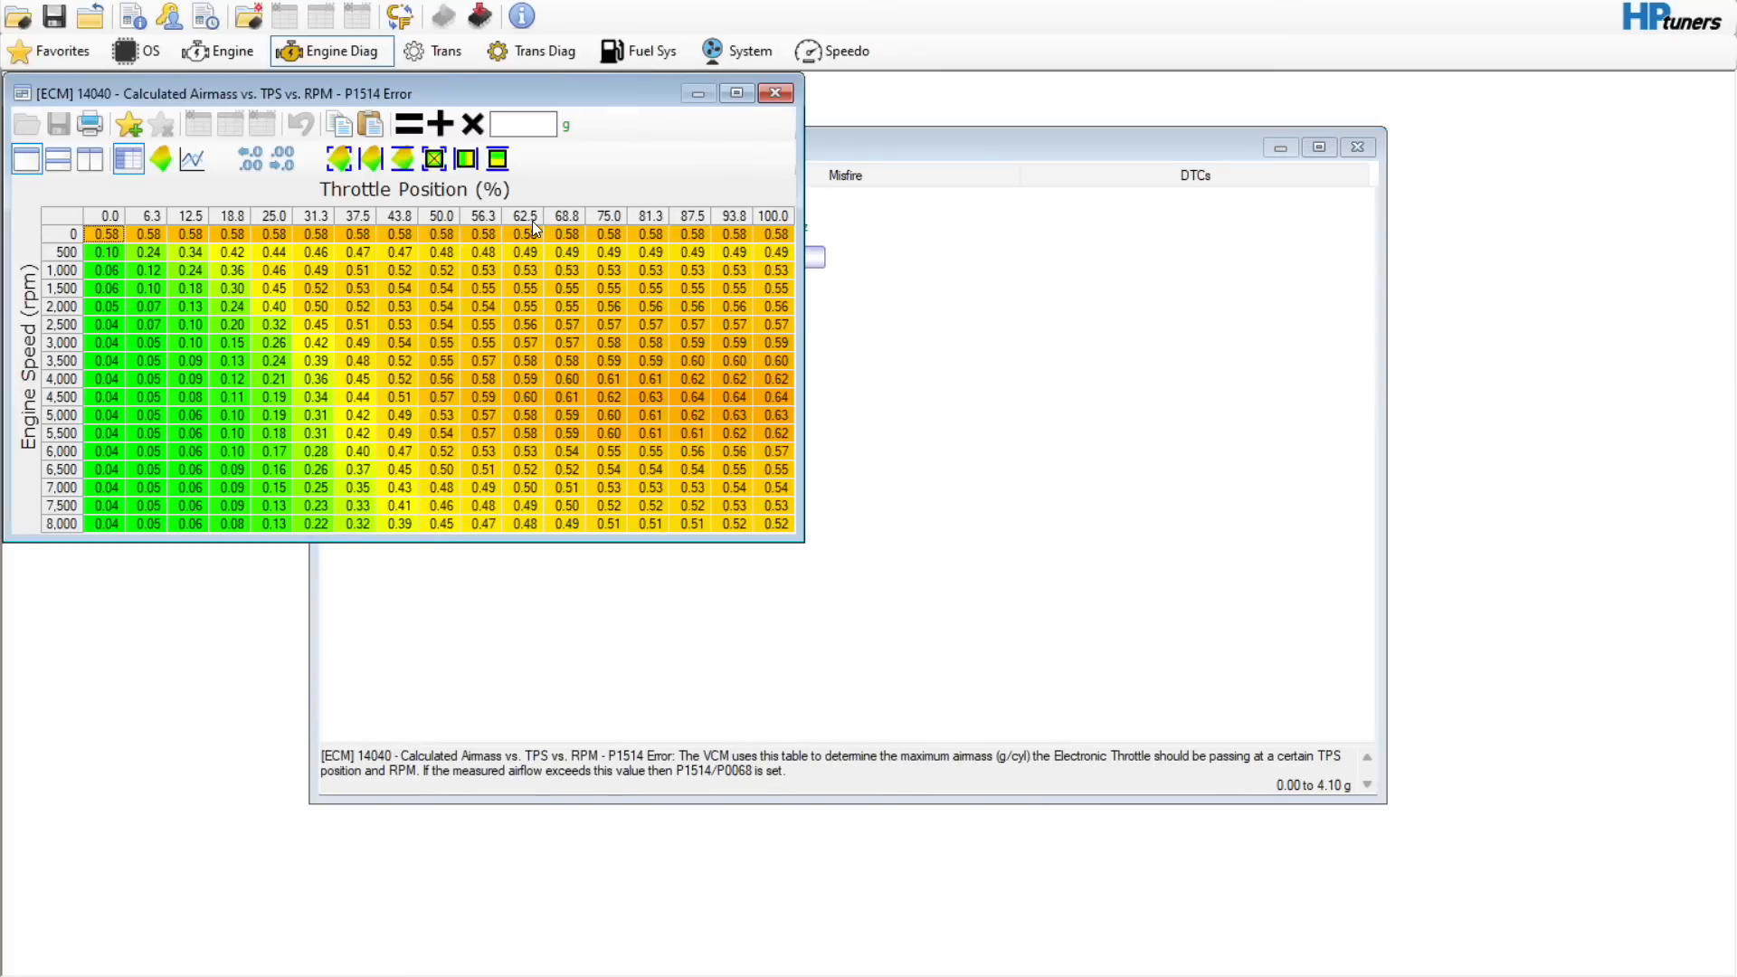
drag(374, 90, 731, 326)
click(432, 454)
click(864, 362)
text(4.10)
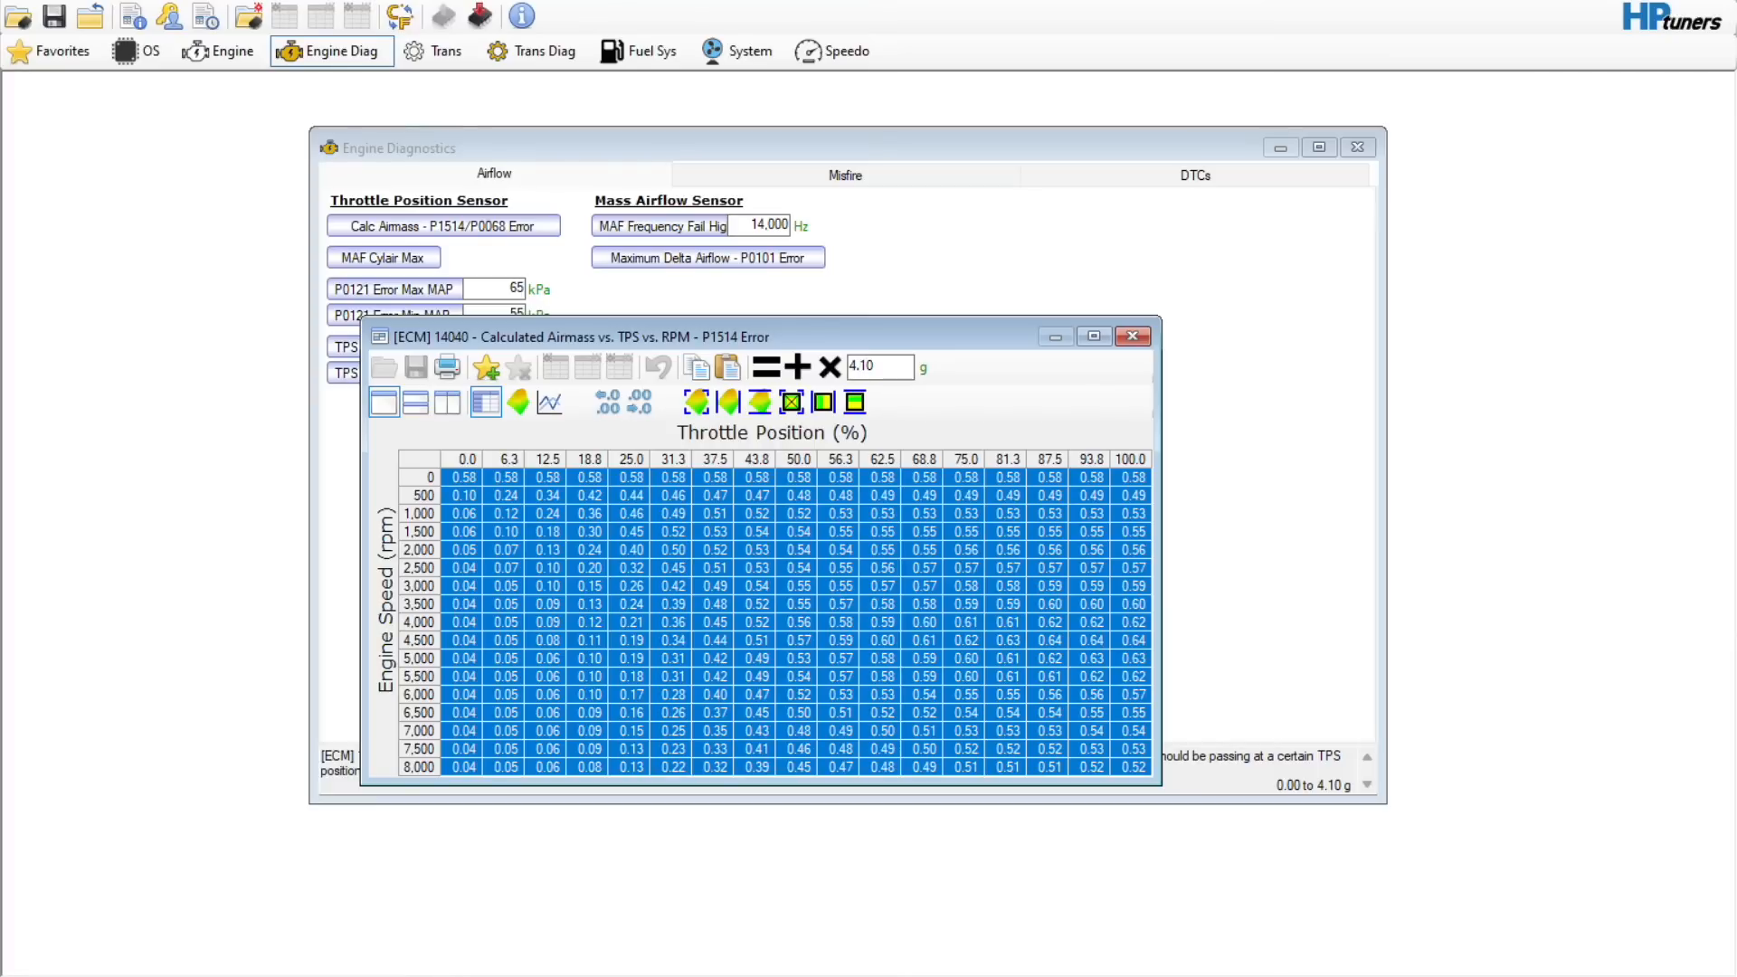
click(766, 366)
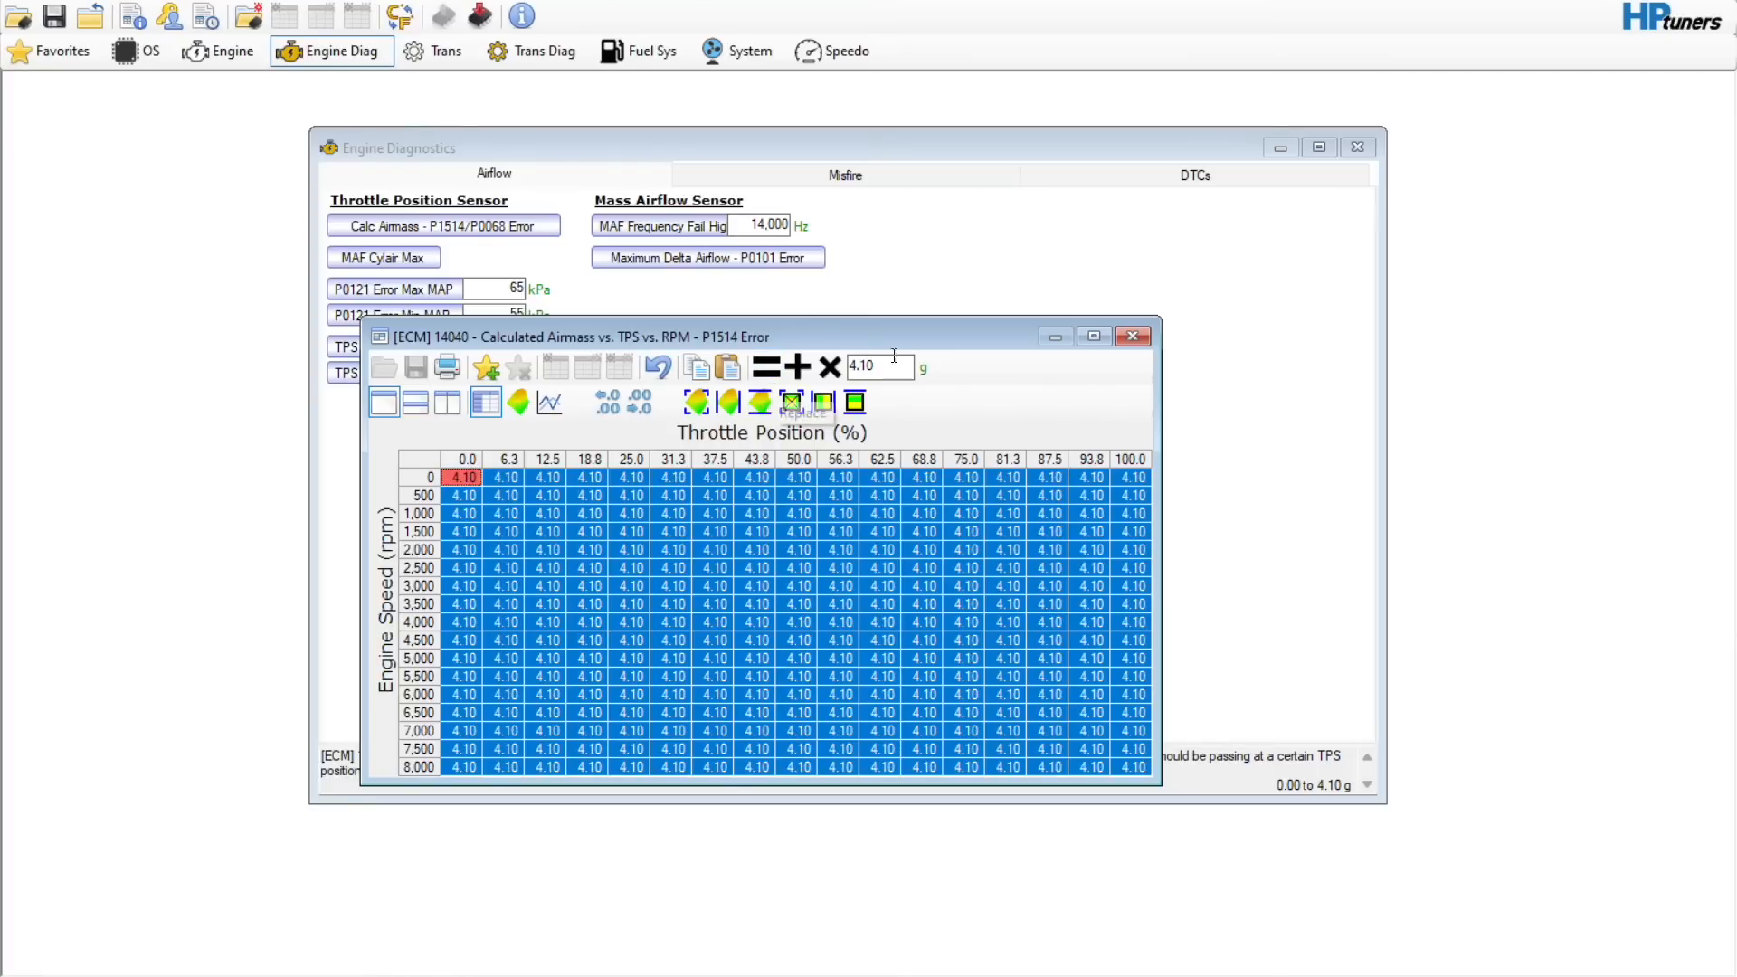
click(1132, 336)
- Set the entire MAF Cylair Maximum vs. RPM table to 4.10 g and close it
click(365, 254)
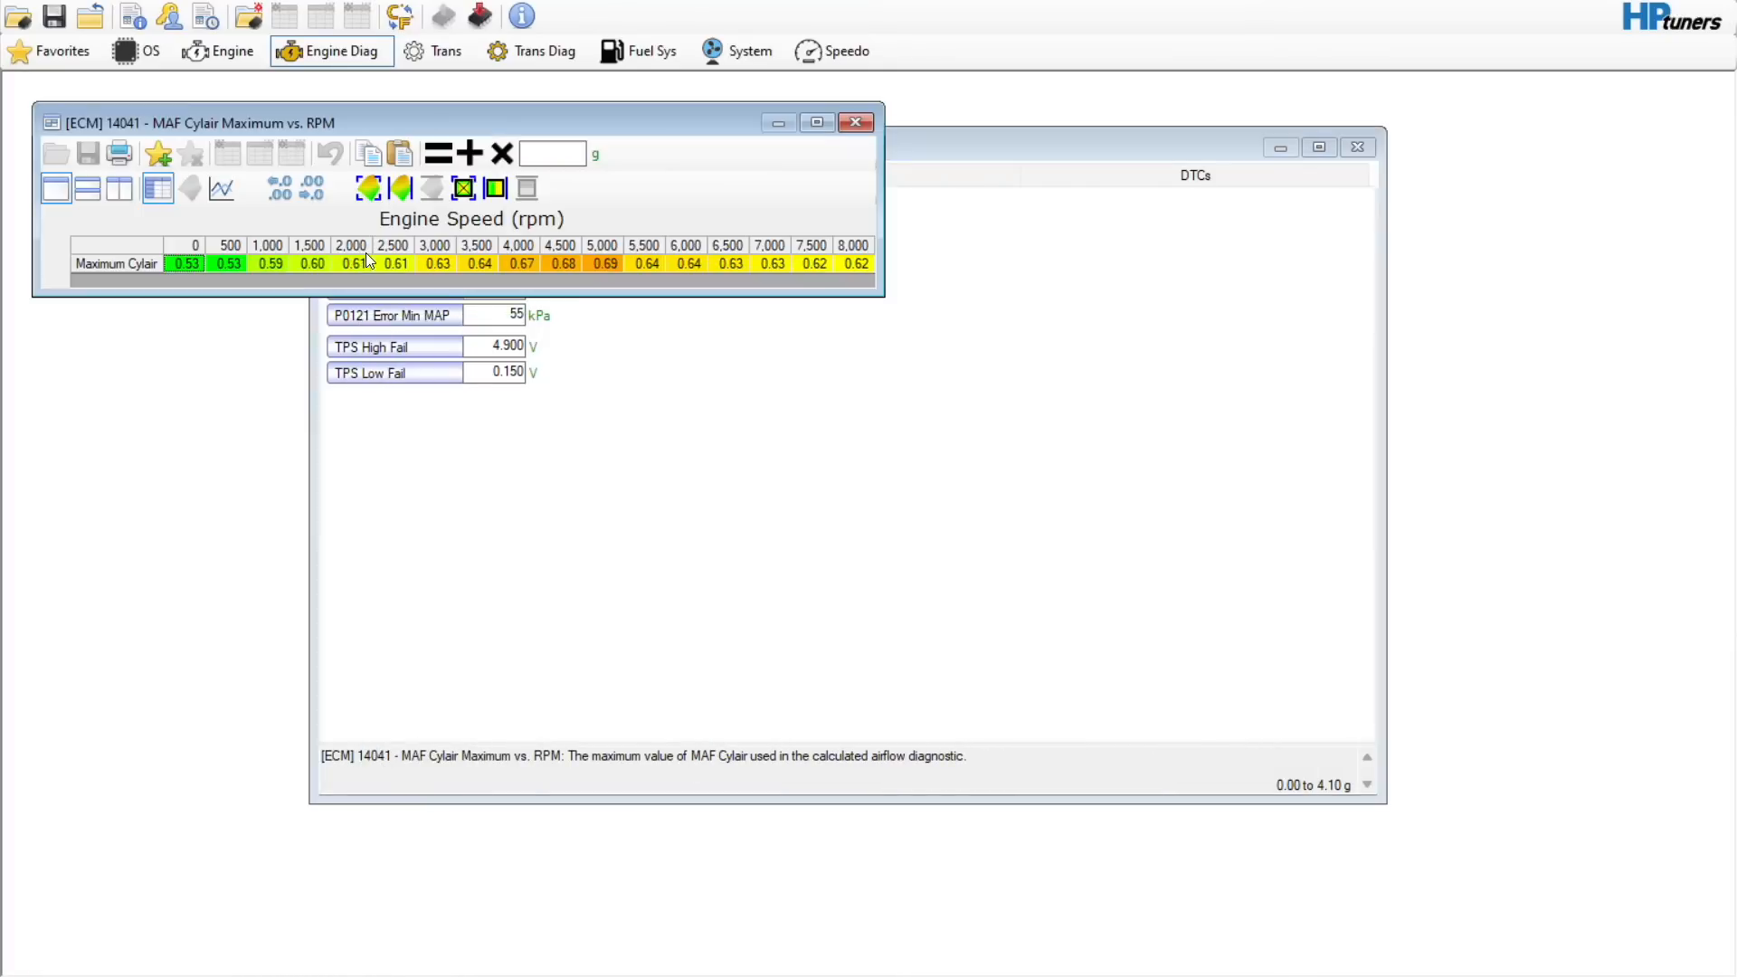
click(141, 243)
click(563, 163)
text(4.10)
click(438, 154)
click(866, 120)
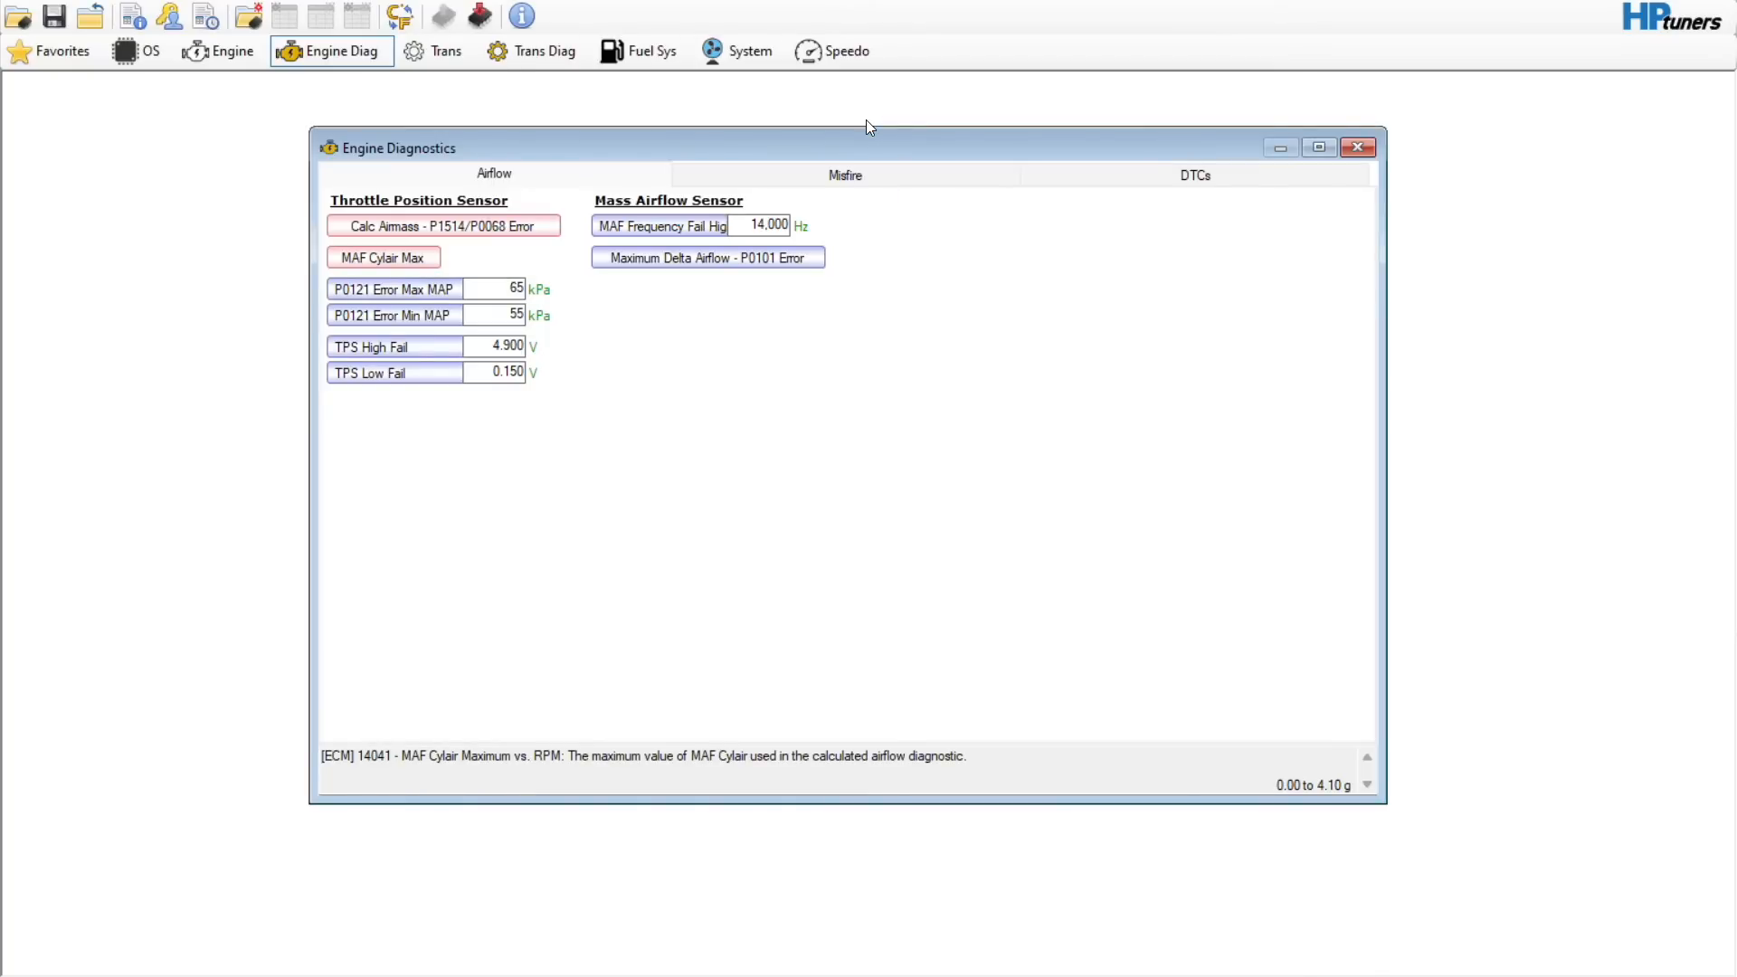
- Check the mass airflow sensor diagnostic limits and the Low RPM misfire revolution mode table, and close the table
click(776, 259)
click(721, 191)
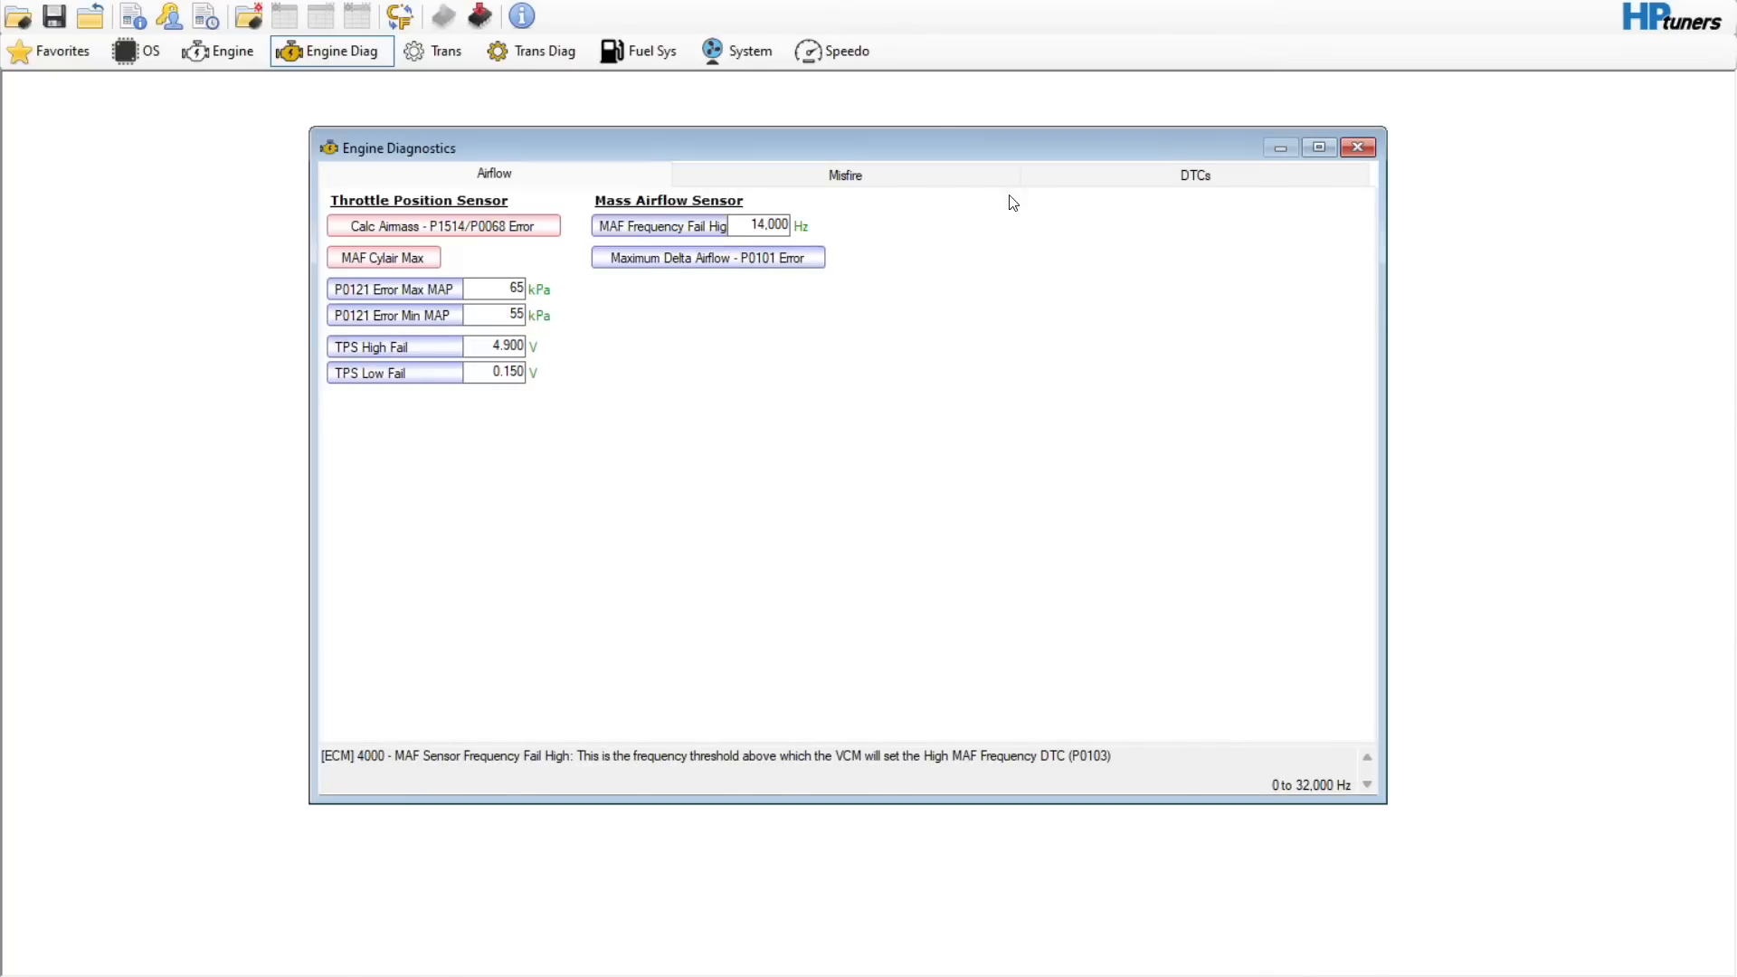
click(934, 182)
click(650, 225)
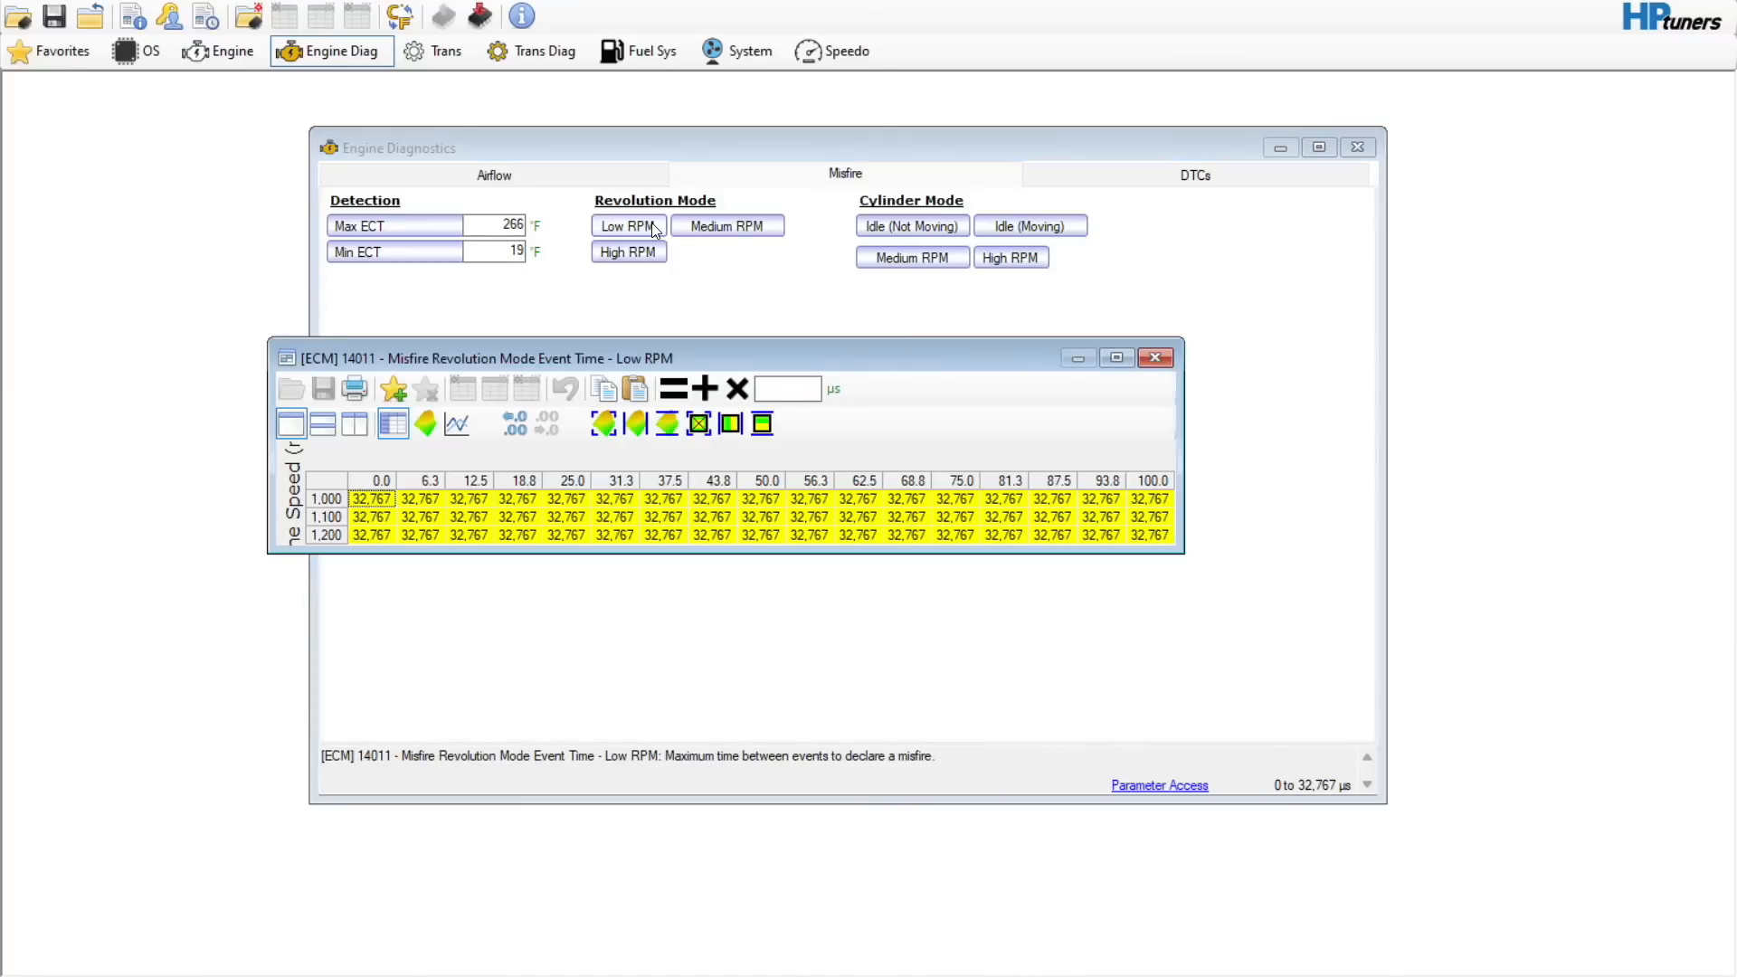
click(1154, 360)
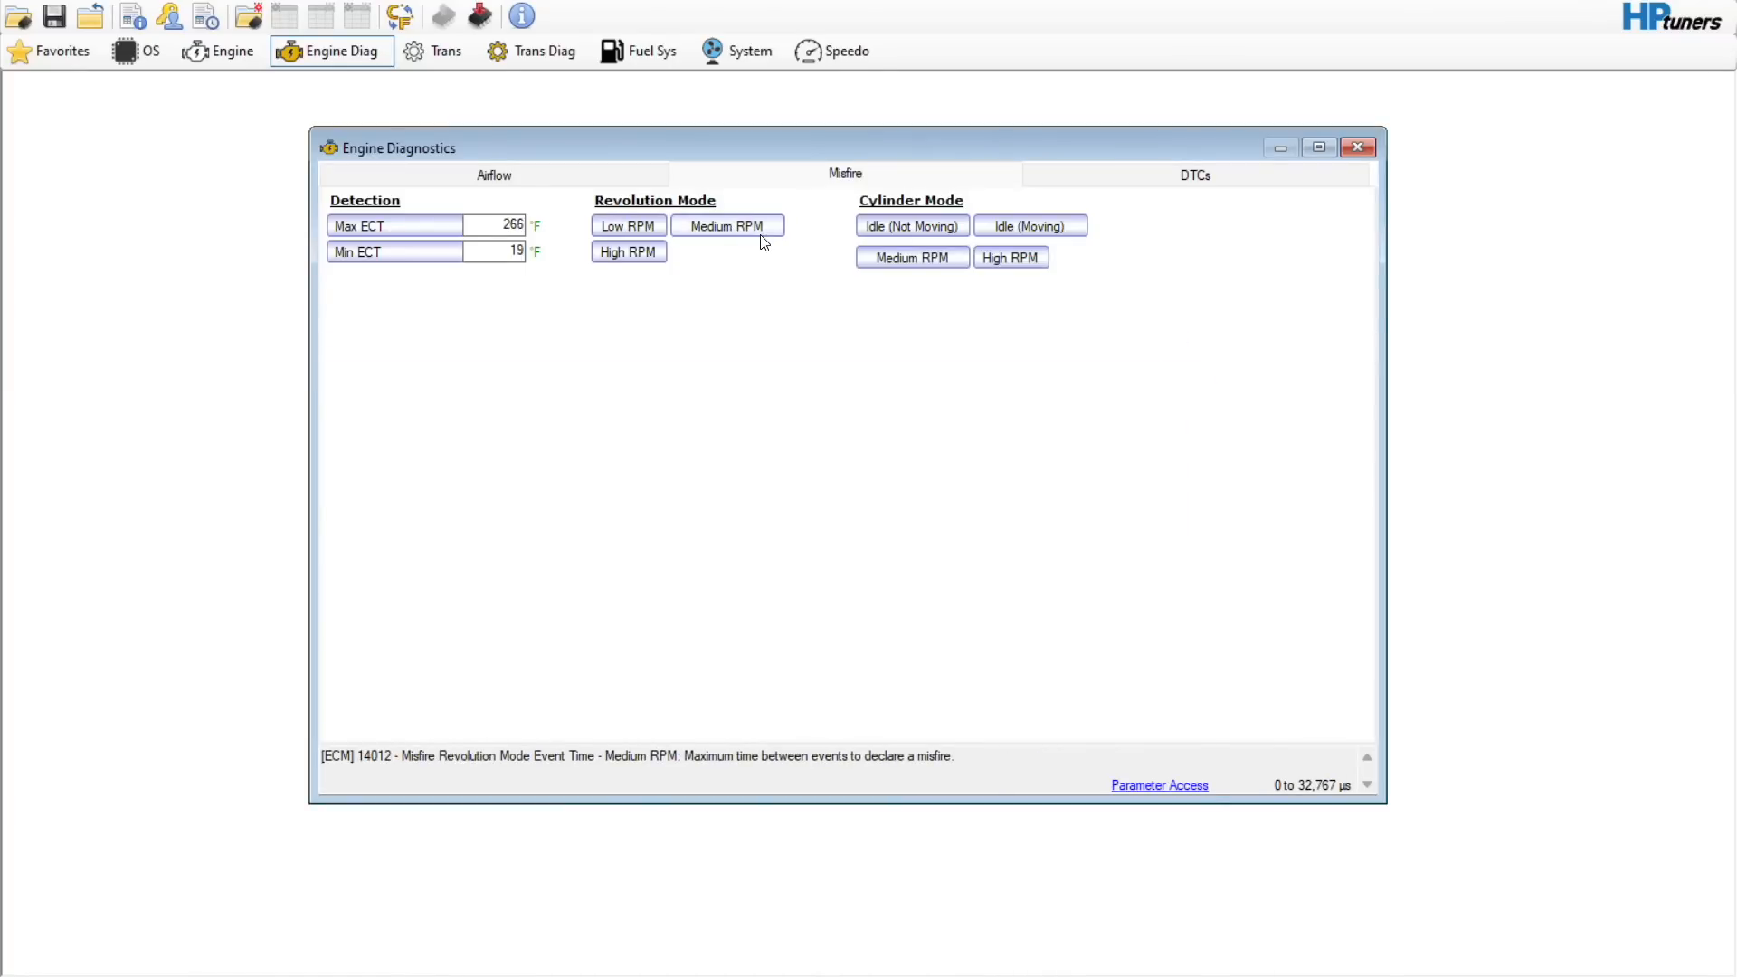
- Multiply the 3,000–5,600 rpm cells from column 12.5 up by 2 in the Medium RPM misfire revolution mode table, and check the High RPM table
click(764, 231)
drag(511, 697, 1178, 921)
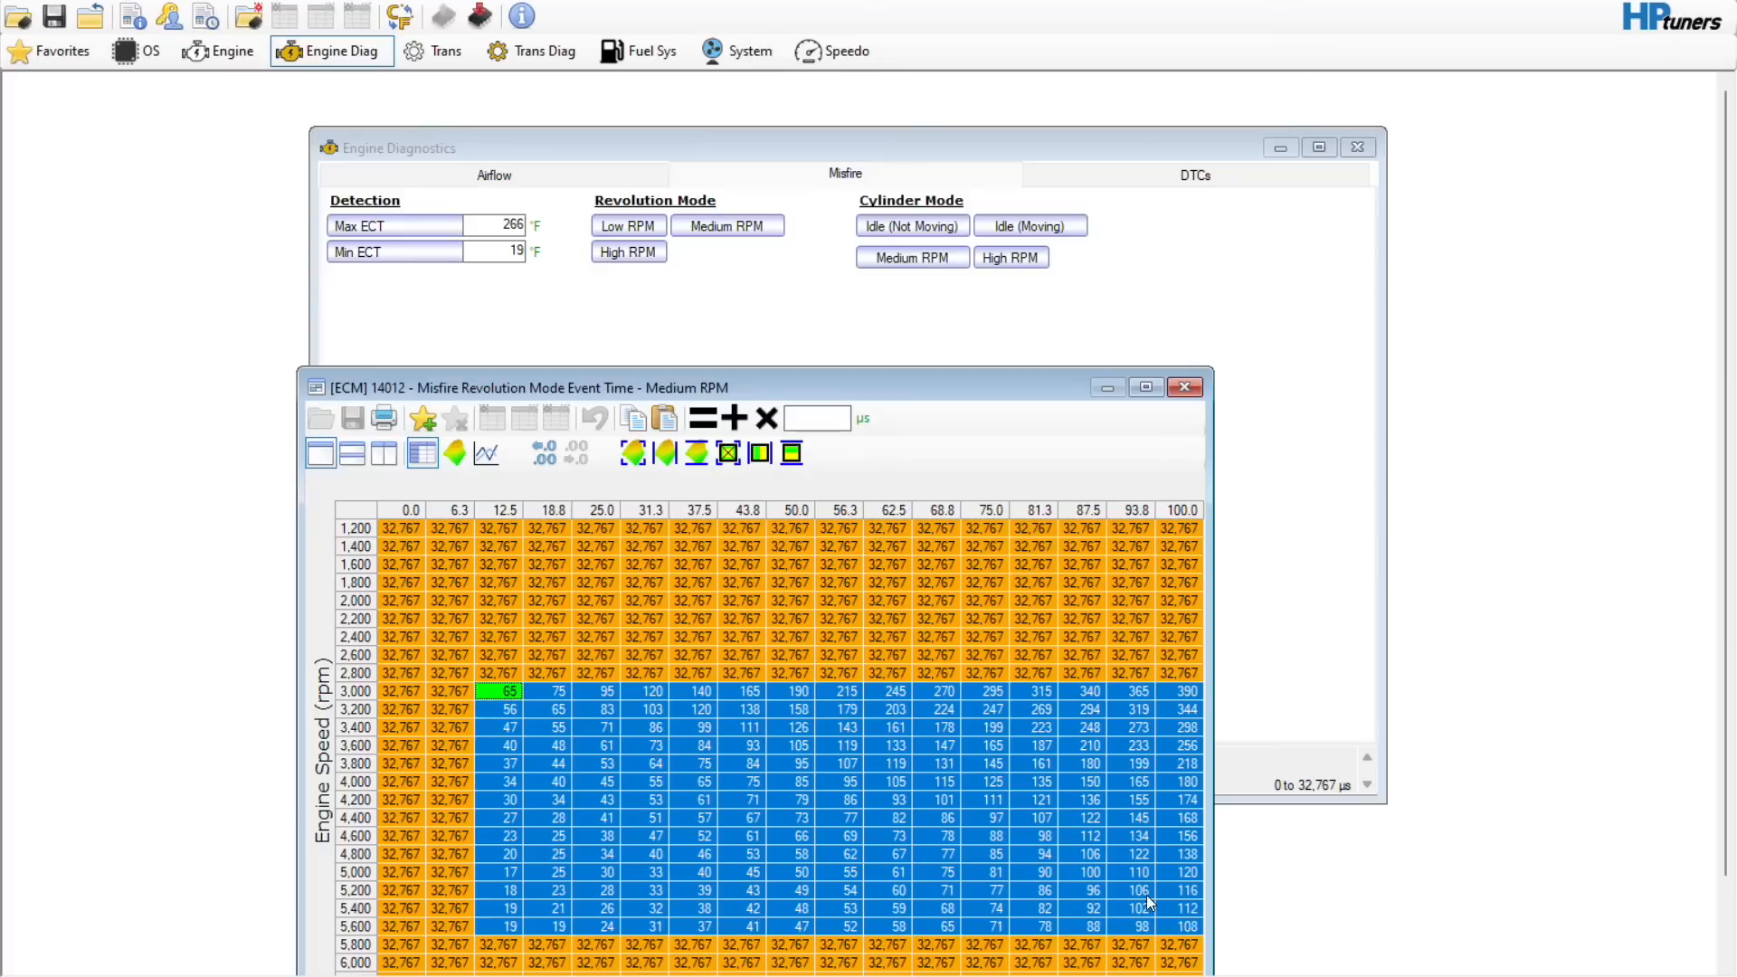
click(820, 409)
text(2)
click(766, 417)
click(1184, 388)
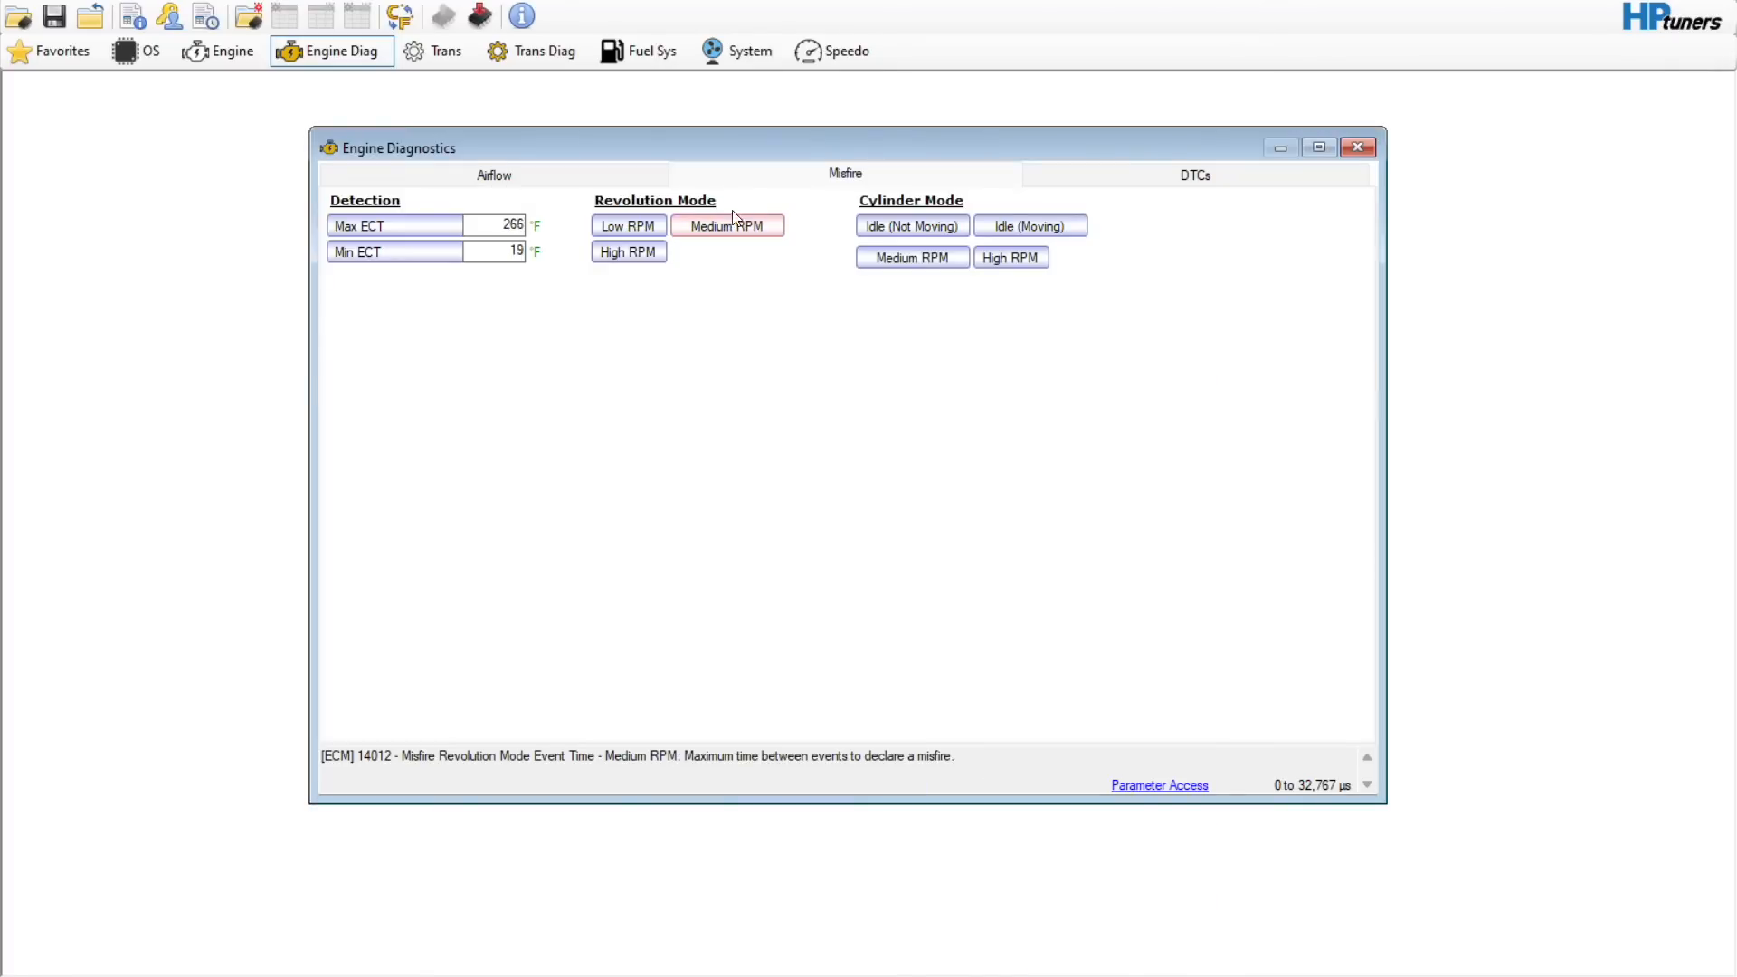
click(632, 251)
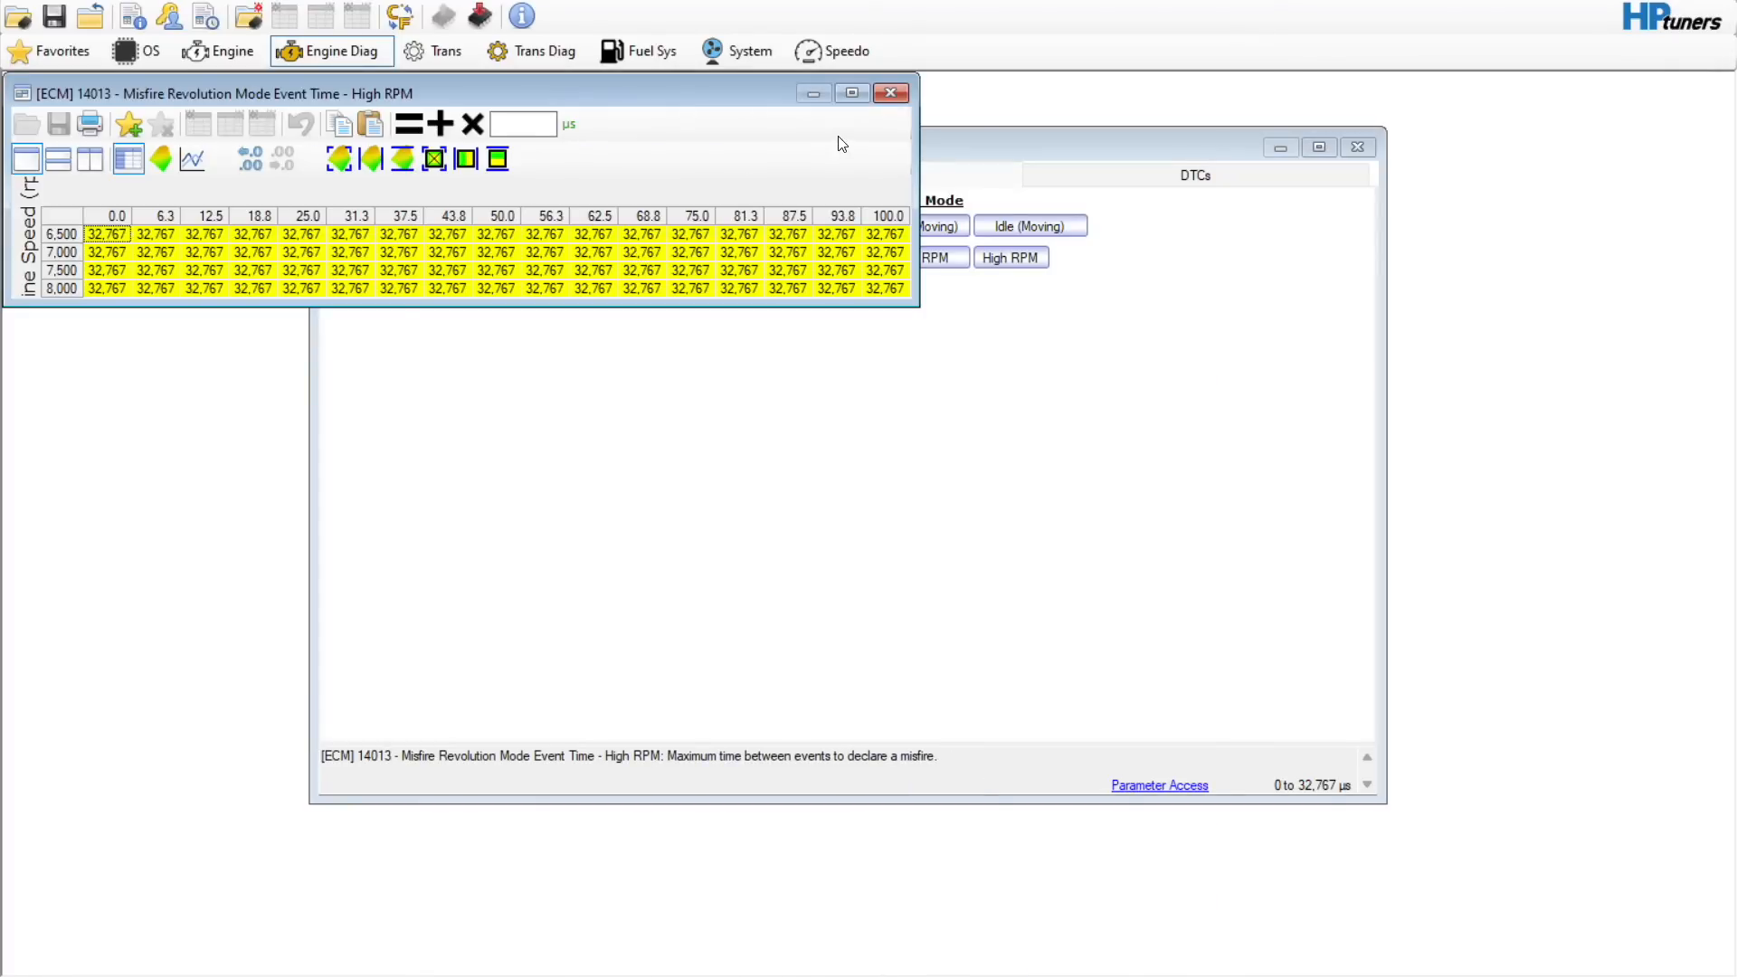
click(890, 93)
- Multiply all cells from column 12.5 to 100 by 2 in the Idle (Not Moving) misfire cylinder mode table and close it
click(914, 226)
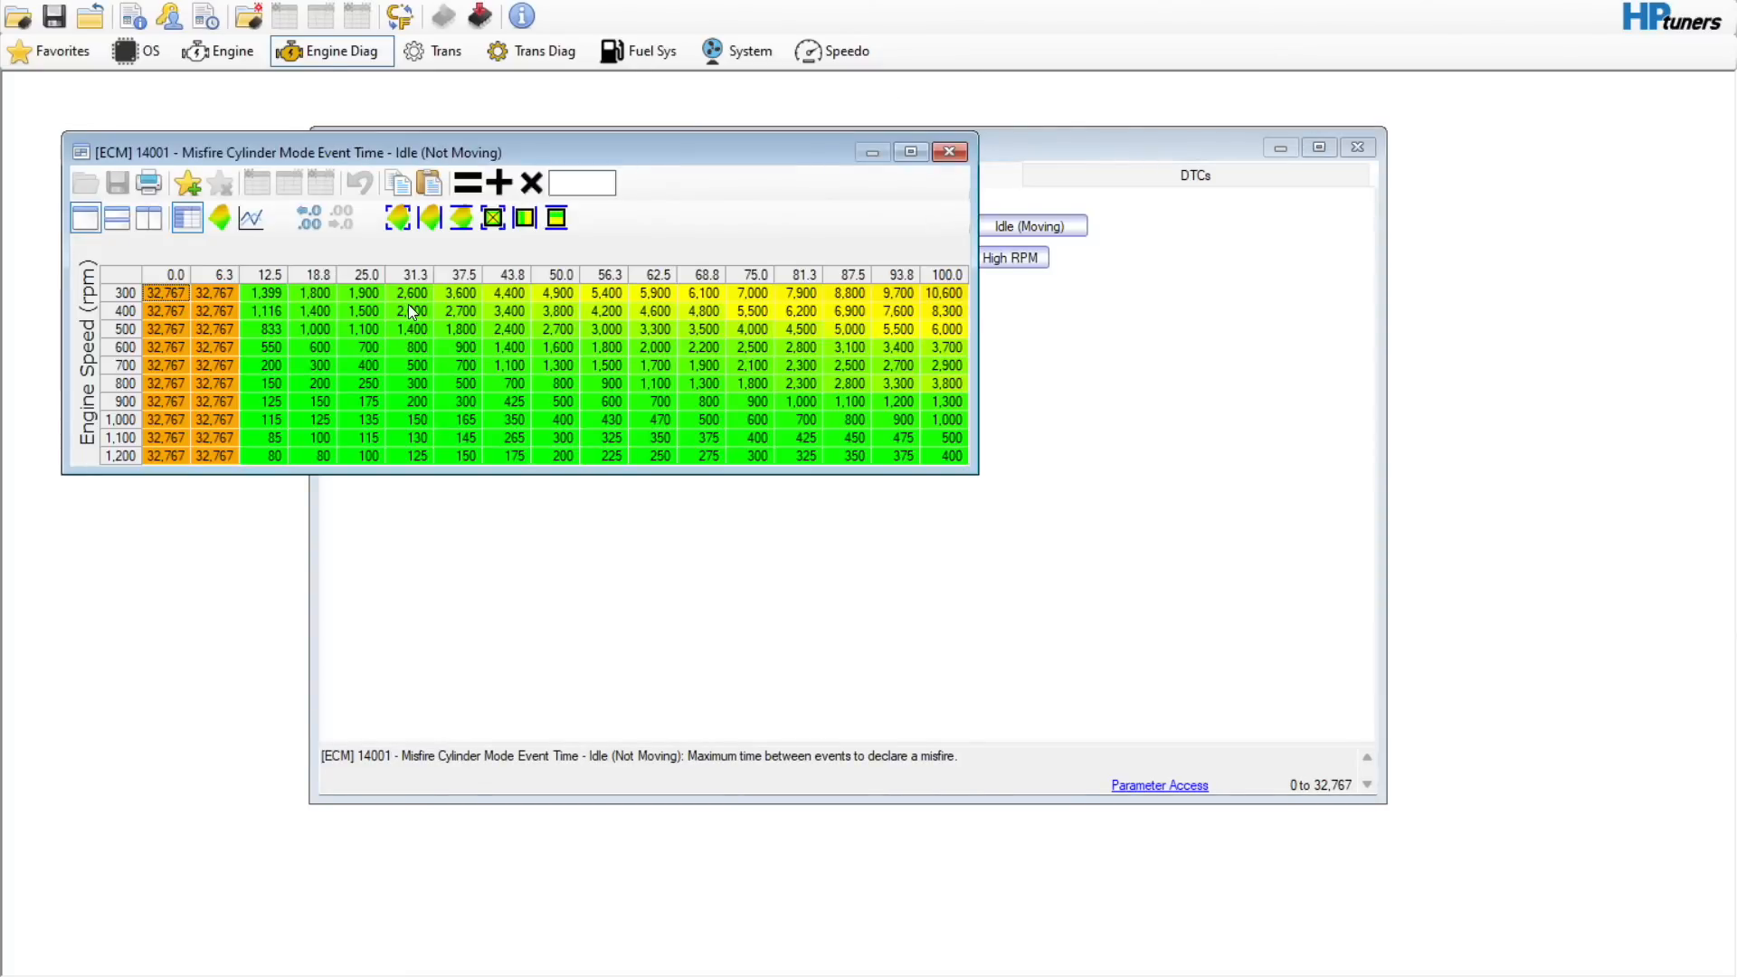
drag(257, 291, 950, 729)
click(582, 182)
text(2)
click(531, 183)
click(790, 372)
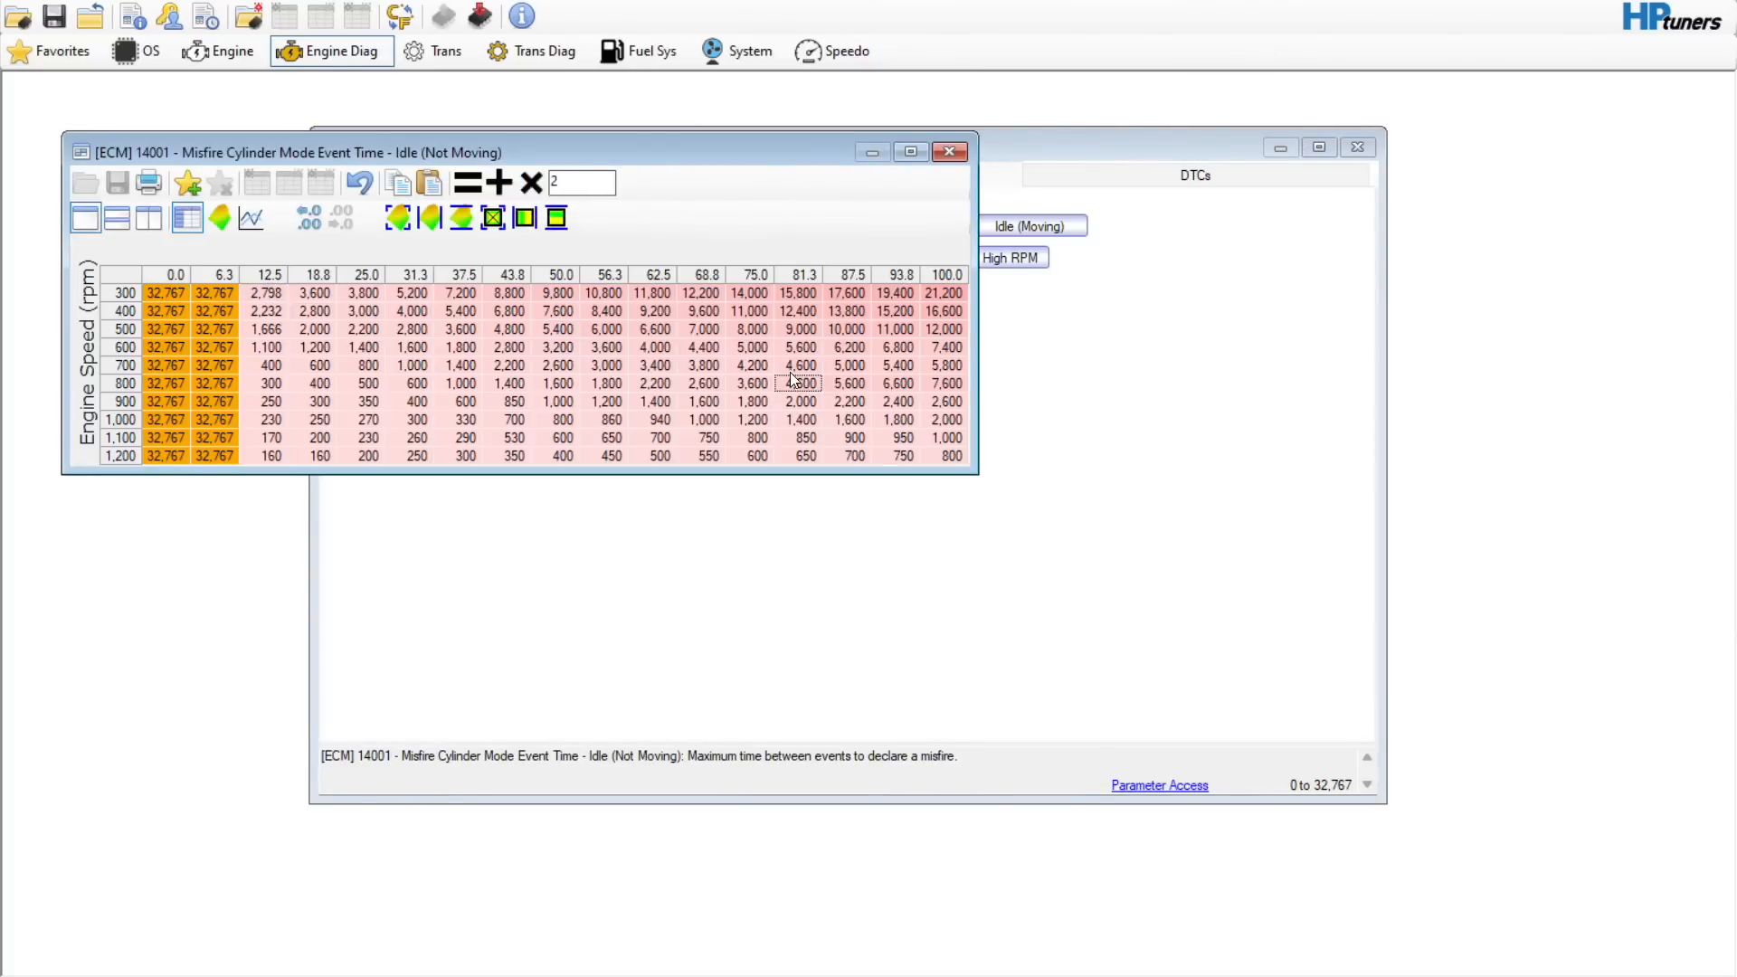
click(949, 151)
- Multiply all cells from column 12.5 to 100 by 2 in the Idle (Moving) misfire cylinder mode table and close it
click(1011, 233)
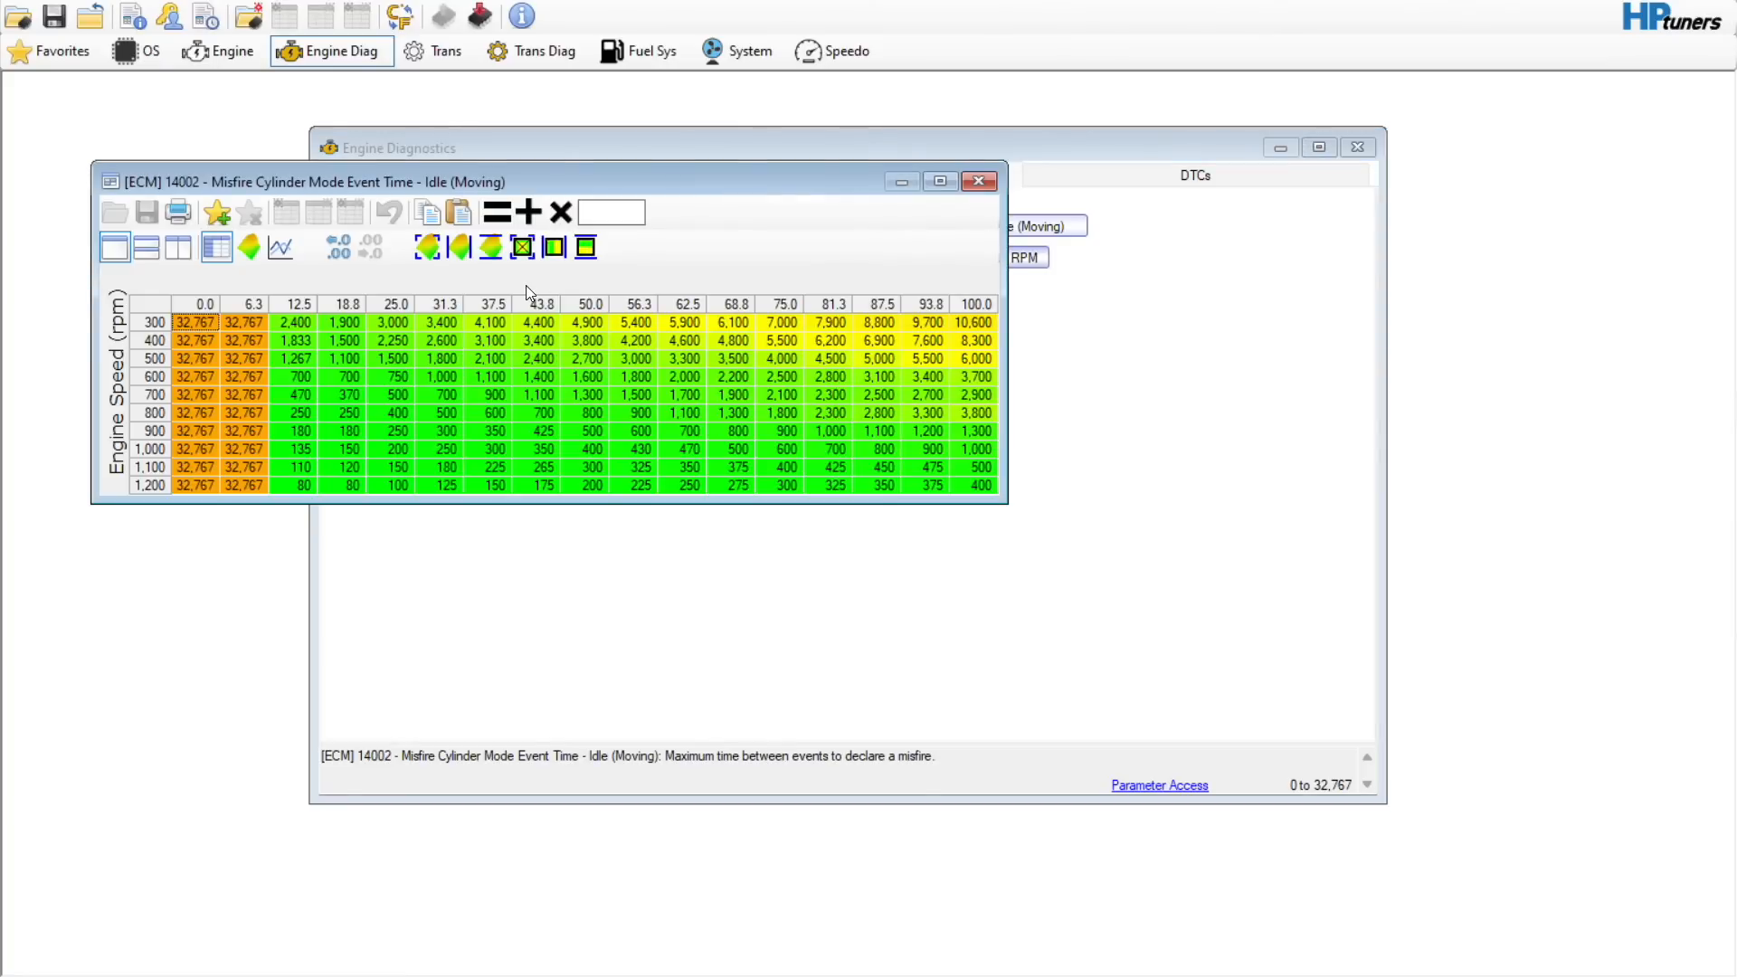
drag(298, 321, 1074, 817)
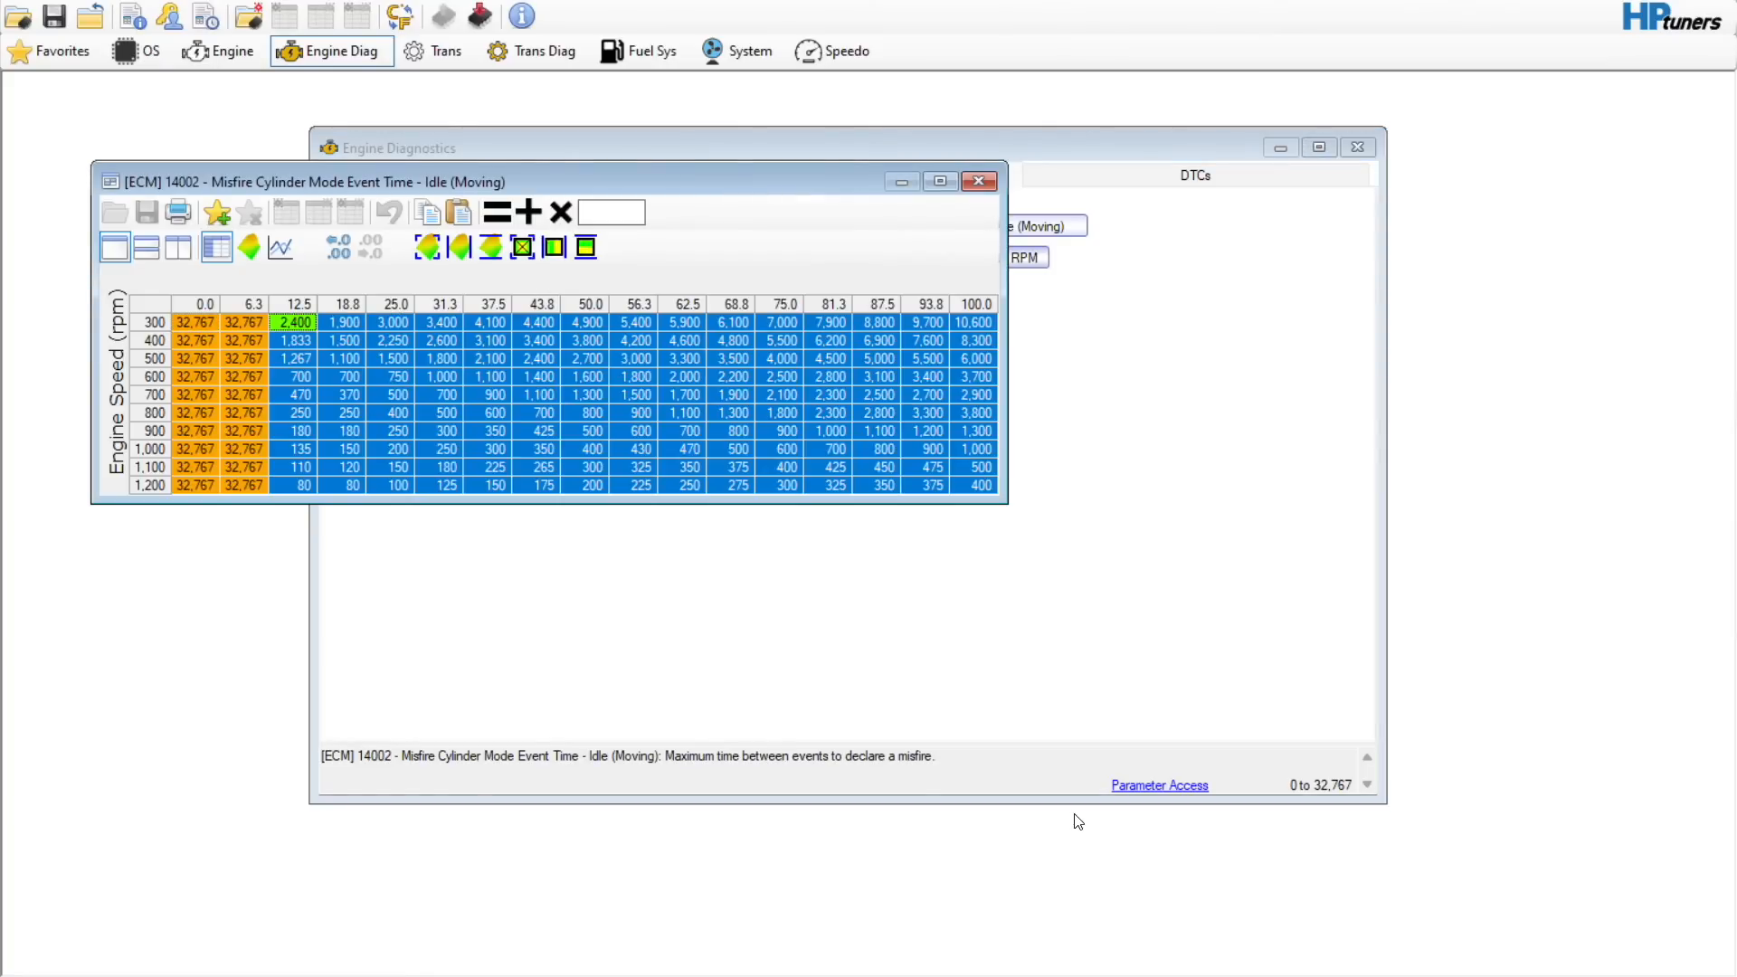
click(583, 211)
text(2)
click(561, 212)
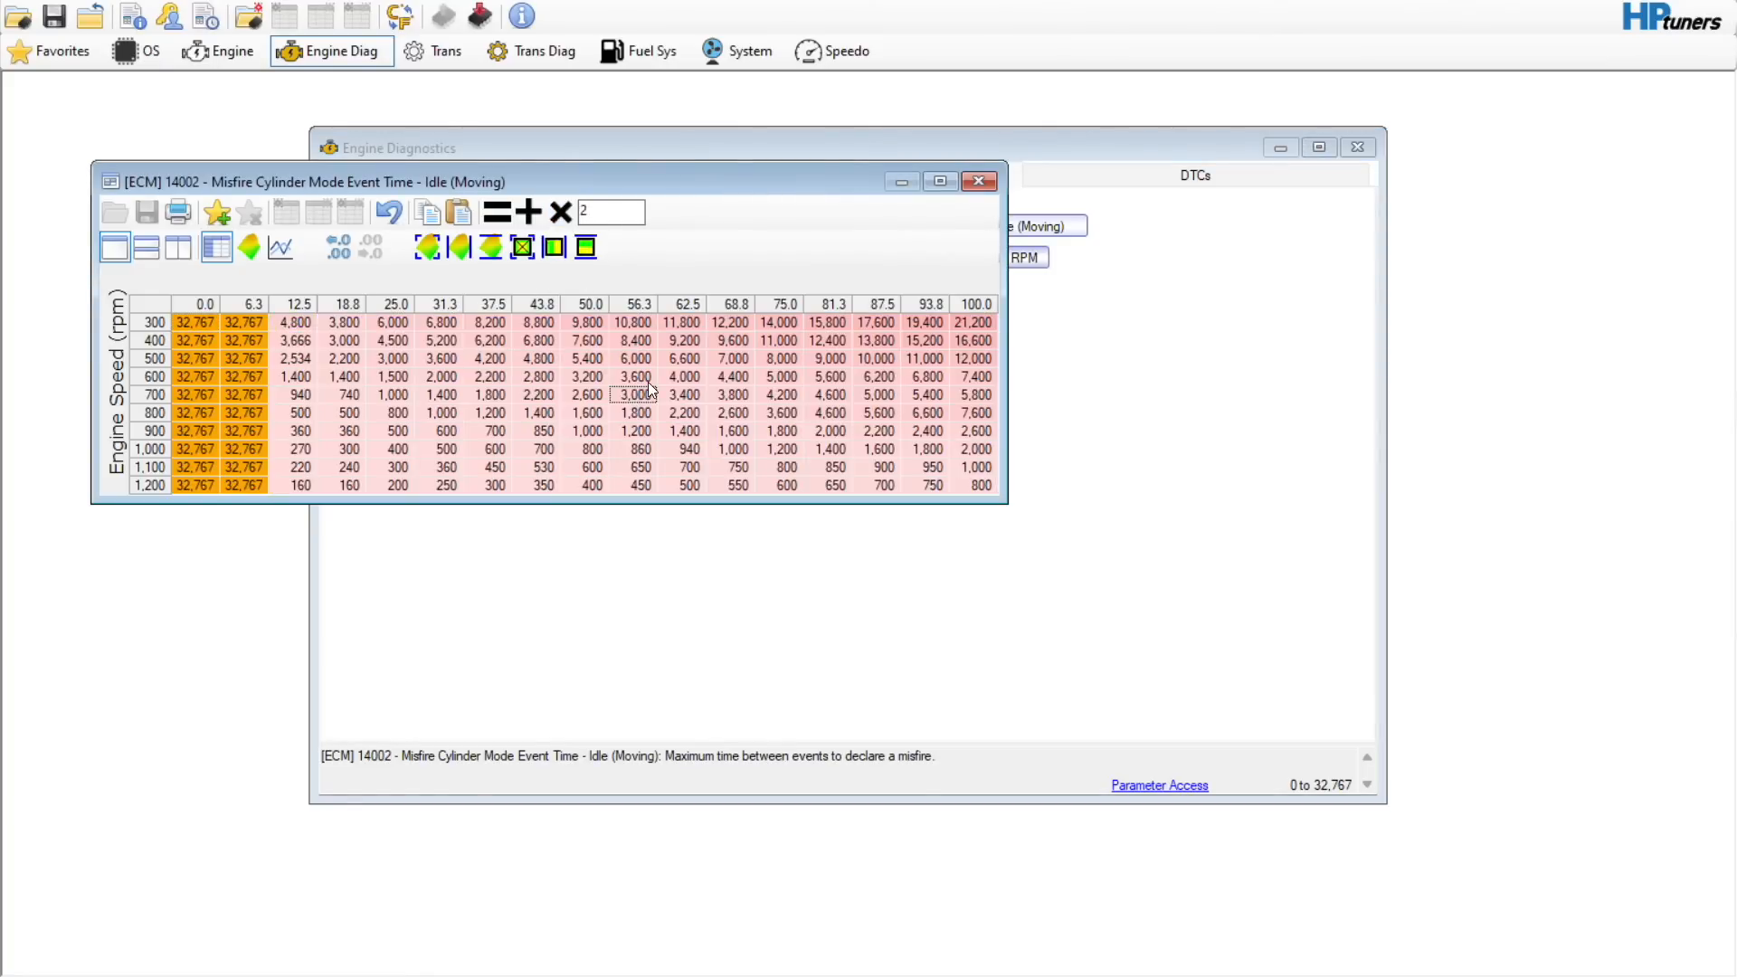
click(979, 181)
- Multiply the 1,200–3,000 rpm cells from column 12.5 up by 2 in the Medium RPM misfire cylinder mode table, and check the High RPM table
click(925, 259)
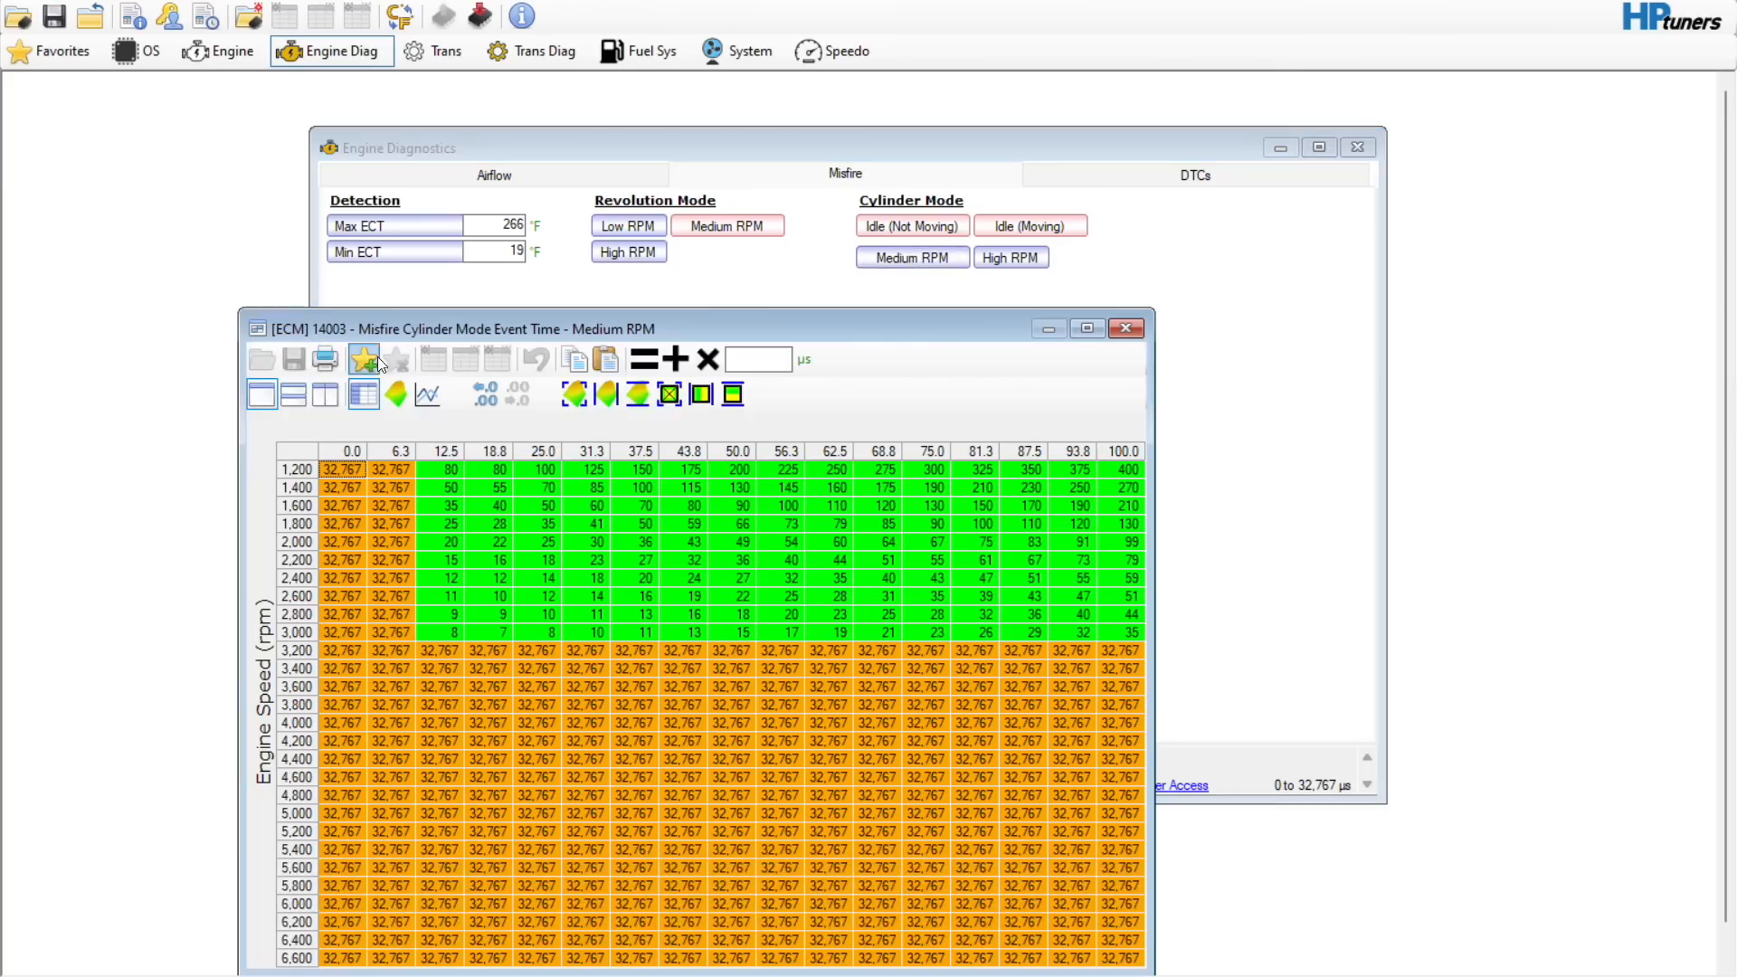
drag(446, 468, 1111, 621)
text(2)
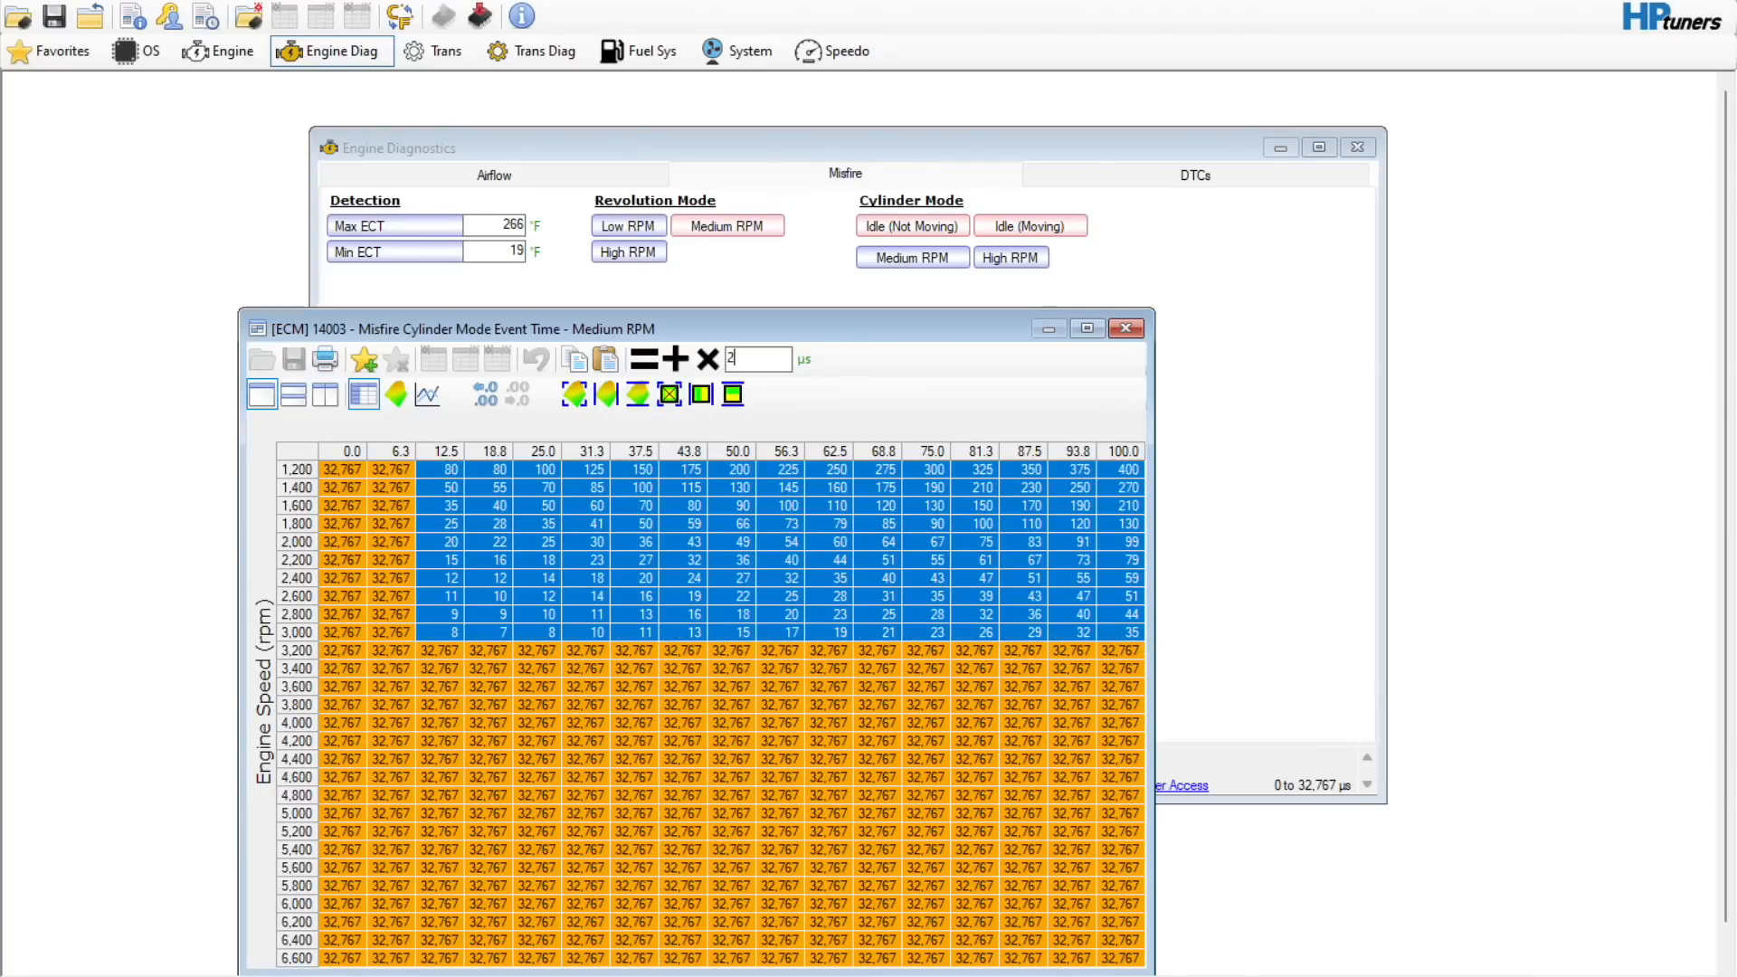
click(709, 362)
click(1126, 328)
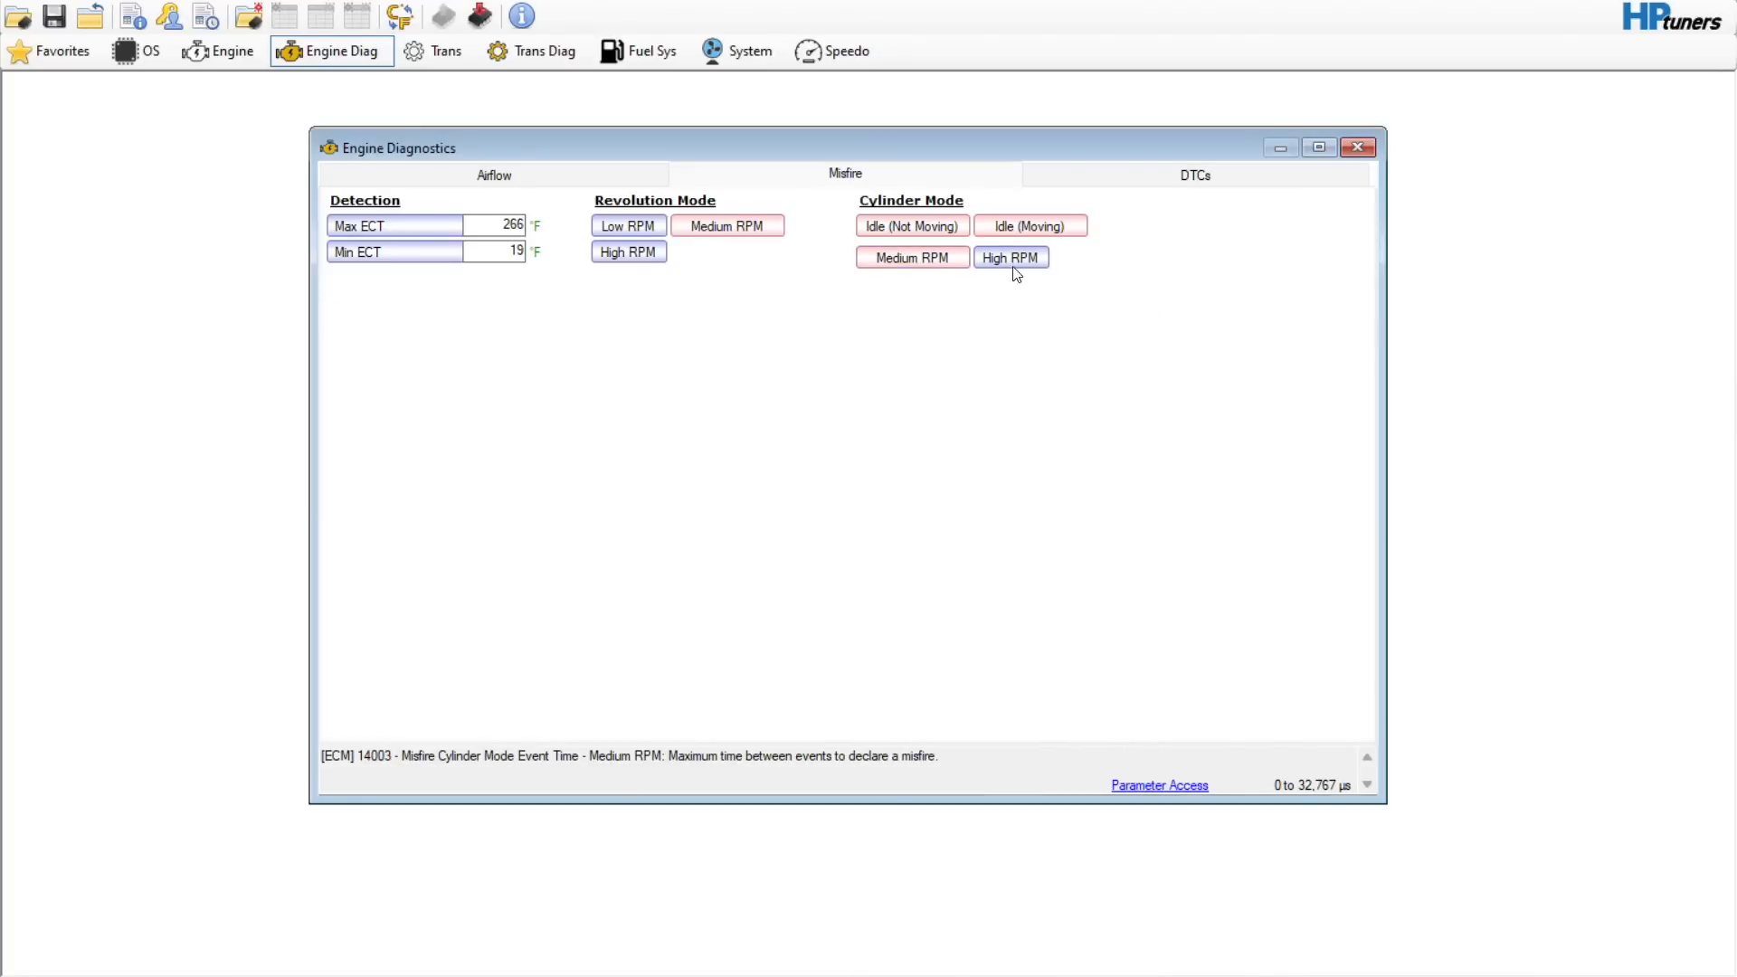
click(999, 256)
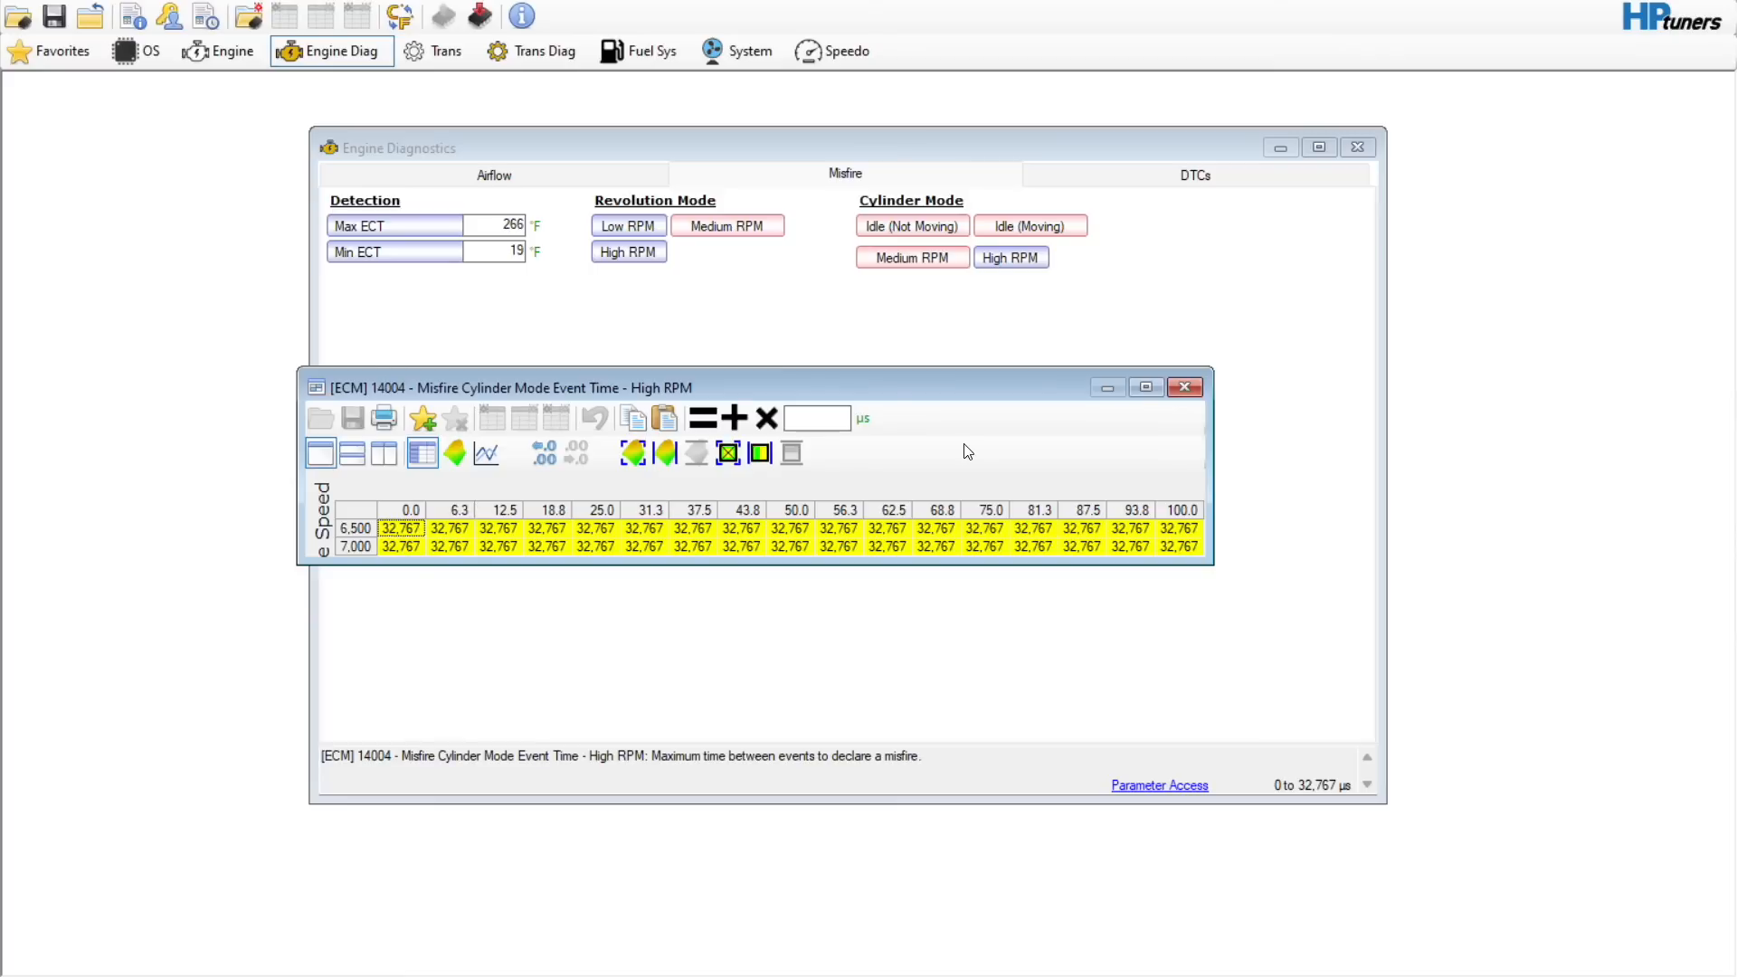
click(1193, 393)
- Set the error mode of the Bank 1 Sensor 2 O2 codes P0137, P0138 and P0141 to No Error Reported
click(1144, 179)
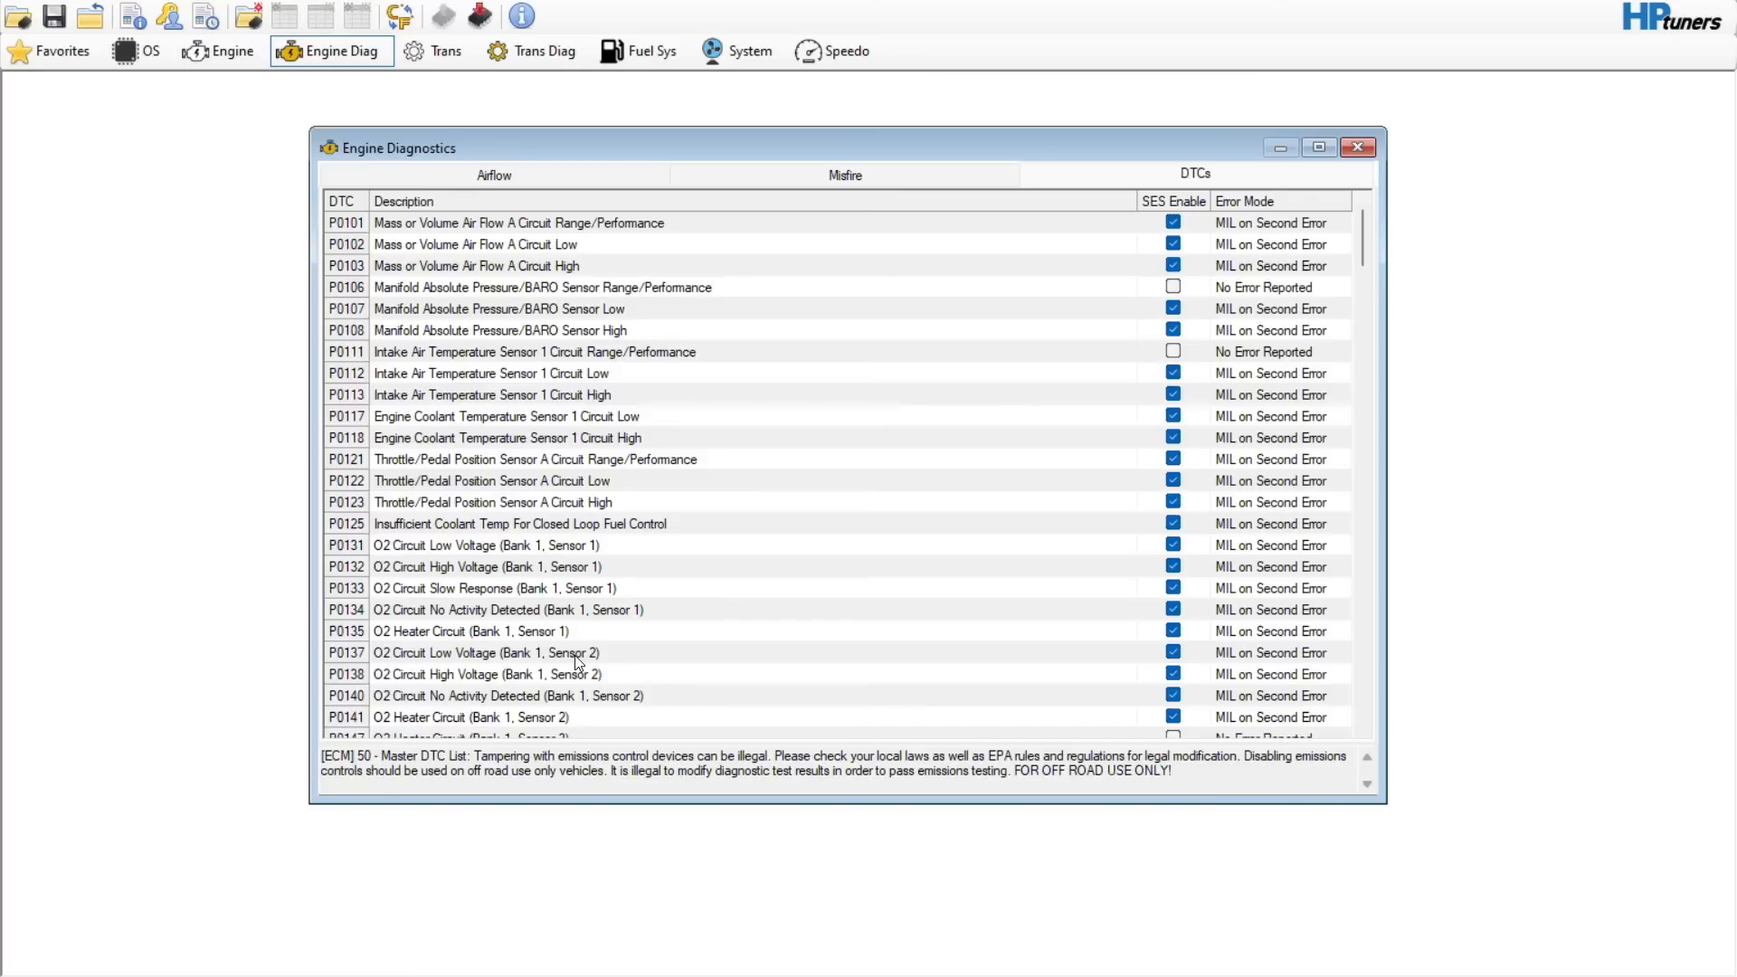
click(1235, 654)
scroll(1235, 654, down, 2)
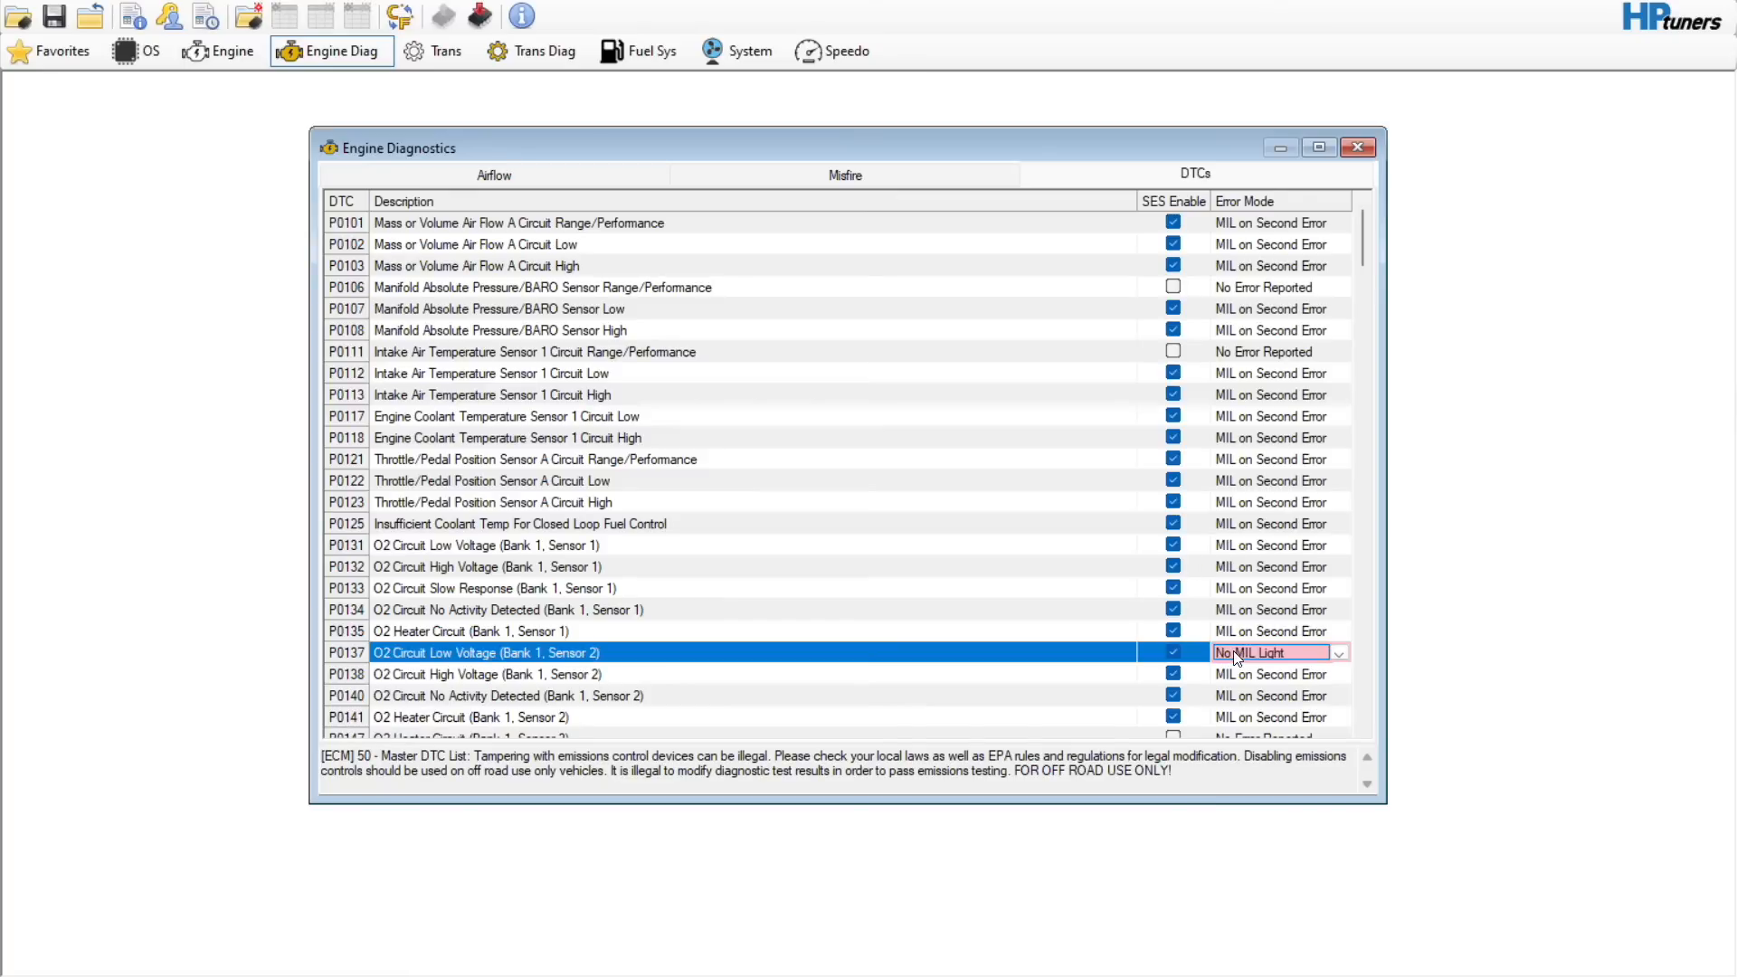
click(1235, 676)
scroll(1234, 680, down, 1)
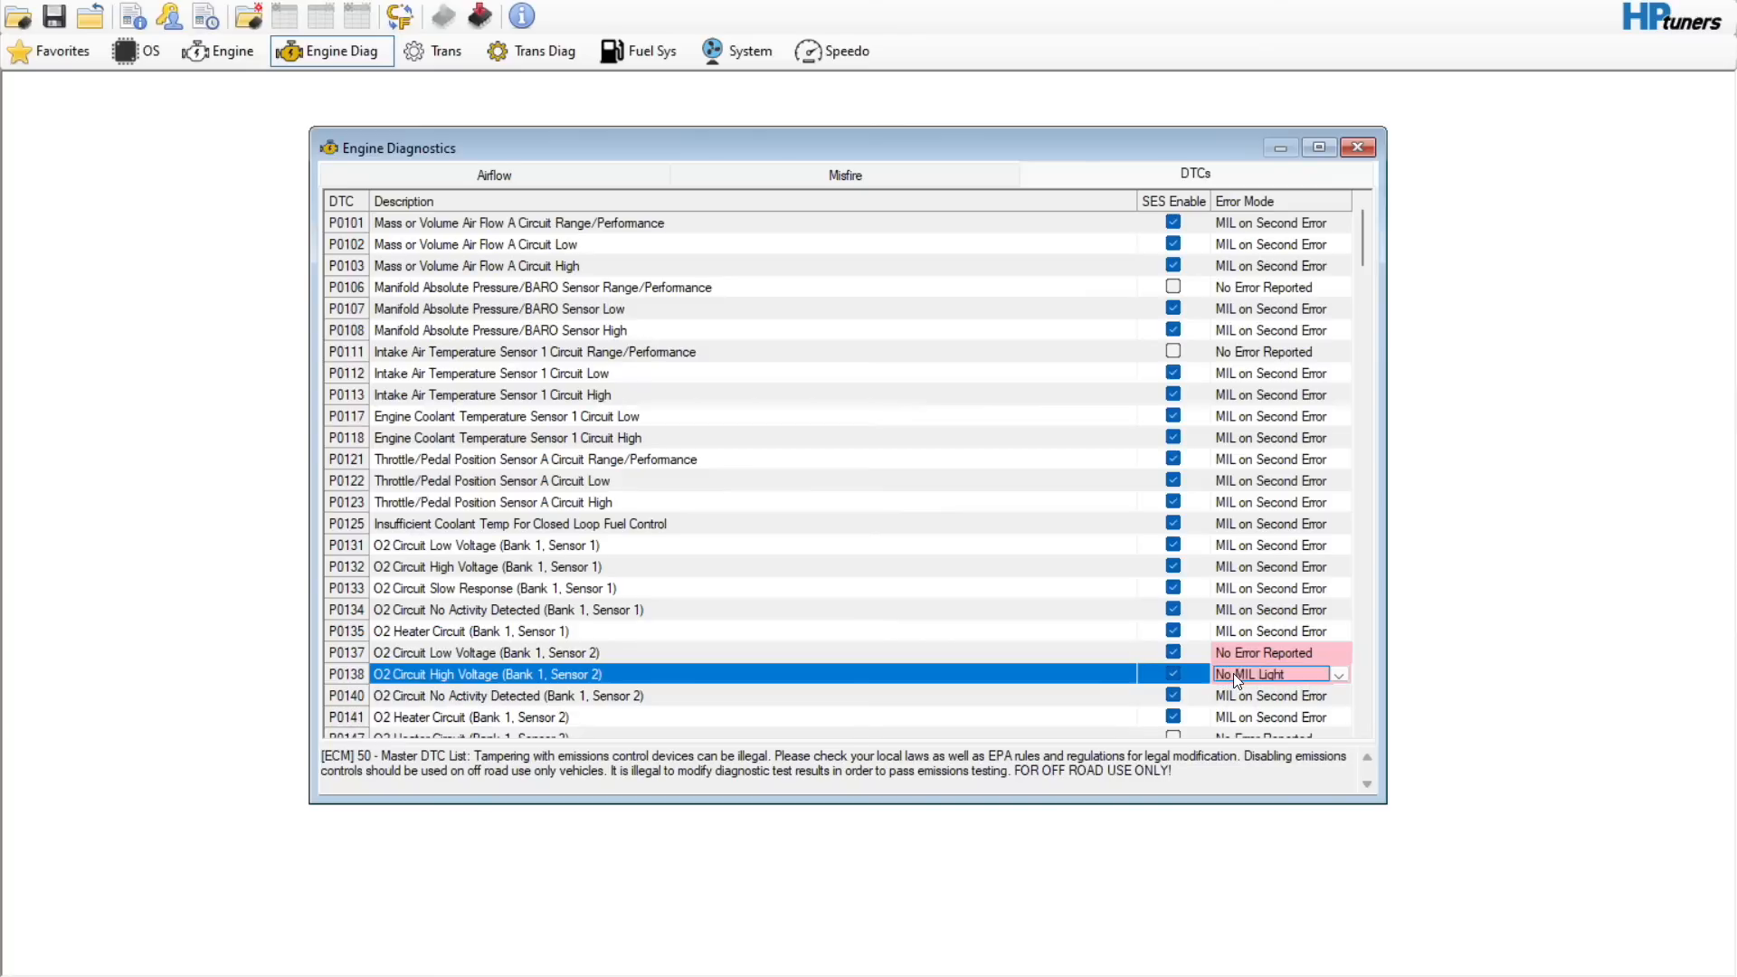
scroll(1234, 673, down, 1)
click(1230, 717)
scroll(1232, 714, down, 2)
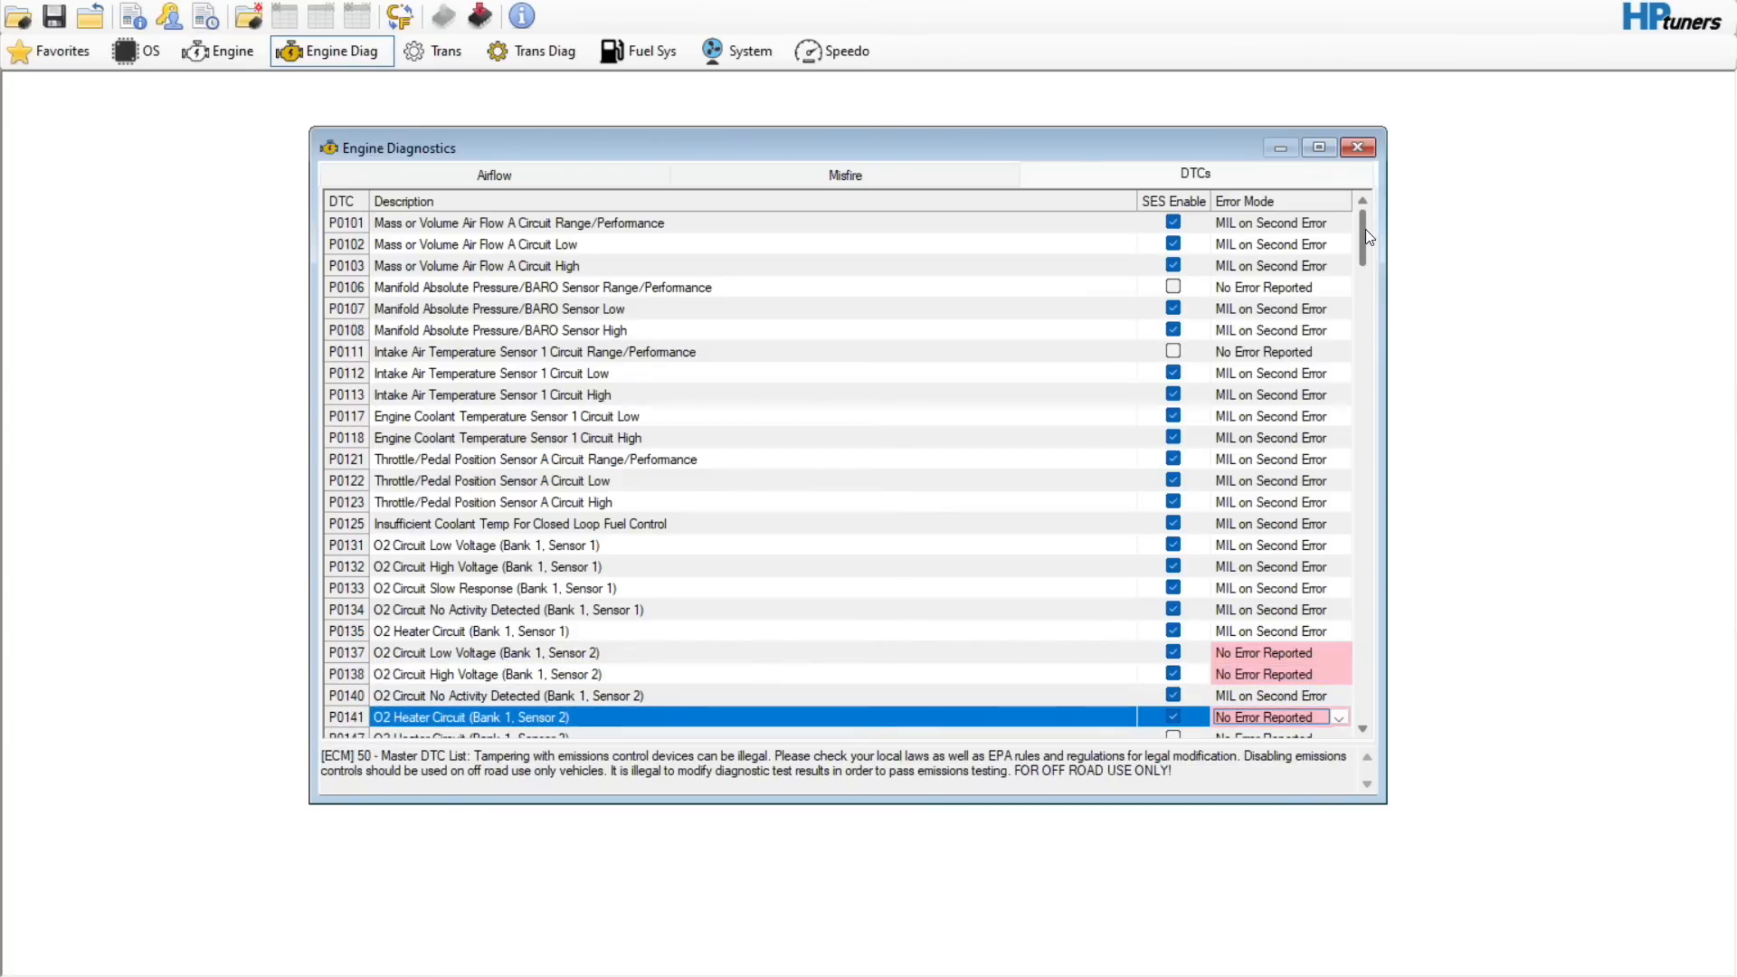
- Set the error mode of the Bank 2 Sensor 2 O2 codes P0157, P0158, P0160 and P0161 to No Error Reported
drag(1366, 229, 1366, 268)
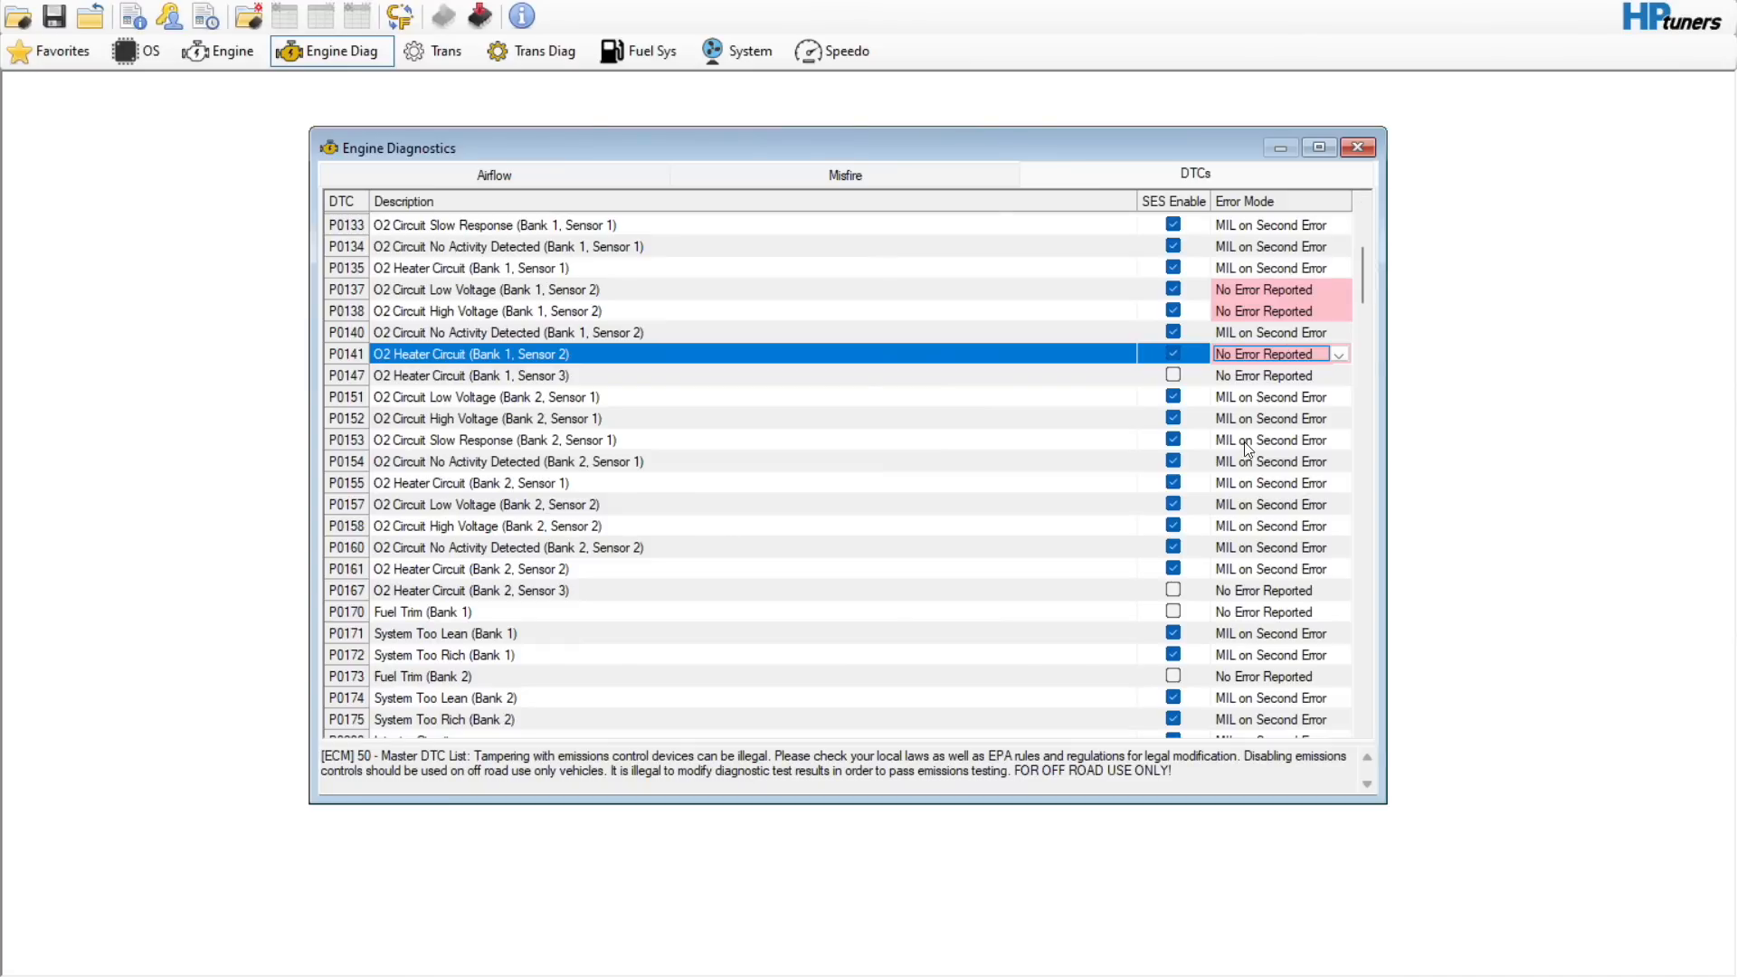
click(1245, 508)
scroll(1245, 508, down, 2)
click(1244, 543)
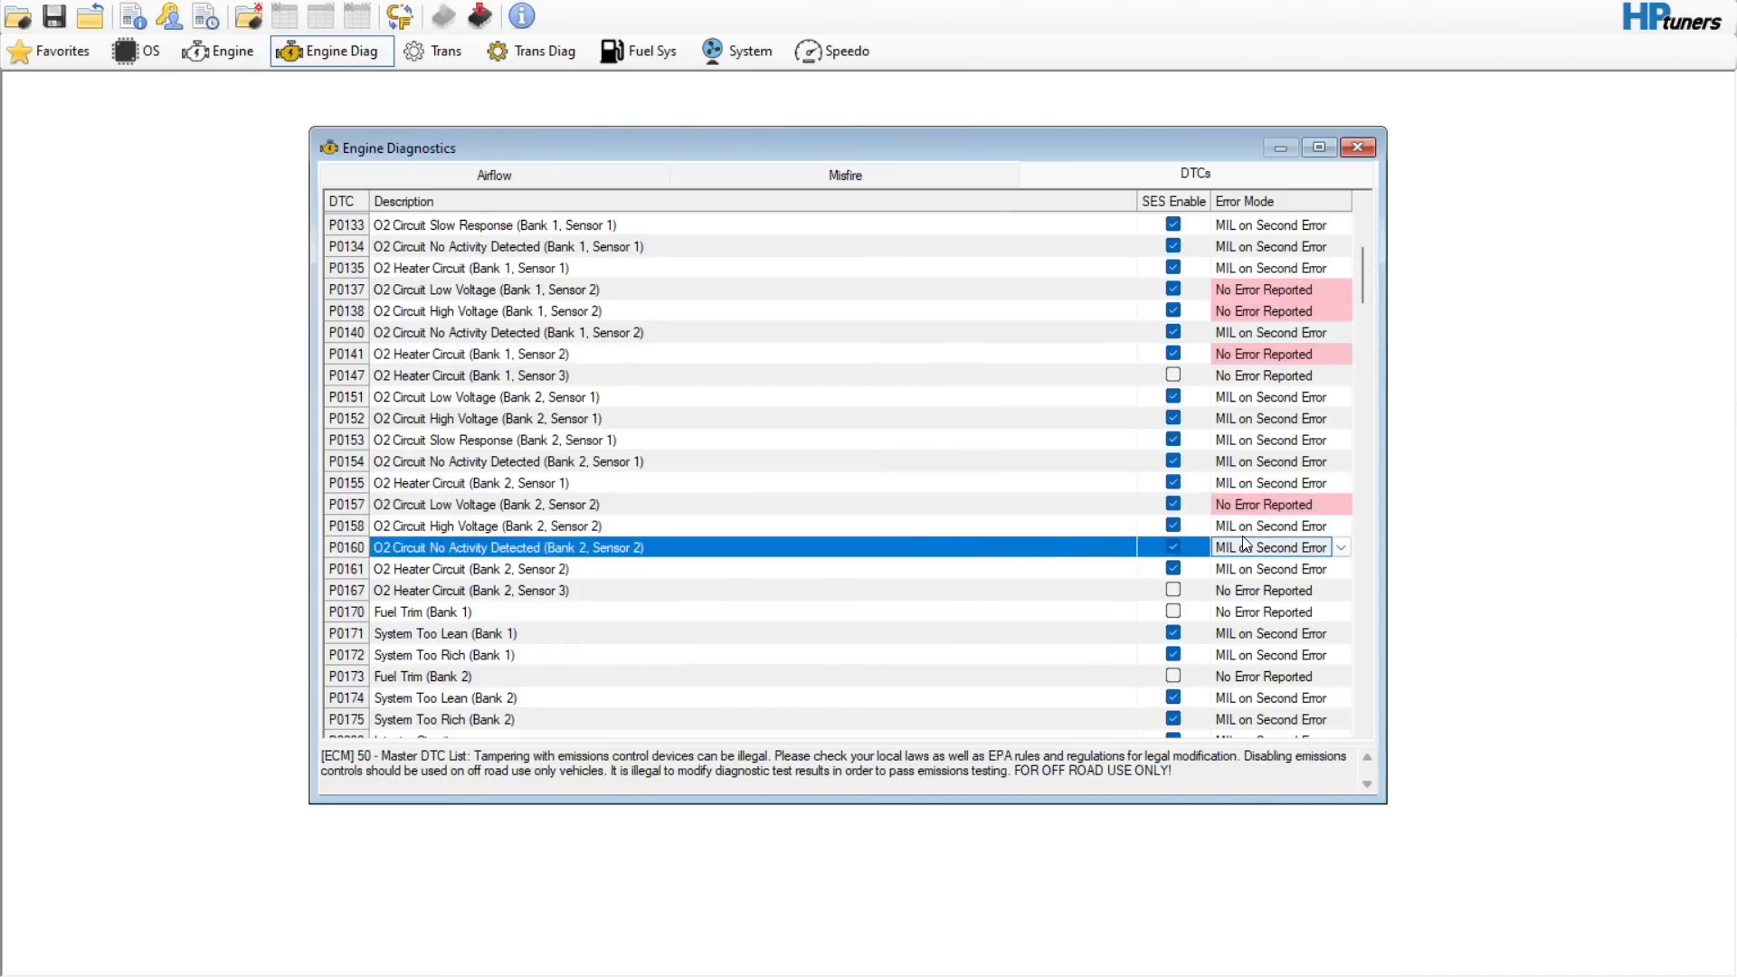
scroll(1244, 543, down, 1)
click(1245, 527)
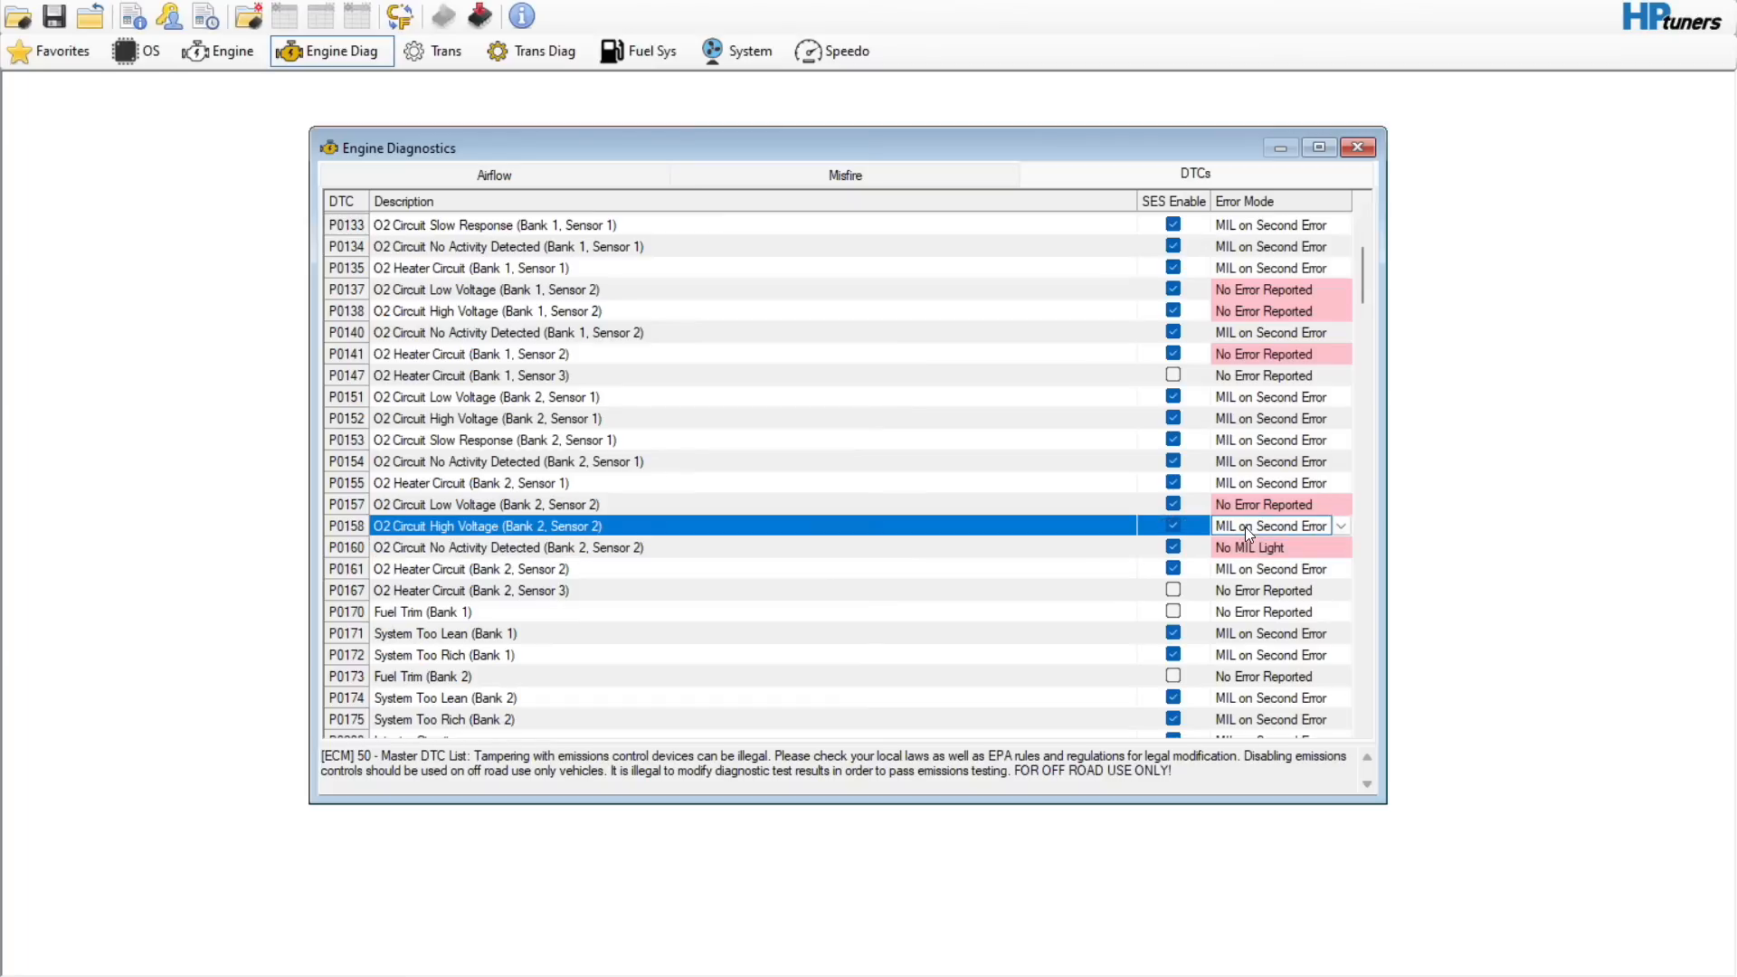
scroll(1245, 527, down, 1)
scroll(1244, 526, down, 1)
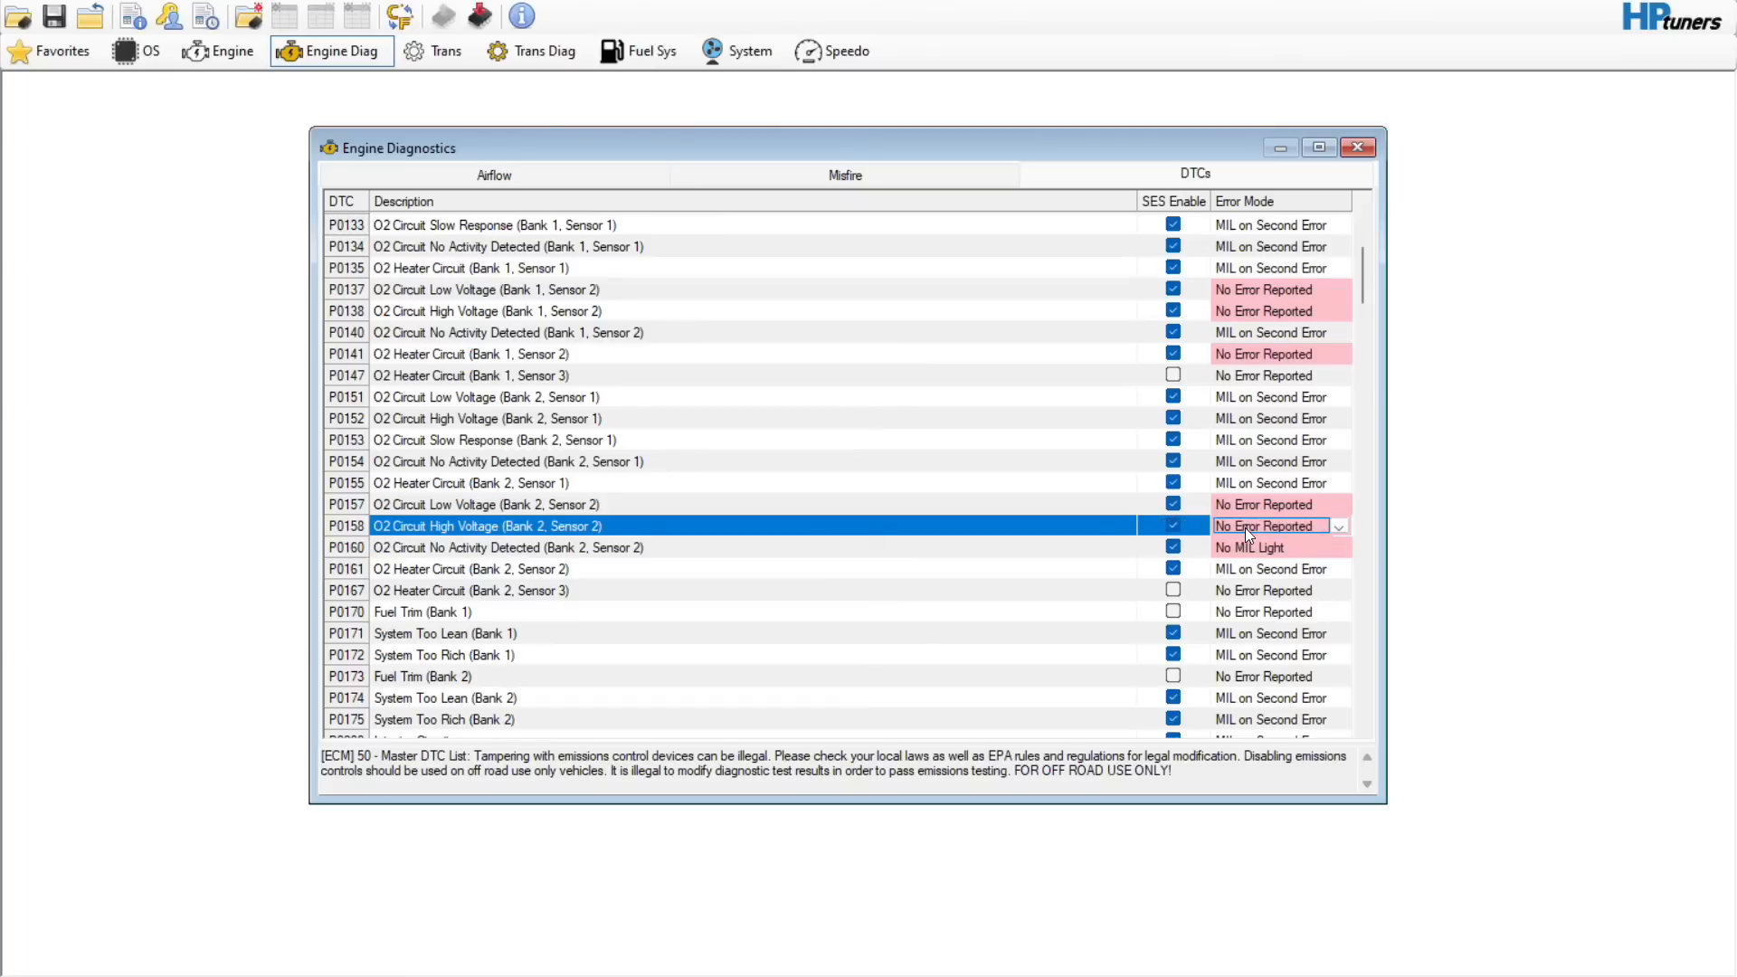
click(1245, 547)
scroll(1245, 550, down, 1)
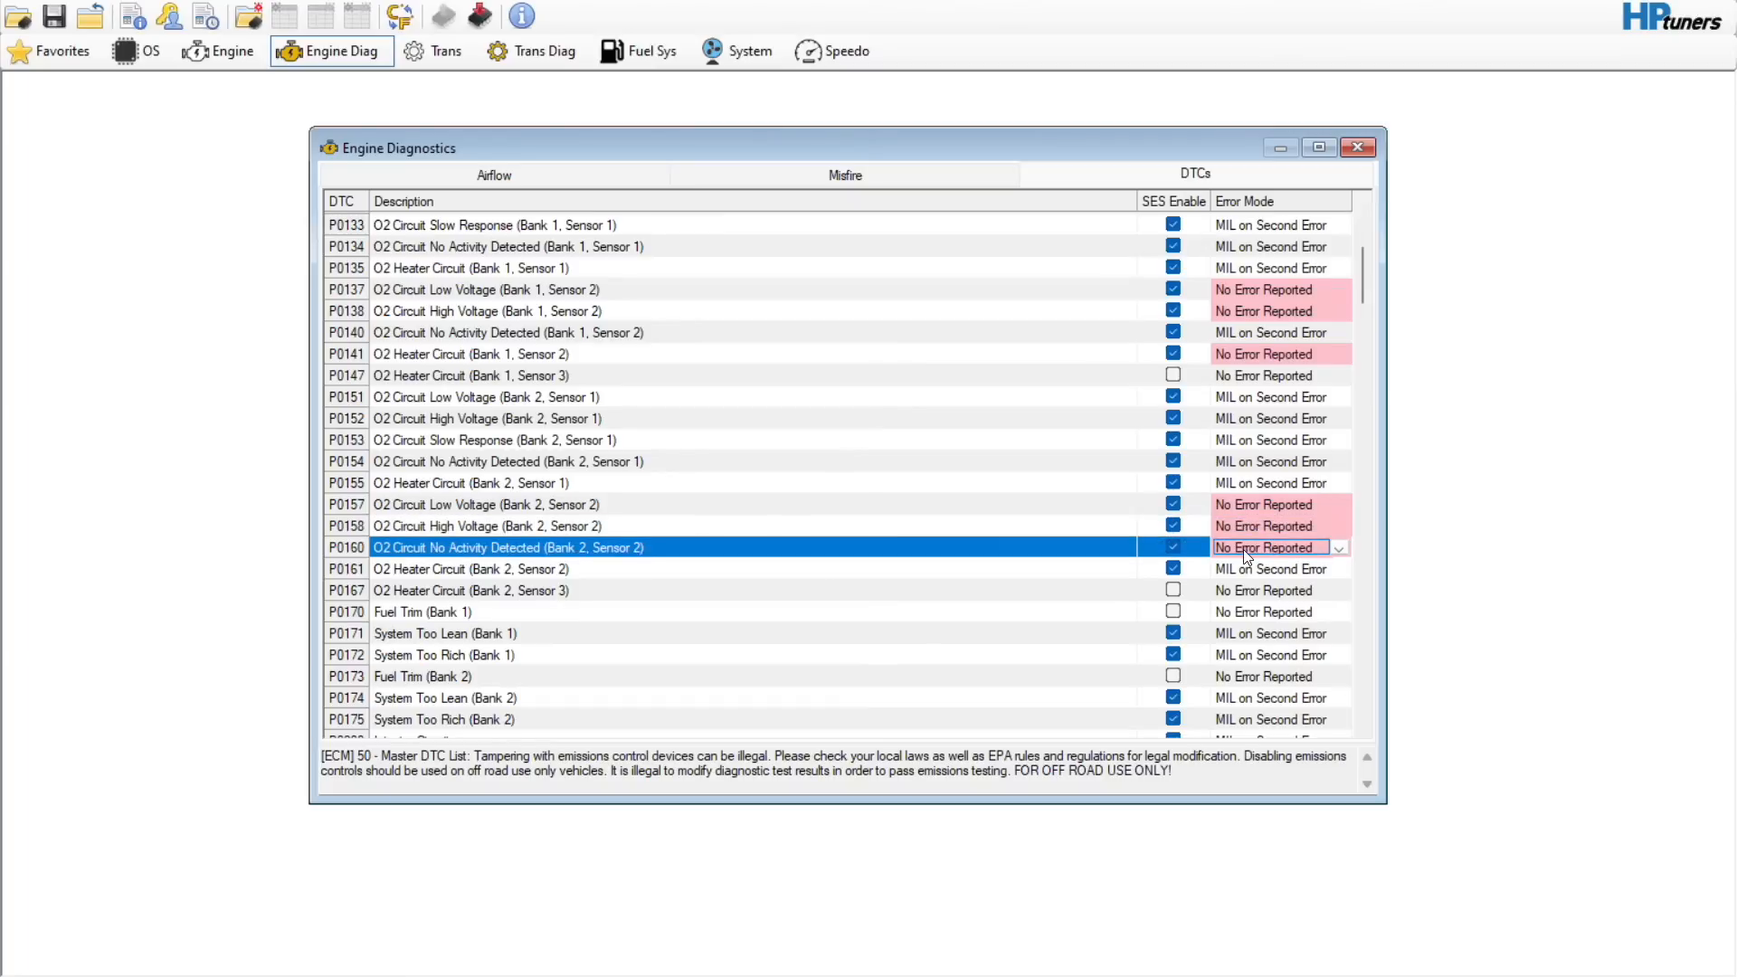
click(1240, 563)
scroll(1240, 563, down, 2)
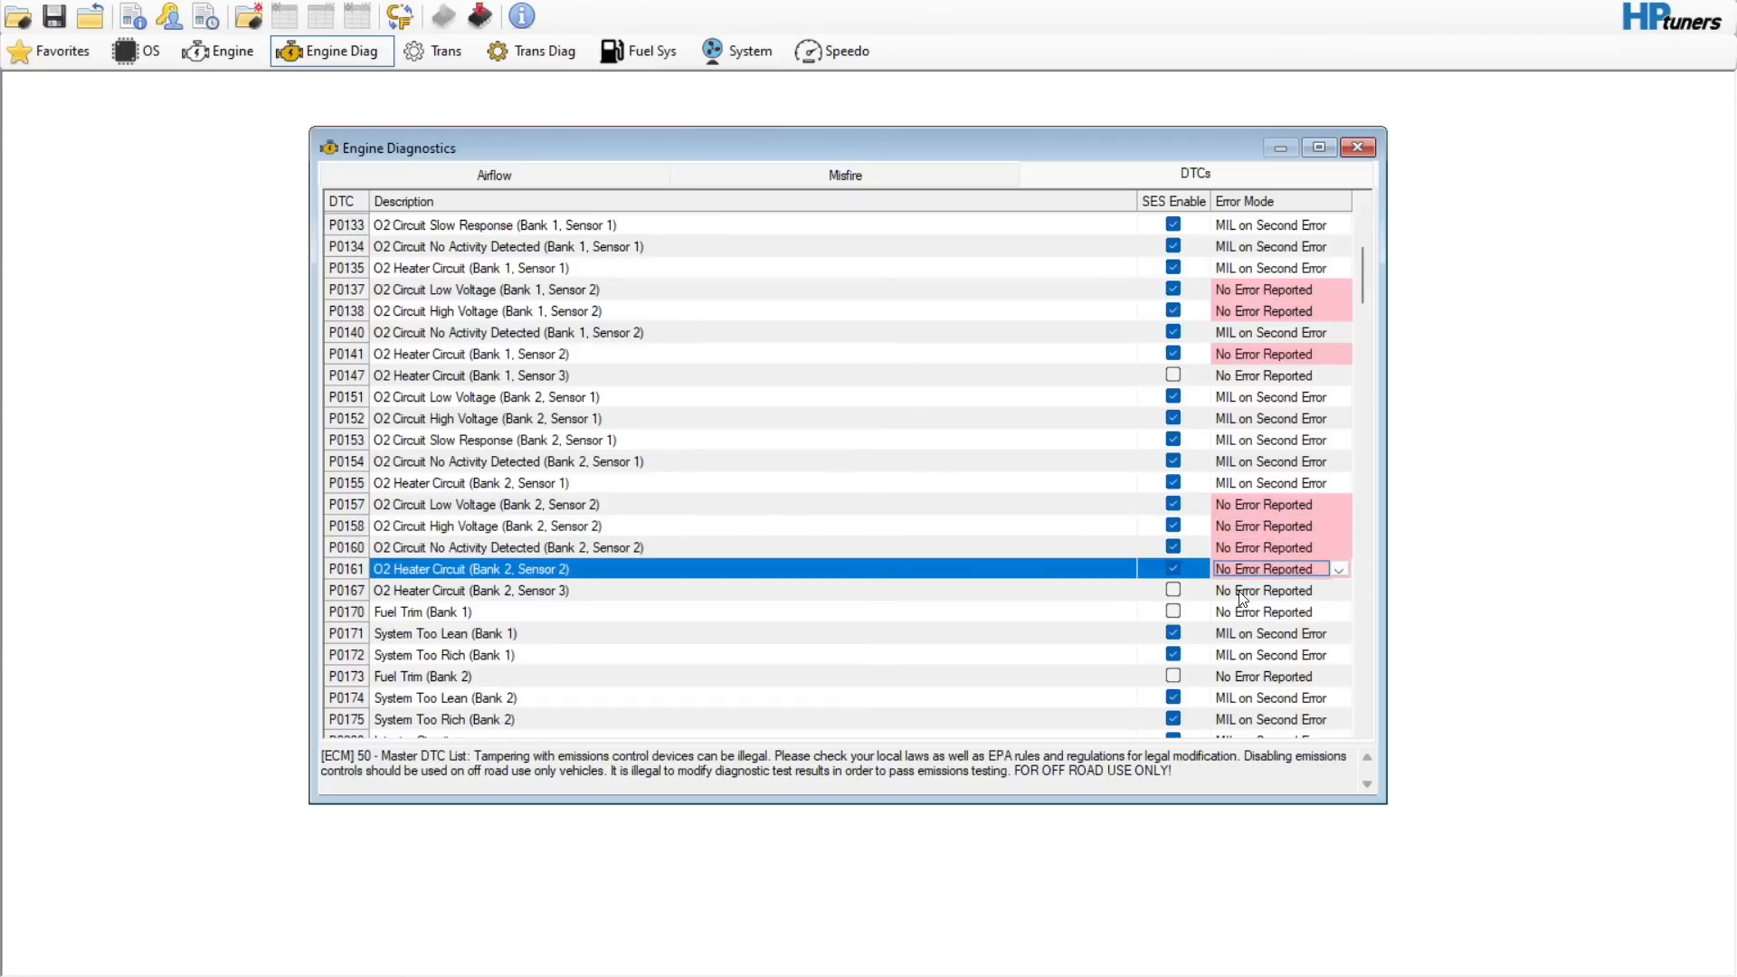
- Set the error mode of the Bank 2 fuel trim codes P0174 (System Too Lean) and P0175 (System Too Rich) to No Error Reported
click(1232, 697)
scroll(1230, 697, down, 2)
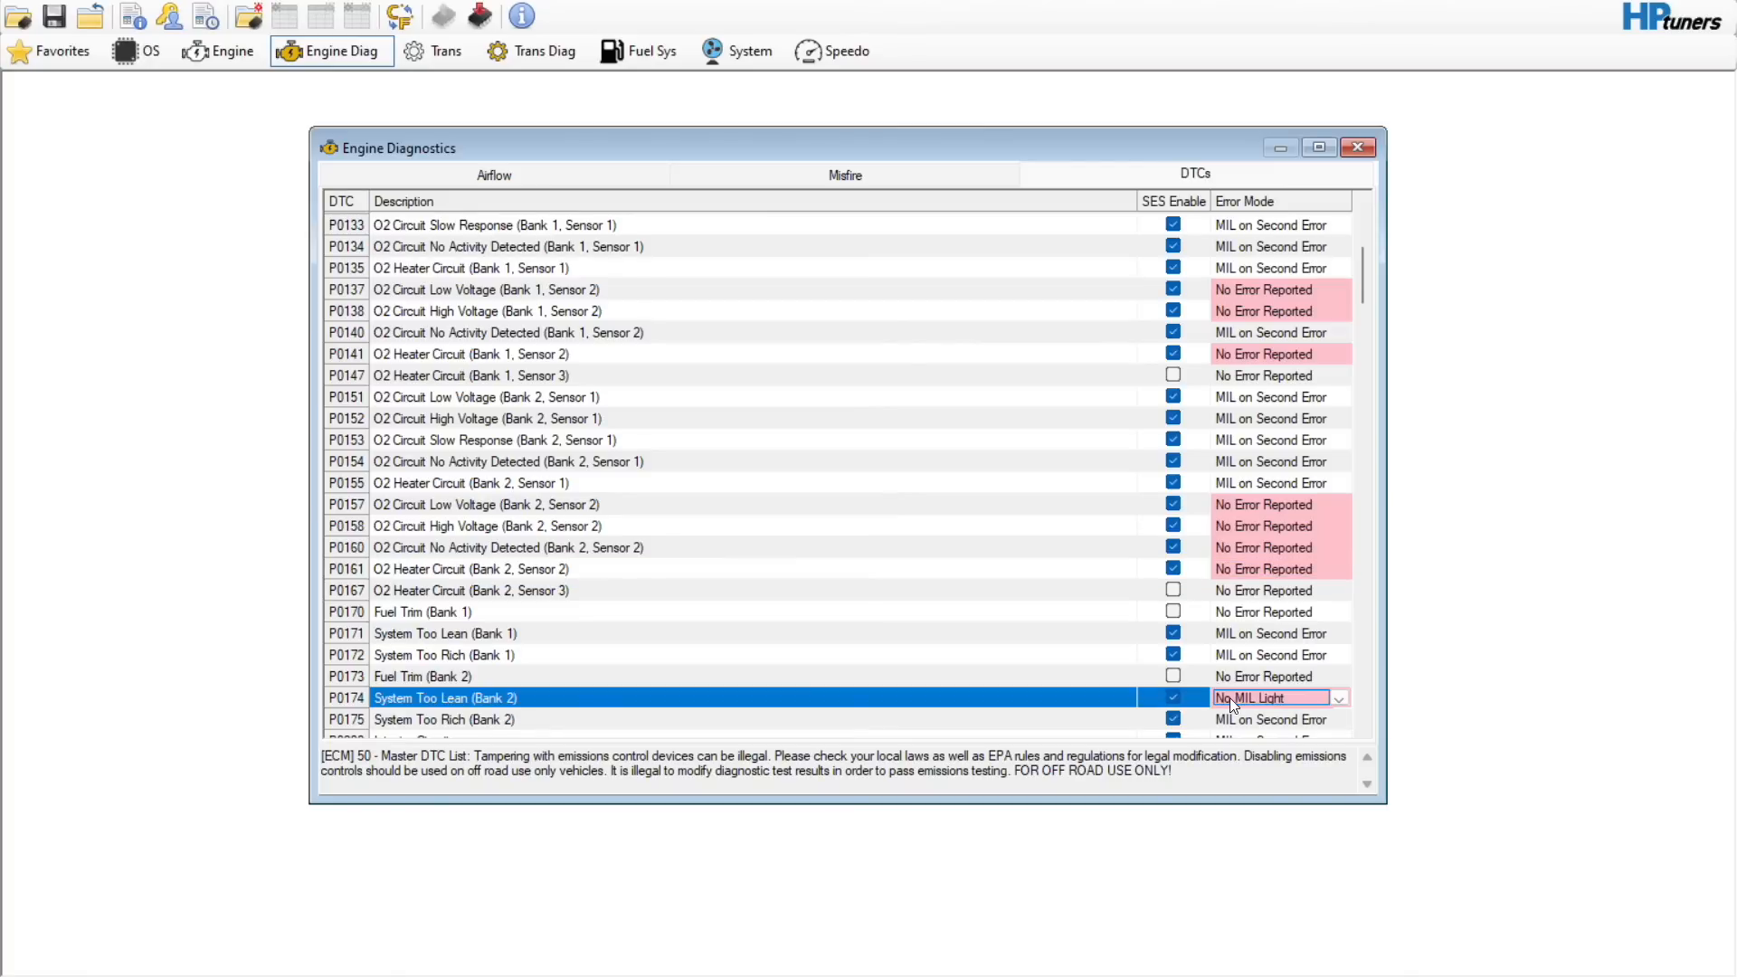
click(1235, 720)
scroll(1236, 721, down, 2)
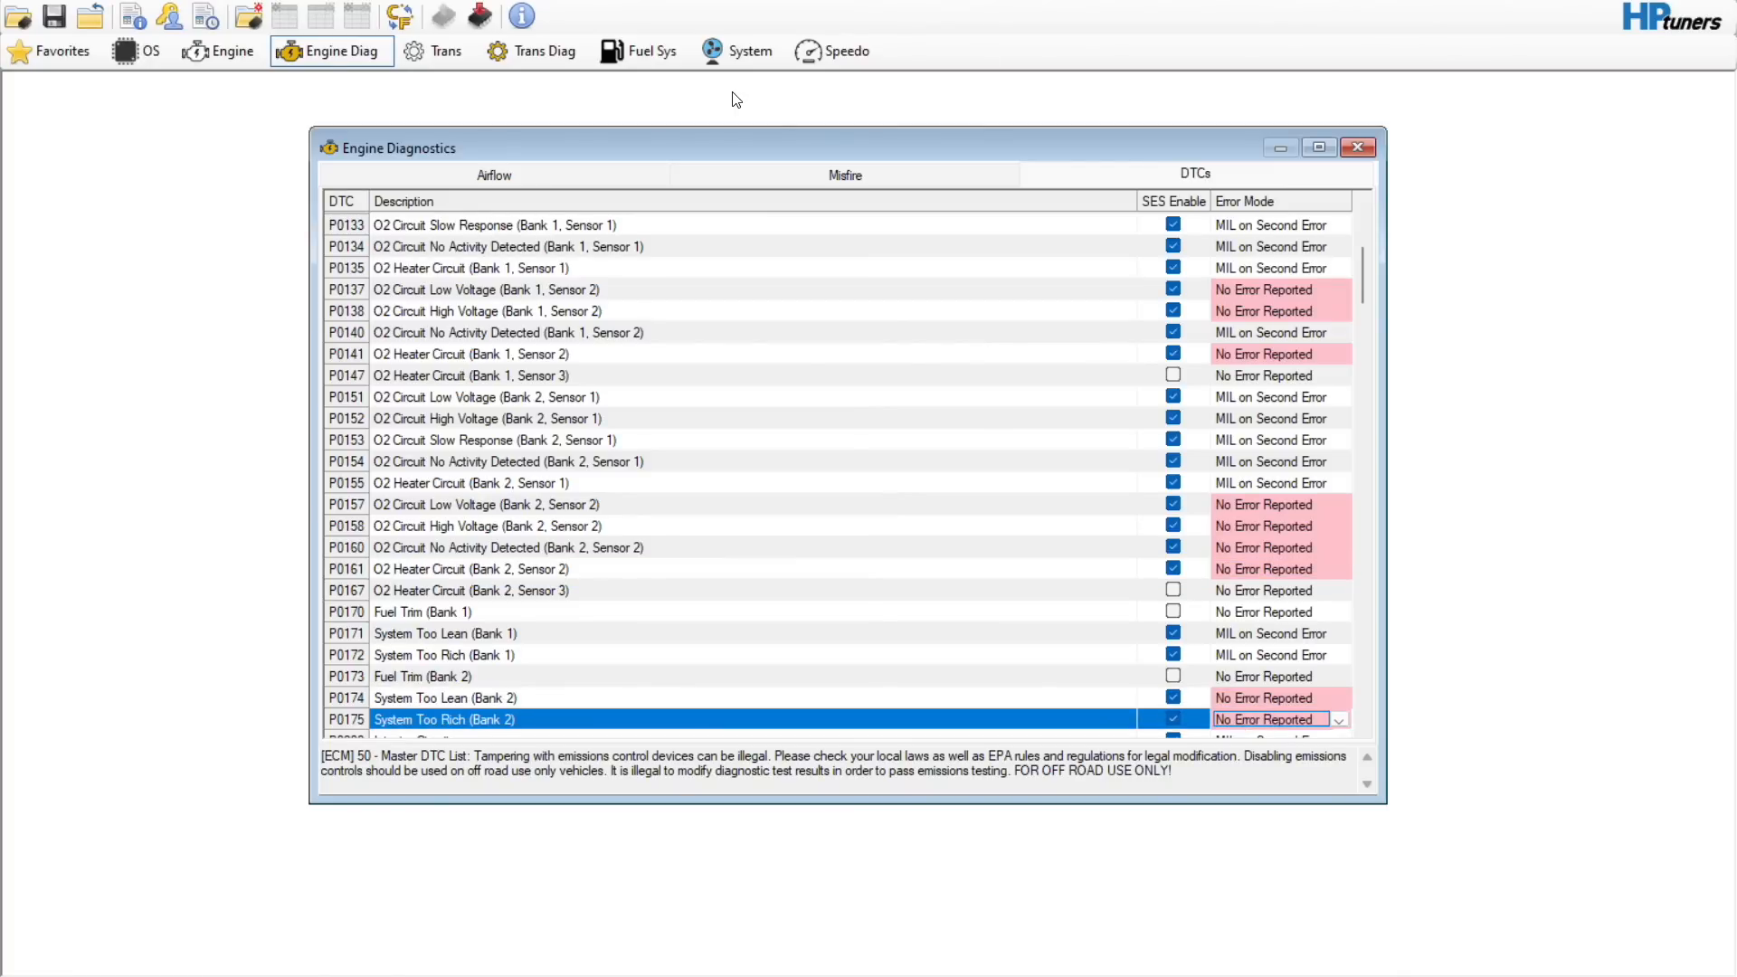
- Check the transmission diagnostics and fuel system settings, and set VATS Control to None in the general system settings
click(440, 47)
click(570, 50)
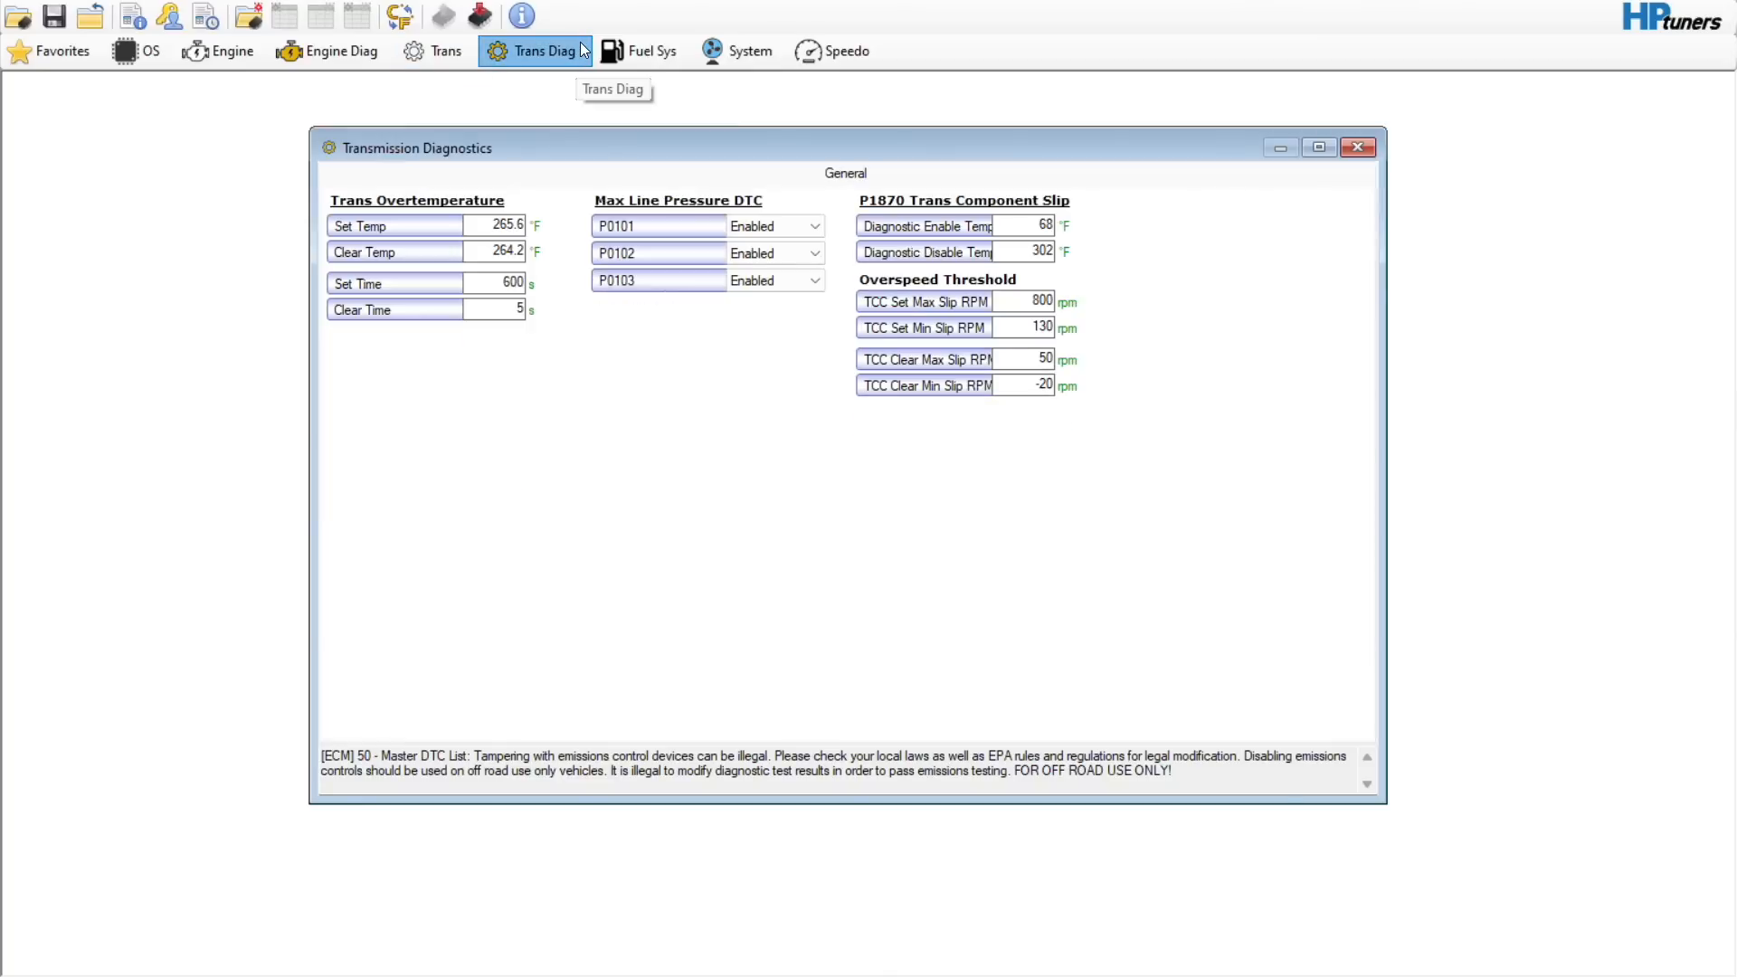
click(651, 50)
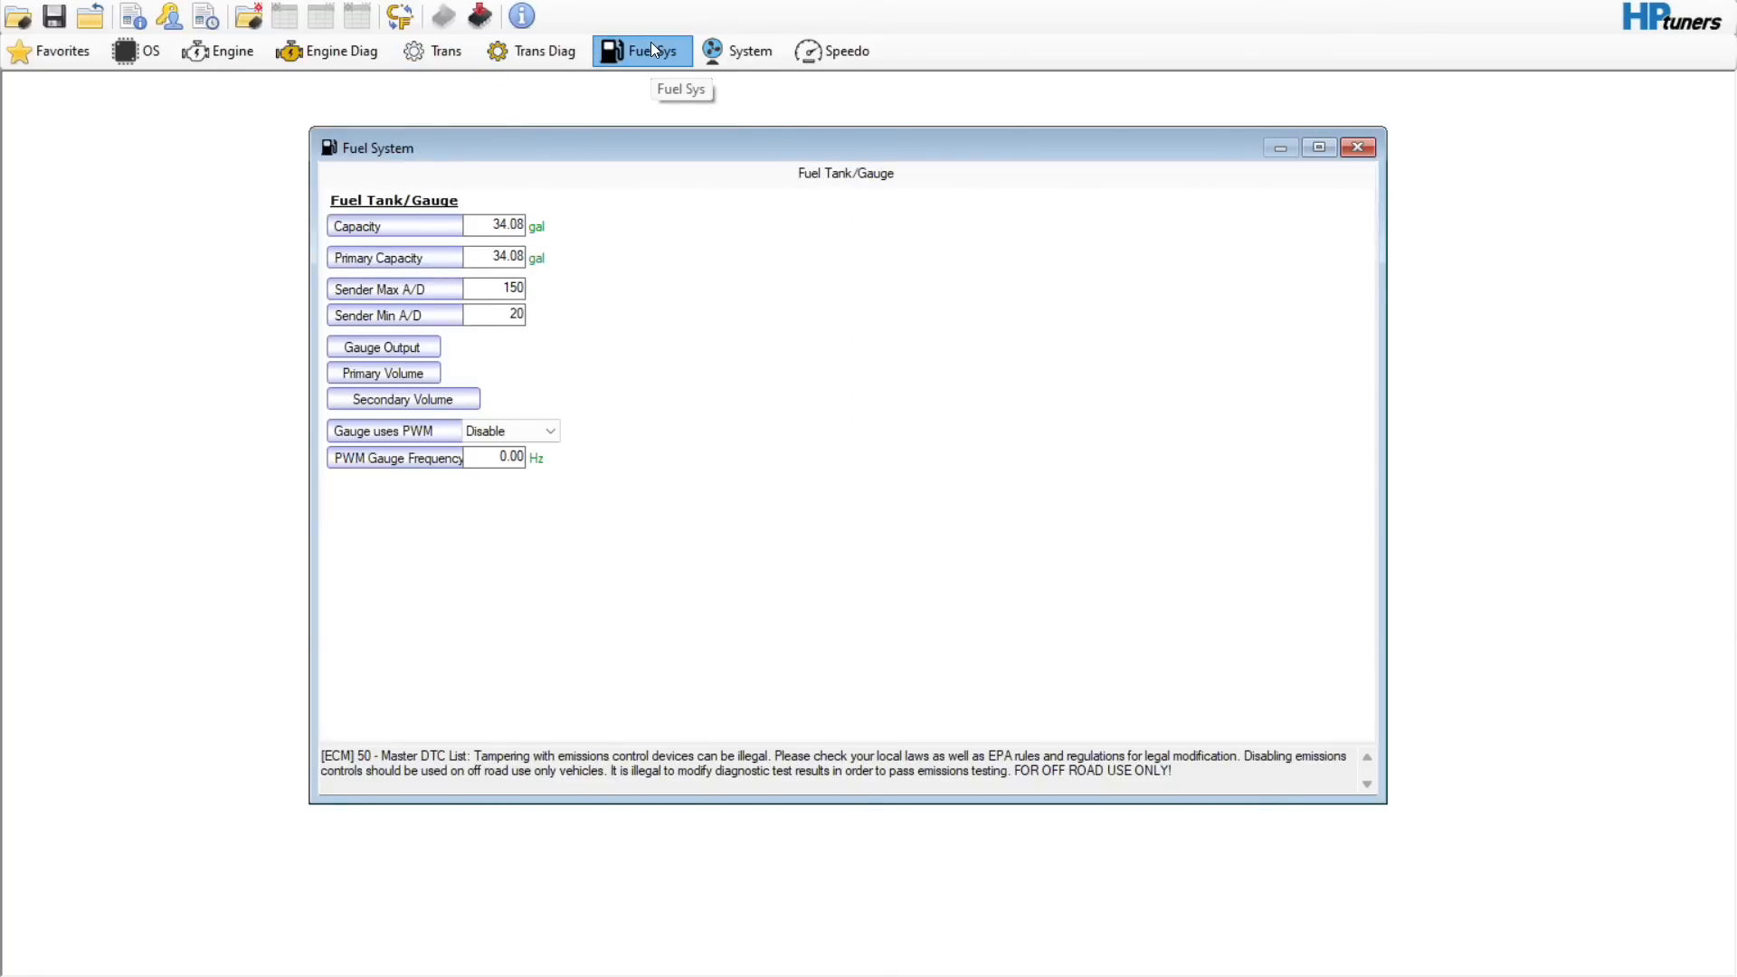
click(734, 50)
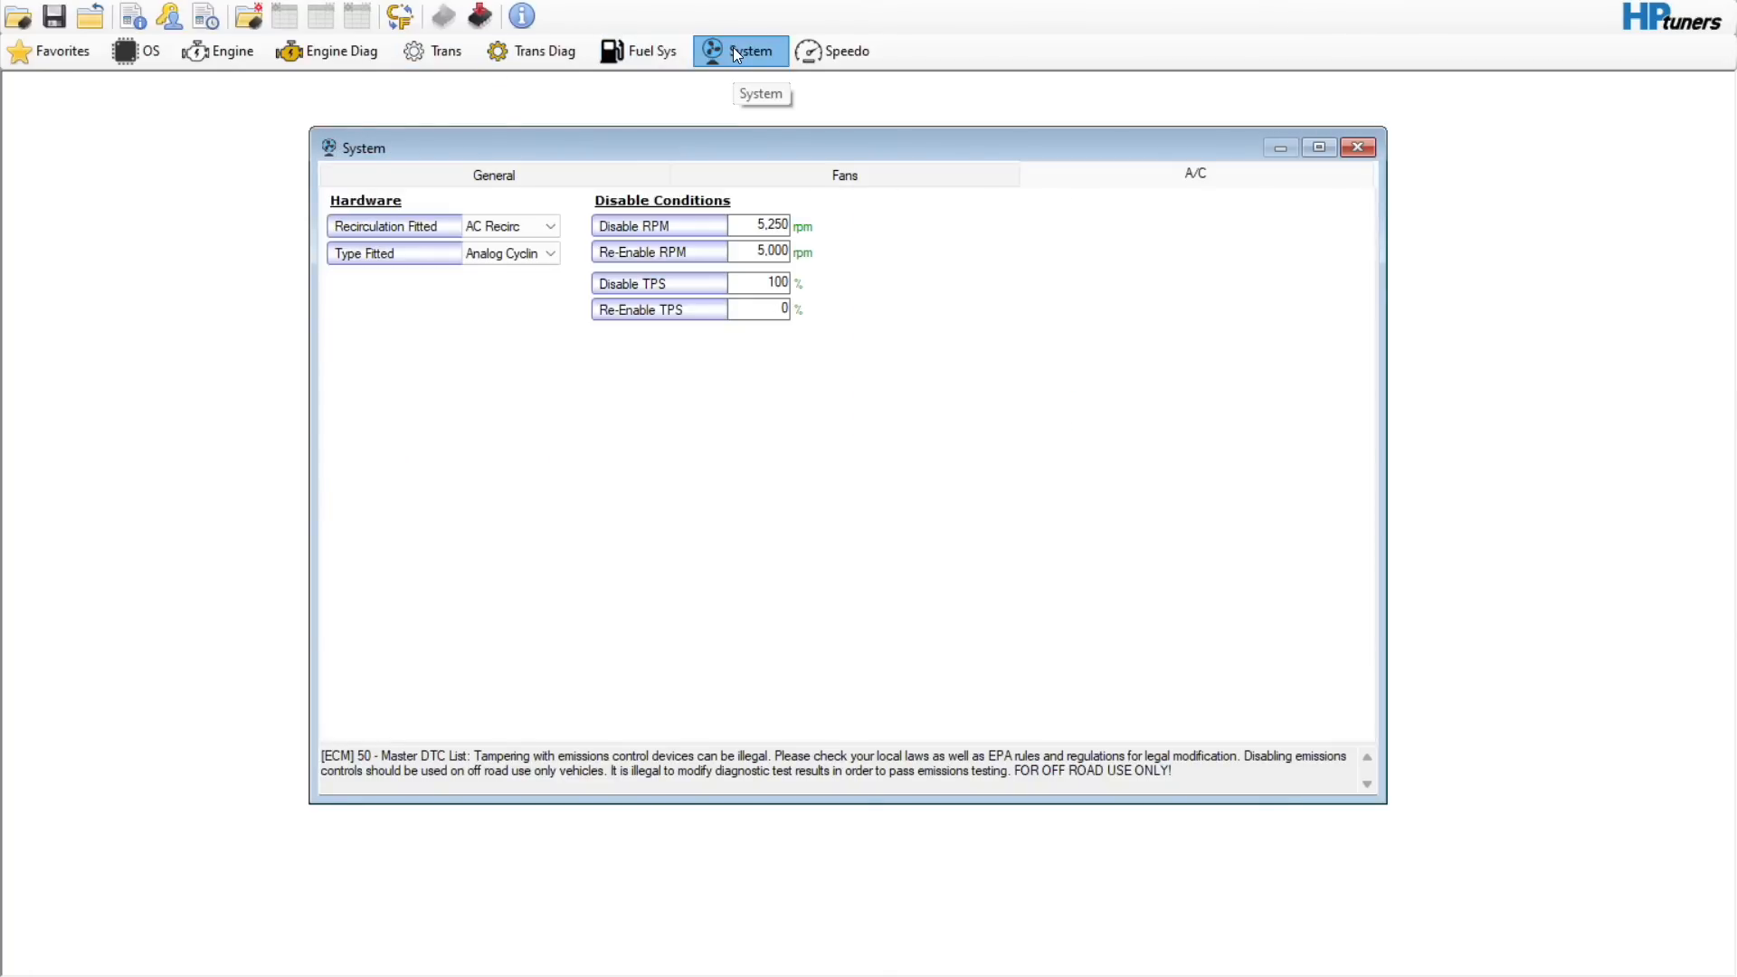
click(572, 175)
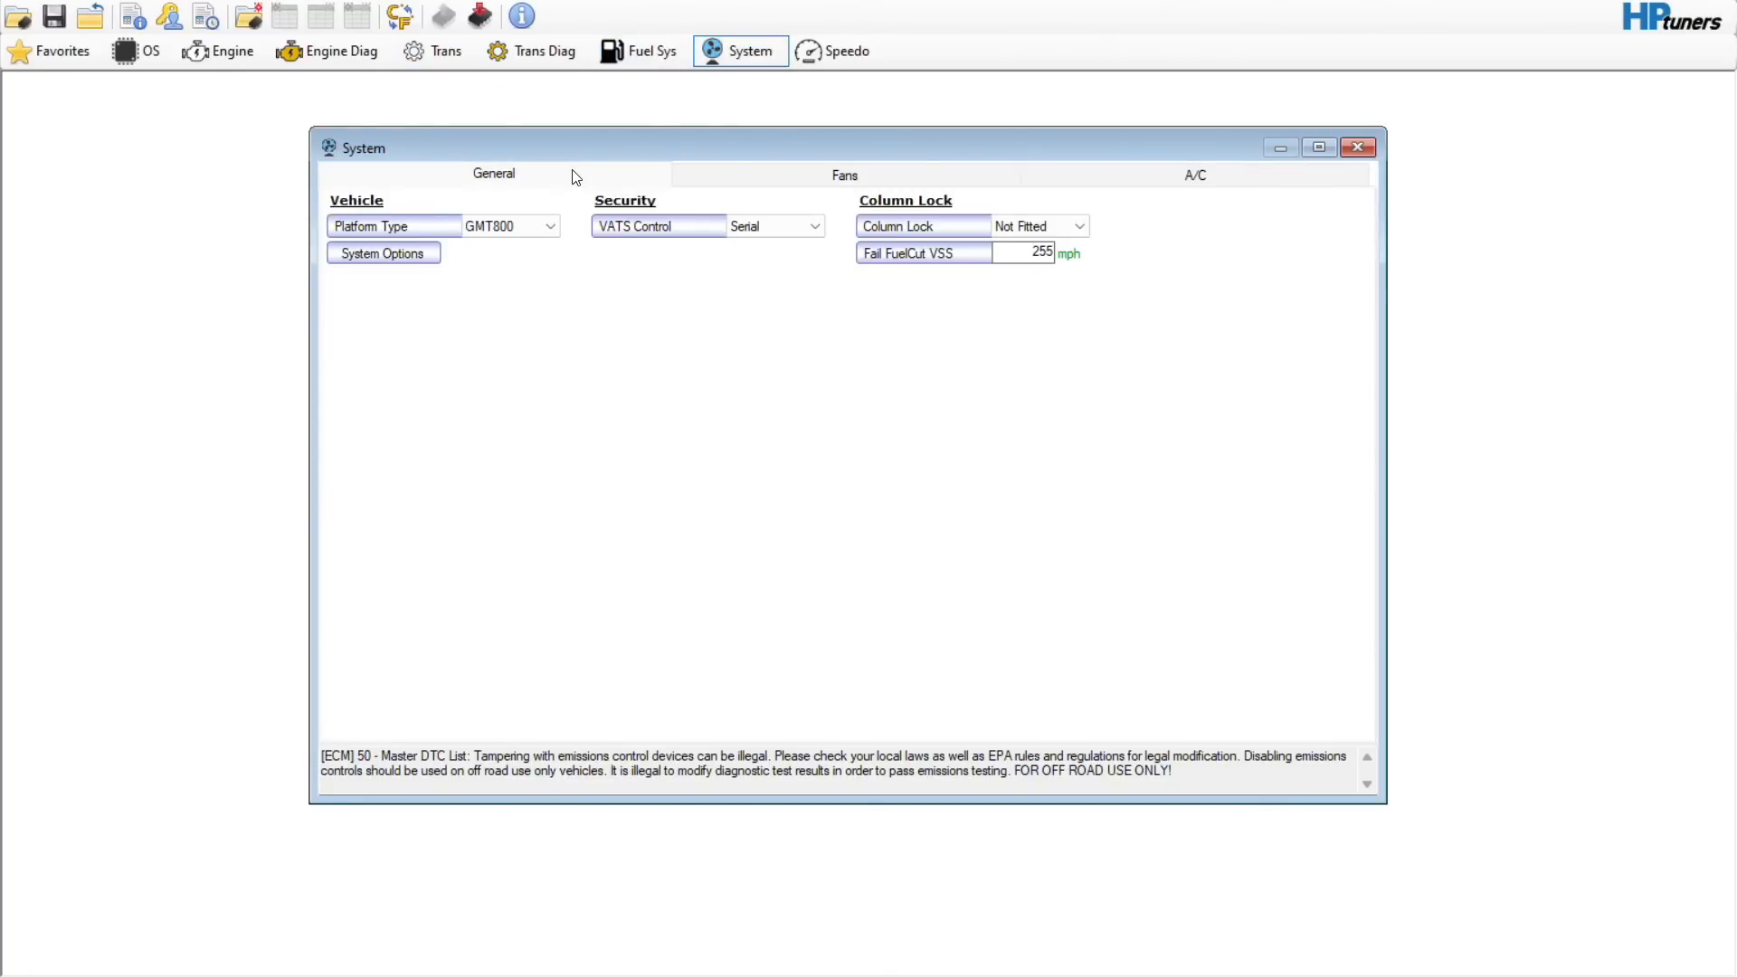
click(778, 228)
click(780, 274)
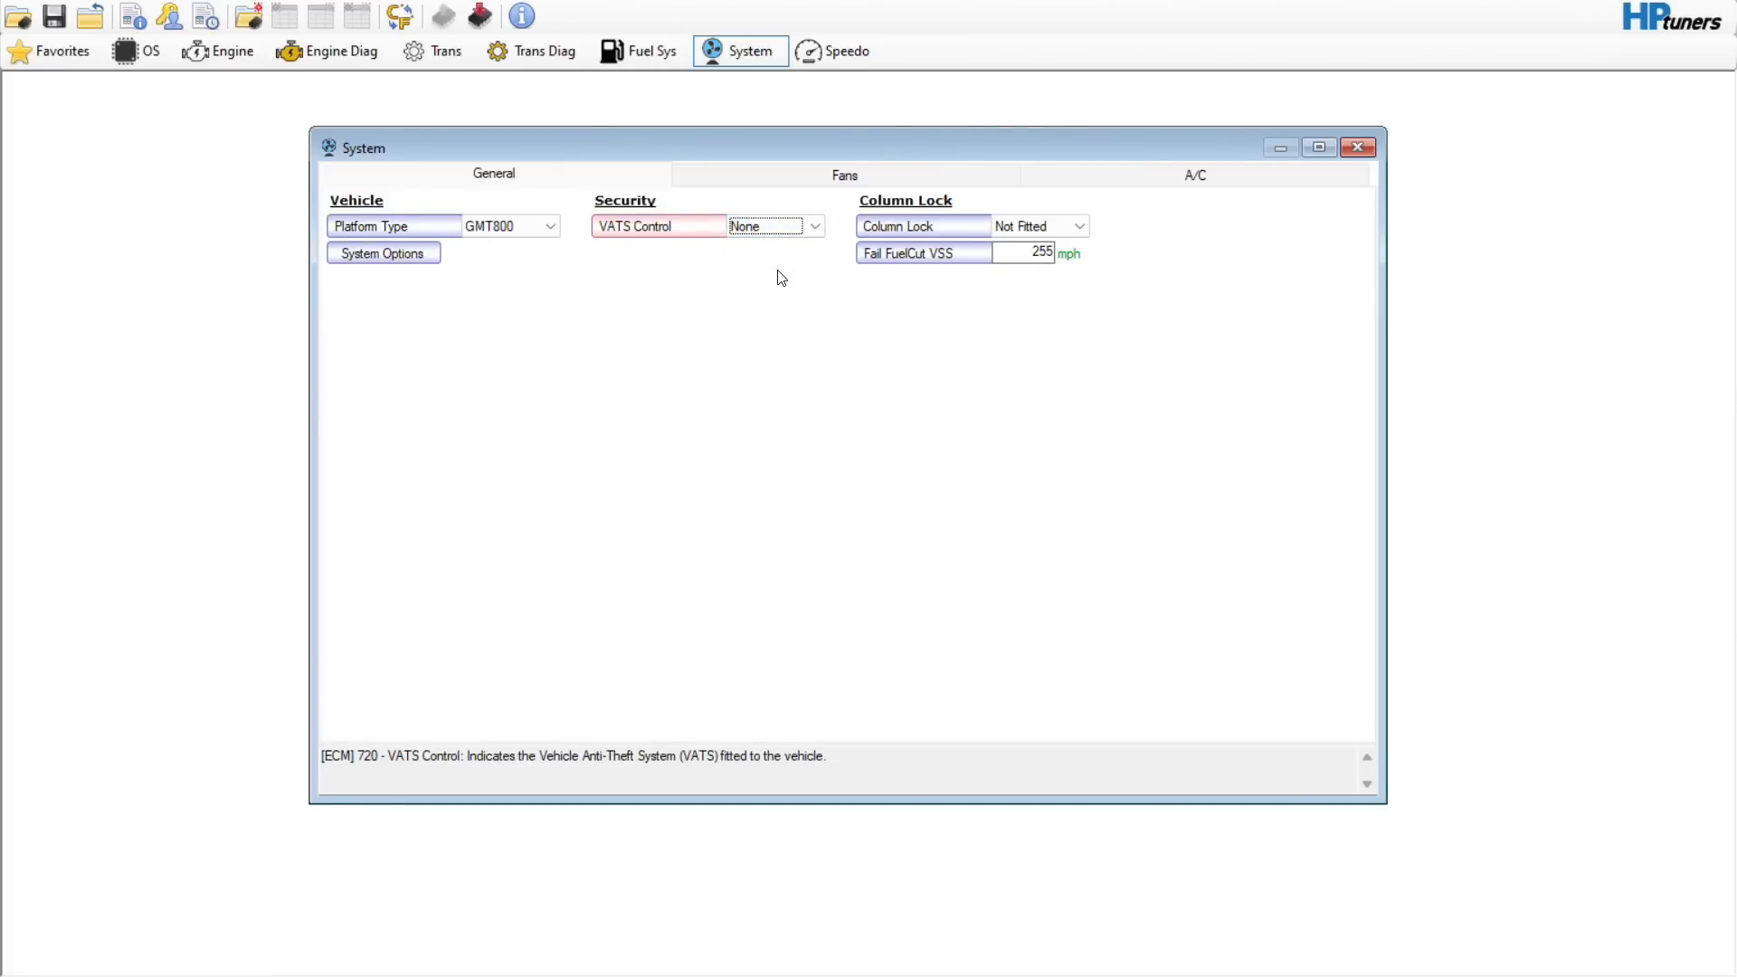
- Set the Fan Type hardware option to 2 Fans in the system's fan settings
click(787, 172)
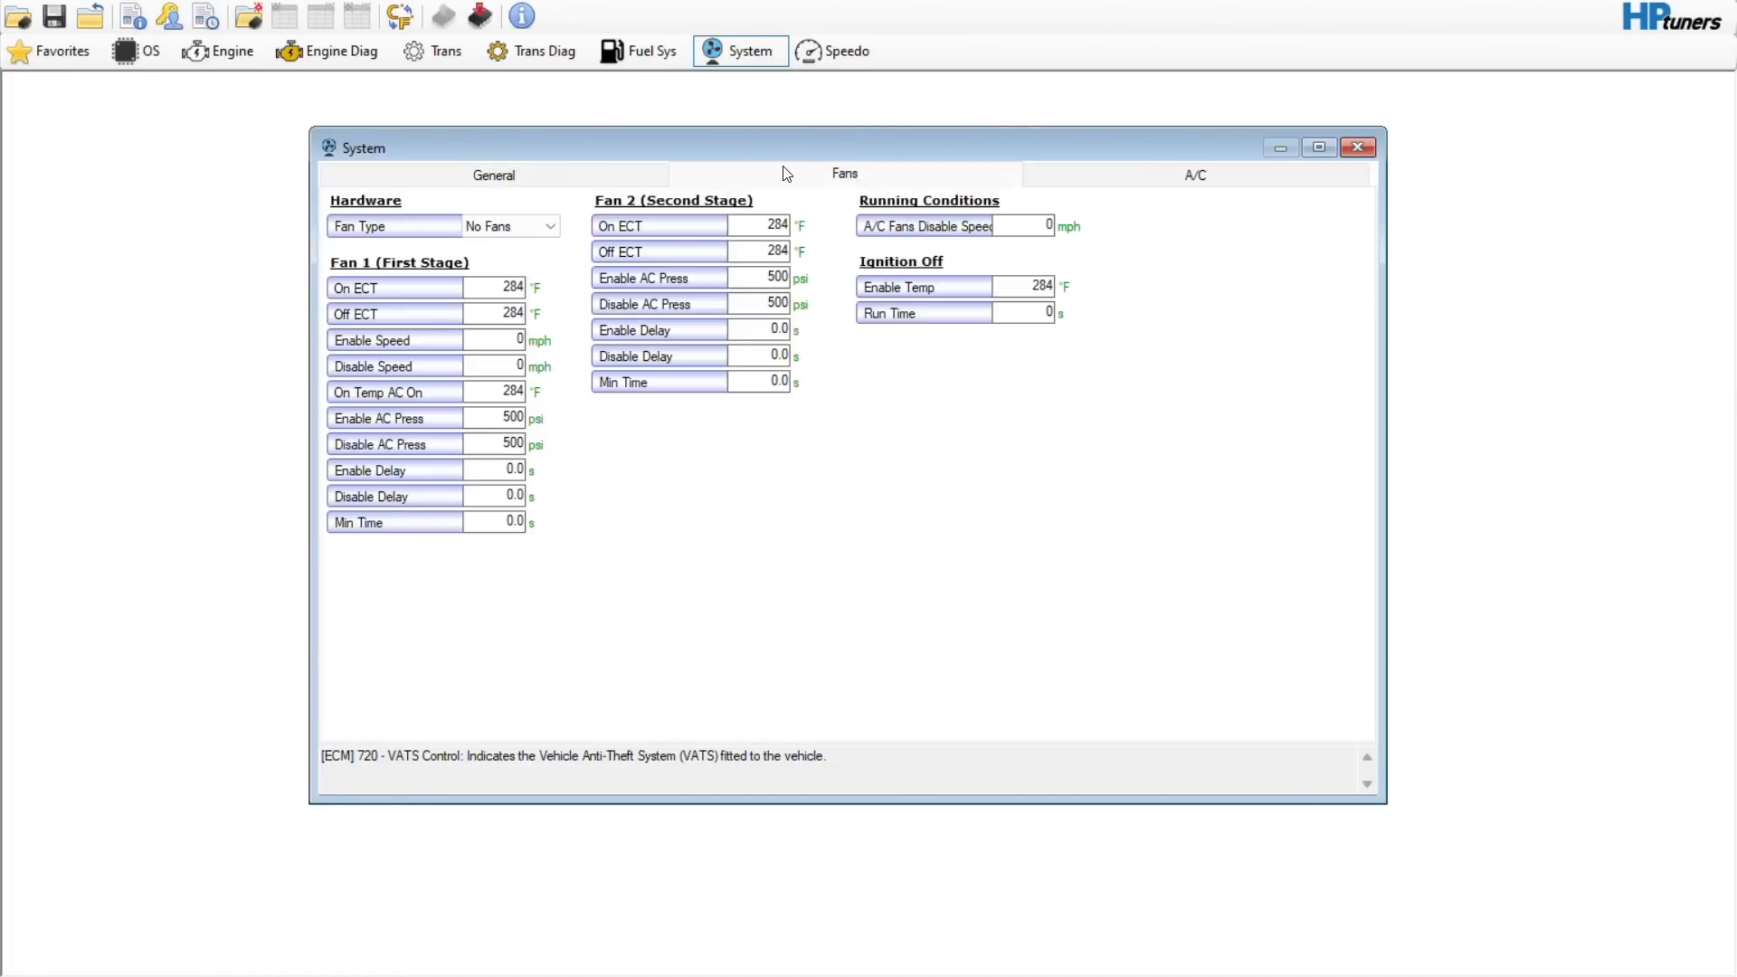
click(505, 228)
click(506, 230)
click(510, 232)
click(506, 246)
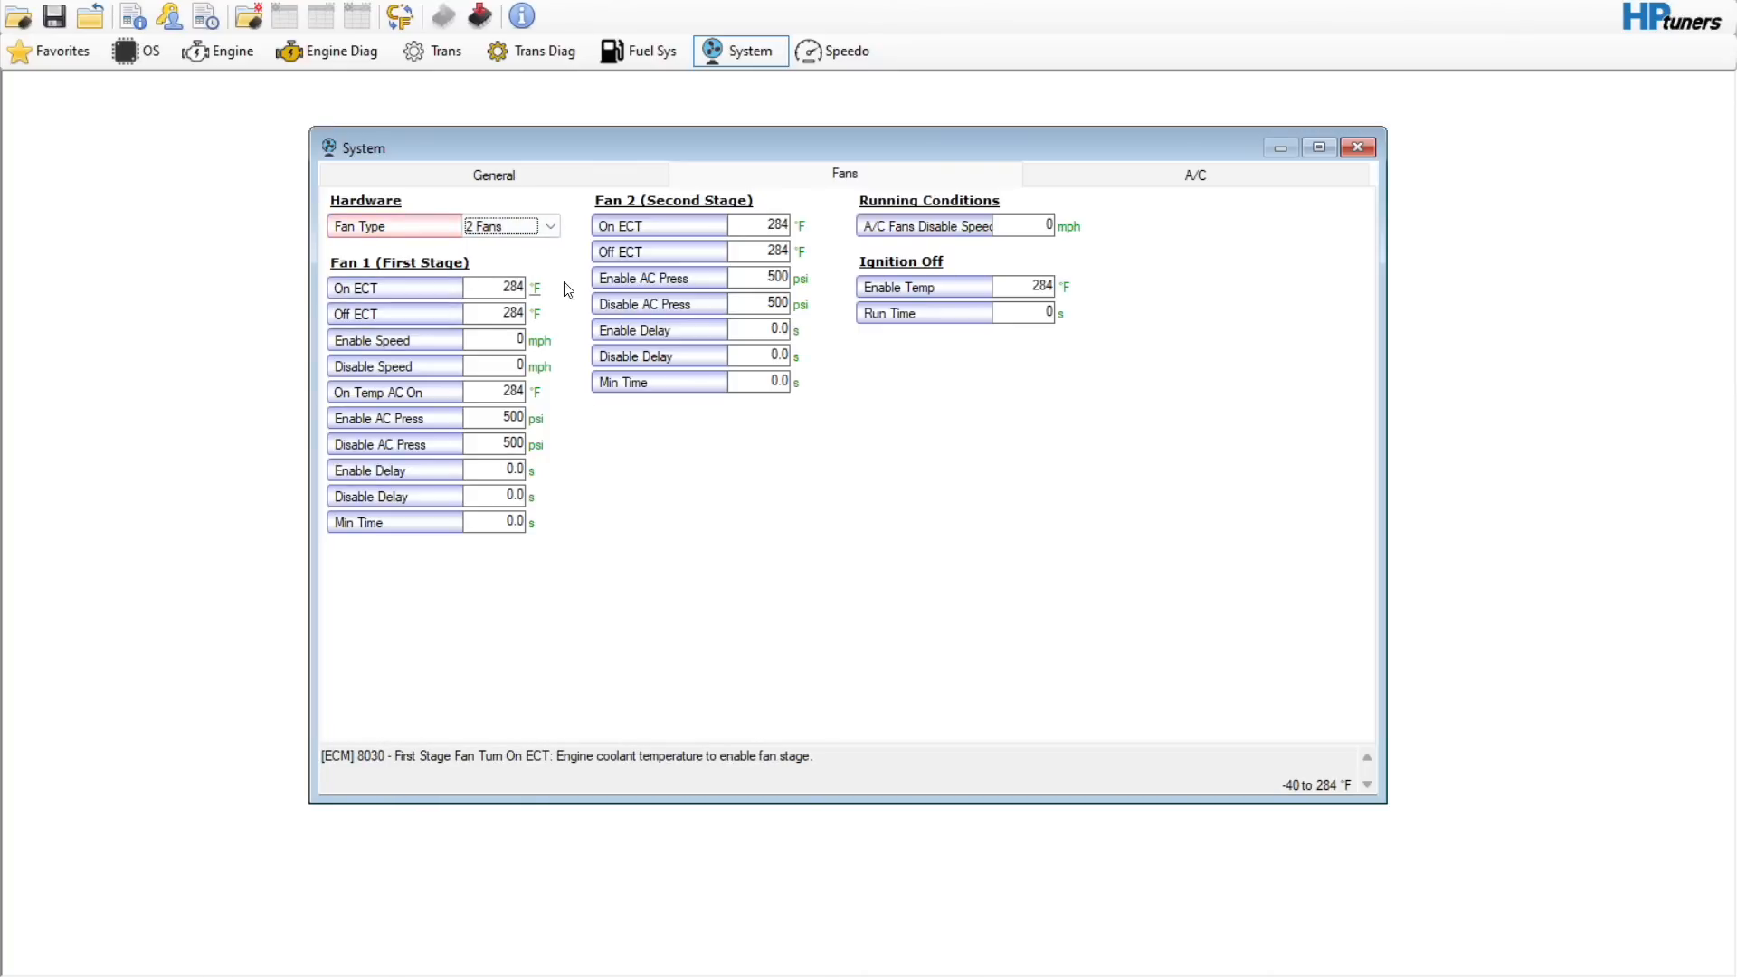
- Load the 2003 Manual Corvette stock file as the compare file and review its fan settings and the differences
click(118, 0)
click(171, 10)
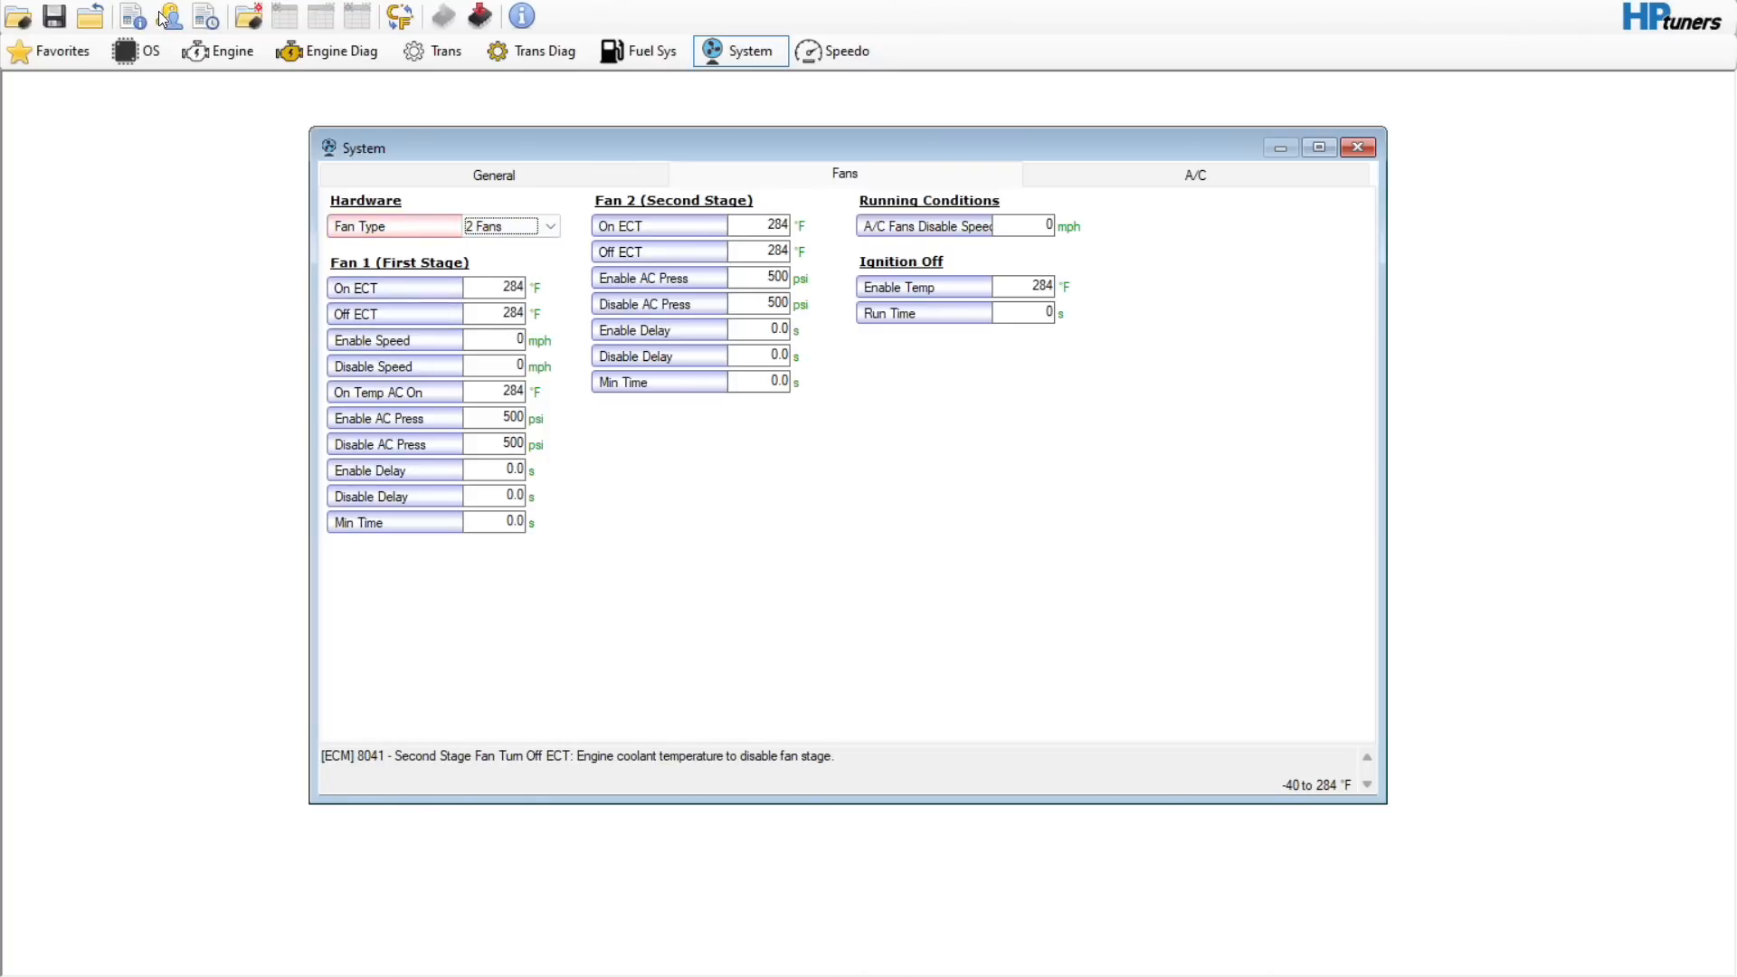
drag(1104, 334, 1100, 349)
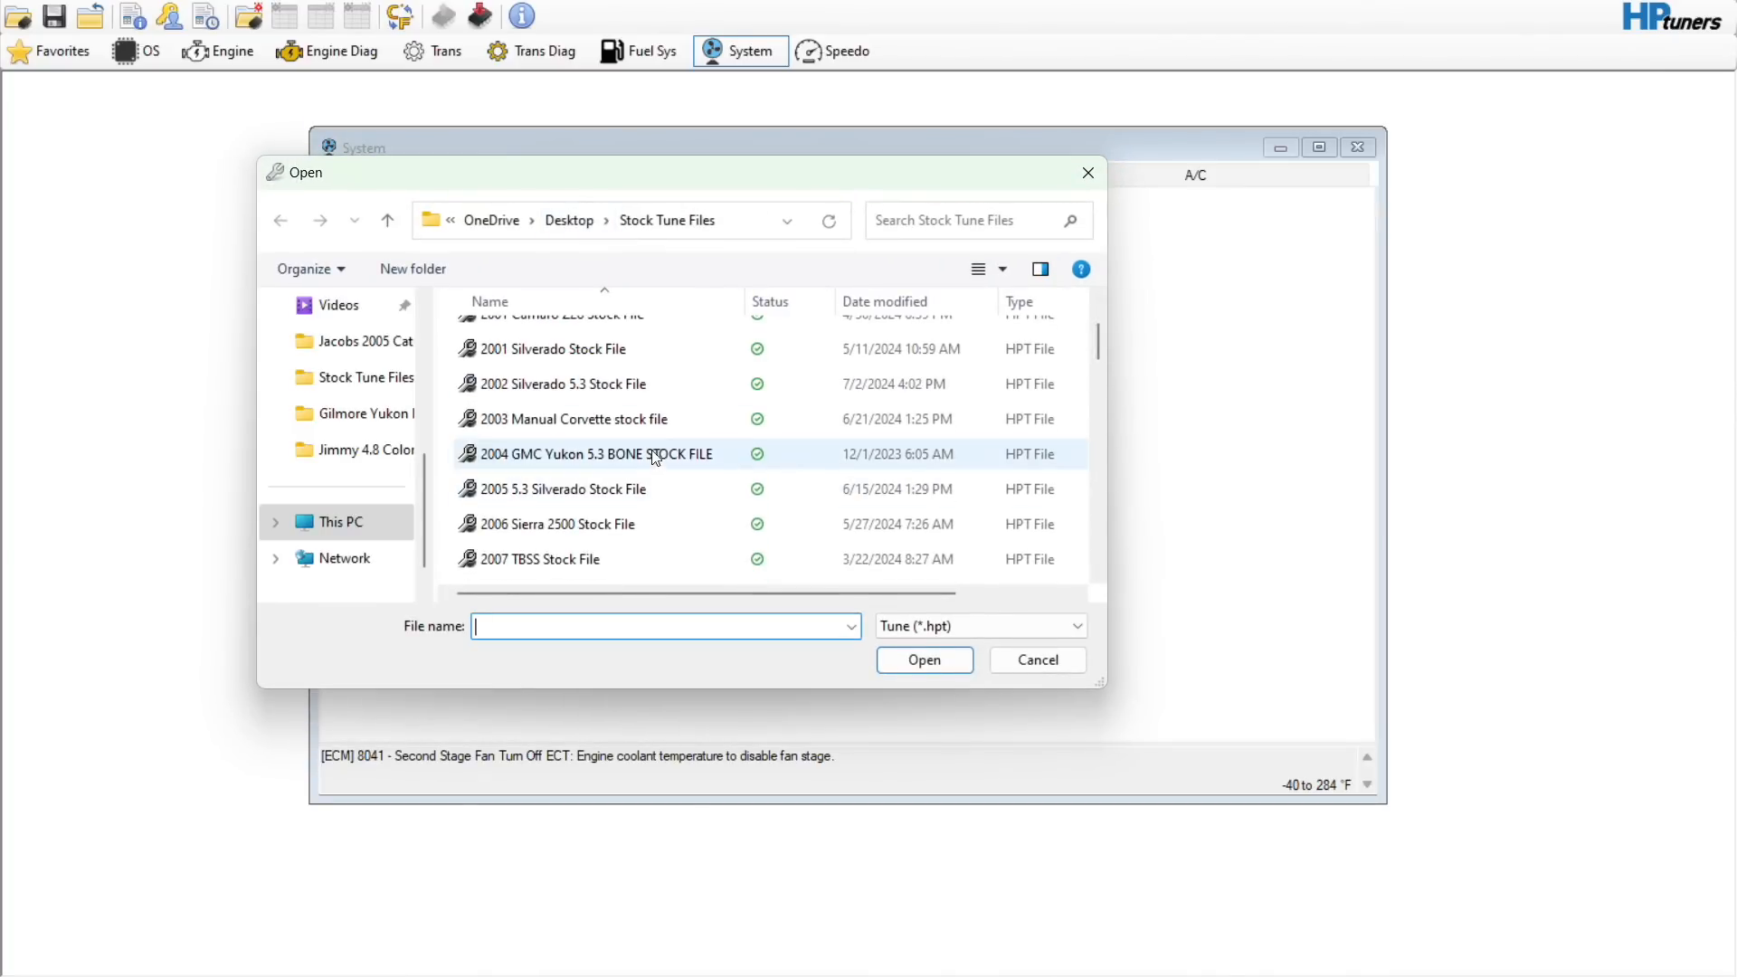
double_click(657, 418)
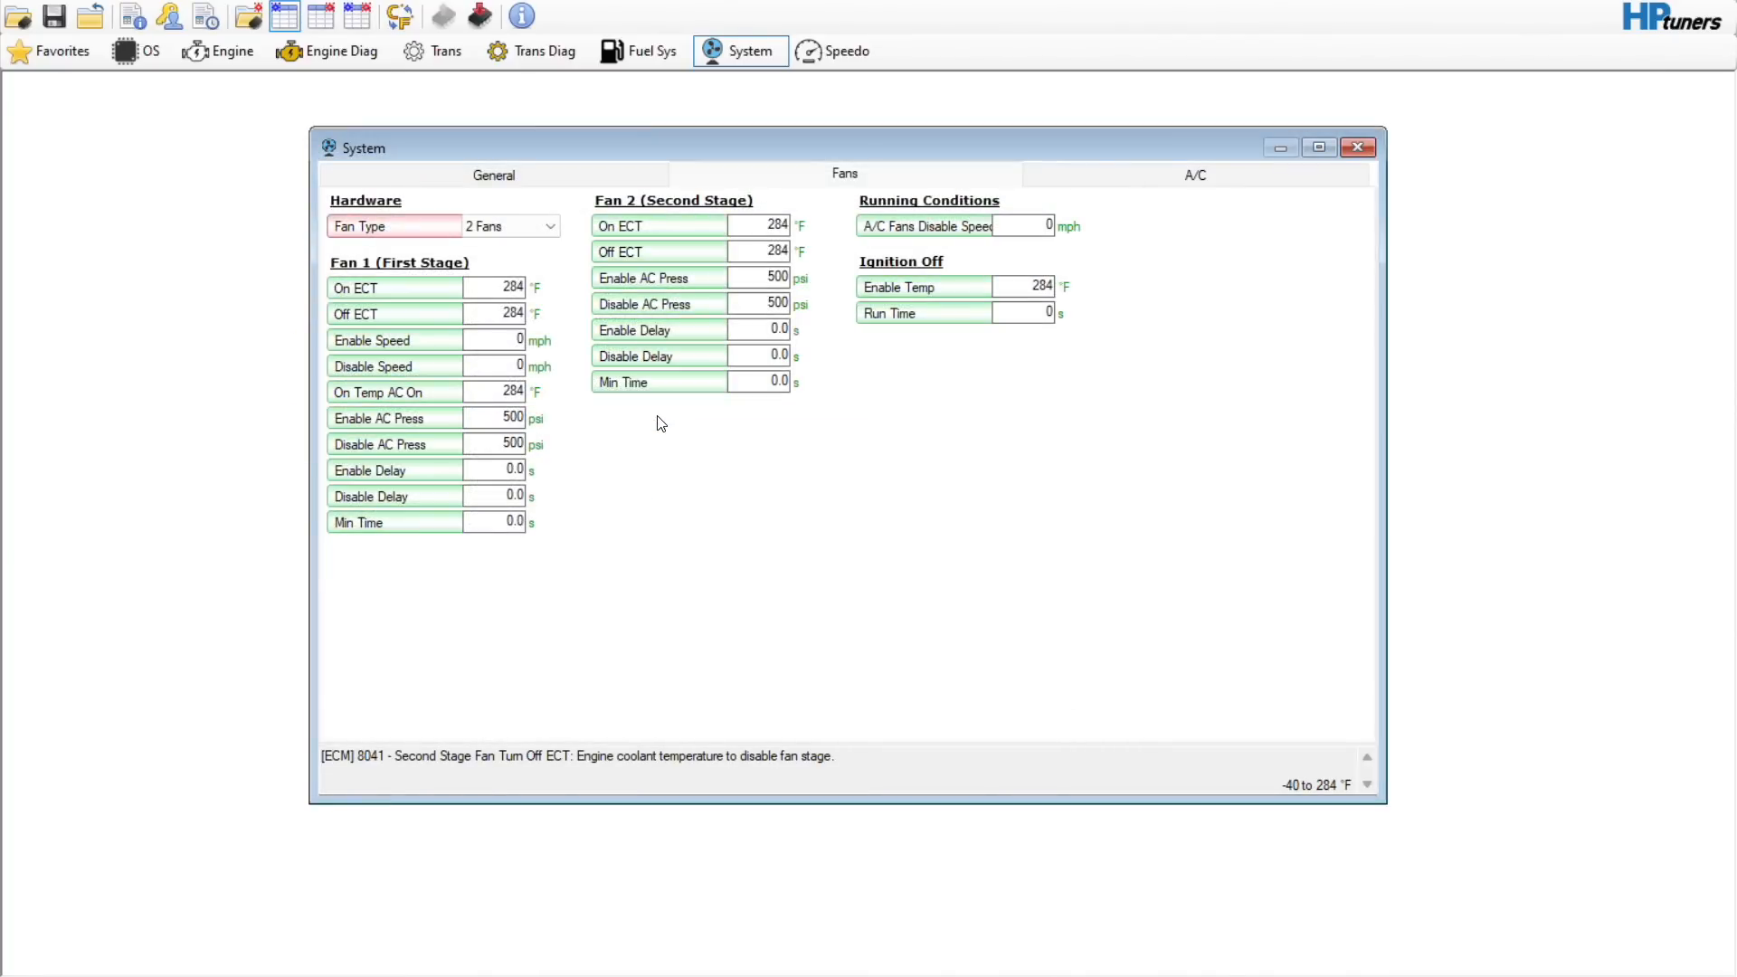
click(322, 22)
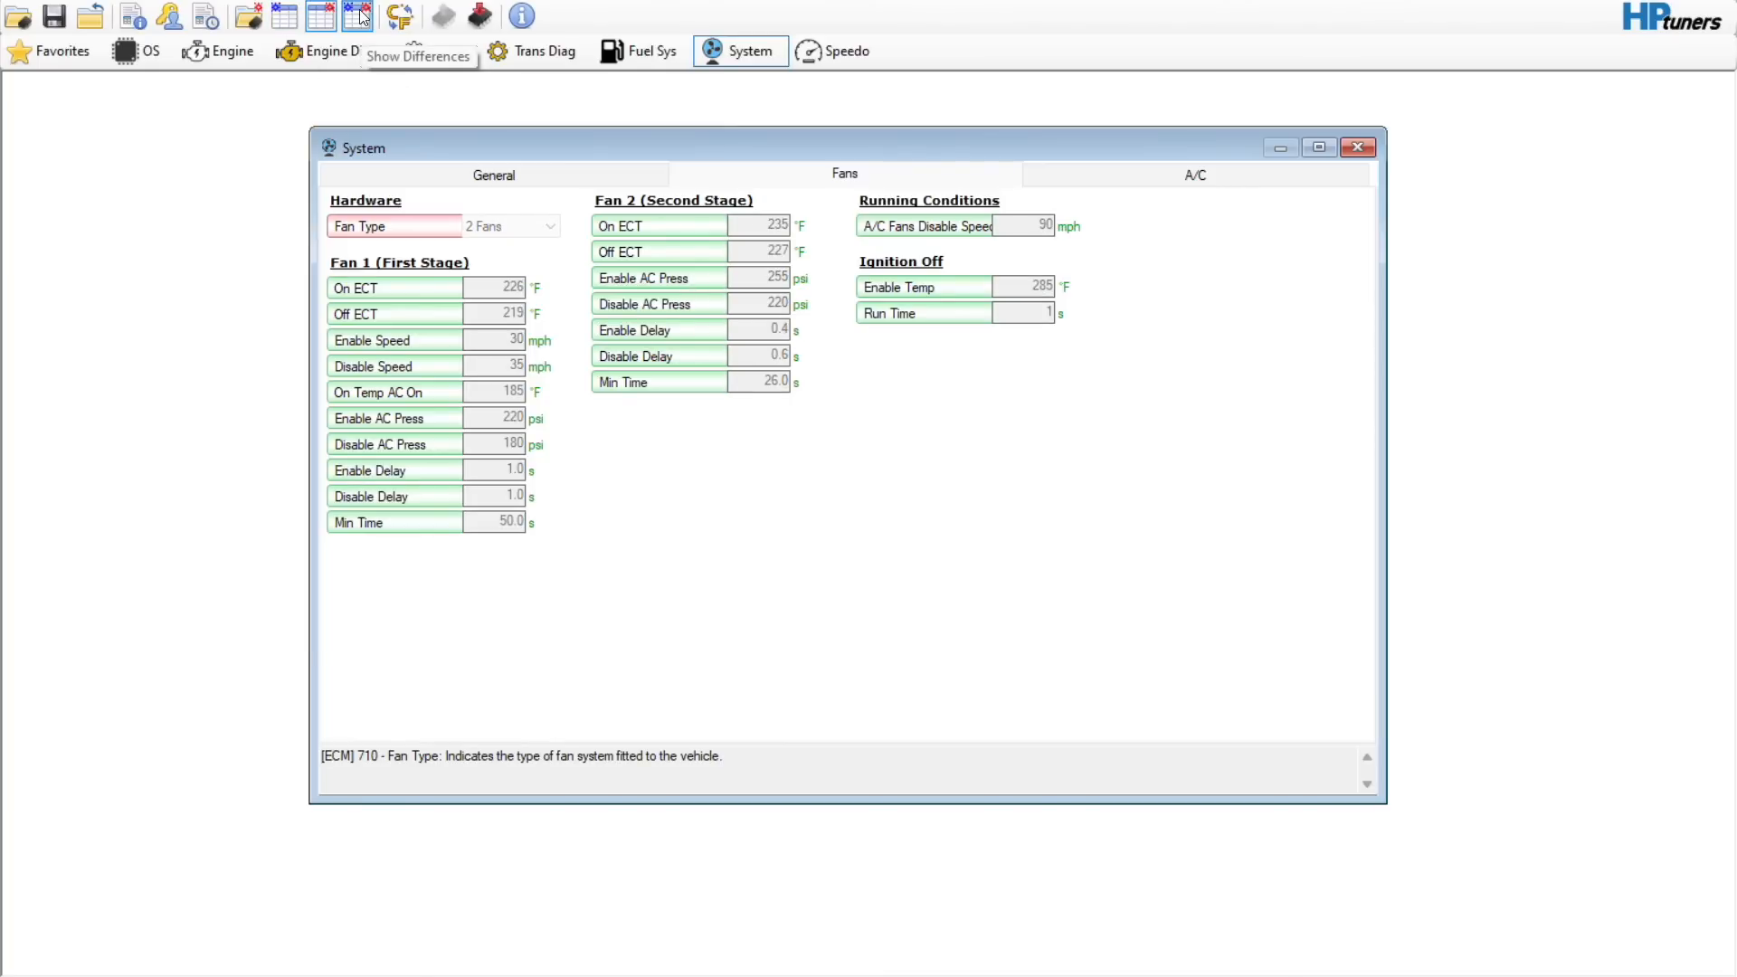
click(360, 17)
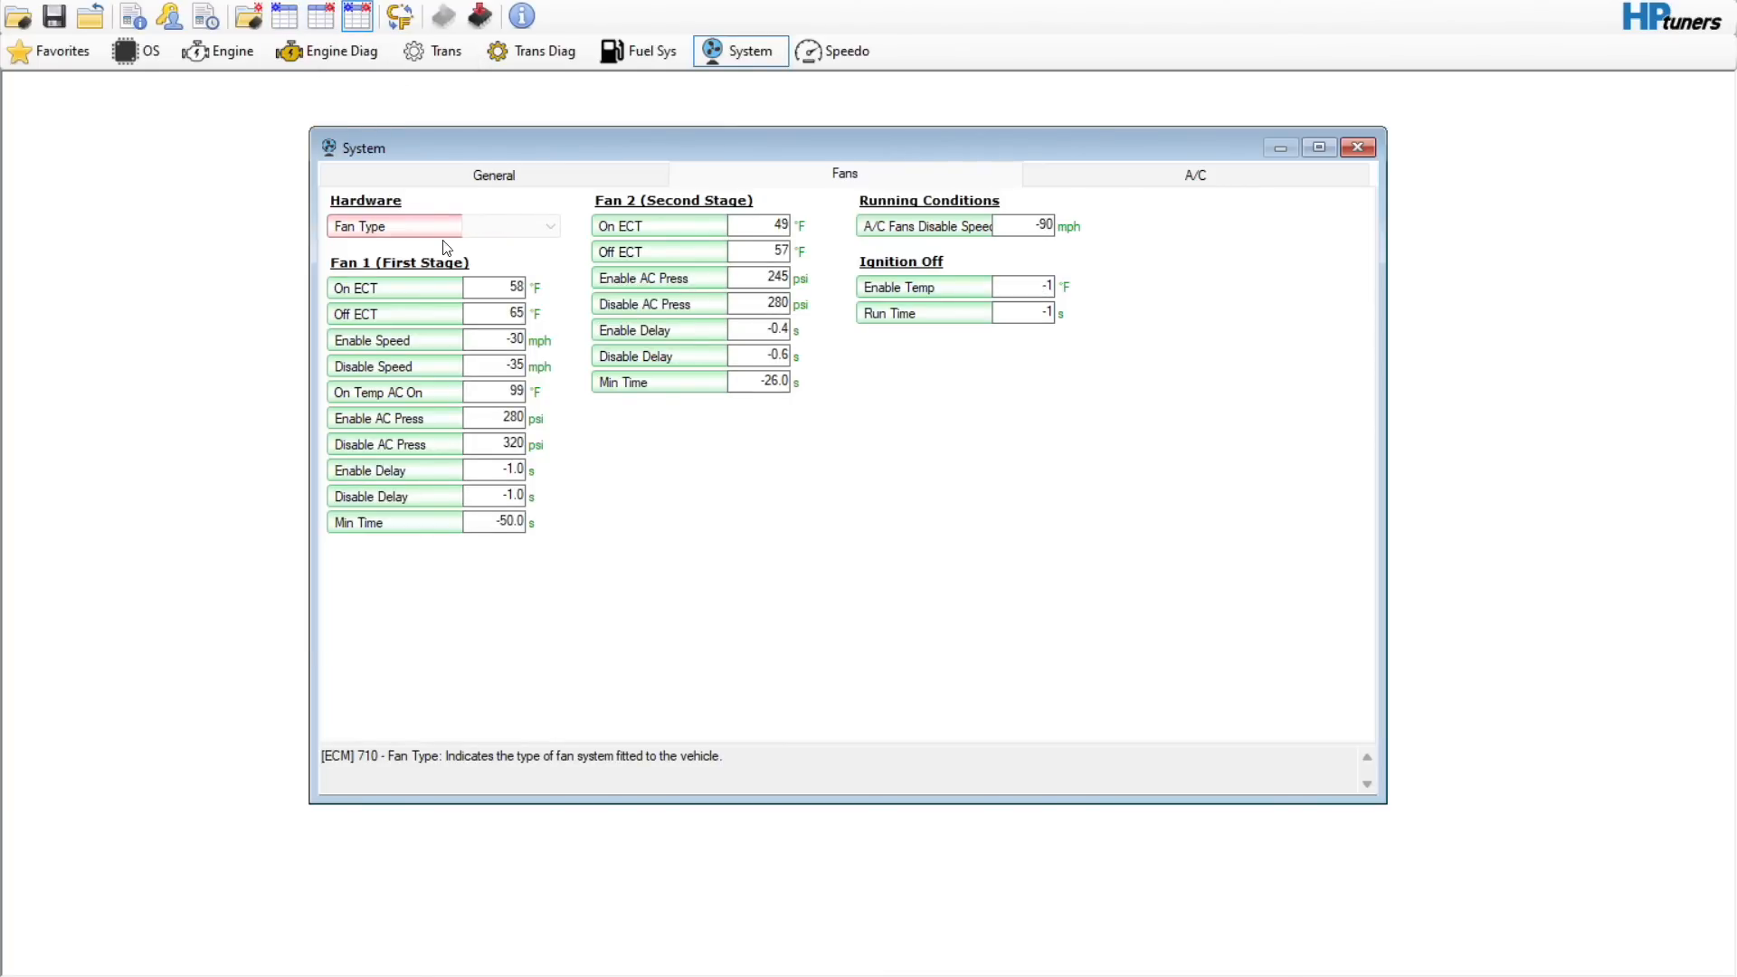
click(320, 16)
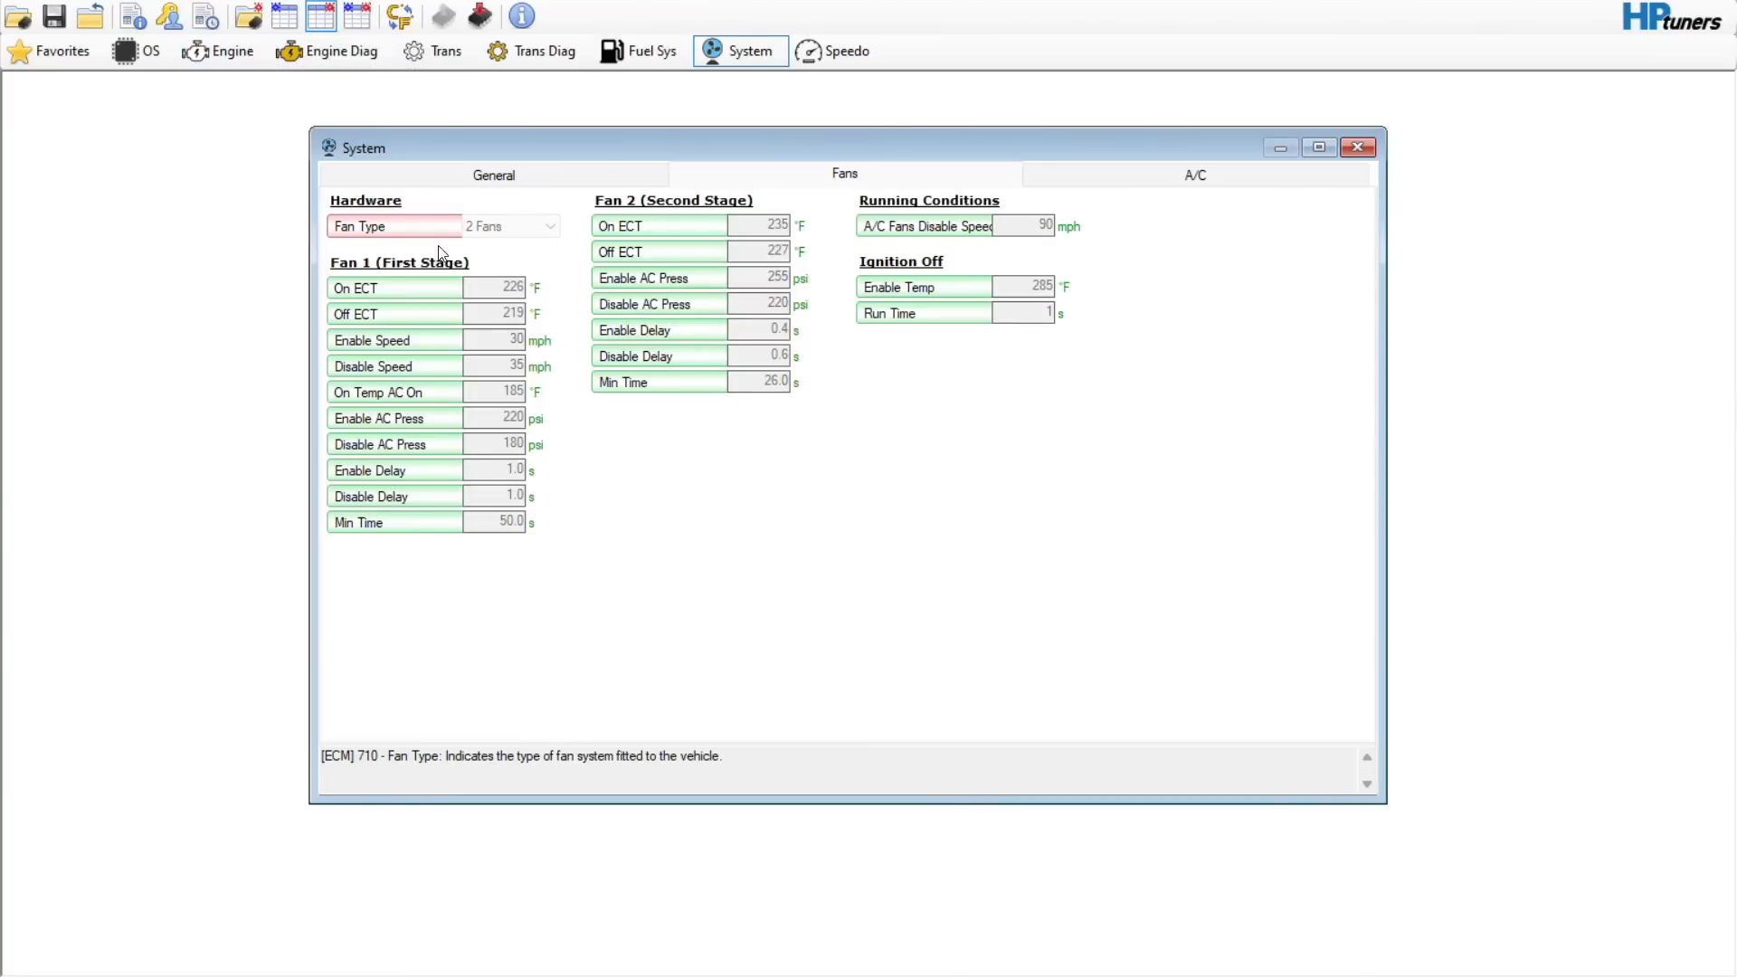
- Zero the On ECT and Off ECT differences so Fan 1 uses 226 and 219 °F and Fan 2 uses 235 and 227 °F
click(356, 16)
click(498, 284)
text(0)
key(Down)
text(0)
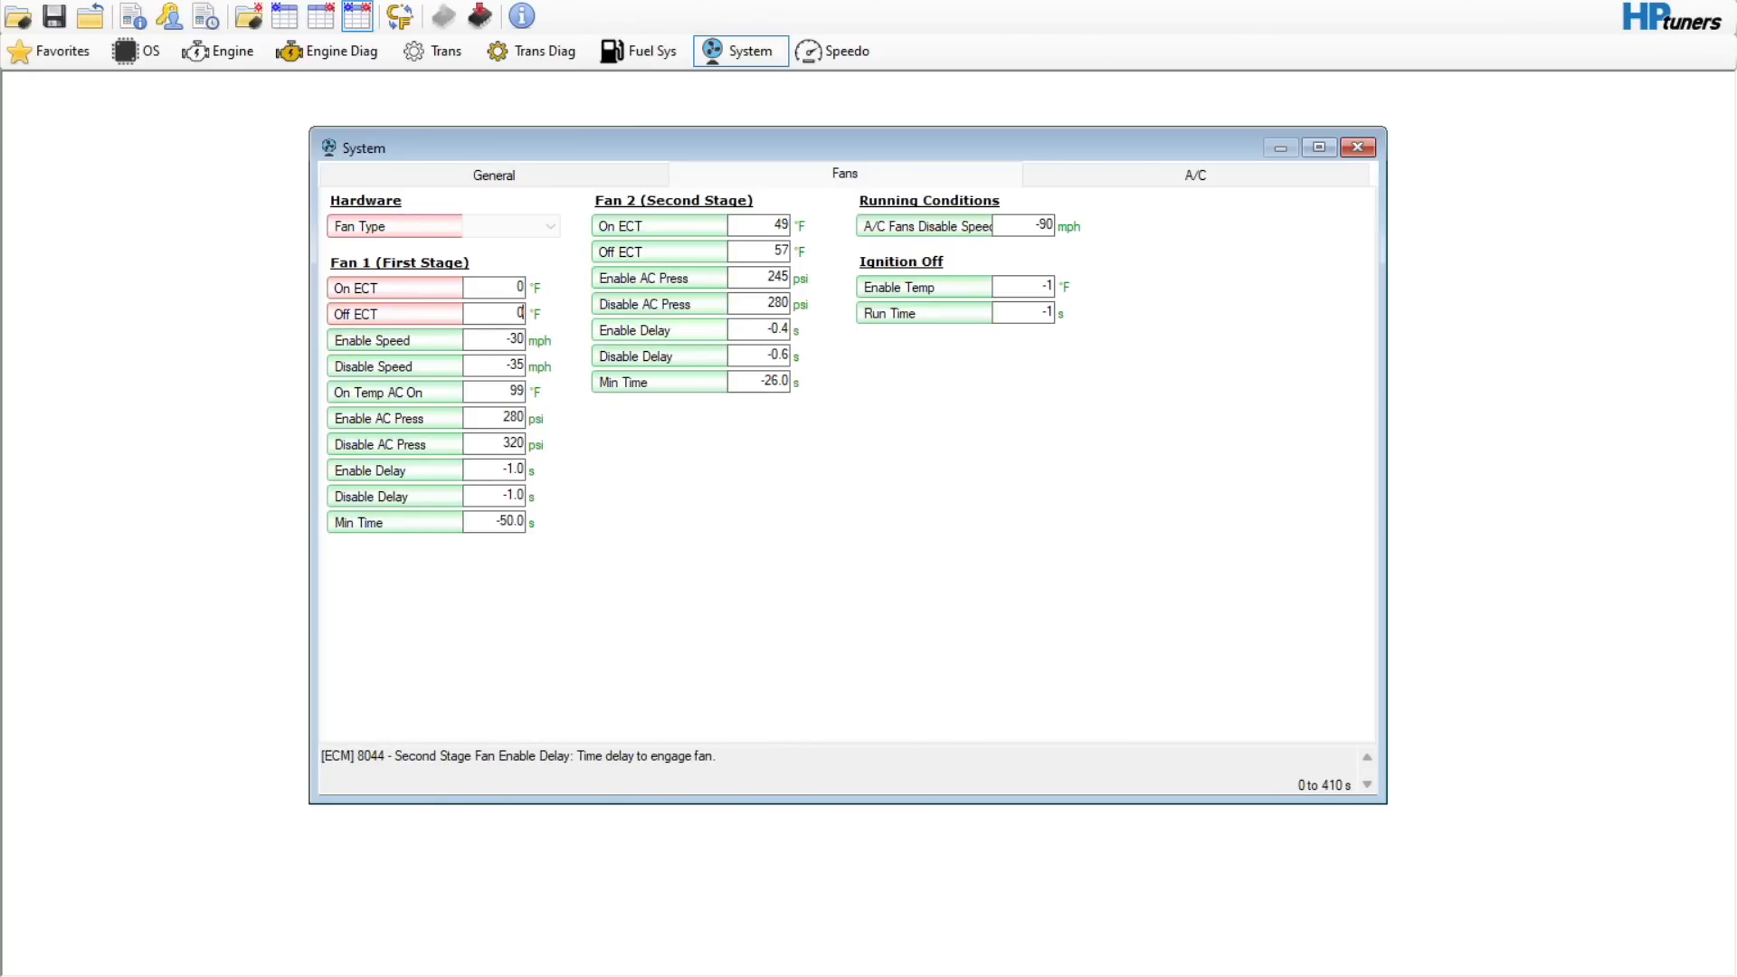
drag(757, 221, 790, 242)
text(0)
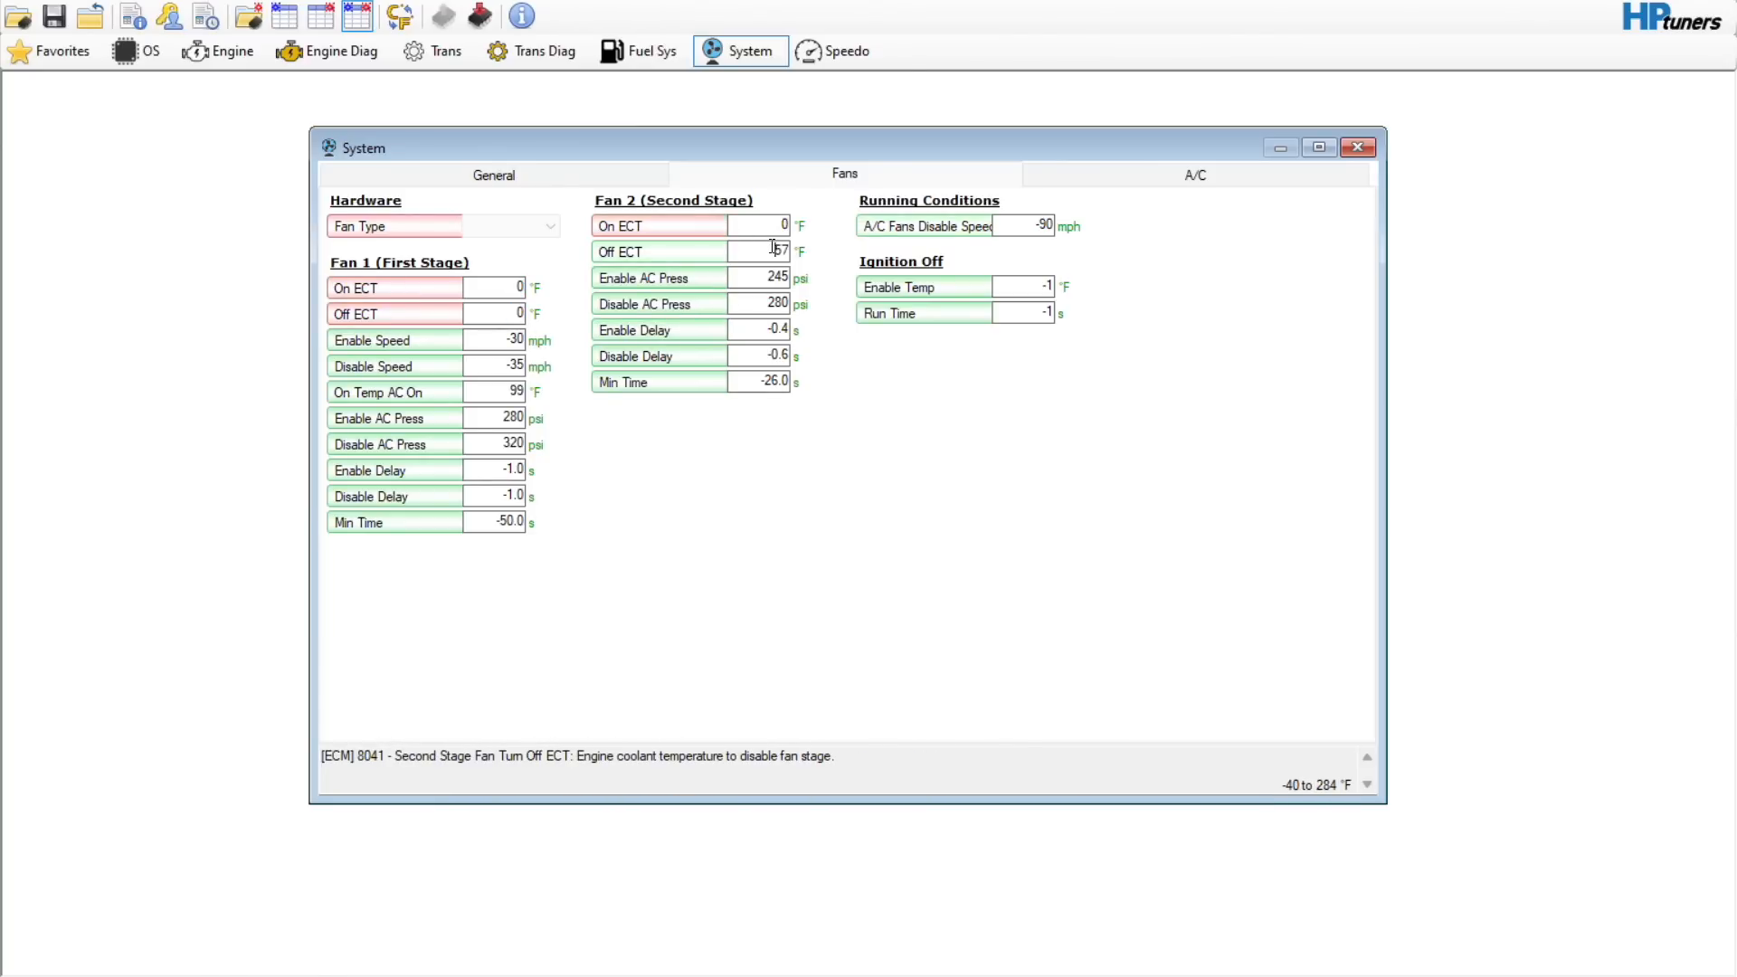
click(302, 17)
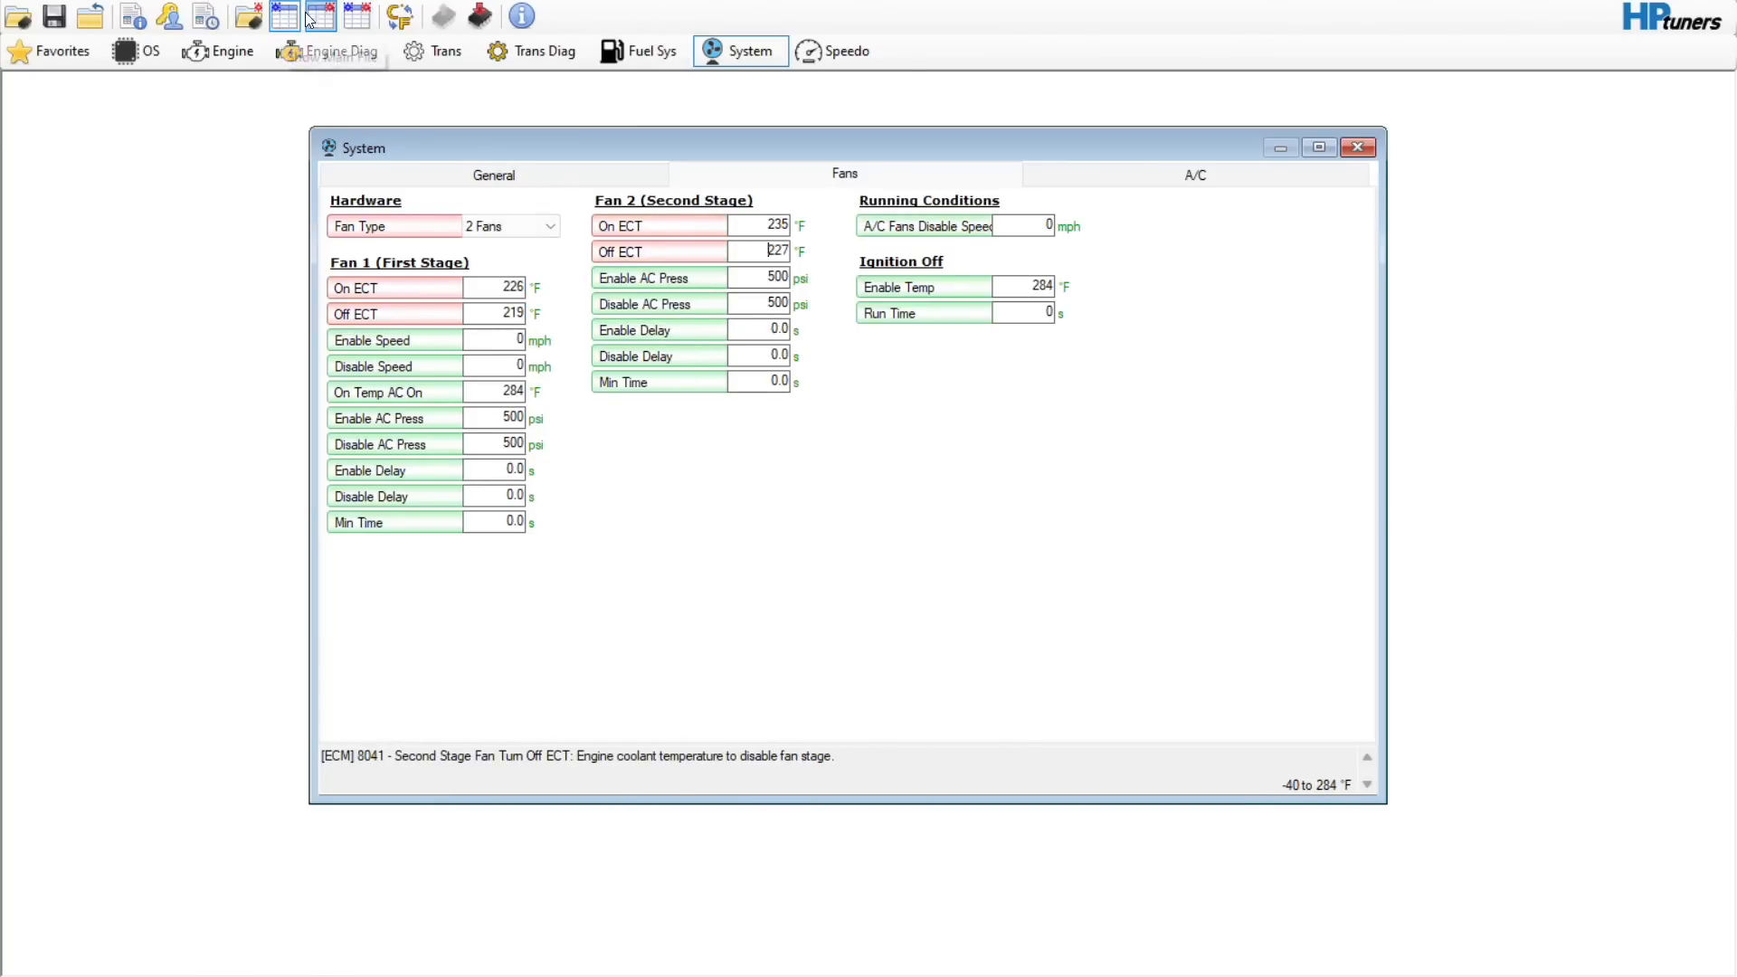
- Zero the A/C Fans Disable Speed difference to match the compare file's 90 mph, and return to the current file's values
click(353, 17)
drag(1031, 227, 1167, 260)
text(0)
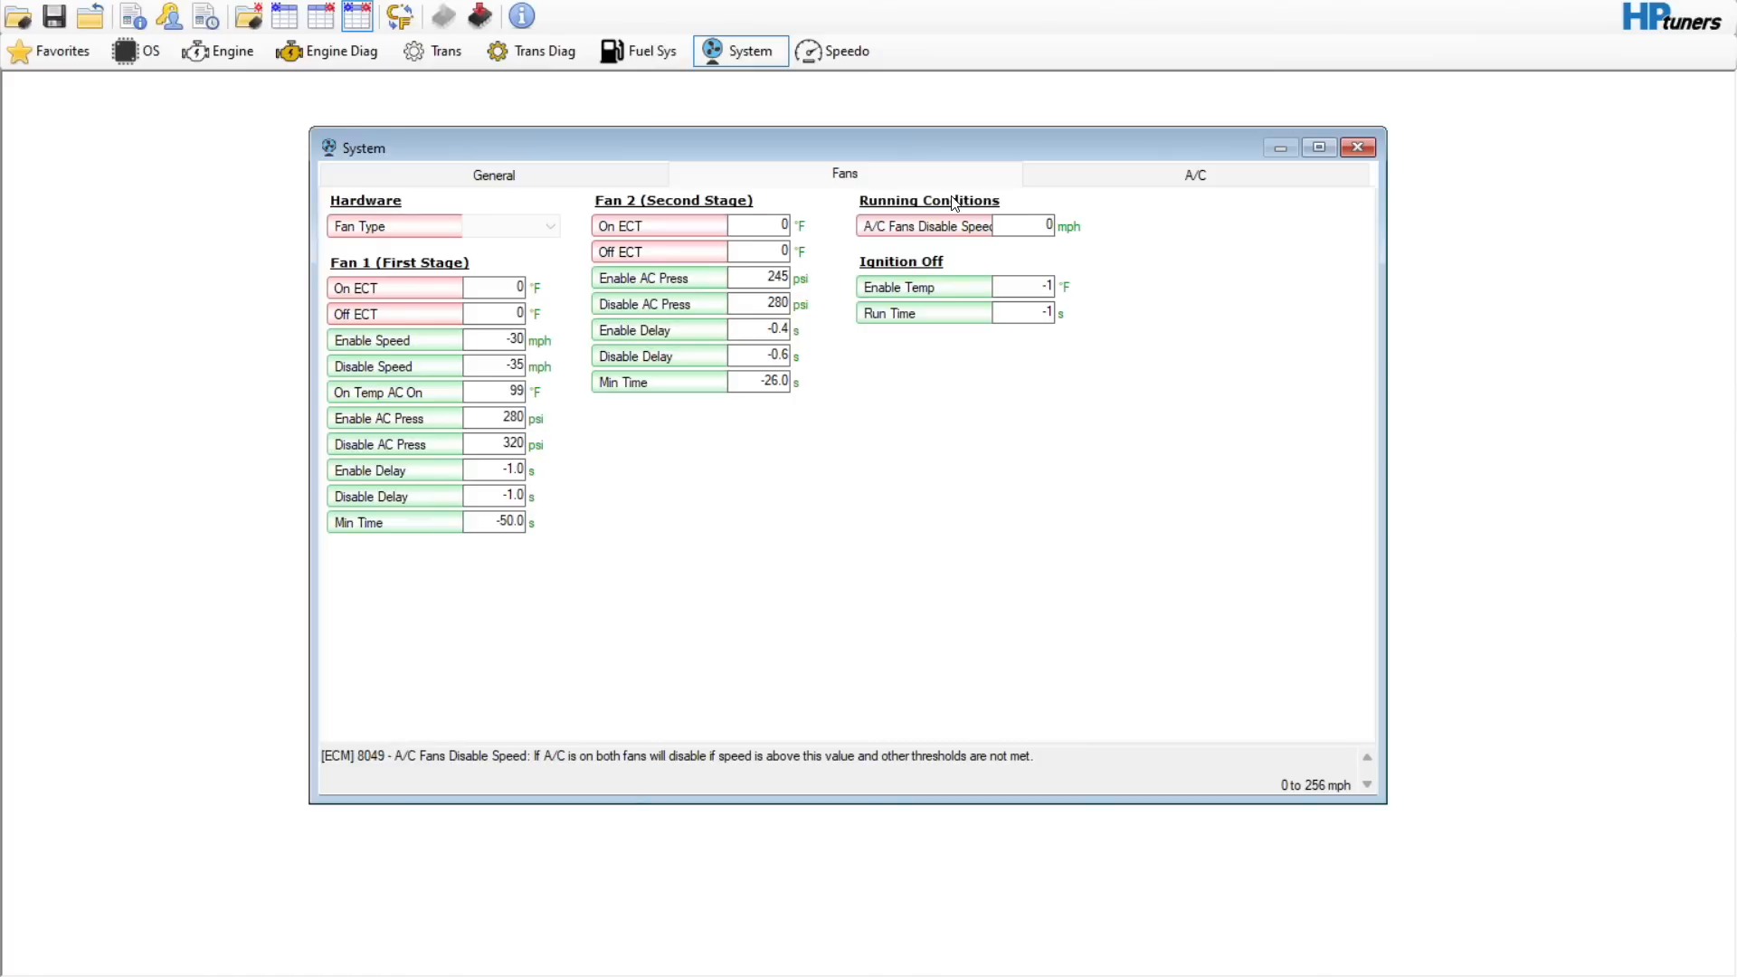
click(284, 20)
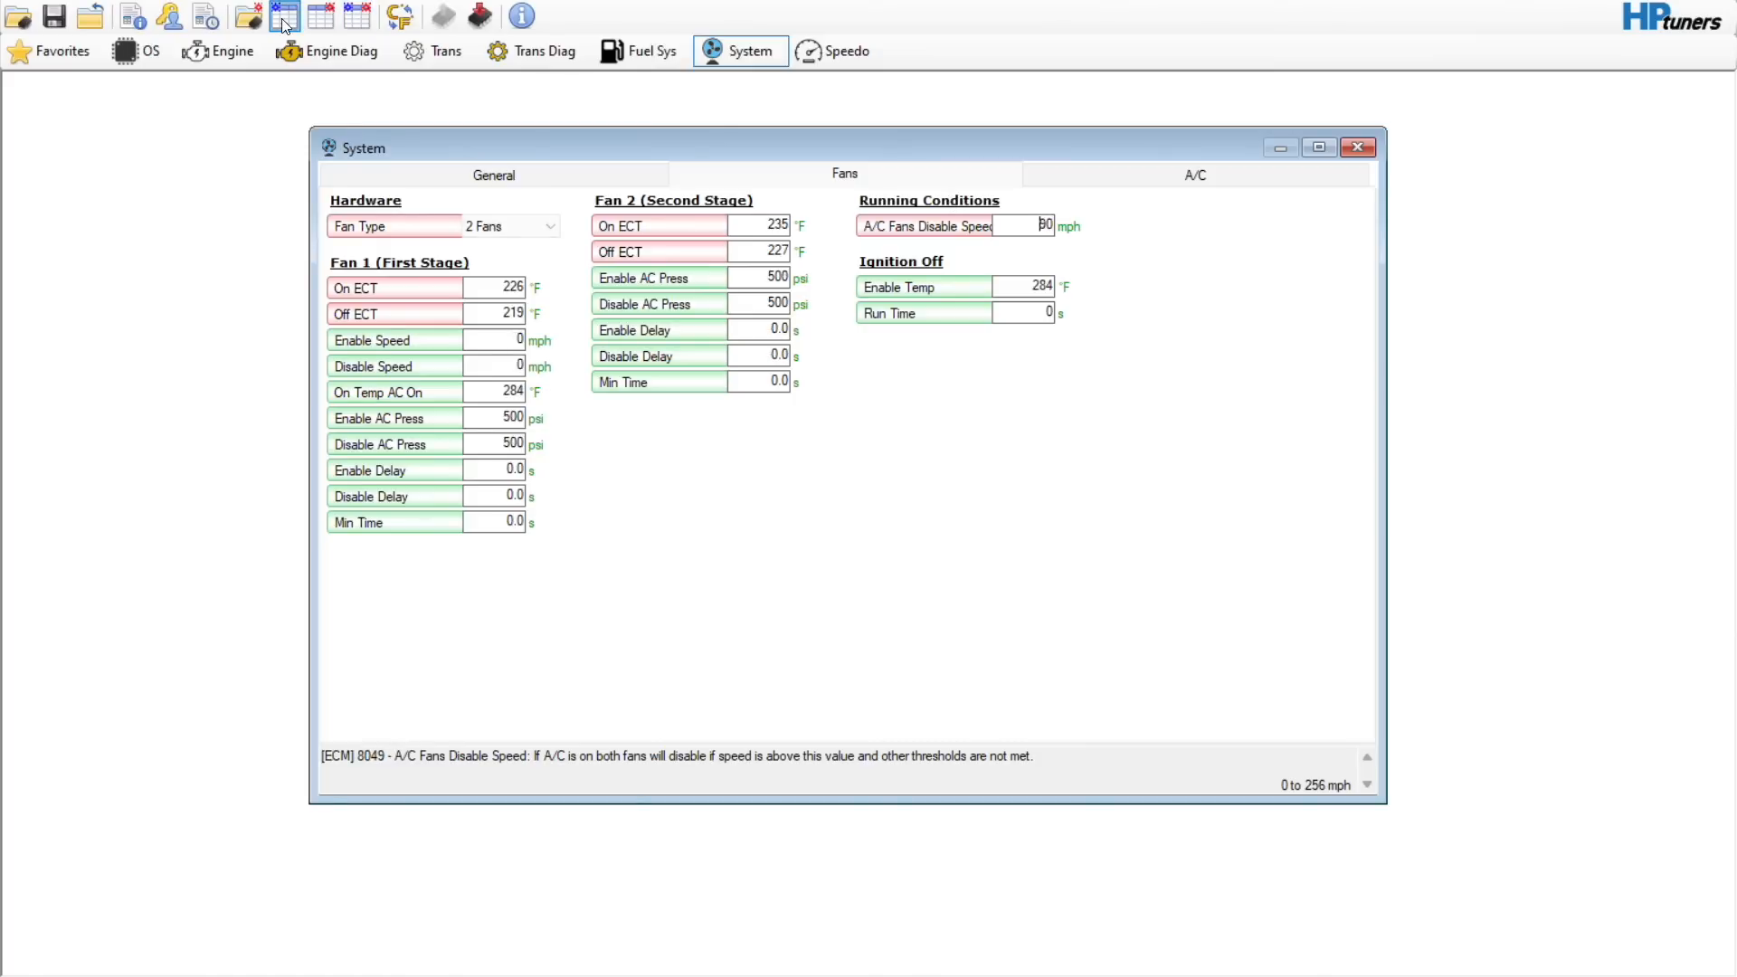
- Compare the A/C hardware types and disable conditions of the current tune with those in the compare file
click(1118, 181)
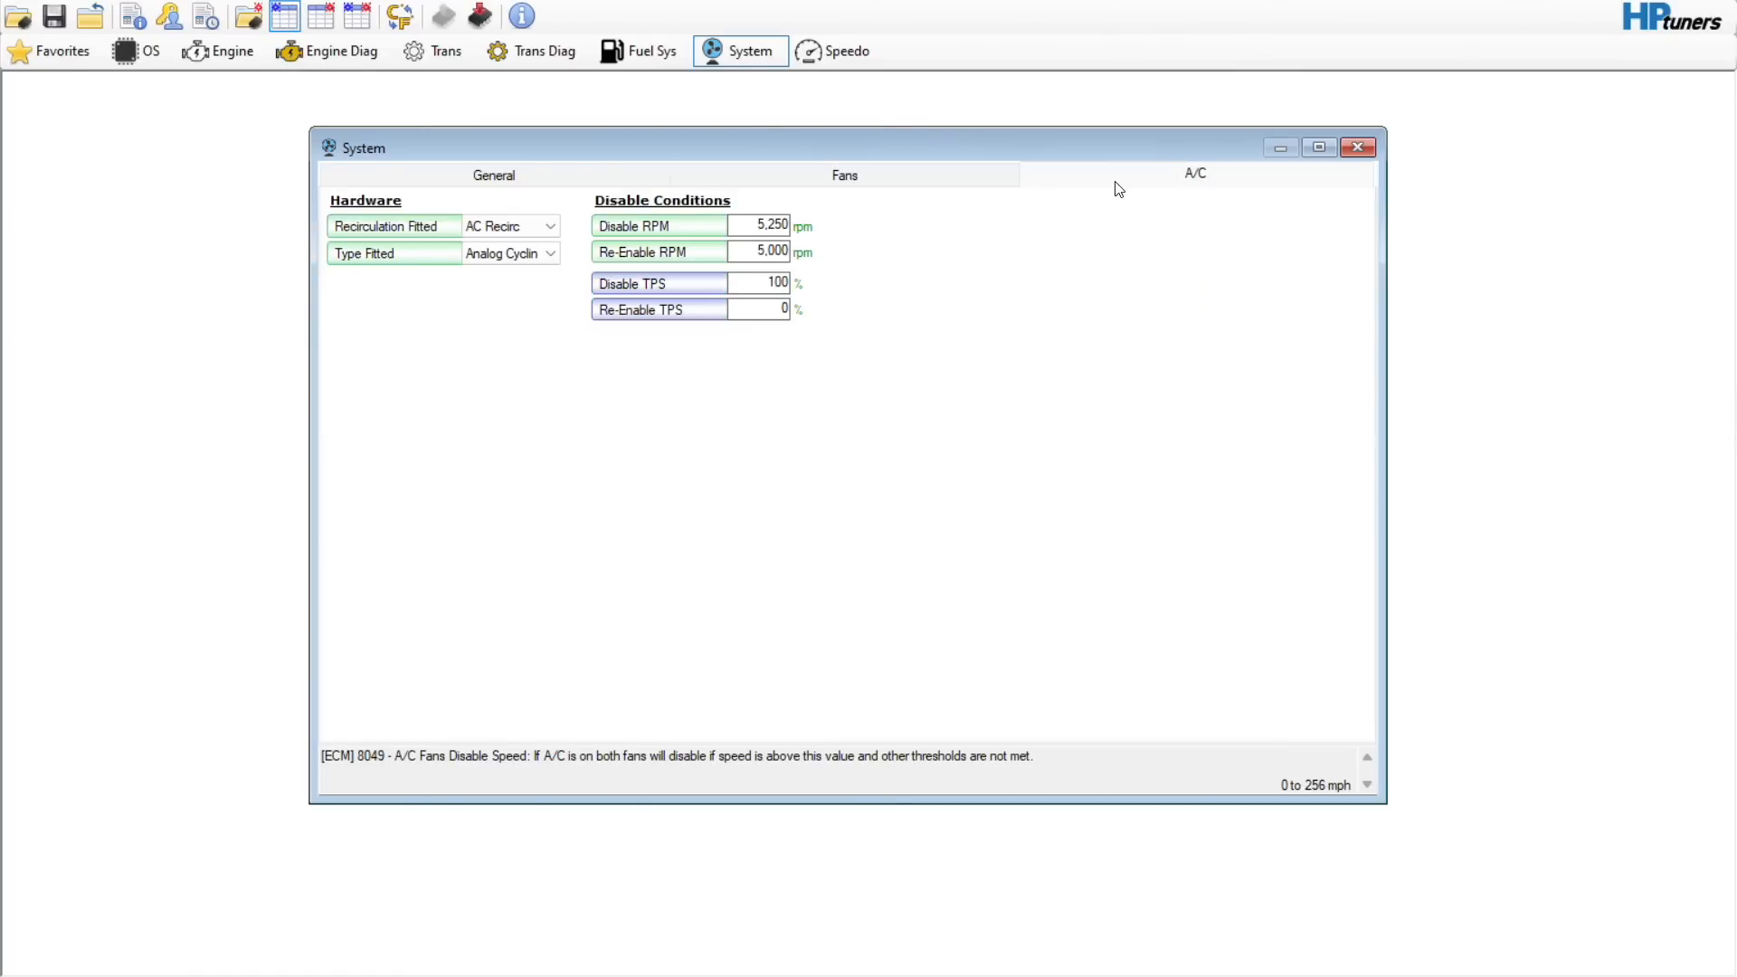
click(318, 27)
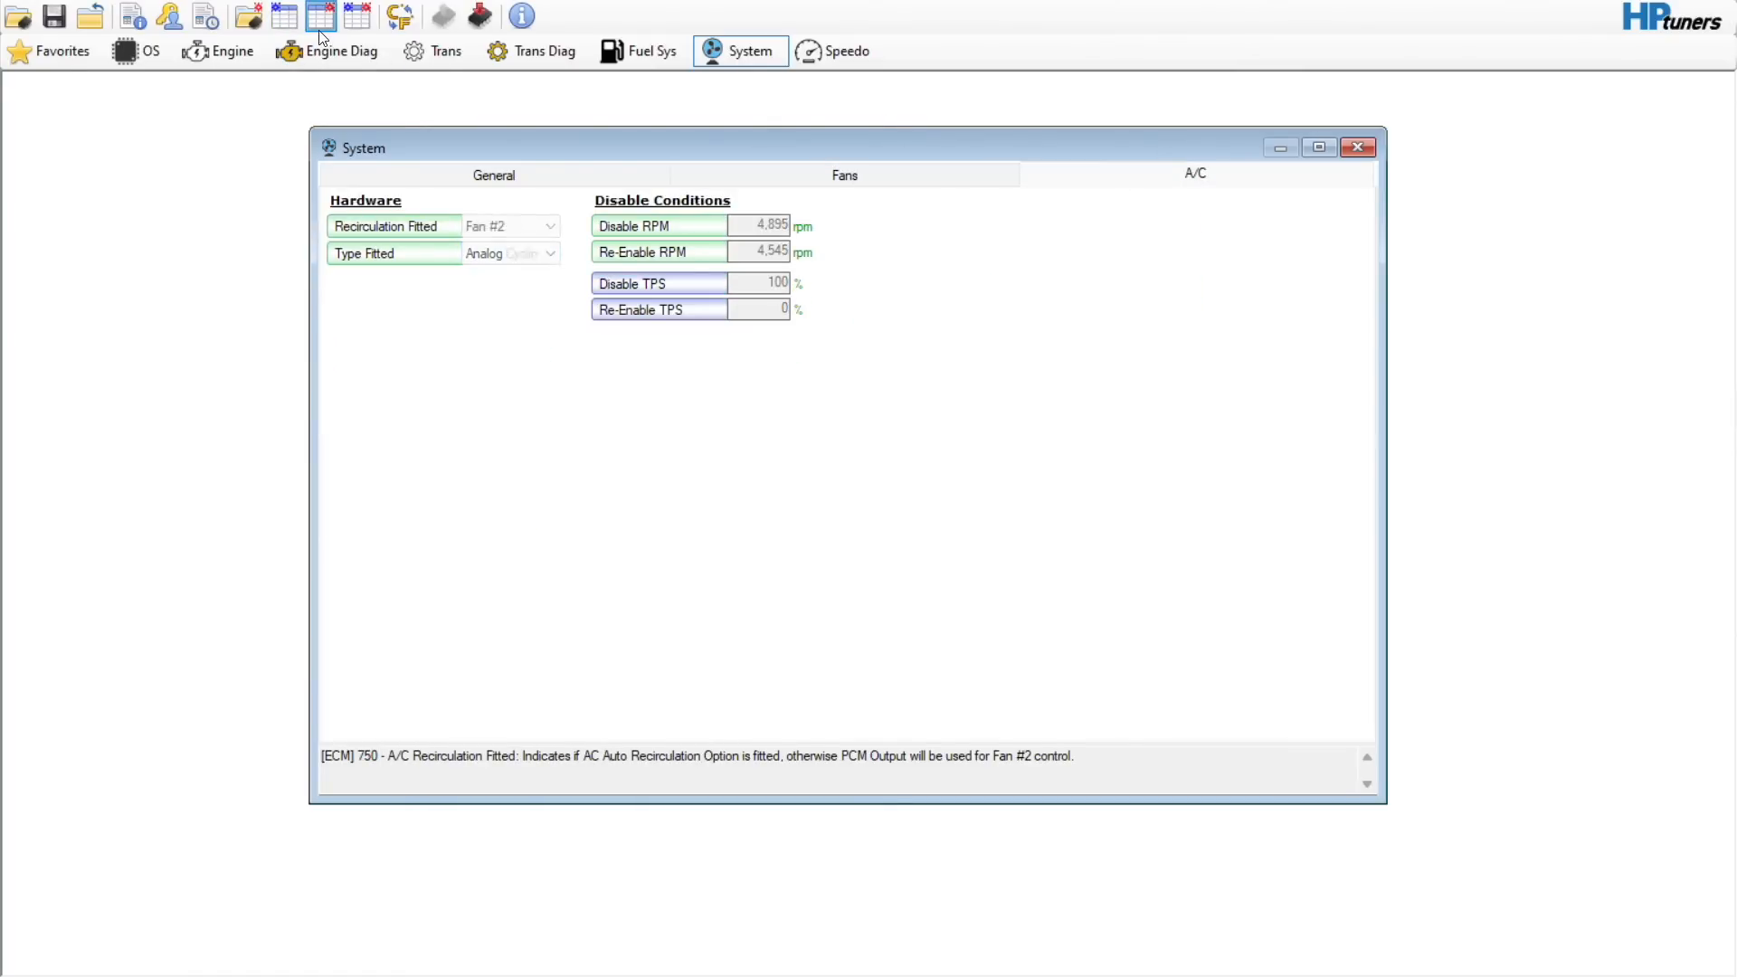
click(284, 22)
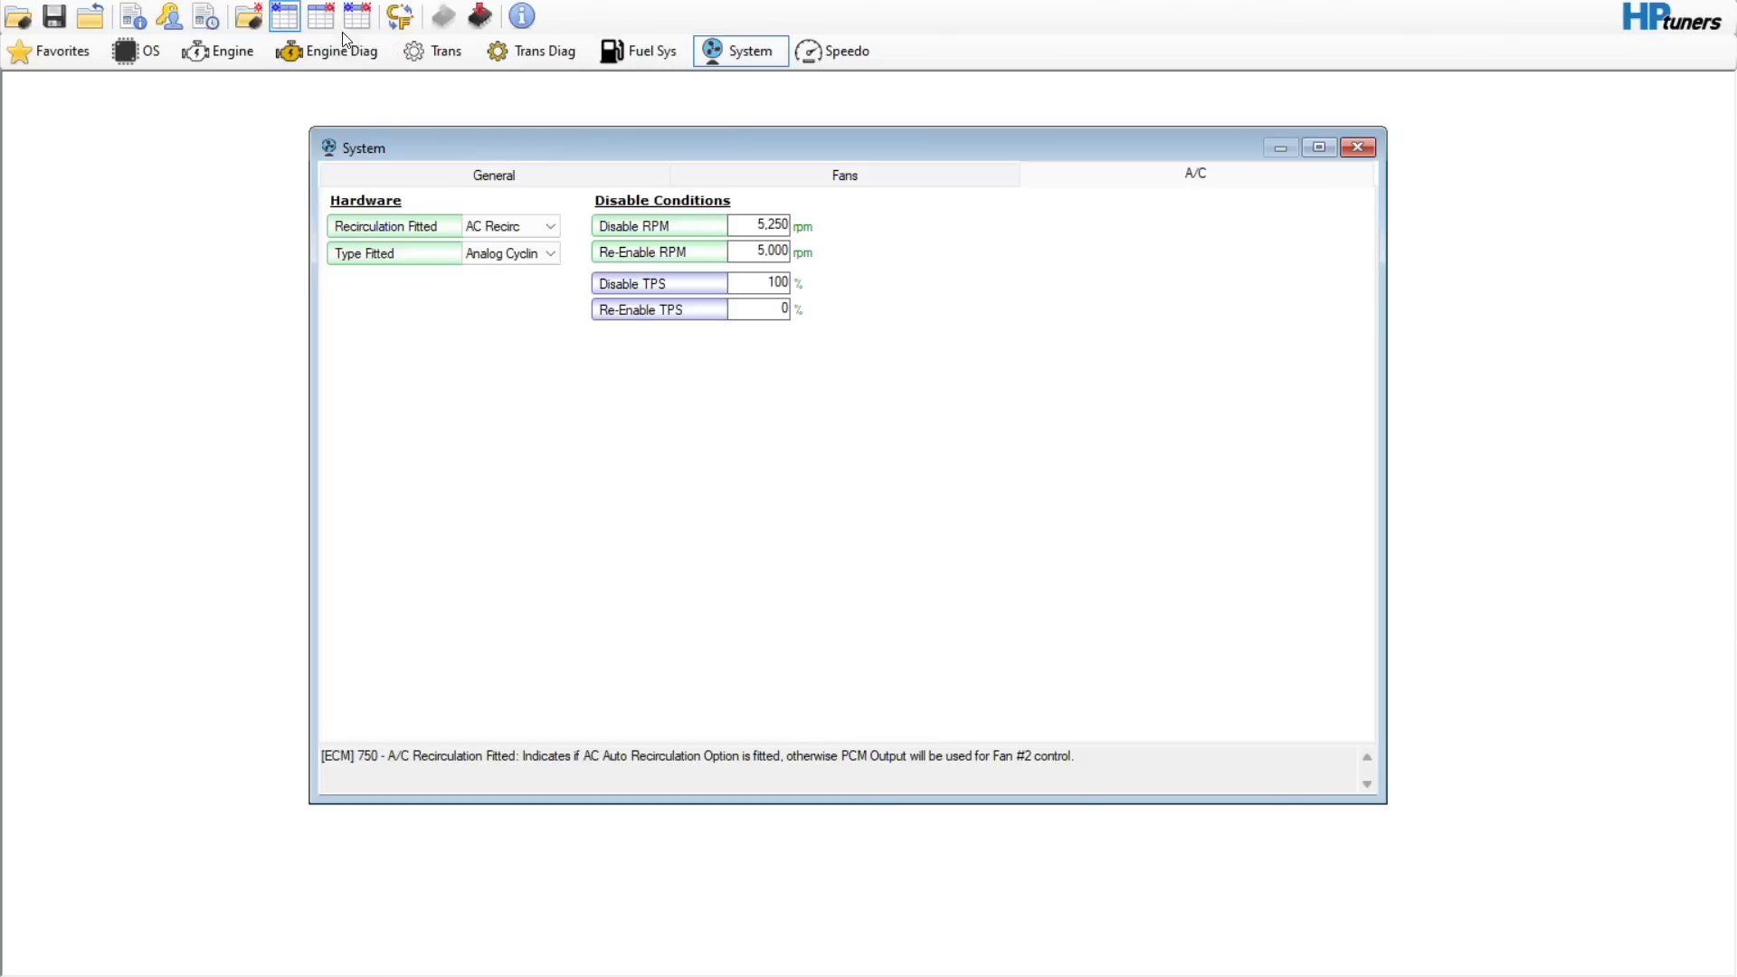
click(323, 18)
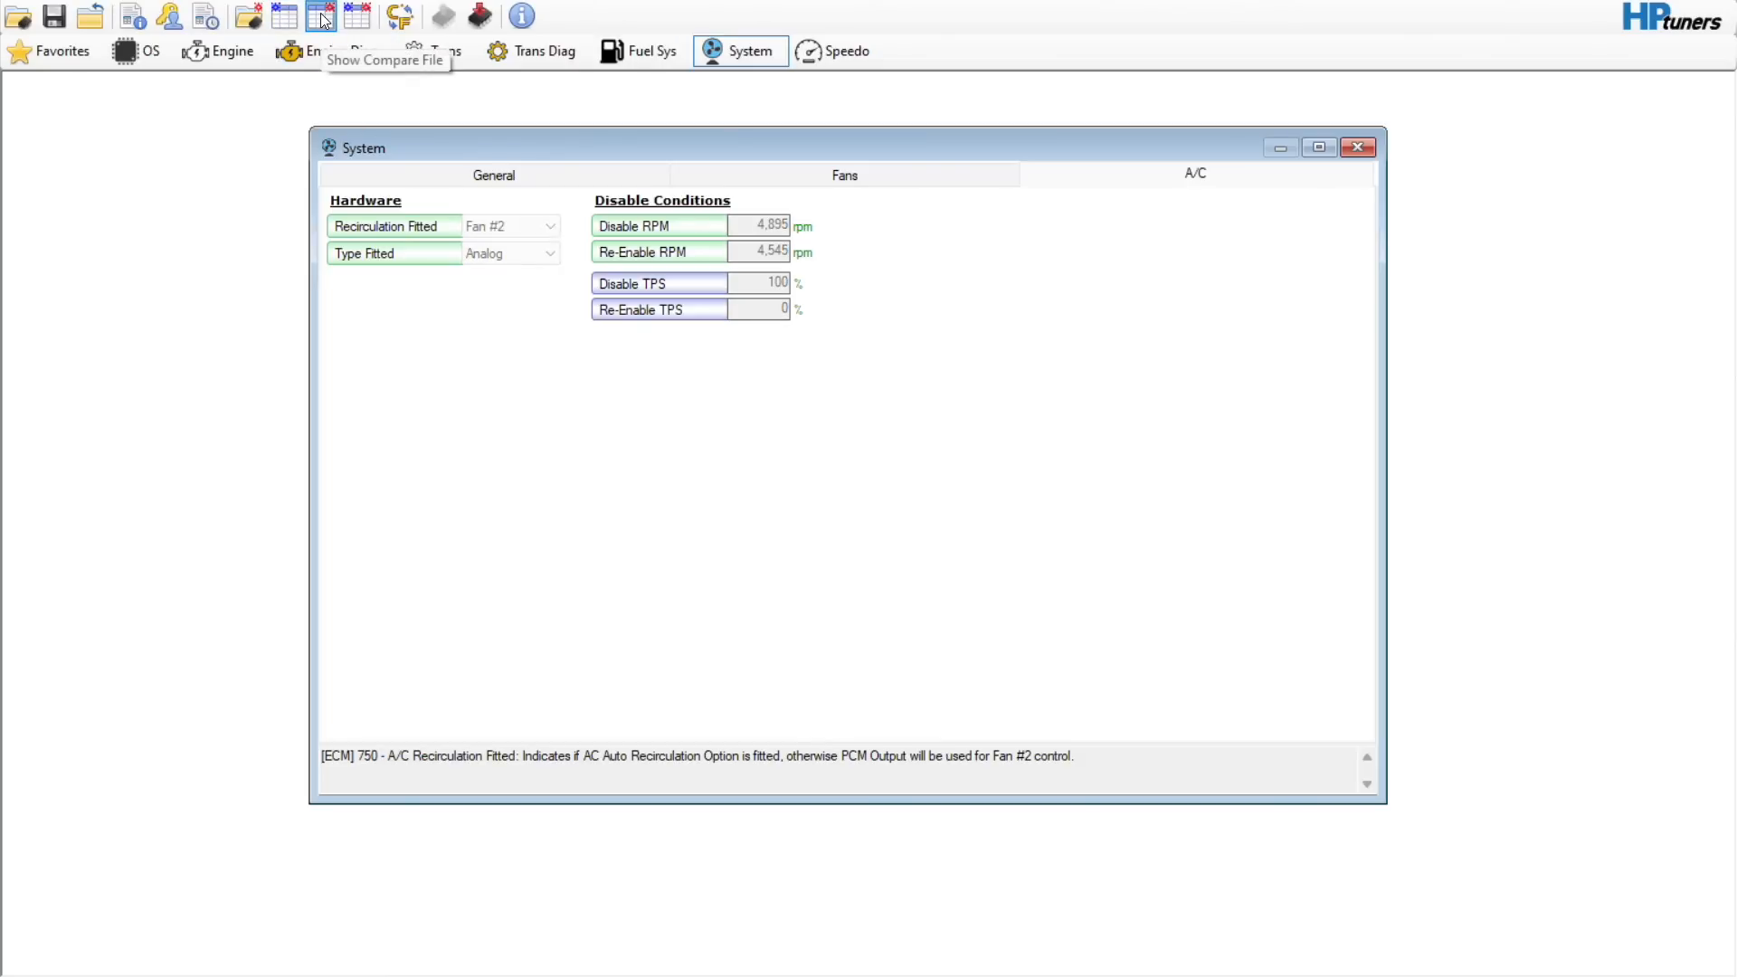
click(295, 19)
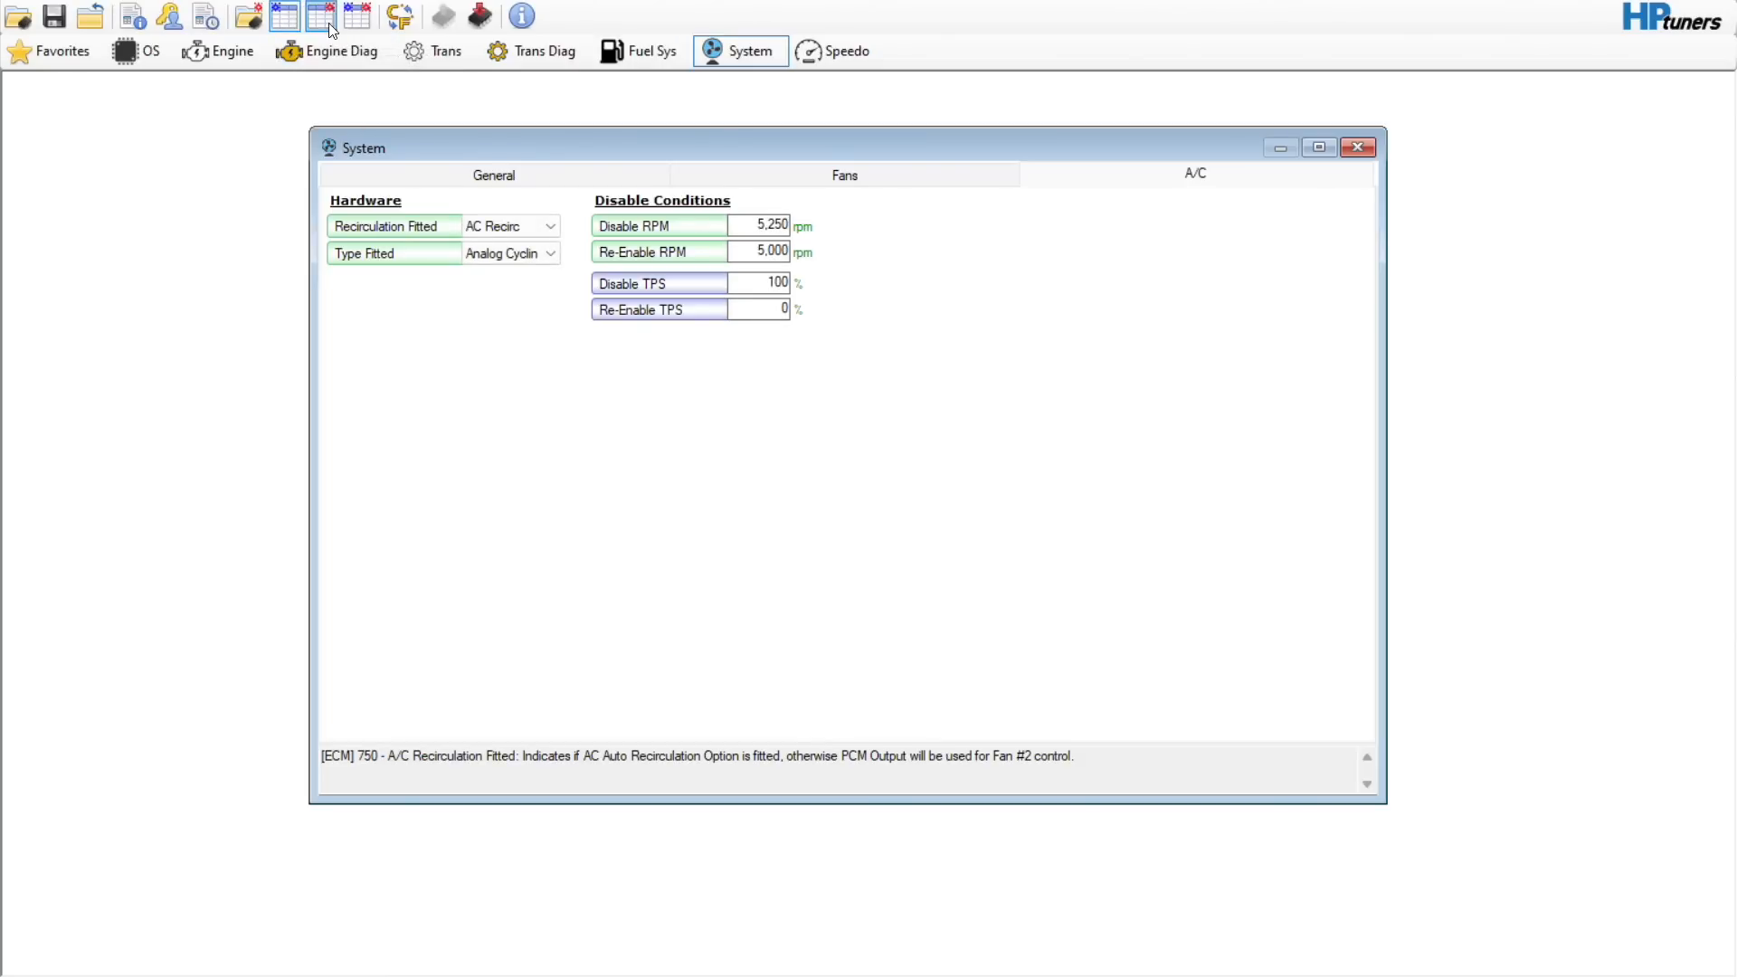
click(330, 24)
click(352, 23)
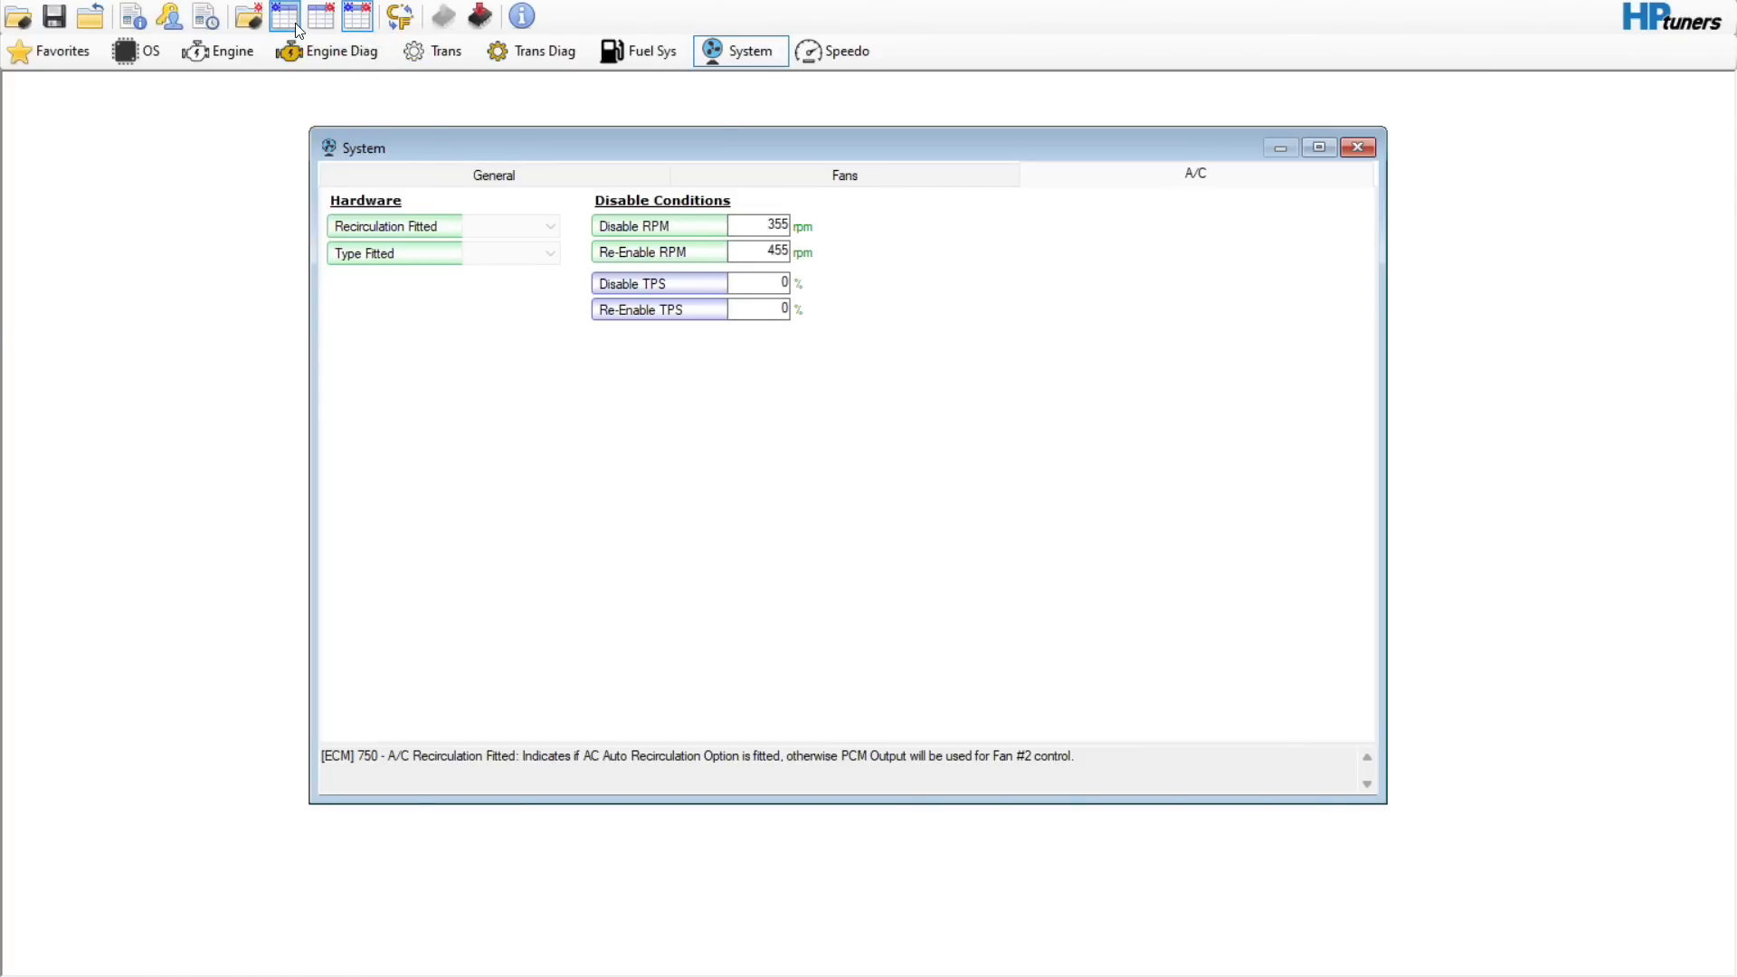
click(322, 25)
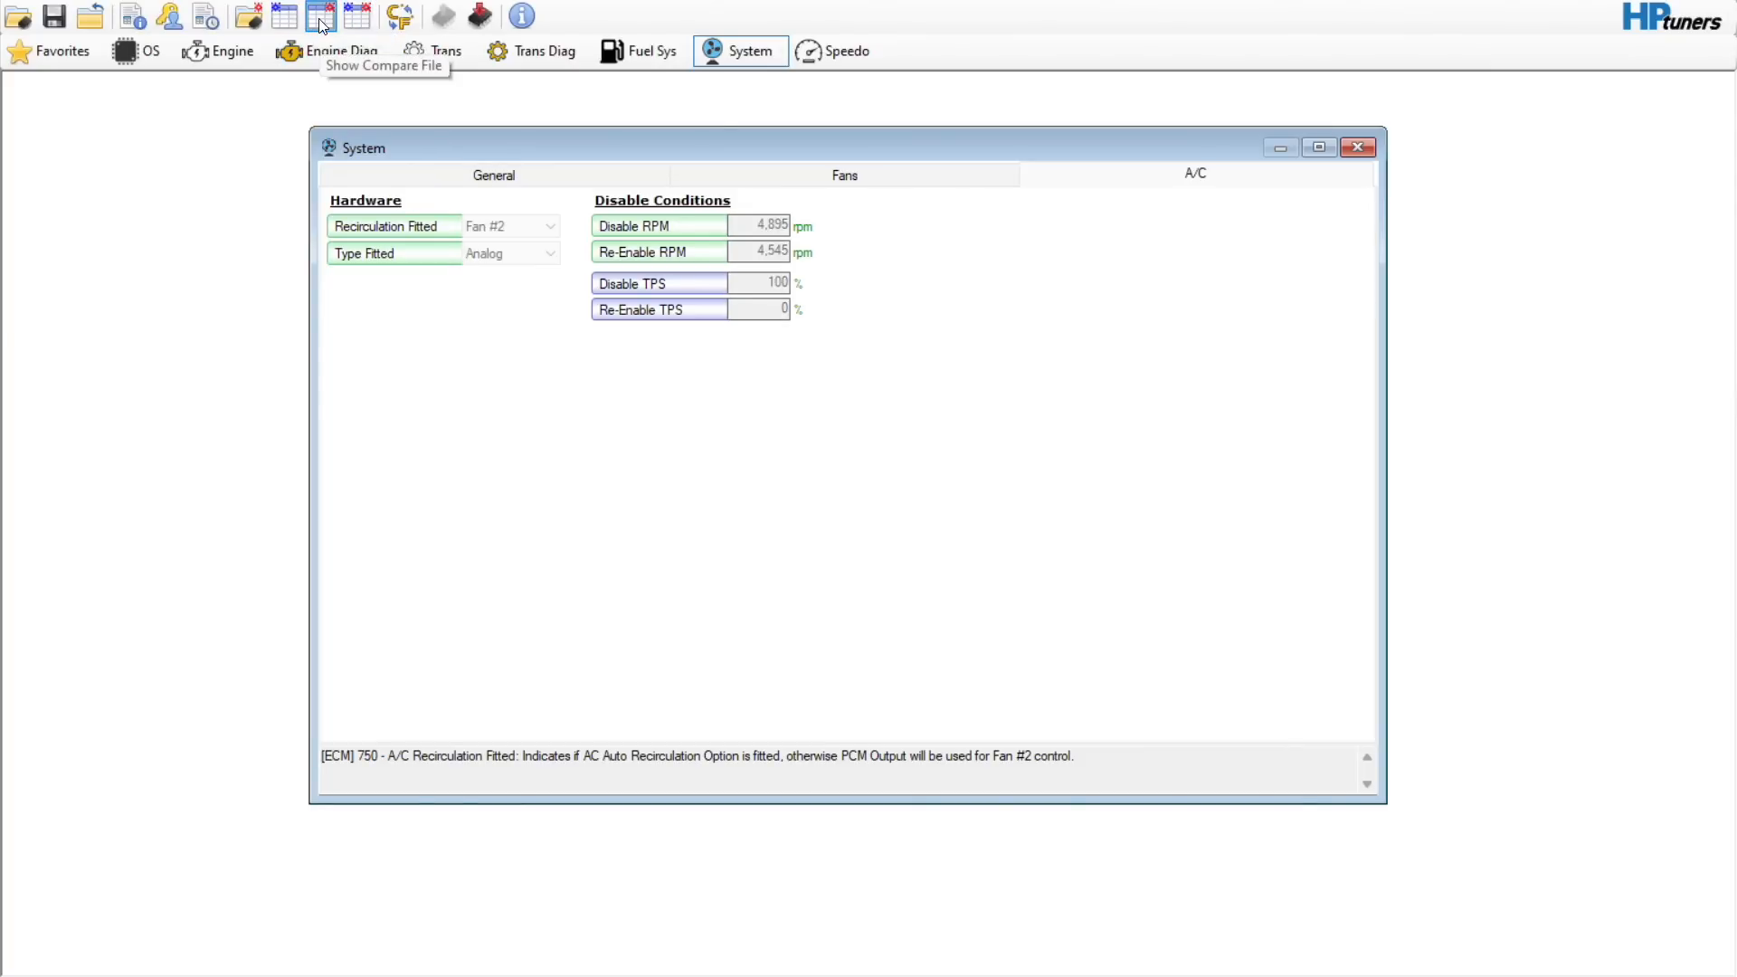
- Set the current tune's A/C recirculation fitted option to Fan #2 and its A/C type fitted to Analog
click(285, 23)
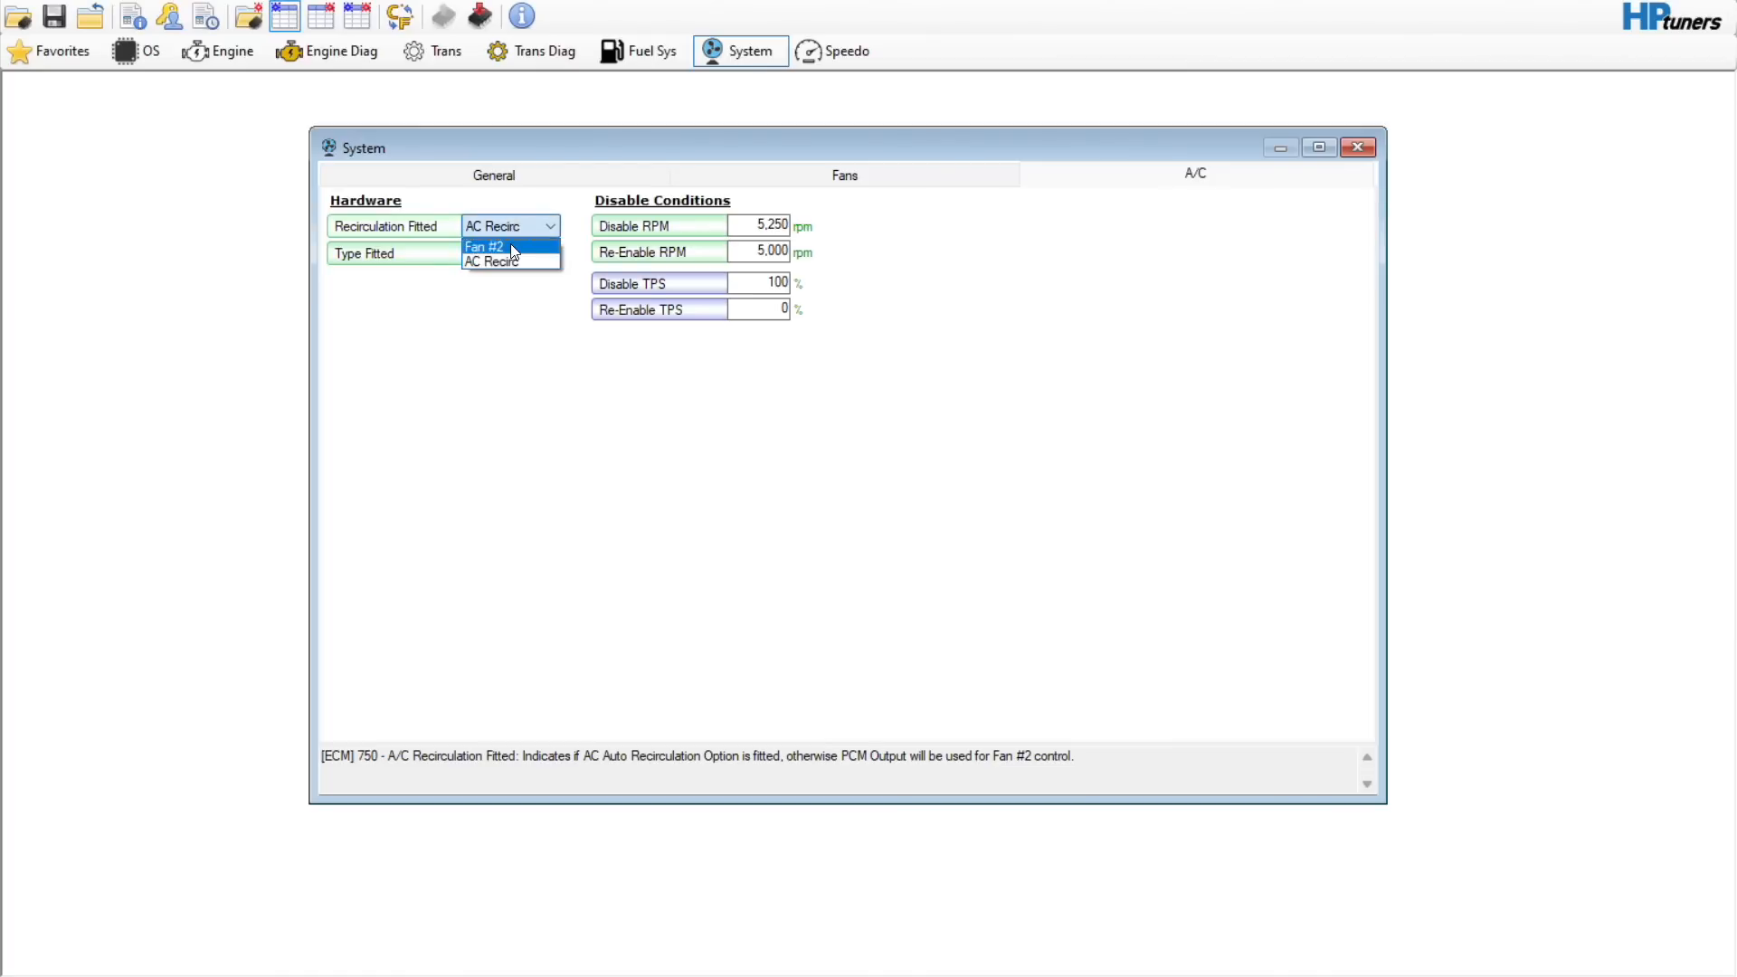
click(511, 246)
click(511, 263)
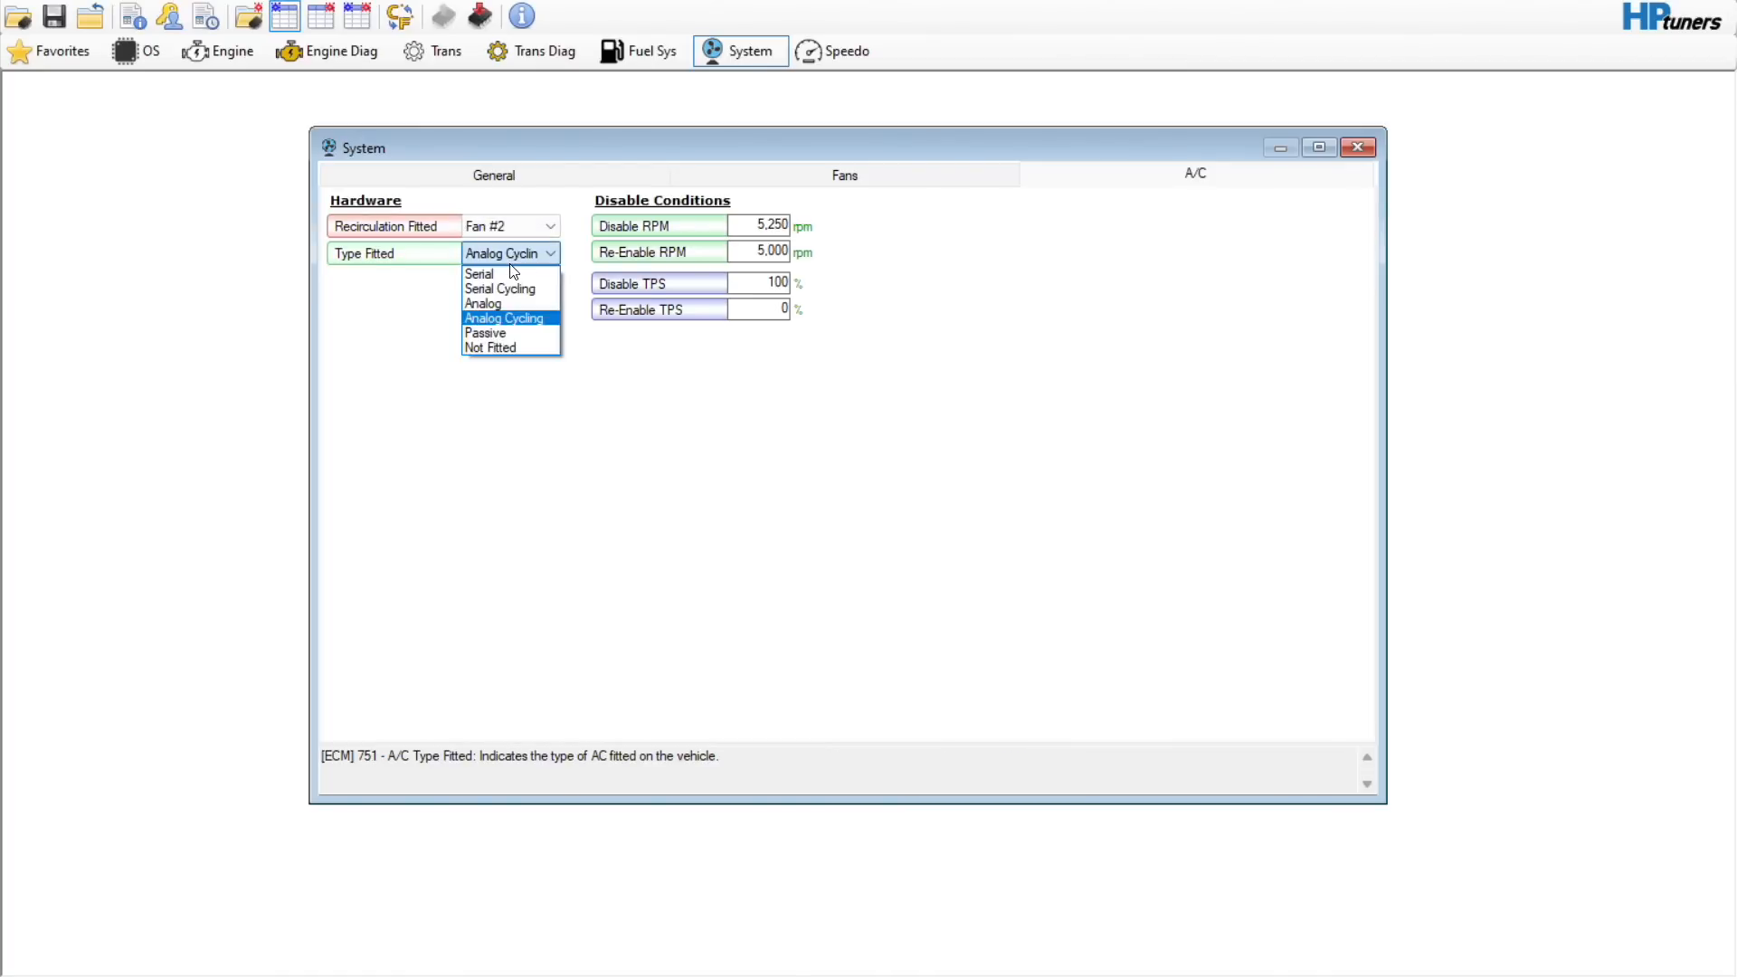
click(512, 305)
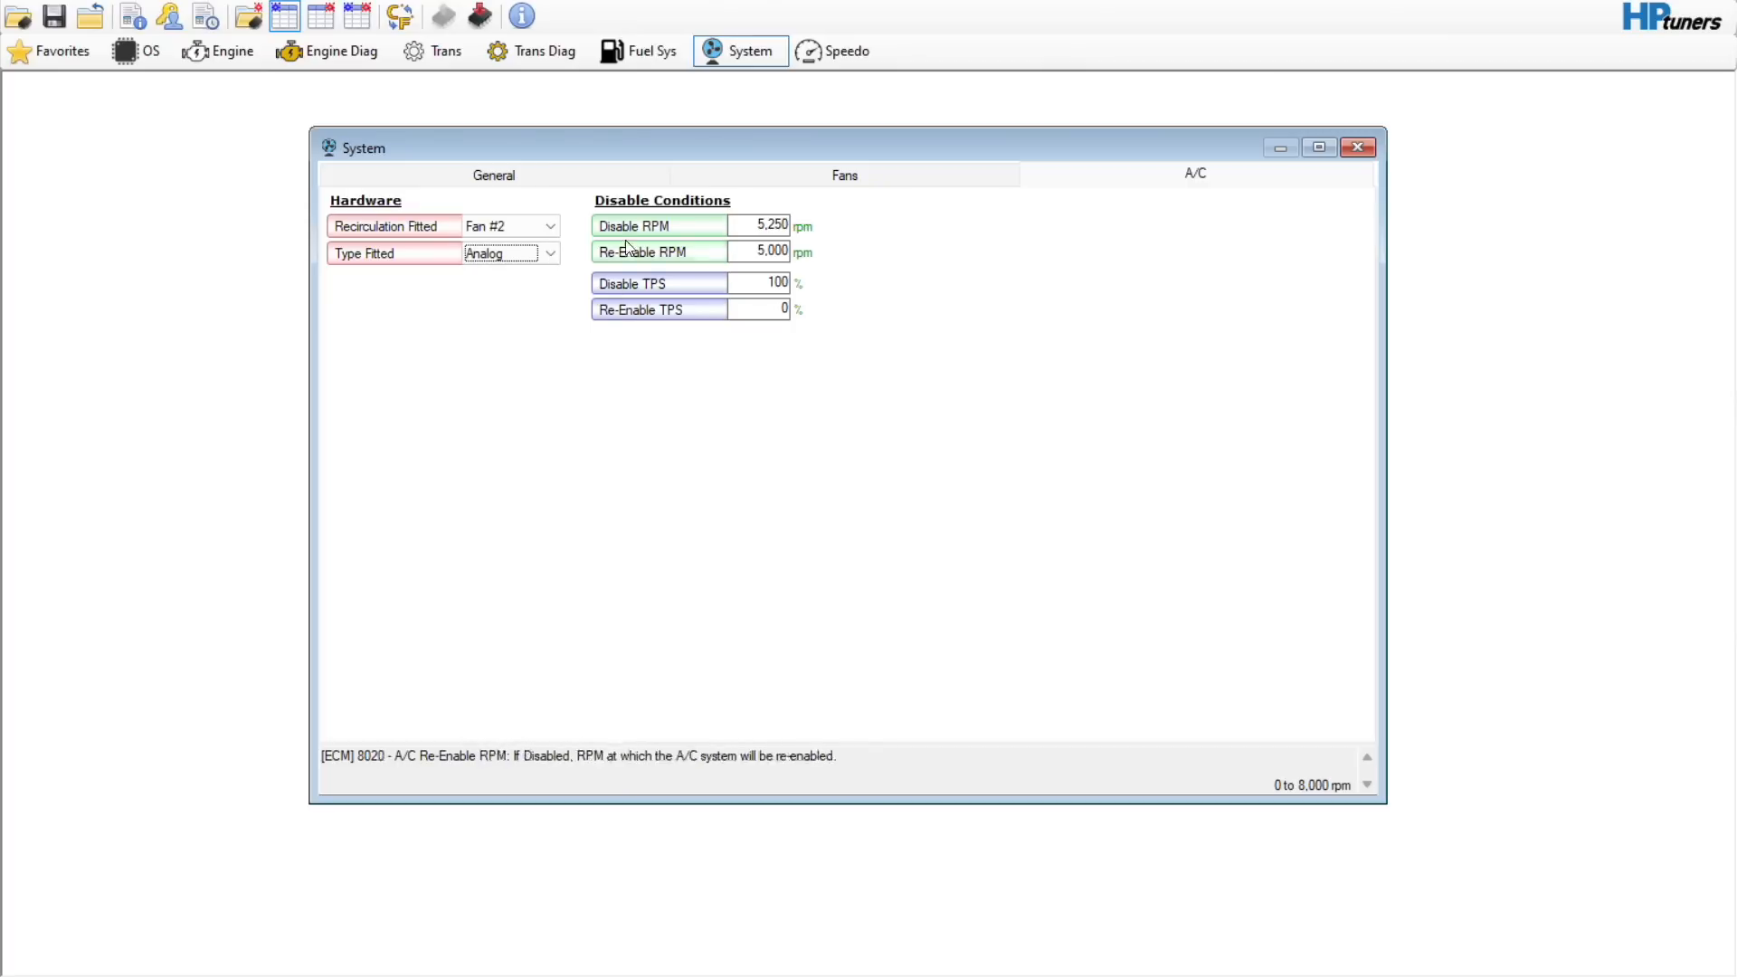
- Set the A/C Disable RPM to 4,000 rpm and the Re-Enable RPM to 3,900 rpm
double_click(774, 223)
text(4,00)
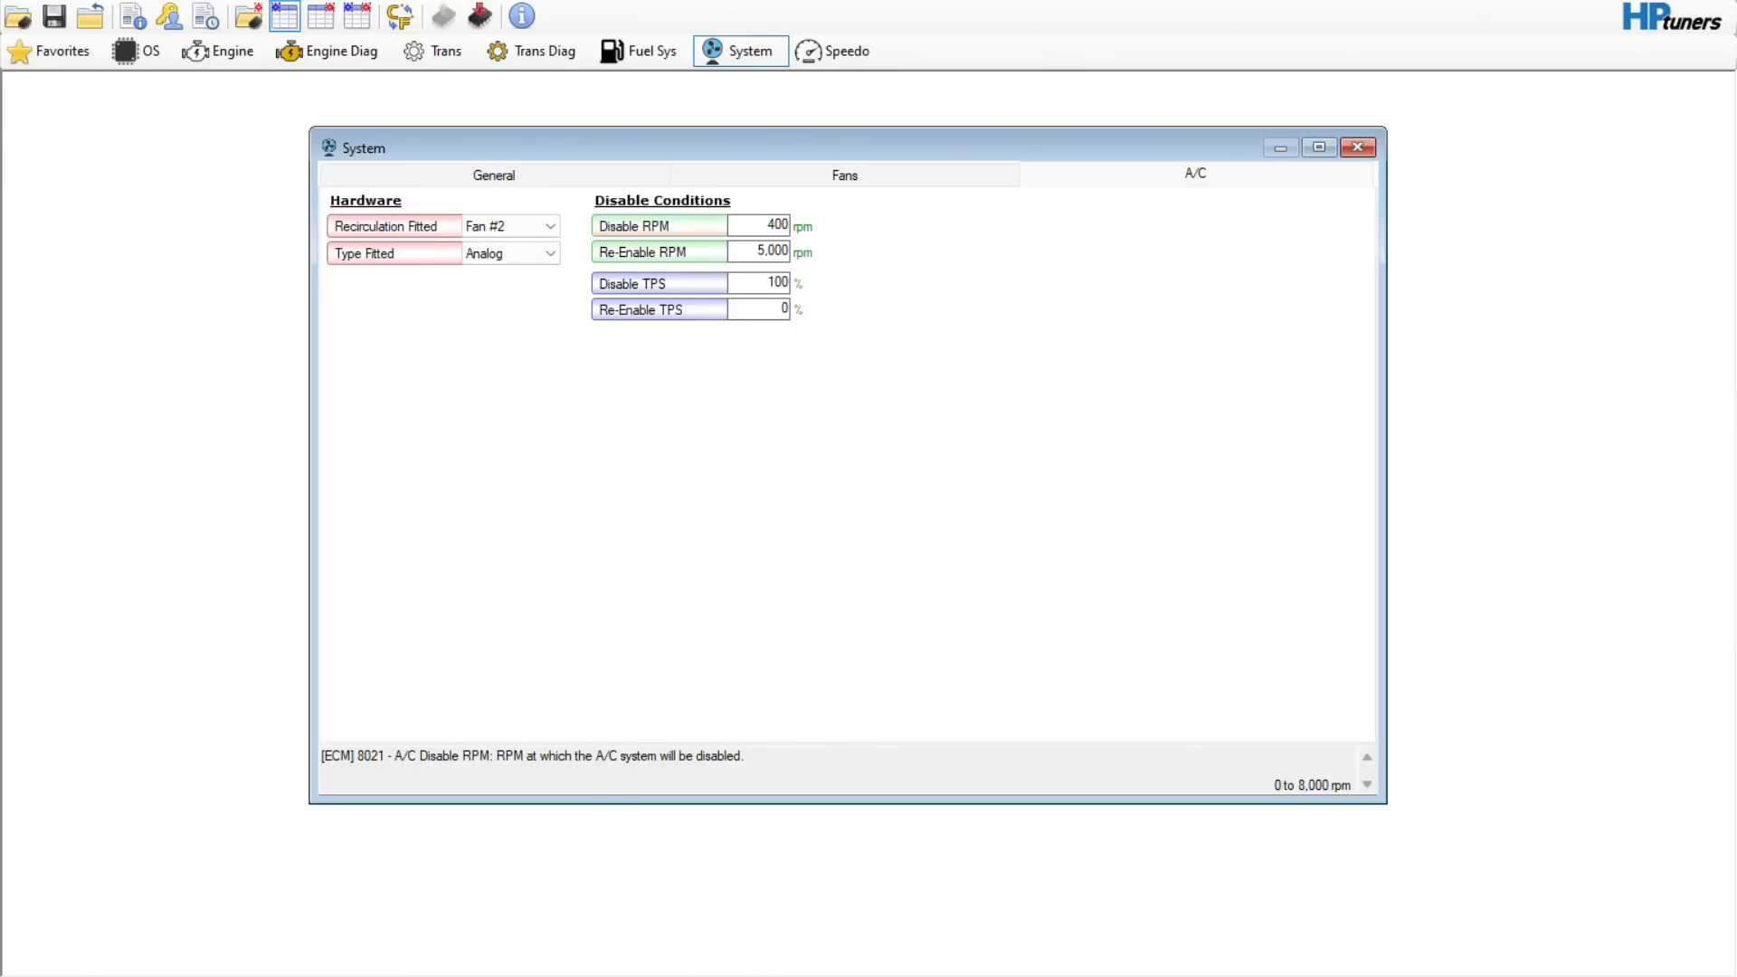
text(0)
key(Tab)
text(3900)
key(Tab)
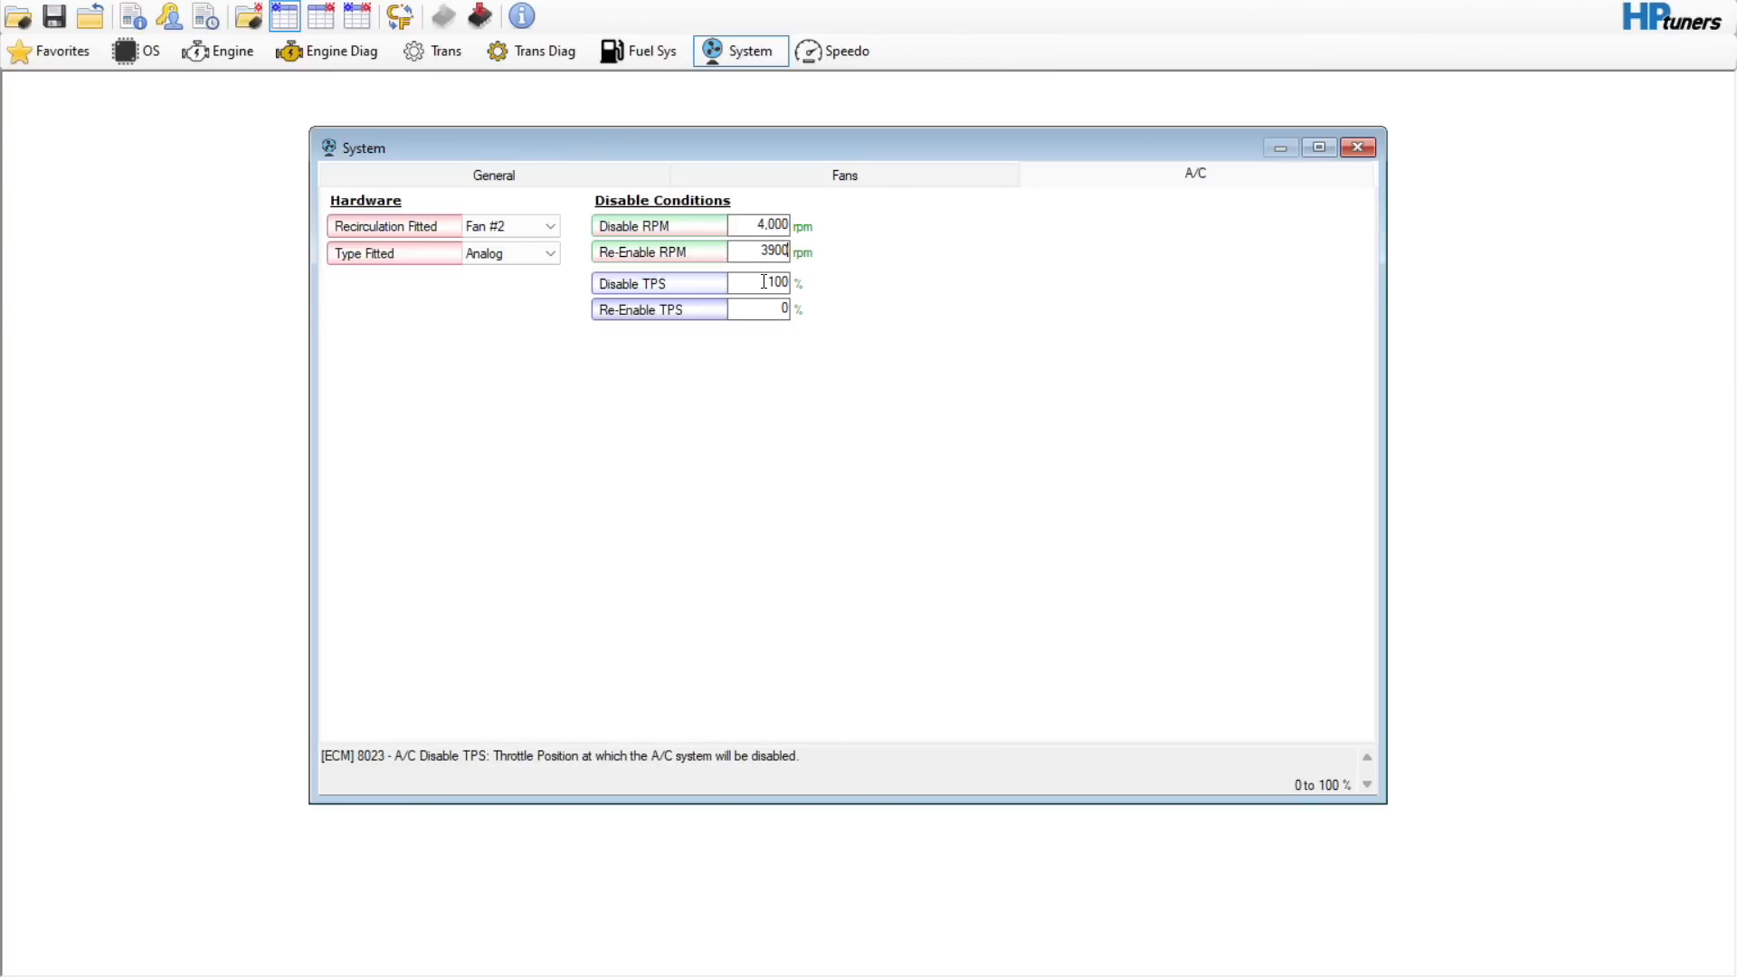
- Set the A/C Disable TPS to 80% and the Re-Enable TPS to 70%, and recheck the fan settings
text(80)
key(Tab)
text(70)
key(Return)
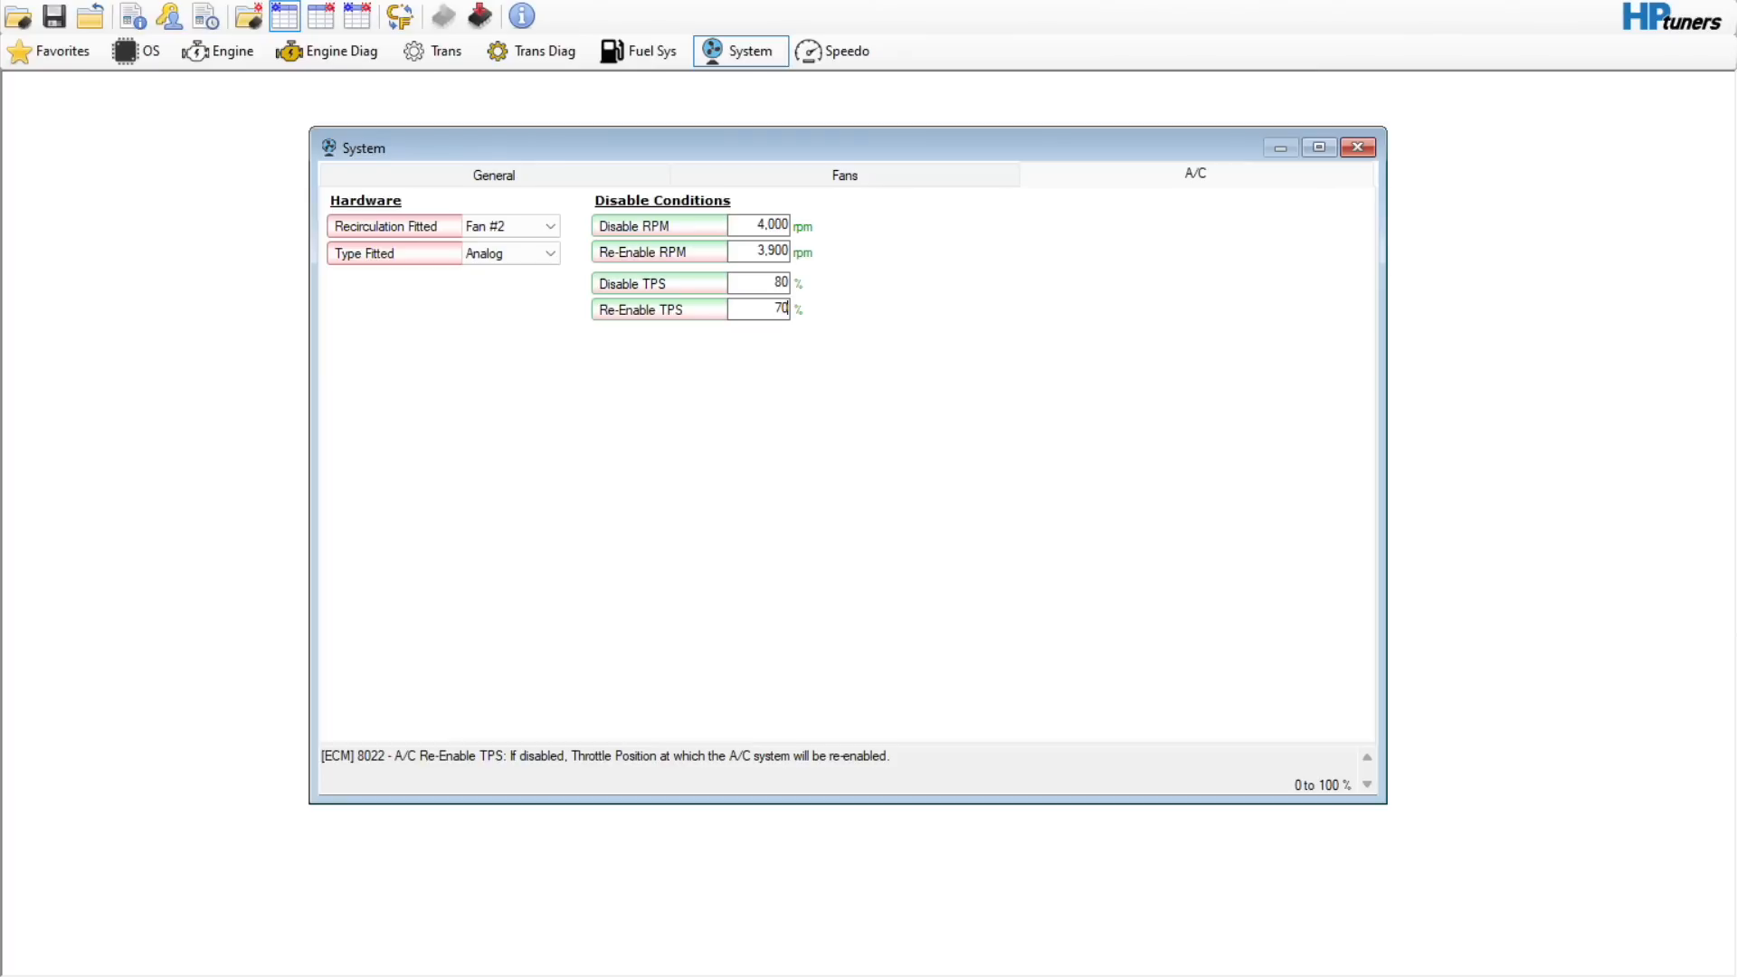
click(852, 178)
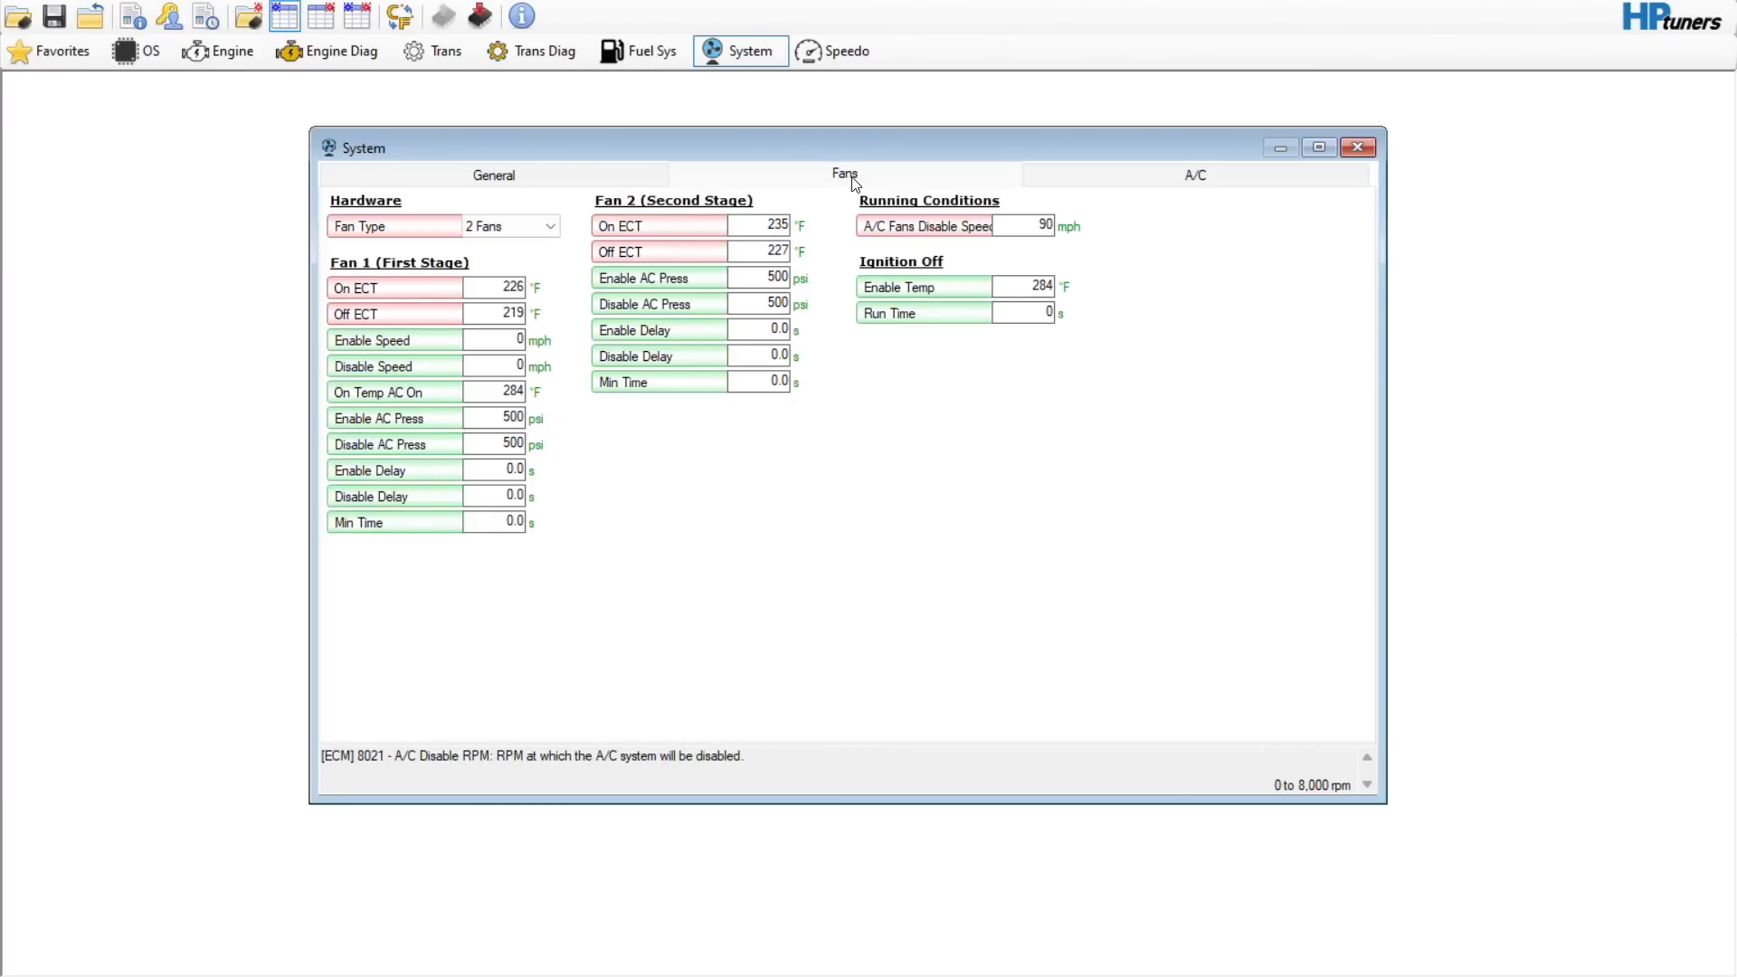
- Set both the fuel-based Speed Limiter and the airflow-based ETC Speed Limiter to 120 mph
click(849, 50)
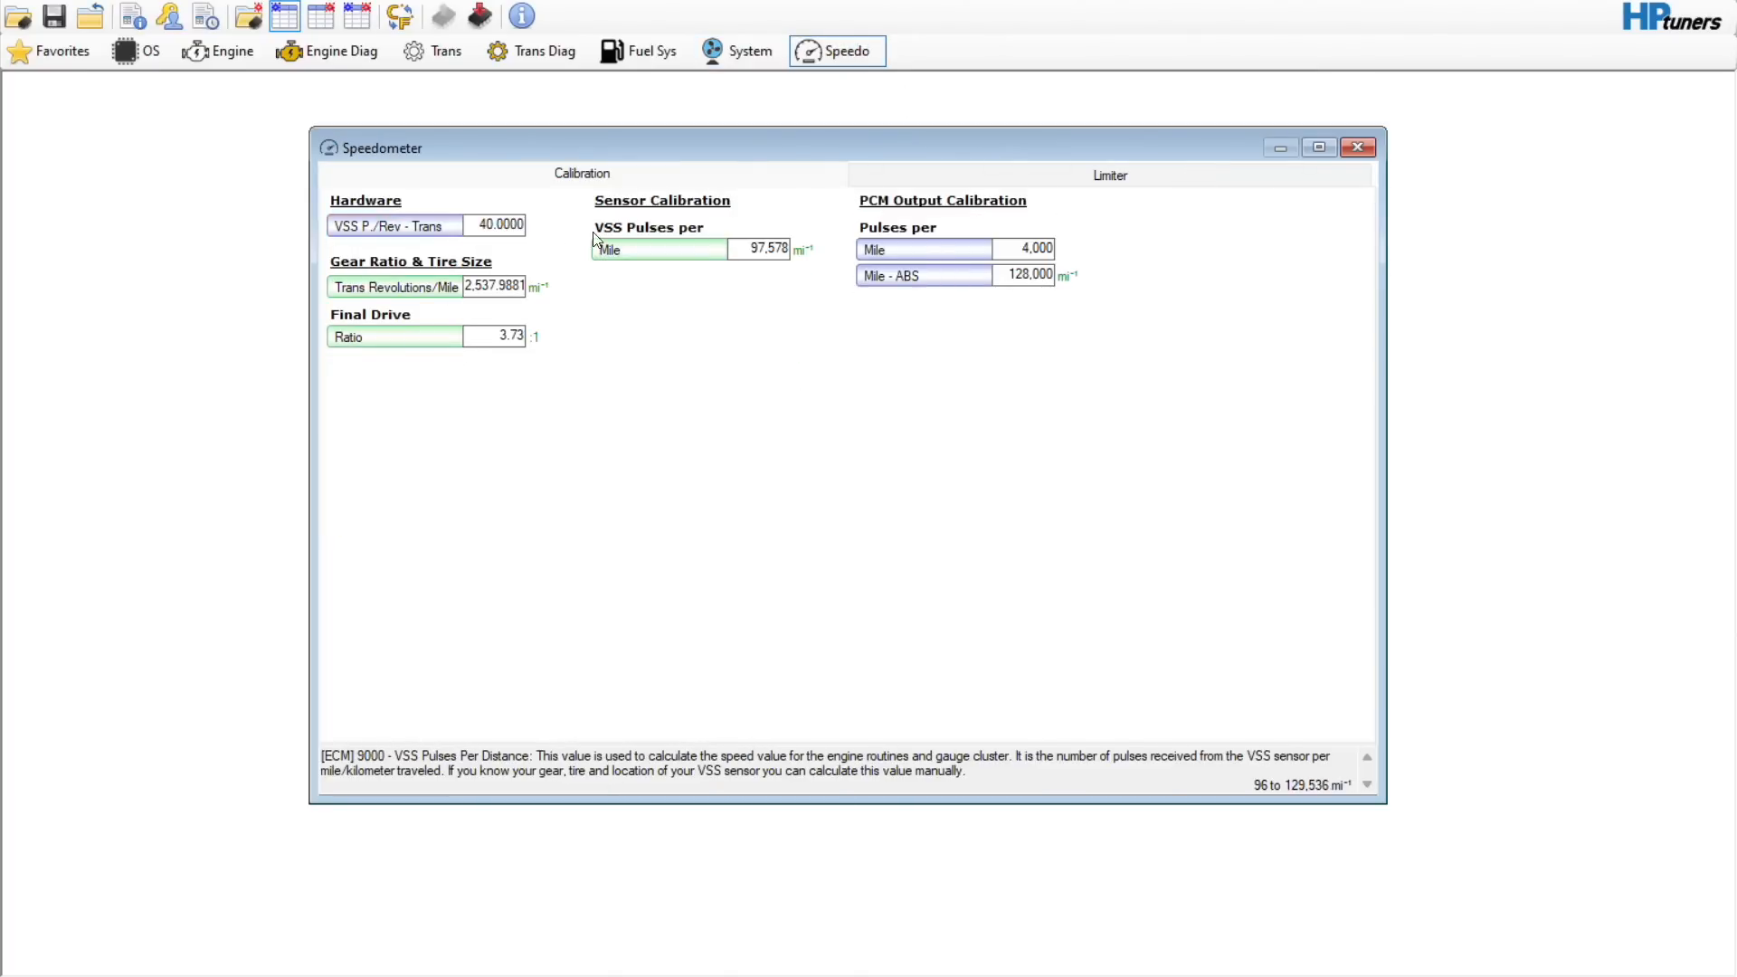
click(1057, 172)
click(767, 225)
text(120)
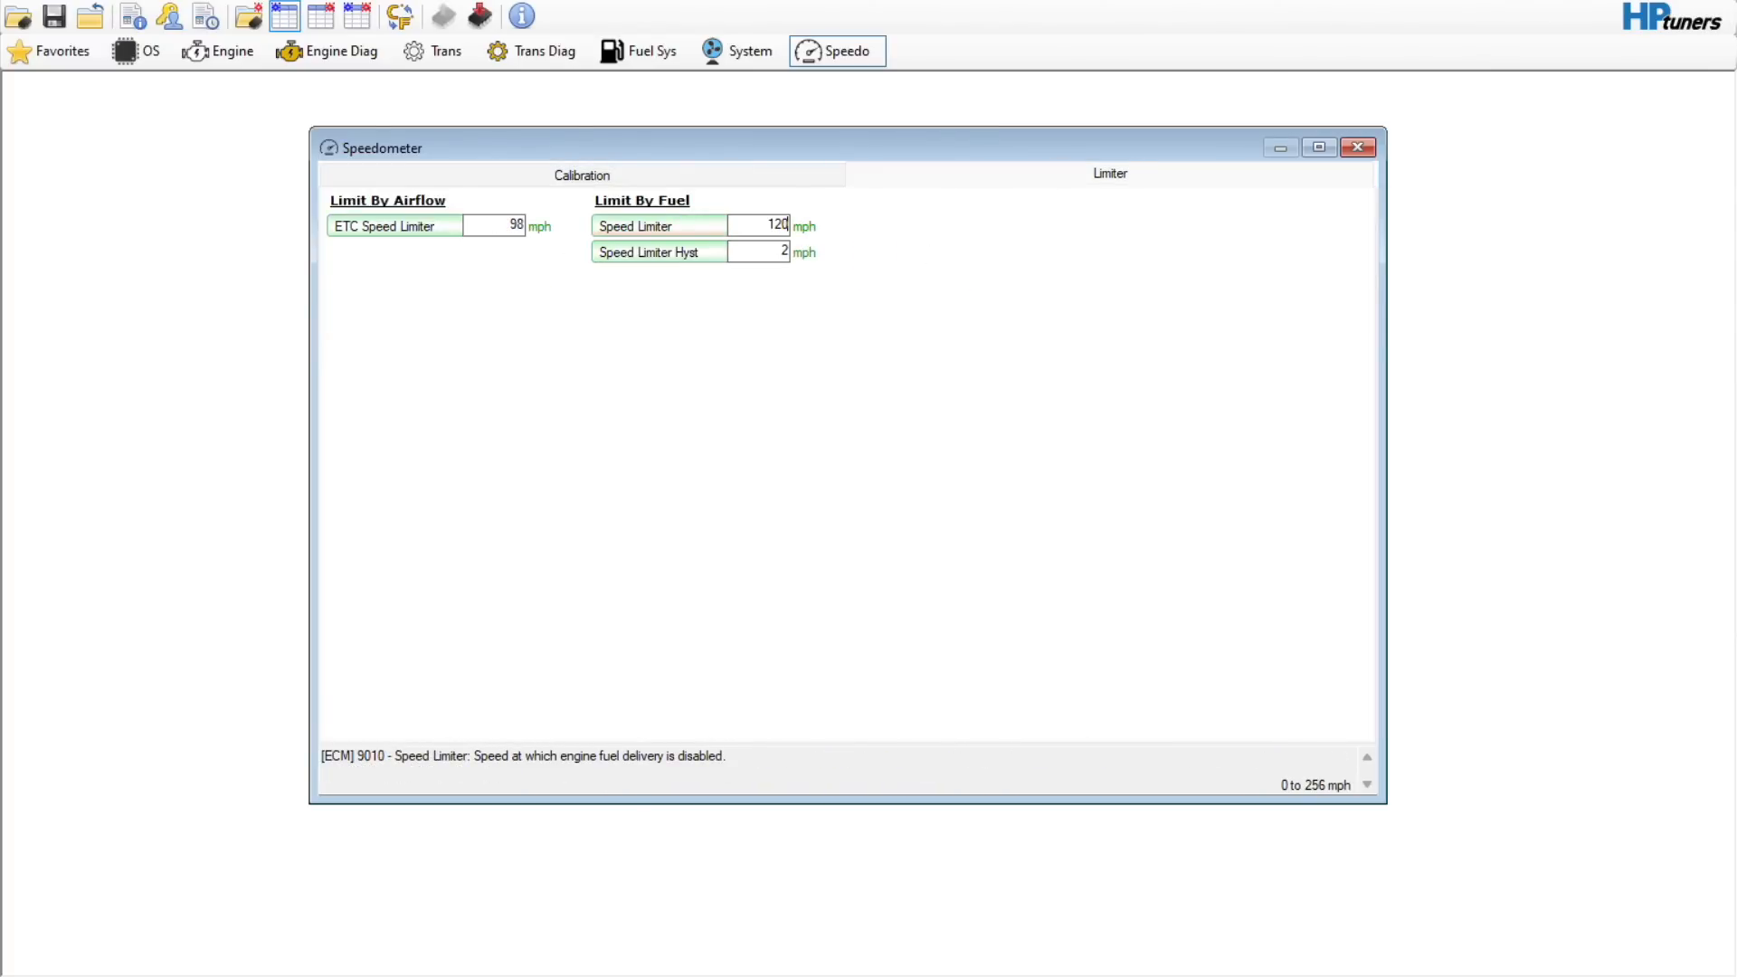
click(496, 234)
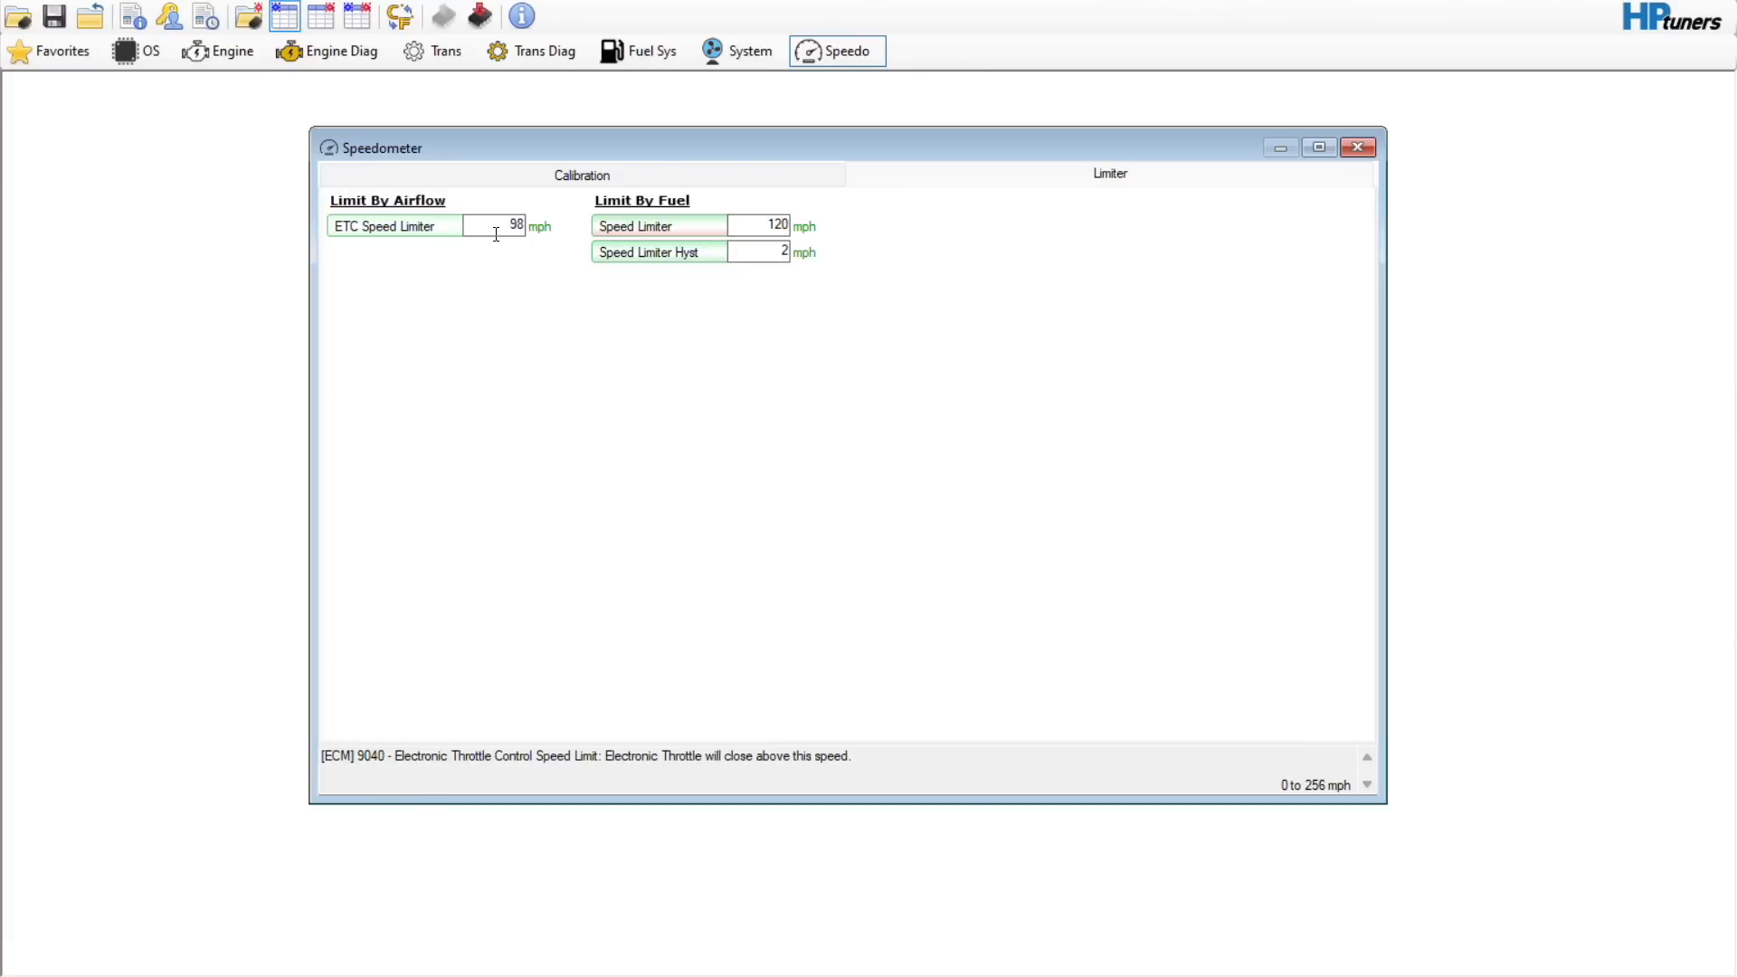
double_click(496, 234)
text(120)
- Return to the engine parameters by way of the engine diagnostics
click(348, 49)
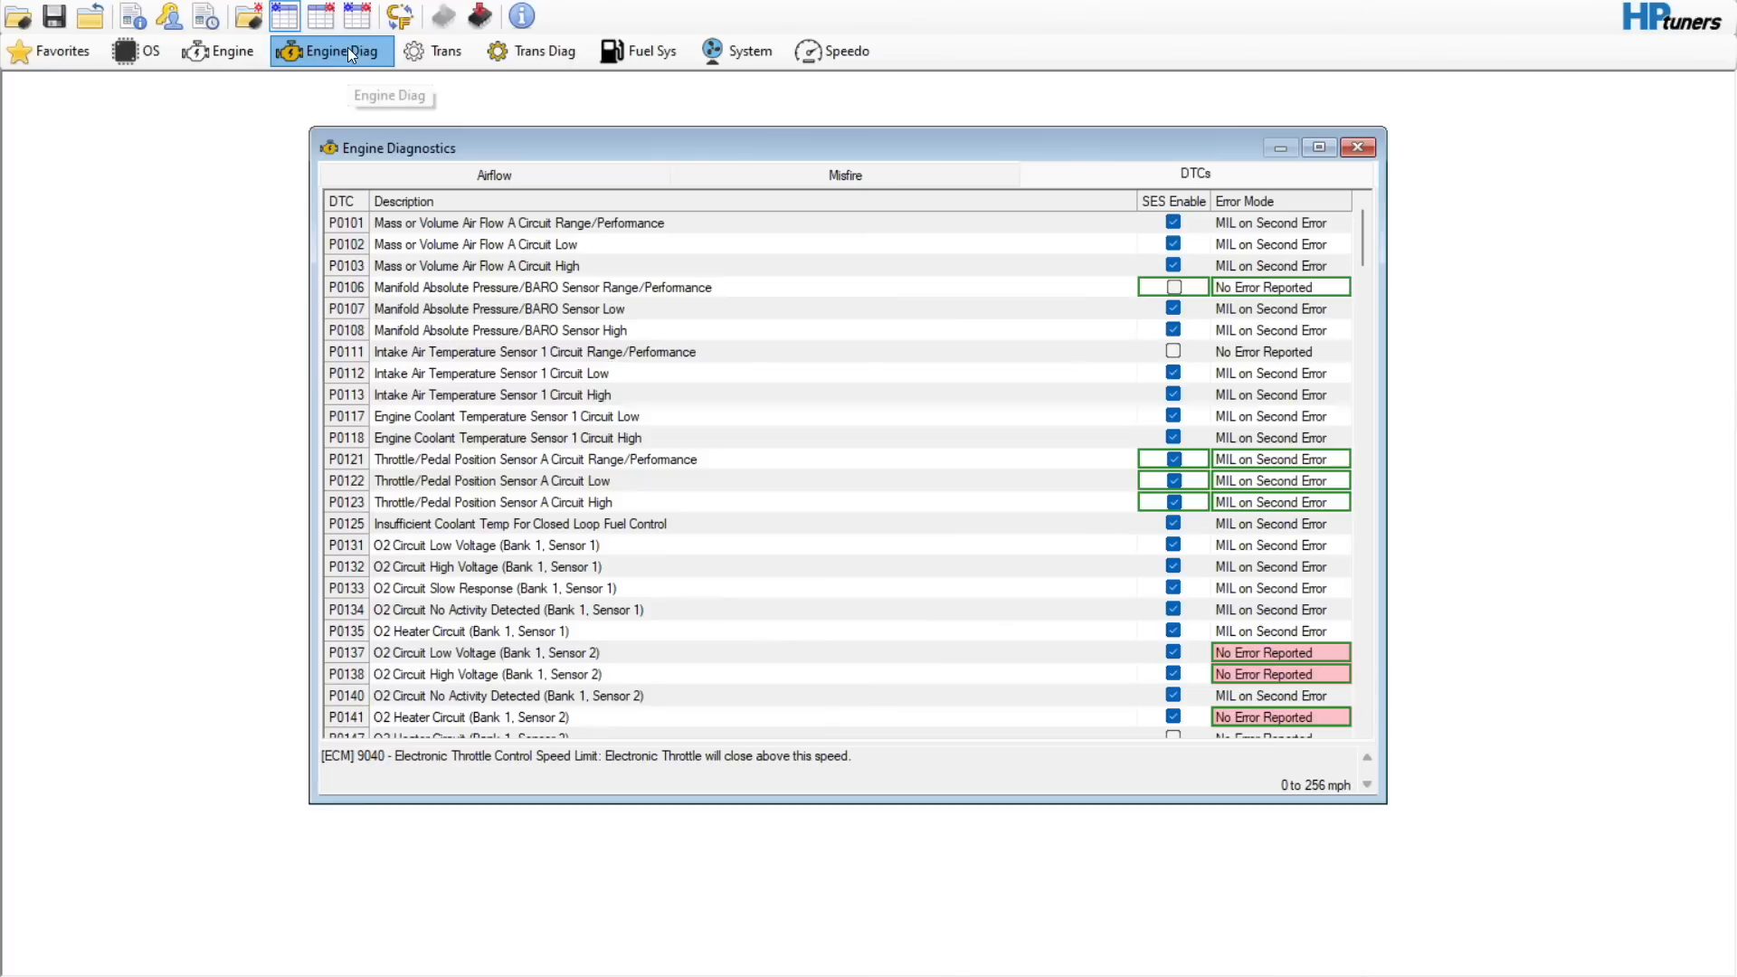
click(237, 53)
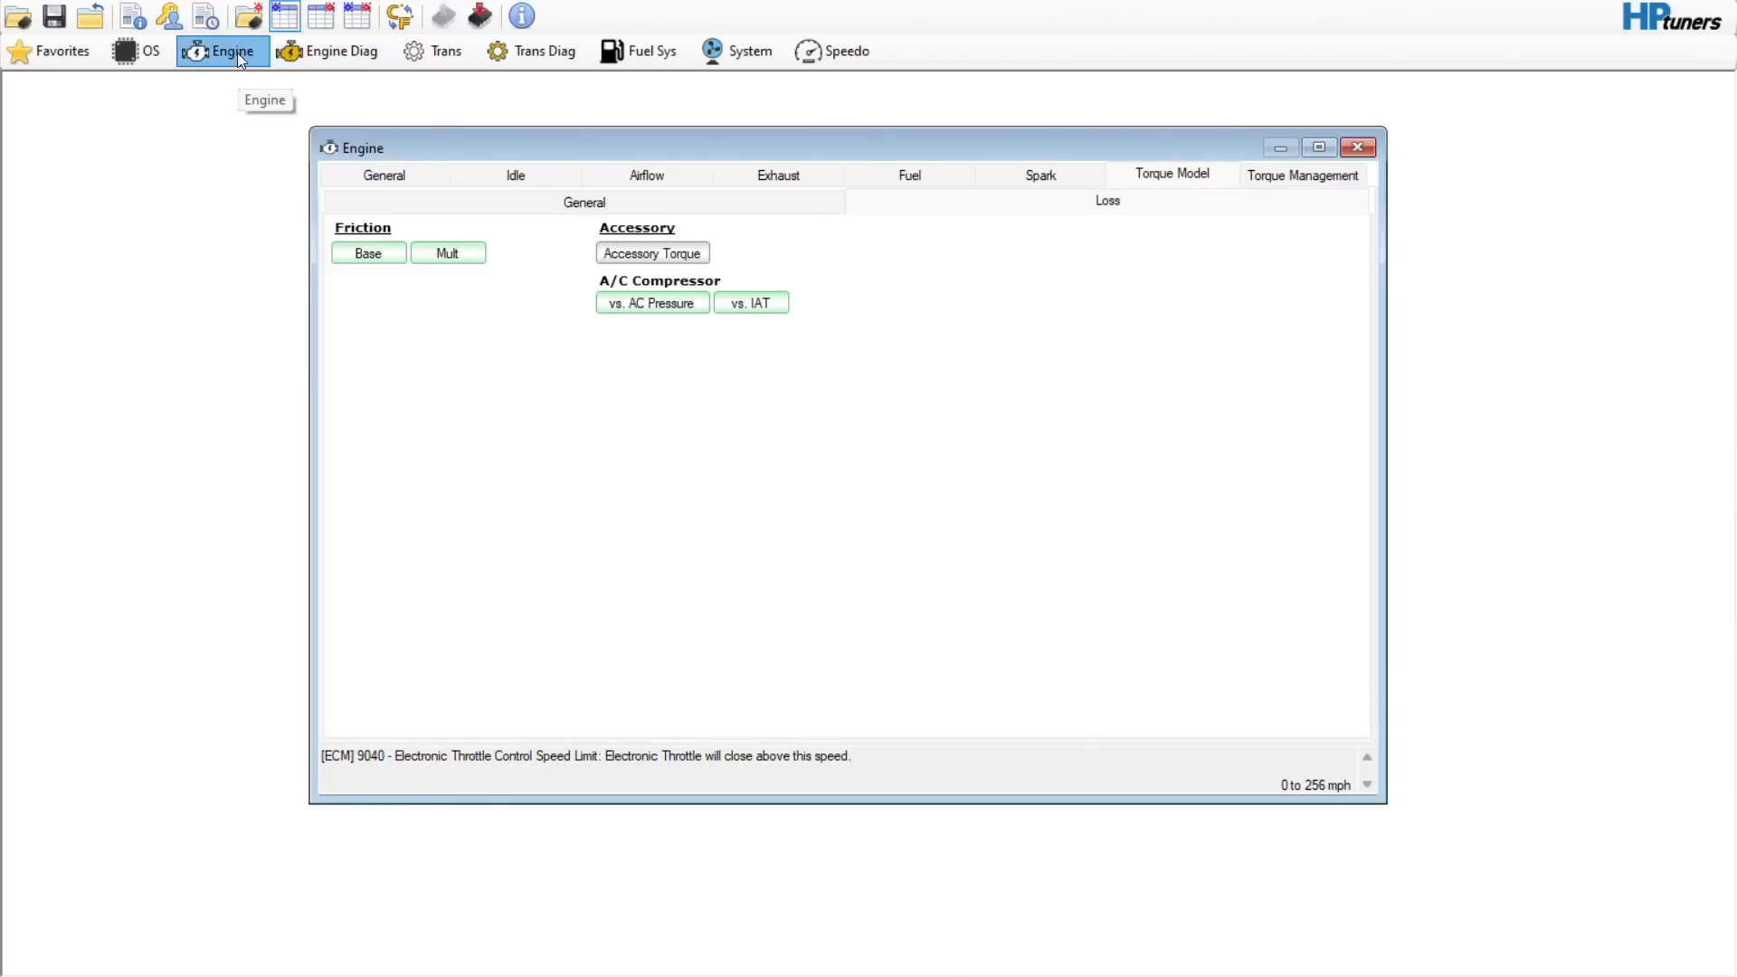